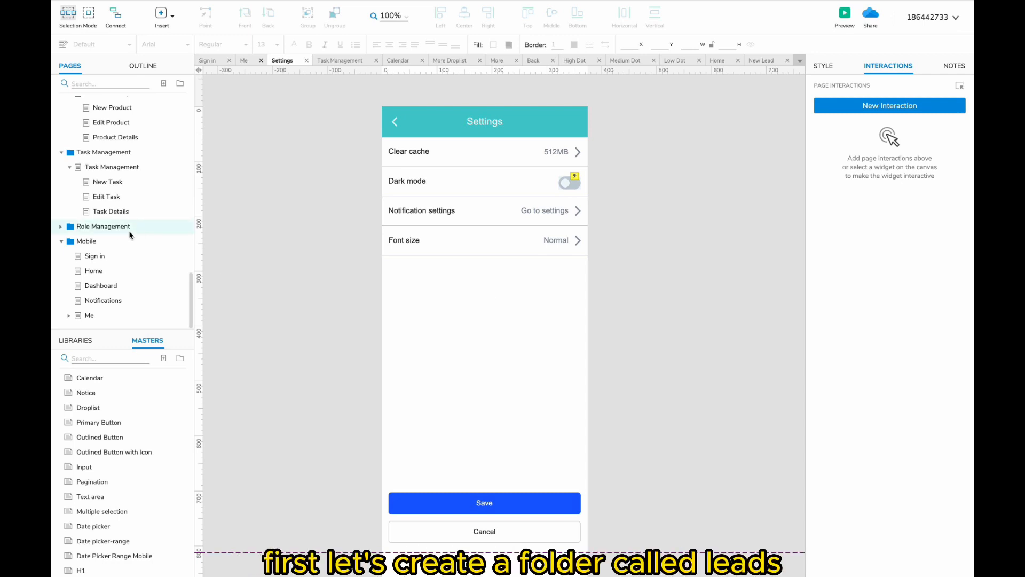
# - Create a Leads folder holding a new blank page named Lead Management
pyautogui.click(180, 84)
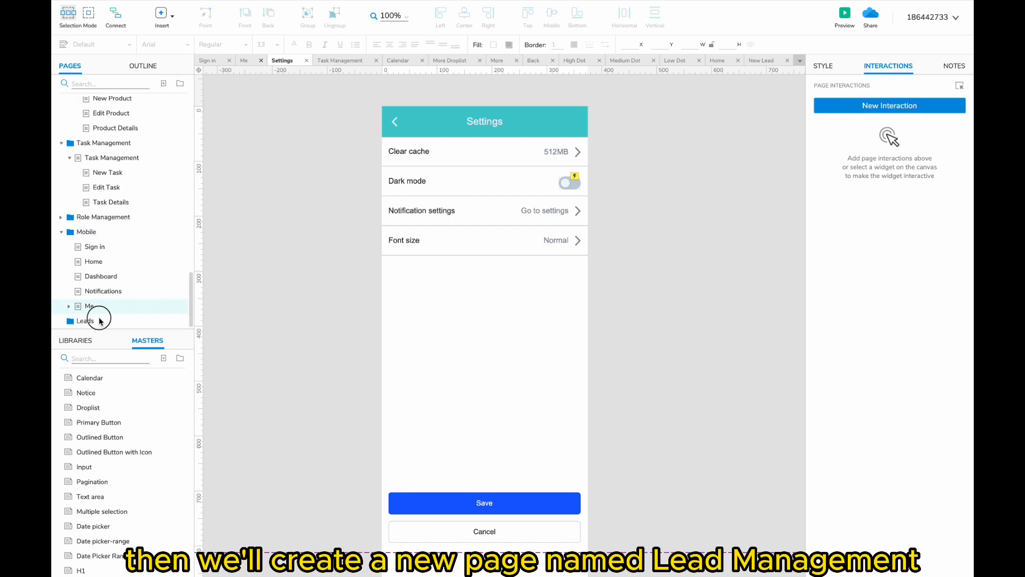
pyautogui.click(163, 84)
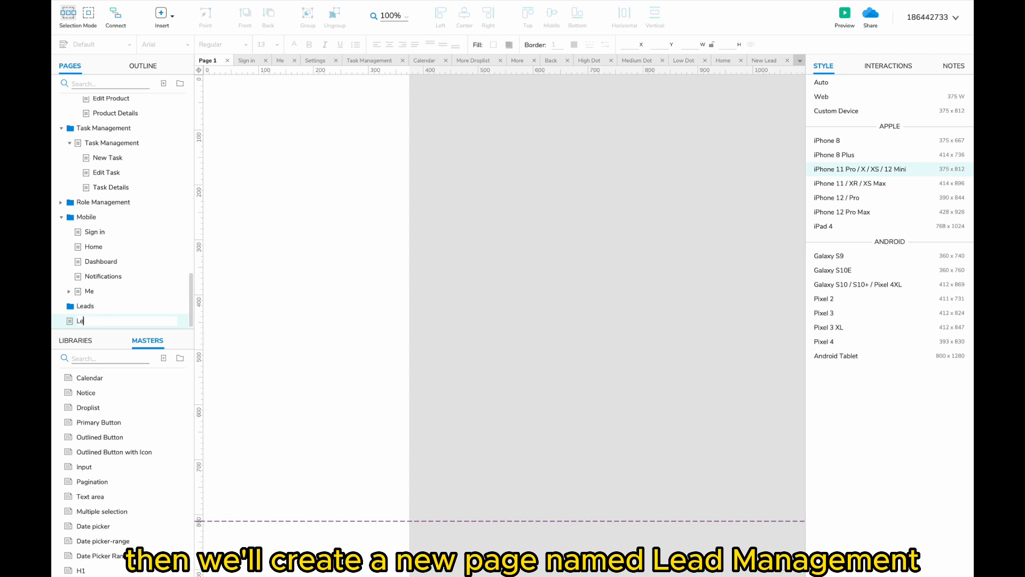
pyautogui.write('Lead Management')
pyautogui.press('Return')
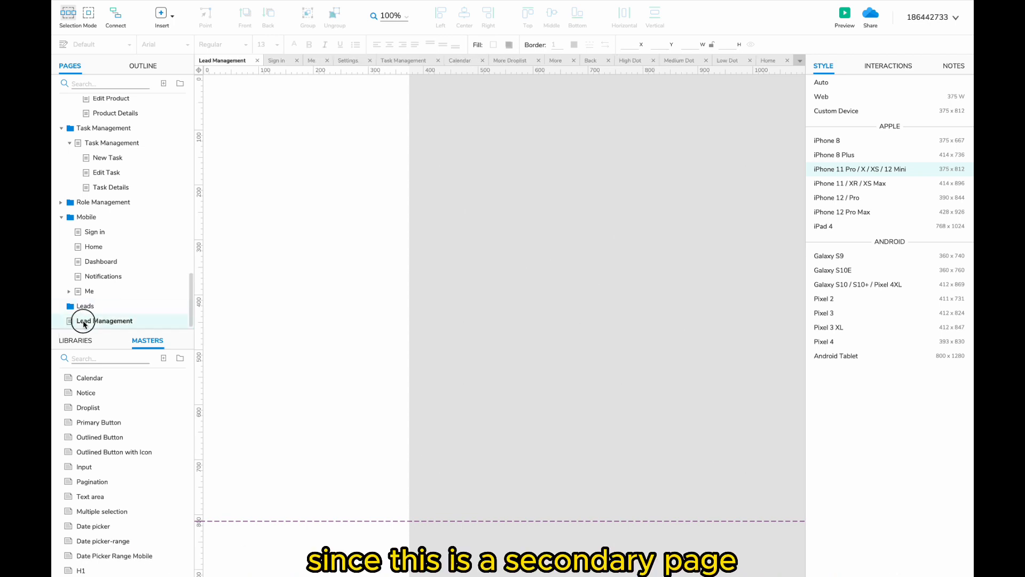
# - Open the Me > Profile page and select its teal top bar
pyautogui.doubleClick(94, 246)
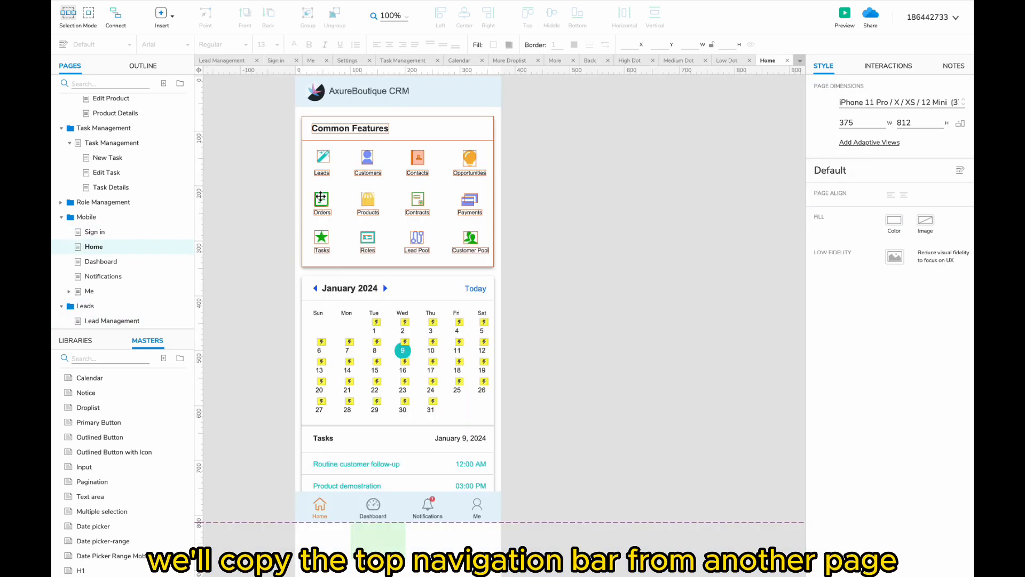
pyautogui.click(96, 292)
pyautogui.click(68, 291)
pyautogui.click(103, 306)
pyautogui.click(318, 124)
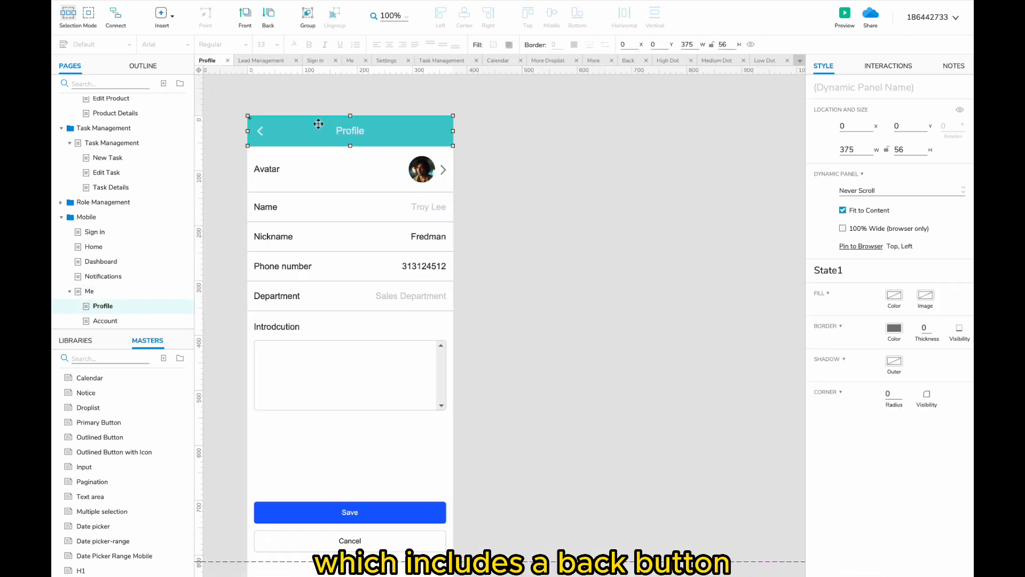
pyautogui.scroll(-1, 129, 254)
pyautogui.scroll(-1, 129, 257)
# - Paste the top bar at Lead Management's top-left and retitle it Leads
pyautogui.click(112, 316)
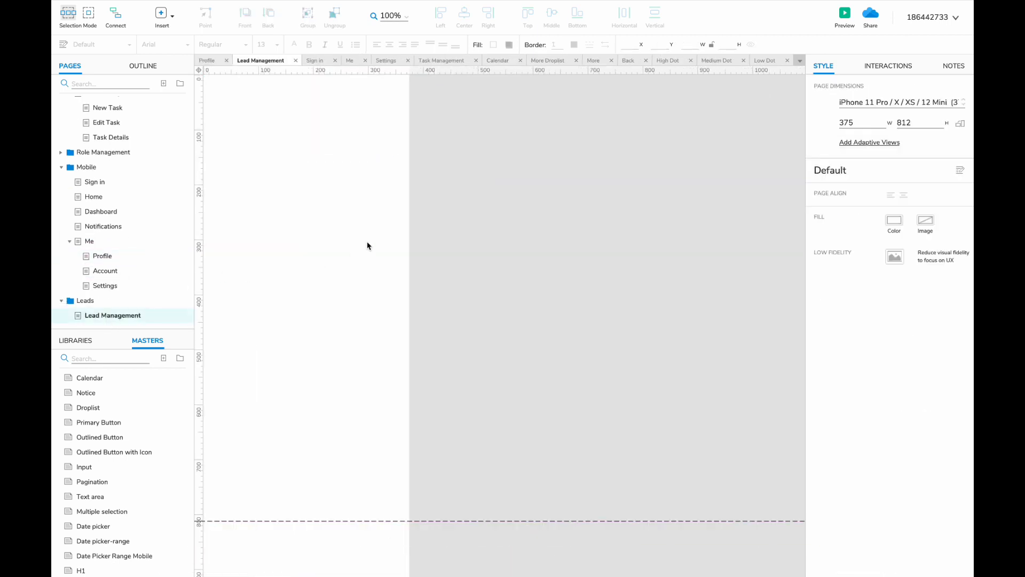
pyautogui.hotkey('ctrl', 'v')
pyautogui.moveTo(336, 170); pyautogui.dragTo(335, 166)
pyautogui.doubleClick(378, 166)
pyautogui.doubleClick(379, 165)
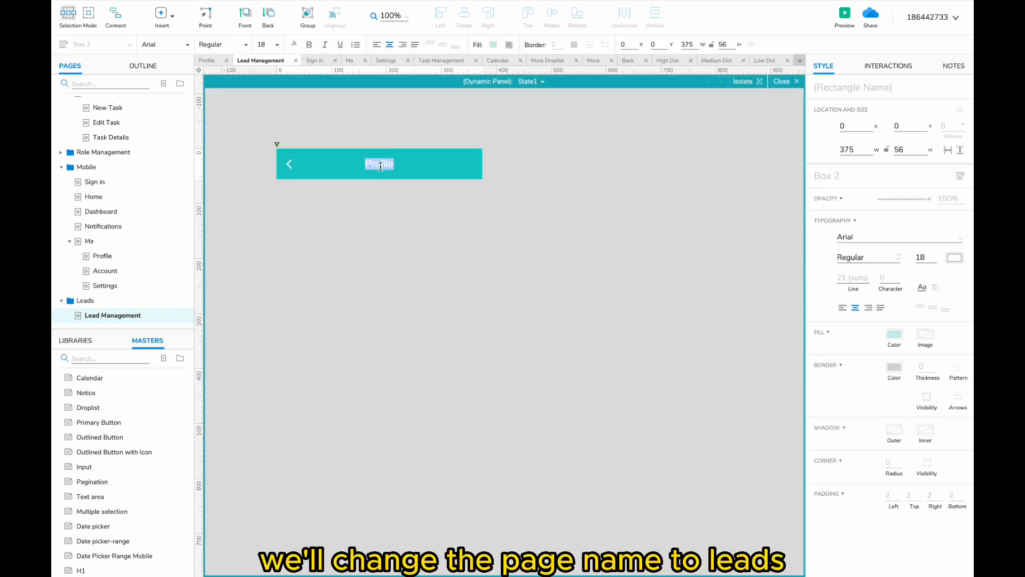
pyautogui.write('Leads')
pyautogui.click(402, 220)
# - Place the 'add' plus icon master on the right of the header
pyautogui.click(107, 356)
pyautogui.write('add')
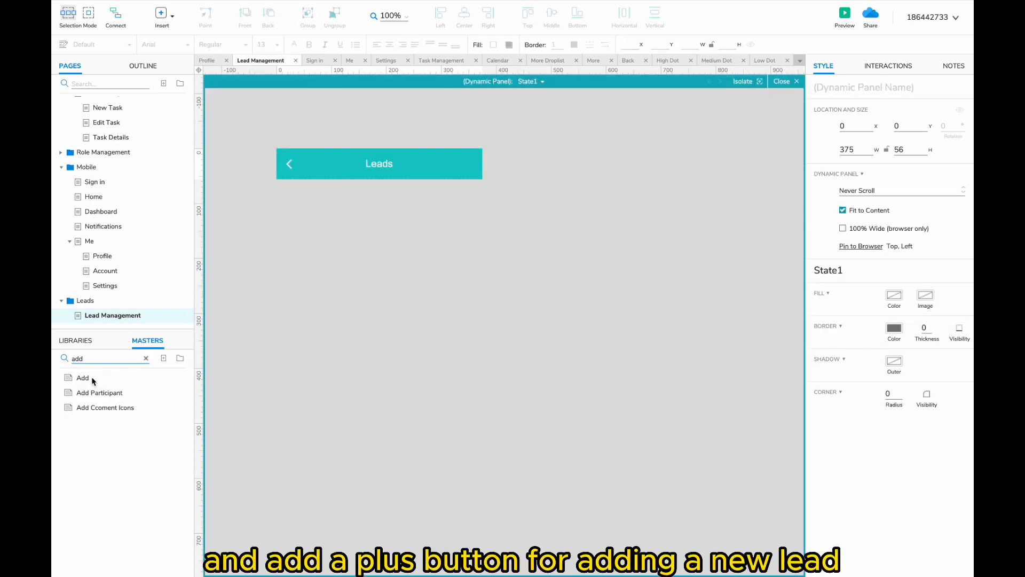
pyautogui.moveTo(83, 377); pyautogui.dragTo(470, 161)
pyautogui.doubleClick(428, 232)
pyautogui.click(430, 237)
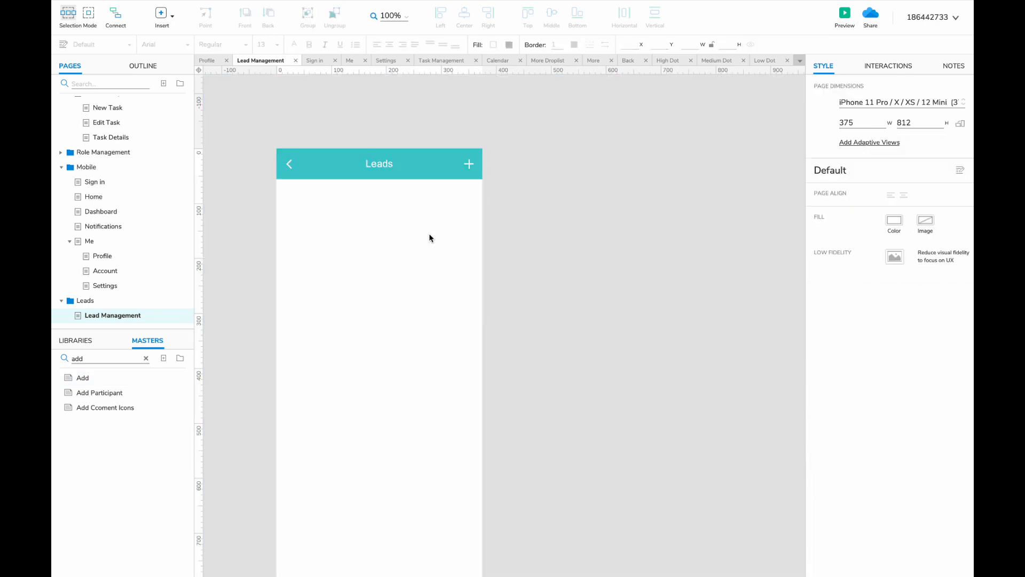
# - Set the mobile page's background fill to light grey
pyautogui.click(898, 217)
pyautogui.click(946, 288)
pyautogui.click(561, 312)
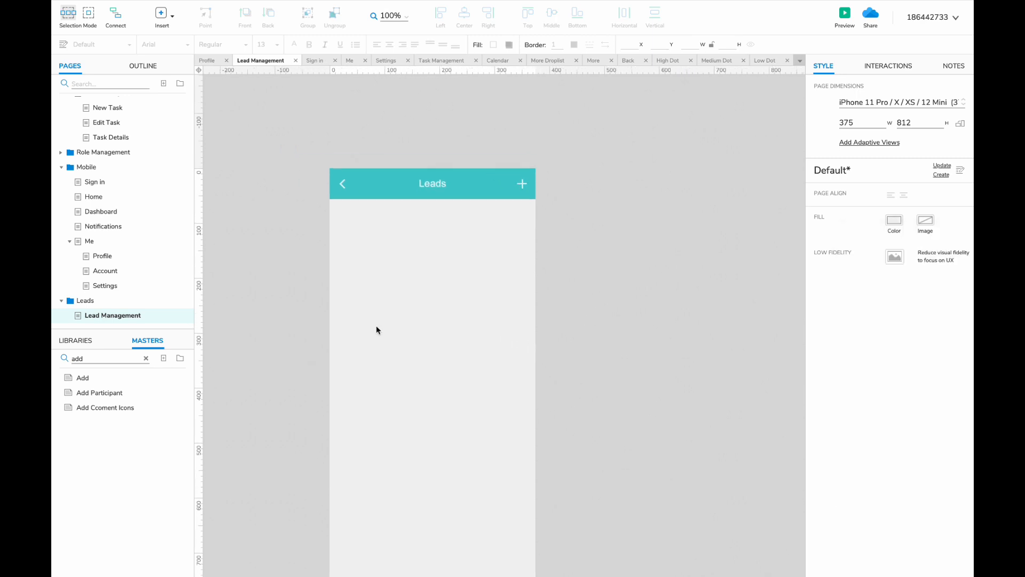
# - Open the desktop Lead Management page and select all its widgets
pyautogui.scroll(10, 126, 245)
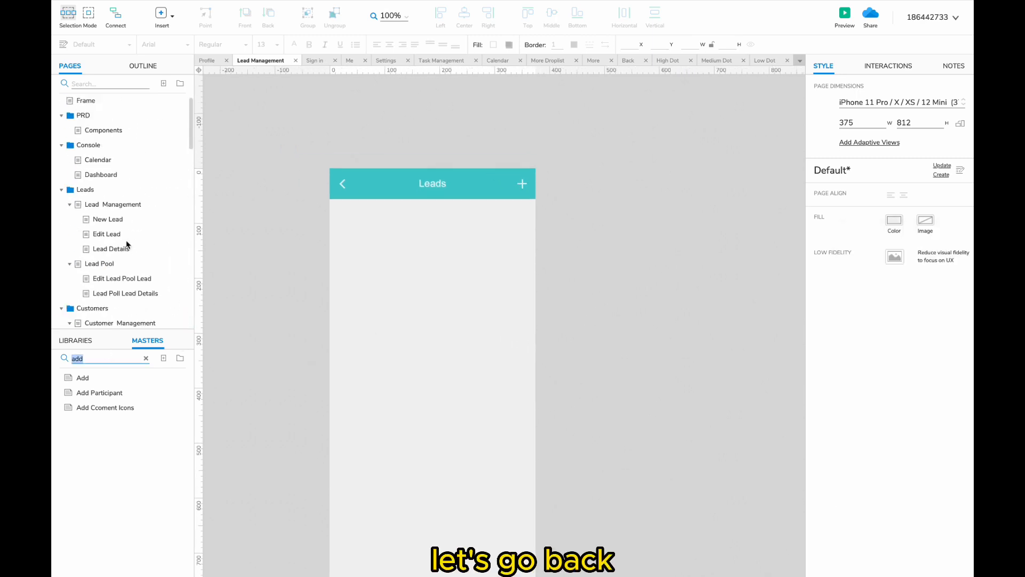
pyautogui.click(127, 204)
pyautogui.scroll(-5, 317, 213)
pyautogui.moveTo(663, 123); pyautogui.dragTo(242, 546)
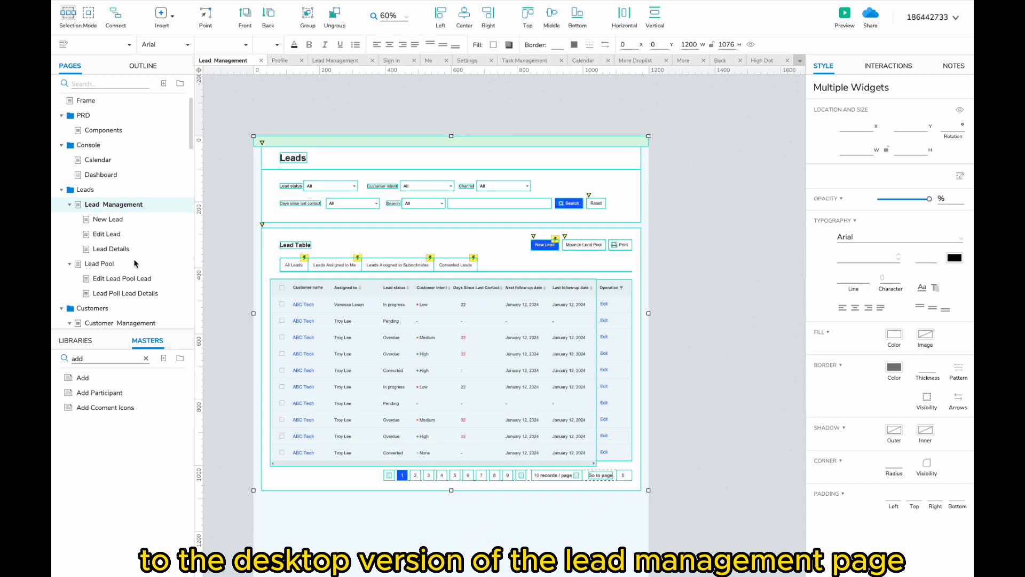
# - Paste the desktop widgets to the right of the mobile frame and select the empty search field
pyautogui.click(261, 60)
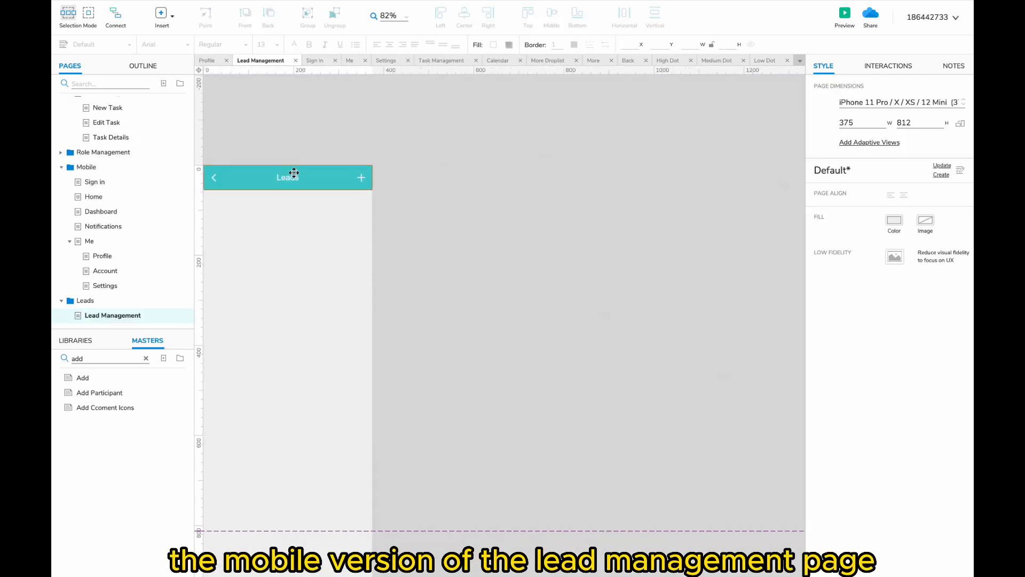
pyautogui.hotkey('ctrl', 'v')
pyautogui.moveTo(368, 107); pyautogui.dragTo(520, 107)
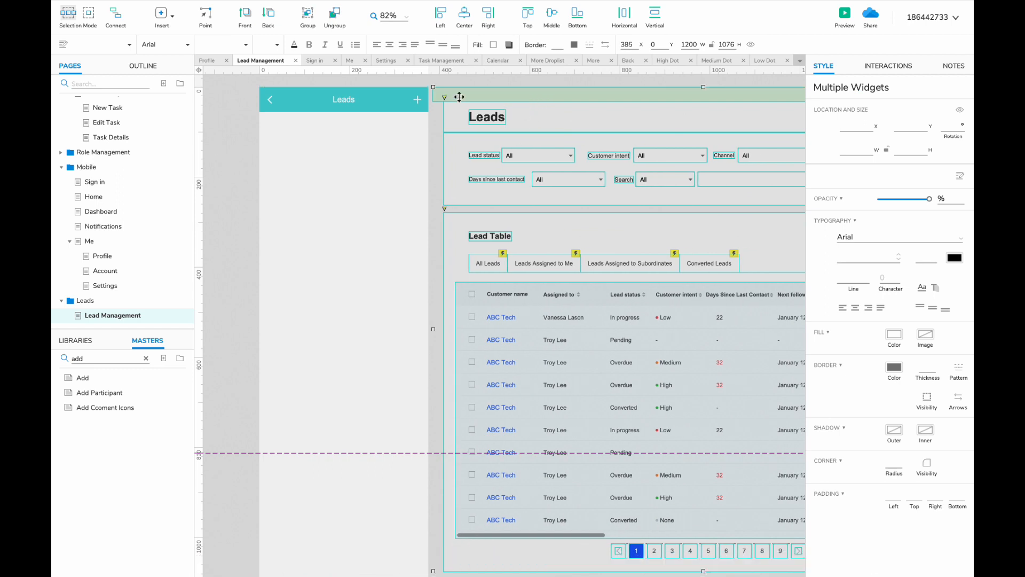
pyautogui.click(462, 76)
pyautogui.hscroll(3, 463, 77)
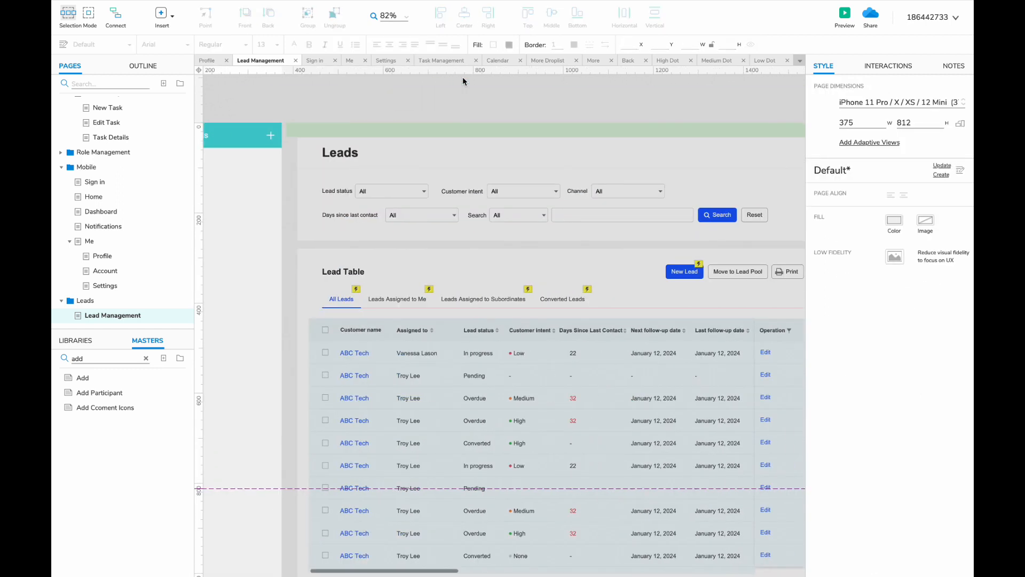
pyautogui.hscroll(-2, 463, 78)
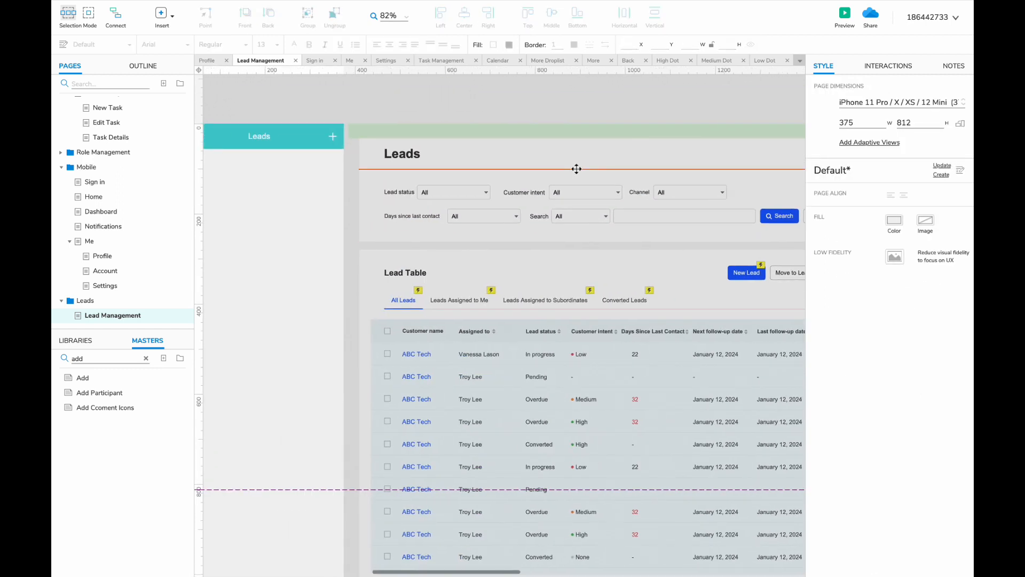
pyautogui.hscroll(-4, 577, 168)
pyautogui.hscroll(5, 576, 169)
pyautogui.click(614, 227)
pyautogui.hscroll(-3, 469, 220)
pyautogui.scroll(2, 470, 220)
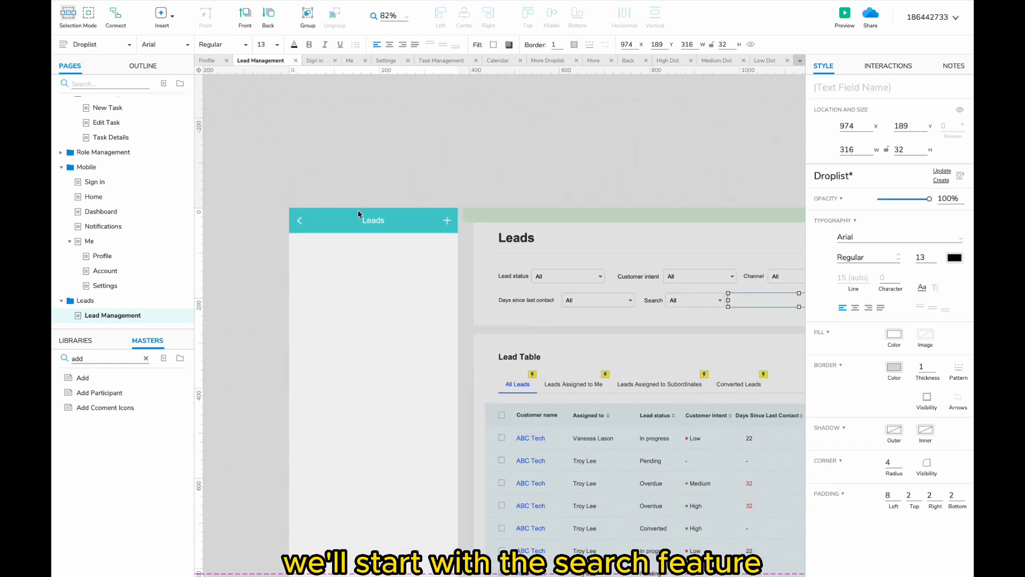
# - Move the search field under the Leads header and put a search icon inside it
pyautogui.hscroll(2, 358, 213)
pyautogui.moveTo(693, 305); pyautogui.dragTo(260, 249)
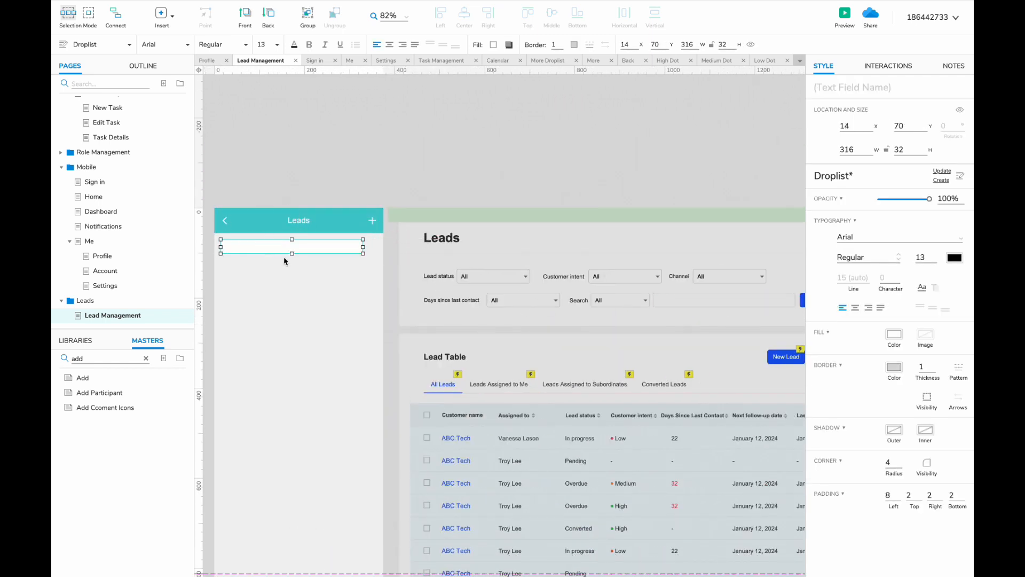
pyautogui.click(365, 247)
pyautogui.press('BackSpace')
pyautogui.press('BackSpace')
pyautogui.press('BackSpace')
pyautogui.write('sear')
pyautogui.moveTo(109, 375); pyautogui.dragTo(350, 248)
pyautogui.press('Delete')
pyautogui.moveTo(98, 407); pyautogui.dragTo(358, 246)
pyautogui.click(360, 258)
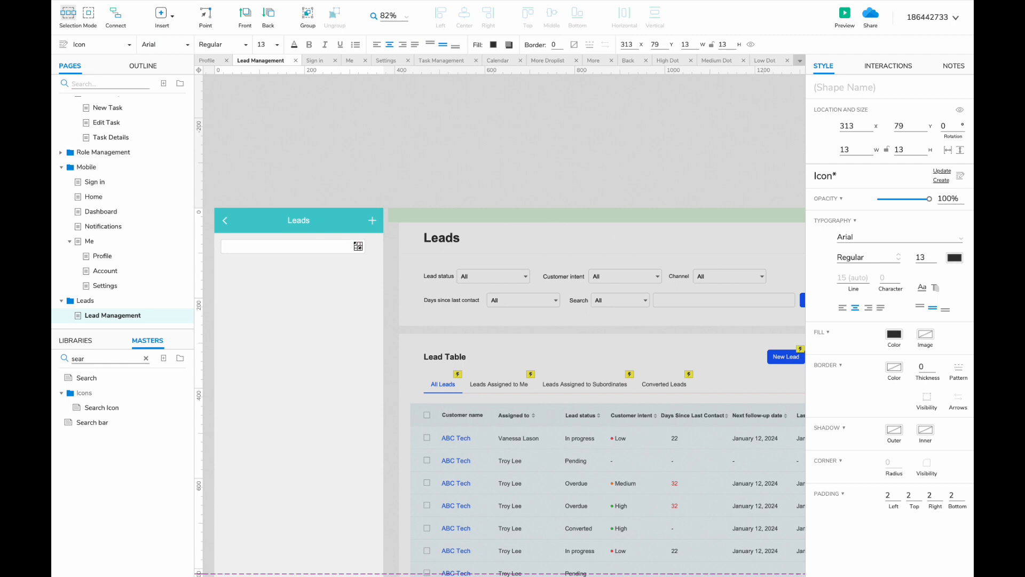
pyautogui.click(342, 267)
# - Add the More menu icon beside the search field as the filter entry
pyautogui.write('more')
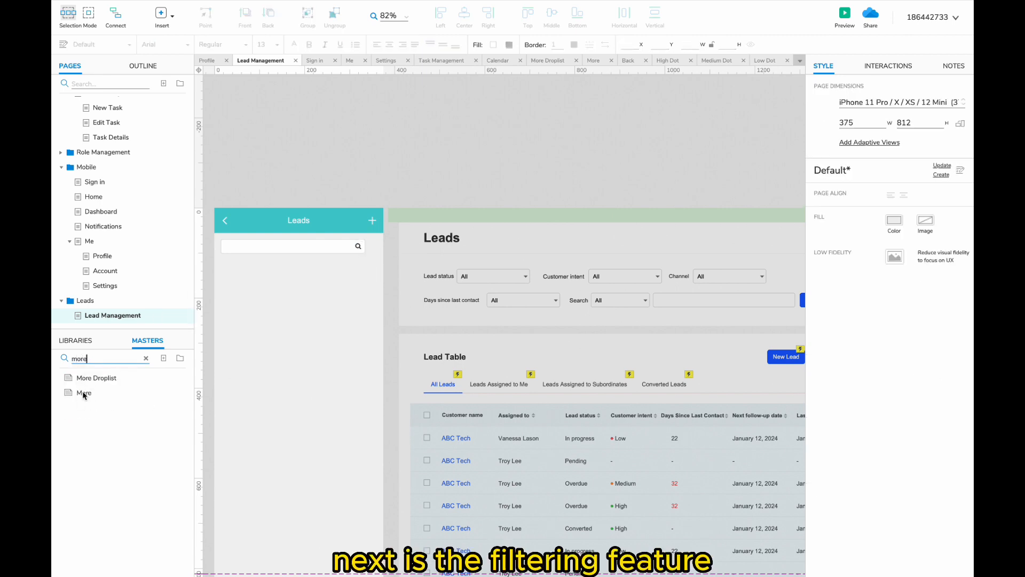
pyautogui.moveTo(84, 392); pyautogui.dragTo(370, 244)
pyautogui.click(377, 266)
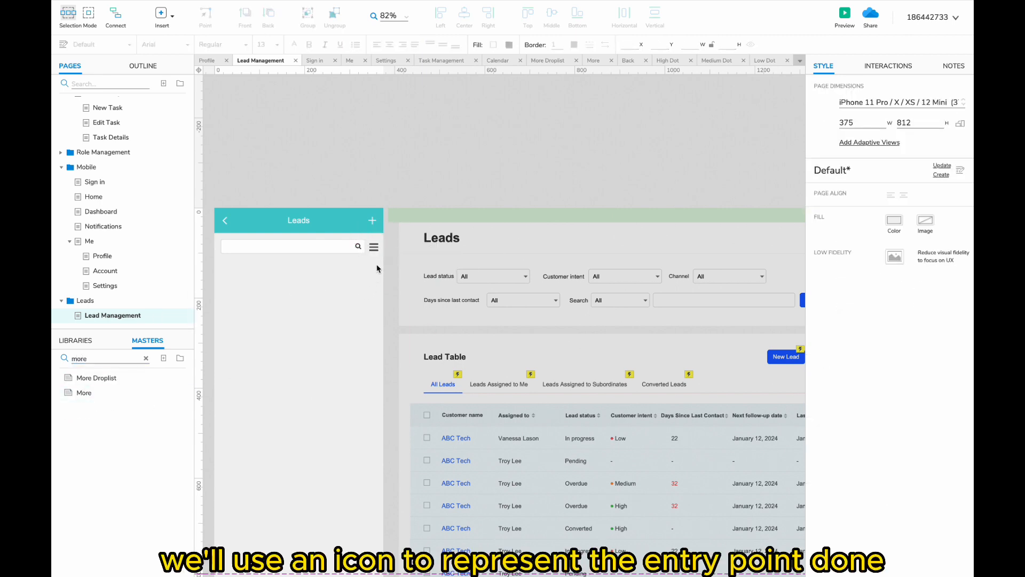
pyautogui.click(376, 249)
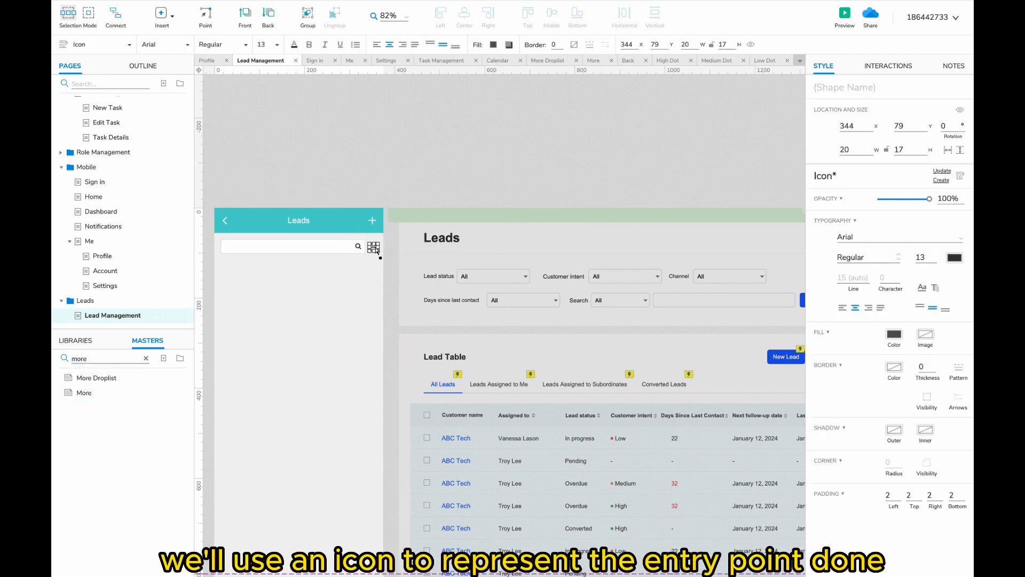
pyautogui.click(446, 181)
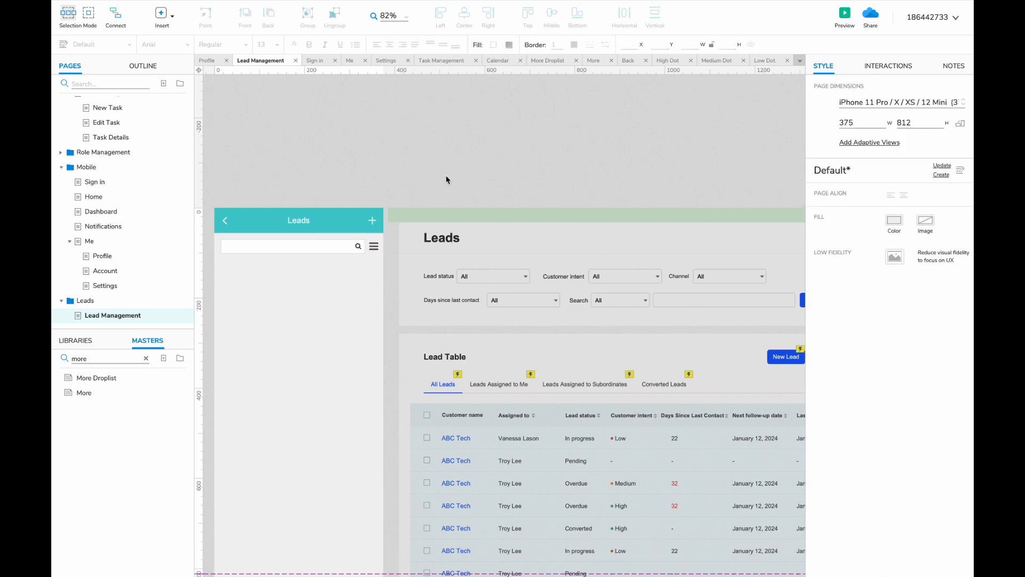
# - Add a tall rectangle to the mobile page and convert it into a dynamic panel
pyautogui.click(145, 359)
pyautogui.click(75, 340)
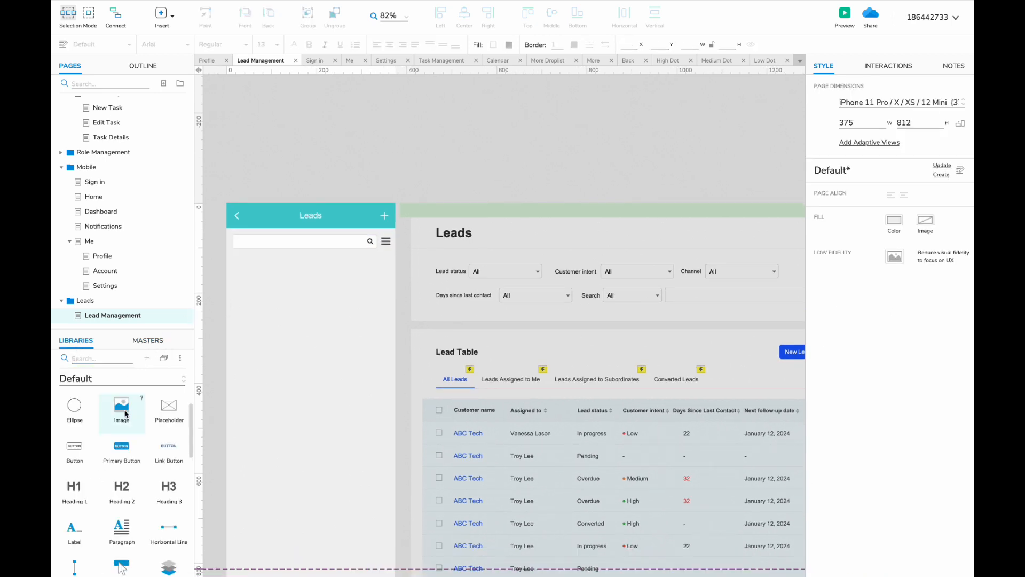
pyautogui.moveTo(122, 418); pyautogui.dragTo(259, 202)
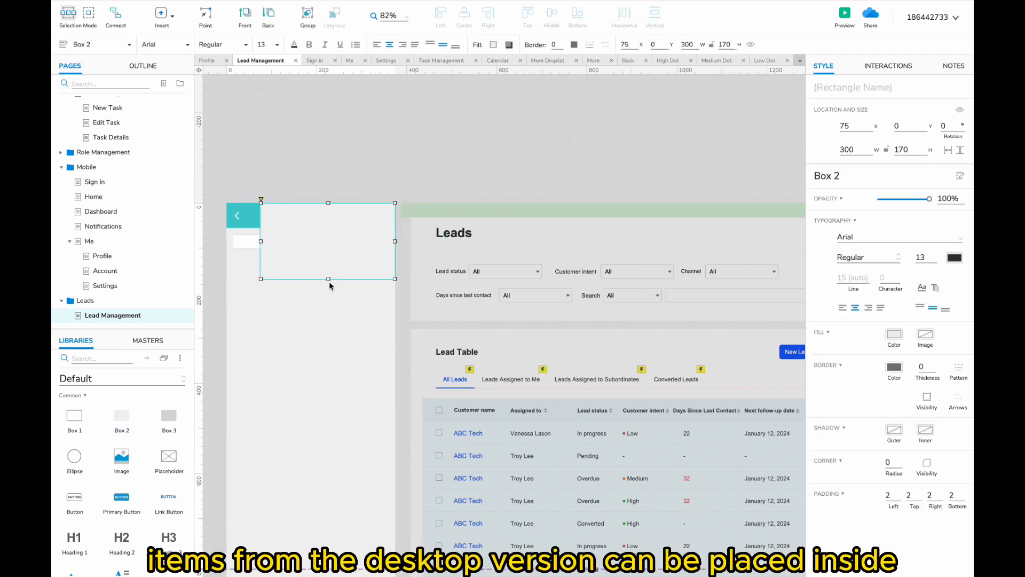
pyautogui.moveTo(328, 278); pyautogui.dragTo(337, 460)
pyautogui.scroll(-1, 336, 460)
pyautogui.moveTo(328, 411); pyautogui.dragTo(324, 524)
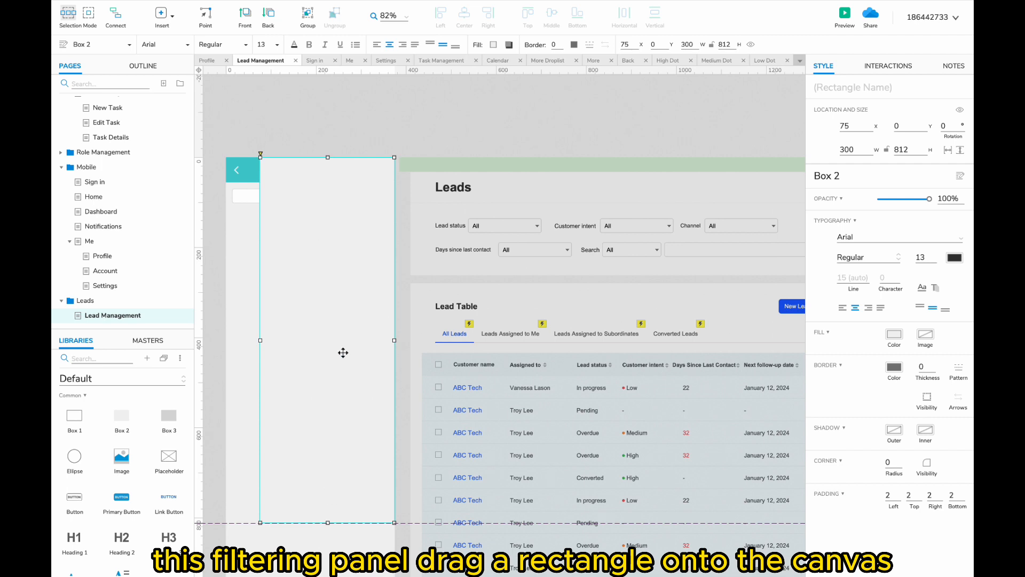
pyautogui.rightClick(342, 251)
pyautogui.click(376, 542)
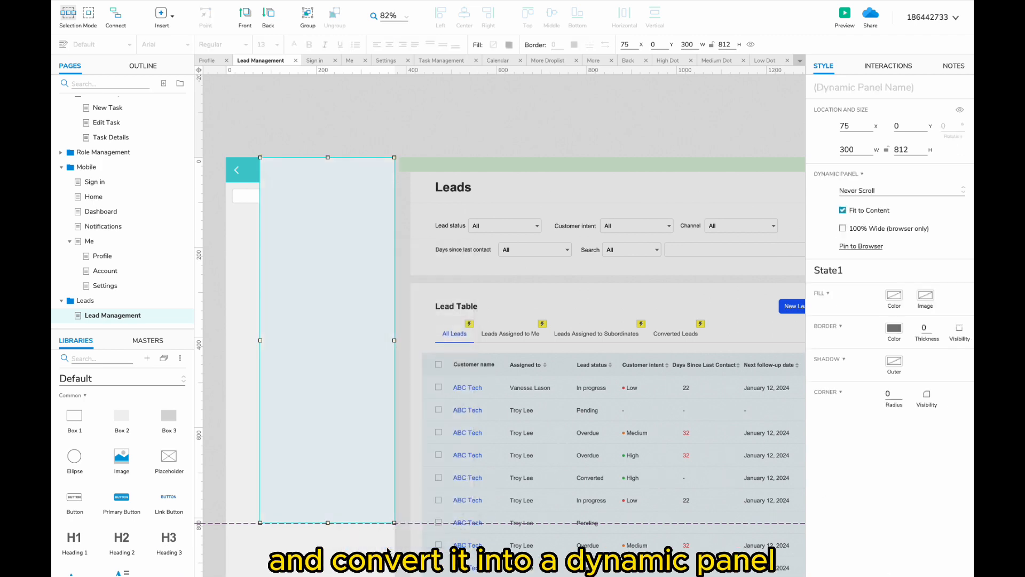
# - Pin the panel to the browser's top right and shift it off-screen to X -330
pyautogui.rightClick(358, 265)
pyautogui.click(380, 410)
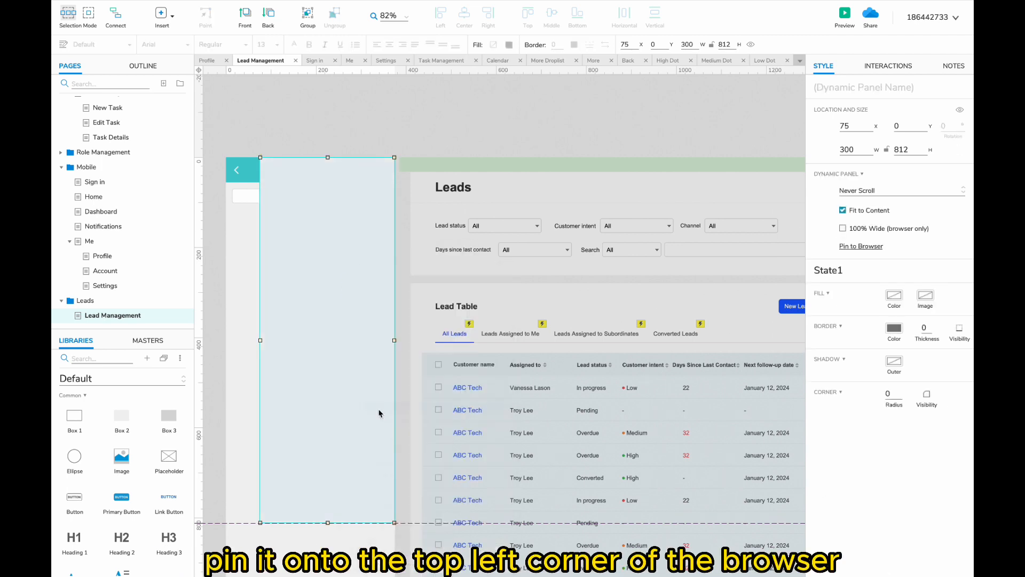
pyautogui.click(563, 408)
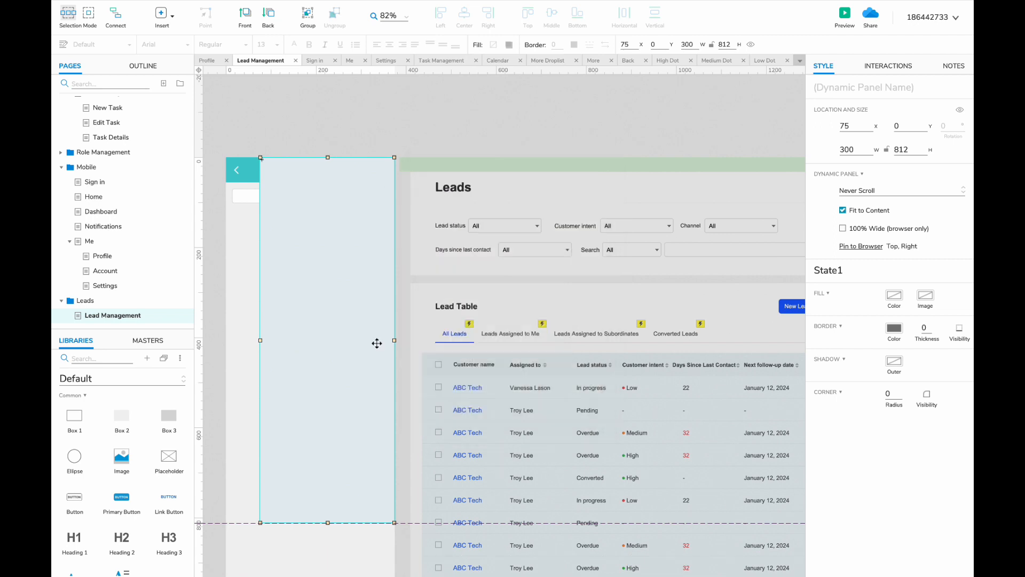
pyautogui.moveTo(417, 308); pyautogui.dragTo(236, 305)
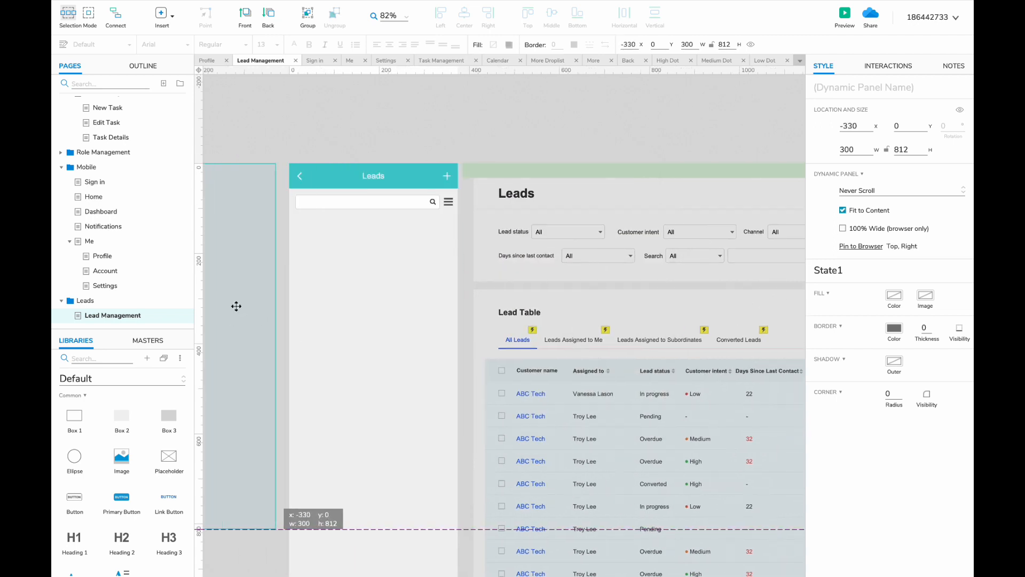
# - Copy the menu icon into the side panel's top-left corner
pyautogui.click(553, 201)
pyautogui.press('super+c')
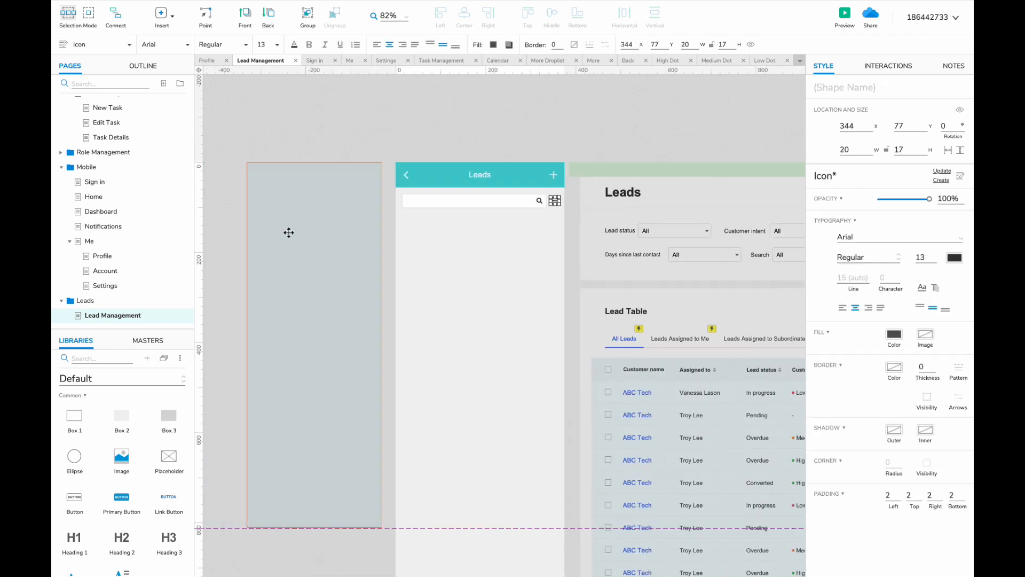
pyautogui.doubleClick(287, 229)
pyautogui.press('super+v')
pyautogui.moveTo(554, 203); pyautogui.dragTo(257, 172)
# - Give the panel's background box a white fill
pyautogui.click(377, 168)
pyautogui.click(493, 44)
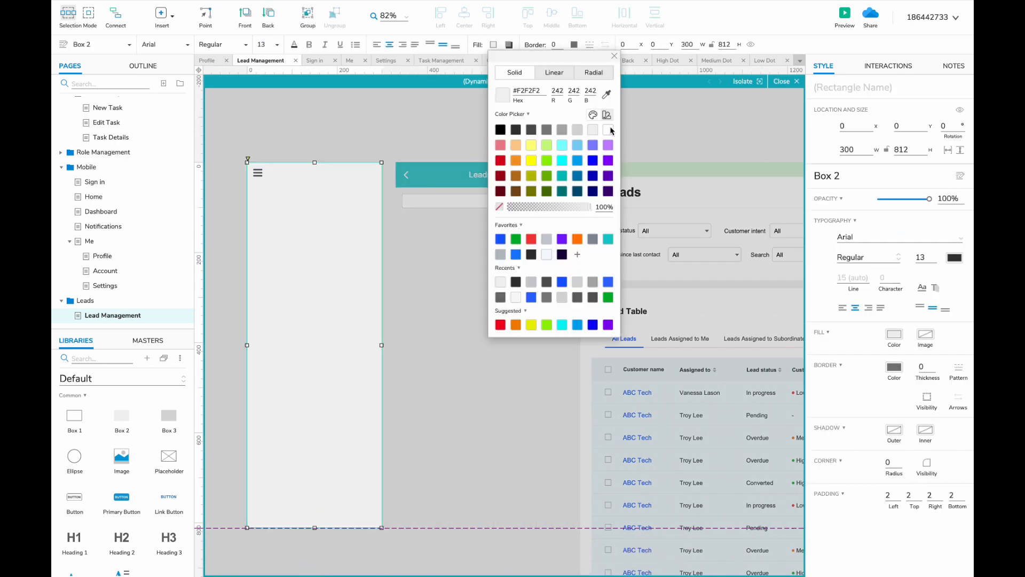
pyautogui.click(607, 130)
pyautogui.click(346, 116)
pyautogui.click(147, 341)
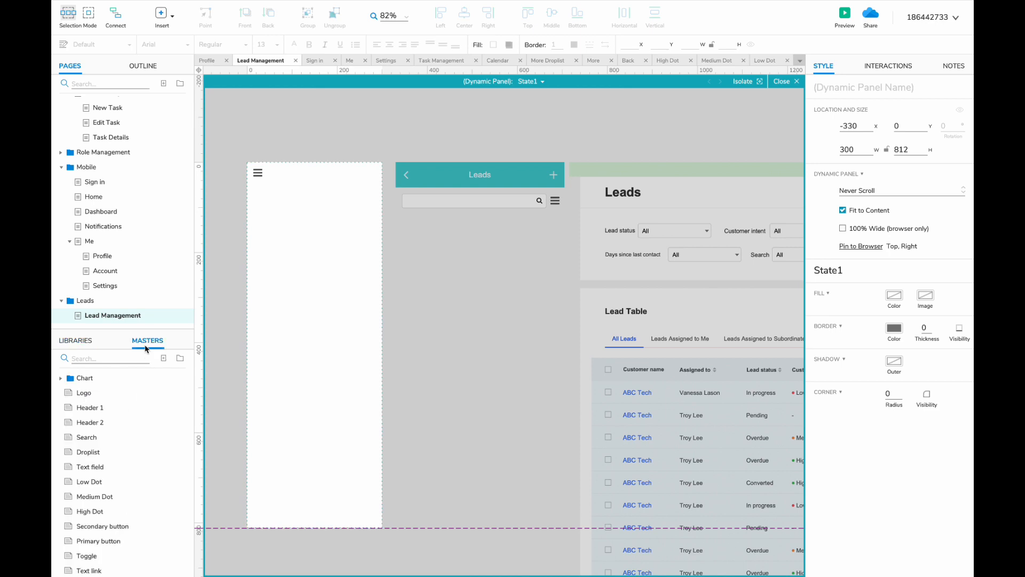
# - Add a Filter heading to the panel and select the desktop filter labels and dropdowns
pyautogui.moveTo(90, 425); pyautogui.dragTo(276, 172)
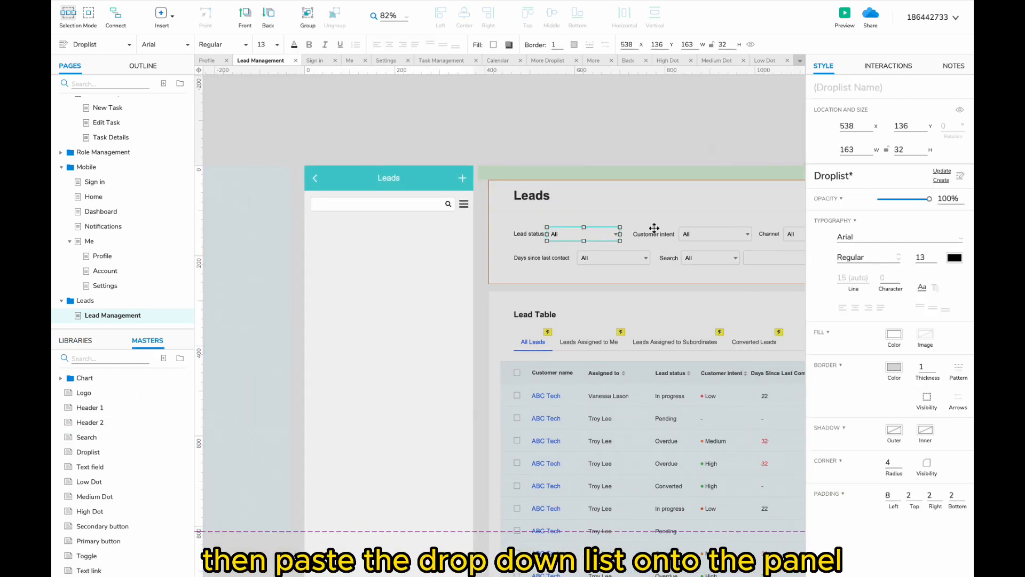
pyautogui.hscroll(3, 654, 228)
pyautogui.keyDown('shift'); pyautogui.click(390, 245); pyautogui.keyUp('shift')
pyautogui.keyDown('shift'); pyautogui.click(518, 245); pyautogui.keyUp('shift')
pyautogui.keyDown('shift'); pyautogui.click(557, 246); pyautogui.keyUp('shift')
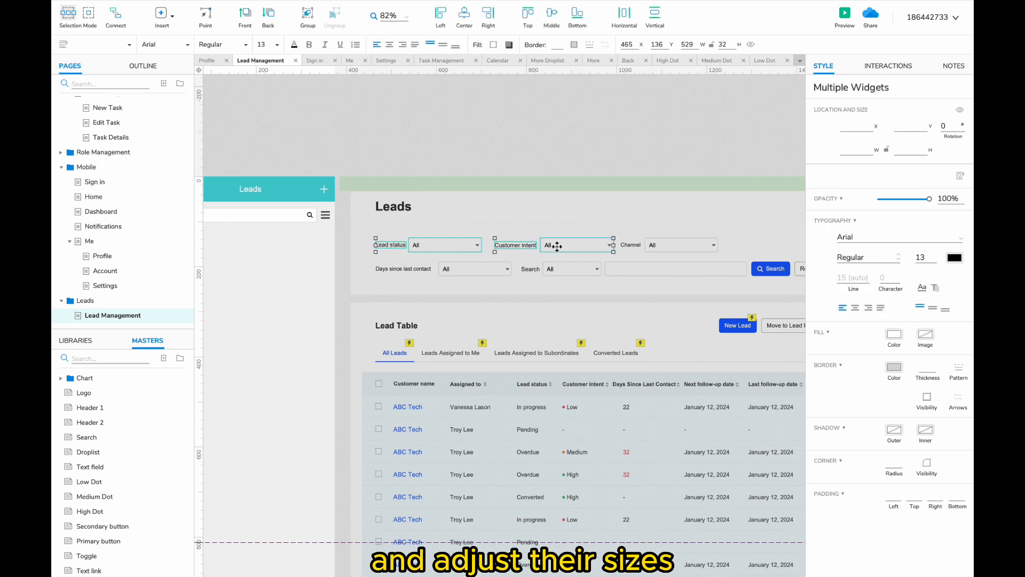
pyautogui.keyDown('shift'); pyautogui.click(419, 270); pyautogui.keyUp('shift')
pyautogui.keyDown('shift'); pyautogui.click(472, 269); pyautogui.keyUp('shift')
pyautogui.keyDown('shift'); pyautogui.click(530, 268); pyautogui.keyUp('shift')
pyautogui.keyDown('shift'); pyautogui.click(573, 267); pyautogui.keyUp('shift')
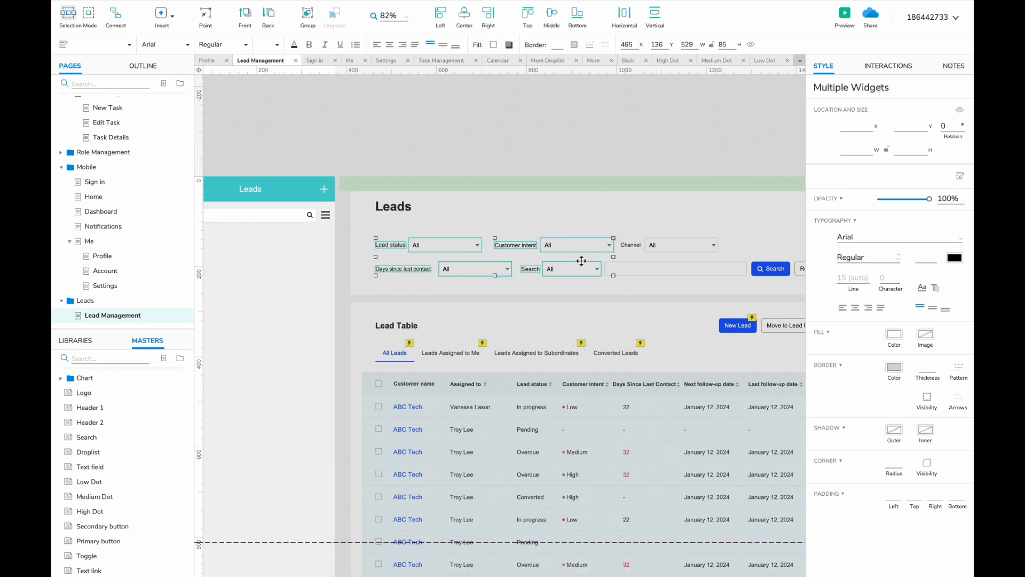
# - Paste the filters into the panel, with the Lead status dropdown widened to 257 under its label
pyautogui.hscroll(-4, 668, 245)
pyautogui.doubleClick(330, 251)
pyautogui.press('super+v')
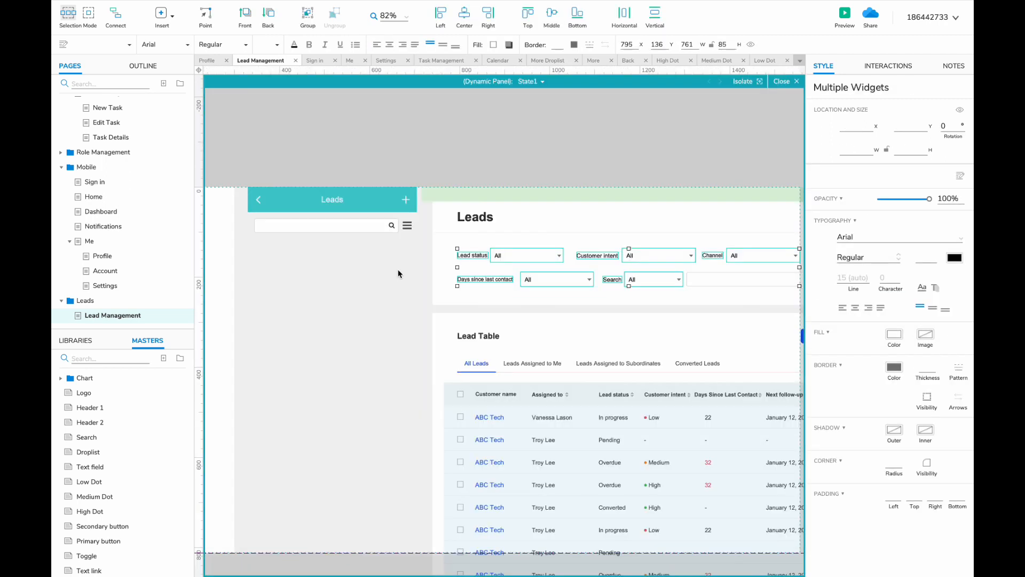
pyautogui.hscroll(-3, 399, 269)
pyautogui.moveTo(620, 260); pyautogui.dragTo(267, 226)
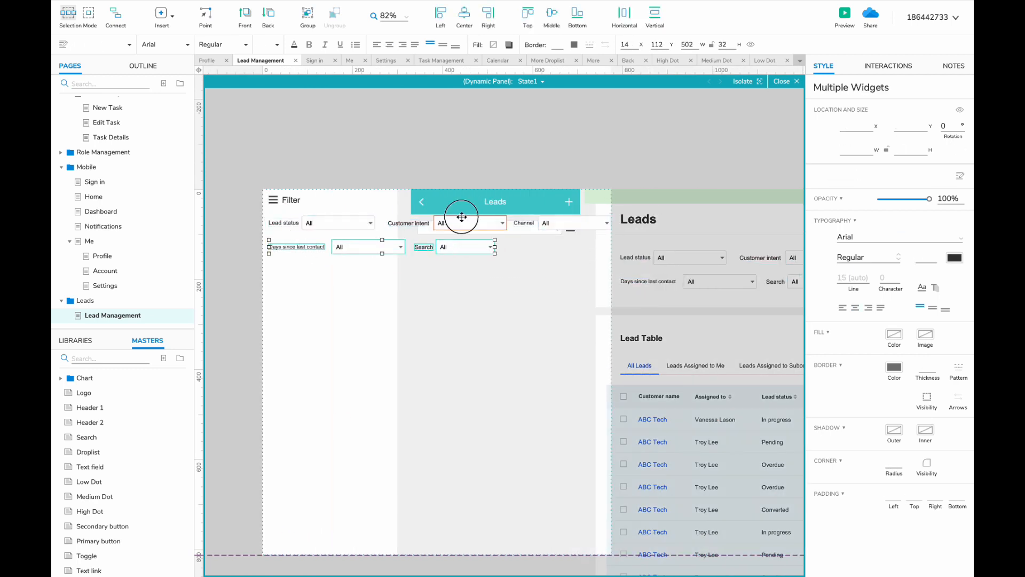
pyautogui.moveTo(402, 223); pyautogui.dragTo(402, 322)
pyautogui.click(368, 225)
pyautogui.moveTo(356, 223); pyautogui.dragTo(391, 236)
# - Stack and widen the Customer intent, Days since last contact, Channel and Search filters beneath
pyautogui.moveTo(392, 322); pyautogui.dragTo(287, 253)
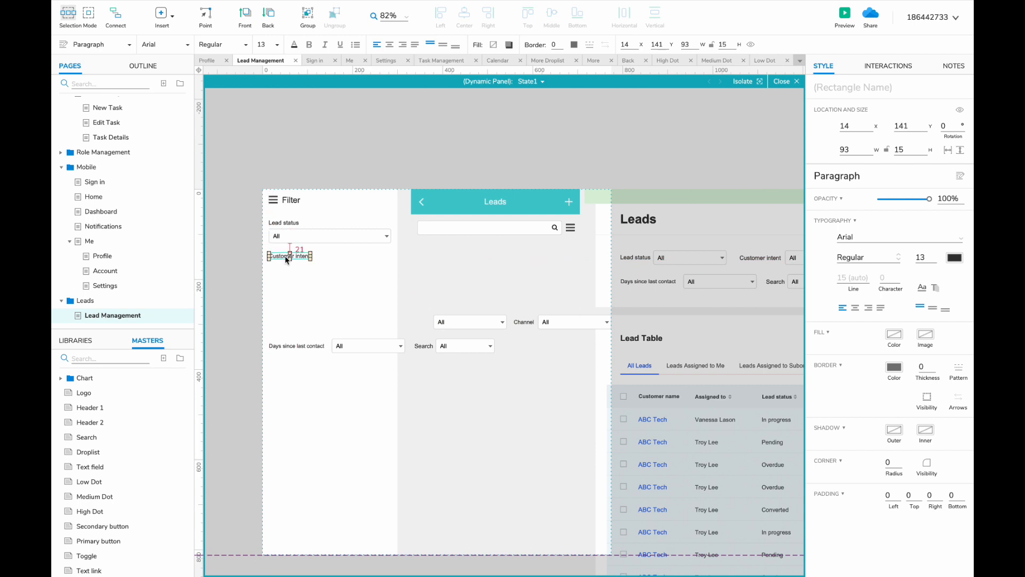
pyautogui.moveTo(453, 322); pyautogui.dragTo(391, 271)
pyautogui.moveTo(296, 346); pyautogui.dragTo(304, 294)
pyautogui.moveTo(362, 348); pyautogui.dragTo(390, 305)
pyautogui.click(523, 322)
pyautogui.moveTo(530, 322); pyautogui.dragTo(273, 360)
pyautogui.moveTo(460, 346); pyautogui.dragTo(391, 373)
pyautogui.click(411, 384)
# - Add a Primary Button about 40 high, labelled Confirm, below the filters
pyautogui.click(81, 358)
pyautogui.write('pr')
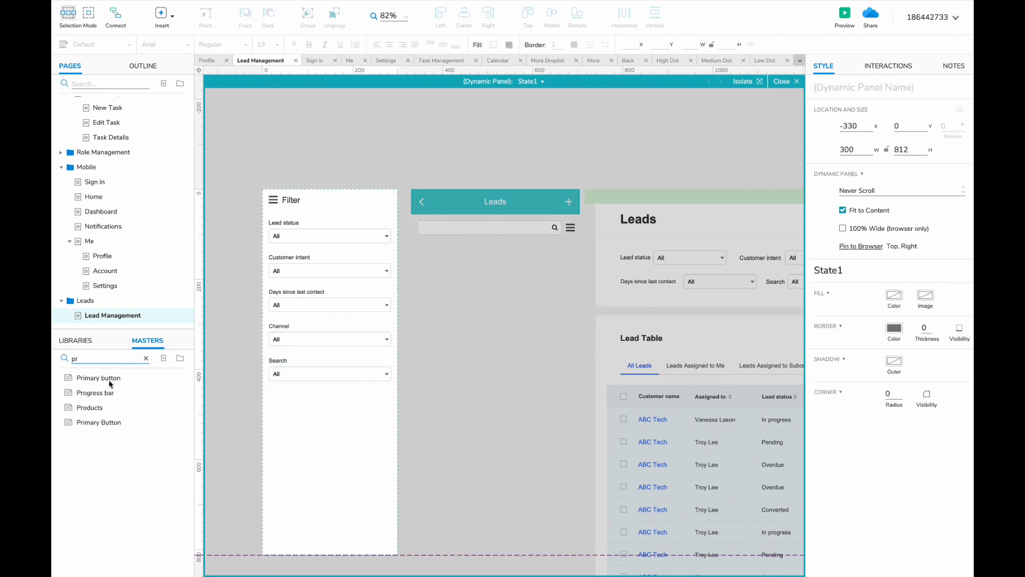
pyautogui.moveTo(98, 422); pyautogui.dragTo(393, 387)
pyautogui.moveTo(330, 405); pyautogui.dragTo(330, 410)
pyautogui.doubleClick(335, 403)
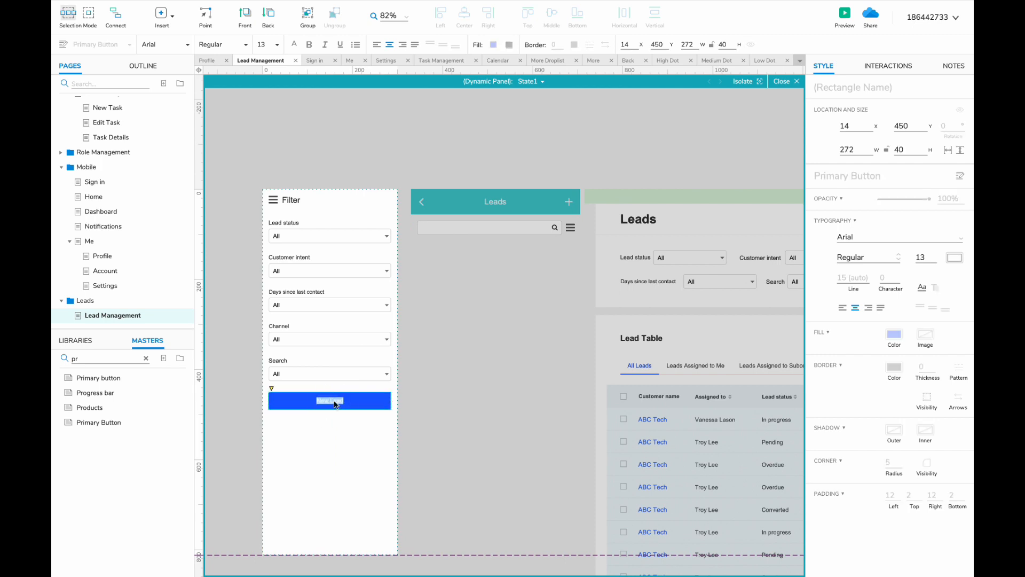
pyautogui.click(441, 439)
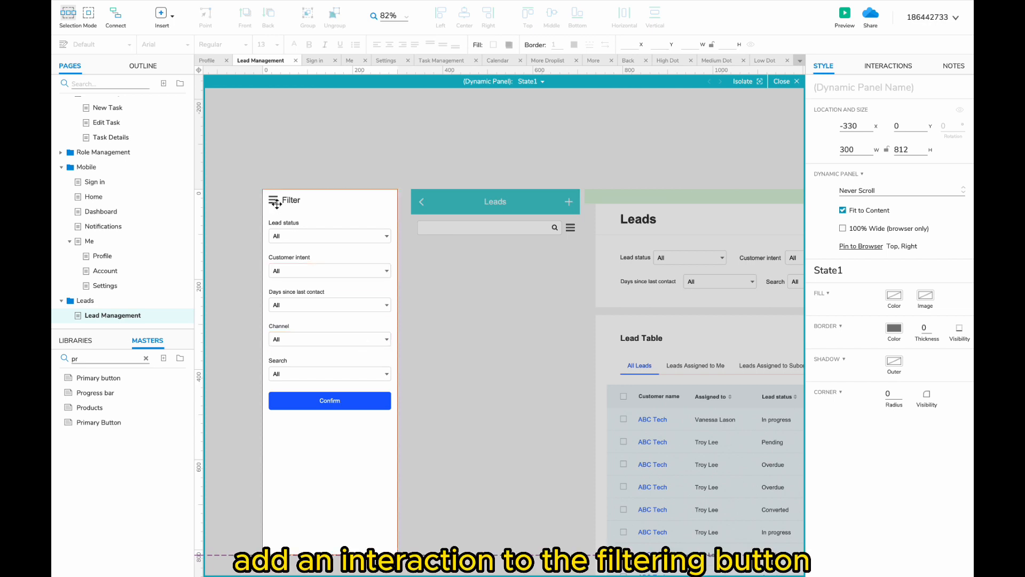
# - Make the panel's menu icon hide the filter panel, sliding right over 200 ms
pyautogui.click(273, 199)
pyautogui.click(884, 67)
pyautogui.click(858, 133)
pyautogui.click(854, 152)
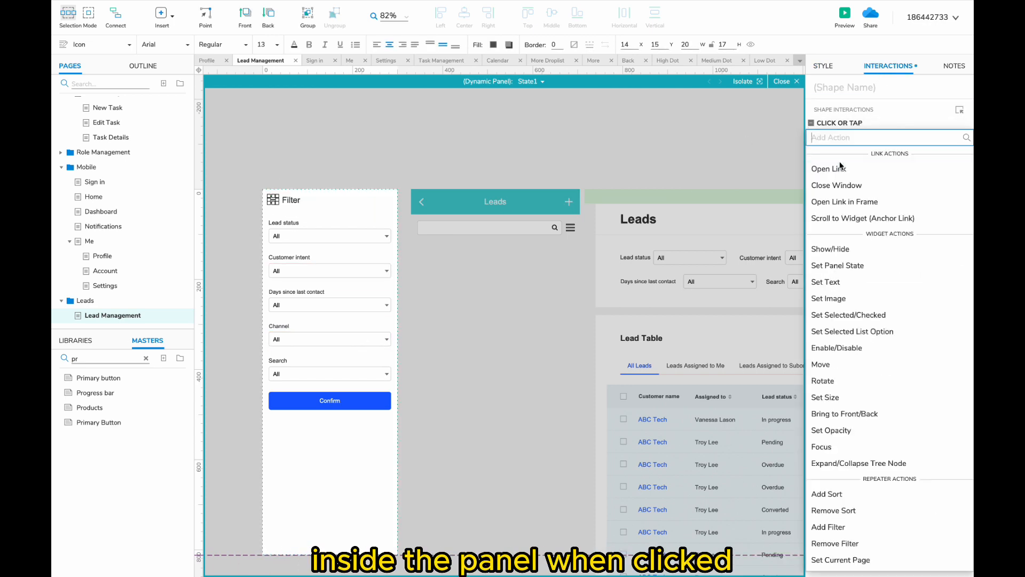
pyautogui.click(839, 249)
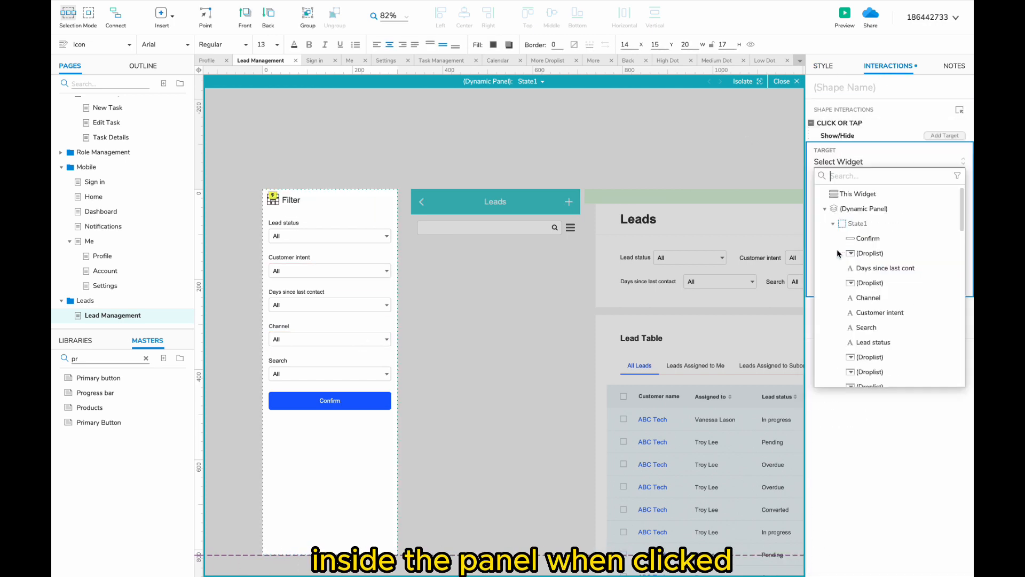
pyautogui.click(863, 209)
pyautogui.click(895, 202)
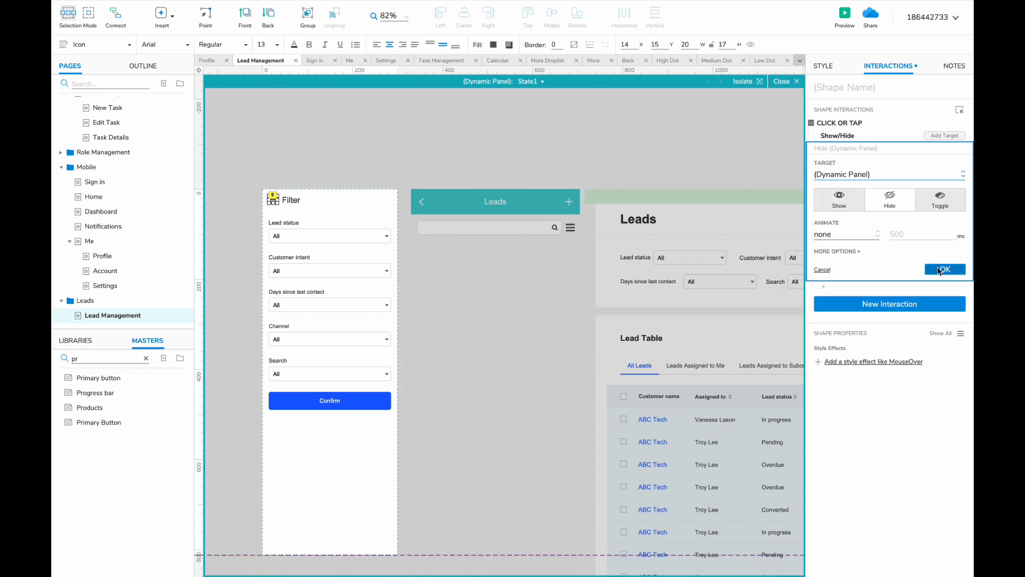
pyautogui.click(846, 234)
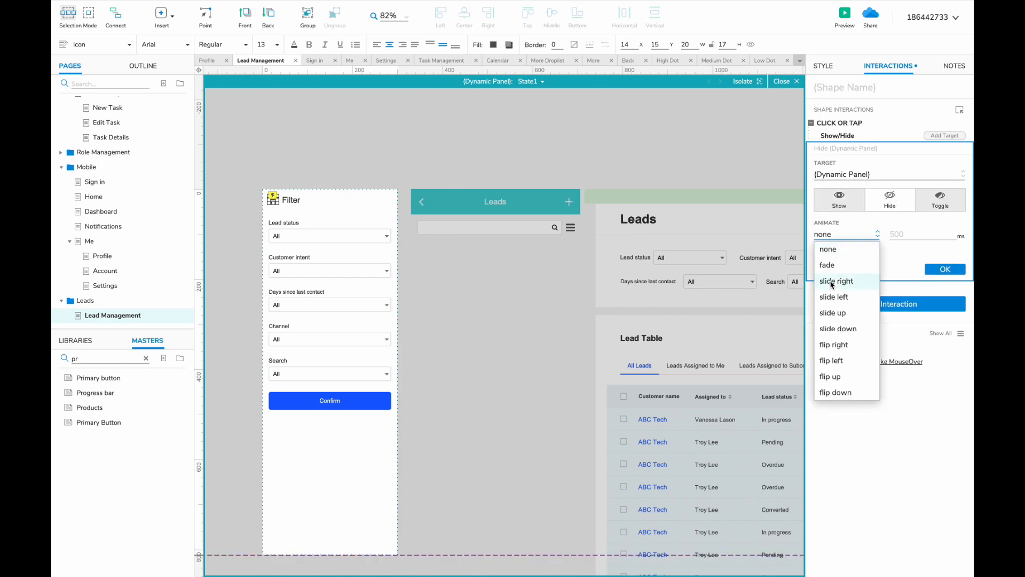
pyautogui.click(832, 281)
pyautogui.write('200')
pyautogui.click(953, 286)
# - Copy that hide interaction onto the Confirm button
pyautogui.click(839, 122)
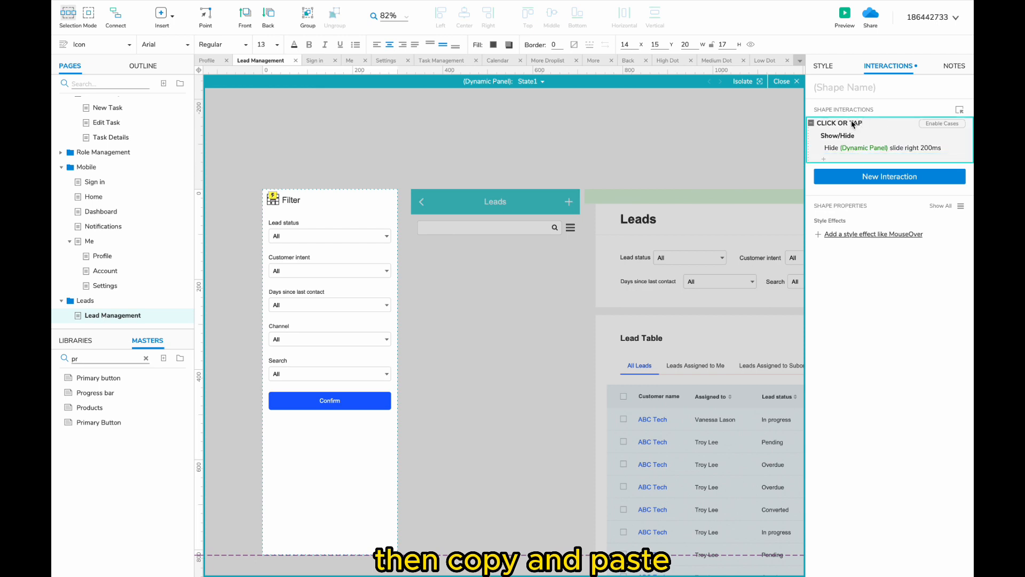
pyautogui.click(321, 400)
pyautogui.hotkey('ctrl', 'v')
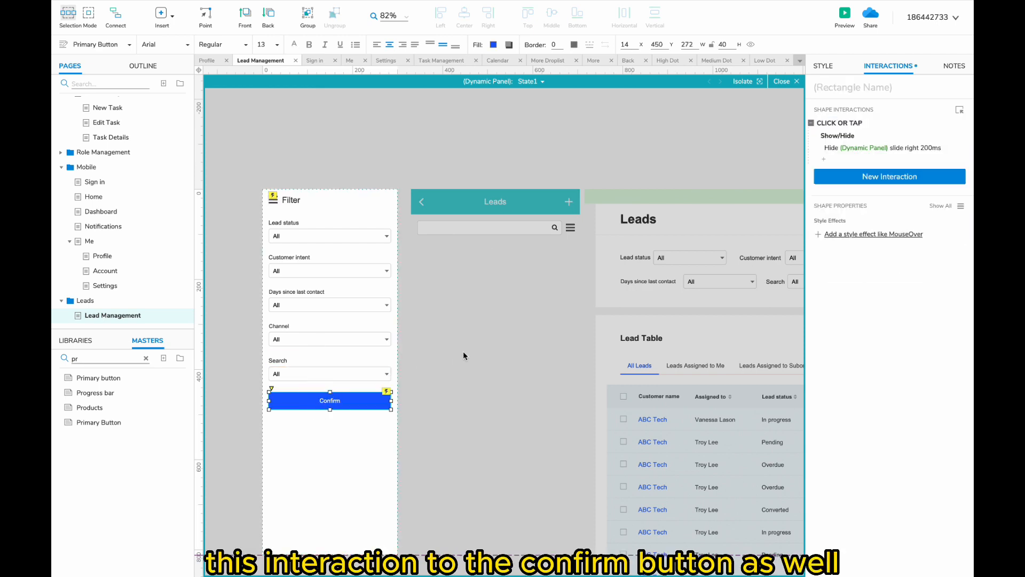
pyautogui.doubleClick(489, 261)
# - Make the search-bar filter icon show the filter panel sliding in from the left
pyautogui.click(571, 229)
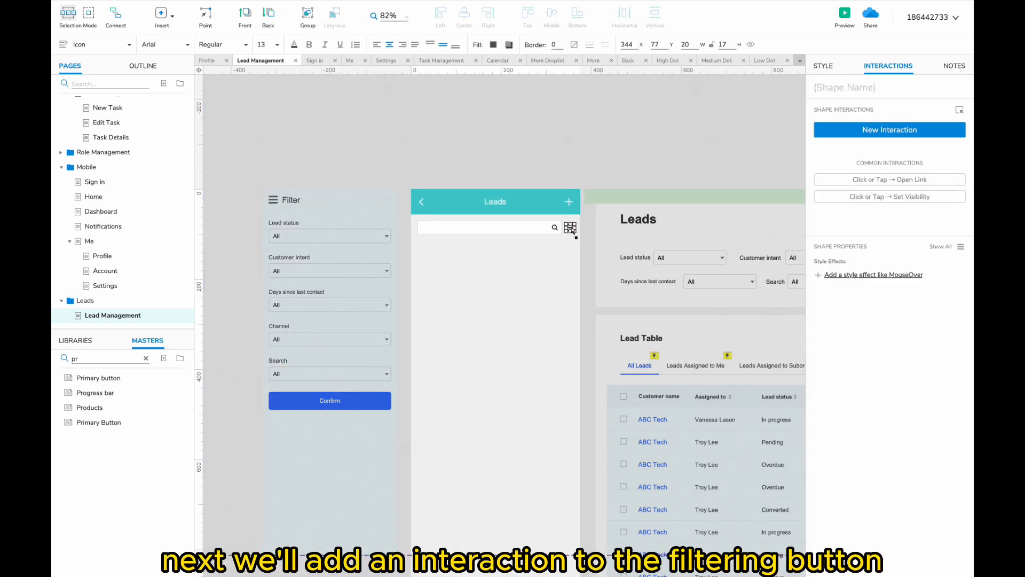
pyautogui.click(853, 134)
pyautogui.click(837, 161)
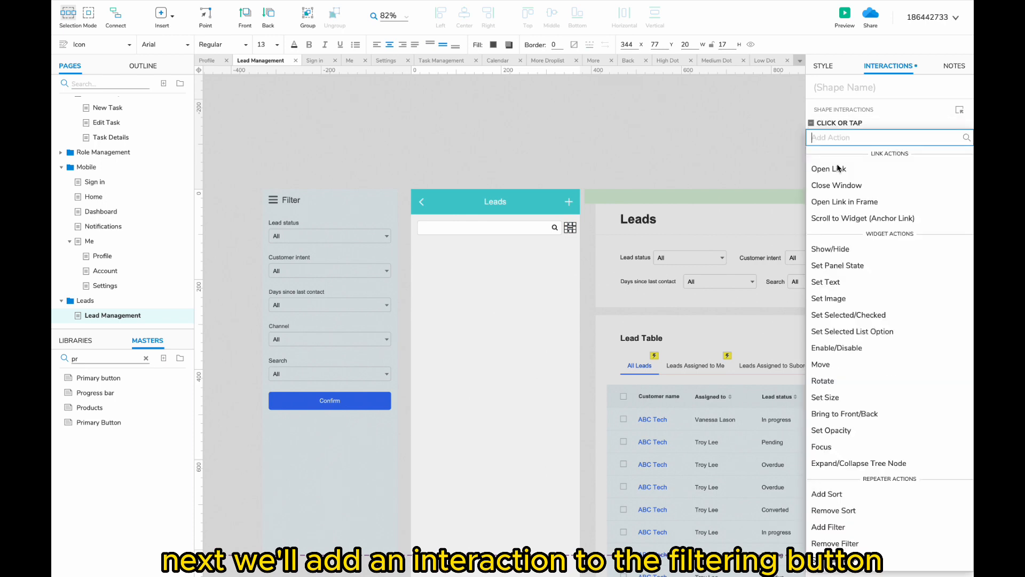
pyautogui.click(835, 250)
pyautogui.click(848, 209)
pyautogui.click(841, 233)
pyautogui.click(841, 279)
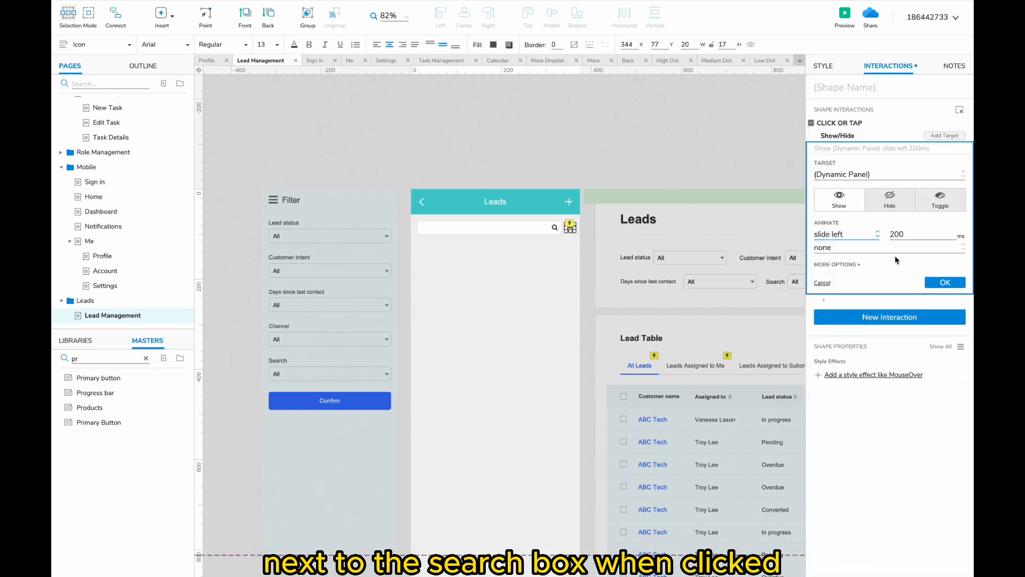
pyautogui.click(944, 282)
pyautogui.click(437, 149)
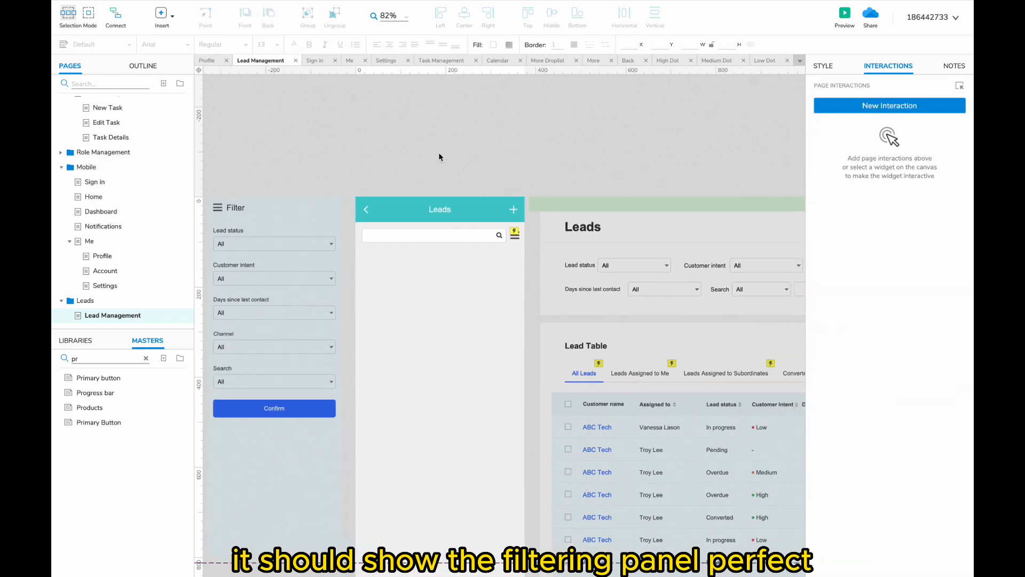
pyautogui.hscroll(3, 439, 157)
pyautogui.scroll(-3, 439, 157)
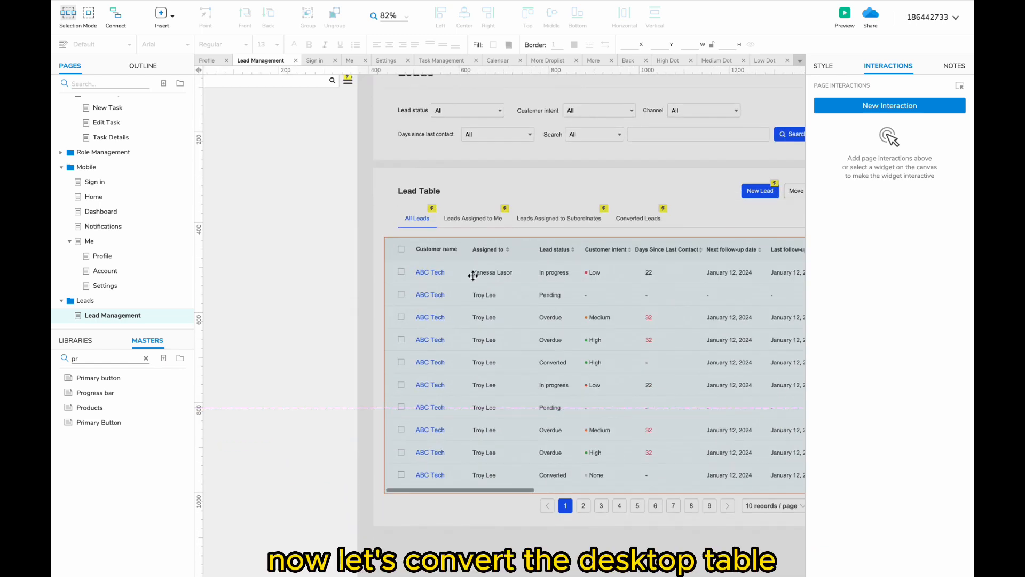
# - Place a card master below the mobile search box
pyautogui.scroll(2, 473, 276)
pyautogui.hscroll(-3, 473, 275)
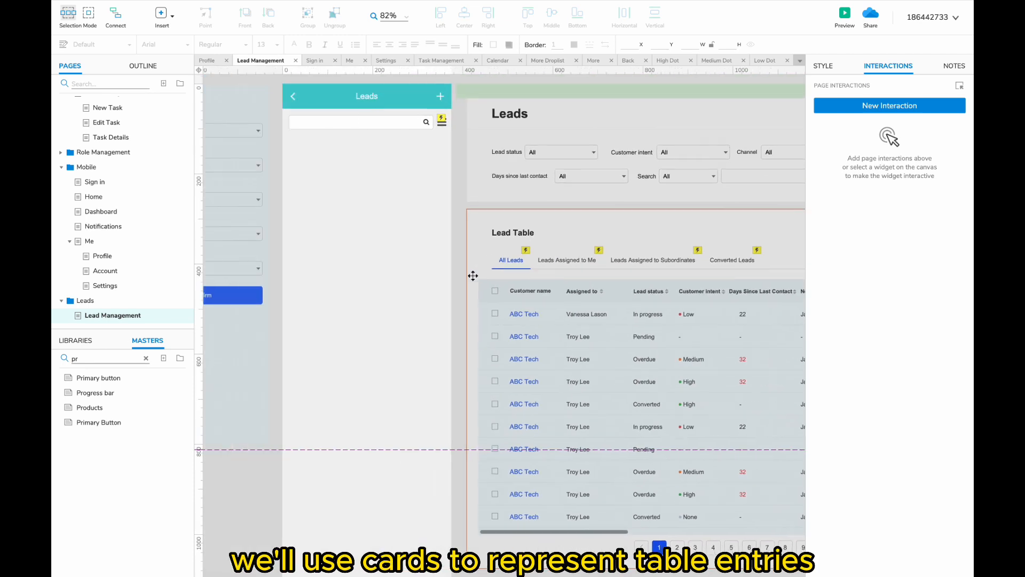
pyautogui.click(146, 358)
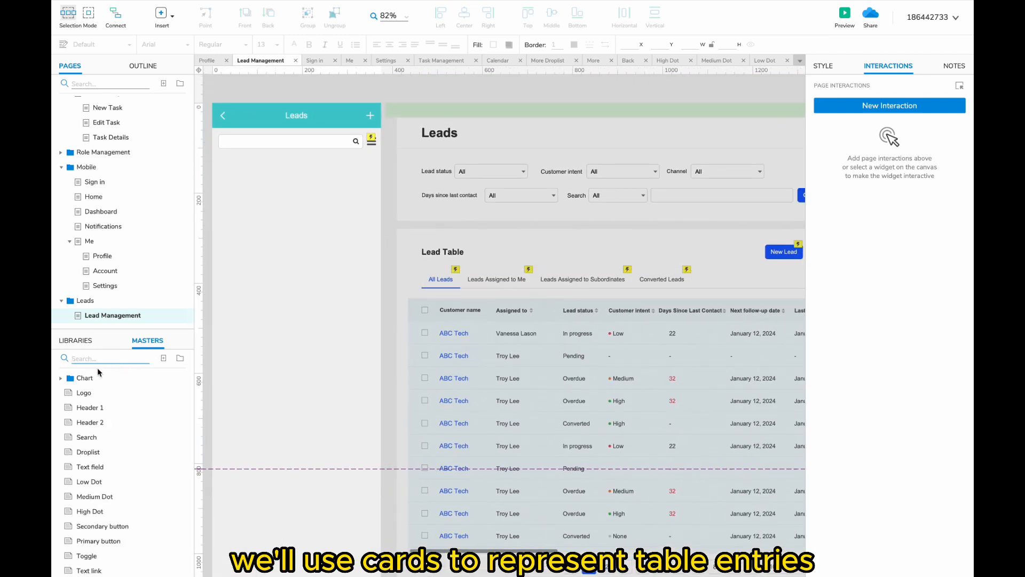
pyautogui.write('car')
pyautogui.moveTo(83, 393); pyautogui.dragTo(246, 158)
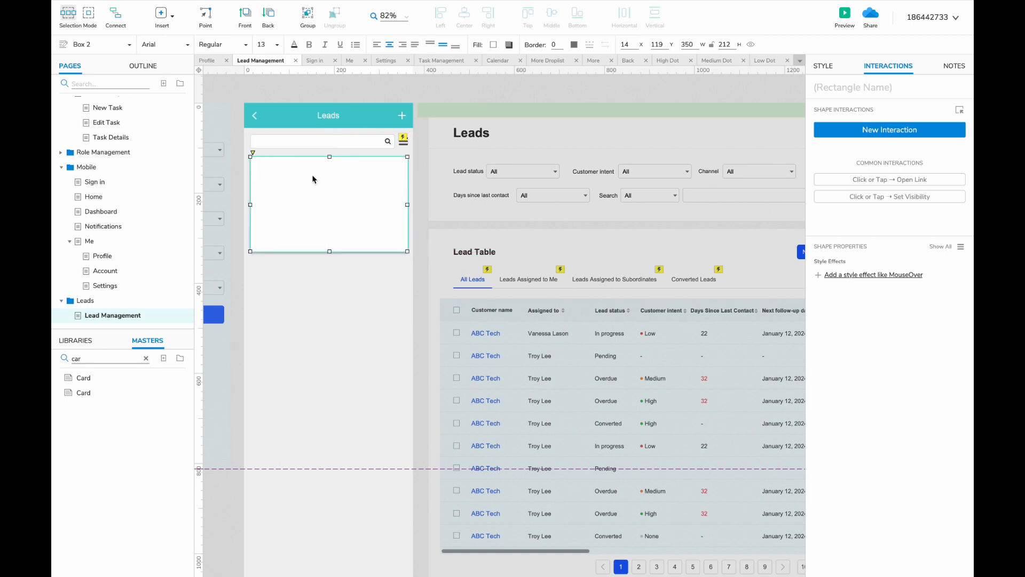
pyautogui.click(426, 257)
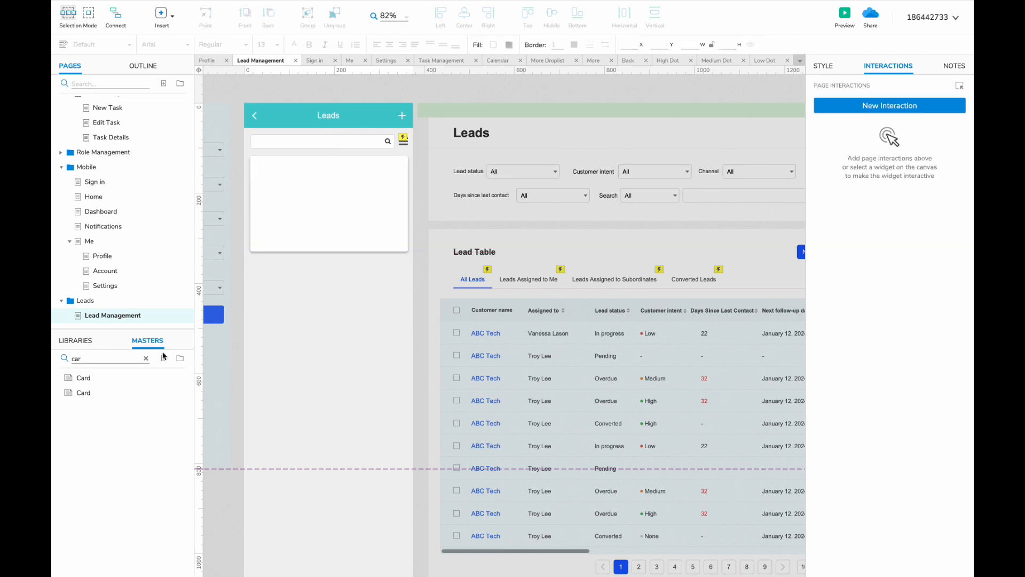
# - Add a heading at the card's top reading 'ABC Tech'
pyautogui.click(146, 358)
pyautogui.moveTo(90, 422); pyautogui.dragTo(262, 161)
pyautogui.doubleClick(270, 165)
pyautogui.write('ABC ')
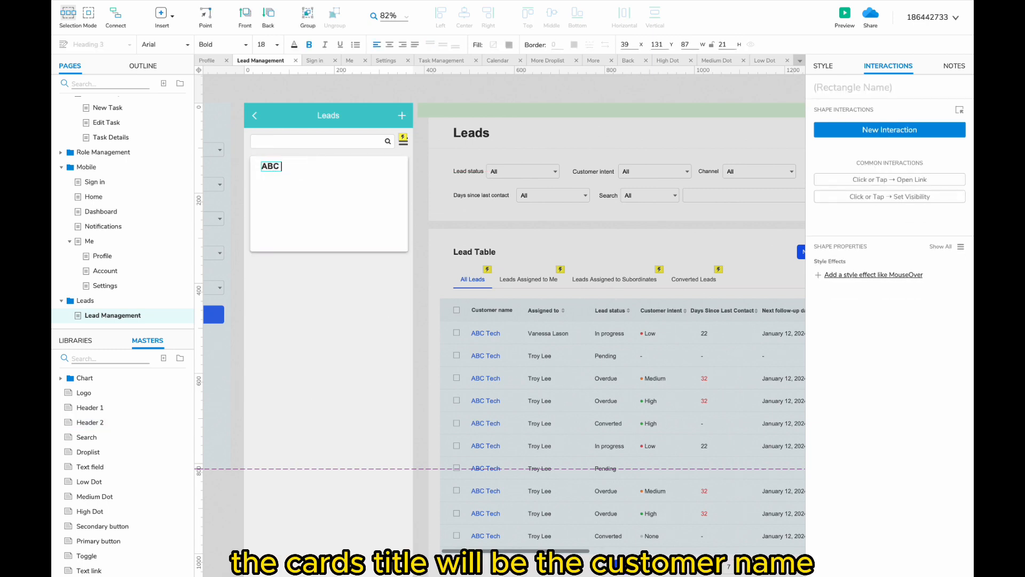
pyautogui.write('Tech')
pyautogui.press('Escape')
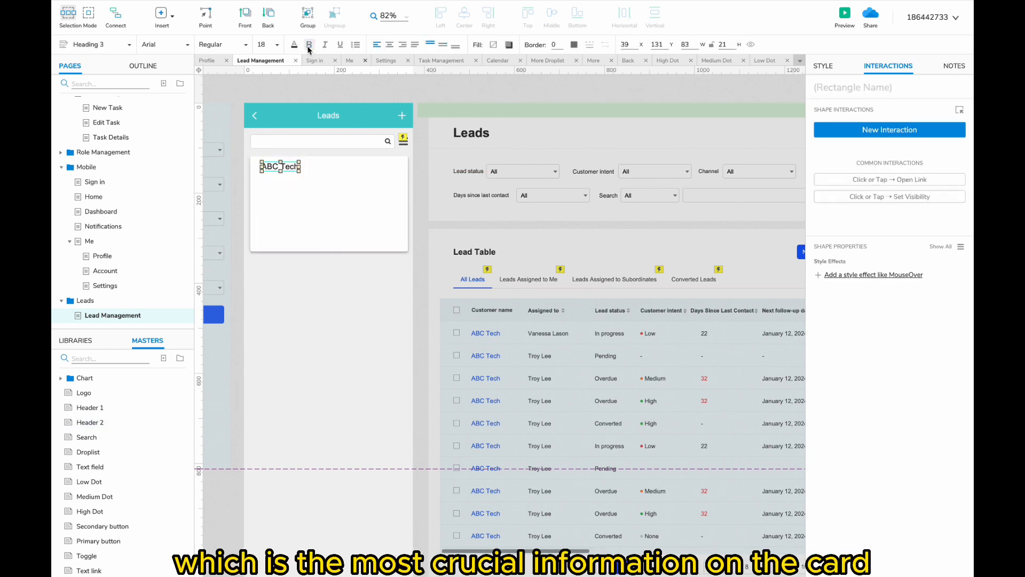
# - Set the lead card's corner radius to 10
pyautogui.click(331, 203)
pyautogui.click(823, 66)
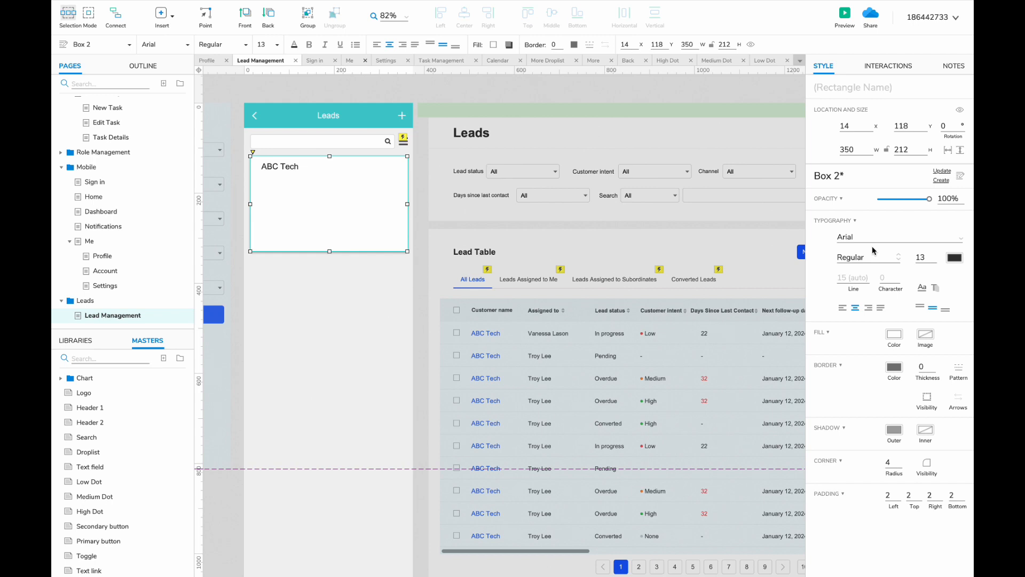
pyautogui.click(887, 462)
pyautogui.click(511, 364)
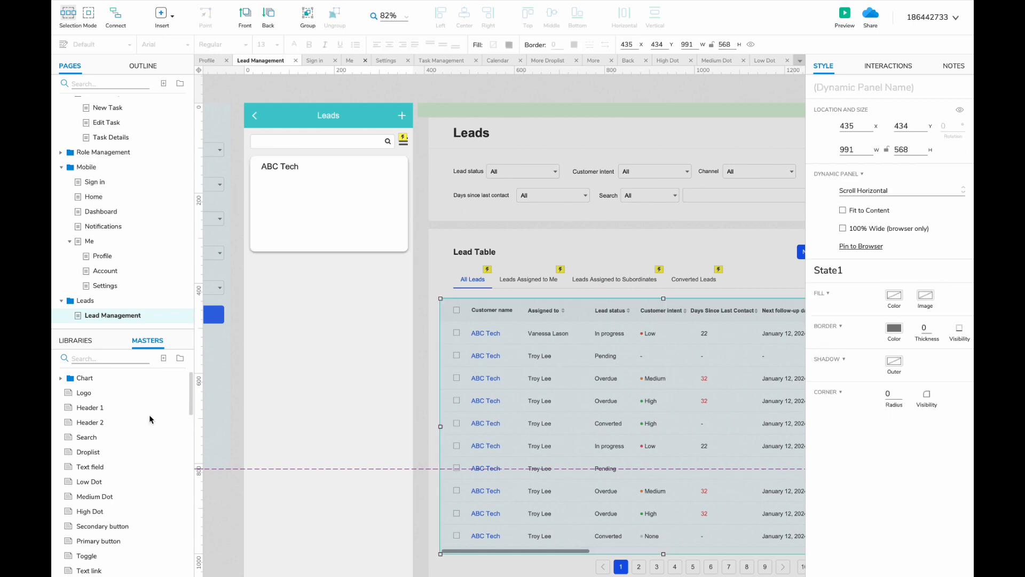
# - Place the Divider master under the ABC Tech title
pyautogui.click(104, 358)
pyautogui.write('di')
pyautogui.moveTo(87, 393); pyautogui.dragTo(252, 177)
pyautogui.click(399, 217)
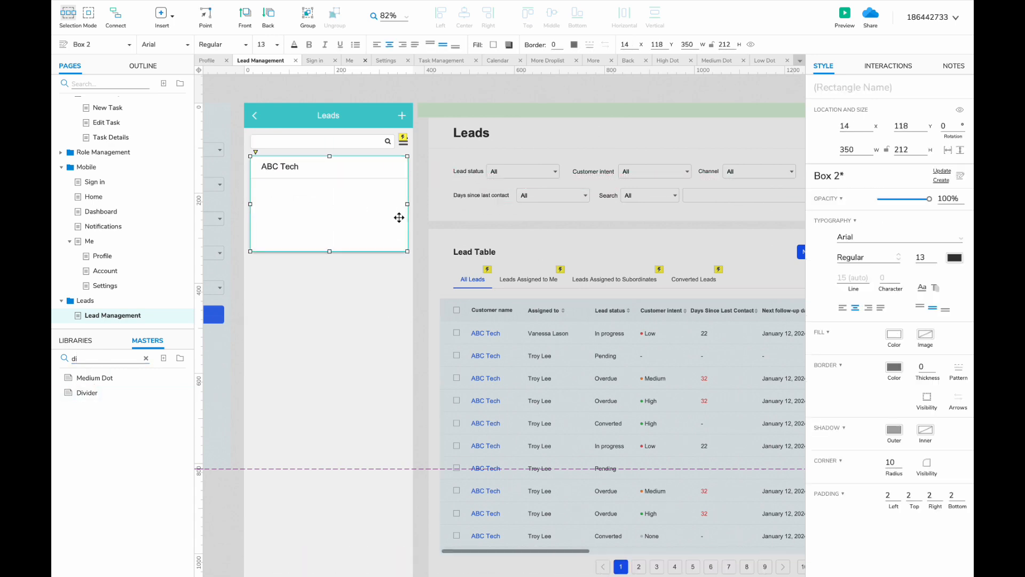
pyautogui.click(146, 359)
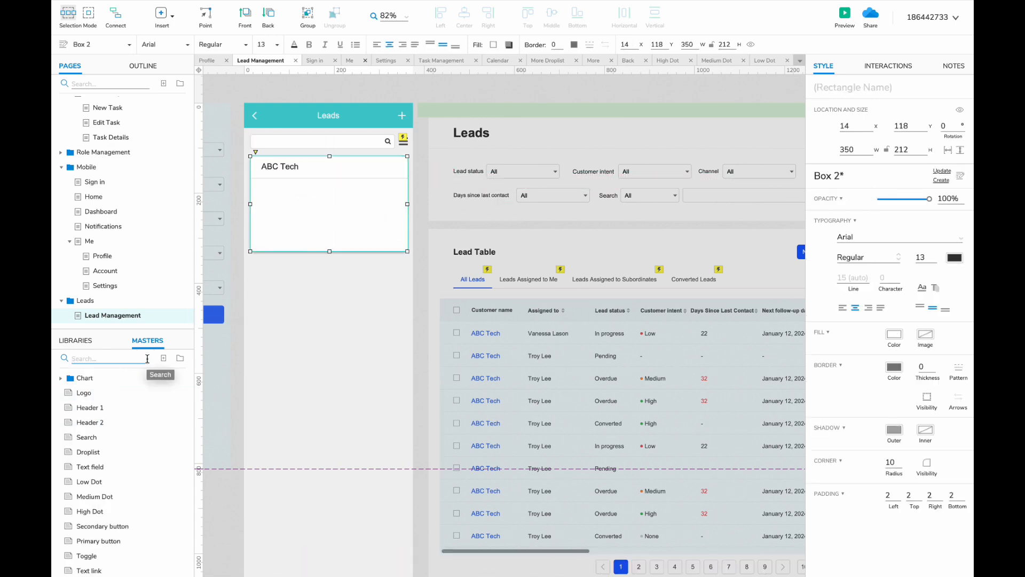
# - Add a grey 'Customer intent' label to the card
pyautogui.click(82, 343)
pyautogui.scroll(-2, 86, 416)
pyautogui.moveTo(75, 543); pyautogui.dragTo(269, 187)
pyautogui.write('C')
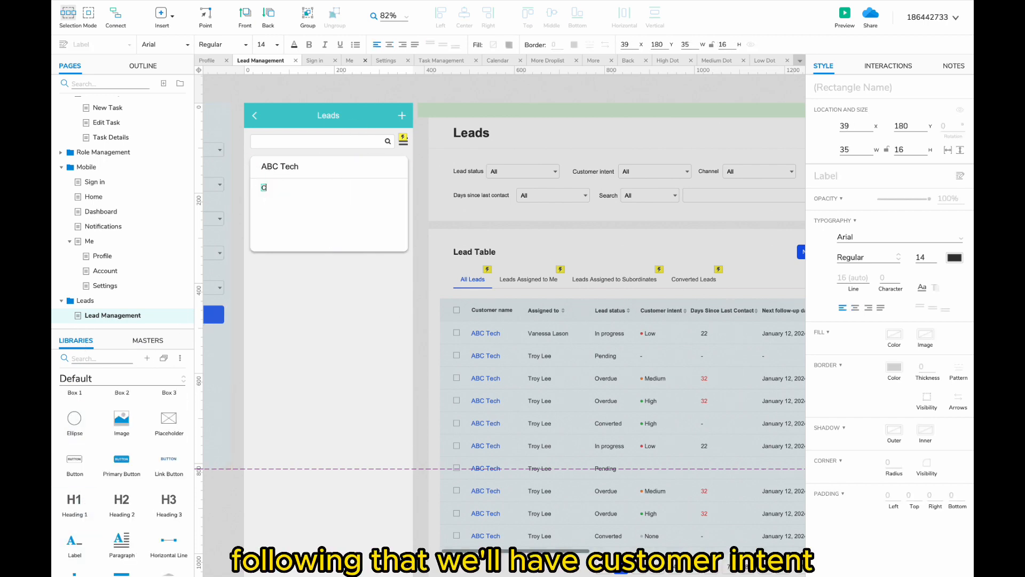
pyautogui.write('ustomer intent')
pyautogui.click(293, 206)
pyautogui.click(293, 187)
pyautogui.click(294, 45)
pyautogui.click(380, 223)
pyautogui.click(258, 212)
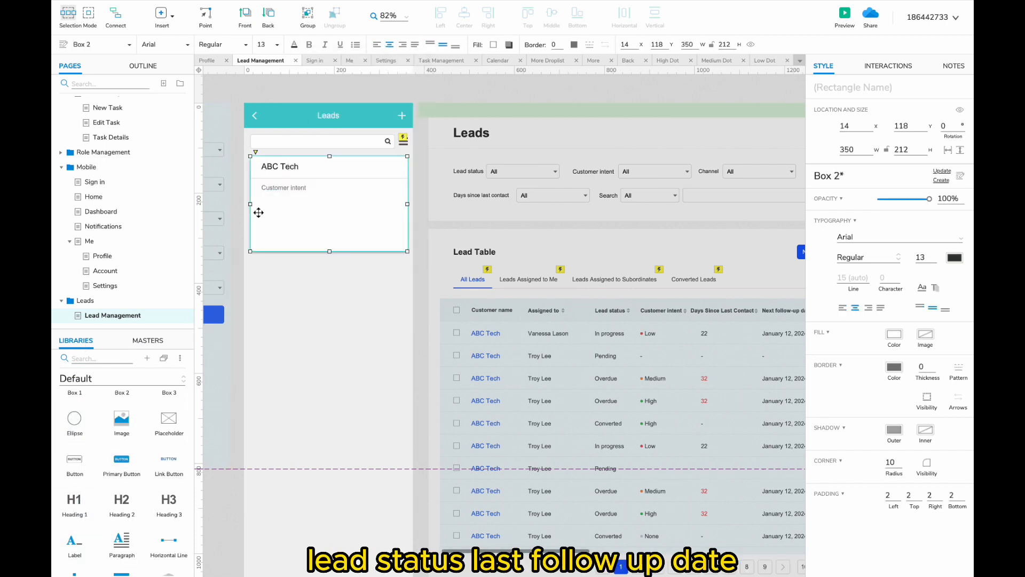
pyautogui.moveTo(278, 190); pyautogui.dragTo(278, 192)
# - Place a red Low Dot master below Customer intent
pyautogui.click(148, 340)
pyautogui.click(101, 359)
pyautogui.write('low')
pyautogui.moveTo(89, 378); pyautogui.dragTo(264, 197)
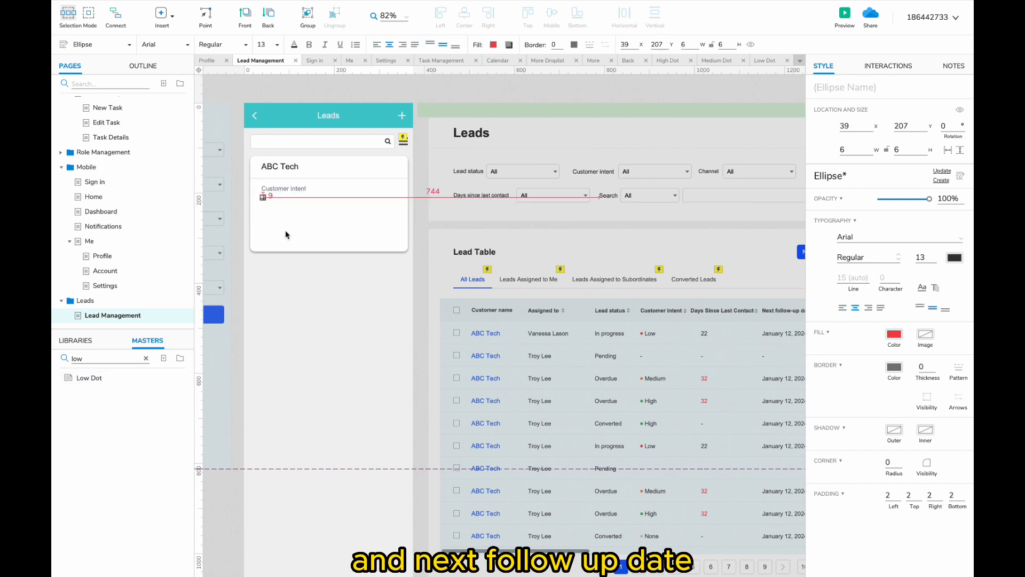
pyautogui.click(286, 235)
pyautogui.click(146, 358)
# - Add a 'Lead status' label with 'Low' and 'In progress' value labels
pyautogui.click(76, 340)
pyautogui.moveTo(75, 488); pyautogui.dragTo(353, 188)
pyautogui.write('Low')
pyautogui.write('Lead status')
pyautogui.click(293, 194)
pyautogui.moveTo(271, 198); pyautogui.dragTo(344, 199)
pyautogui.doubleClick(346, 198)
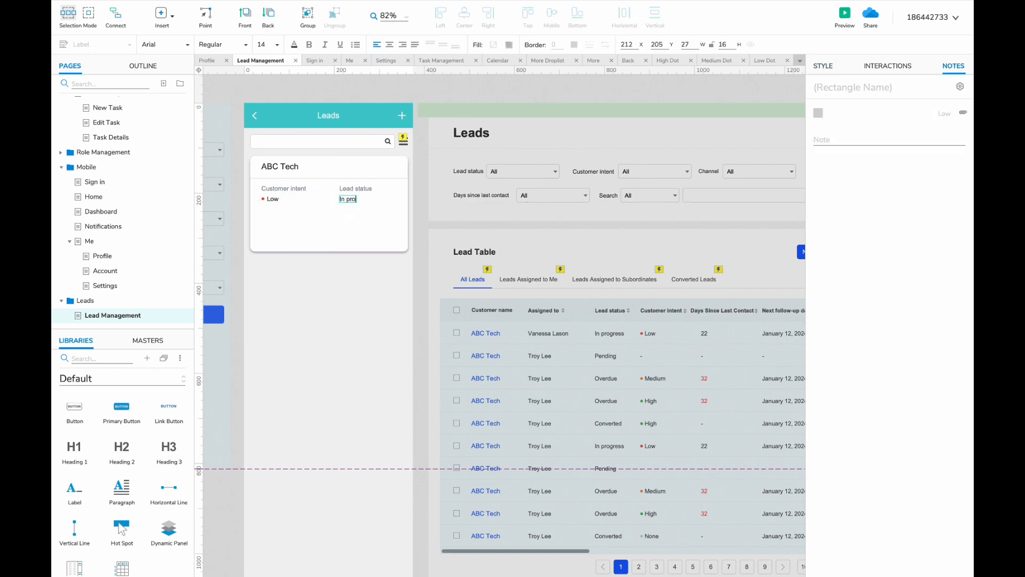
pyautogui.write('gress')
pyautogui.click(369, 227)
pyautogui.press('Delete')
pyautogui.hotkey('ctrl', 'z')
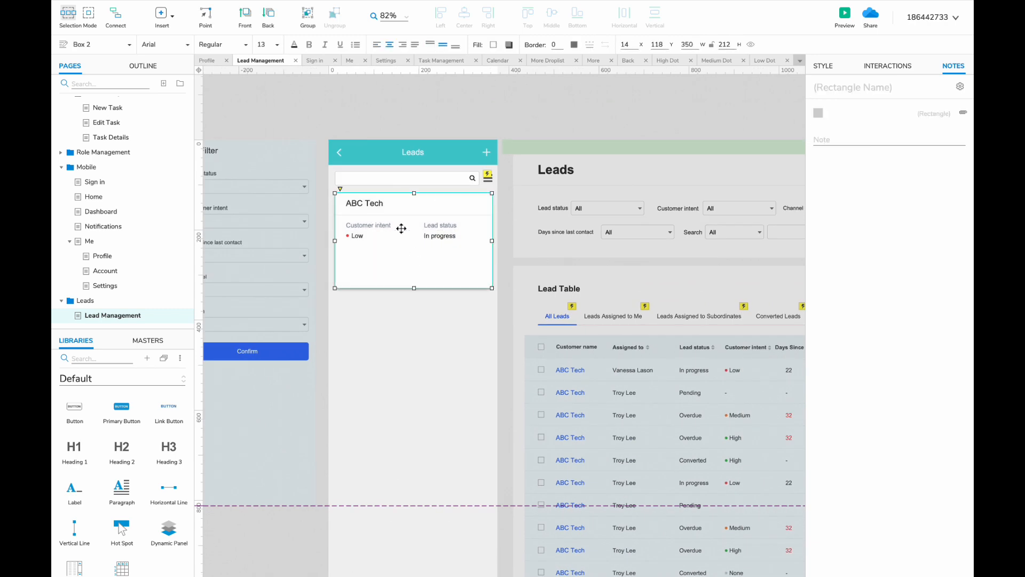
# - Copy the label-value pairs to create last and next follow-up date fields
pyautogui.click(440, 235)
pyautogui.keyDown('shift'); pyautogui.click(442, 228); pyautogui.keyUp('shift')
pyautogui.keyDown('ctrl'); pyautogui.moveTo(442, 227); pyautogui.dragTo(354, 254); pyautogui.keyUp('ctrl')
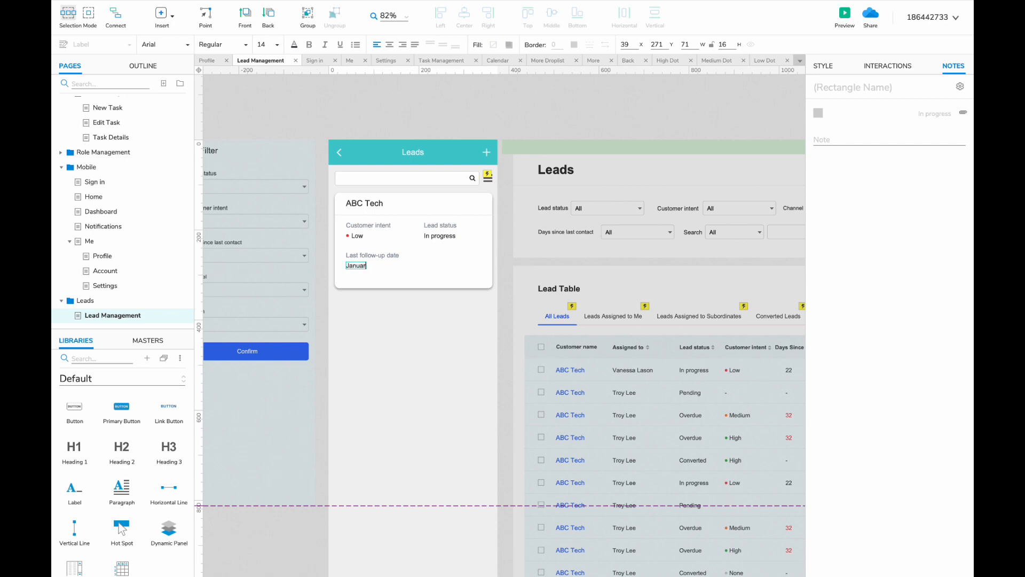
pyautogui.click(363, 266)
pyautogui.keyDown('shift'); pyautogui.click(358, 256); pyautogui.keyUp('shift')
pyautogui.keyDown('ctrl'); pyautogui.moveTo(359, 255); pyautogui.dragTo(436, 255); pyautogui.keyUp('ctrl')
pyautogui.doubleClick(432, 255)
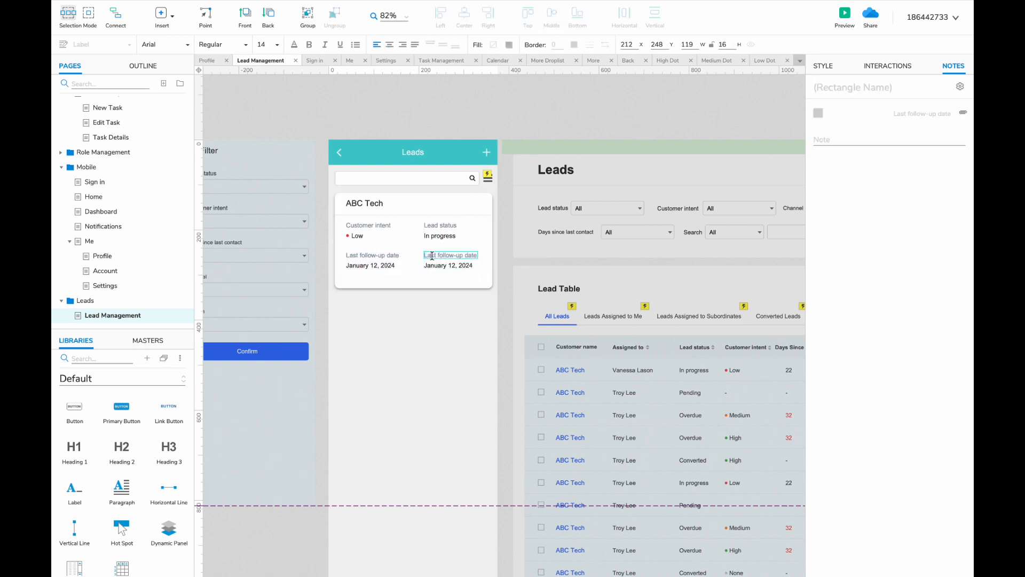
# - Color the Today value green and enlarge the font of the four values
pyautogui.click(293, 44)
pyautogui.click(313, 221)
pyautogui.keyDown('shift'); pyautogui.click(439, 235); pyautogui.keyUp('shift')
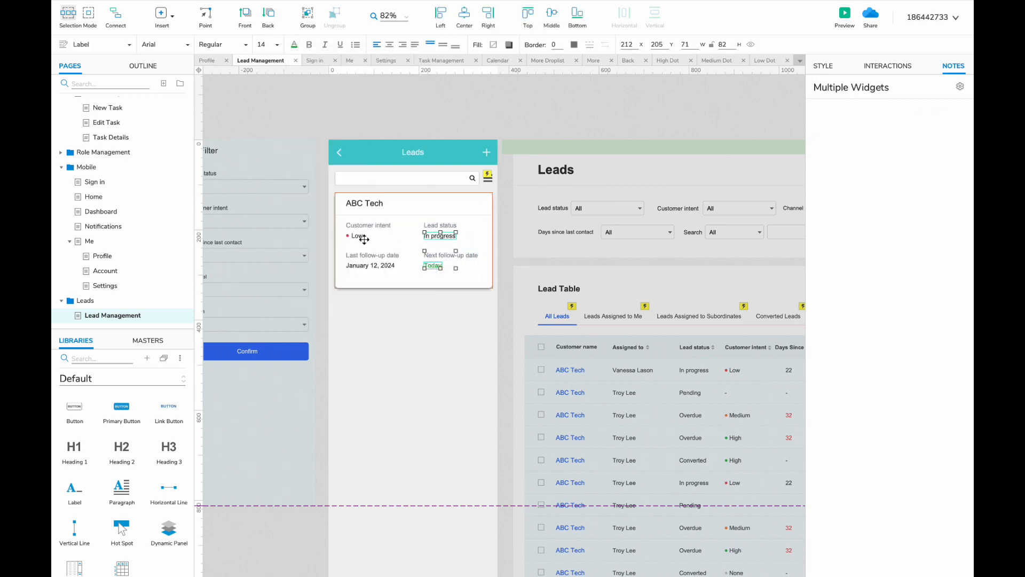
pyautogui.keyDown('shift'); pyautogui.click(358, 236); pyautogui.keyUp('shift')
pyautogui.keyDown('shift'); pyautogui.click(370, 265); pyautogui.keyUp('shift')
pyautogui.click(276, 44)
pyautogui.click(272, 206)
pyautogui.click(415, 295)
# - Shorten the card to fit its contents and group everything on it
pyautogui.click(416, 284)
pyautogui.moveTo(414, 287); pyautogui.dragTo(414, 279)
pyautogui.moveTo(495, 287); pyautogui.dragTo(368, 299)
pyautogui.hotkey('ctrl', 'g')
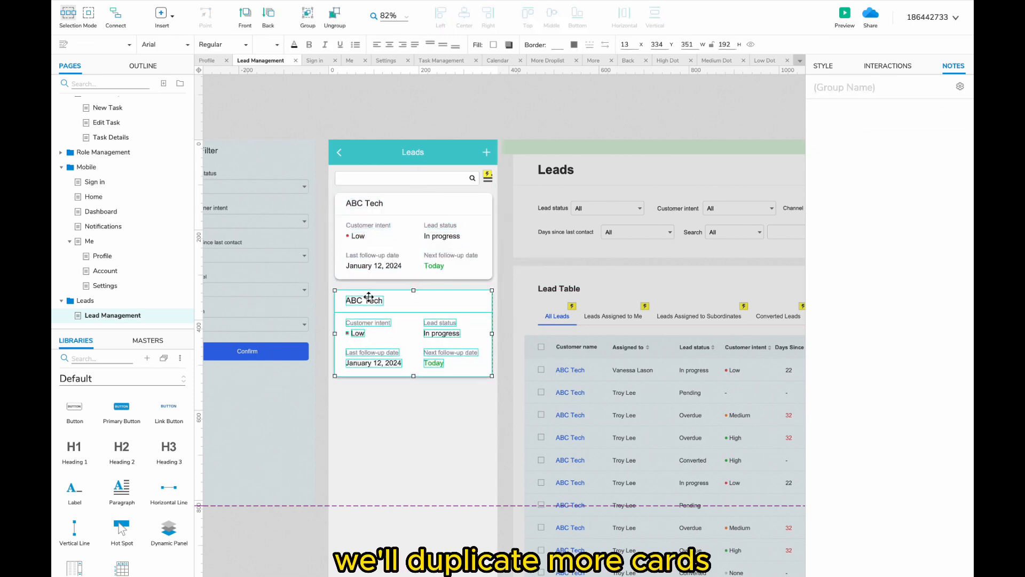
# - Retitle the second card BAC Tech and swap its red dot for a Medium Dot
pyautogui.doubleClick(370, 300)
pyautogui.click(347, 333)
pyautogui.press('Delete')
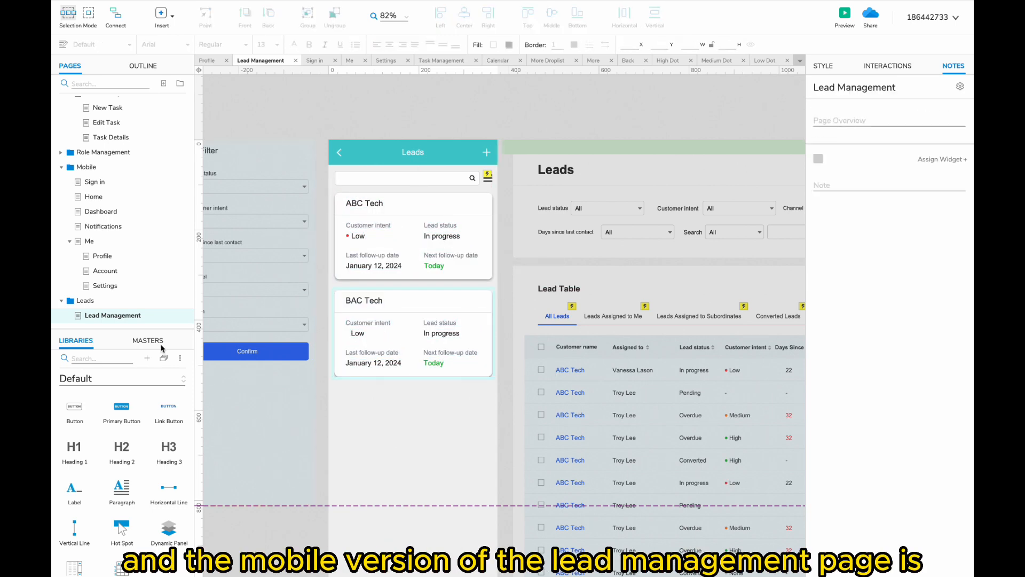
pyautogui.click(147, 340)
pyautogui.click(101, 358)
pyautogui.write('me')
pyautogui.moveTo(95, 377); pyautogui.dragTo(347, 333)
pyautogui.click(383, 363)
pyautogui.click(439, 390)
# - Duplicate it as a CBA Tech card with a green High Dot
pyautogui.moveTo(488, 401); pyautogui.dragTo(368, 398)
pyautogui.doubleClick(347, 395)
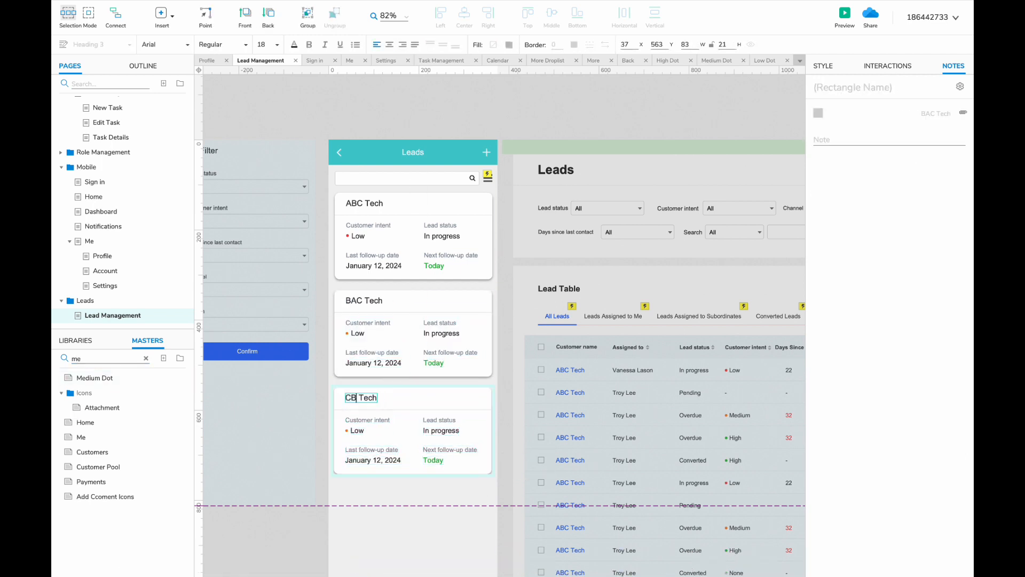
pyautogui.press('Delete')
pyautogui.doubleClick(80, 358)
pyautogui.write('high')
pyautogui.moveTo(90, 377); pyautogui.dragTo(347, 431)
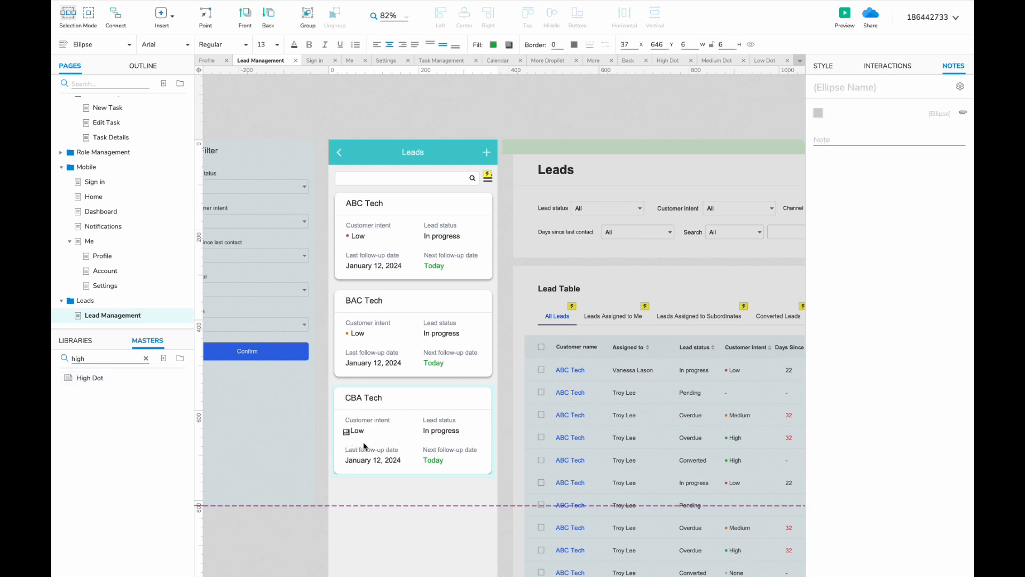
pyautogui.click(502, 411)
# - Duplicate the three cards below the originals
pyautogui.scroll(-1, 502, 409)
pyautogui.moveTo(507, 275); pyautogui.dragTo(322, 369)
pyautogui.click(349, 454)
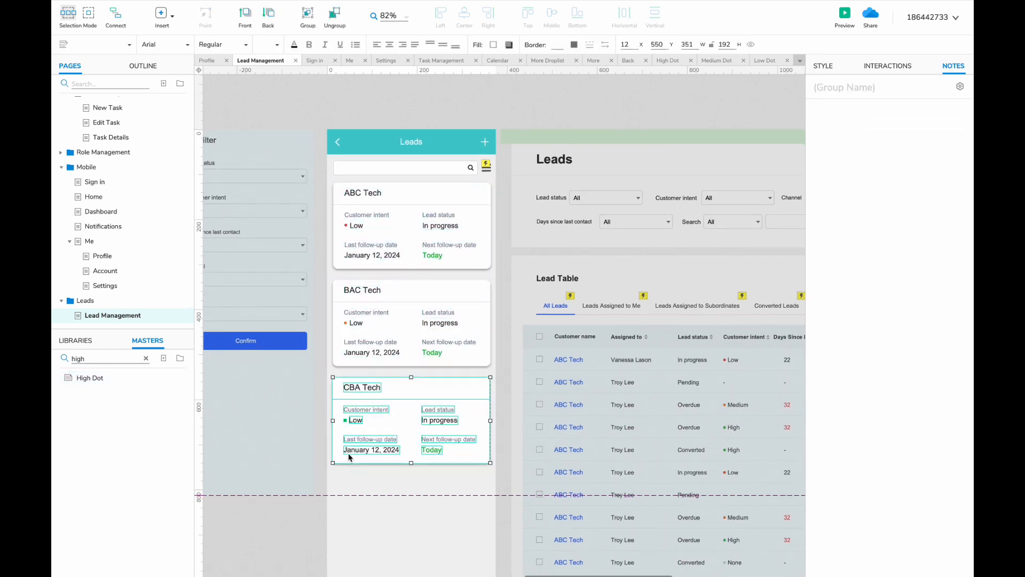
pyautogui.scroll(-2, 348, 452)
pyautogui.moveTo(348, 452); pyautogui.dragTo(348, 430)
# - Delete the desktop leads table and move the filter panel right of the phone screen
pyautogui.scroll(1, 331, 394)
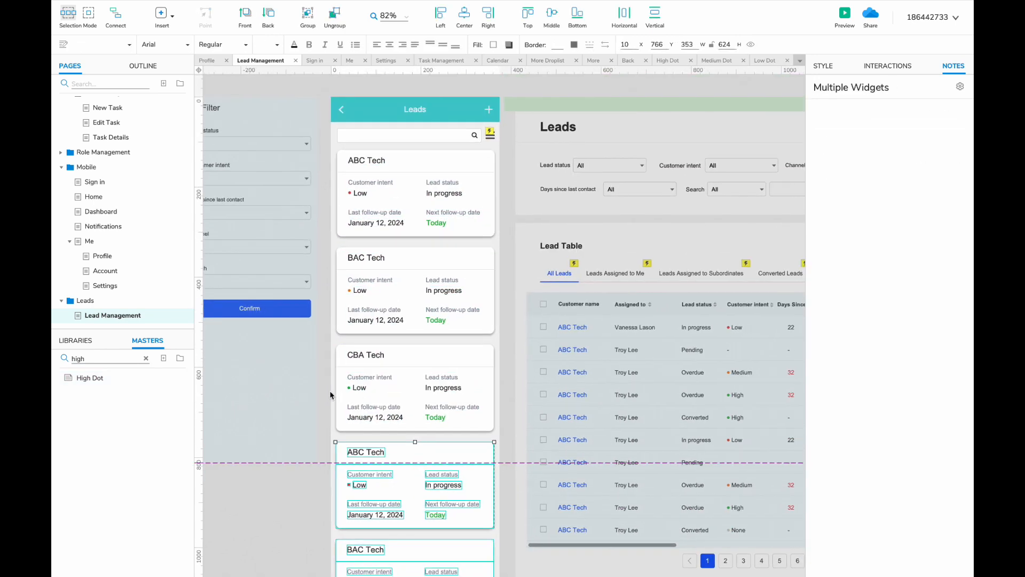
pyautogui.hscroll(2, 329, 391)
pyautogui.hscroll(3, 330, 391)
pyautogui.scroll(-3, 423, 343)
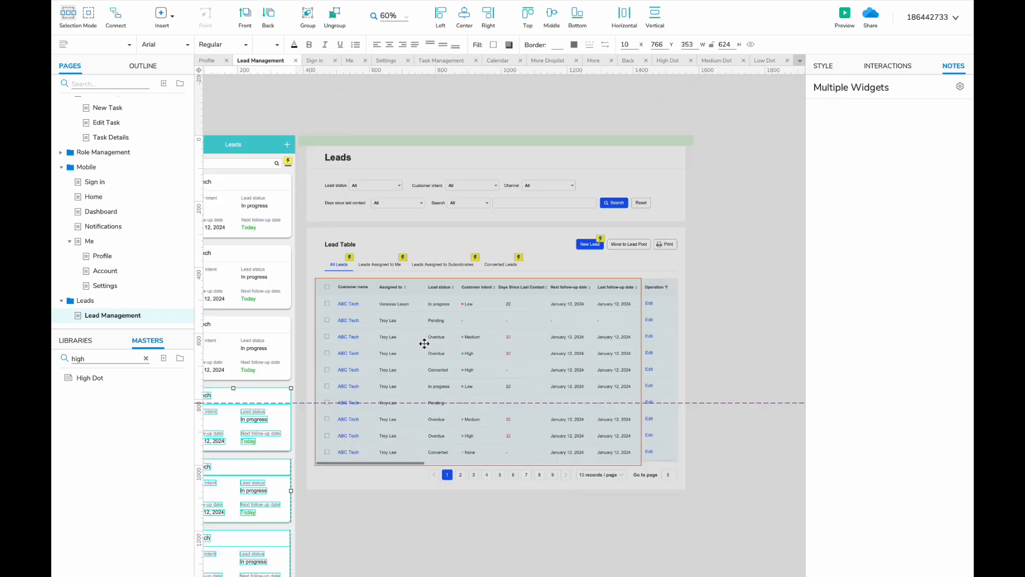
pyautogui.hscroll(-2, 423, 343)
pyautogui.moveTo(800, 519); pyautogui.dragTo(399, 162)
pyautogui.press('Delete')
pyautogui.hscroll(-3, 398, 163)
pyautogui.click(374, 204)
pyautogui.moveTo(374, 204); pyautogui.dragTo(618, 203)
pyautogui.click(630, 139)
pyautogui.scroll(1, 630, 139)
pyautogui.hscroll(1, 630, 139)
# - Duplicate the Lead Management page and name the copy New Lead
pyautogui.rightClick(121, 316)
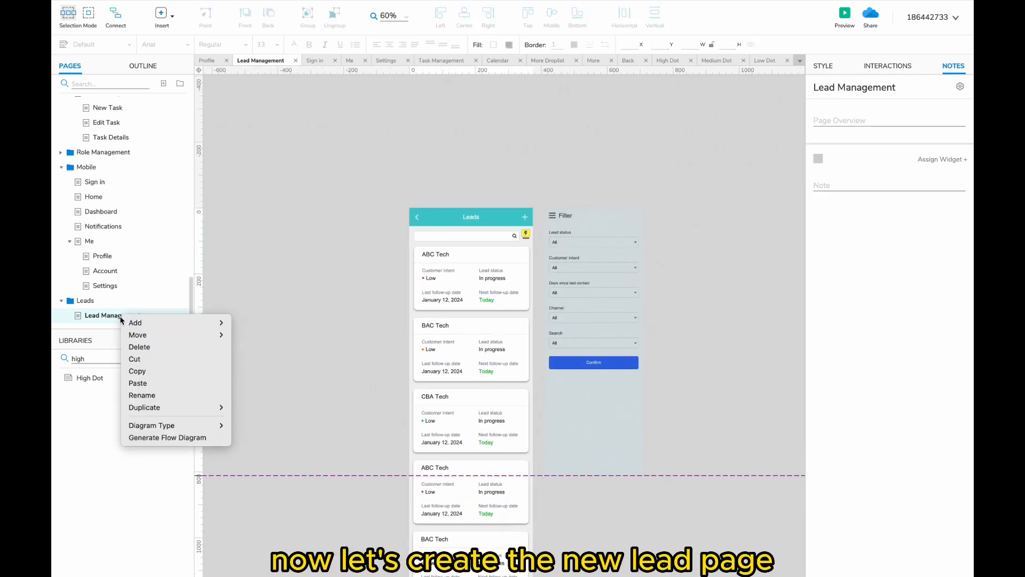
pyautogui.moveTo(214, 407)
pyautogui.click(248, 420)
pyautogui.write('New Lead')
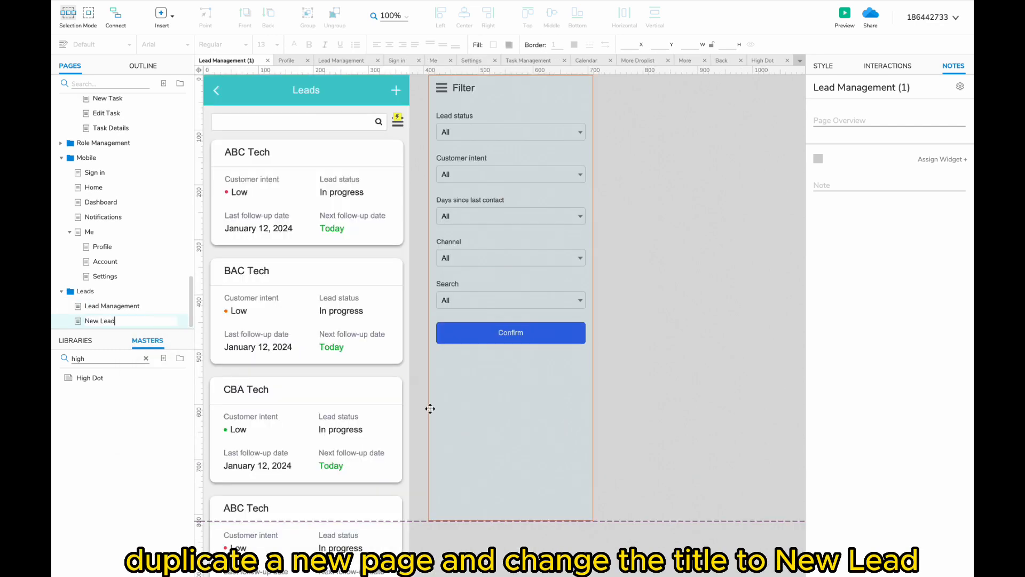
pyautogui.scroll(1, 352, 224)
pyautogui.hscroll(-1, 353, 224)
# - Change the header title to 'New Lead' and delete its plus icon
pyautogui.doubleClick(347, 122)
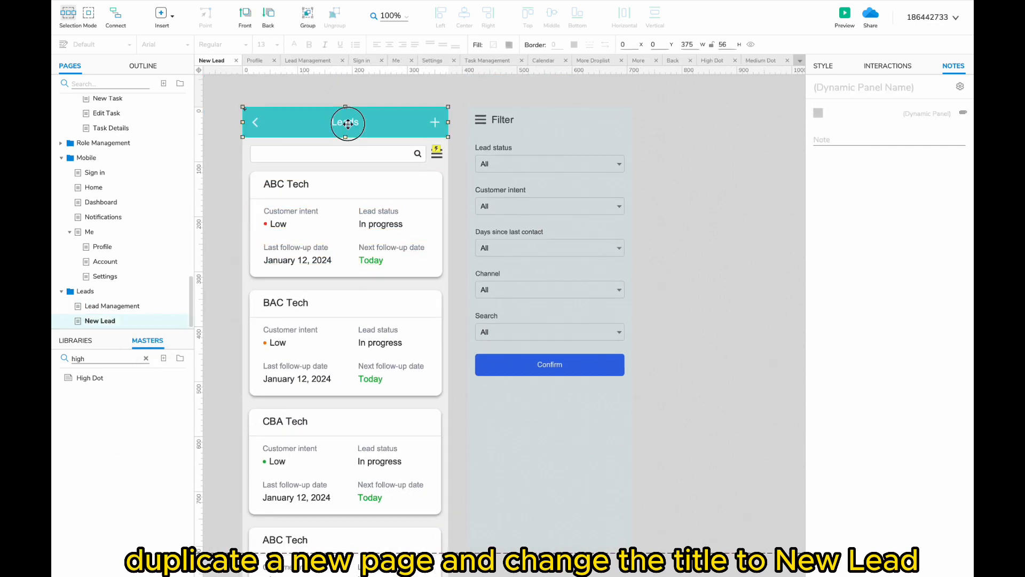
pyautogui.doubleClick(346, 125)
pyautogui.write('New Le')
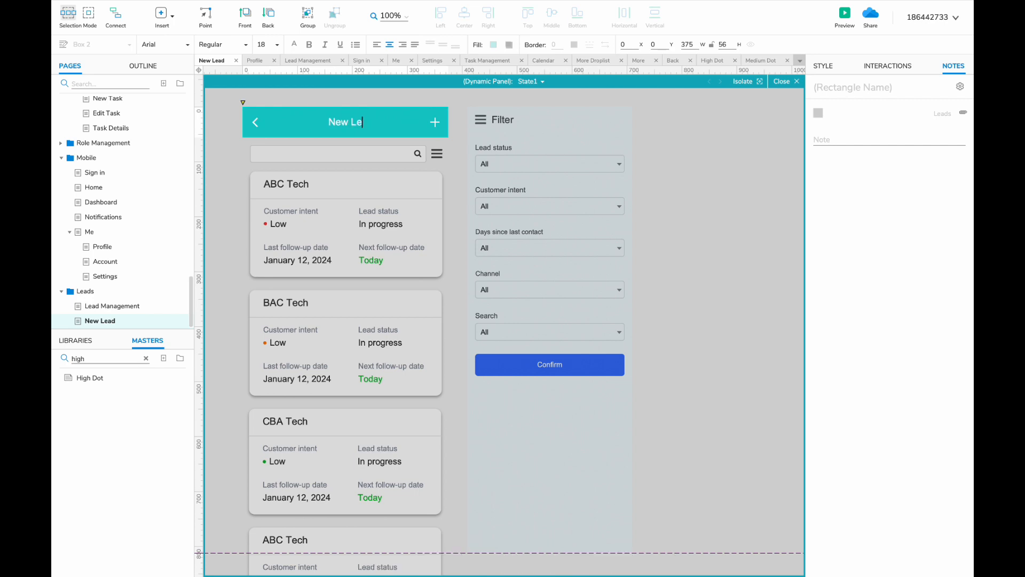
pyautogui.click(435, 123)
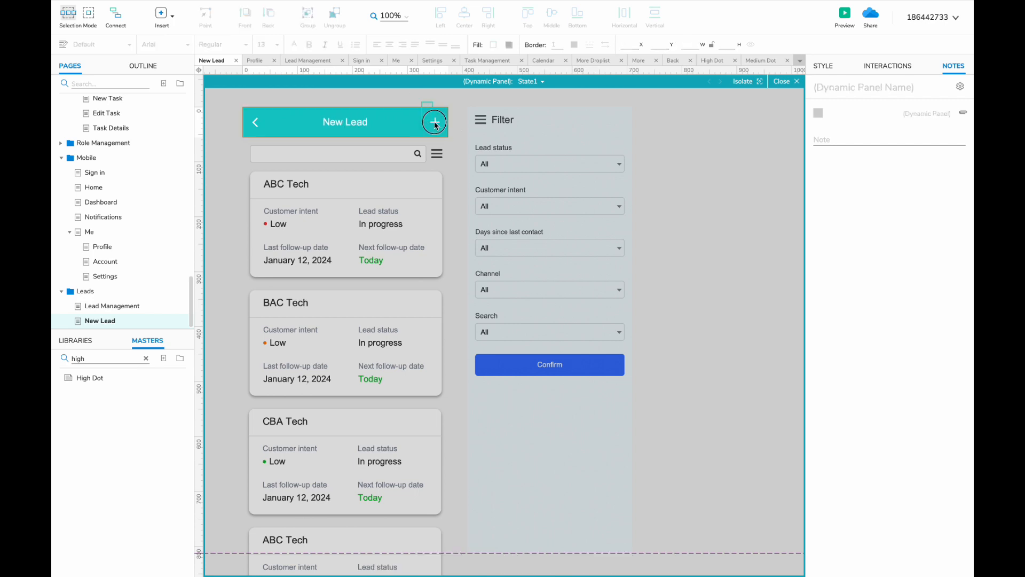
pyautogui.press('Delete')
pyautogui.click(463, 164)
# - Delete the filter panel and select all the lead cards
pyautogui.click(468, 167)
pyautogui.press('Delete')
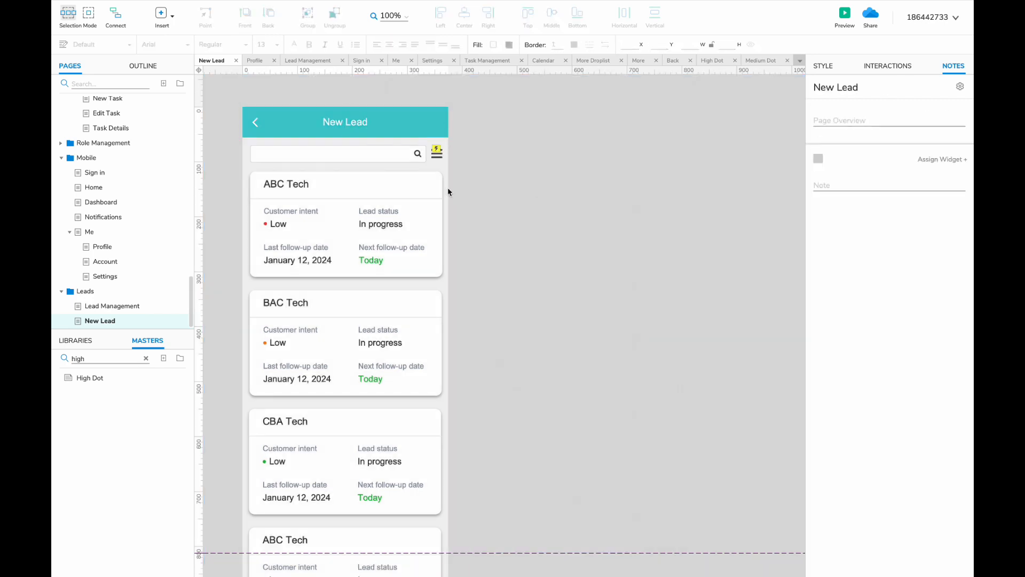
pyautogui.hscroll(-2, 448, 187)
pyautogui.scroll(-8, 520, 233)
pyautogui.moveTo(562, 507); pyautogui.dragTo(384, 202)
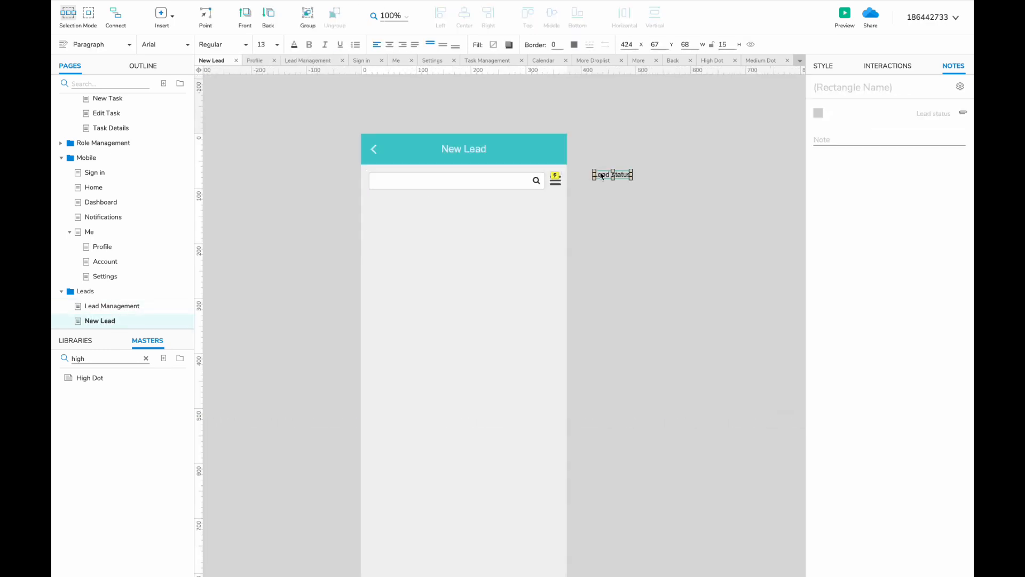
# - Move the Lead status label and the Customer name label and field into the phone screen, left-aligned
pyautogui.moveTo(379, 206); pyautogui.dragTo(379, 177)
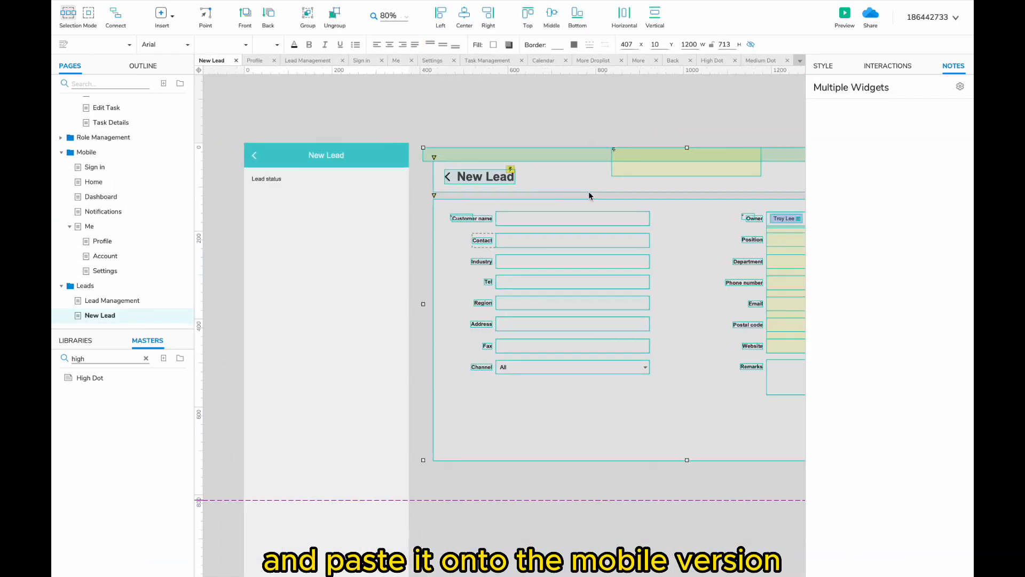
pyautogui.click(464, 217)
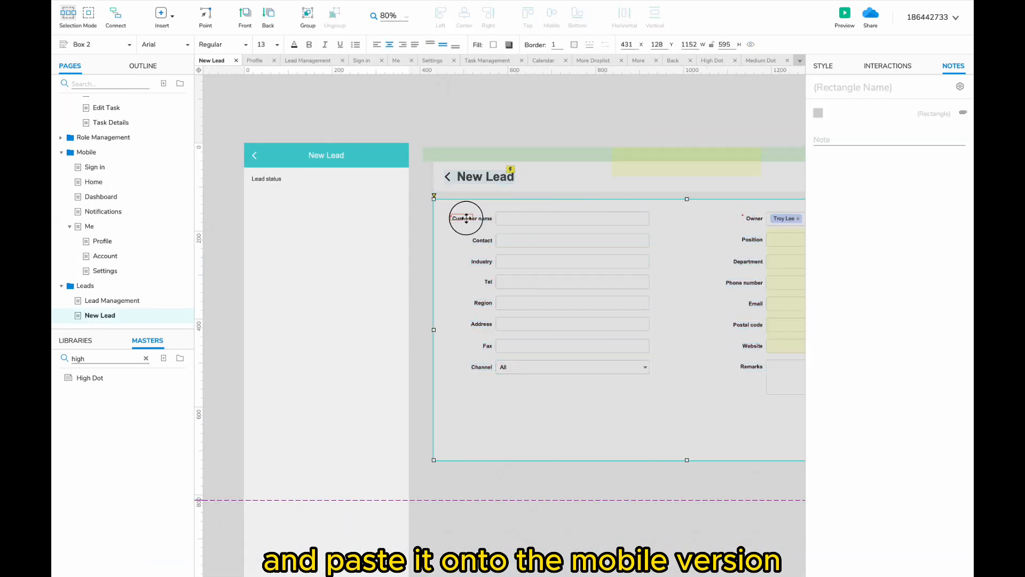
pyautogui.click(274, 183)
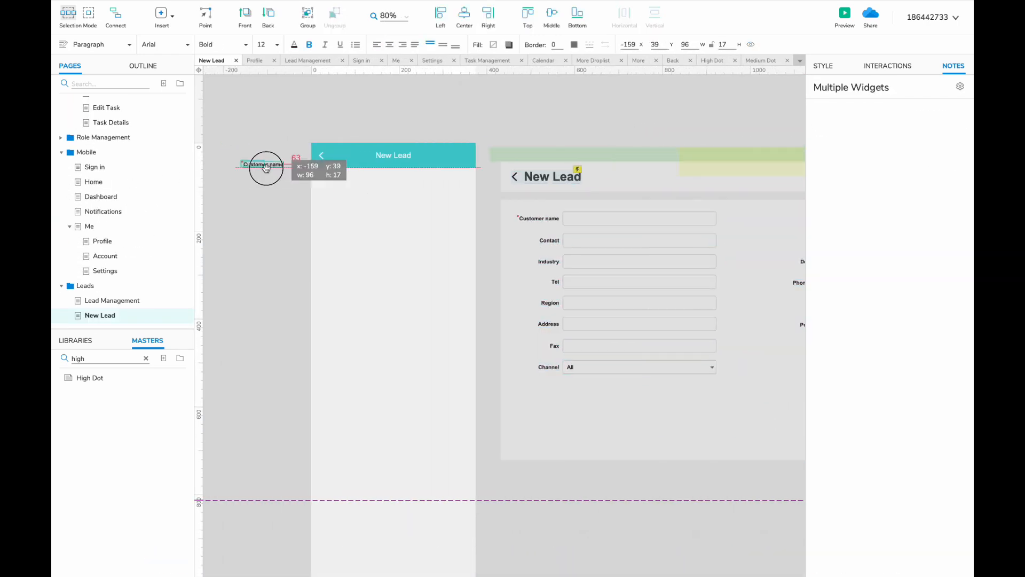
pyautogui.moveTo(263, 171); pyautogui.dragTo(334, 183)
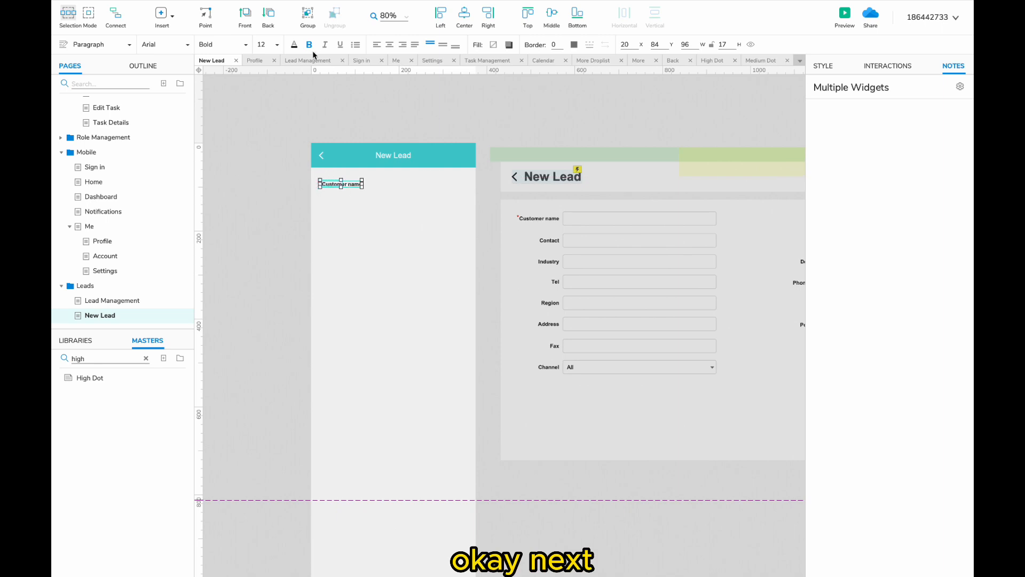
pyautogui.click(593, 218)
pyautogui.moveTo(593, 217); pyautogui.dragTo(338, 201)
pyautogui.moveTo(337, 184); pyautogui.dragTo(327, 184)
# - Place the Owner label, search field and yellow panel under Customer name on the mobile page
pyautogui.click(394, 199)
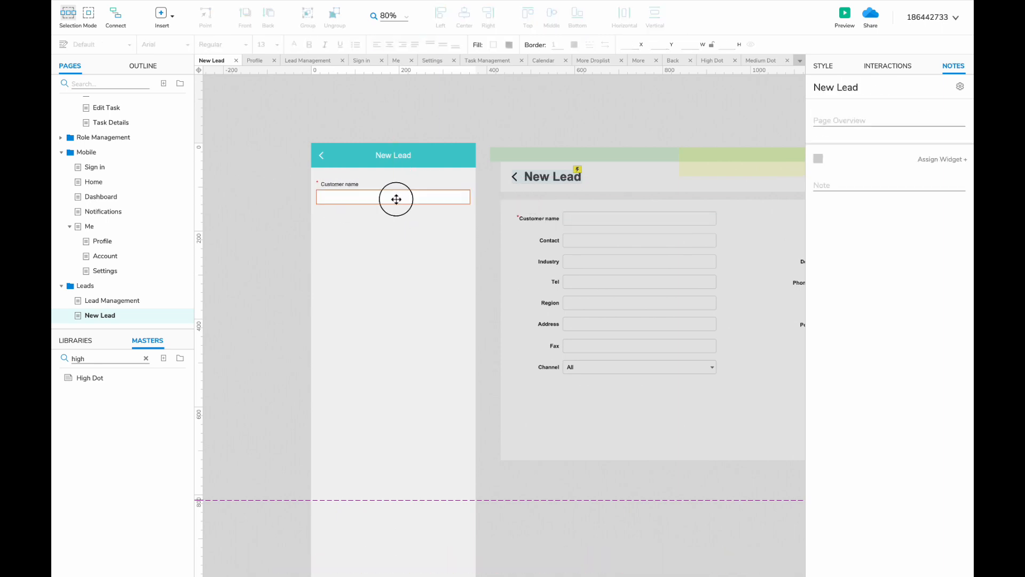
pyautogui.click(641, 227)
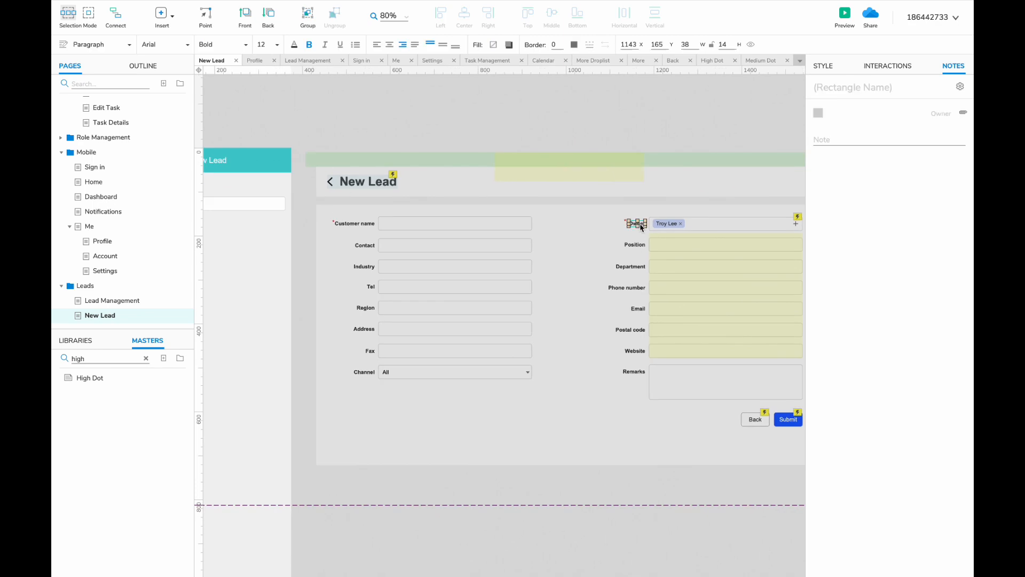
pyautogui.keyDown('shift'); pyautogui.click(710, 222); pyautogui.keyUp('shift')
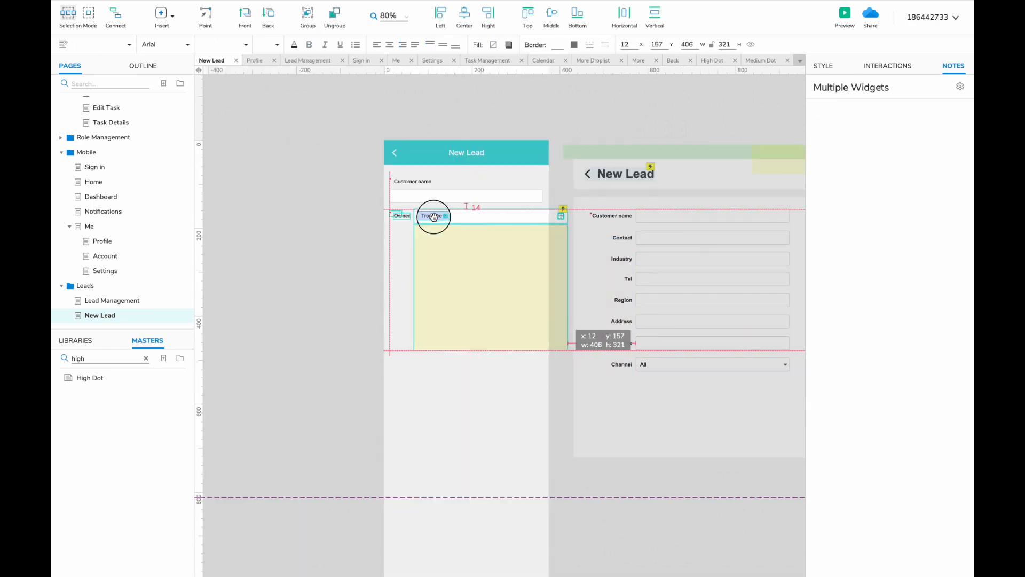
pyautogui.scroll(1, 417, 225)
pyautogui.click(458, 269)
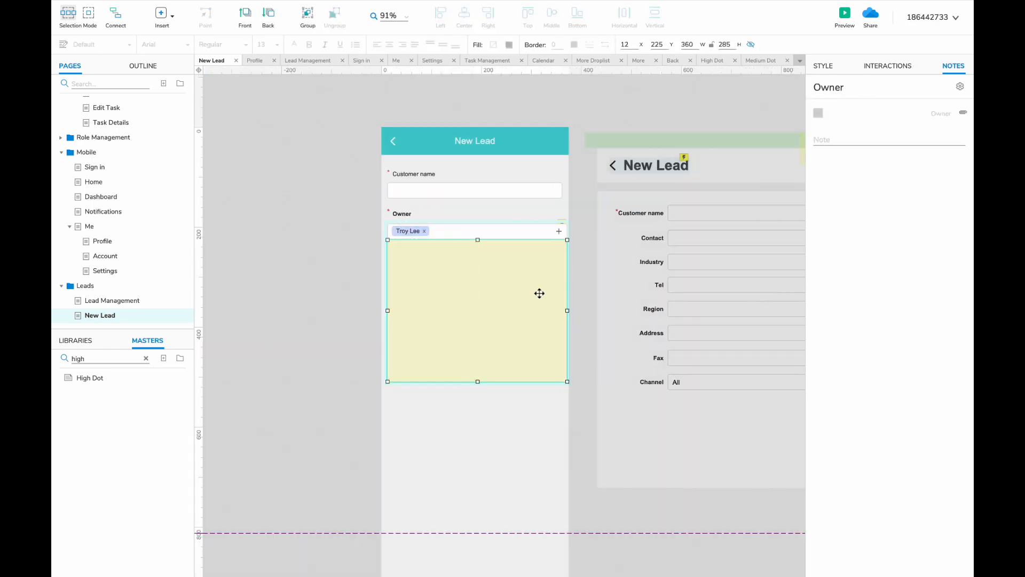
pyautogui.doubleClick(540, 293)
pyautogui.click(551, 257)
pyautogui.doubleClick(587, 249)
pyautogui.hscroll(2, 588, 249)
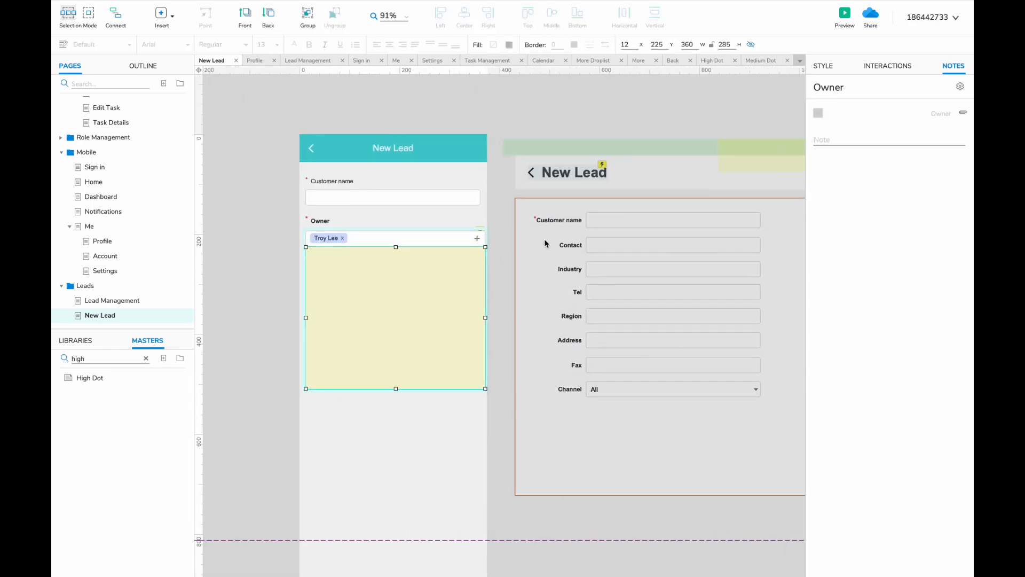
# - Copy the Customer name label/field pair below Owner and rename the label to Contact
pyautogui.click(341, 181)
pyautogui.keyDown('shift'); pyautogui.click(341, 191); pyautogui.keyUp('shift')
pyautogui.moveTo(329, 180); pyautogui.dragTo(329, 260)
pyautogui.doubleClick(324, 262)
pyautogui.write('Contact')
pyautogui.click(443, 240)
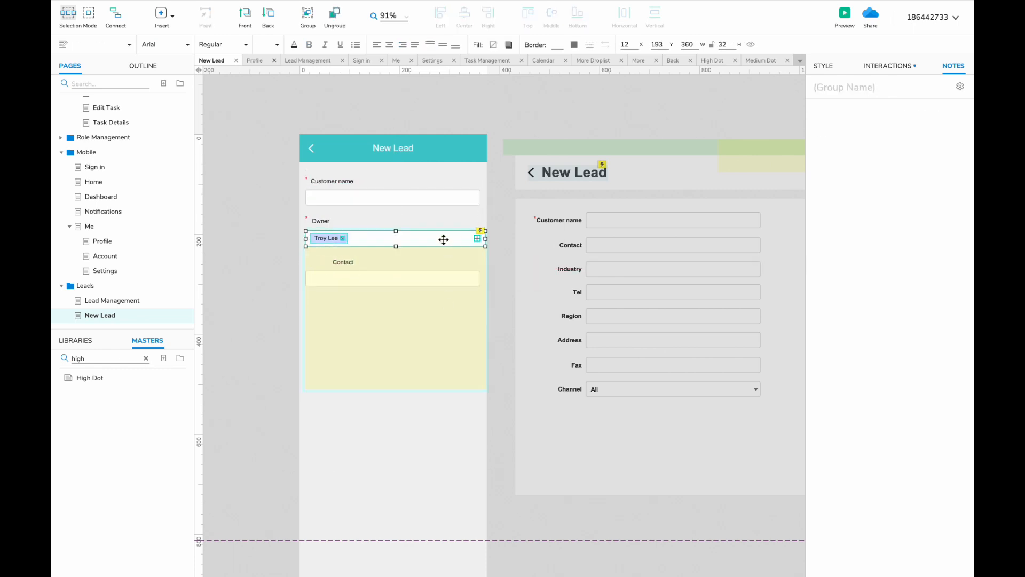
# - Narrow the Owner row and yellow panel to 350 wide and align the Contact label left
pyautogui.moveTo(485, 238); pyautogui.dragTo(480, 238)
pyautogui.click(473, 300)
pyautogui.moveTo(485, 318); pyautogui.dragTo(480, 317)
pyautogui.click(508, 312)
pyautogui.click(343, 261)
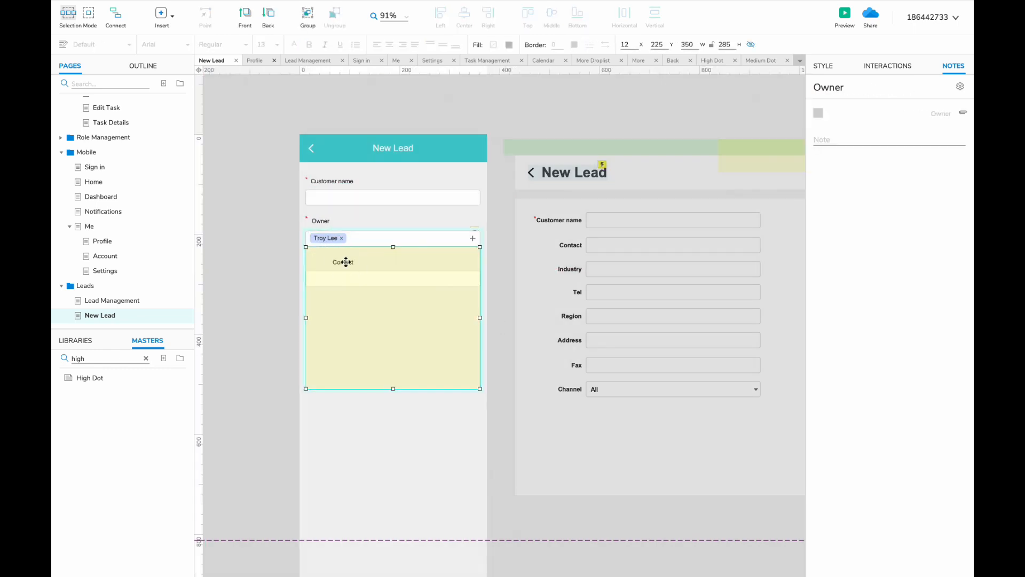
pyautogui.moveTo(343, 261); pyautogui.dragTo(314, 304)
# - Add a Position label/field pair and copy it further down the form
pyautogui.click(311, 199)
pyautogui.doubleClick(314, 304)
pyautogui.write('Position')
pyautogui.click(336, 266)
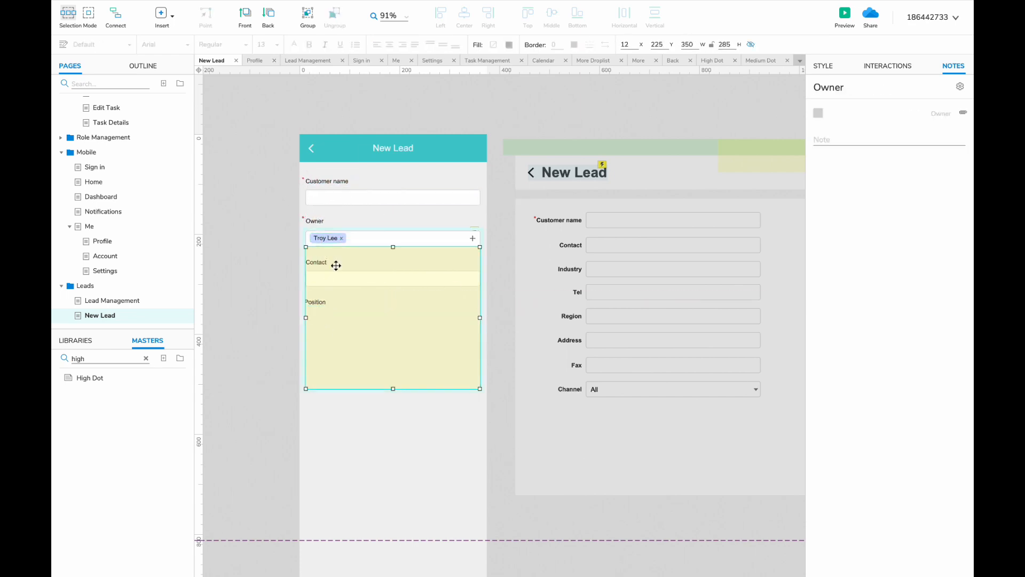
pyautogui.moveTo(339, 198); pyautogui.dragTo(243, 423)
pyautogui.click(314, 303)
# - Rename the copied labels to Industry, Department and Tel
pyautogui.hscroll(2, 311, 341)
pyautogui.doubleClick(242, 346)
pyautogui.write('Induste')
pyautogui.doubleClick(238, 386)
pyautogui.write('Department')
pyautogui.click(296, 359)
pyautogui.keyDown('shift'); pyautogui.click(246, 383); pyautogui.keyUp('shift')
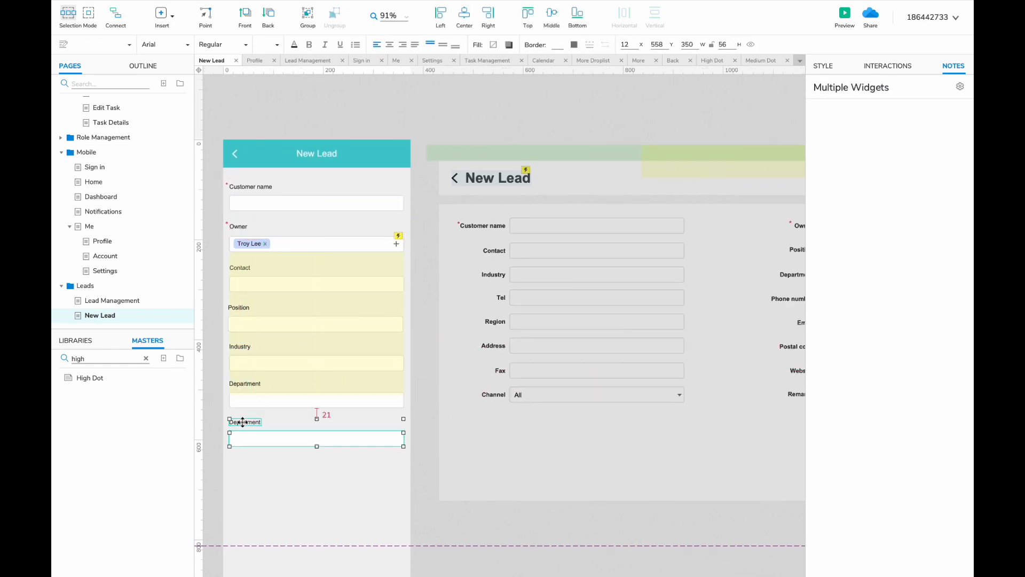
pyautogui.doubleClick(242, 423)
pyautogui.write('Tel')
# - Duplicate the pair downward twice, labelling the copies Phone number and Region
pyautogui.scroll(-1, 258, 483)
pyautogui.moveTo(259, 484); pyautogui.dragTo(213, 405)
pyautogui.moveTo(238, 413); pyautogui.dragTo(238, 453)
pyautogui.doubleClick(215, 444)
pyautogui.write('Phone number')
pyautogui.moveTo(246, 488); pyautogui.dragTo(221, 486)
pyautogui.doubleClick(221, 485)
pyautogui.write('Region')
pyautogui.click(260, 519)
# - Add Email and Address label/field pairs below Region
pyautogui.scroll(-3, 260, 519)
pyautogui.moveTo(297, 355); pyautogui.dragTo(299, 396)
pyautogui.doubleClick(289, 383)
pyautogui.write('Email')
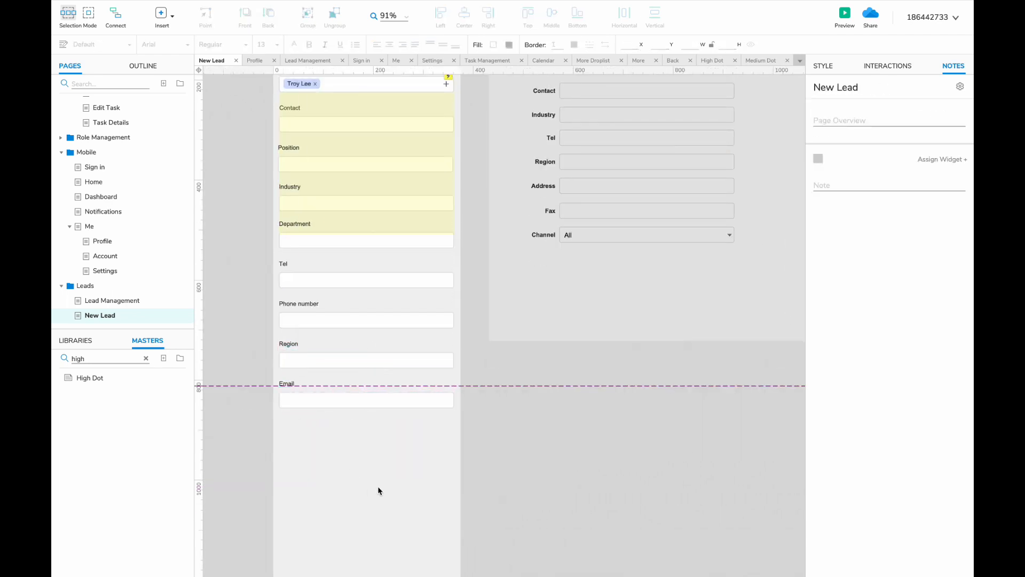
pyautogui.moveTo(378, 489); pyautogui.dragTo(291, 385)
pyautogui.moveTo(302, 397); pyautogui.dragTo(300, 518)
pyautogui.doubleClick(290, 425)
pyautogui.write('Address')
# - Rename the remaining copies to Postal code, Fax and Website
pyautogui.doubleClick(284, 464)
pyautogui.write('Postal code')
pyautogui.doubleClick(289, 502)
pyautogui.write('Fax')
pyautogui.scroll(-3, 364, 497)
pyautogui.doubleClick(291, 455)
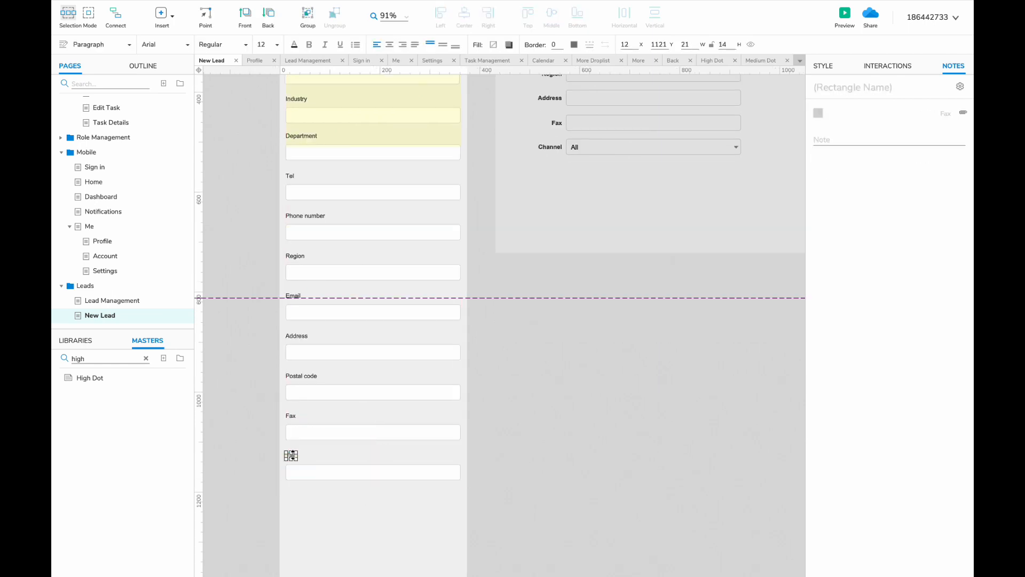
pyautogui.write('Website')
pyautogui.scroll(-3, 332, 496)
# - Add a Channel label with the pasted All dropdown beneath it
pyautogui.moveTo(323, 380); pyautogui.dragTo(323, 421)
pyautogui.doubleClick(296, 403)
pyautogui.write('Channel')
pyautogui.scroll(6, 322, 421)
pyautogui.scroll(-8, 455, 323)
pyautogui.press('super+v')
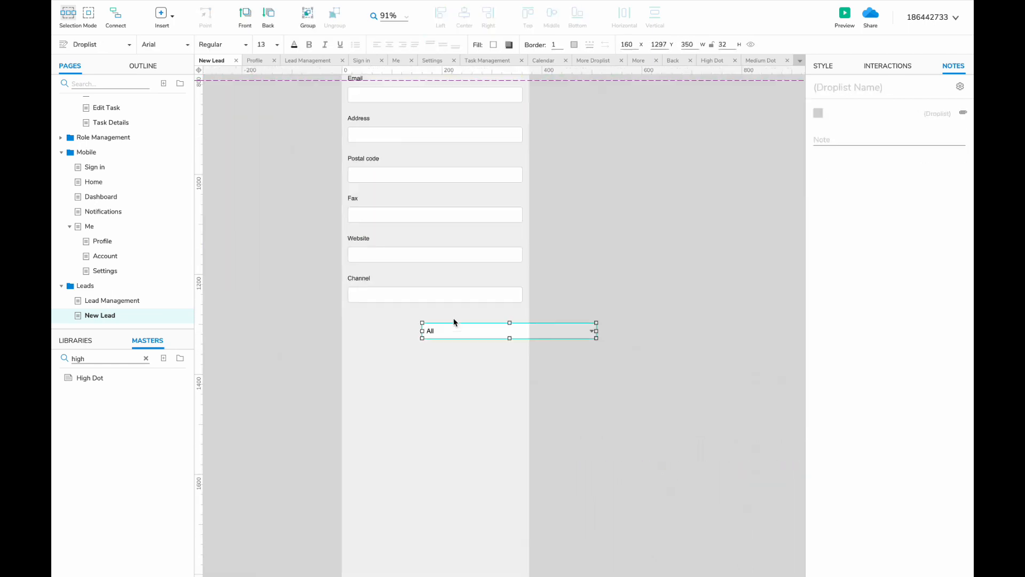
pyautogui.moveTo(451, 326); pyautogui.dragTo(356, 315)
# - Add a Remarks label with a pasted text field sized 80 high
pyautogui.click(356, 279)
pyautogui.doubleClick(356, 315)
pyautogui.write('Remarks')
pyautogui.hscroll(-3, 636, 315)
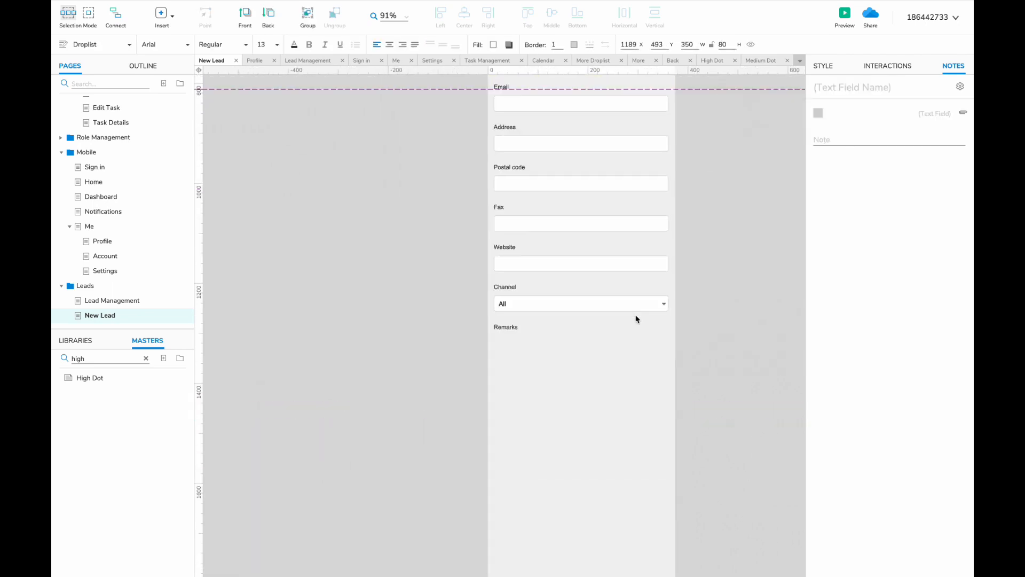
pyautogui.press('super+v')
pyautogui.moveTo(636, 316); pyautogui.dragTo(610, 352)
# - Place a Hot Spot widget below the Remarks field as a bottom spacer
pyautogui.scroll(-2, 610, 353)
pyautogui.click(619, 375)
pyautogui.scroll(5, 619, 375)
pyautogui.click(75, 340)
pyautogui.moveTo(122, 470); pyautogui.dragTo(422, 514)
# - Move the desktop background rectangle onto the mobile frame and resize it to a 375×51 bottom bar
pyautogui.scroll(5, 535, 380)
pyautogui.hscroll(3, 536, 379)
pyautogui.click(535, 380)
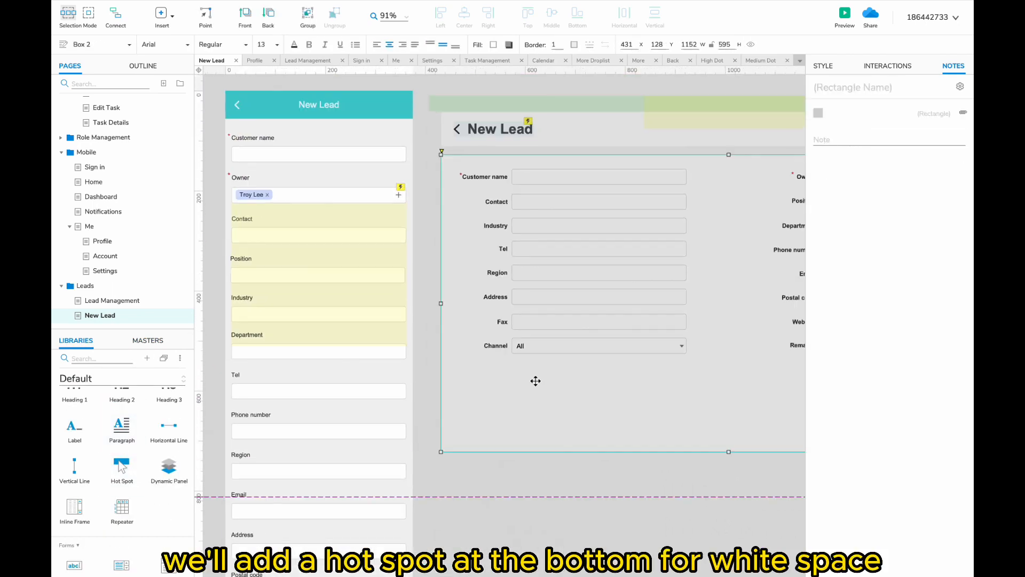
pyautogui.hscroll(1, 481, 380)
pyautogui.scroll(-3, 463, 419)
pyautogui.moveTo(450, 350); pyautogui.dragTo(465, 387)
pyautogui.moveTo(685, 374); pyautogui.dragTo(424, 377)
pyautogui.moveTo(363, 275); pyautogui.dragTo(455, 457)
pyautogui.scroll(3, 364, 452)
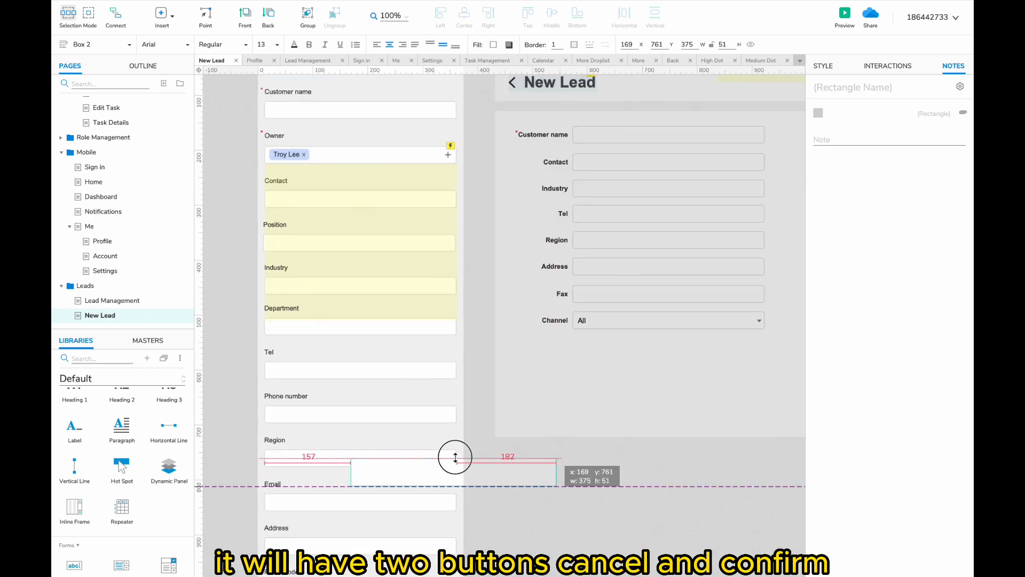
# - Add a Primary button master onto the bottom bar labelled Confirm
pyautogui.click(149, 342)
pyautogui.click(102, 358)
pyautogui.write('pro')
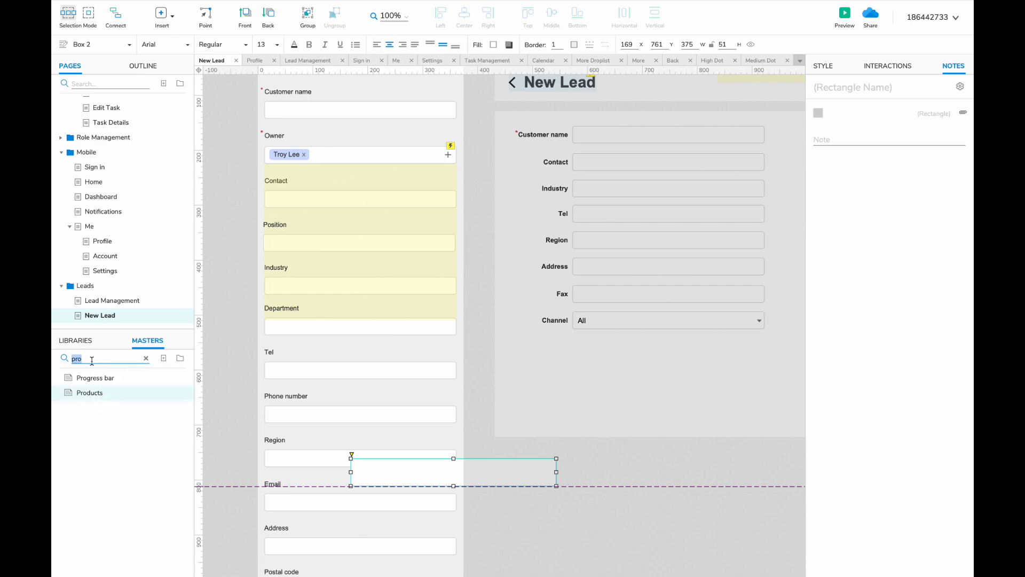
pyautogui.write('pri')
pyautogui.moveTo(100, 379); pyautogui.dragTo(508, 475)
pyautogui.click(532, 470)
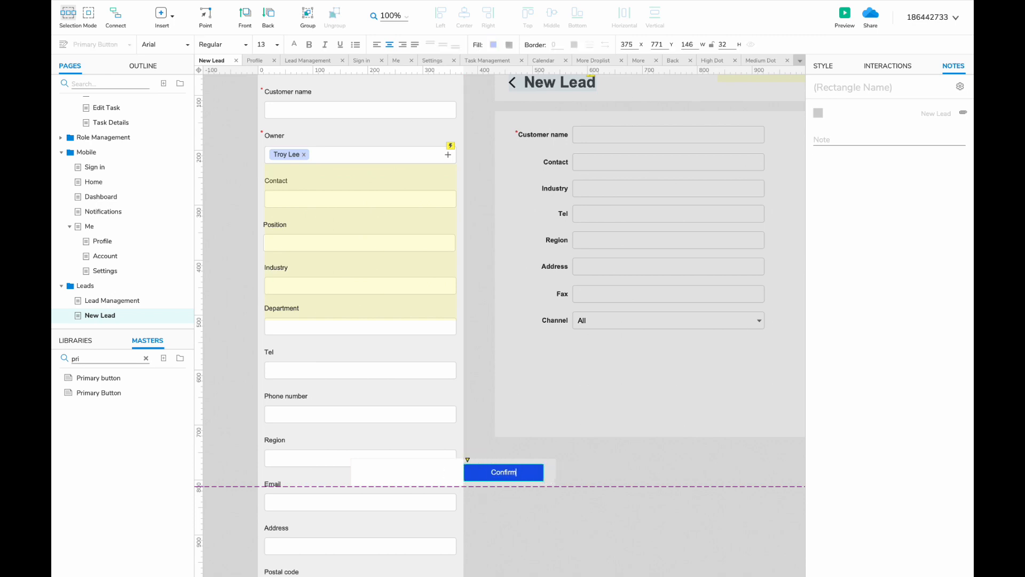
pyautogui.press('Escape')
# - Add a secondary button labelled Cancel and position it left of Confirm
pyautogui.doubleClick(101, 358)
pyautogui.write('but')
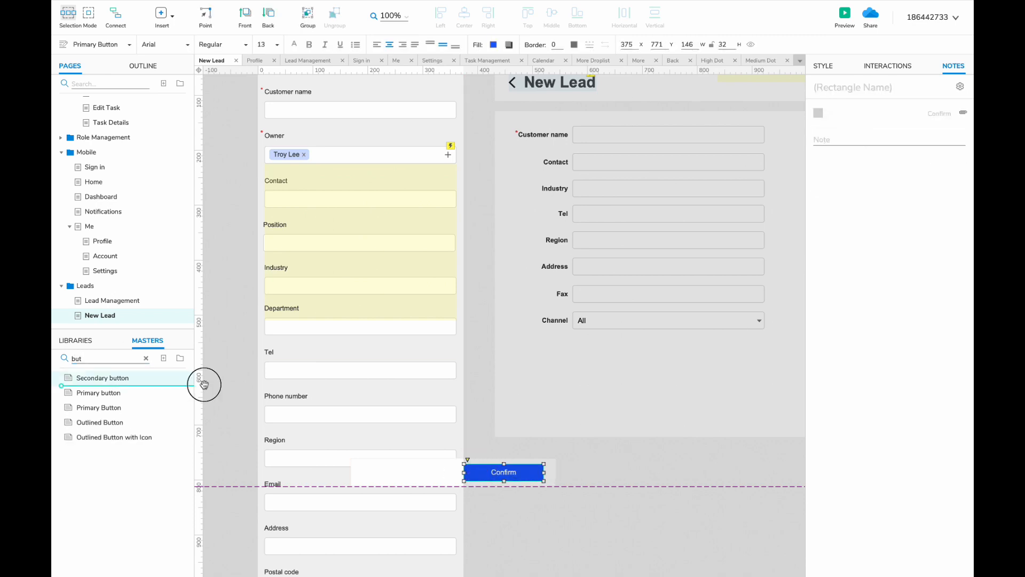
pyautogui.moveTo(203, 384); pyautogui.dragTo(360, 469)
pyautogui.write('Cancel')
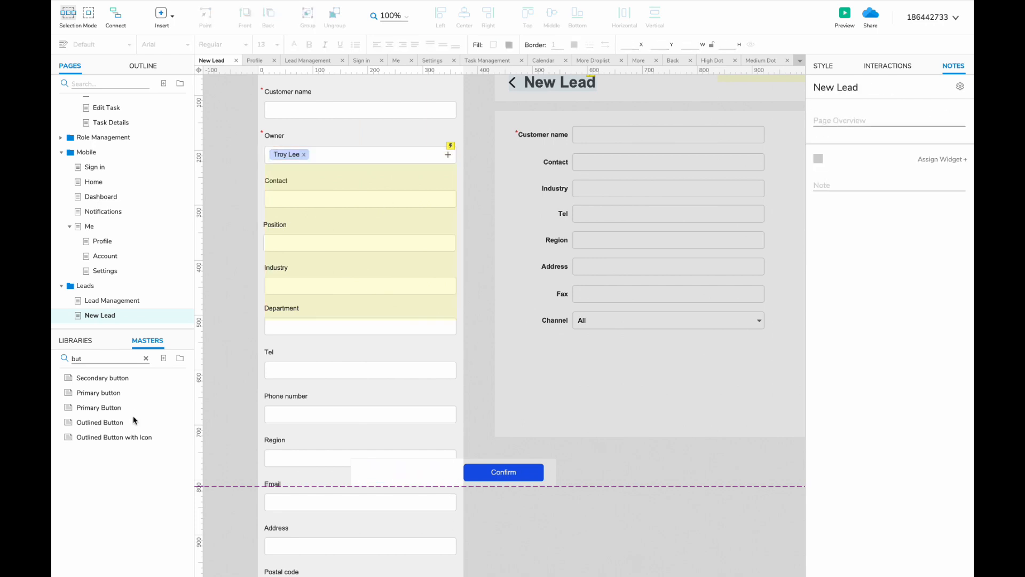
pyautogui.moveTo(133, 419); pyautogui.dragTo(451, 472)
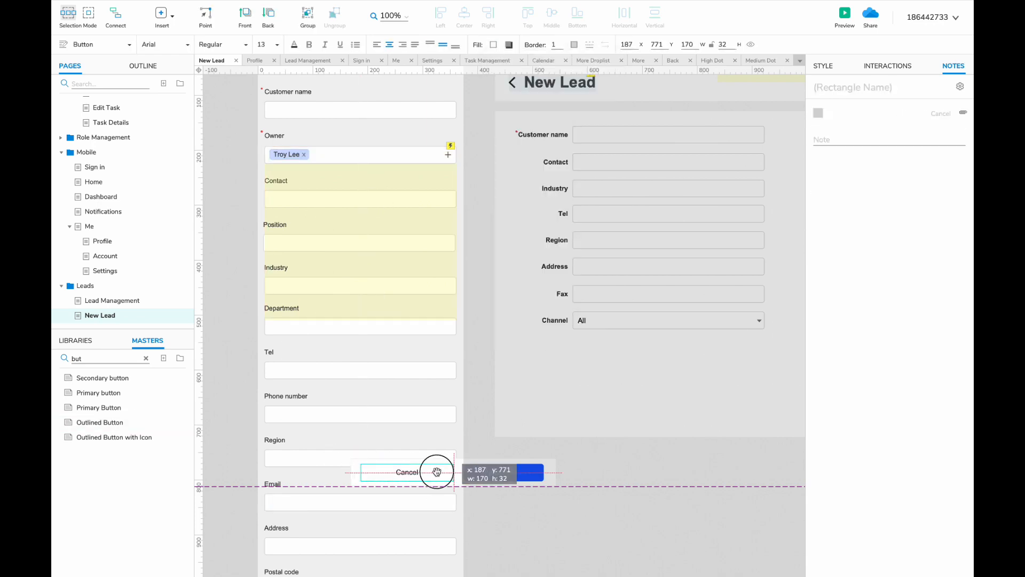
pyautogui.click(540, 520)
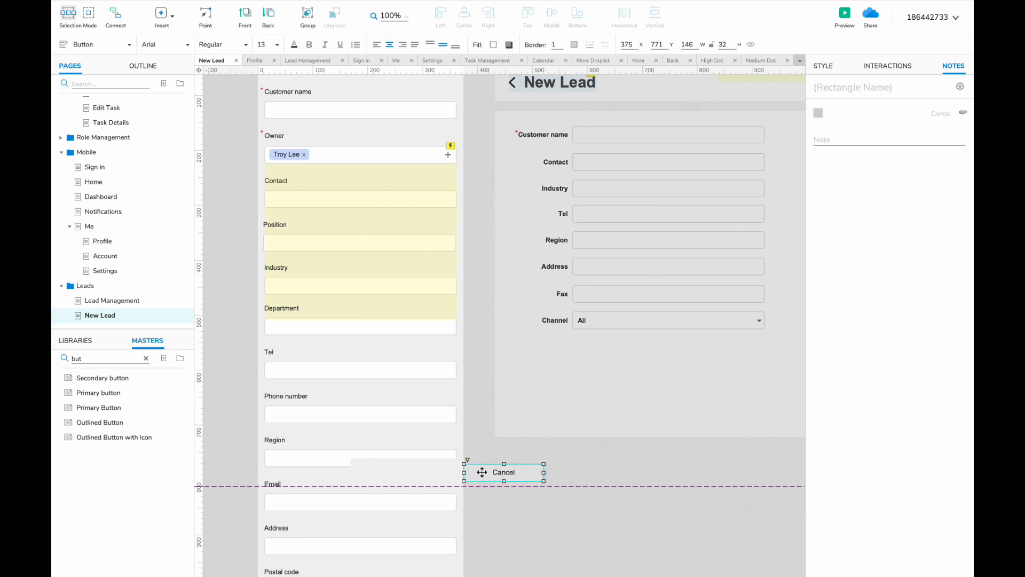
pyautogui.moveTo(482, 472); pyautogui.dragTo(402, 471)
# - Select the bottom bar with both buttons and convert them into a dynamic panel
pyautogui.keyDown('shift'); pyautogui.click(504, 472); pyautogui.keyUp('shift')
pyautogui.keyDown('shift'); pyautogui.click(412, 469); pyautogui.keyUp('shift')
pyautogui.rightClick(410, 467)
pyautogui.click(460, 523)
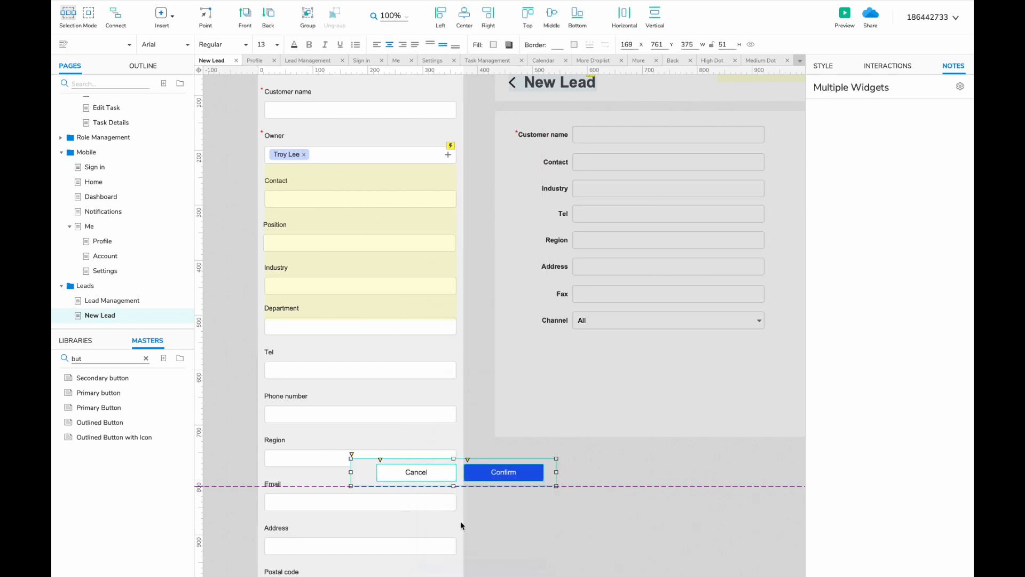
# - Shift the Confirm/Cancel button bar into position and pin it in place
pyautogui.moveTo(437, 472); pyautogui.dragTo(430, 472)
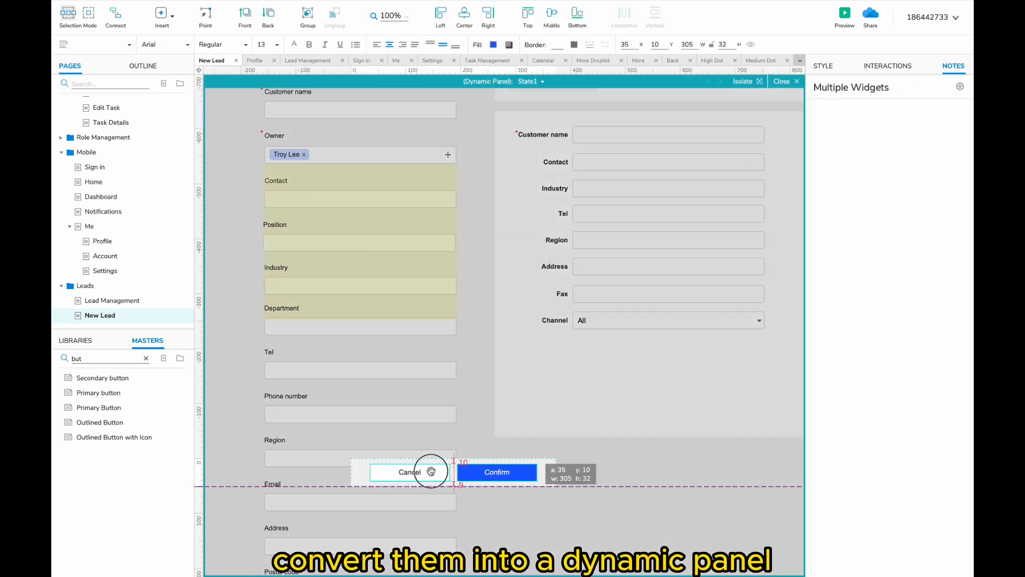
pyautogui.click(517, 522)
pyautogui.doubleClick(517, 523)
pyautogui.moveTo(515, 473); pyautogui.dragTo(636, 474)
pyautogui.rightClick(613, 473)
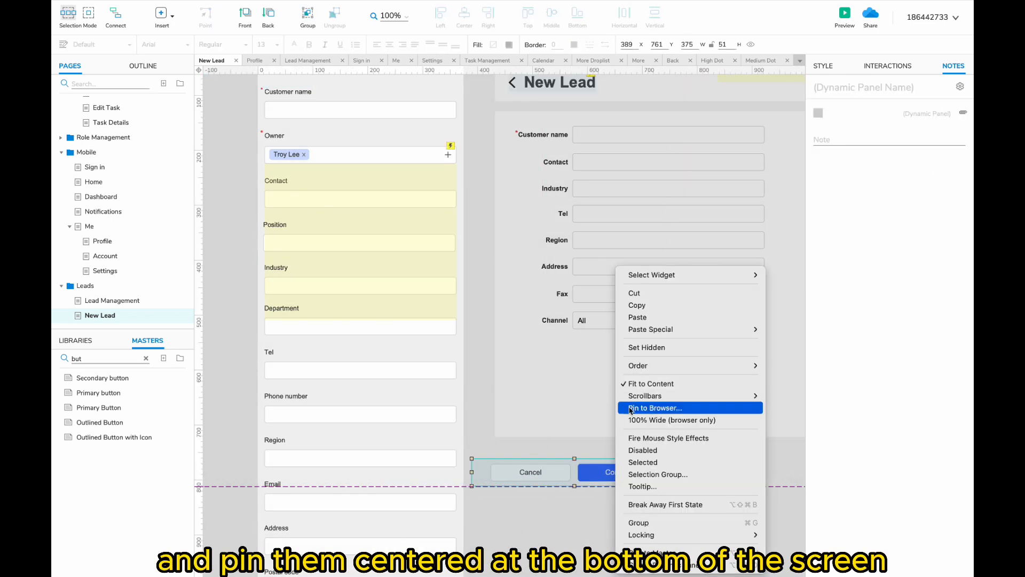
pyautogui.click(636, 406)
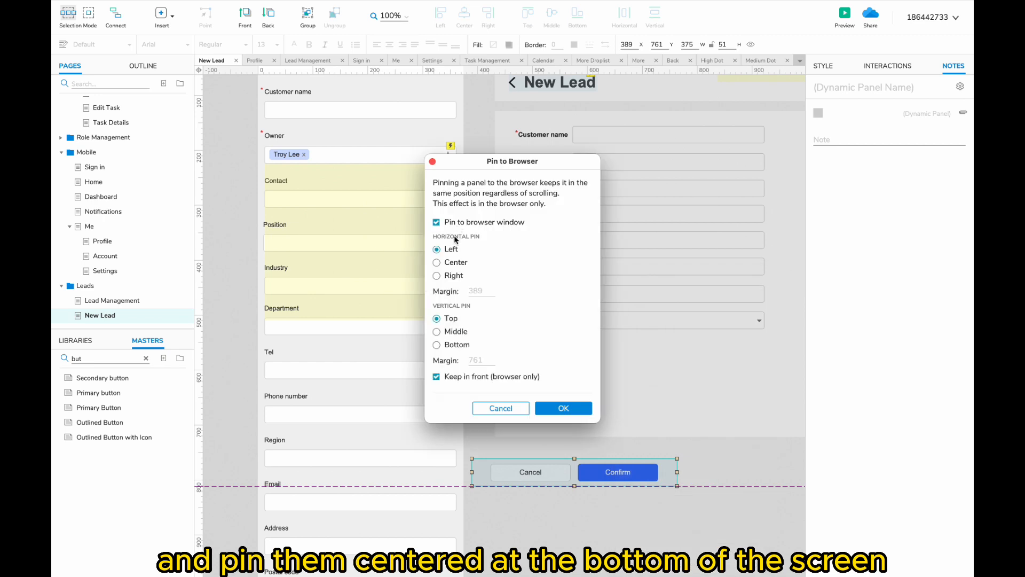
pyautogui.click(564, 408)
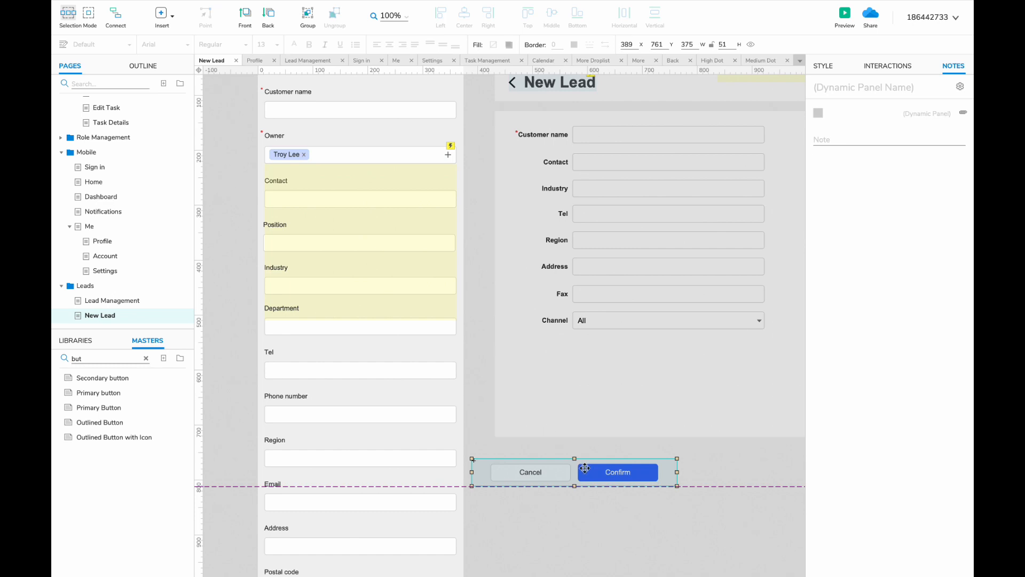
# - Give the Confirm button a tap interaction that returns to the previous page
pyautogui.doubleClick(607, 473)
pyautogui.click(886, 66)
pyautogui.click(866, 133)
pyautogui.click(851, 163)
pyautogui.click(846, 169)
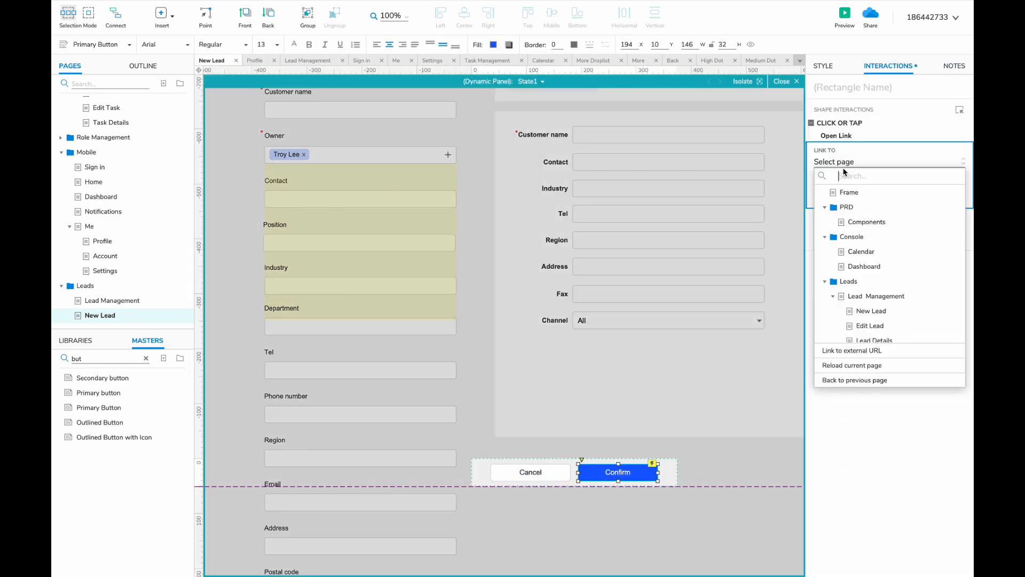
pyautogui.click(850, 379)
pyautogui.click(933, 210)
pyautogui.click(542, 472)
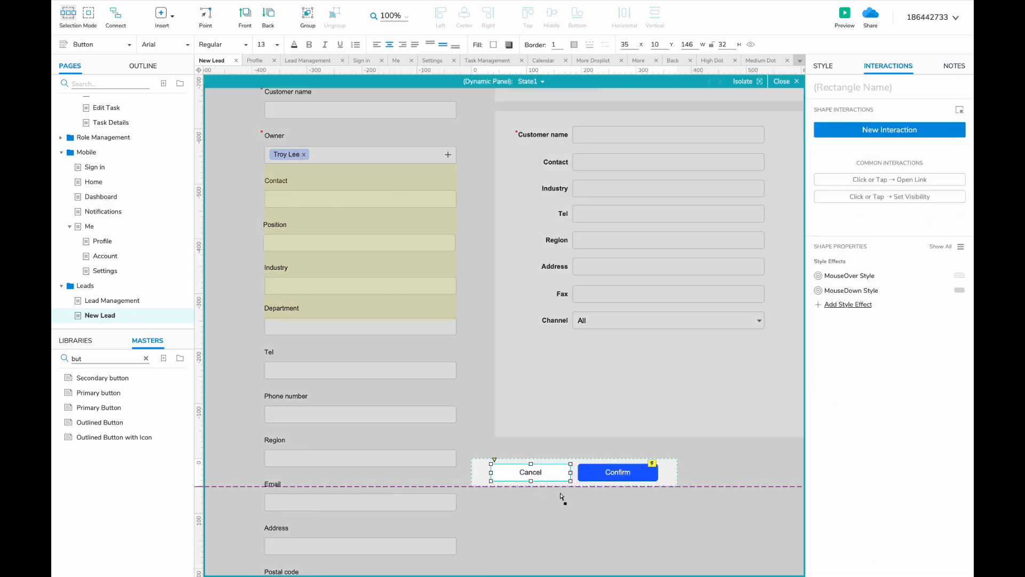
pyautogui.doubleClick(562, 499)
# - Delete the leftover desktop New Lead form from the canvas
pyautogui.scroll(-3, 571, 504)
pyautogui.hscroll(4, 572, 504)
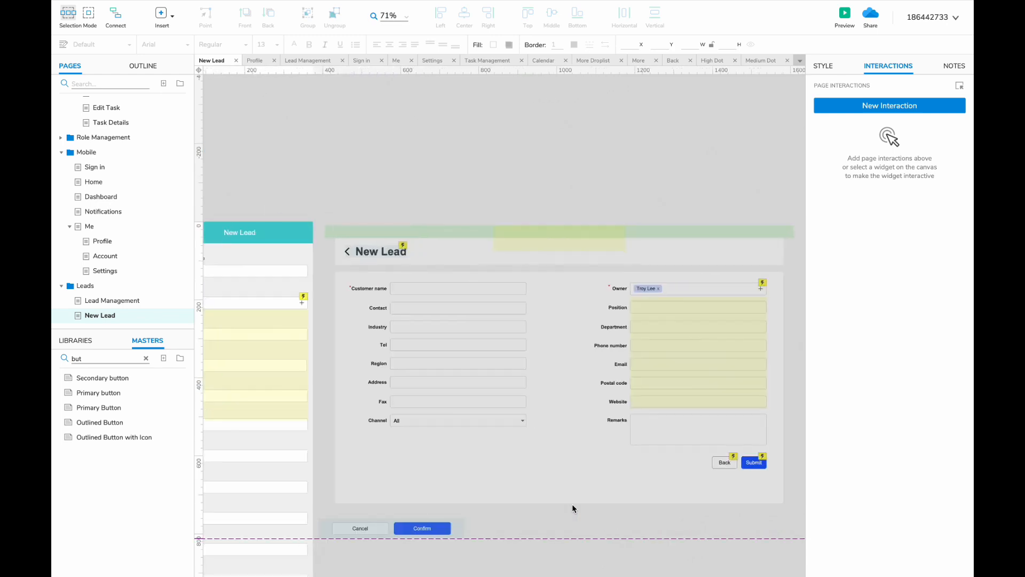
pyautogui.moveTo(738, 216); pyautogui.dragTo(310, 491)
pyautogui.press('Delete')
pyautogui.hscroll(-4, 316, 494)
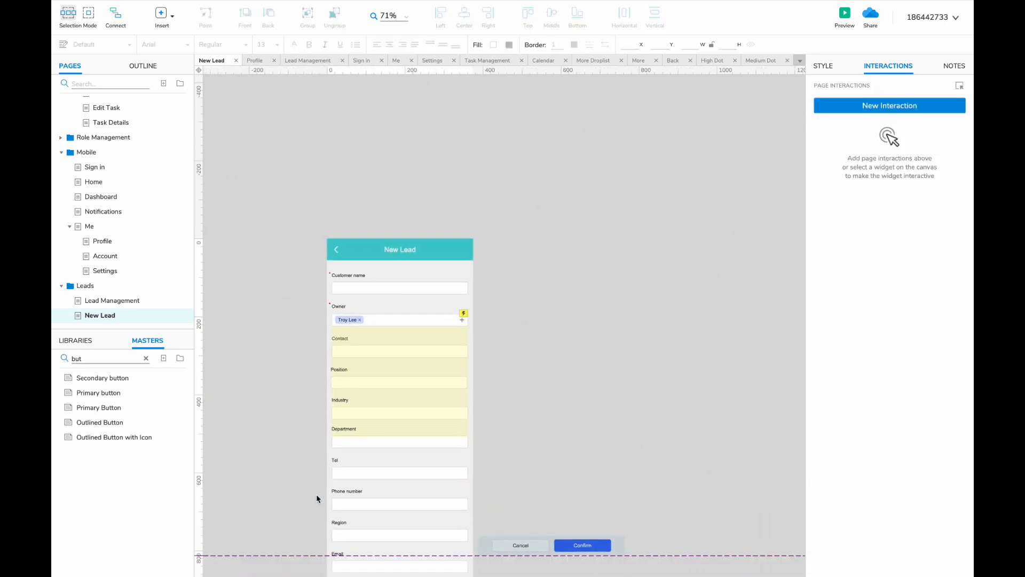
# - Make the header's back arrow open the previous page when tapped
pyautogui.doubleClick(387, 250)
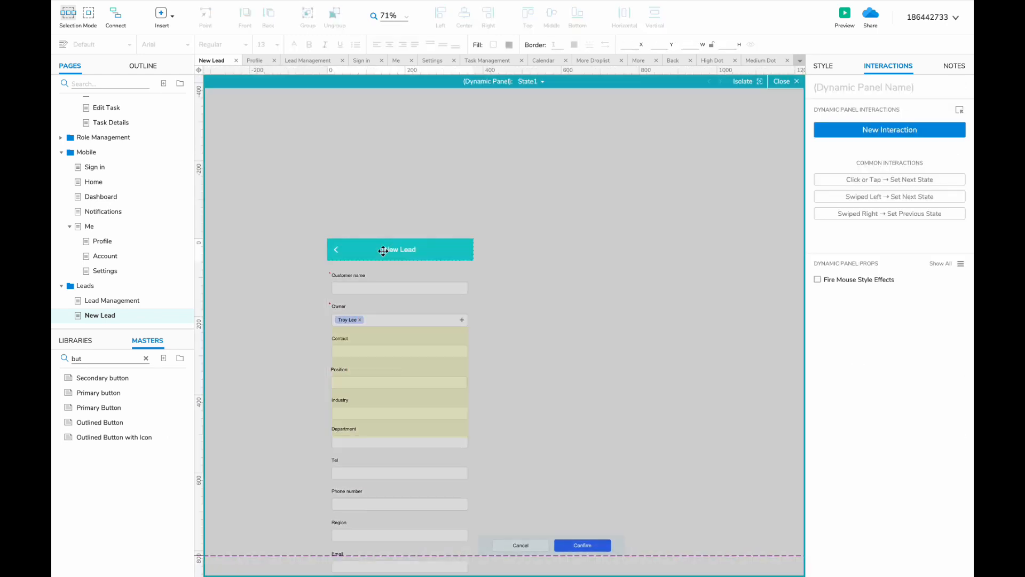
pyautogui.click(335, 249)
pyautogui.click(876, 130)
pyautogui.click(848, 160)
pyautogui.click(841, 168)
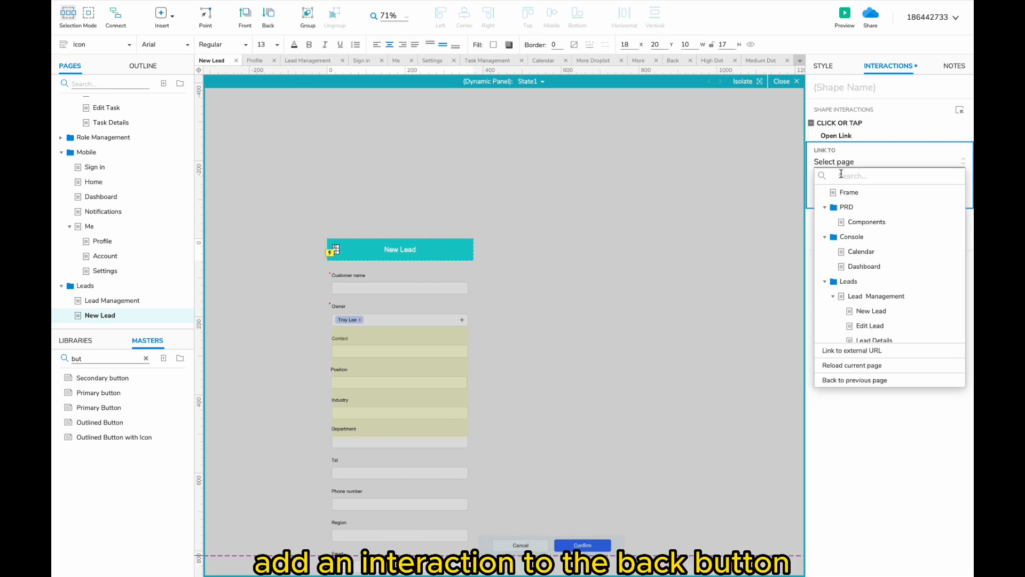
pyautogui.click(854, 380)
pyautogui.click(942, 209)
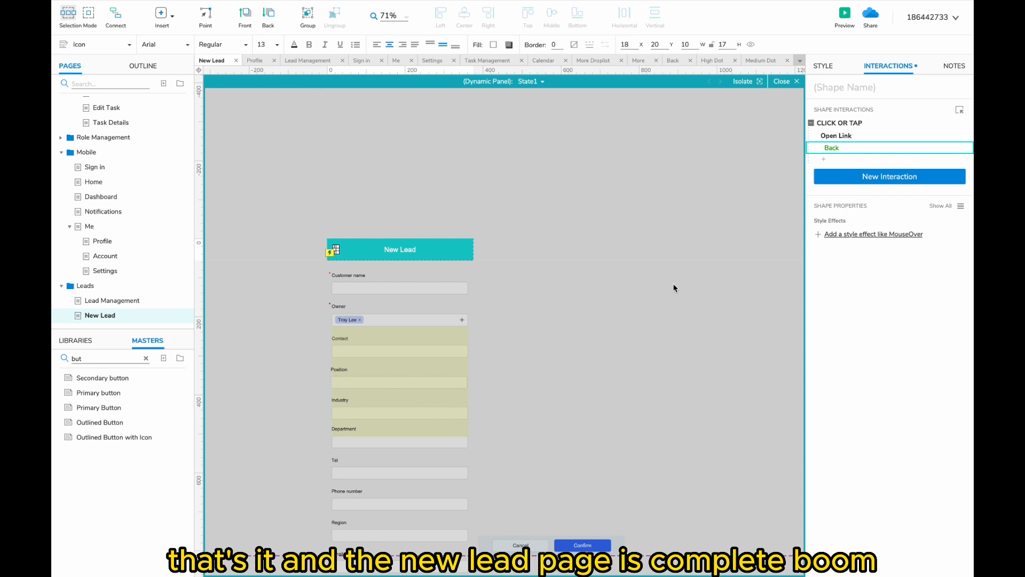
pyautogui.doubleClick(674, 284)
pyautogui.scroll(1, 674, 284)
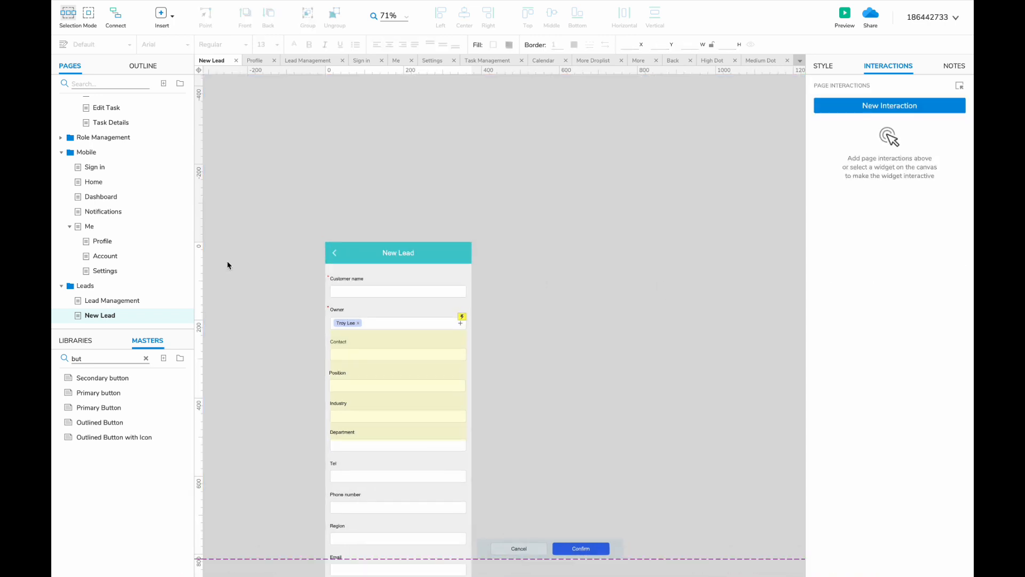
# - Duplicate the New Lead page and name the copy 'Lead Details'
pyautogui.rightClick(97, 320)
pyautogui.moveTo(119, 405)
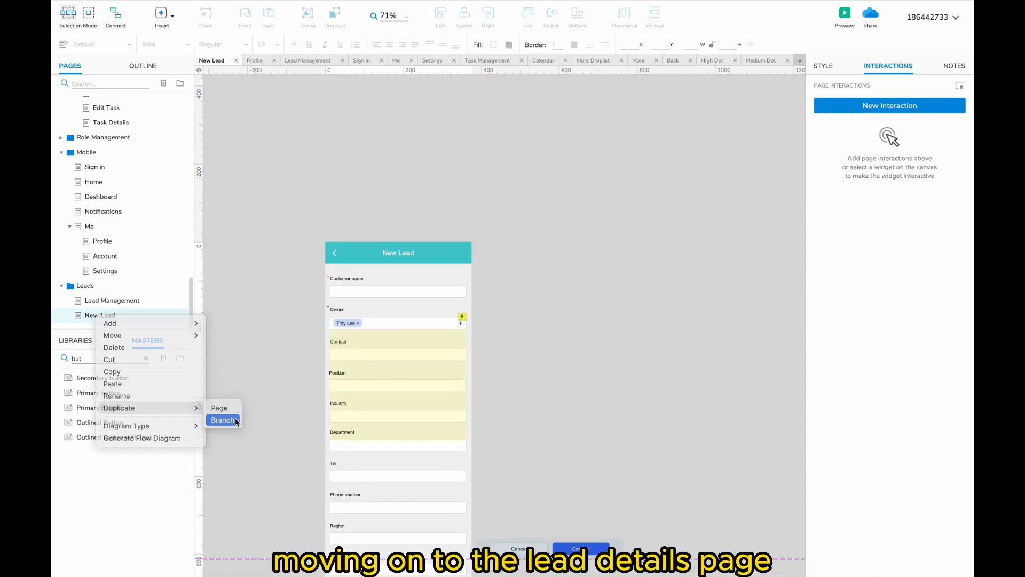
pyautogui.click(219, 408)
pyautogui.write('Lead Deta')
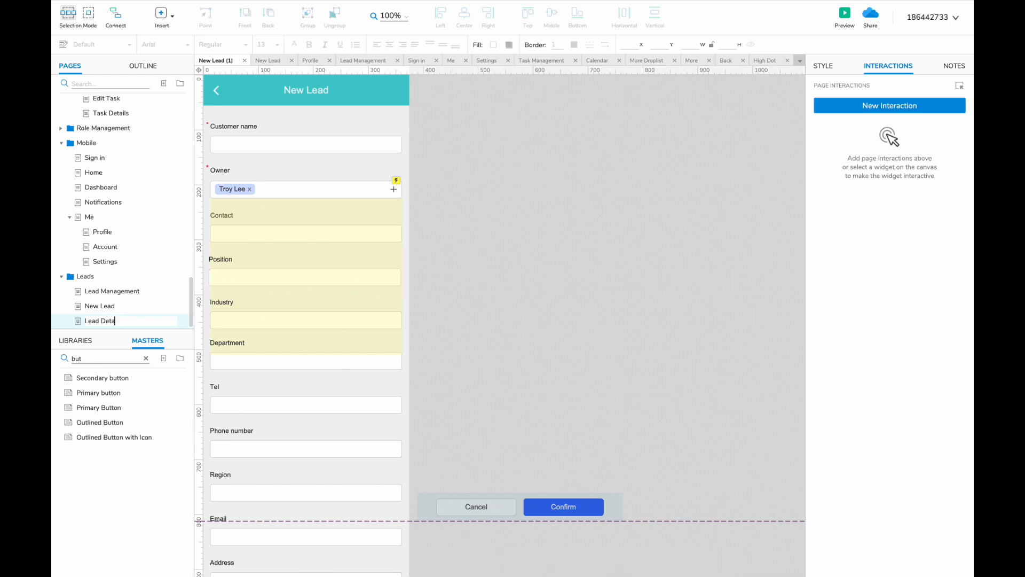
pyautogui.write('ils')
# - Change the header title text to 'Lead Details'
pyautogui.doubleClick(426, 222)
pyautogui.doubleClick(421, 153)
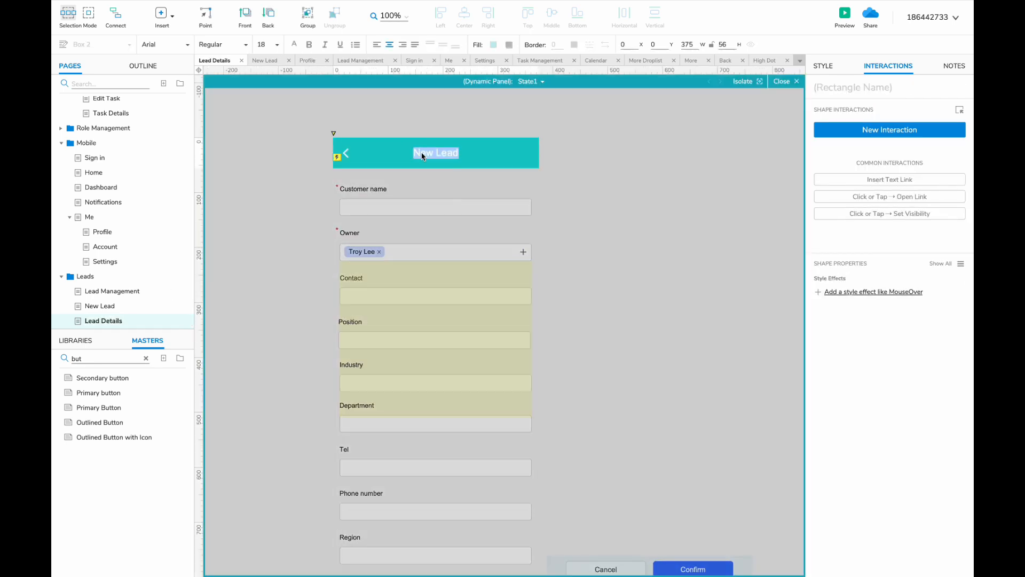
pyautogui.write('Le')
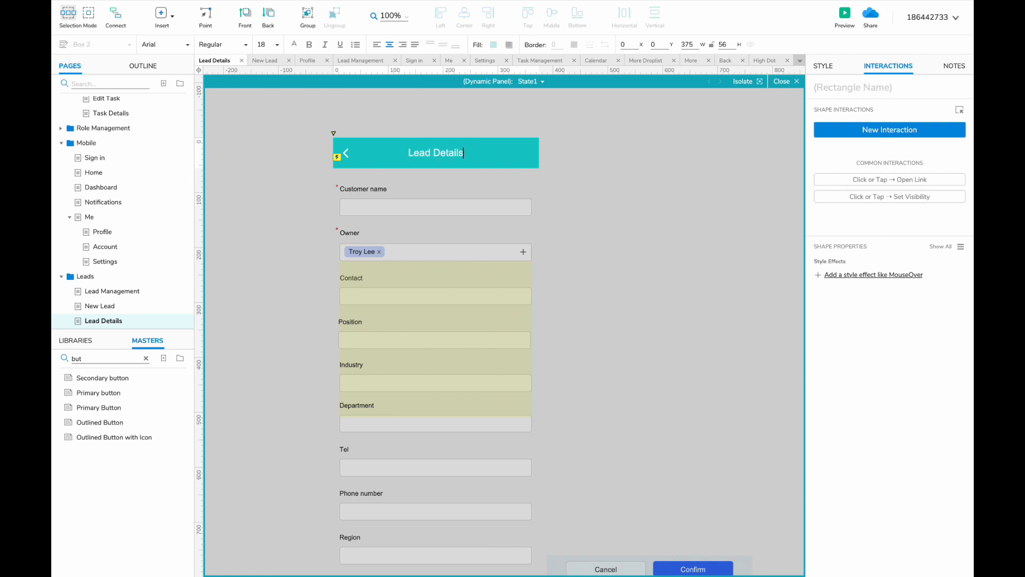
pyautogui.click(572, 215)
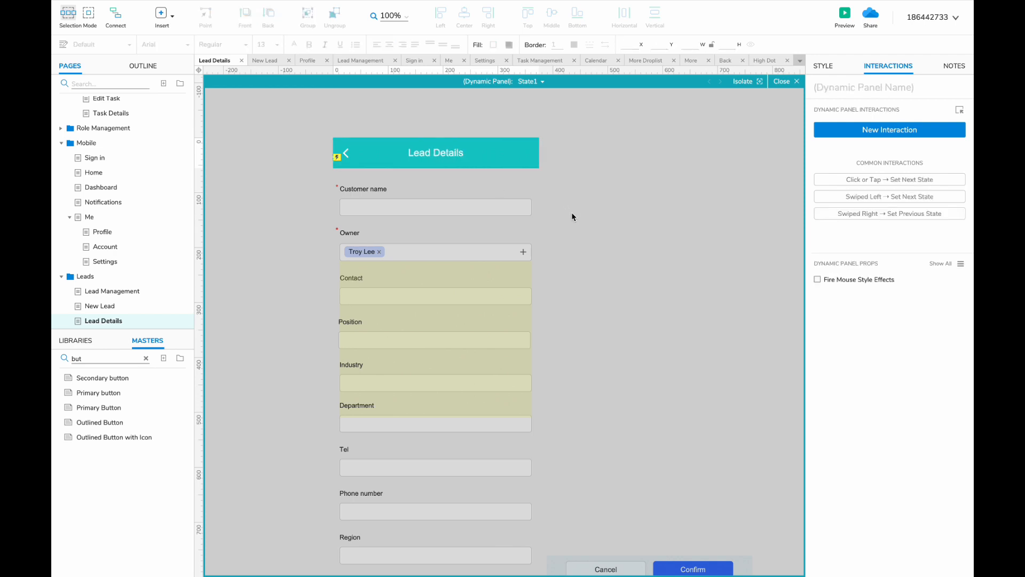
pyautogui.press('Escape')
# - Delete all the copied form fields, labels and the small leftover widget
pyautogui.scroll(-5, 534, 213)
pyautogui.scroll(-5, 534, 212)
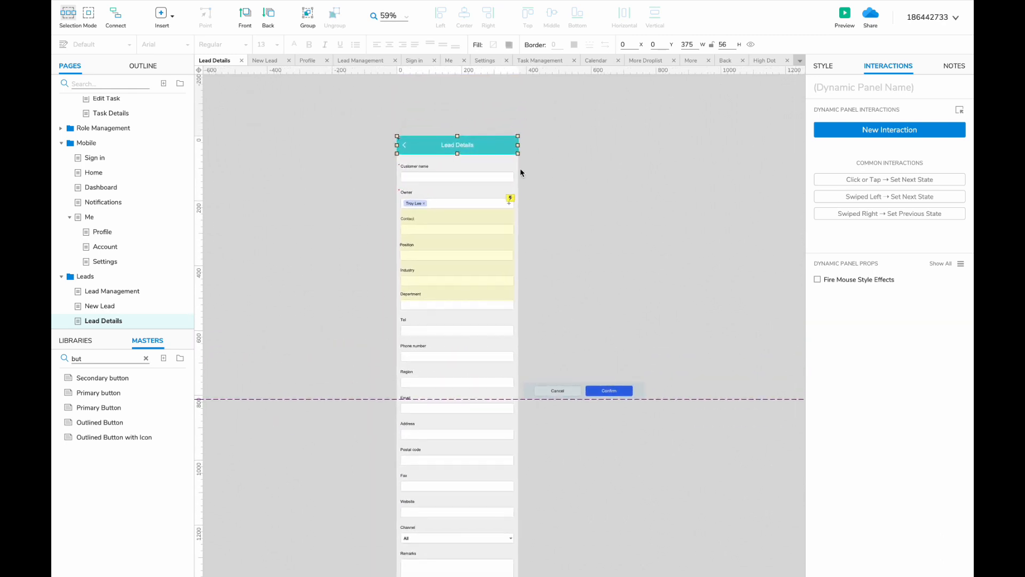
pyautogui.click(483, 168)
pyautogui.moveTo(369, 156); pyautogui.dragTo(502, 572)
pyautogui.press('Delete')
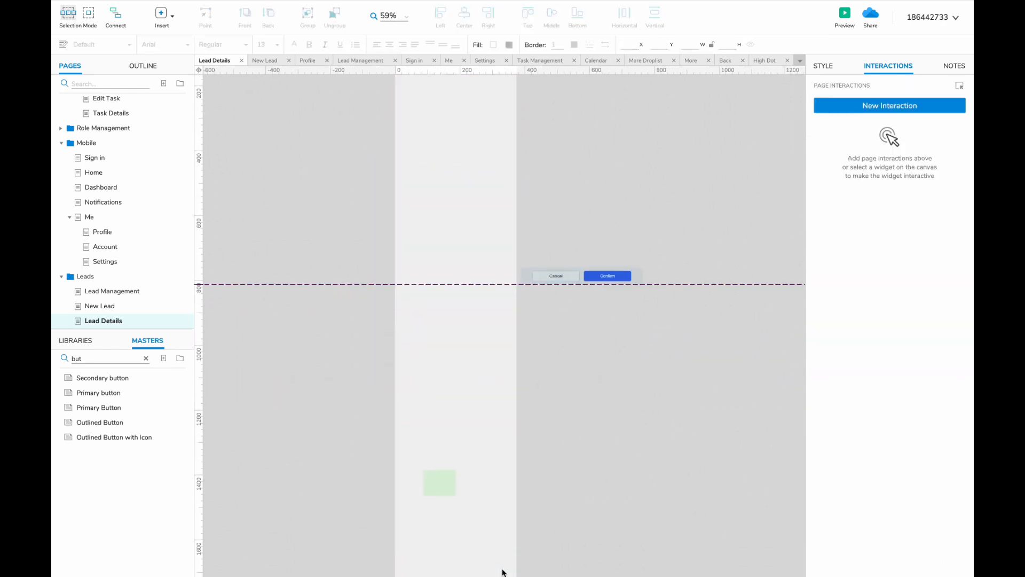
pyautogui.click(434, 481)
pyautogui.press('Delete')
pyautogui.scroll(3, 136, 217)
pyautogui.scroll(3, 136, 217)
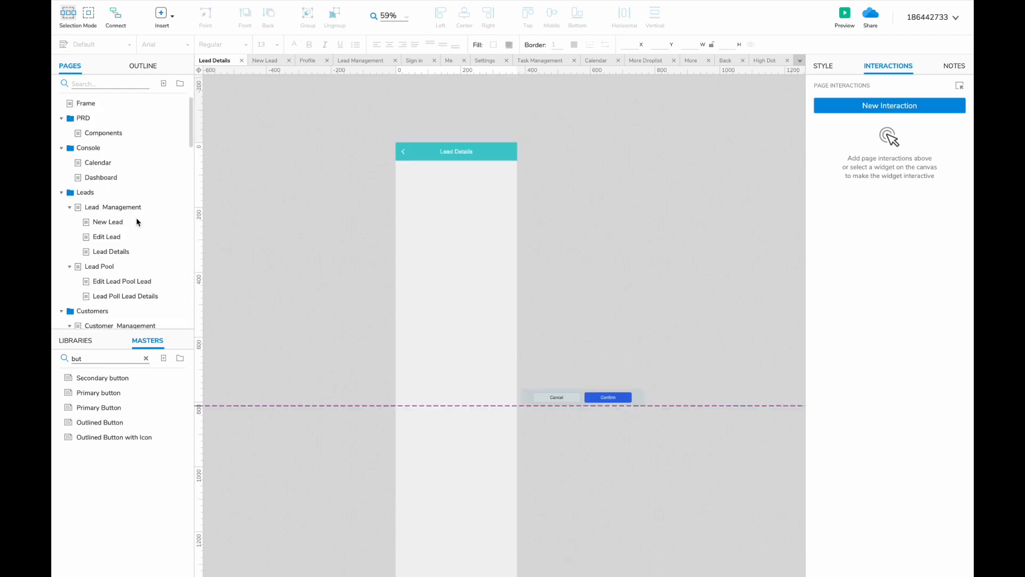
# - Copy the desktop Lead Details widgets and paste them onto the mobile Lead Details page
pyautogui.scroll(-1, 123, 210)
pyautogui.click(123, 203)
pyautogui.scroll(-3, 345, 283)
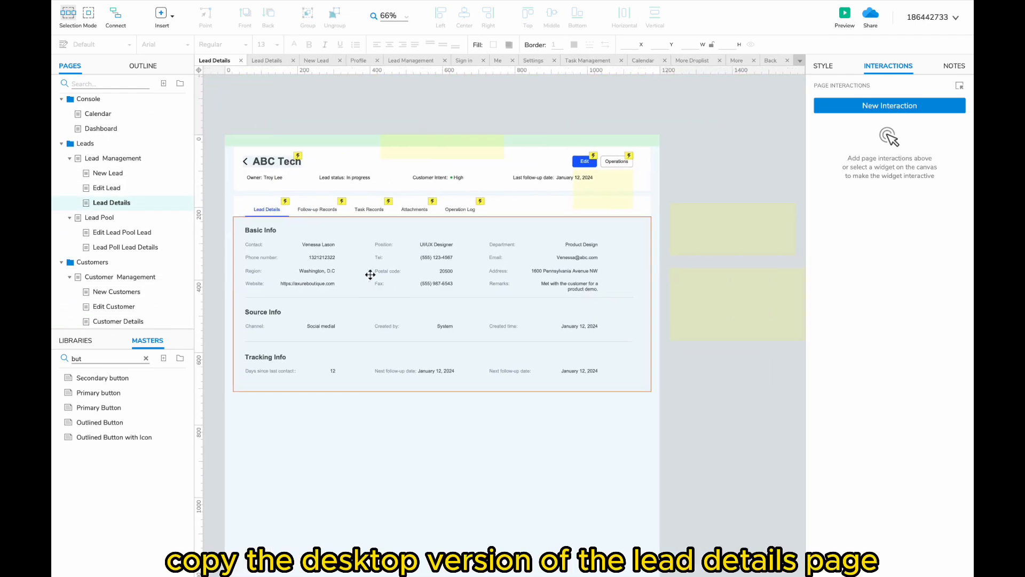
pyautogui.doubleClick(699, 231)
pyautogui.doubleClick(699, 282)
pyautogui.click(672, 168)
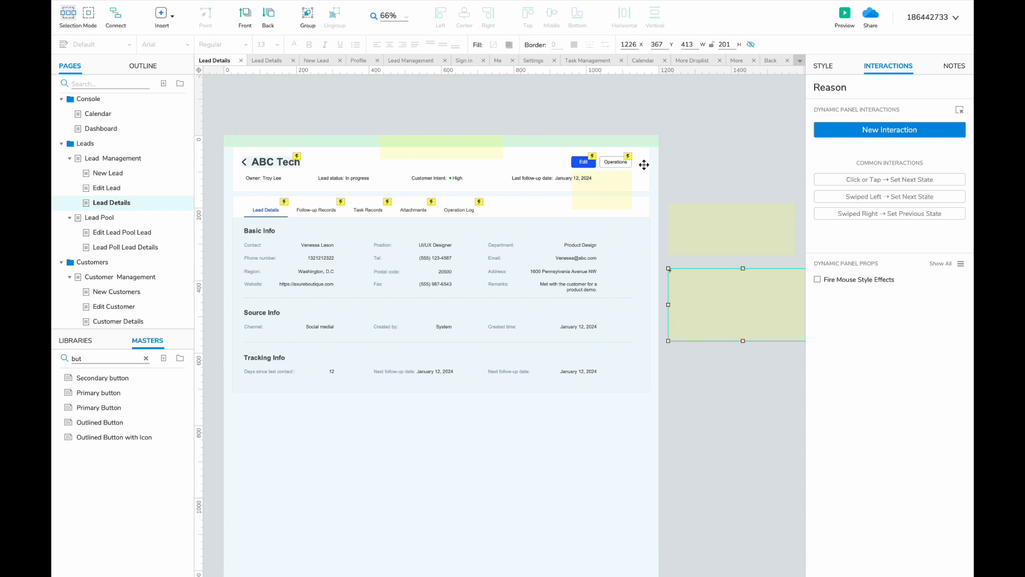
pyautogui.moveTo(652, 119); pyautogui.dragTo(212, 416)
pyautogui.scroll(-10, 126, 241)
pyautogui.click(103, 315)
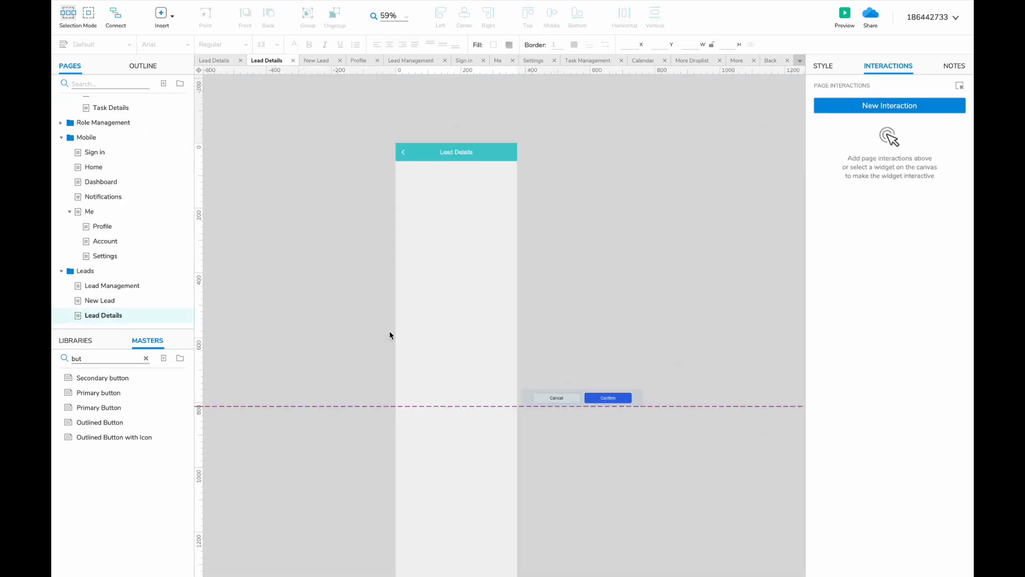
pyautogui.hotkey('ctrl', 'v')
pyautogui.click(597, 111)
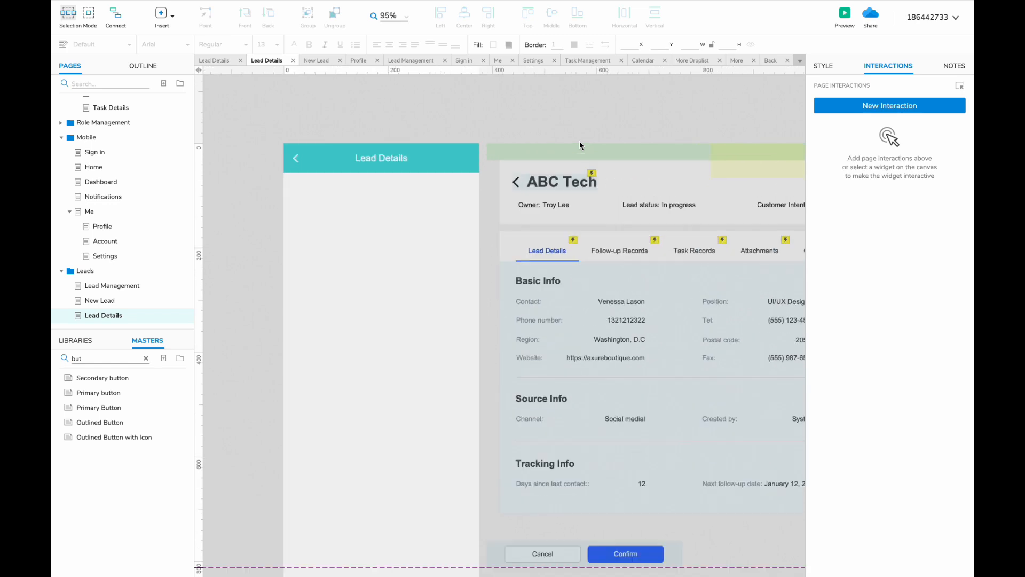
# - Place a Card master on the mobile page and shrink its height to 160
pyautogui.scroll(3, 579, 141)
pyautogui.doubleClick(96, 358)
pyautogui.write('car')
pyautogui.moveTo(84, 392); pyautogui.dragTo(292, 185)
pyautogui.moveTo(380, 291); pyautogui.dragTo(380, 267)
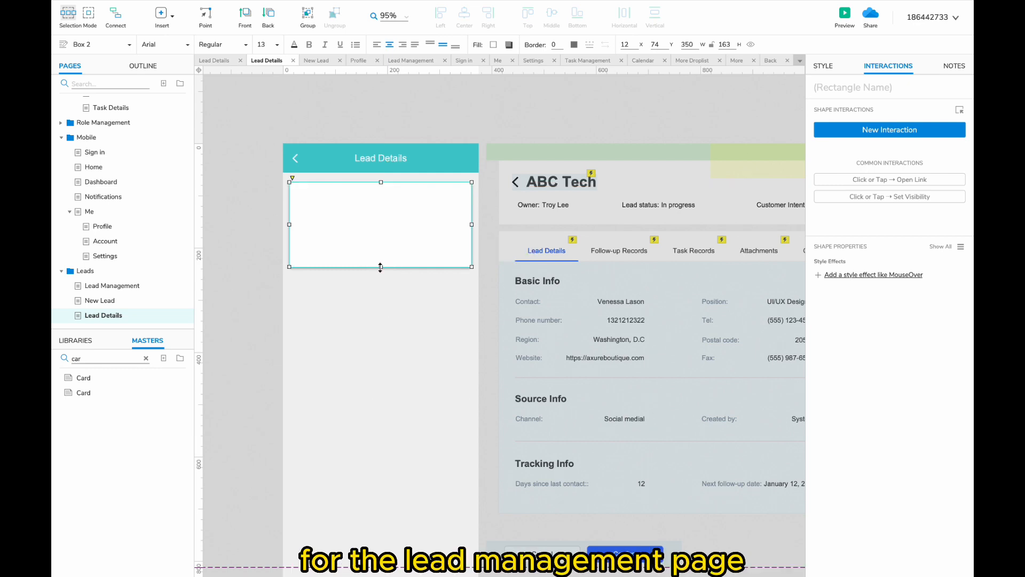
# - Copy the ABC Tech card from Lead Management into the mobile Lead Details page
pyautogui.doubleClick(99, 300)
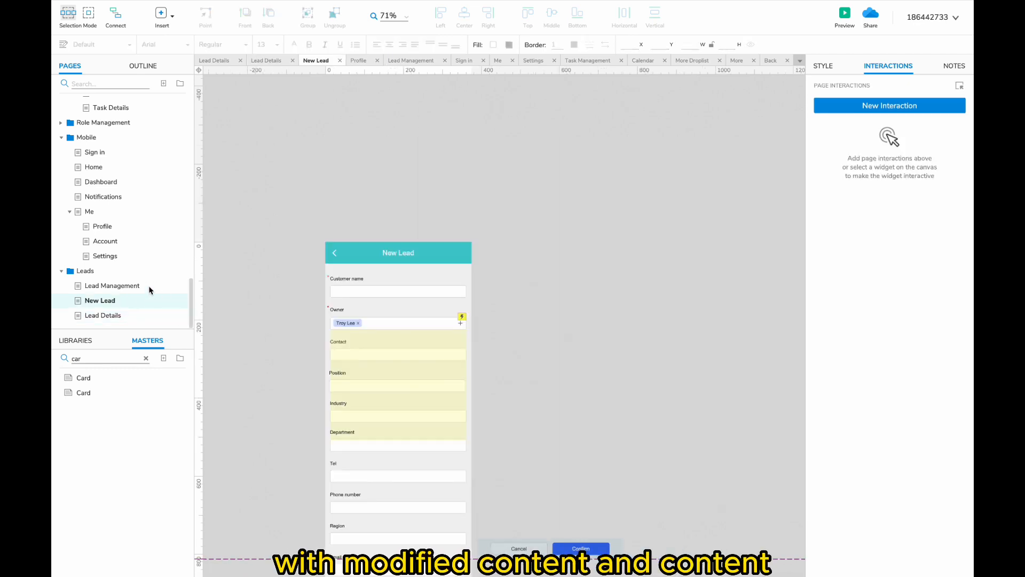
pyautogui.doubleClick(149, 290)
pyautogui.click(377, 326)
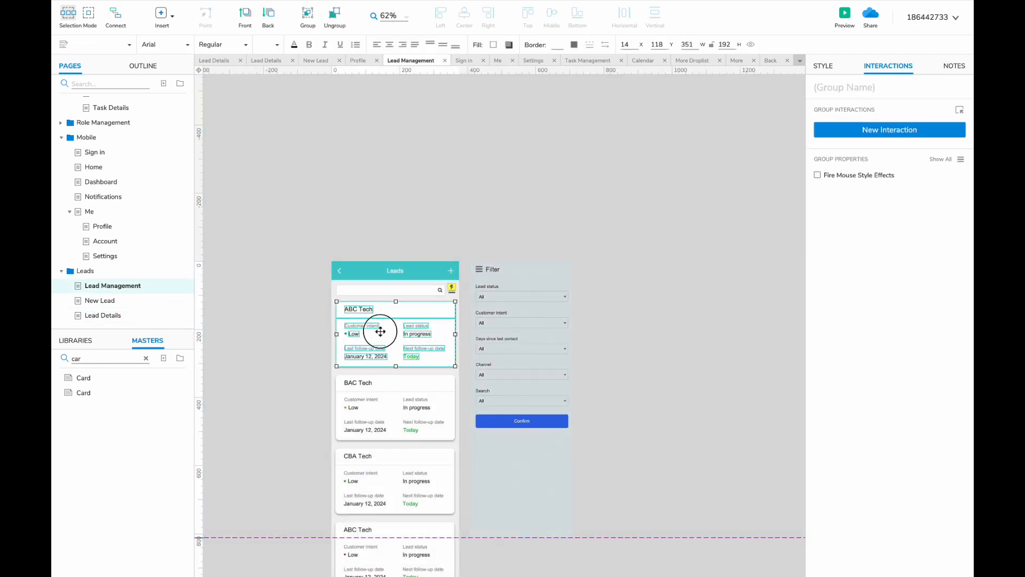
pyautogui.doubleClick(139, 316)
pyautogui.hotkey('ctrl', 'v')
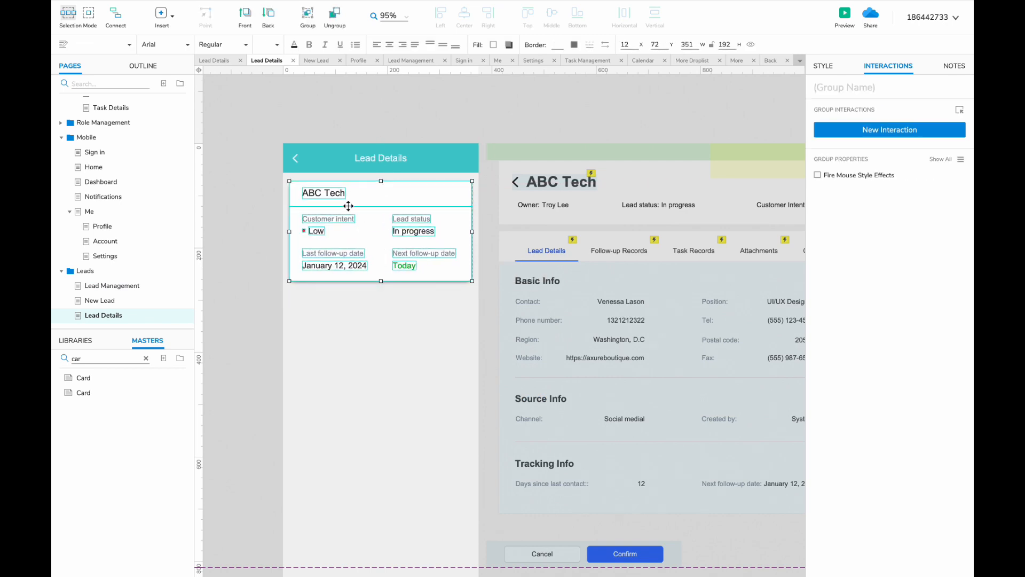
# - Relabel the card: title ABC Tech, Owner with the owner's name, Last follow-up date, Customer intent
pyautogui.doubleClick(331, 193)
pyautogui.write('A')
pyautogui.doubleClick(327, 219)
pyautogui.write('Ow')
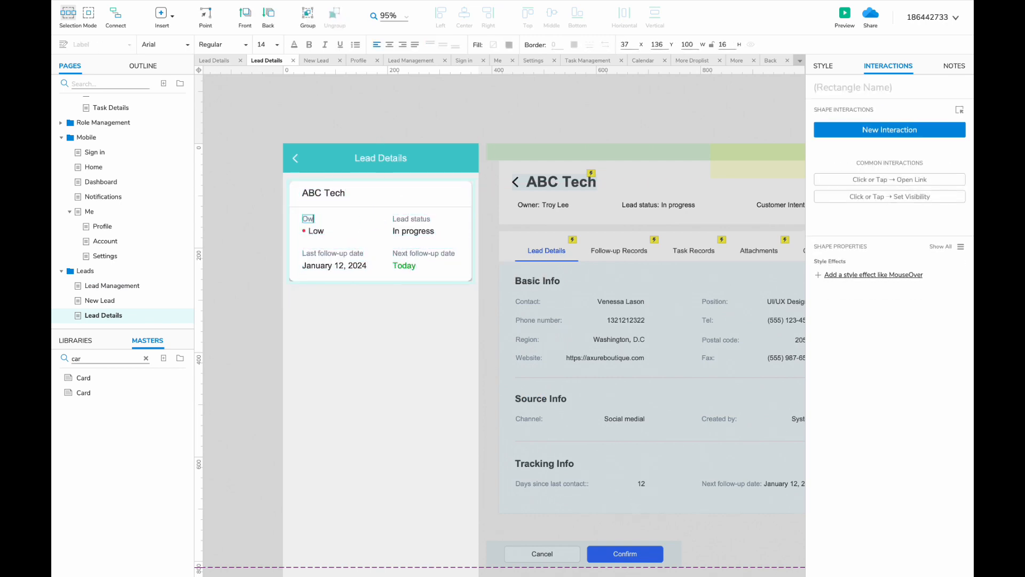
pyautogui.hscroll(3, 500, 326)
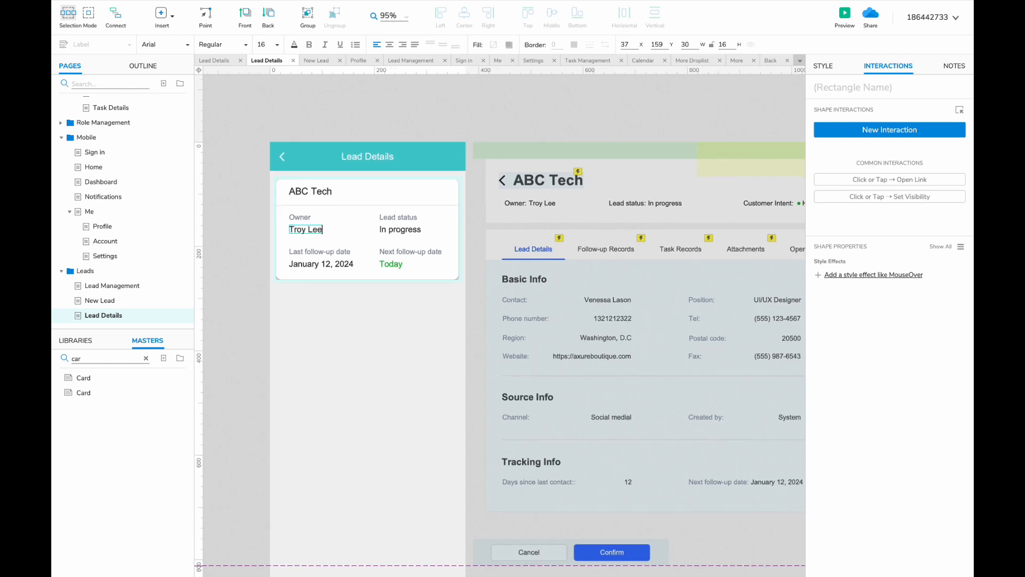
pyautogui.doubleClick(339, 219)
pyautogui.write('Las')
pyautogui.doubleClick(260, 253)
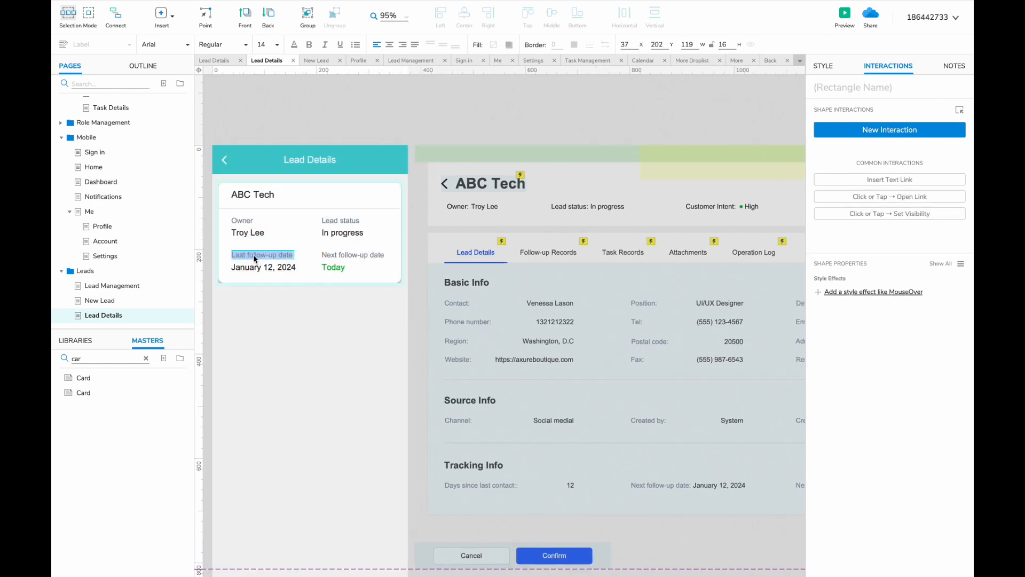
pyautogui.write('Cush')
# - Add a High Dot beside High and set the last follow-up date to January 12, 2024
pyautogui.click(293, 240)
pyautogui.moveTo(240, 266); pyautogui.dragTo(248, 266)
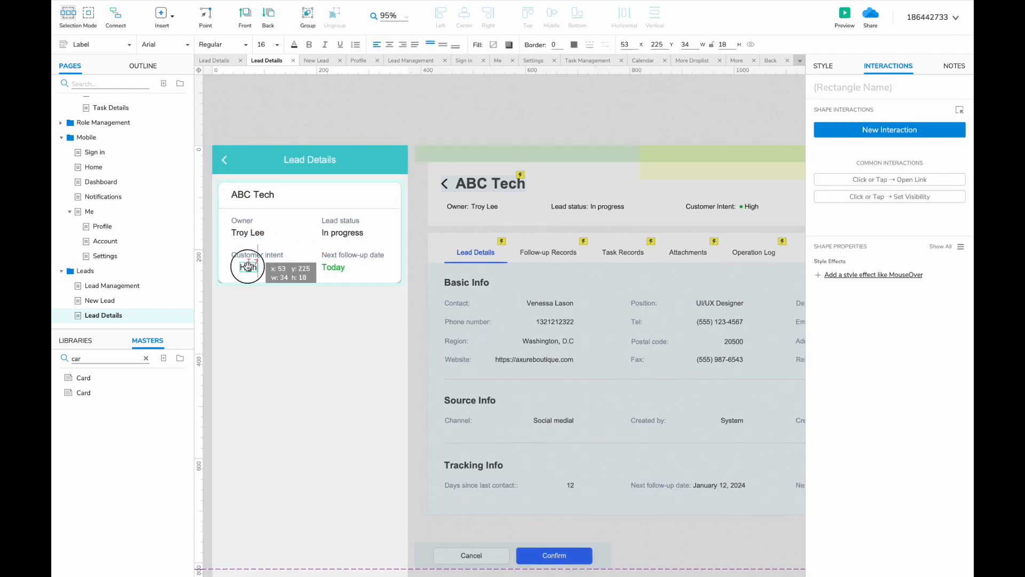
pyautogui.write('hi')
pyautogui.moveTo(89, 407); pyautogui.dragTo(246, 271)
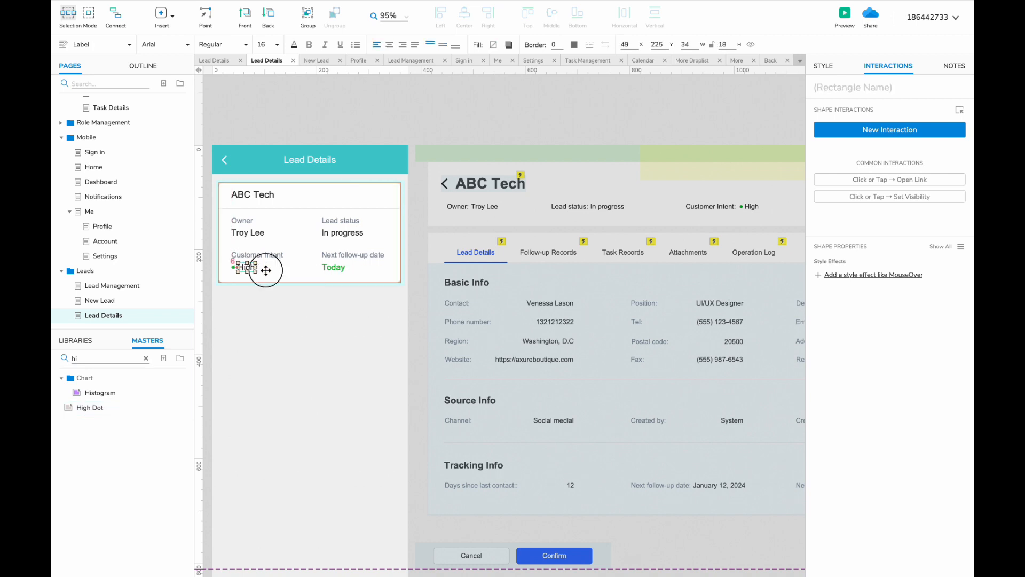
pyautogui.click(340, 265)
pyautogui.moveTo(335, 239); pyautogui.dragTo(334, 271)
pyautogui.doubleClick(335, 270)
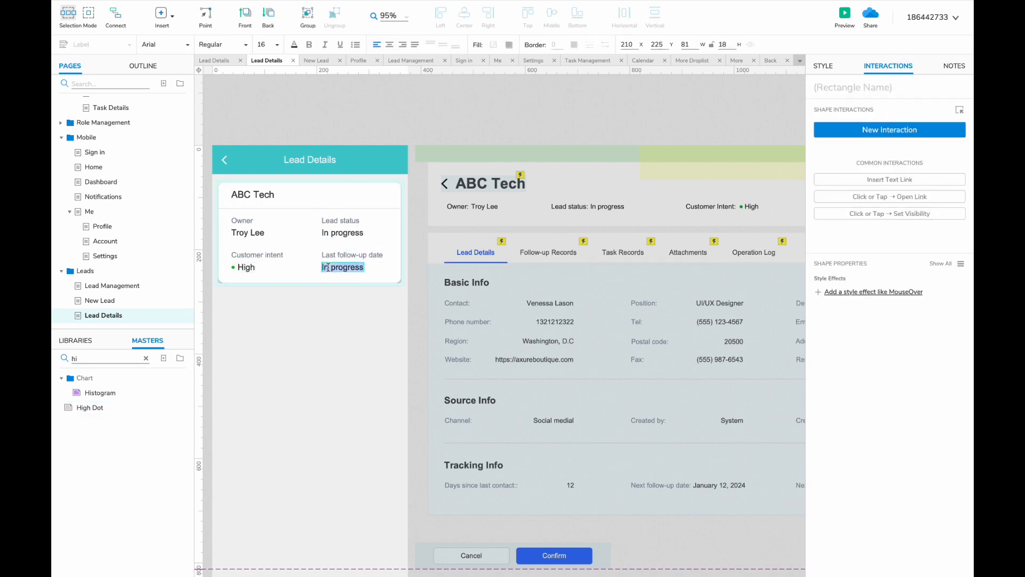
pyautogui.write('January 12, 202')
pyautogui.write('4')
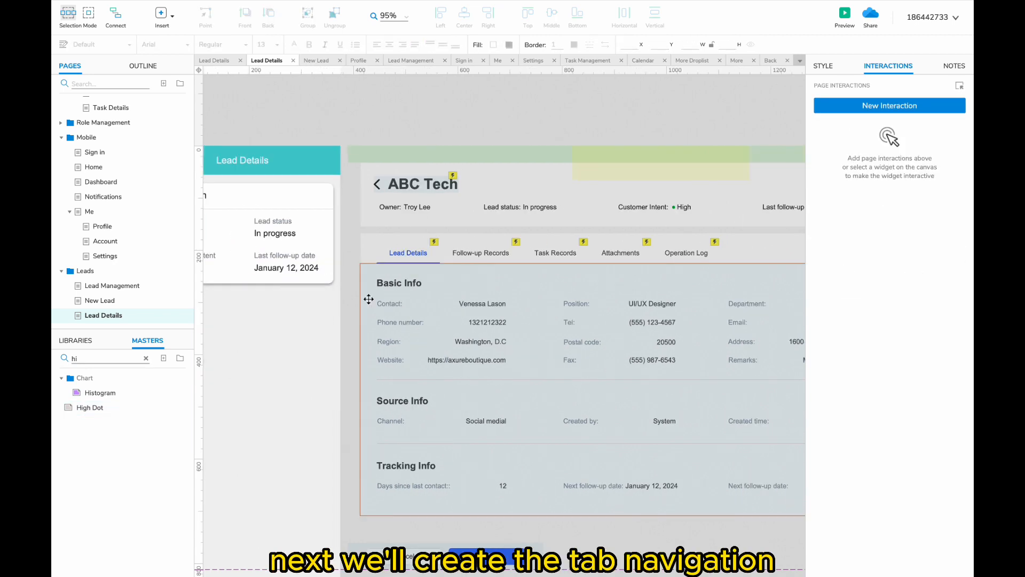
pyautogui.hscroll(1, 369, 299)
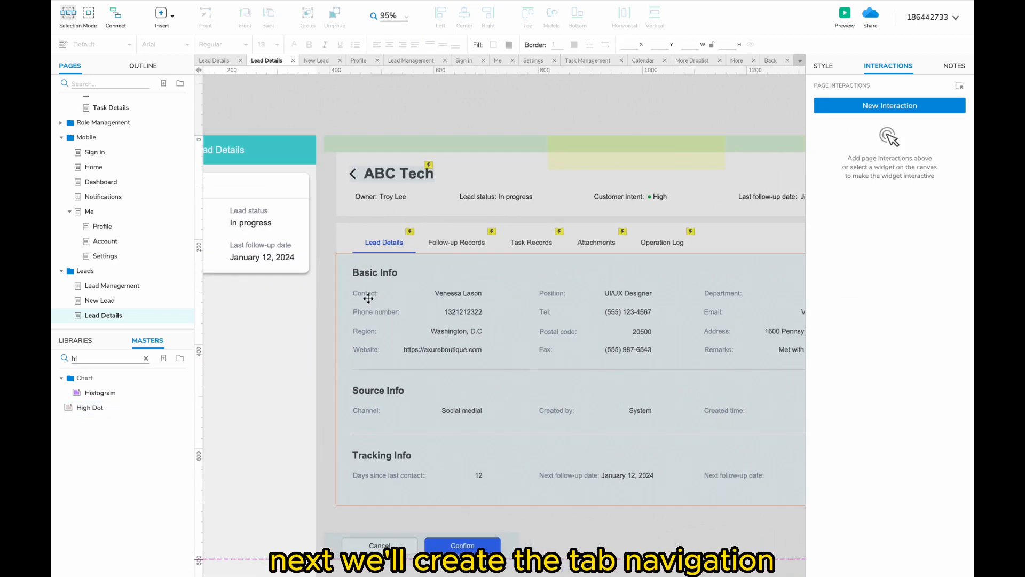
# - Copy the desktop tab row below the mobile card and narrow it
pyautogui.hscroll(-2, 368, 299)
pyautogui.click(430, 251)
pyautogui.hscroll(-1, 438, 251)
pyautogui.moveTo(479, 247); pyautogui.dragTo(251, 300)
pyautogui.moveTo(568, 301); pyautogui.dragTo(556, 301)
# - Rearrange the tabs tightly: Follow-up Records, Task Records, Attachments, then Operation Log
pyautogui.click(387, 380)
pyautogui.click(551, 308)
pyautogui.hotkey('ctrl', 'z')
pyautogui.click(825, 67)
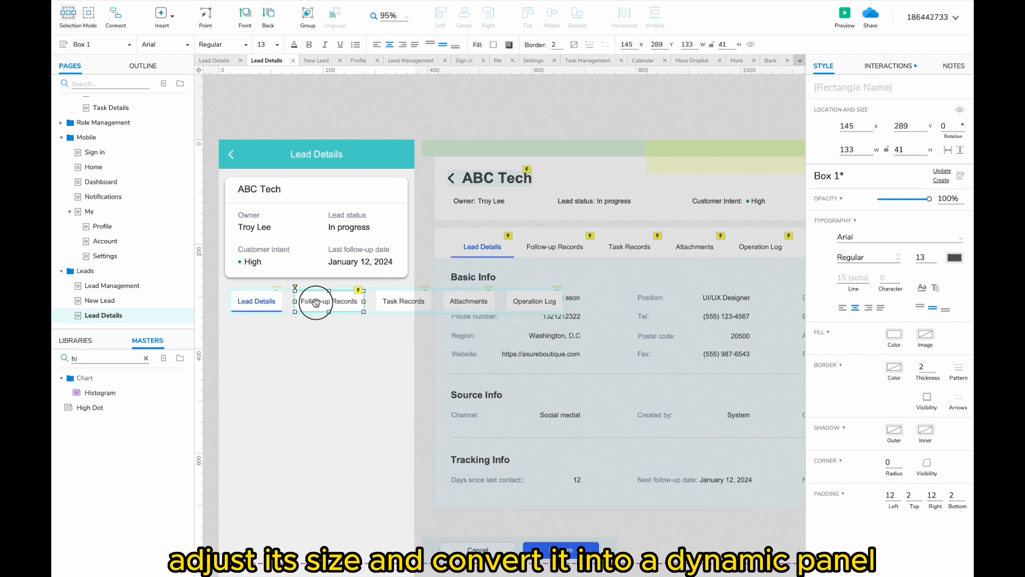
pyautogui.moveTo(315, 302); pyautogui.dragTo(363, 302)
pyautogui.moveTo(458, 302); pyautogui.dragTo(421, 301)
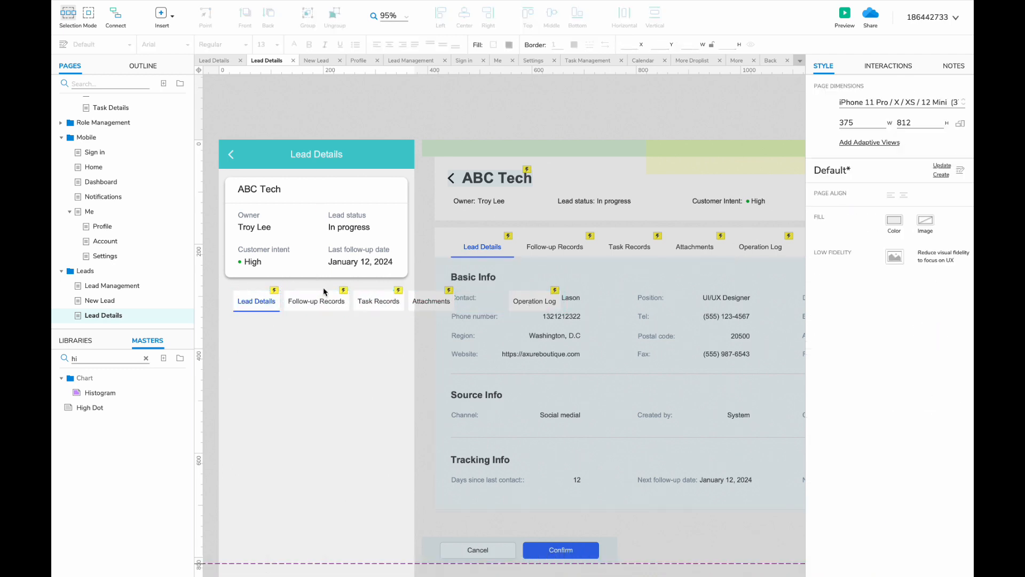
pyautogui.moveTo(310, 297); pyautogui.dragTo(303, 297)
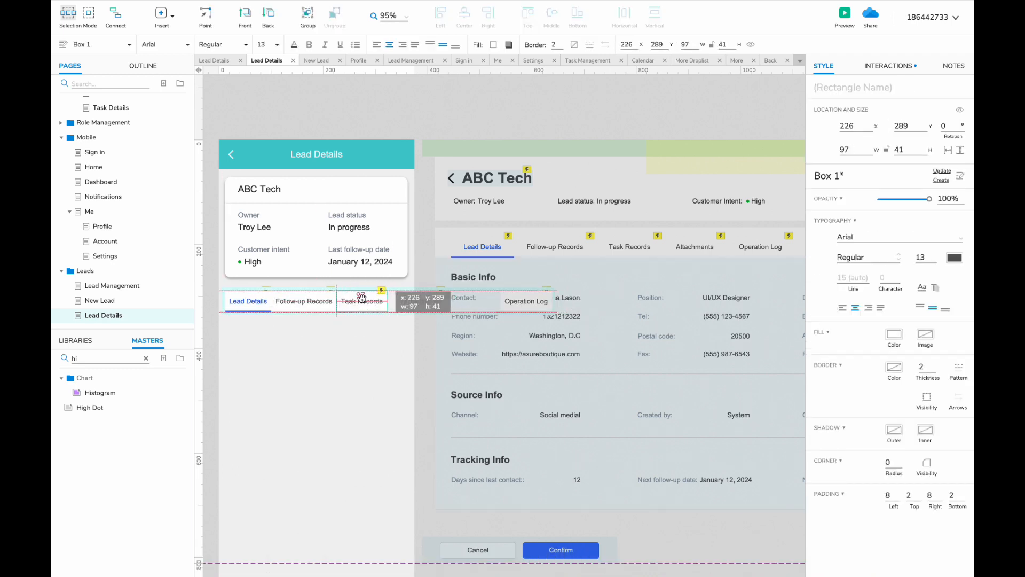
pyautogui.moveTo(516, 306); pyautogui.dragTo(415, 301)
# - Convert the tab row into a dynamic panel that scrolls horizontally
pyautogui.rightClick(330, 299)
pyautogui.click(377, 538)
pyautogui.rightClick(396, 301)
pyautogui.moveTo(427, 396)
pyautogui.click(578, 431)
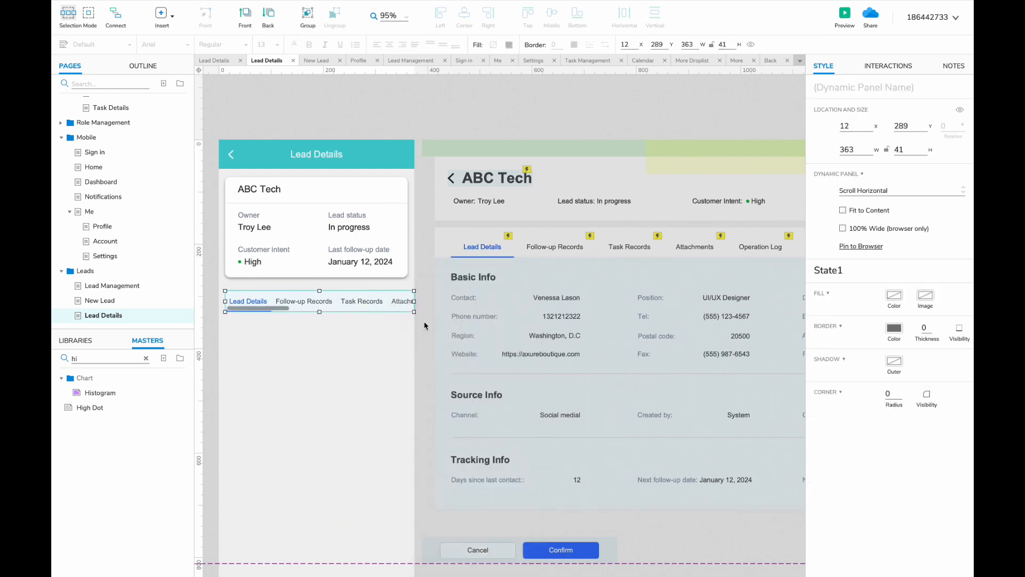
pyautogui.moveTo(319, 312); pyautogui.dragTo(320, 317)
# - Add Hot Spots over the tabs inside the panel, sized to the 41 bar height
pyautogui.doubleClick(396, 310)
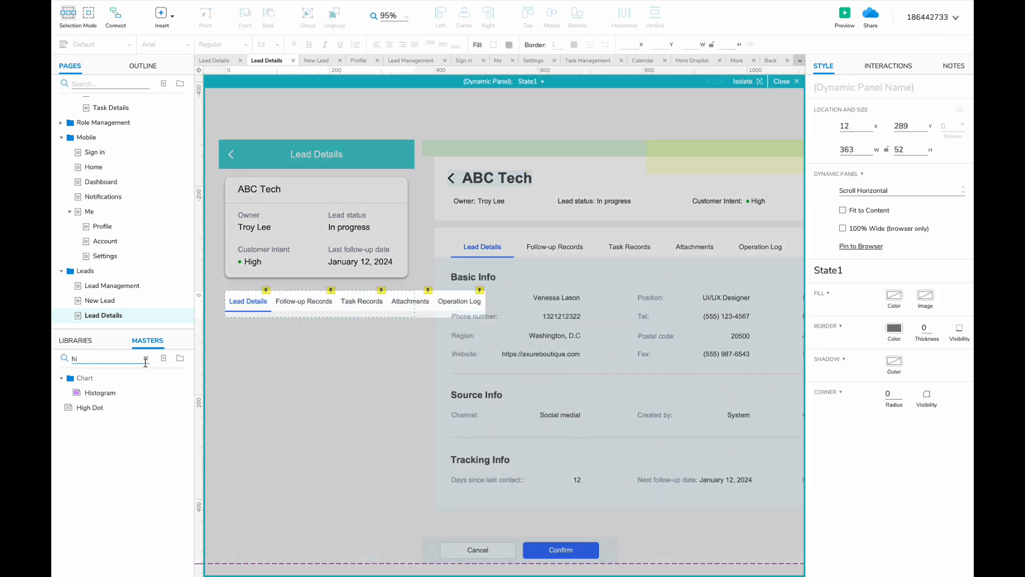
pyautogui.click(76, 340)
pyautogui.moveTo(121, 488); pyautogui.dragTo(482, 289)
pyautogui.moveTo(512, 341); pyautogui.dragTo(511, 311)
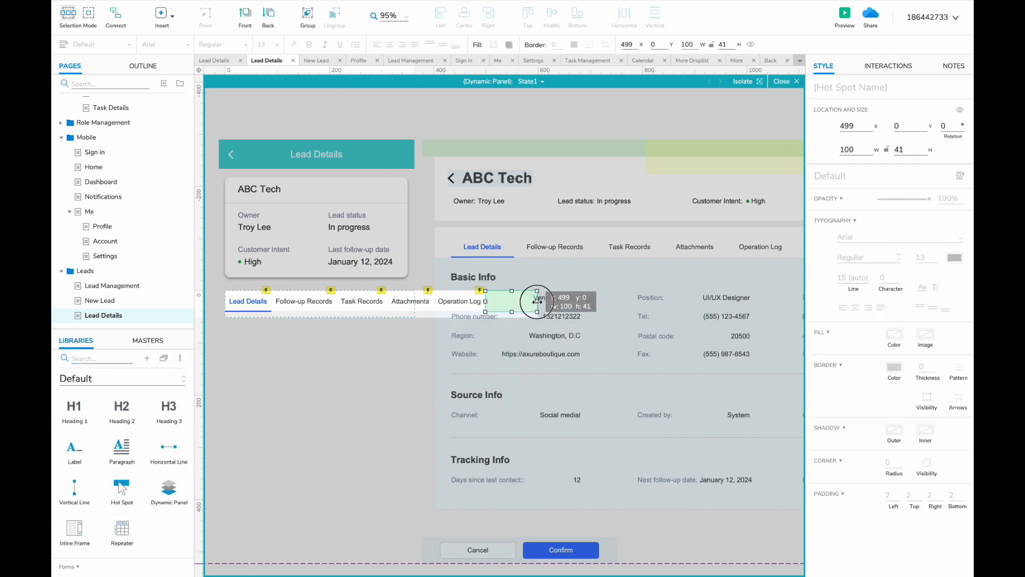
pyautogui.doubleClick(382, 368)
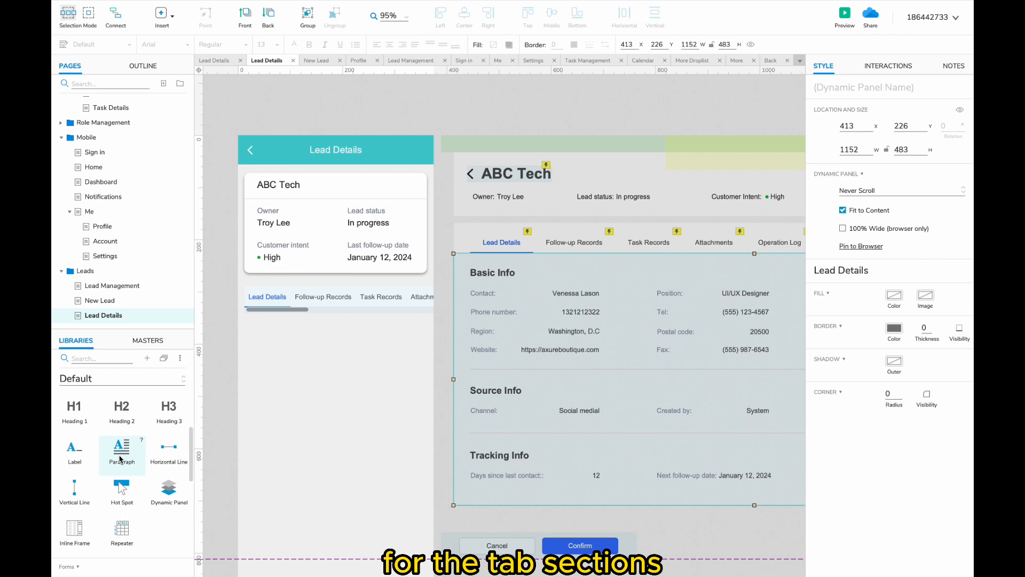
# - Place a box under the mobile tabs and stretch it to 387x523, full width and height
pyautogui.scroll(3, 120, 459)
pyautogui.moveTo(122, 419); pyautogui.dragTo(241, 314)
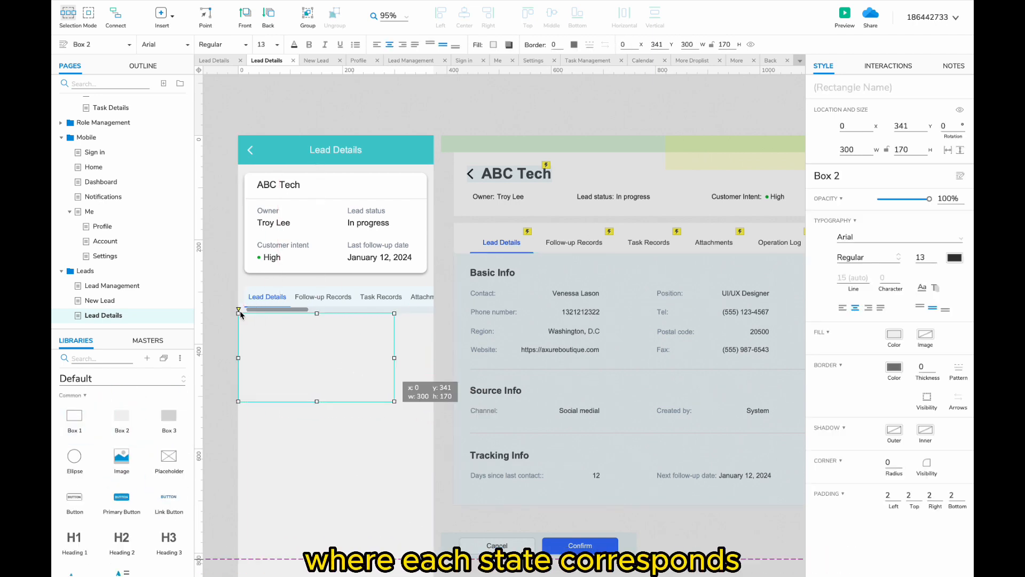
pyautogui.moveTo(262, 351); pyautogui.dragTo(262, 324)
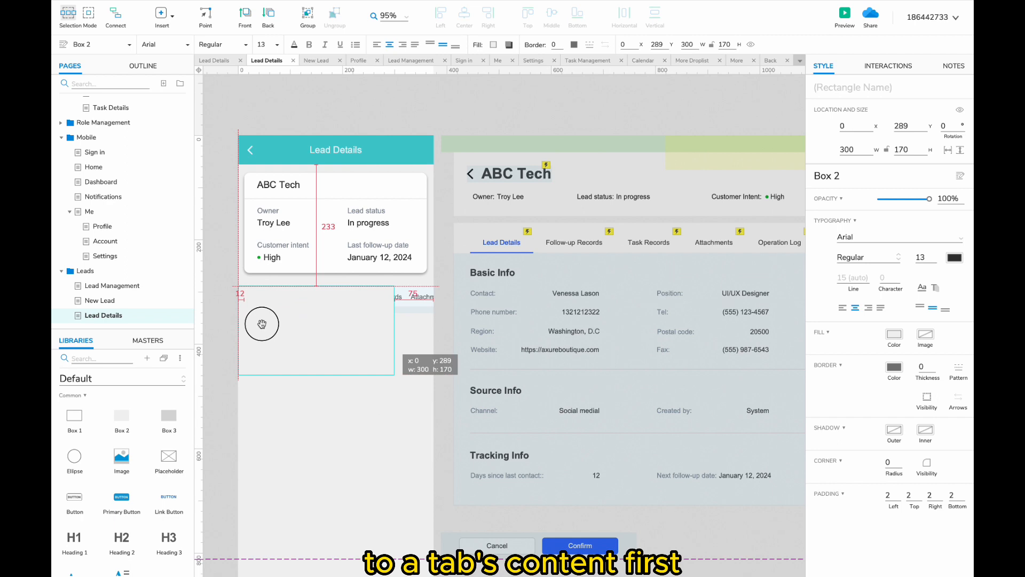
pyautogui.moveTo(317, 374); pyautogui.dragTo(316, 555)
pyautogui.moveTo(394, 419); pyautogui.dragTo(437, 423)
# - Convert the content box into a dynamic panel with a white fill
pyautogui.rightClick(320, 375)
pyautogui.click(373, 428)
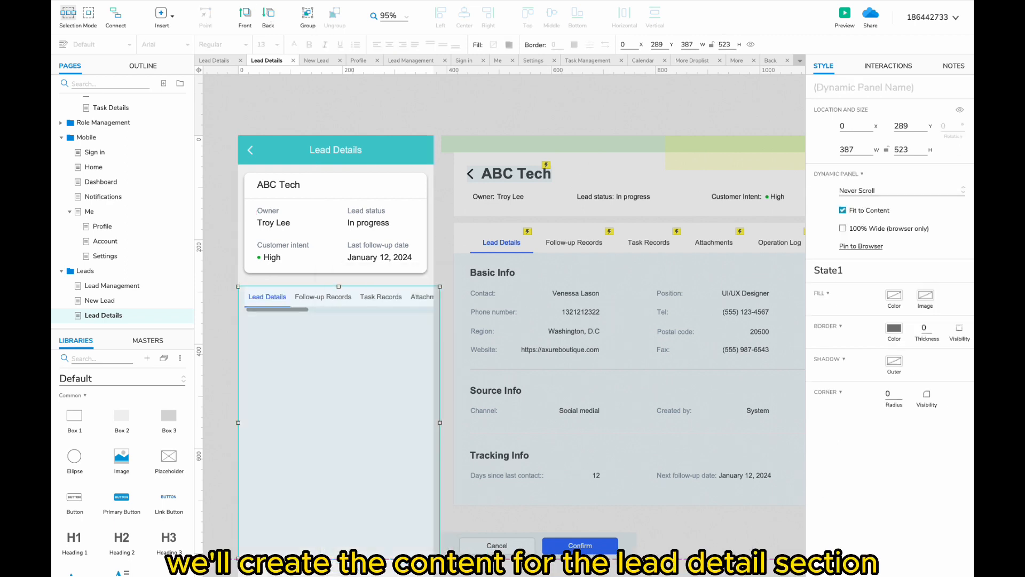
pyautogui.doubleClick(373, 416)
pyautogui.click(493, 45)
pyautogui.click(609, 129)
# - Copy the Basic Info heading and first field row from the desktop panel into the mobile panel
pyautogui.doubleClick(443, 258)
pyautogui.doubleClick(494, 285)
pyautogui.click(463, 281)
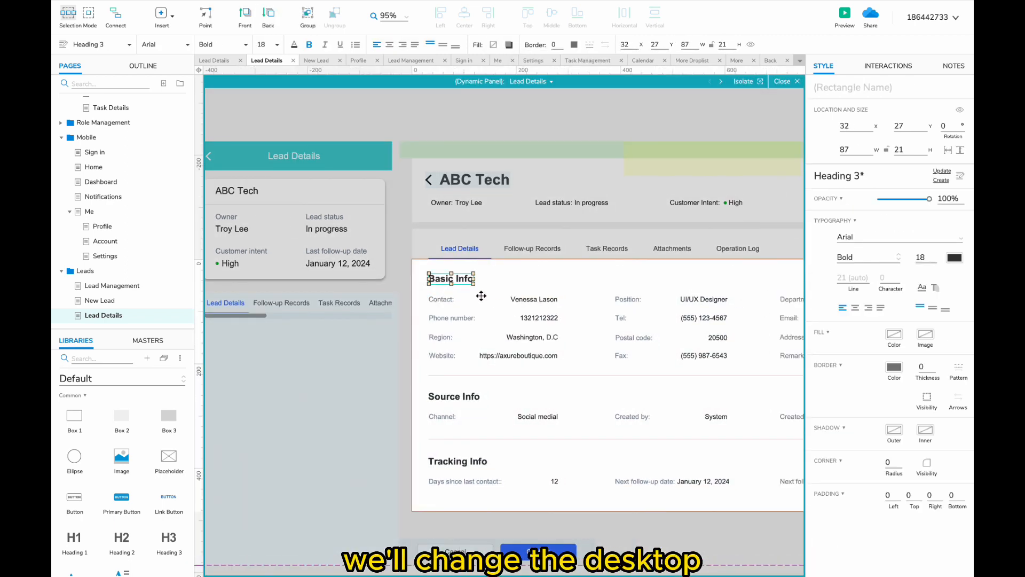
pyautogui.scroll(-1, 480, 295)
pyautogui.moveTo(769, 270); pyautogui.dragTo(431, 312)
pyautogui.hotkey('ctrl', 'c')
pyautogui.doubleClick(401, 315)
pyautogui.hotkey('ctrl', 'v')
pyautogui.moveTo(327, 307); pyautogui.dragTo(318, 322)
pyautogui.click(294, 349)
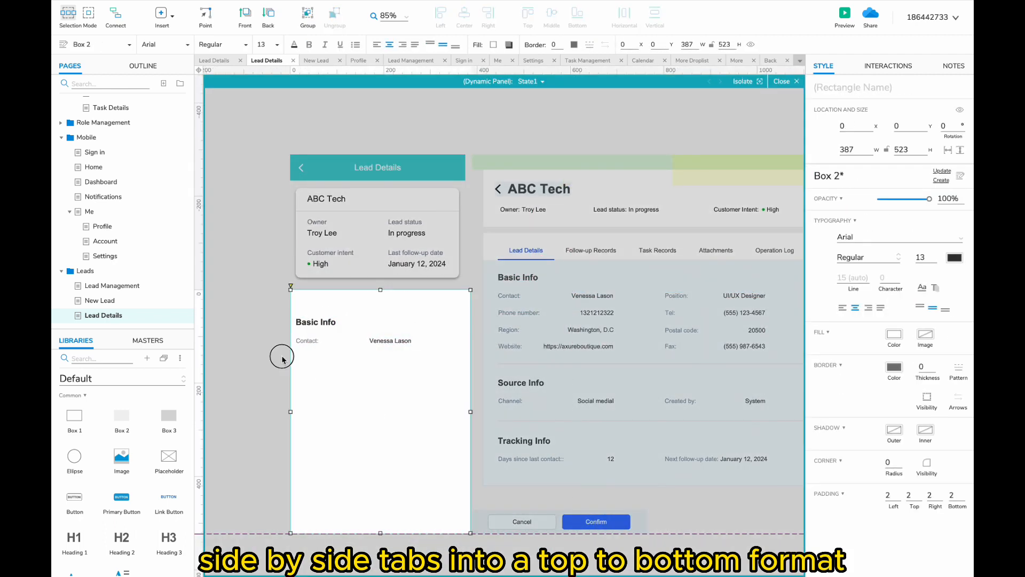
pyautogui.doubleClick(282, 359)
# - Duplicate the Contact pair into the right column as 'Phone number:'
pyautogui.doubleClick(315, 324)
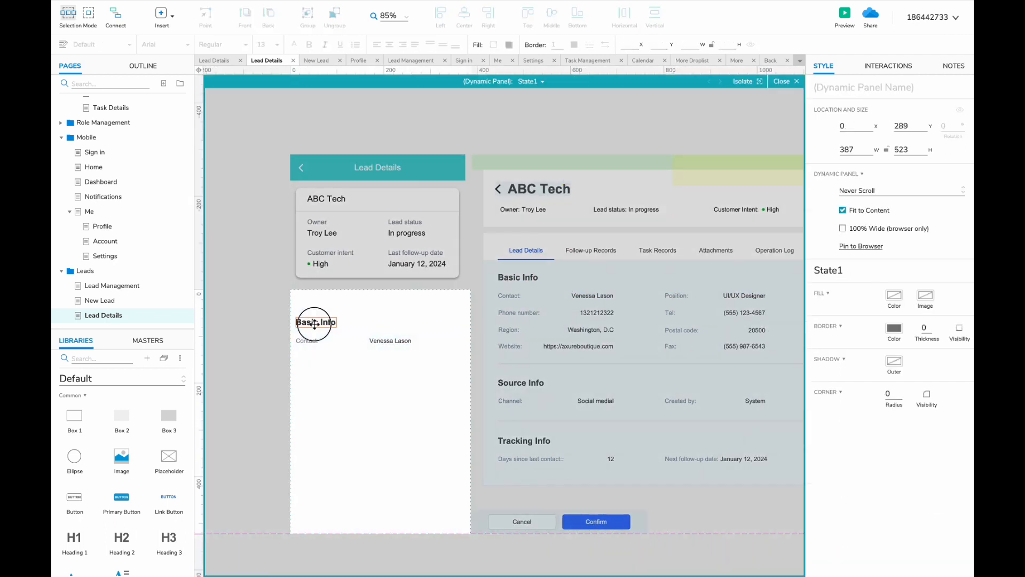
pyautogui.click(309, 342)
pyautogui.hscroll(3, 307, 344)
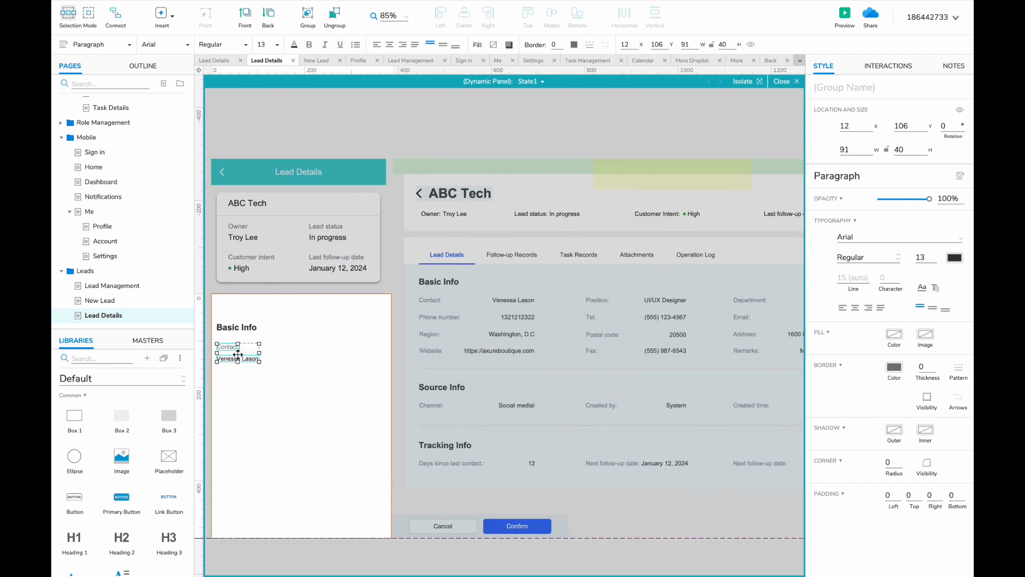
pyautogui.doubleClick(322, 346)
pyautogui.moveTo(237, 354); pyautogui.dragTo(332, 346)
pyautogui.write('Phone number:')
pyautogui.keyDown('shift'); pyautogui.click(231, 346); pyautogui.keyUp('shift')
# - Copy the first row below and relabel it as Region and Website
pyautogui.moveTo(231, 347); pyautogui.dragTo(235, 380)
pyautogui.doubleClick(235, 377)
pyautogui.write('Region')
pyautogui.hscroll(-1, 338, 379)
pyautogui.doubleClick(362, 377)
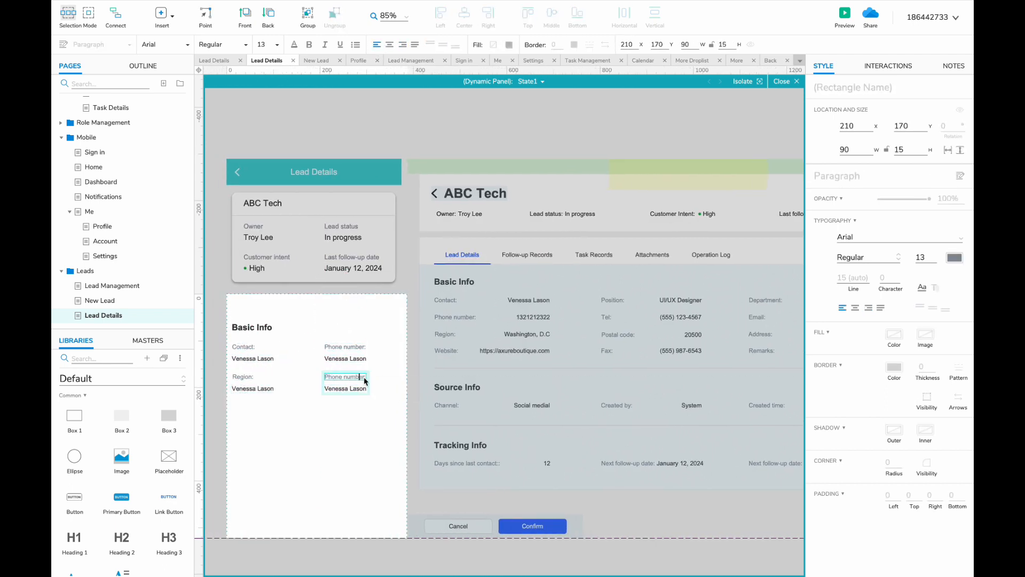
pyautogui.click(252, 382)
# - Add a third row with 'Position:' and the value 'UI/UX Designer'
pyautogui.keyDown('shift'); pyautogui.click(253, 353); pyautogui.keyUp('shift')
pyautogui.scroll(-2, 295, 414)
pyautogui.click(295, 415)
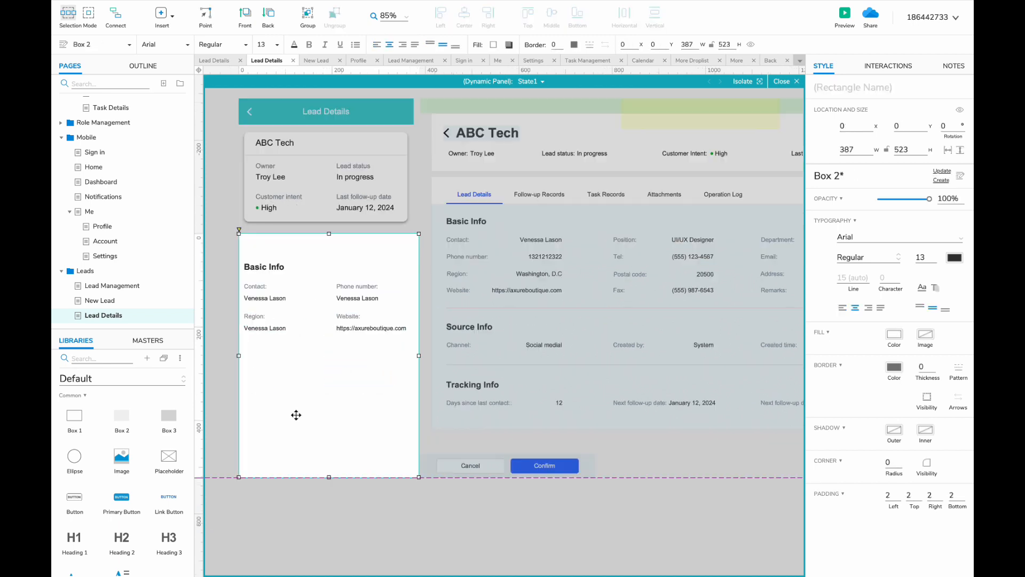
pyautogui.click(350, 321)
pyautogui.keyDown('shift'); pyautogui.click(252, 318); pyautogui.keyUp('shift')
pyautogui.moveTo(252, 317); pyautogui.dragTo(251, 346)
pyautogui.doubleClick(251, 347)
pyautogui.write('Position:')
pyautogui.click(257, 359)
pyautogui.write('UI/UX')
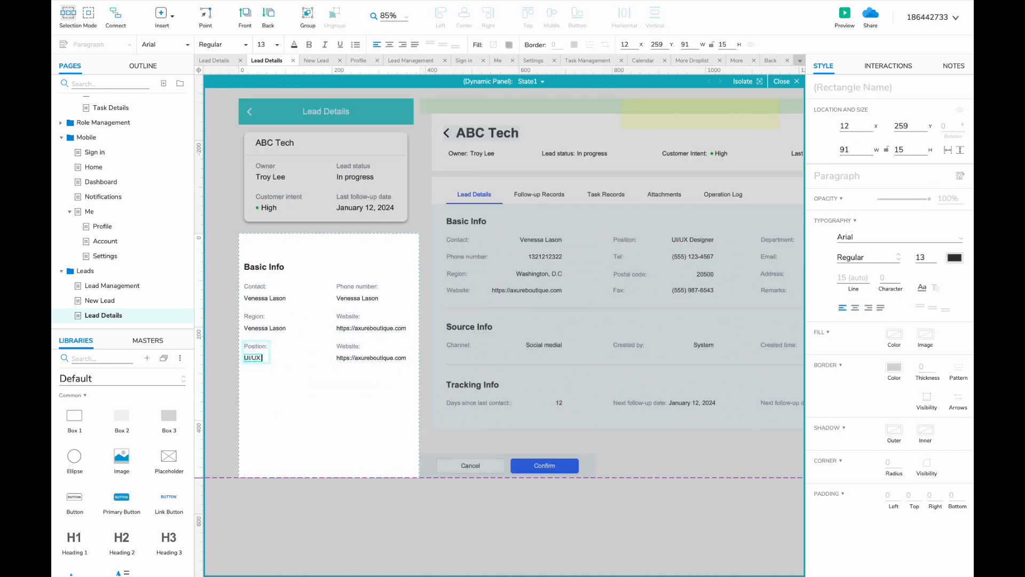
pyautogui.write(' Designer')
# - Fill in the Department field beside Position
pyautogui.click(348, 347)
pyautogui.doubleClick(347, 346)
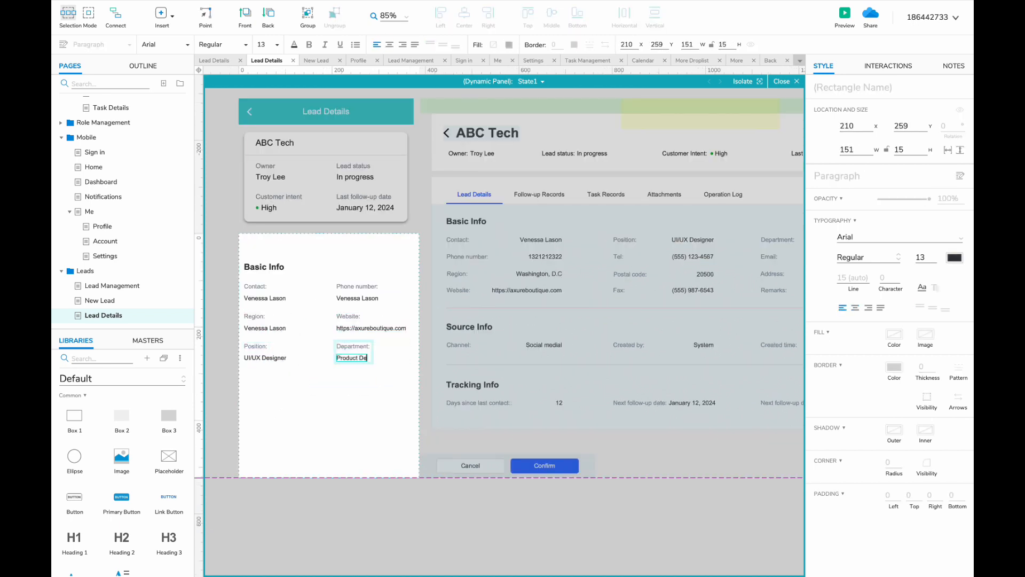
pyautogui.write('sign')
pyautogui.click(261, 347)
# - Add a Tel and Email row with a sample phone number and e-mail address
pyautogui.keyDown('shift'); pyautogui.click(339, 347); pyautogui.keyUp('shift')
pyautogui.moveTo(251, 347); pyautogui.dragTo(251, 377)
pyautogui.doubleClick(236, 372)
pyautogui.write('Tel:')
pyautogui.doubleClick(235, 383)
pyautogui.write('()')
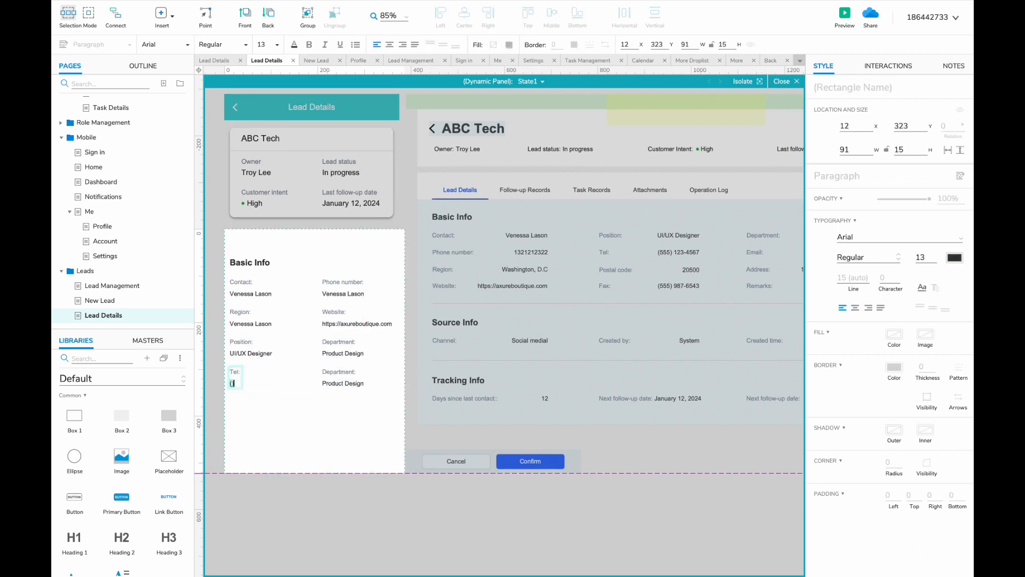
pyautogui.write('-4567')
pyautogui.doubleClick(337, 372)
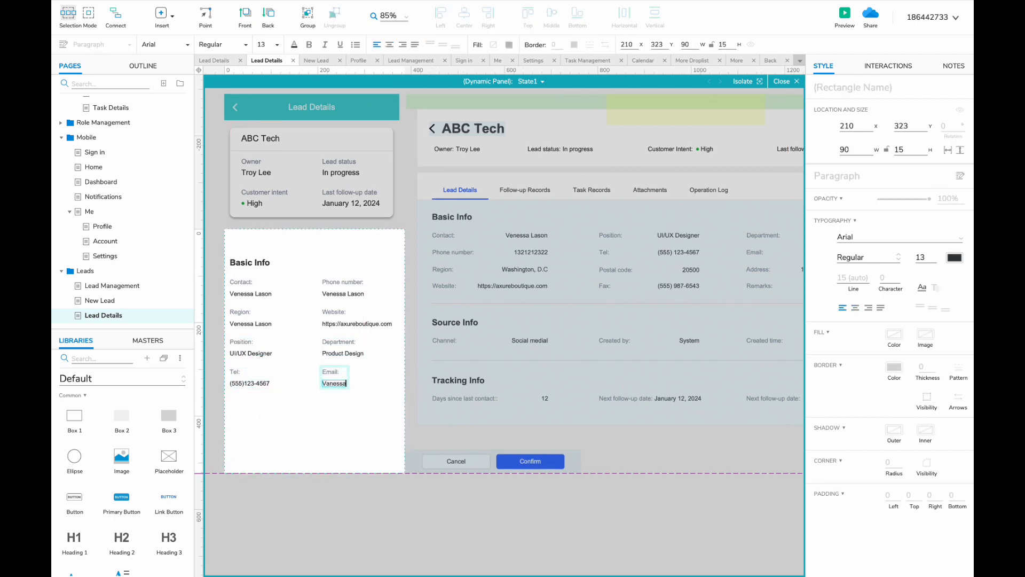
pyautogui.write('@abc.com')
pyautogui.click(288, 380)
# - Add a Postal code and Address row below Tel and Email
pyautogui.click(236, 373)
pyautogui.keyDown('shift'); pyautogui.click(334, 374); pyautogui.keyUp('shift')
pyautogui.moveTo(238, 373); pyautogui.dragTo(237, 402)
pyautogui.scroll(3, 235, 401)
pyautogui.doubleClick(235, 400)
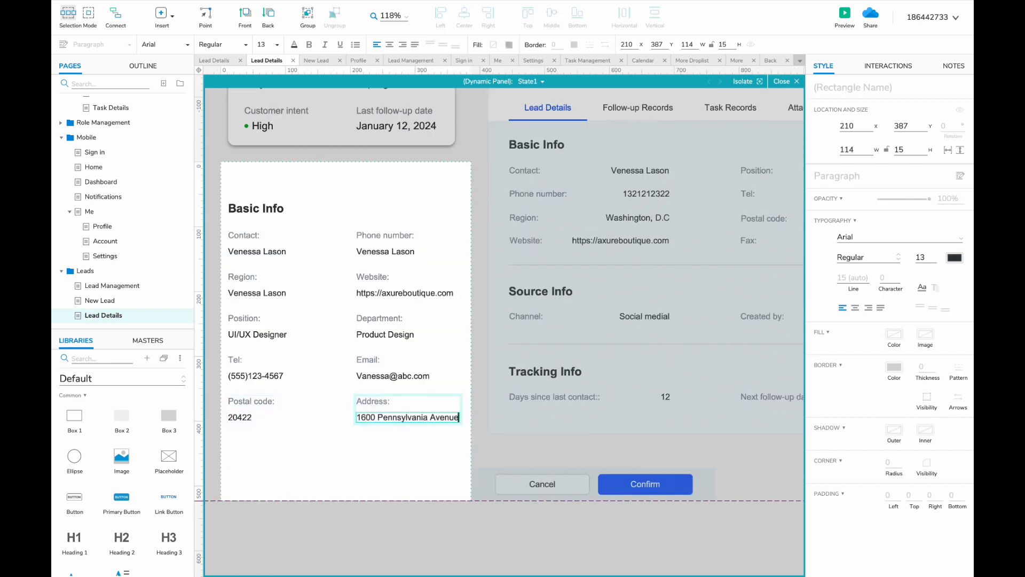
pyautogui.write('NW')
pyautogui.click(251, 401)
# - Add a Fax label and a Remarks value ending 'for a product demo.'
pyautogui.keyDown('shift'); pyautogui.click(371, 403); pyautogui.keyUp('shift')
pyautogui.moveTo(370, 403); pyautogui.dragTo(371, 450)
pyautogui.doubleClick(245, 450)
pyautogui.write('Fax:')
pyautogui.doubleClick(255, 375)
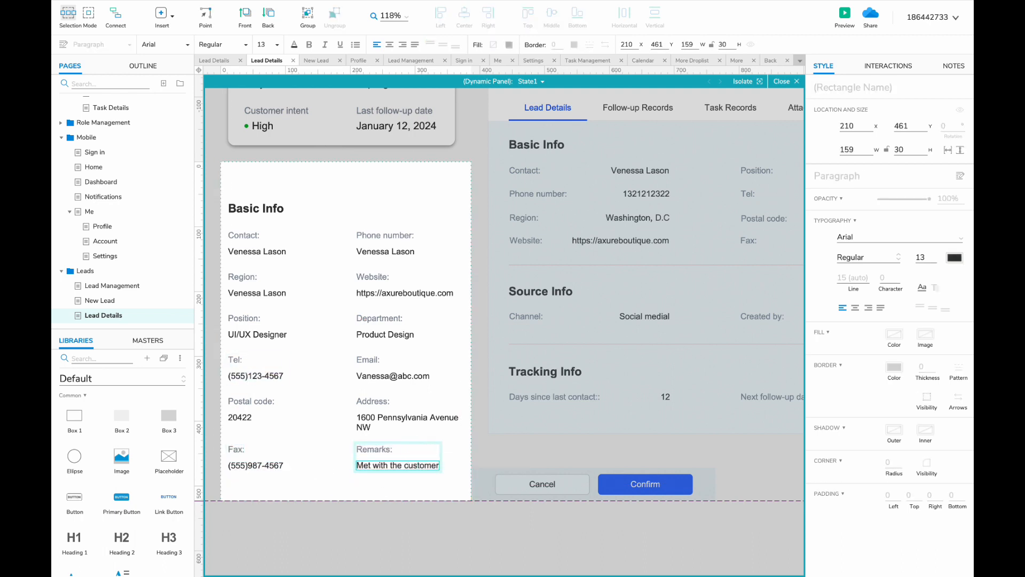
pyautogui.write('for a product demo.')
# - Lengthen the white background box to cover all Basic Info rows
pyautogui.moveTo(514, 468); pyautogui.dragTo(457, 467)
pyautogui.scroll(-4, 458, 515)
pyautogui.click(355, 397)
pyautogui.moveTo(352, 407); pyautogui.dragTo(354, 537)
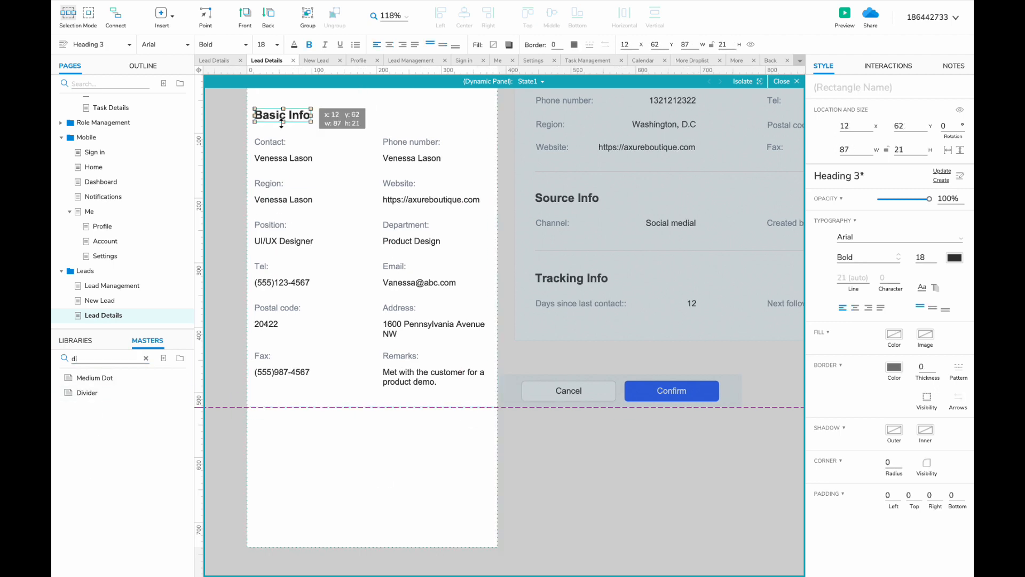
# - Create a Source Info section with Channel 'Social media' and a 'System' value
pyautogui.moveTo(277, 115); pyautogui.dragTo(277, 425)
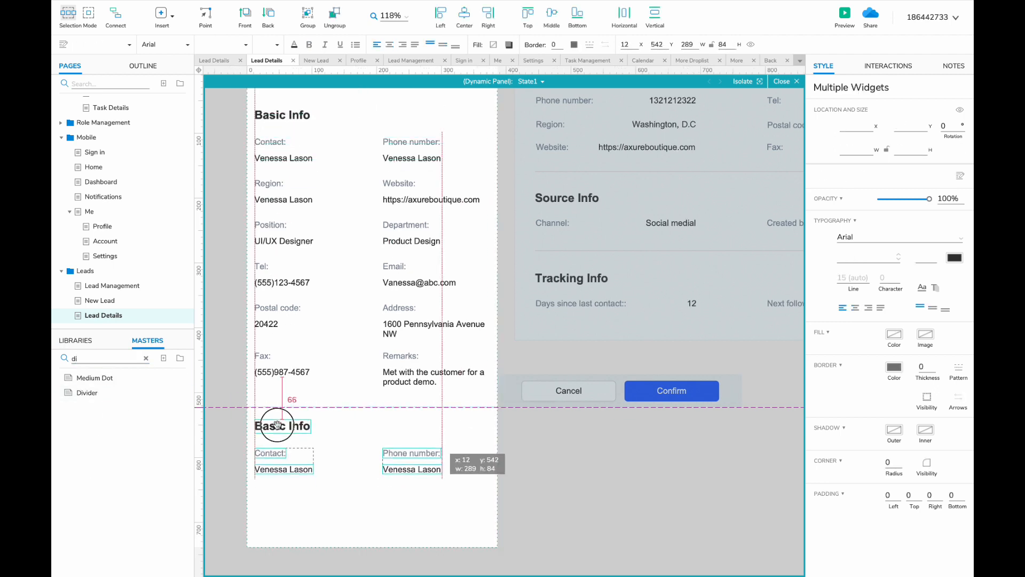
pyautogui.doubleClick(267, 425)
pyautogui.write('Source')
pyautogui.doubleClick(261, 451)
pyautogui.write('Cannel')
pyautogui.press('Left')
pyautogui.press('Left')
pyautogui.press('Left')
pyautogui.press('Left')
pyautogui.press('Left')
pyautogui.write('h')
pyautogui.doubleClick(266, 468)
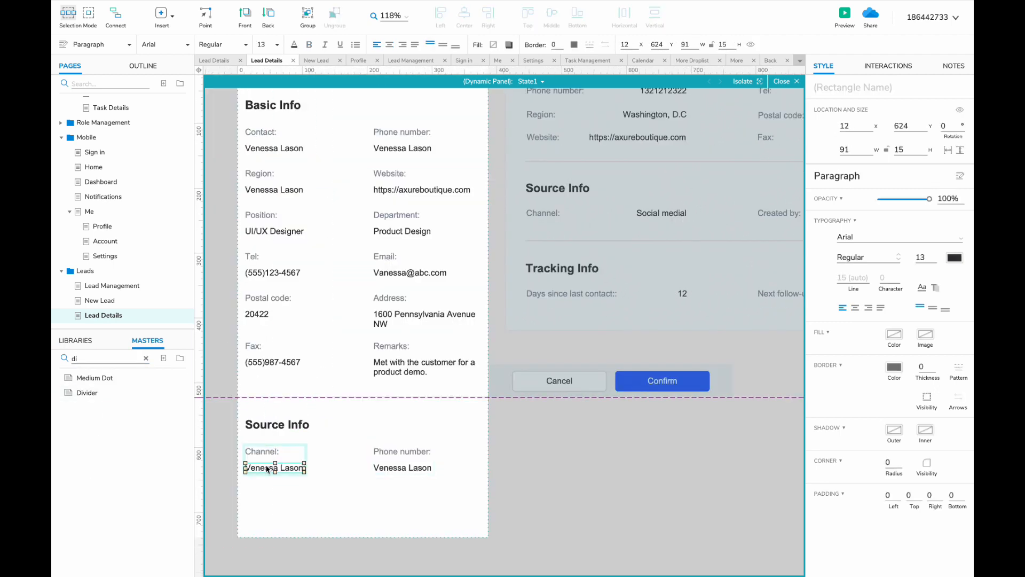
pyautogui.write('Social medial')
pyautogui.doubleClick(386, 467)
pyautogui.write('System')
pyautogui.click(328, 435)
# - Add a 'Created January 12, 2024' field under Source Info
pyautogui.scroll(-2, 327, 434)
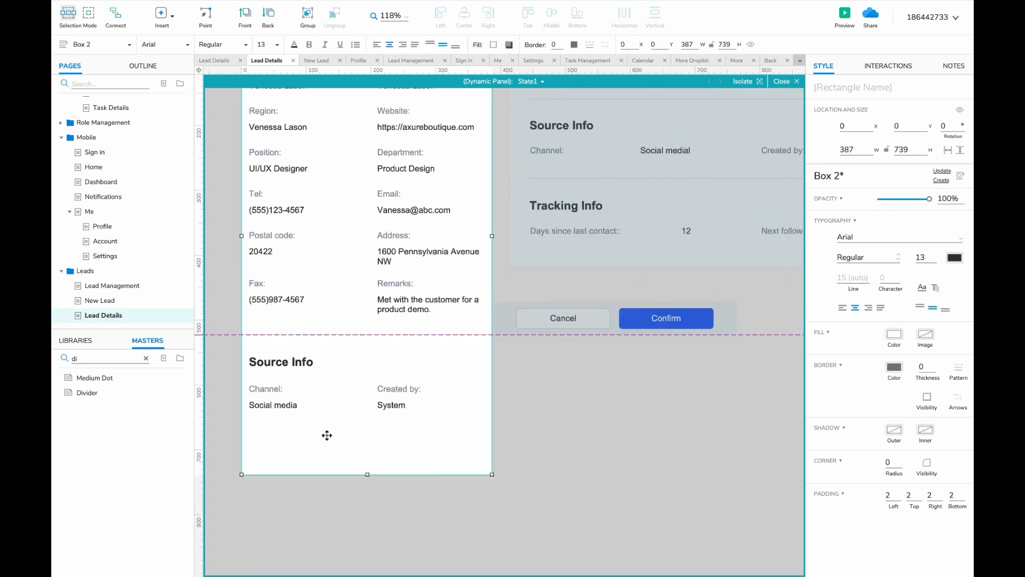
pyautogui.moveTo(266, 388); pyautogui.dragTo(266, 428)
pyautogui.doubleClick(265, 428)
pyautogui.write('Created January 12, 2024')
# - Lengthen the white box, add a divider, and copy the Source Info block below it
pyautogui.moveTo(373, 474); pyautogui.dragTo(373, 553)
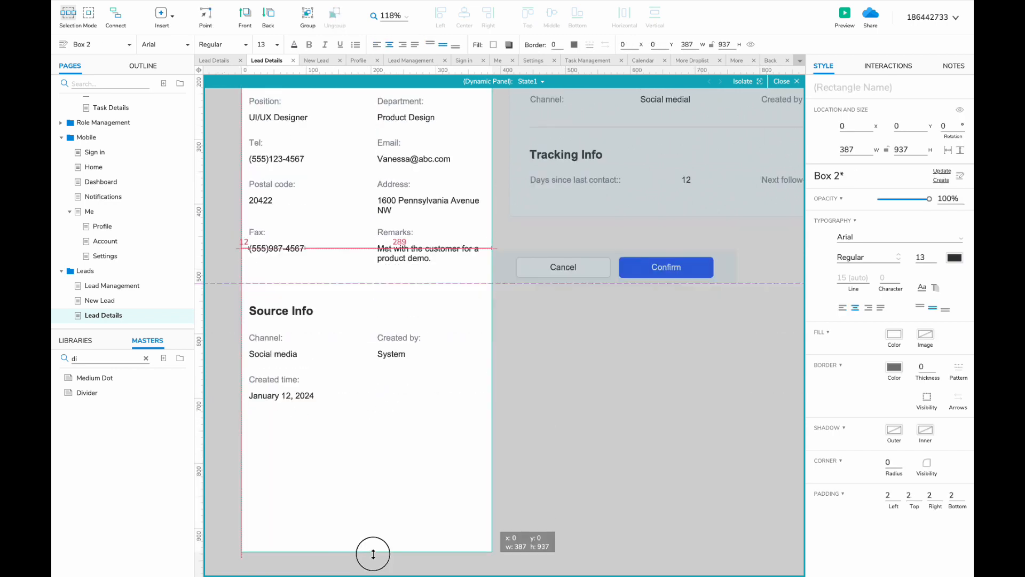
pyautogui.moveTo(295, 284); pyautogui.dragTo(295, 425)
pyautogui.click(279, 311)
pyautogui.keyDown('shift'); pyautogui.click(279, 338); pyautogui.keyUp('shift')
pyautogui.keyDown('shift'); pyautogui.click(398, 338); pyautogui.keyUp('shift')
pyautogui.moveTo(278, 310); pyautogui.dragTo(278, 445)
# - Relabel the copy as Tracking Info with 'Days since last contact: 12' and 'Next follow-up date:'
pyautogui.doubleClick(279, 445)
pyautogui.write('Tracking Info')
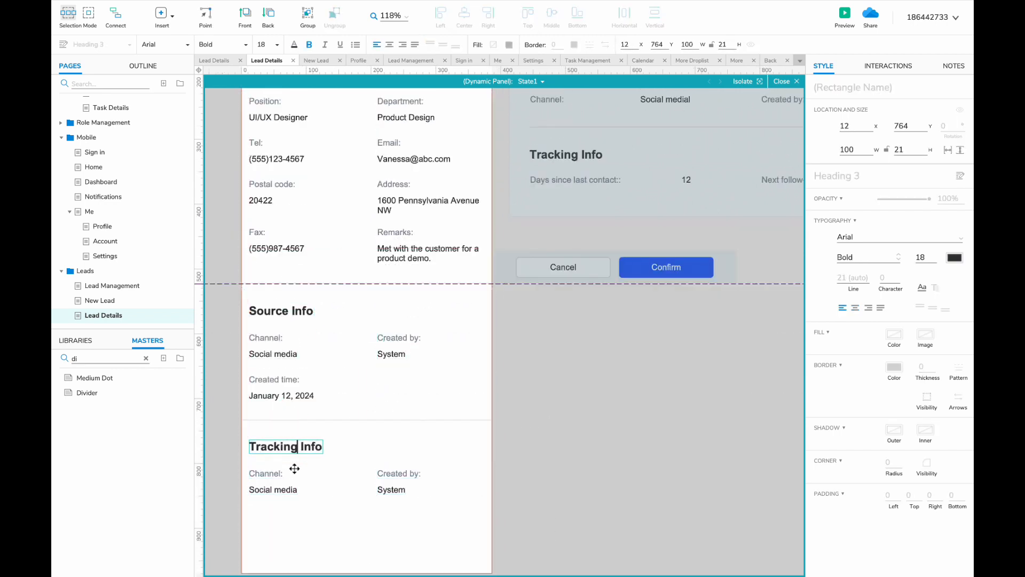
pyautogui.doubleClick(265, 473)
pyautogui.write('Days since last contact:')
pyautogui.doubleClick(273, 489)
pyautogui.write('12')
pyautogui.doubleClick(398, 473)
pyautogui.write('Next follow-up date:')
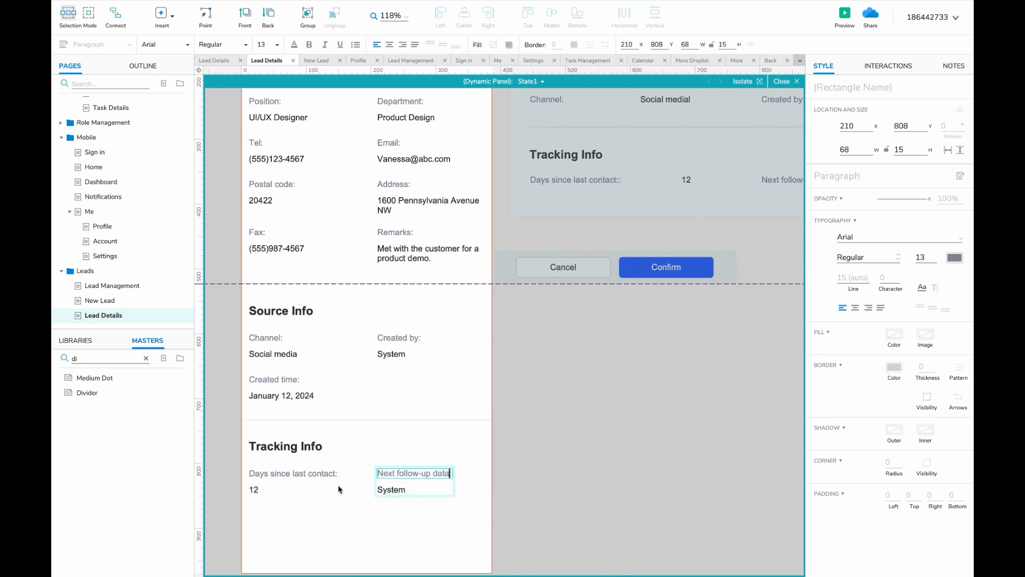
# - Add the copied date and separate 'Last follow-up date' and 'Next follow-up date' fields
pyautogui.doubleClick(281, 395)
pyautogui.press('super+c')
pyautogui.doubleClick(392, 489)
pyautogui.press('super+v')
pyautogui.scroll(-2, 290, 443)
pyautogui.click(290, 444)
pyautogui.doubleClick(380, 426)
pyautogui.write('Last')
pyautogui.moveTo(431, 461); pyautogui.dragTo(307, 506)
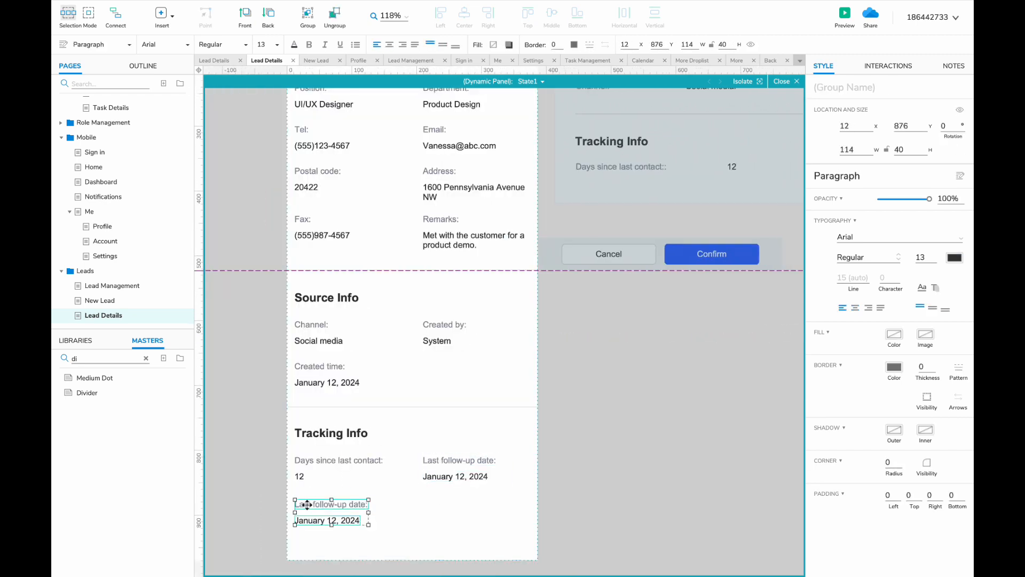
pyautogui.doubleClick(307, 504)
pyautogui.write('Next')
pyautogui.click(437, 529)
# - Exit and reopen the mobile content panel to review the finished sections
pyautogui.scroll(5, 438, 529)
pyautogui.doubleClick(562, 441)
pyautogui.scroll(2, 425, 319)
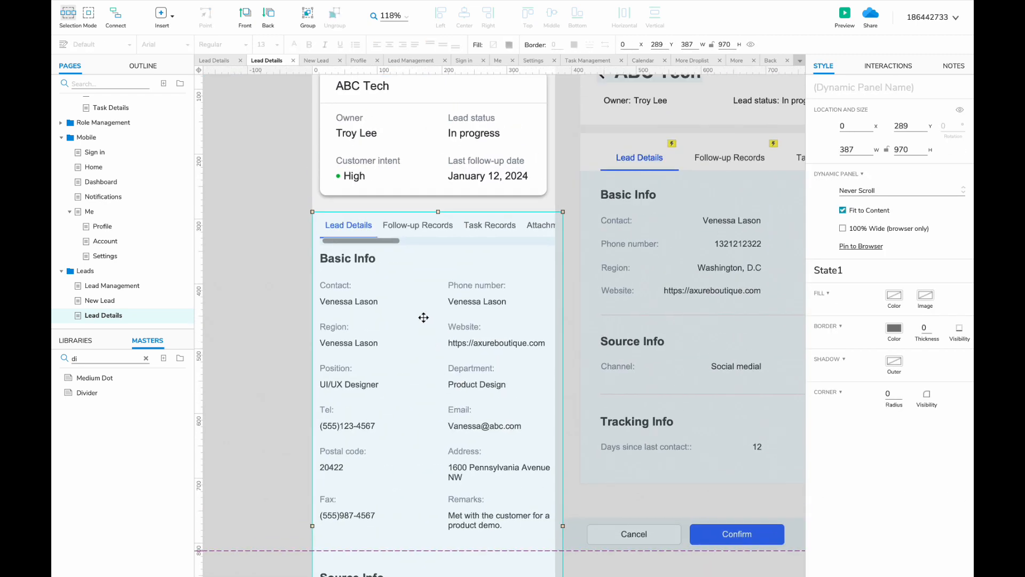
pyautogui.scroll(-4, 545, 476)
pyautogui.doubleClick(540, 403)
pyautogui.scroll(3, 539, 403)
pyautogui.click(568, 404)
pyautogui.scroll(-5, 569, 404)
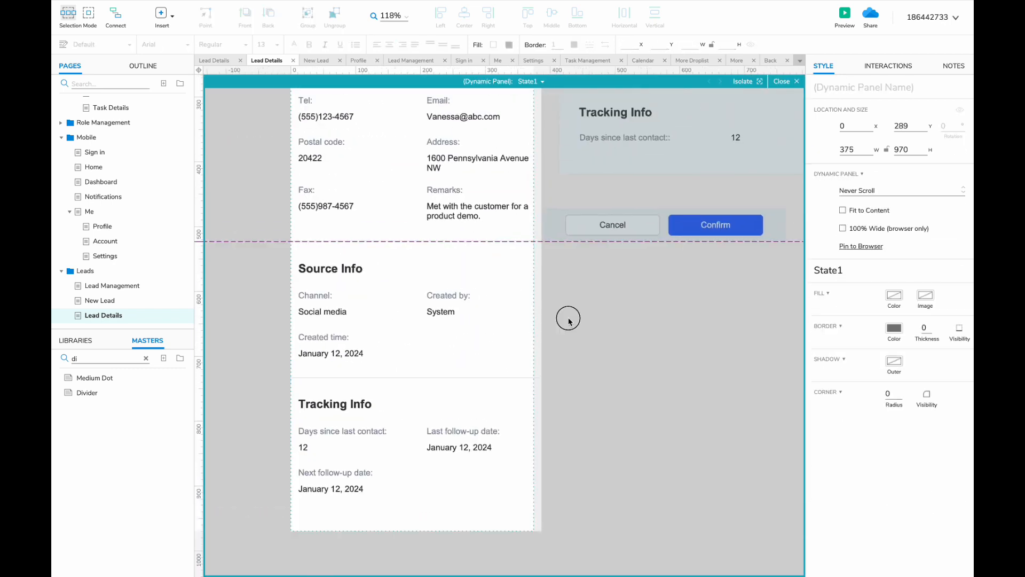
pyautogui.doubleClick(567, 321)
pyautogui.scroll(6, 288, 319)
pyautogui.doubleClick(374, 277)
pyautogui.scroll(-5, 555, 162)
# - Name the second panel state Follow-up and update its section heading to Follow-up Records
pyautogui.click(531, 404)
pyautogui.scroll(2, 534, 97)
pyautogui.click(534, 81)
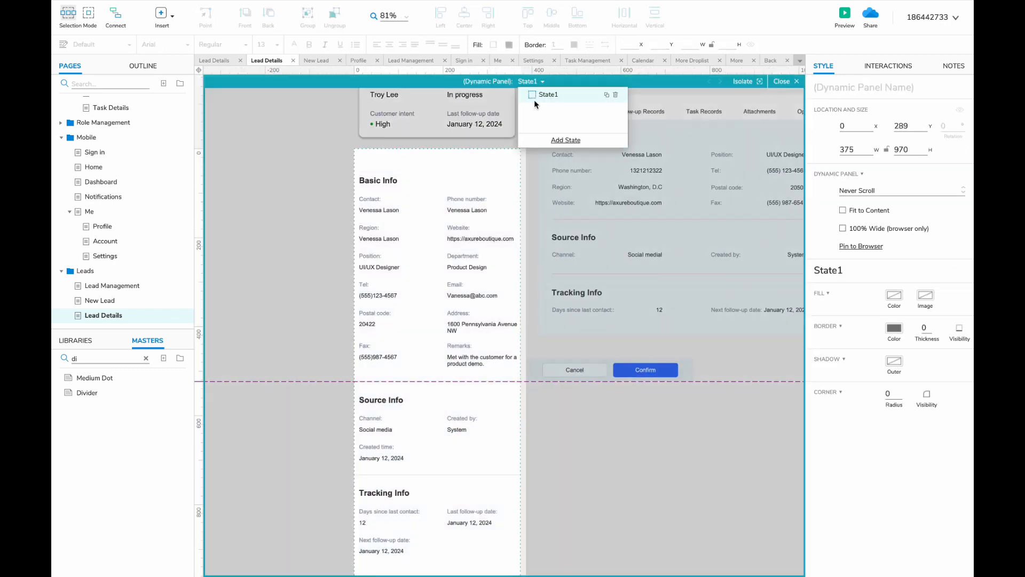
pyautogui.press('Return')
pyautogui.write('F')
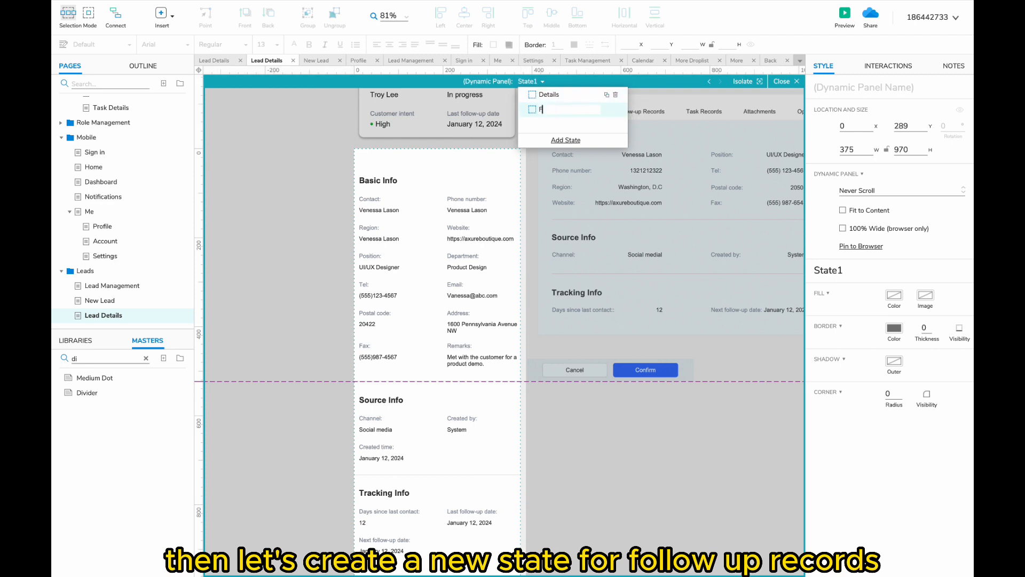
pyautogui.write('ollow-up Records')
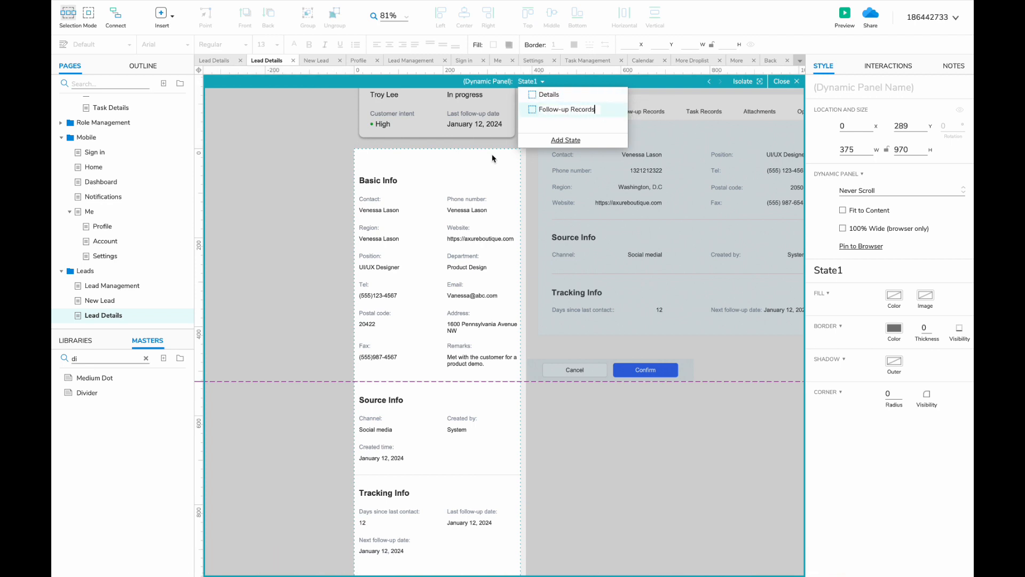
pyautogui.doubleClick(379, 181)
pyautogui.write('Follow')
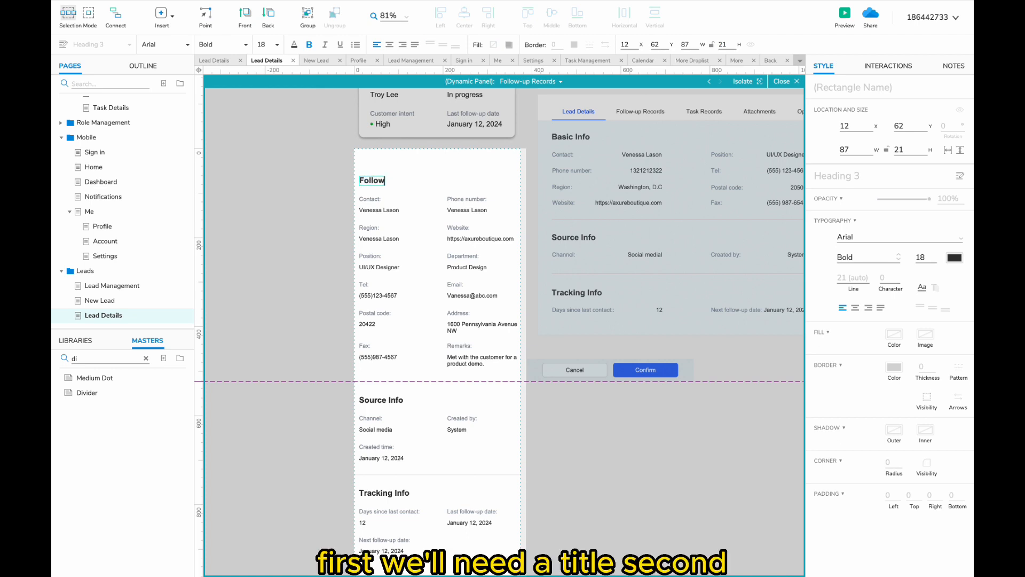
pyautogui.write('-up records')
# - Switch the desktop and mobile panels to Follow-up Records and delete the mobile state's copied widgets
pyautogui.doubleClick(645, 235)
pyautogui.click(530, 81)
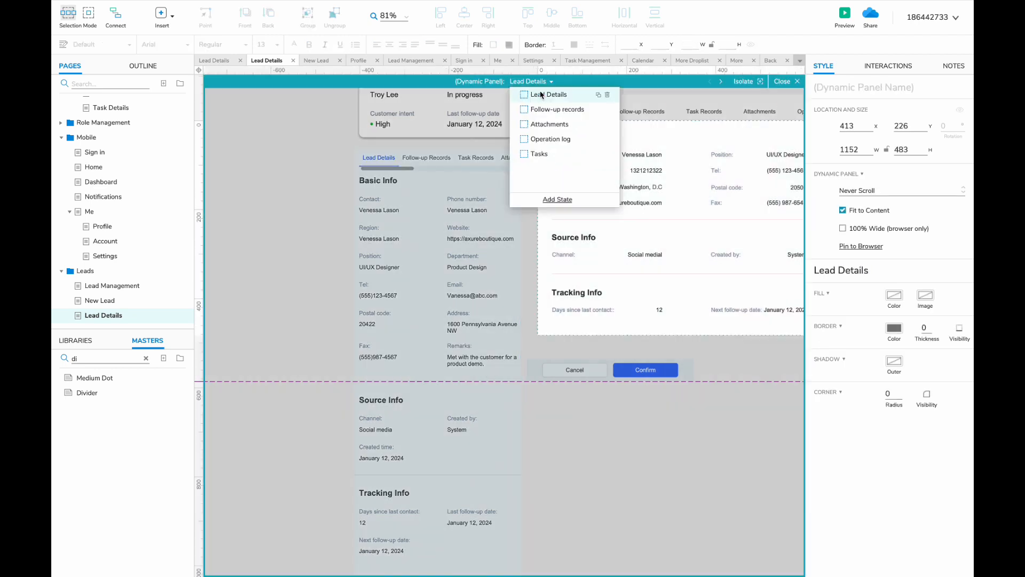
pyautogui.click(534, 110)
pyautogui.doubleClick(414, 323)
pyautogui.doubleClick(341, 233)
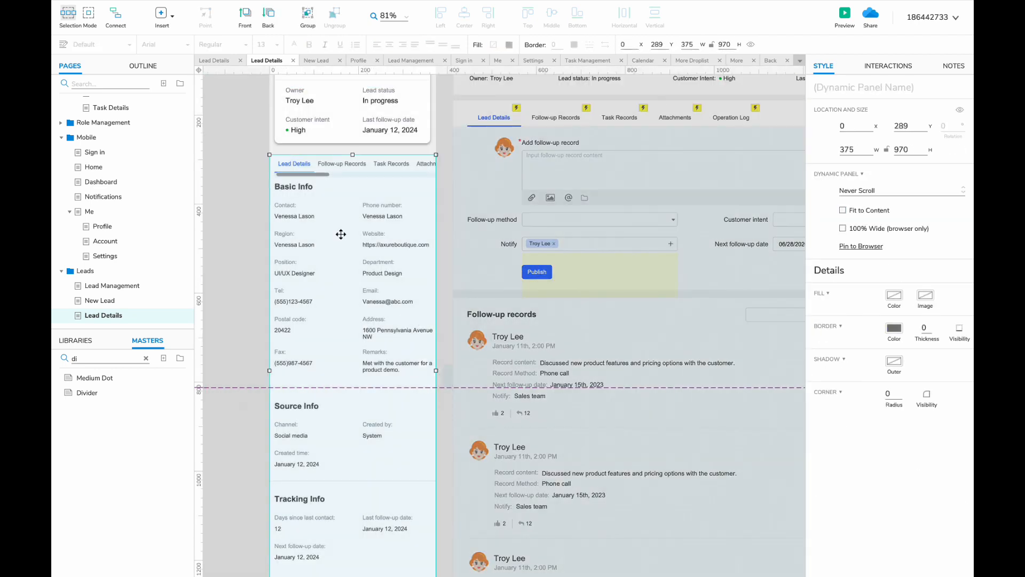
pyautogui.click(531, 82)
pyautogui.click(539, 110)
pyautogui.moveTo(251, 198); pyautogui.dragTo(447, 541)
pyautogui.press('Delete')
# - Copy the Publish button into the mobile state below the Follow-up Records heading
pyautogui.scroll(-3, 340, 495)
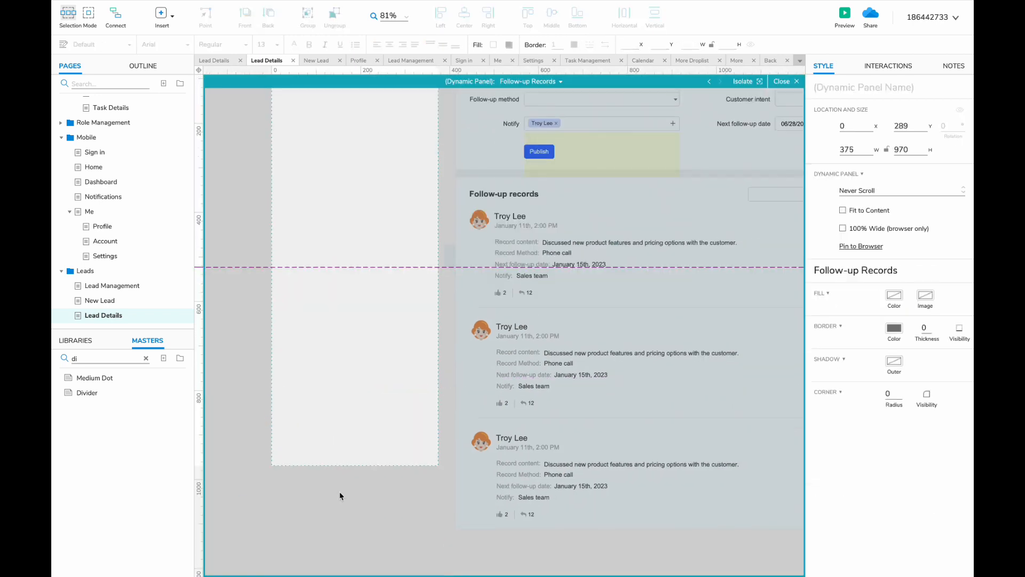
pyautogui.click(324, 421)
pyautogui.scroll(5, 325, 421)
pyautogui.press('Delete')
pyautogui.press('super+v')
pyautogui.moveTo(541, 406); pyautogui.dragTo(293, 343)
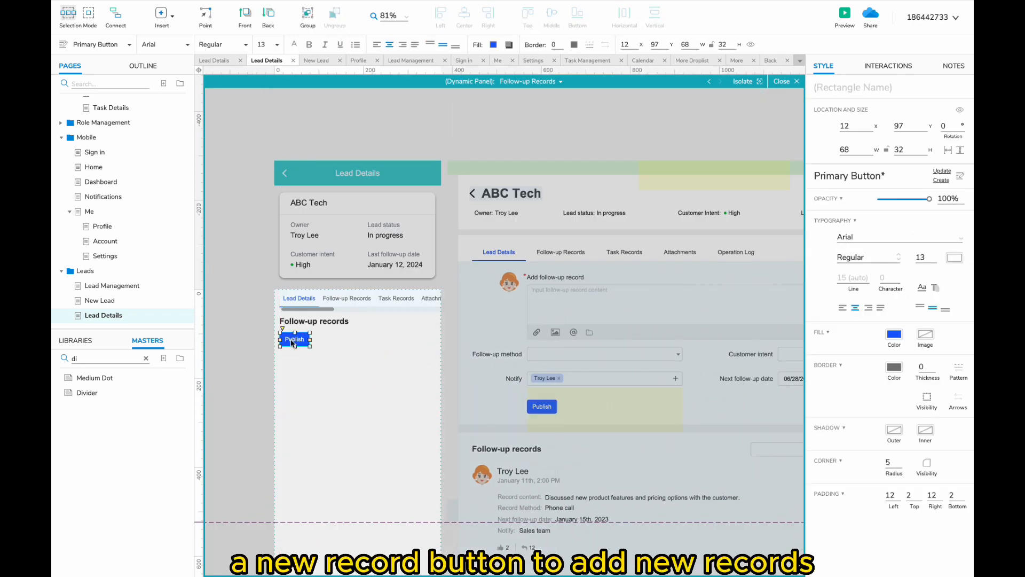
# - Copy the white background box from the Details state into Follow-up Records
pyautogui.click(531, 81)
pyautogui.click(539, 96)
pyautogui.press('super+c')
pyautogui.click(534, 81)
pyautogui.click(555, 110)
pyautogui.press('super+v')
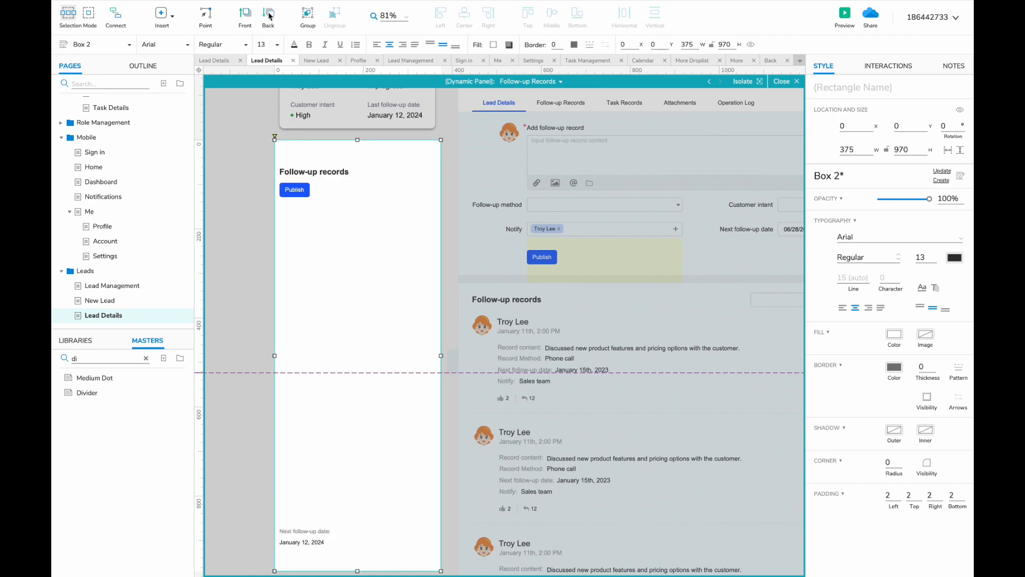
# - Place a white-outlined Add master icon inside the button with 35 left padding
pyautogui.doubleClick(294, 189)
pyautogui.click(118, 356)
pyautogui.write('add')
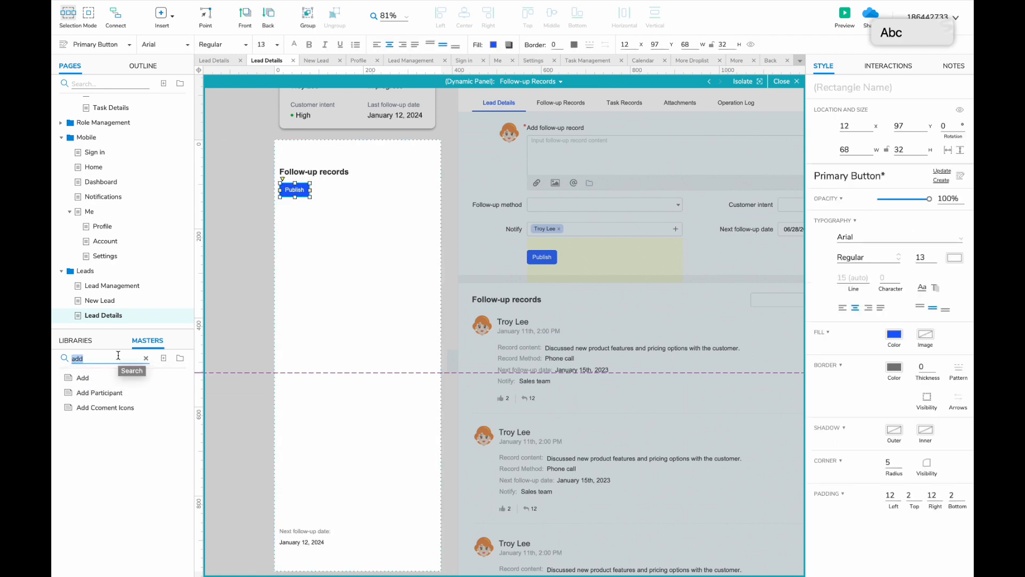
pyautogui.moveTo(113, 378); pyautogui.dragTo(345, 190)
pyautogui.write('35')
pyautogui.click(290, 190)
pyautogui.click(574, 44)
pyautogui.click(580, 128)
# - Relabel the button 'New Record' and align it to the left margin
pyautogui.scroll(3, 285, 174)
pyautogui.doubleClick(315, 195)
pyautogui.write('New Record')
pyautogui.click(329, 229)
# - Copy a follow-up record group from the desktop panel and place it below New Record
pyautogui.hscroll(2, 533, 339)
pyautogui.doubleClick(533, 339)
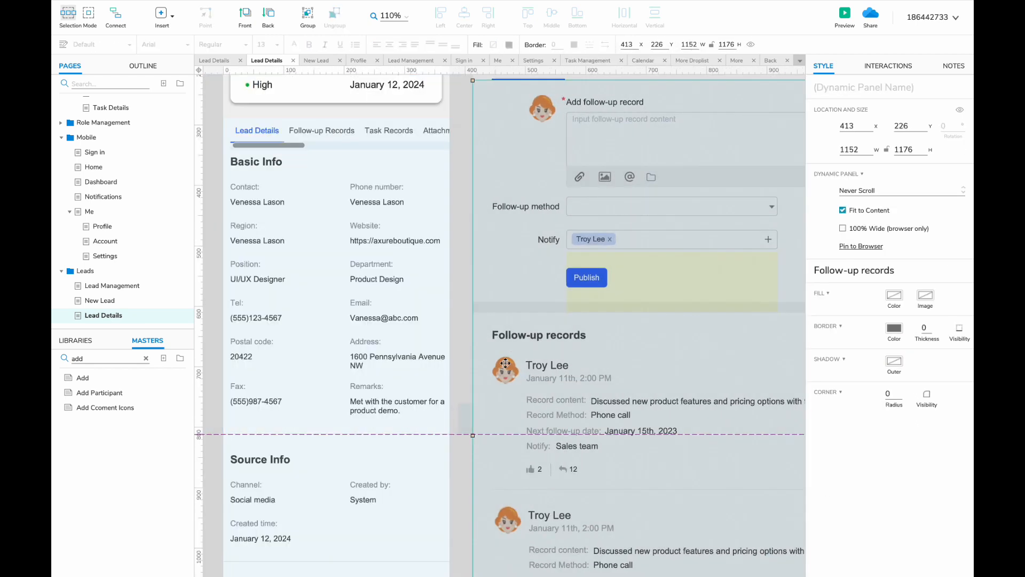
pyautogui.hscroll(3, 459, 367)
pyautogui.doubleClick(452, 390)
pyautogui.hotkey('ctrl', 'c')
pyautogui.hscroll(-6, 427, 342)
pyautogui.doubleClick(399, 294)
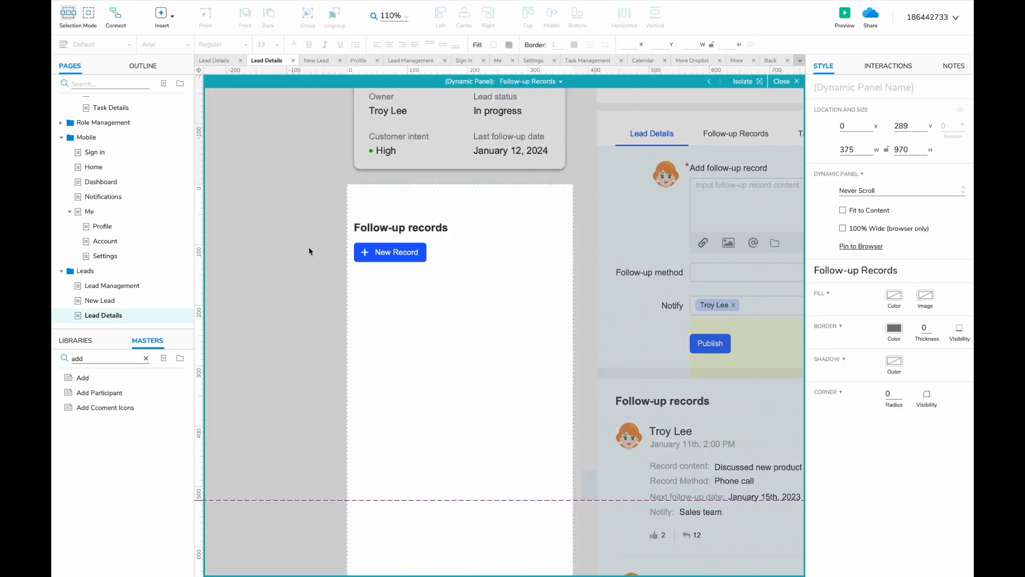
pyautogui.hotkey('ctrl', 'v')
pyautogui.moveTo(426, 401); pyautogui.dragTo(344, 255)
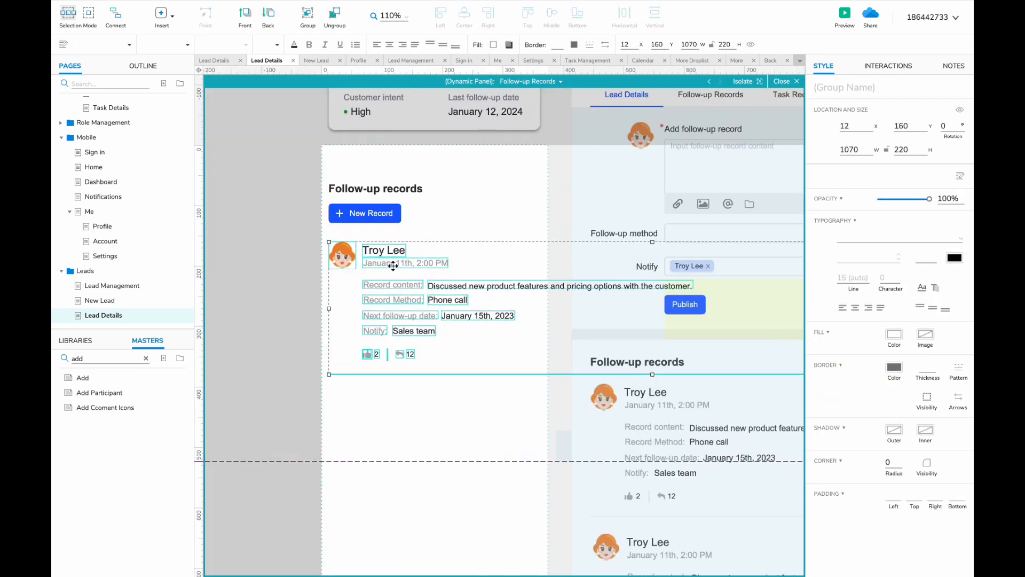
# - Set the record content text to font size 12 and narrow it so it wraps
pyautogui.click(391, 264)
pyautogui.click(389, 273)
pyautogui.hscroll(2, 375, 302)
pyautogui.click(319, 286)
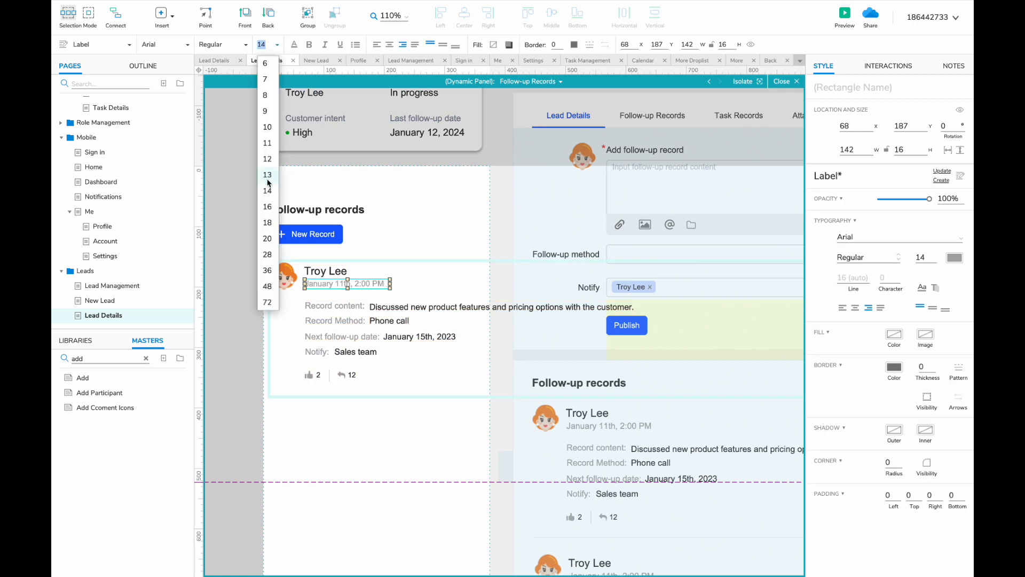
pyautogui.doubleClick(335, 309)
pyautogui.moveTo(338, 309); pyautogui.dragTo(286, 308)
pyautogui.hotkey('ctrl', 'shift', ',')
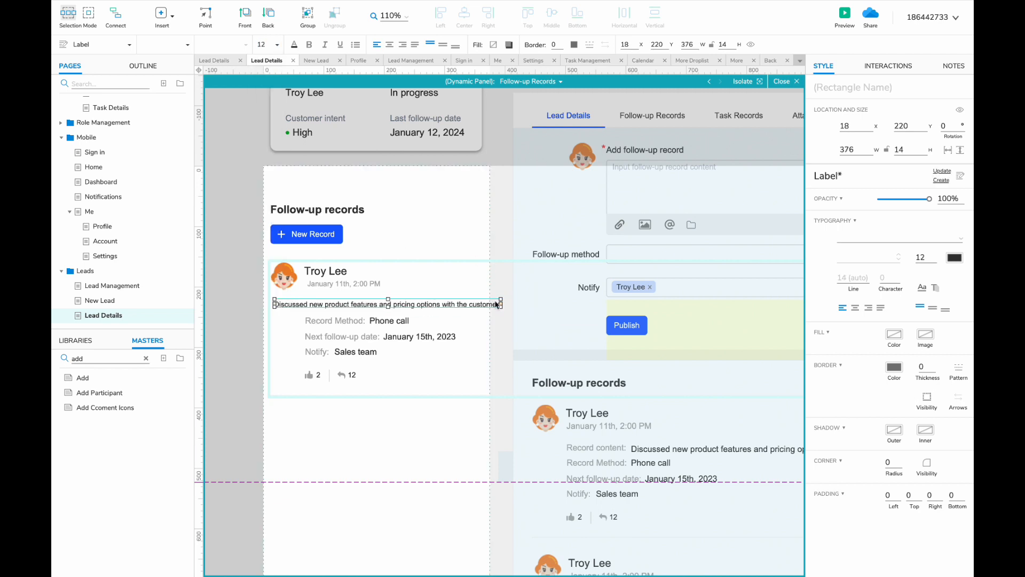
pyautogui.moveTo(539, 304); pyautogui.dragTo(480, 303)
# - Move Record Method and Phone call below the record text and regroup the next follow-up labels
pyautogui.click(355, 323)
pyautogui.scroll(-1, 361, 327)
pyautogui.click(361, 376)
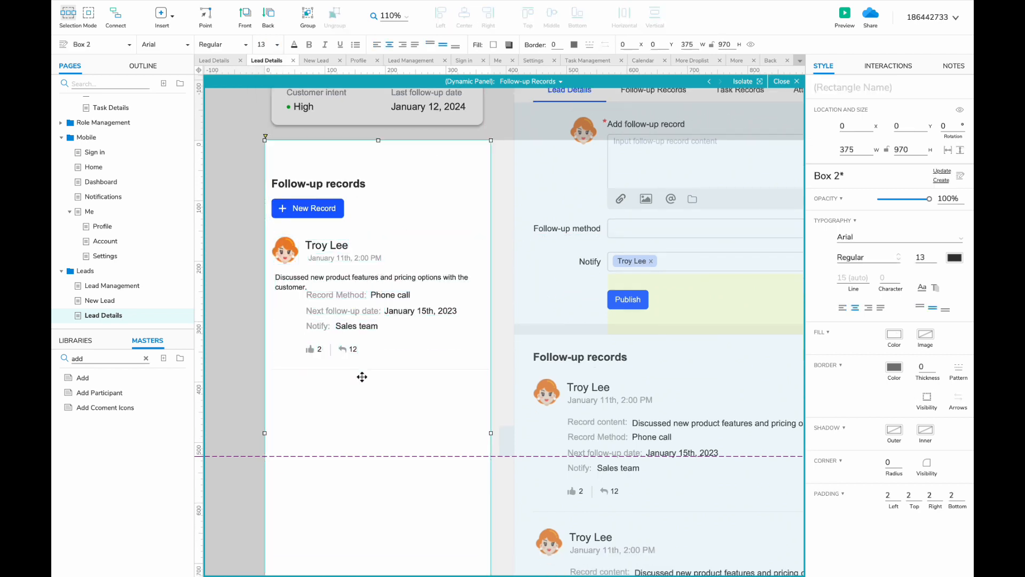
pyautogui.moveTo(356, 371); pyautogui.dragTo(353, 389)
pyautogui.click(339, 293)
pyautogui.moveTo(338, 293); pyautogui.dragTo(411, 313)
pyautogui.click(352, 311)
pyautogui.keyDown('shift'); pyautogui.click(419, 312); pyautogui.keyUp('shift')
pyautogui.moveTo(390, 295); pyautogui.dragTo(295, 321)
# - Set Record Method, Phone call and the next follow-up date pair to font size 12
pyautogui.keyDown('shift'); pyautogui.click(299, 306); pyautogui.keyUp('shift')
pyautogui.click(277, 44)
pyautogui.click(266, 110)
pyautogui.click(293, 308)
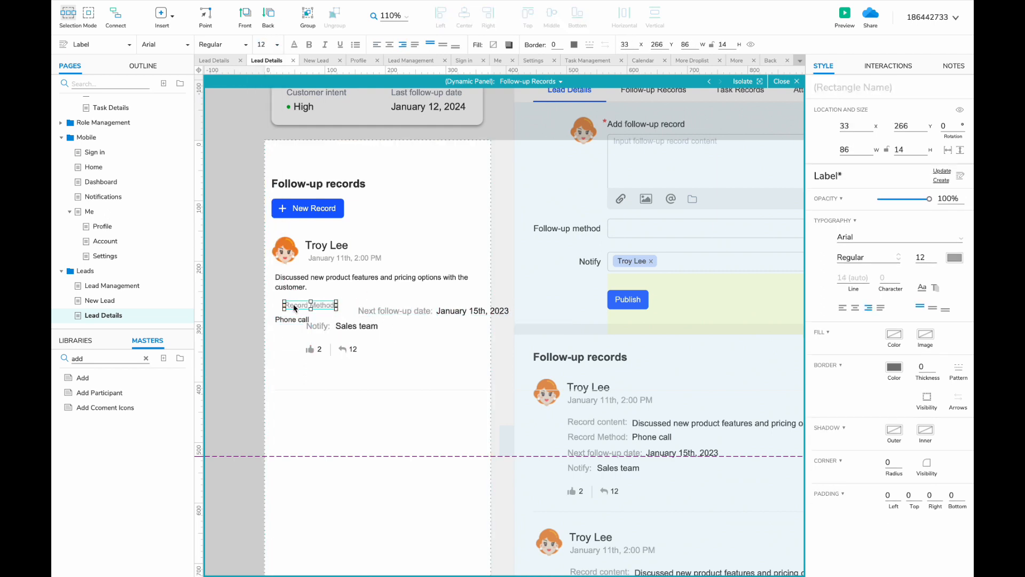
pyautogui.click(381, 312)
pyautogui.keyDown('shift'); pyautogui.click(446, 310); pyautogui.keyUp('shift')
pyautogui.click(276, 44)
pyautogui.click(266, 110)
# - Line up the next follow-up pair beside Record Method and size Notify and Sales team to 12
pyautogui.click(319, 325)
pyautogui.moveTo(382, 311); pyautogui.dragTo(455, 308)
pyautogui.keyDown('shift'); pyautogui.click(350, 325); pyautogui.keyUp('shift')
pyautogui.click(276, 45)
pyautogui.click(381, 321)
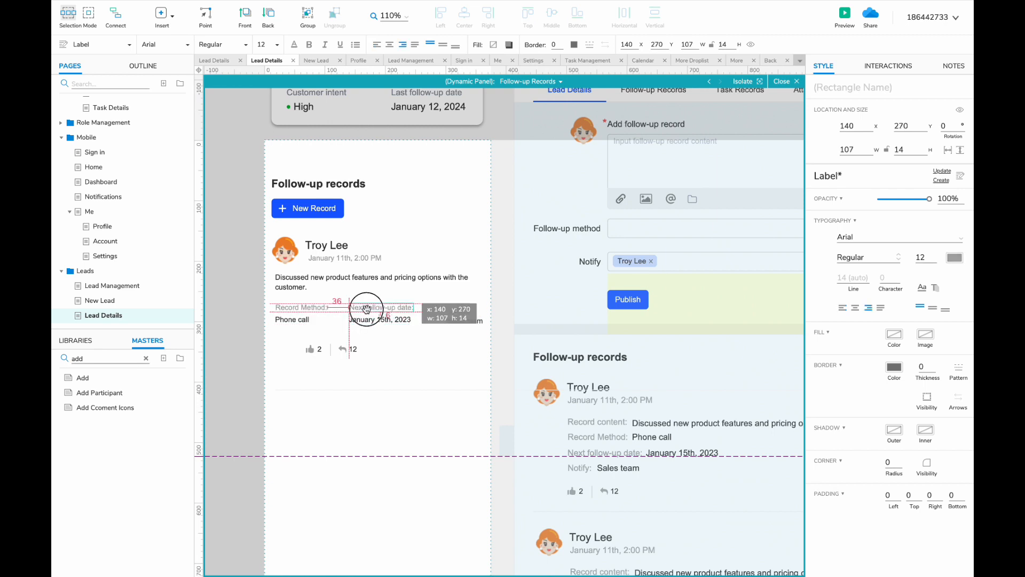
pyautogui.click(476, 330)
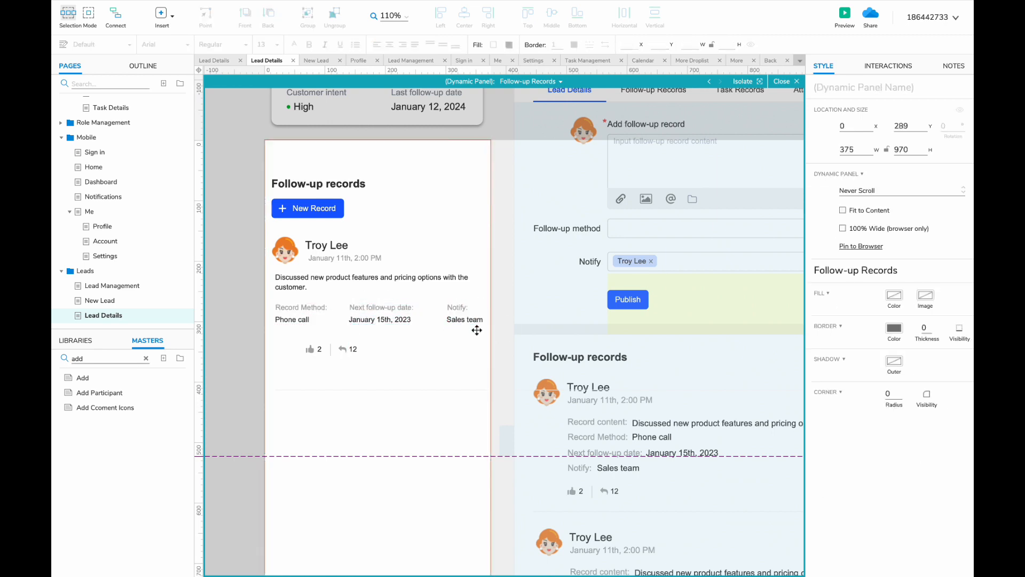
# - Move the divider under the like and reply icons, shorten it, and remove their separator
pyautogui.keyDown('shift'); pyautogui.click(354, 349); pyautogui.keyUp('shift')
pyautogui.moveTo(322, 389); pyautogui.dragTo(311, 359)
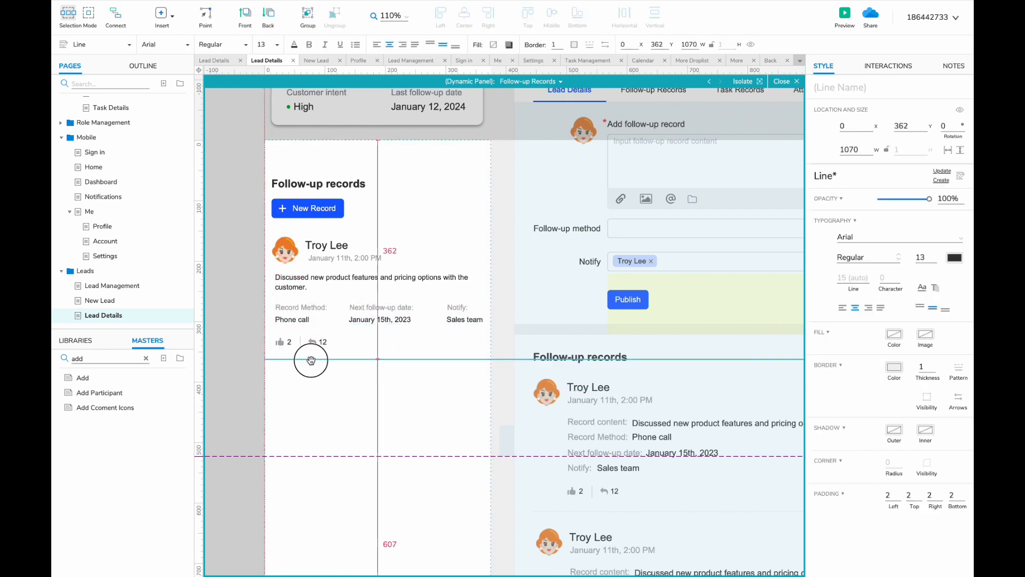
pyautogui.scroll(-3, 312, 358)
pyautogui.moveTo(766, 359); pyautogui.dragTo(446, 359)
pyautogui.click(302, 345)
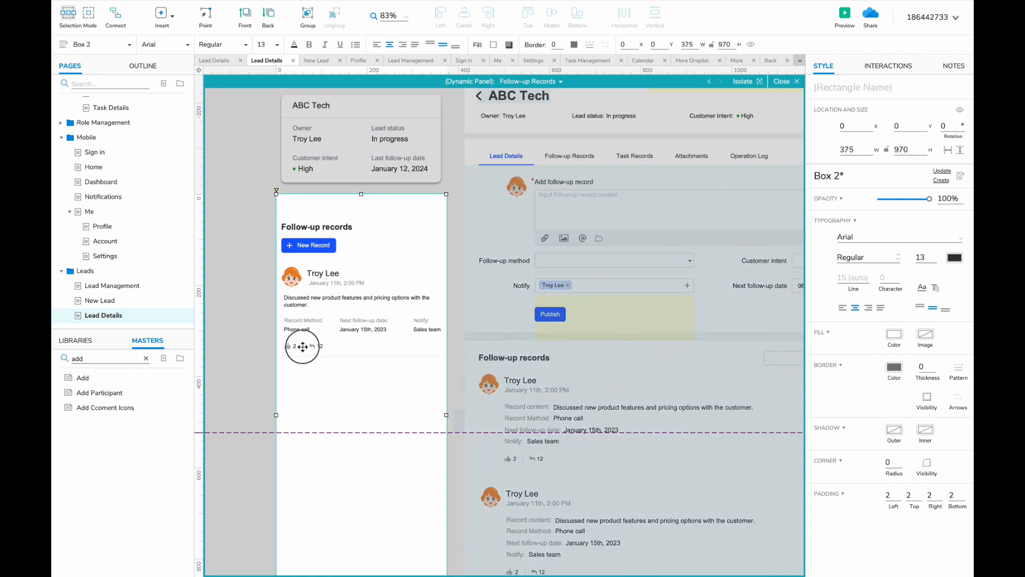
pyautogui.press('Delete')
pyautogui.click(322, 356)
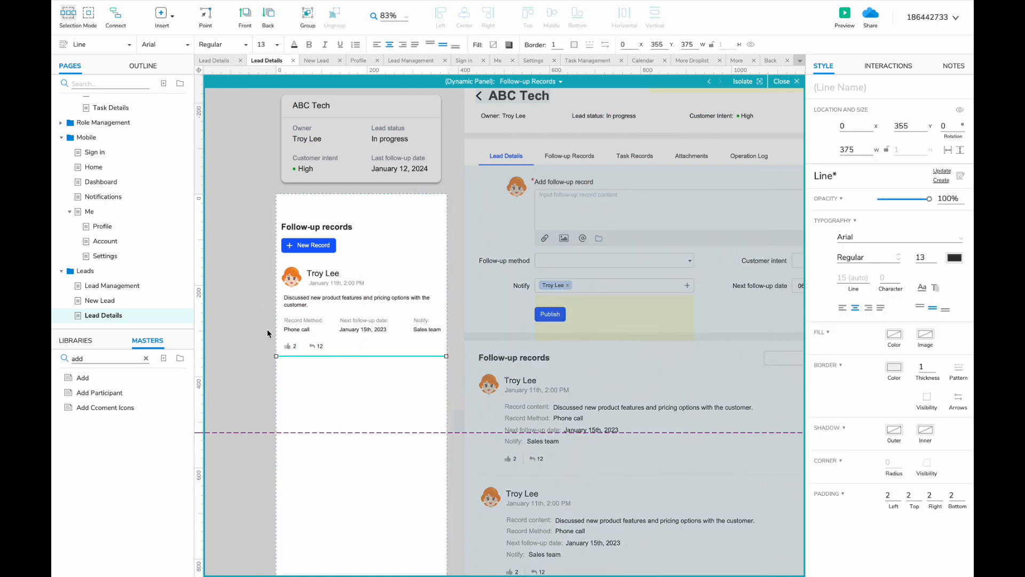
pyautogui.moveTo(263, 267); pyautogui.dragTo(366, 377)
# - Delete the leftover date labels and paste another record copy into the third slot
pyautogui.scroll(-2, 366, 377)
pyautogui.moveTo(300, 224)
pyautogui.mouseDown()
pyautogui.moveTo(304, 336)
pyautogui.moveTo(300, 320)
pyautogui.mouseUp()
pyautogui.scroll(-3, 300, 321)
pyautogui.moveTo(255, 390); pyautogui.dragTo(328, 469)
pyautogui.press('Delete')
pyautogui.hotkey('ctrl', 'v')
pyautogui.moveTo(303, 124); pyautogui.dragTo(295, 307)
# - Shorten the white background box to height 835 and make the mobile panel fit its content
pyautogui.click(357, 438)
pyautogui.moveTo(363, 473); pyautogui.dragTo(363, 412)
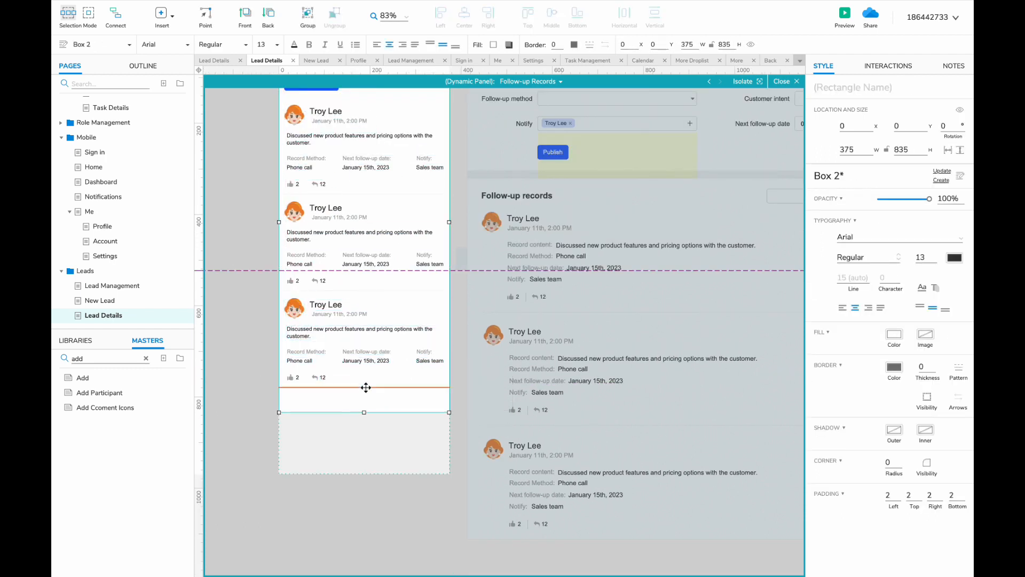
pyautogui.scroll(4, 362, 508)
pyautogui.click(453, 446)
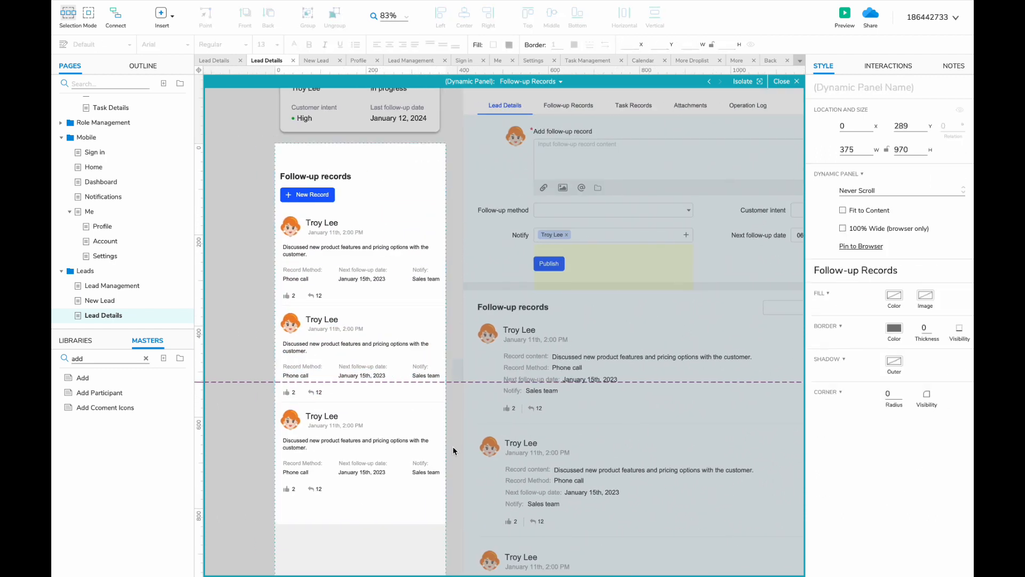
pyautogui.scroll(-1, 454, 406)
pyautogui.doubleClick(456, 408)
pyautogui.click(843, 210)
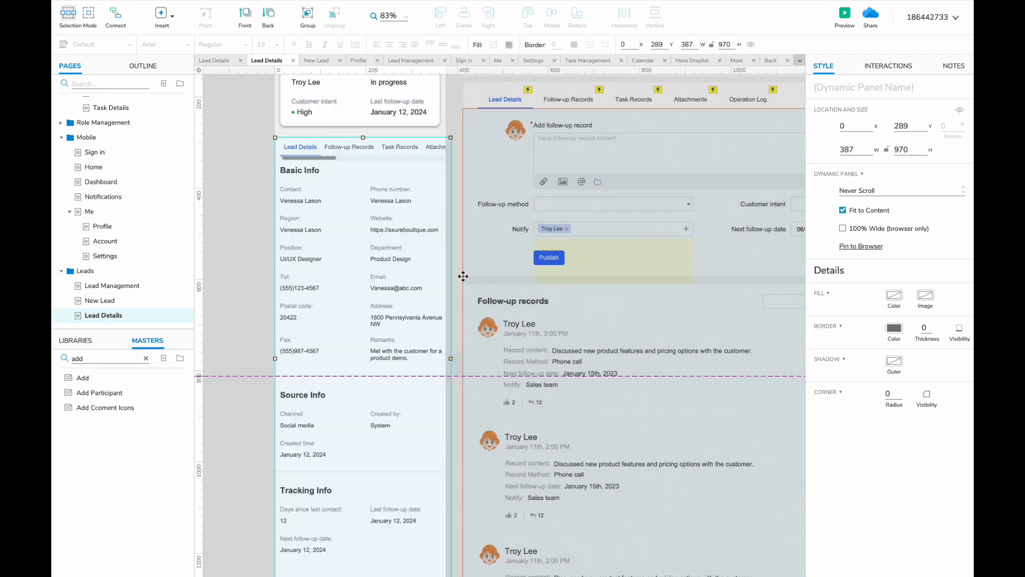
# - Duplicate the mobile panel's Follow-up Records state and name the copy Attachment
pyautogui.doubleClick(420, 283)
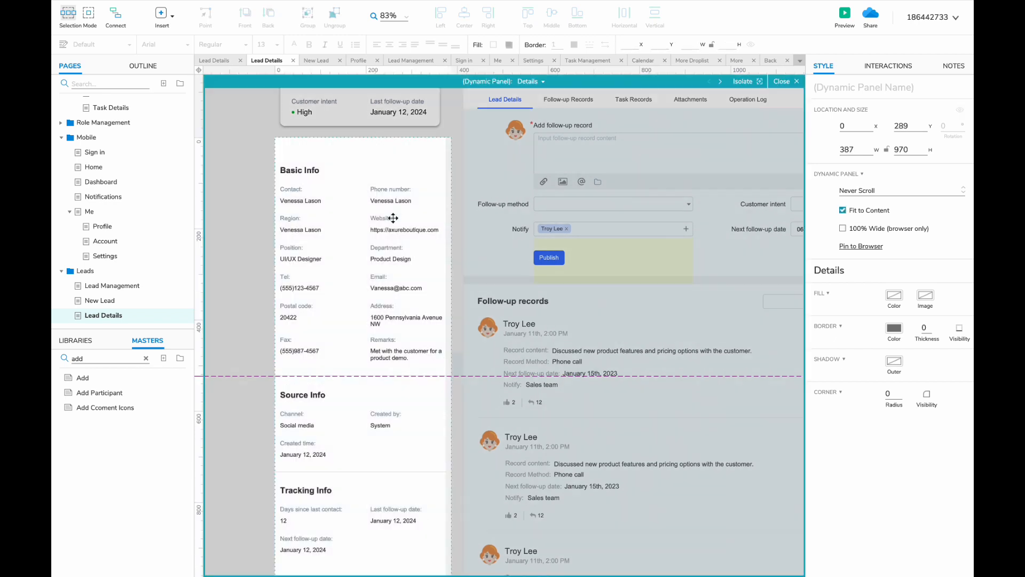
pyautogui.doubleClick(448, 200)
pyautogui.doubleClick(432, 199)
pyautogui.click(530, 81)
pyautogui.click(556, 110)
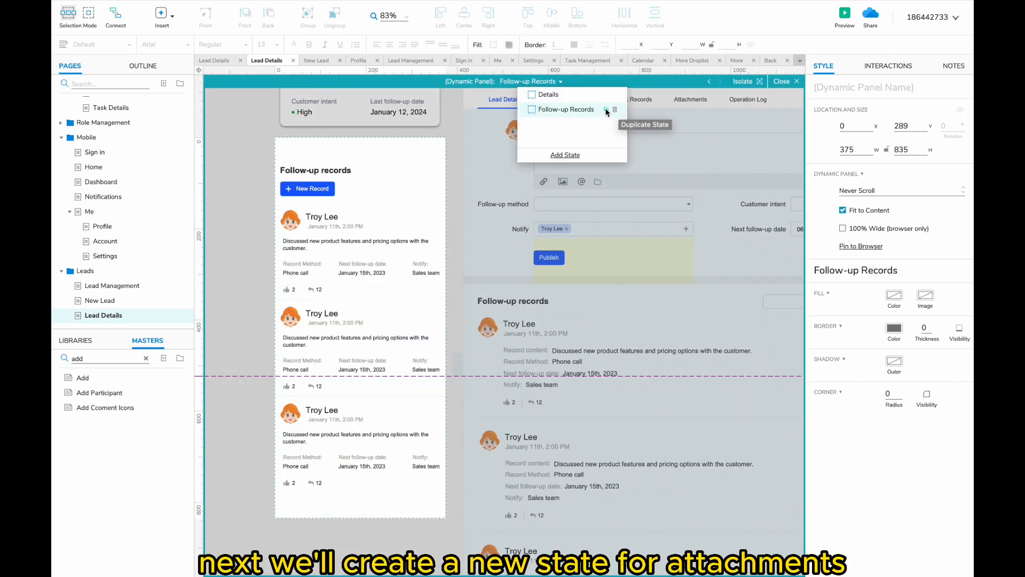
pyautogui.click(606, 110)
pyautogui.write('Attachment')
pyautogui.press('Return')
# - Retitle the heading Attachment, relabel the button New Attachment, and delete the follow-up records
pyautogui.doubleClick(331, 170)
pyautogui.write('Attachment')
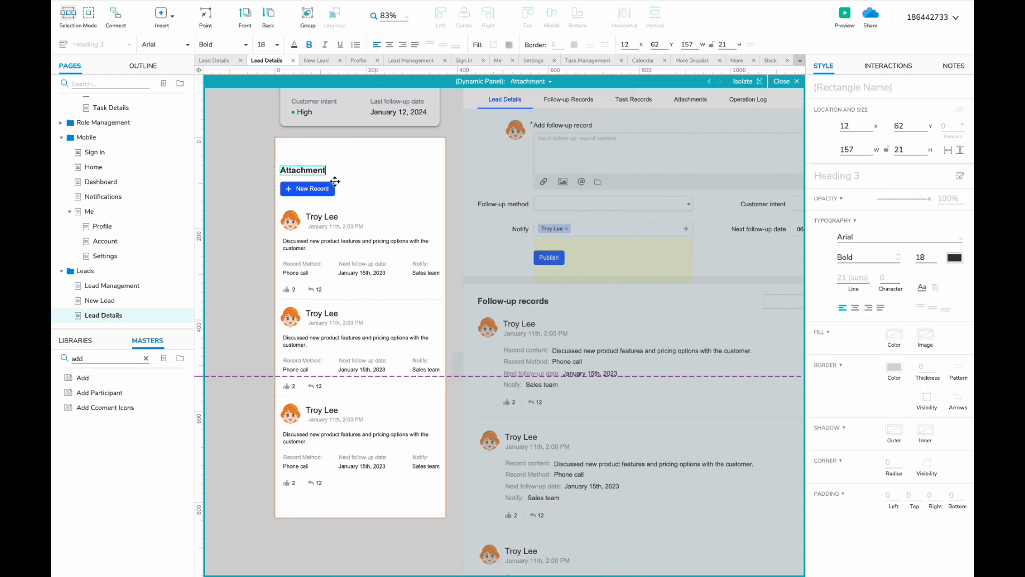
pyautogui.doubleClick(320, 189)
pyautogui.write('New Attachment')
pyautogui.moveTo(256, 206); pyautogui.dragTo(431, 497)
pyautogui.press('Delete')
# - Place a box below the button as a thin 375-wide row with a light gray border
pyautogui.scroll(1, 315, 429)
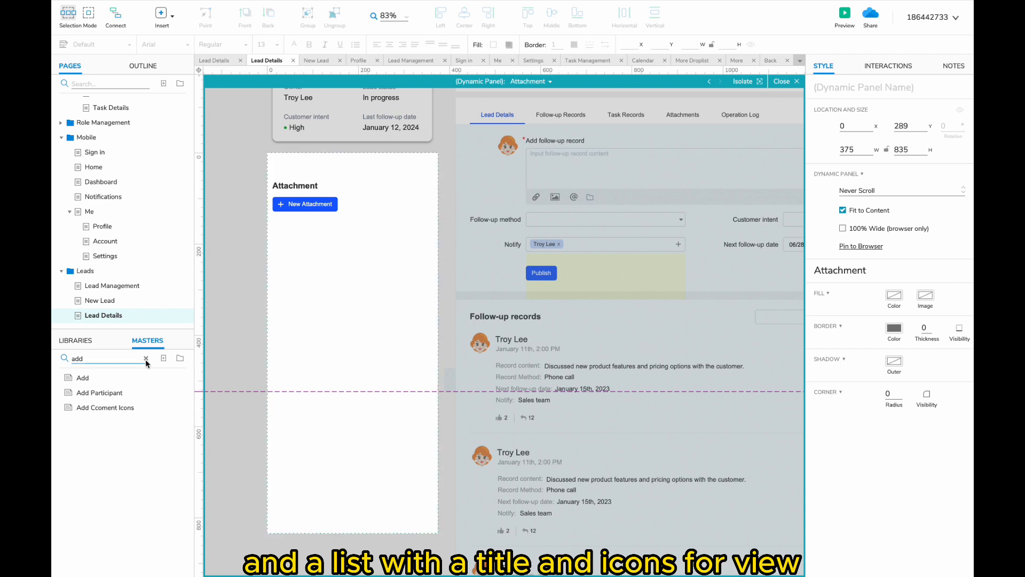
pyautogui.click(146, 358)
pyautogui.click(75, 340)
pyautogui.moveTo(75, 419); pyautogui.dragTo(268, 225)
pyautogui.moveTo(404, 302); pyautogui.dragTo(437, 236)
pyautogui.click(574, 44)
pyautogui.click(672, 129)
pyautogui.click(488, 133)
pyautogui.click(427, 237)
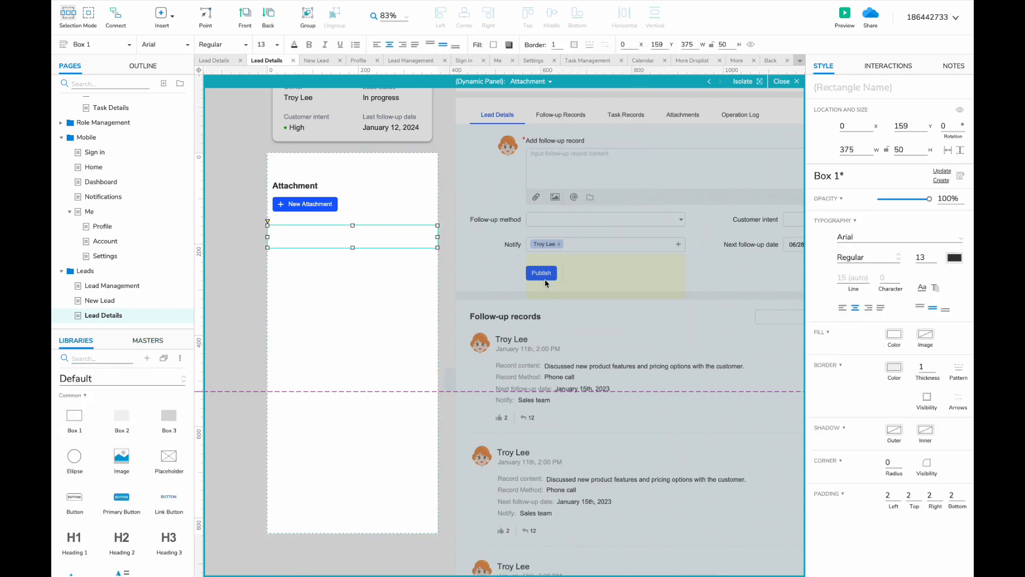
pyautogui.click(747, 417)
# - Add a text label at the row's left edge holding the file name
pyautogui.scroll(-3, 169, 416)
pyautogui.moveTo(76, 518); pyautogui.dragTo(277, 233)
pyautogui.moveTo(287, 237); pyautogui.dragTo(281, 236)
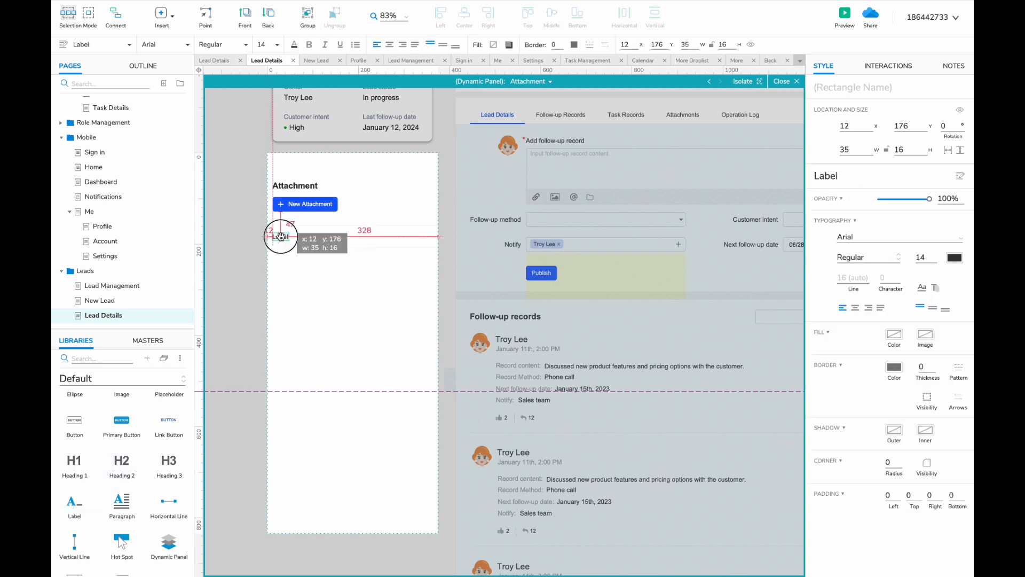
pyautogui.doubleClick(281, 235)
pyautogui.write('ABC Tech product quotation')
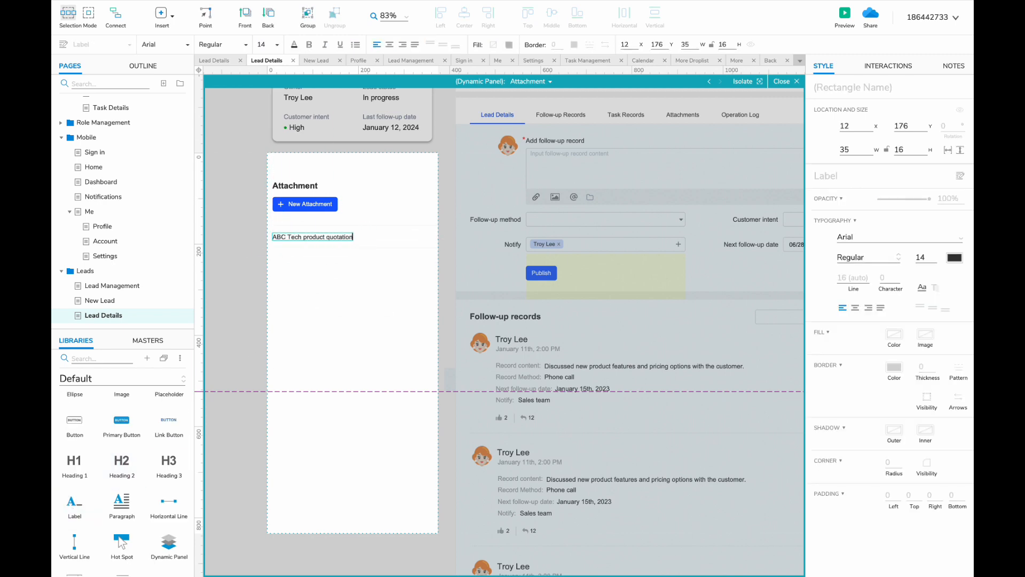
pyautogui.write('f')
pyautogui.click(320, 288)
# - Add the view, download and trash icon masters to the attachment row
pyautogui.click(148, 340)
pyautogui.click(110, 358)
pyautogui.write('vi')
pyautogui.moveTo(84, 392); pyautogui.dragTo(314, 254)
pyautogui.doubleClick(110, 359)
pyautogui.write('do')
pyautogui.doubleClick(96, 359)
pyautogui.write('tra')
pyautogui.click(443, 258)
# - Group the attachment row and duplicate it repeatedly to build a list of rows
pyautogui.hotkey('ctrl', 'g')
pyautogui.hotkey('ctrl', 'd')
pyautogui.click(236, 287)
pyautogui.scroll(2, 236, 288)
pyautogui.click(386, 233)
pyautogui.keyDown('shift'); pyautogui.click(386, 241); pyautogui.keyUp('shift')
pyautogui.hotkey('ctrl', 'd')
pyautogui.moveTo(350, 221); pyautogui.dragTo(336, 284)
pyautogui.moveTo(373, 342); pyautogui.dragTo(320, 222)
pyautogui.hotkey('ctrl', 'd')
pyautogui.scroll(-3, 325, 343)
pyautogui.moveTo(332, 293); pyautogui.dragTo(330, 416)
pyautogui.hotkey('ctrl', 'd')
# - Switch between the Details and Follow-up Records states to compare them
pyautogui.click(531, 82)
pyautogui.click(541, 95)
pyautogui.click(542, 109)
pyautogui.scroll(2, 440, 165)
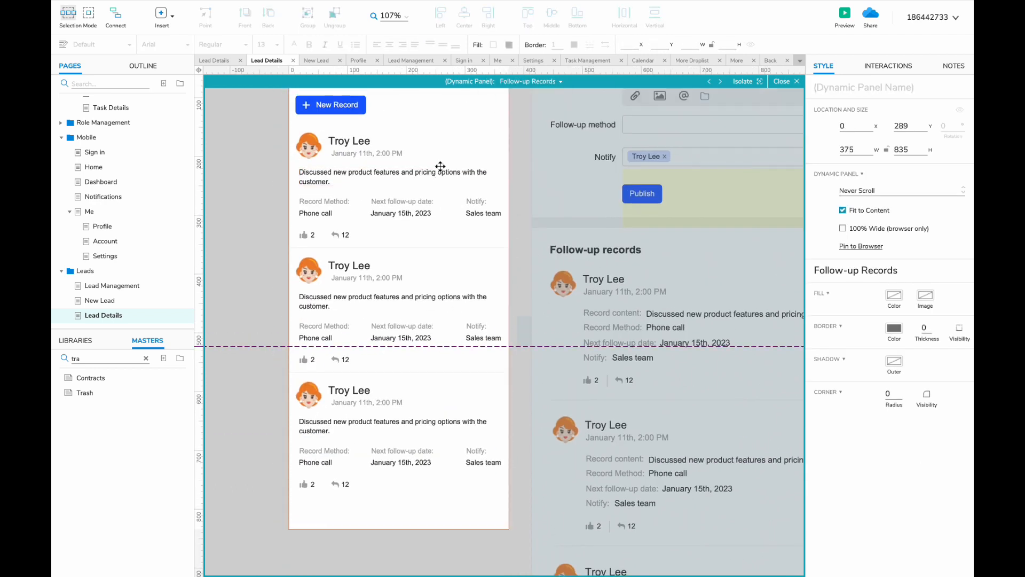
# - Add a new mobile panel state named Operation Log after Follow-up Records
pyautogui.click(530, 81)
pyautogui.click(588, 108)
pyautogui.write('Operation')
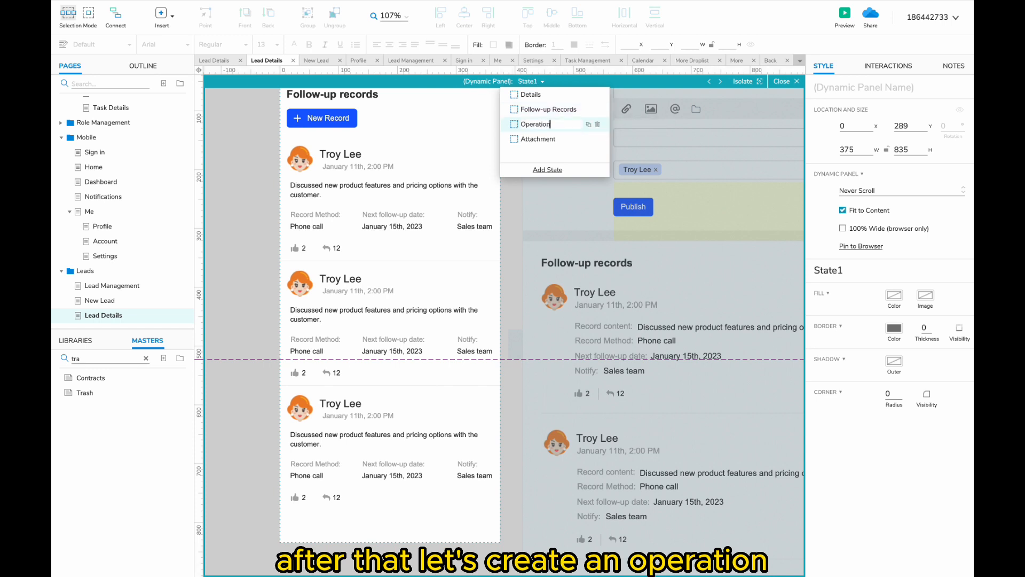
pyautogui.write(' Log')
pyautogui.press('Return')
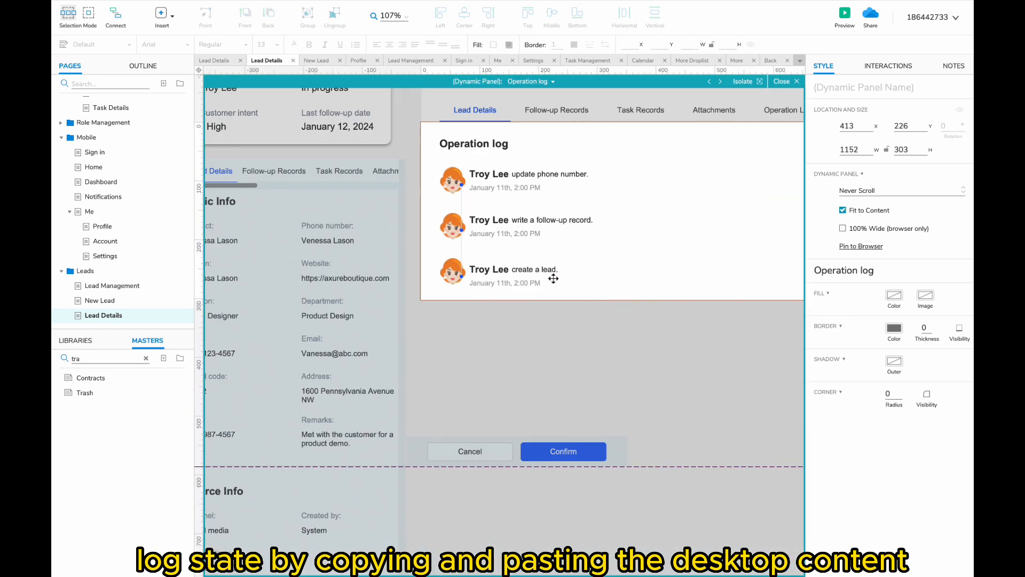
# - Replace the leftover follow-up records with the three pasted operation log entries
pyautogui.hotkey('ctrl', 'a')
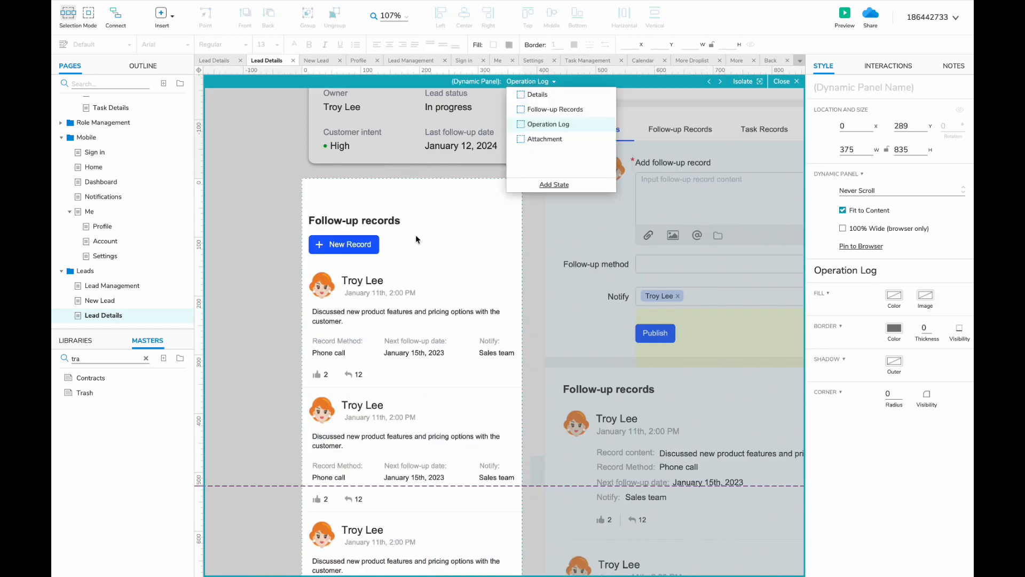
pyautogui.scroll(-3, 416, 236)
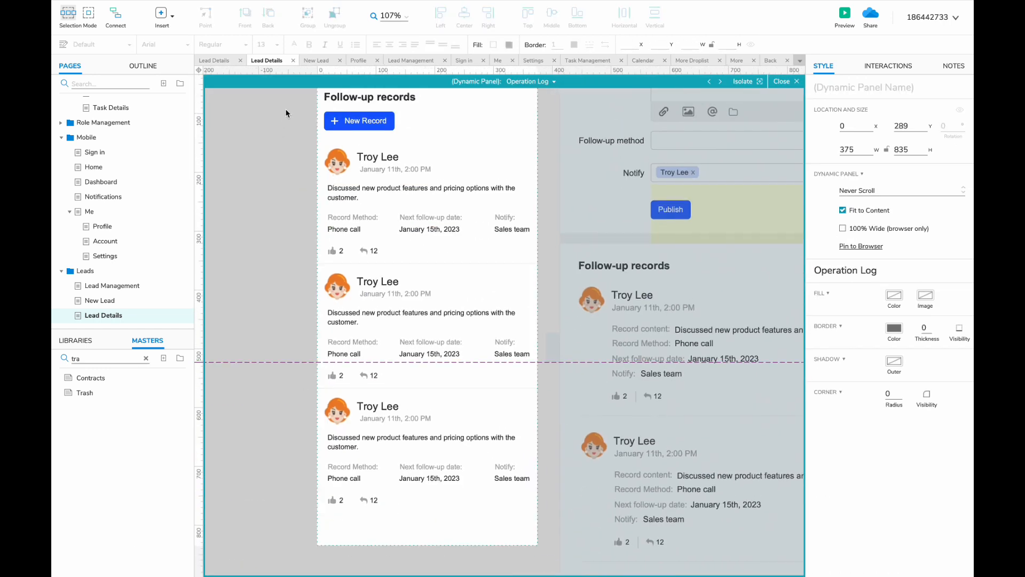
pyautogui.moveTo(297, 121); pyautogui.dragTo(528, 512)
pyautogui.press('Delete')
pyautogui.scroll(3, 453, 311)
pyautogui.hotkey('ctrl', 'v')
pyautogui.moveTo(418, 248); pyautogui.dragTo(352, 238)
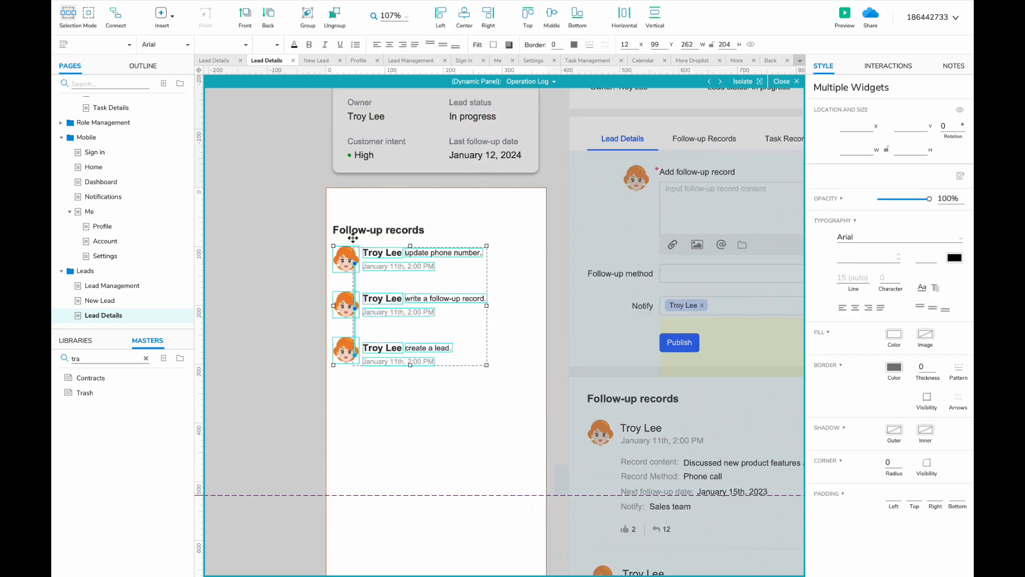
pyautogui.scroll(-2, 360, 214)
# - Rename the heading Operation Log and shift the log entries slightly lower
pyautogui.doubleClick(369, 121)
pyautogui.write('Operation Log')
pyautogui.moveTo(298, 142); pyautogui.dragTo(483, 288)
pyautogui.moveTo(351, 152); pyautogui.dragTo(351, 158)
pyautogui.scroll(4, 353, 159)
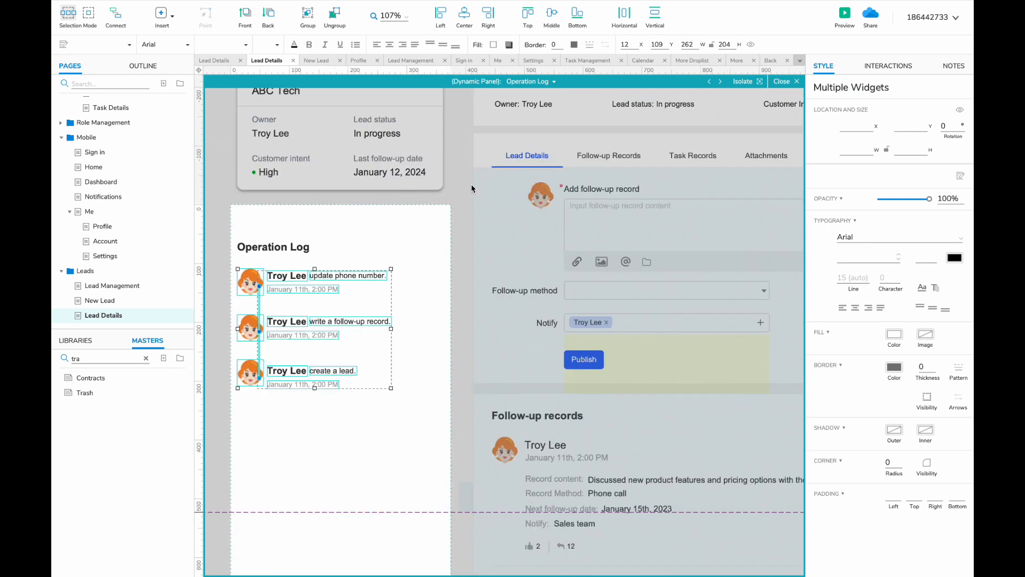
pyautogui.doubleClick(472, 187)
# - Show the desktop tab-content panel's Tasks state
pyautogui.scroll(1, 473, 227)
pyautogui.doubleClick(550, 268)
pyautogui.click(720, 82)
pyautogui.hscroll(5, 533, 252)
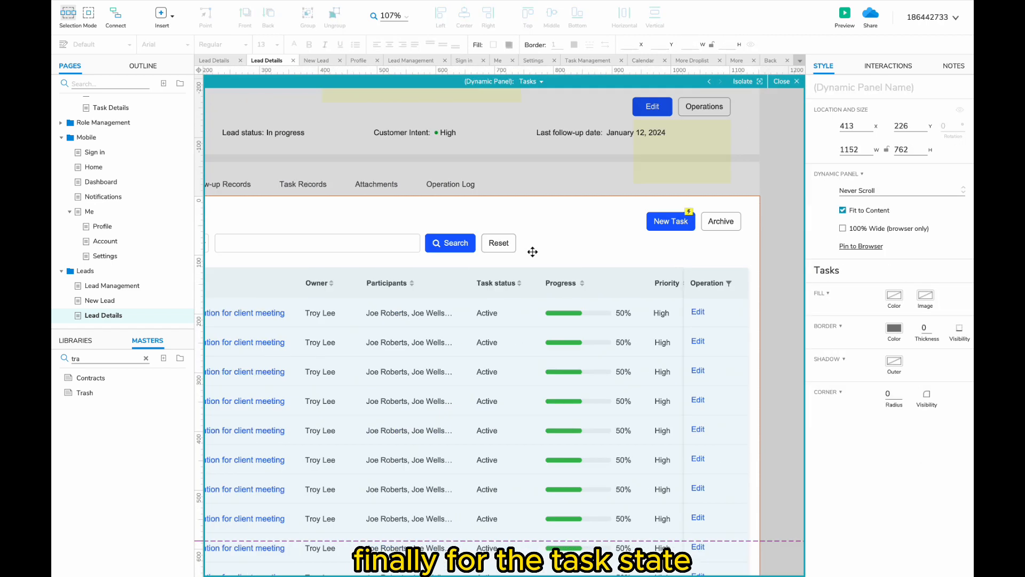
# - Select the desktop Tasks heading, New Task button and search box for copying
pyautogui.scroll(-3, 532, 251)
pyautogui.hscroll(-2, 536, 250)
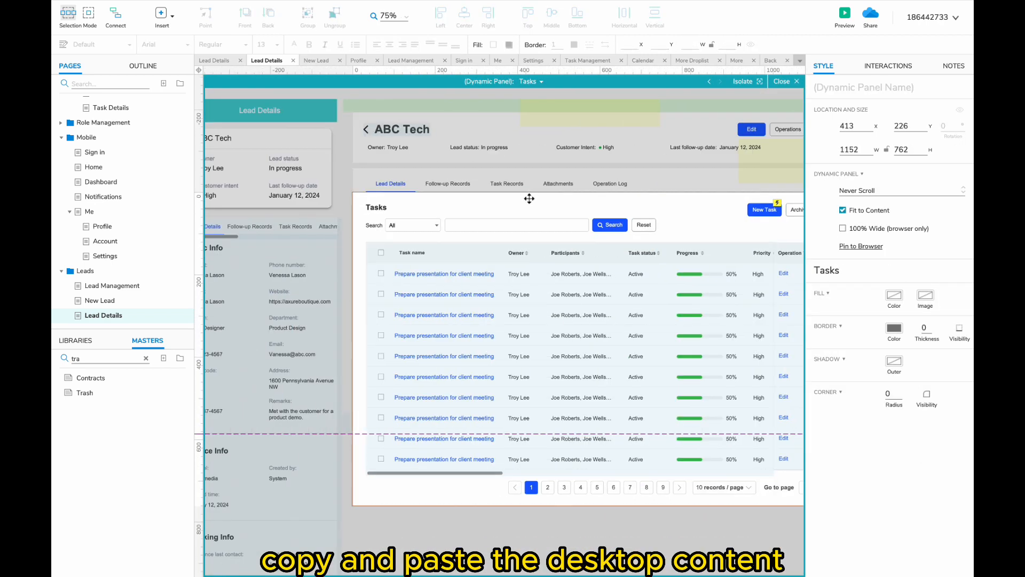
pyautogui.click(382, 209)
pyautogui.keyDown('shift'); pyautogui.click(764, 209); pyautogui.keyUp('shift')
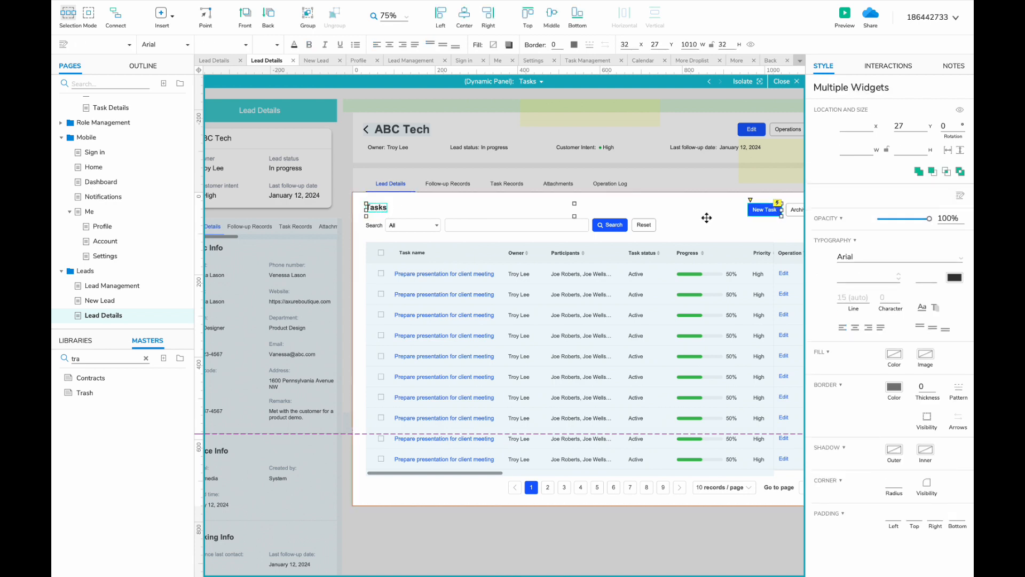
pyautogui.keyDown('shift'); pyautogui.click(560, 224); pyautogui.keyUp('shift')
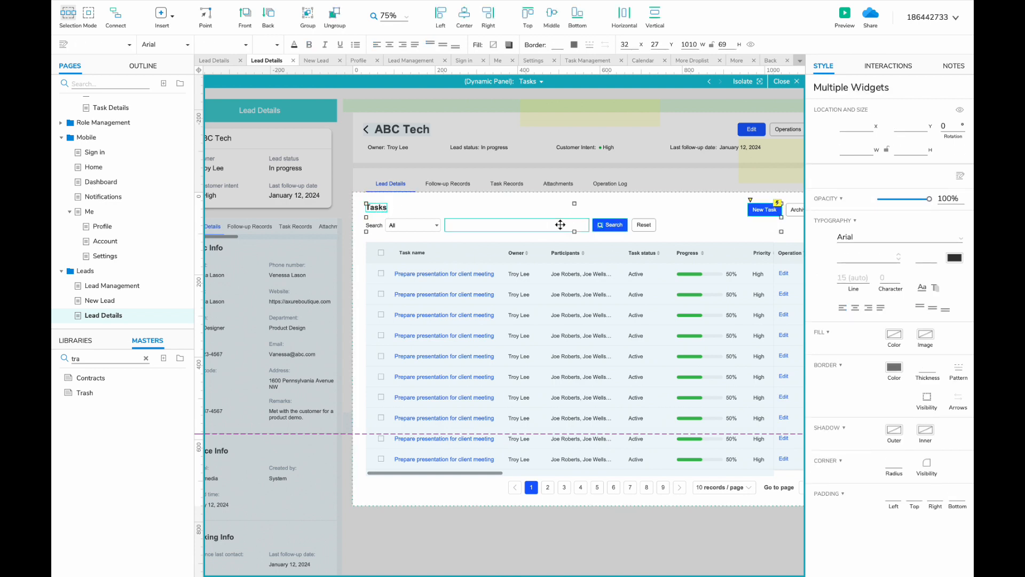
pyautogui.hscroll(-3, 521, 231)
# - Duplicate the mobile Attachment state as a new Tasks state, undoing a wrong duplicate
pyautogui.click(529, 81)
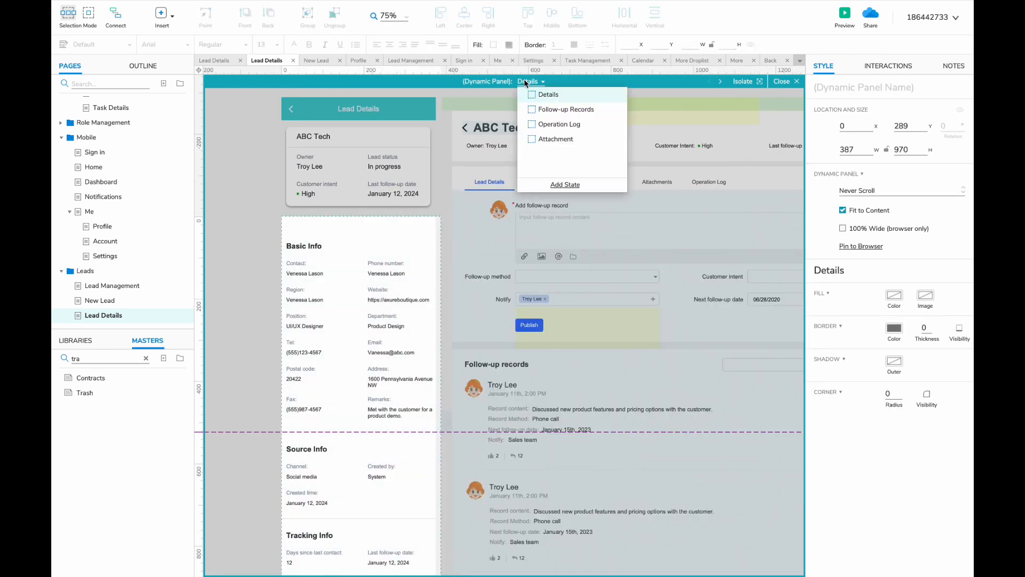
pyautogui.click(555, 139)
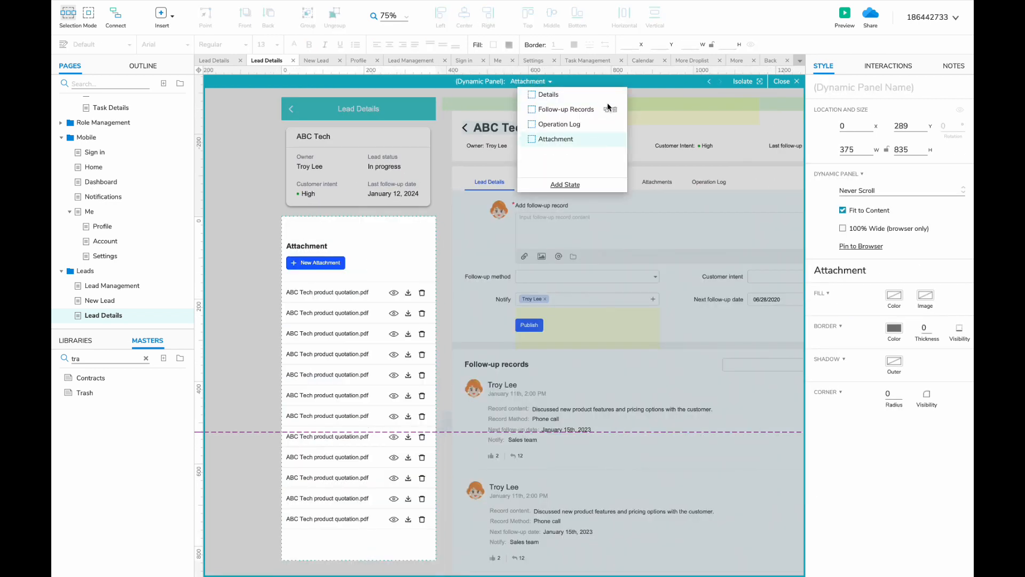
pyautogui.click(605, 124)
pyautogui.write('Ta')
pyautogui.click(550, 126)
pyautogui.press('super+z')
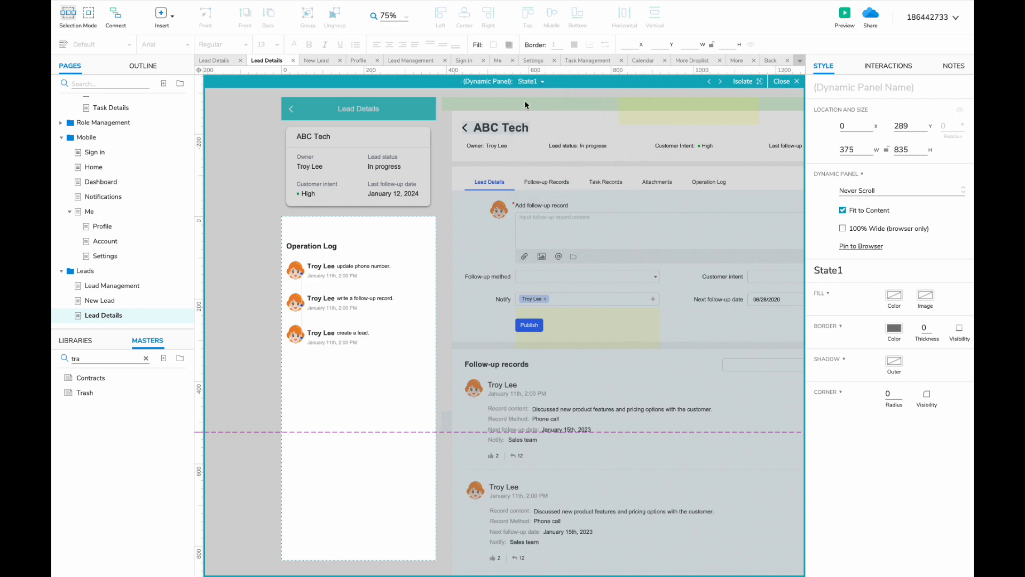
pyautogui.press('super+z')
pyautogui.click(528, 82)
pyautogui.click(558, 140)
pyautogui.click(606, 139)
pyautogui.write('Tasks')
pyautogui.click(294, 249)
# - Retitle the heading Tasks, relabel the button New Task, and delete the attachment rows
pyautogui.doubleClick(298, 246)
pyautogui.write('T')
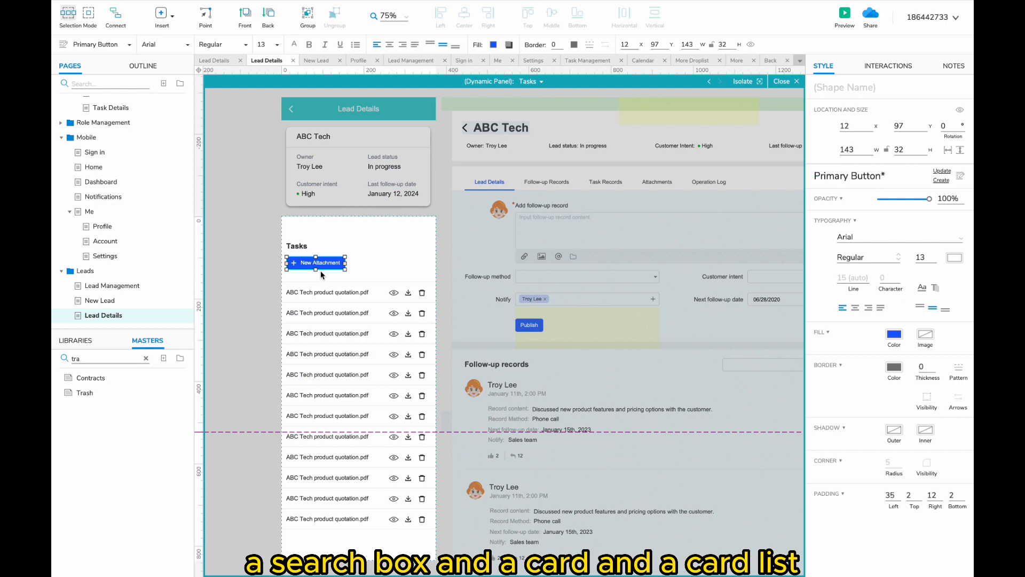
pyautogui.scroll(2, 320, 270)
pyautogui.doubleClick(307, 260)
pyautogui.write('T')
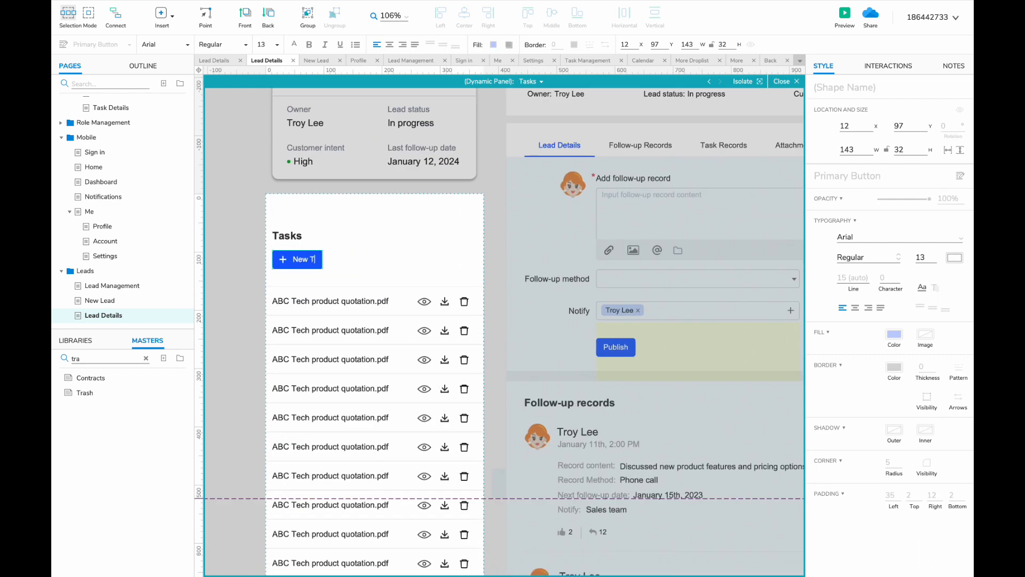
pyautogui.click(238, 357)
pyautogui.scroll(-3, 237, 357)
pyautogui.scroll(2, 237, 357)
pyautogui.moveTo(238, 269); pyautogui.dragTo(373, 547)
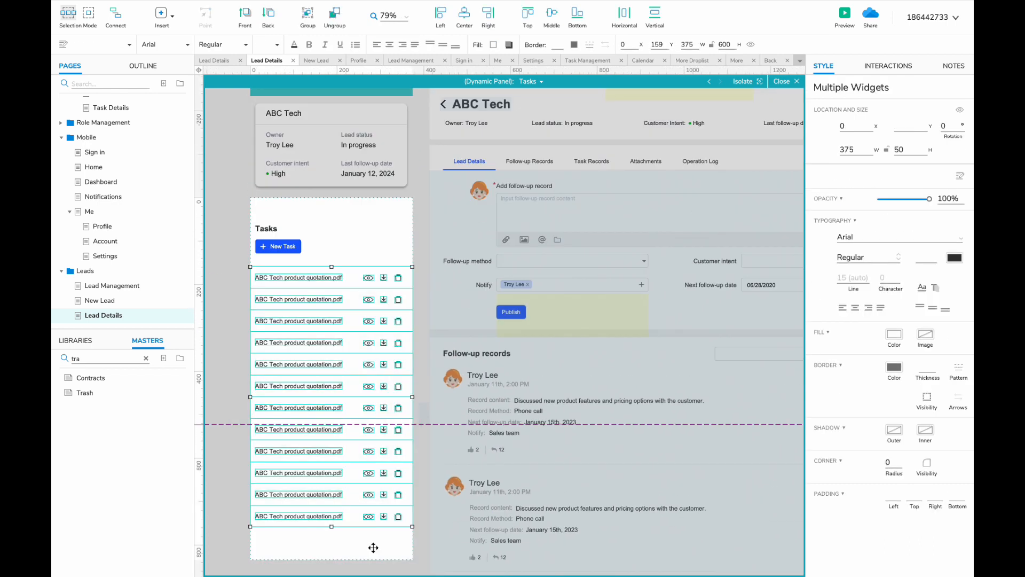
pyautogui.press('BackSpace')
# - Paste the copied widgets, fit the search field below New Task, and remove the Search button
pyautogui.press('super+v')
pyautogui.moveTo(512, 239); pyautogui.dragTo(606, 239)
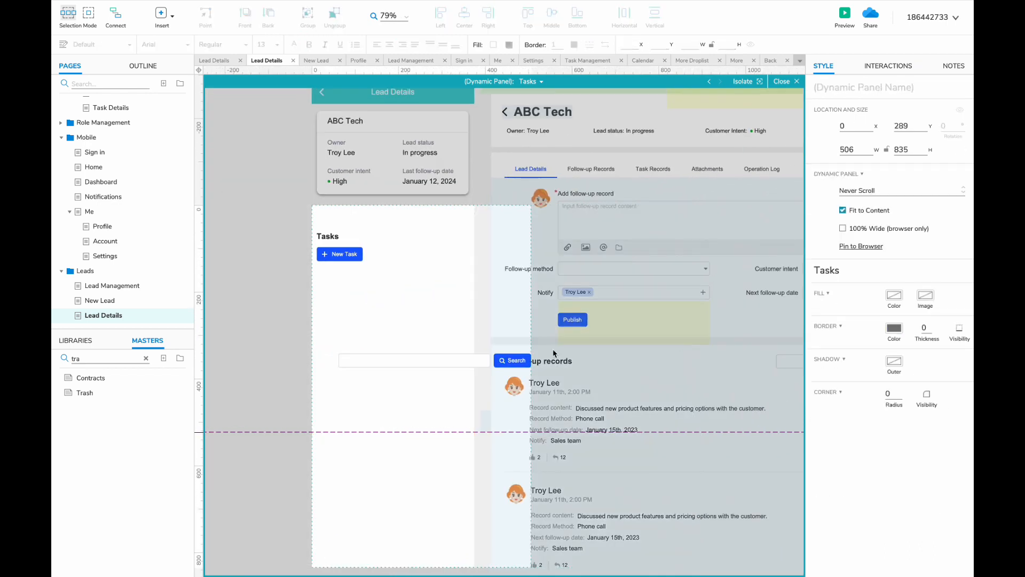
pyautogui.moveTo(446, 359); pyautogui.dragTo(458, 278)
pyautogui.click(489, 278)
pyautogui.press('BackSpace')
pyautogui.press('super+z')
pyautogui.press('BackSpace')
# - Put a dark search icon at the field's right end and group them
pyautogui.click(433, 278)
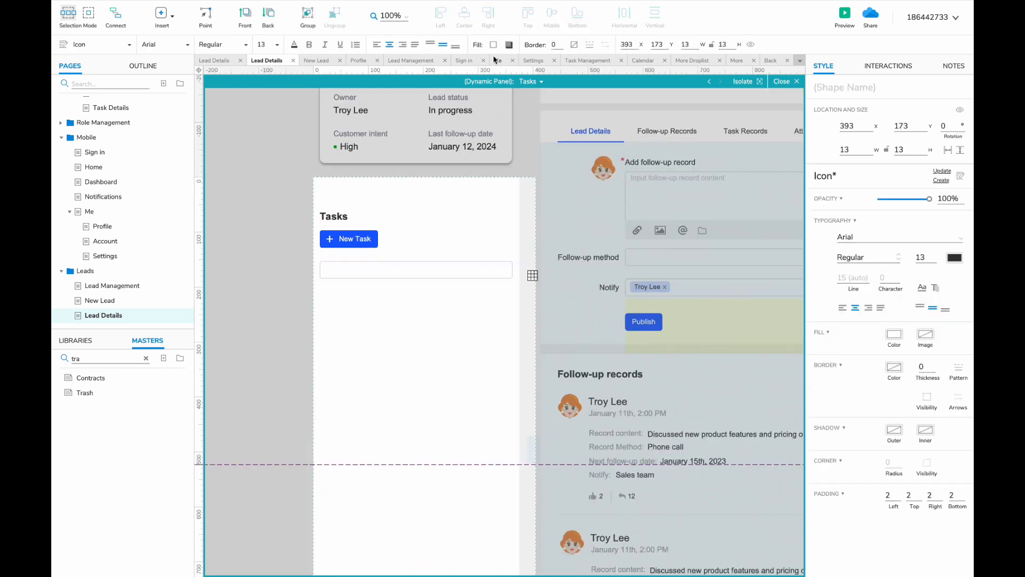
pyautogui.click(494, 44)
pyautogui.click(500, 238)
pyautogui.scroll(3, 531, 274)
pyautogui.moveTo(532, 274); pyautogui.dragTo(492, 268)
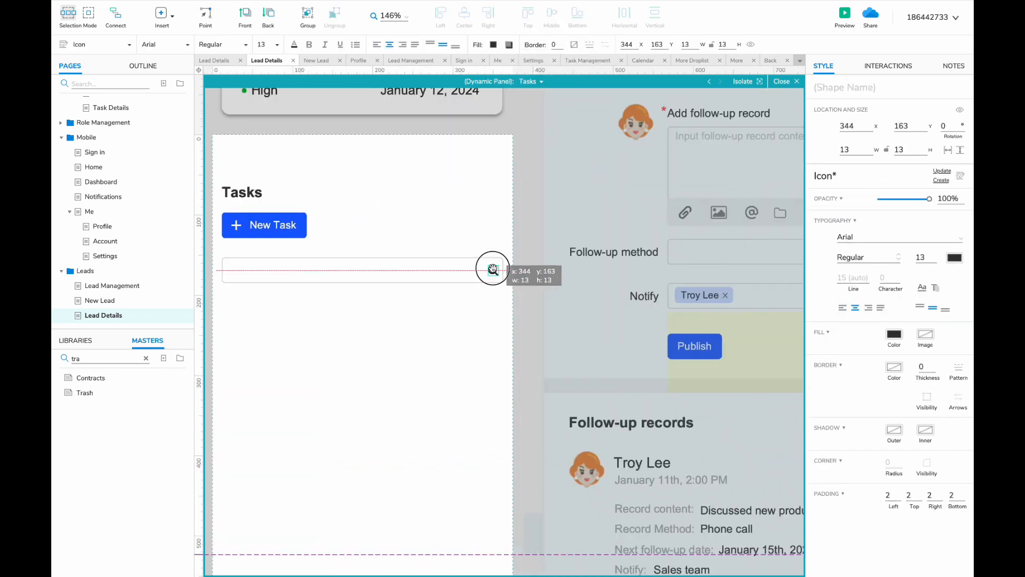
pyautogui.keyDown('shift'); pyautogui.click(432, 272); pyautogui.keyUp('shift')
pyautogui.hscroll(-2, 433, 272)
pyautogui.press('super+g')
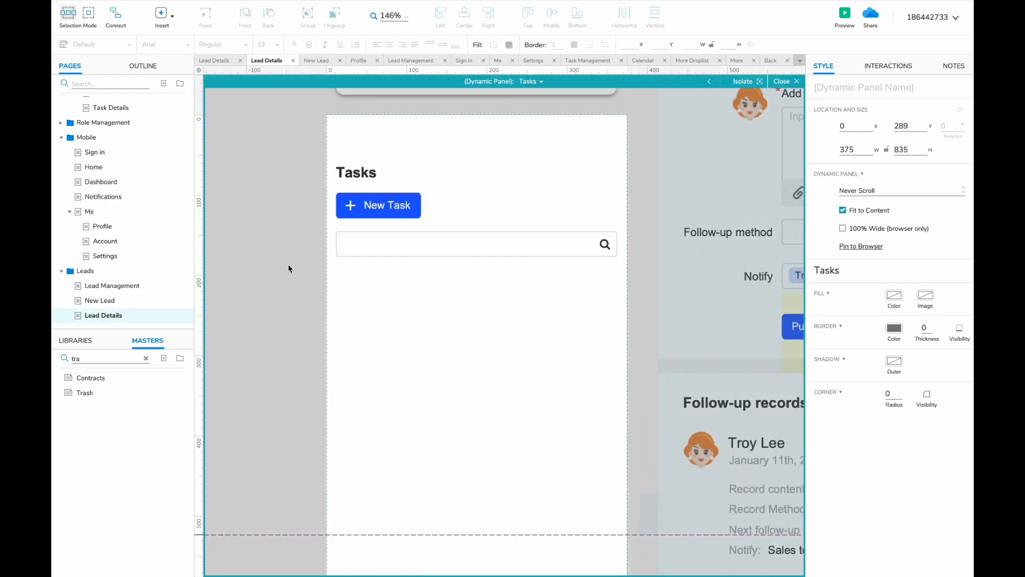
# - Retitle the pasted card 'Prepare presentation for client meeting'
pyautogui.click(377, 258)
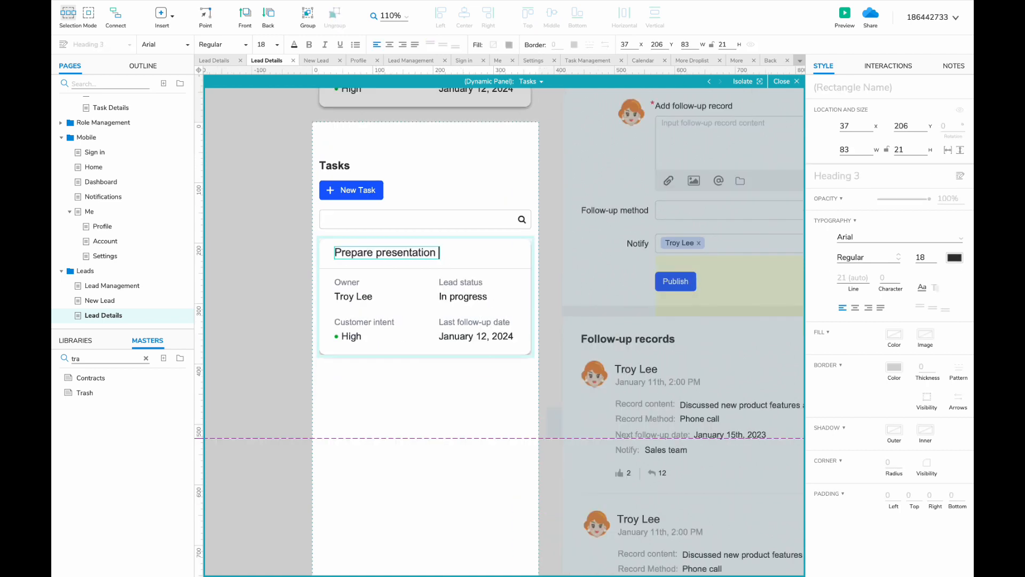
pyautogui.write('t mettingng')
pyautogui.press('Escape')
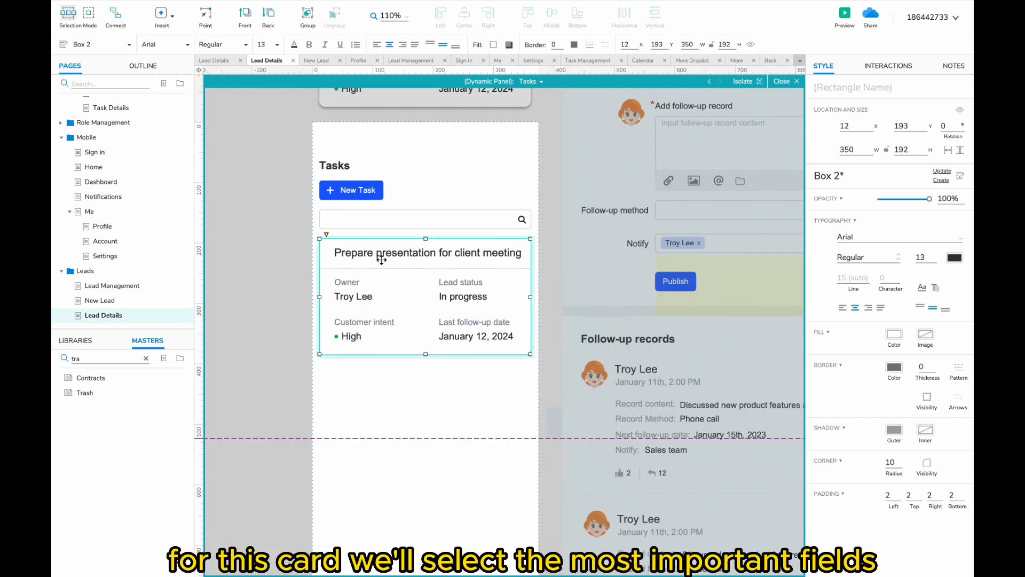
pyautogui.click(272, 332)
pyautogui.hscroll(3, 273, 332)
pyautogui.doubleClick(320, 248)
pyautogui.click(276, 44)
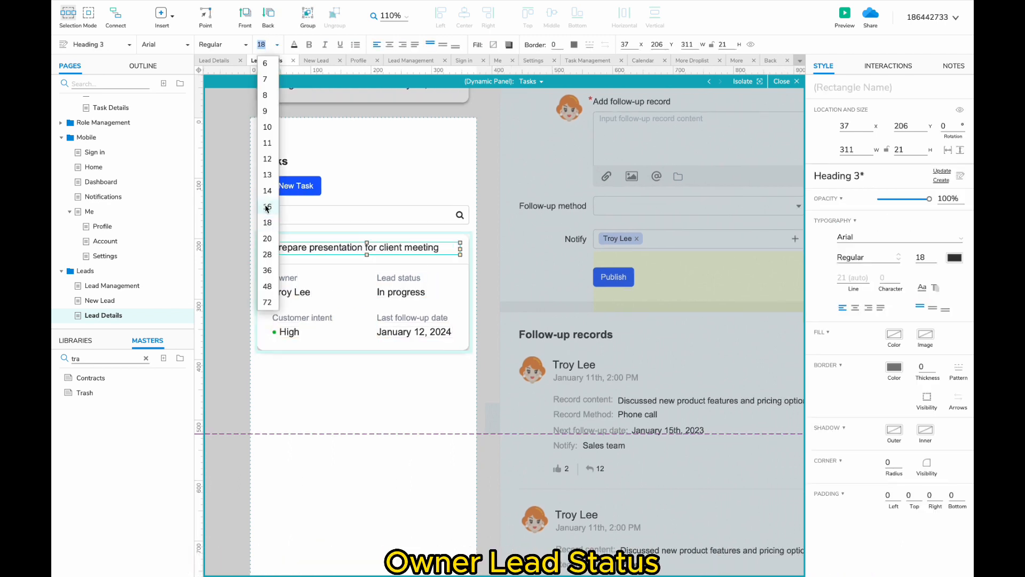
pyautogui.click(297, 337)
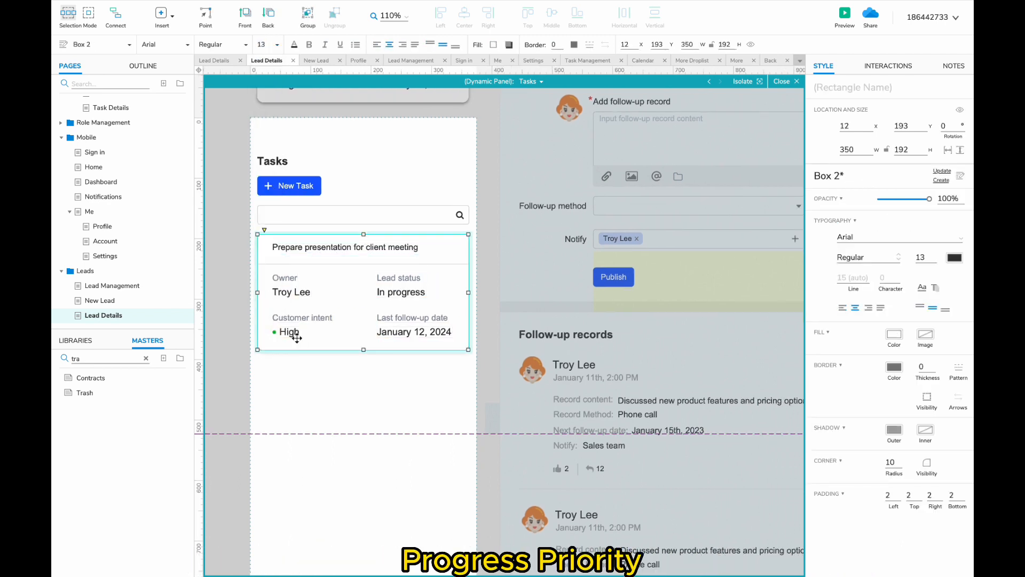
# - Set the card's labels and values to 13 px, then select the Customer intent label
pyautogui.moveTo(241, 275); pyautogui.dragTo(446, 341)
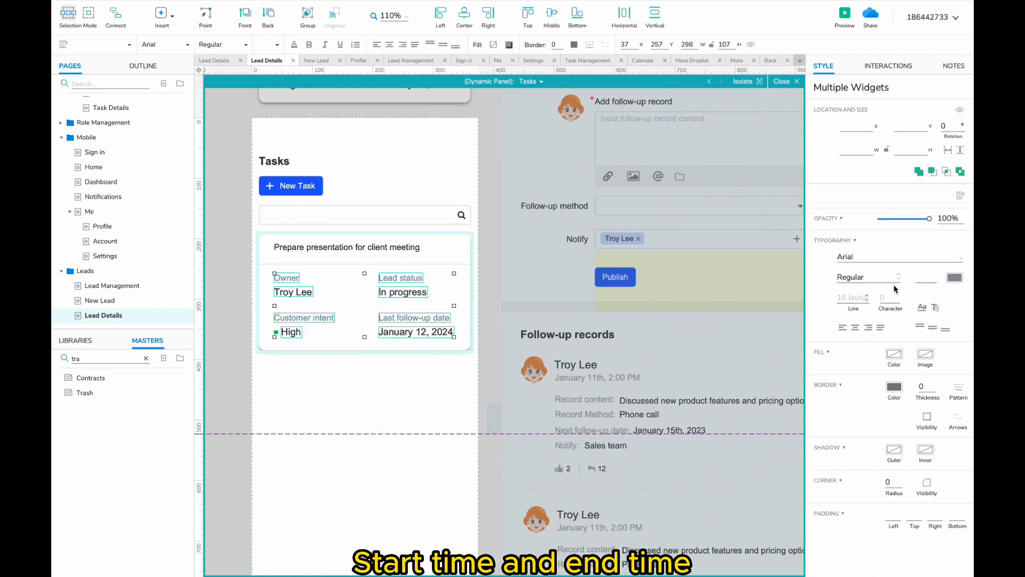
pyautogui.click(923, 276)
pyautogui.write('13')
pyautogui.click(444, 377)
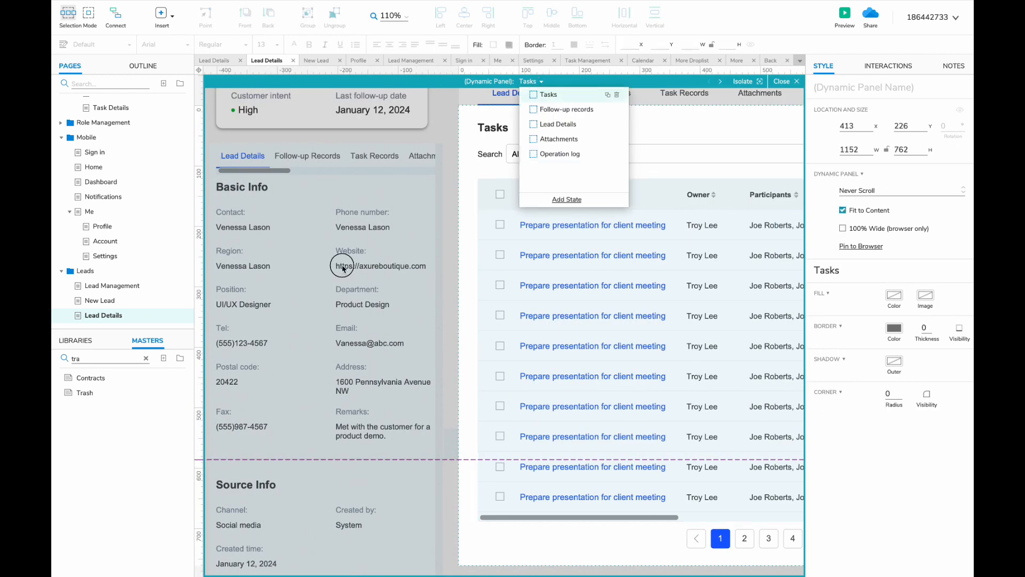
pyautogui.click(342, 267)
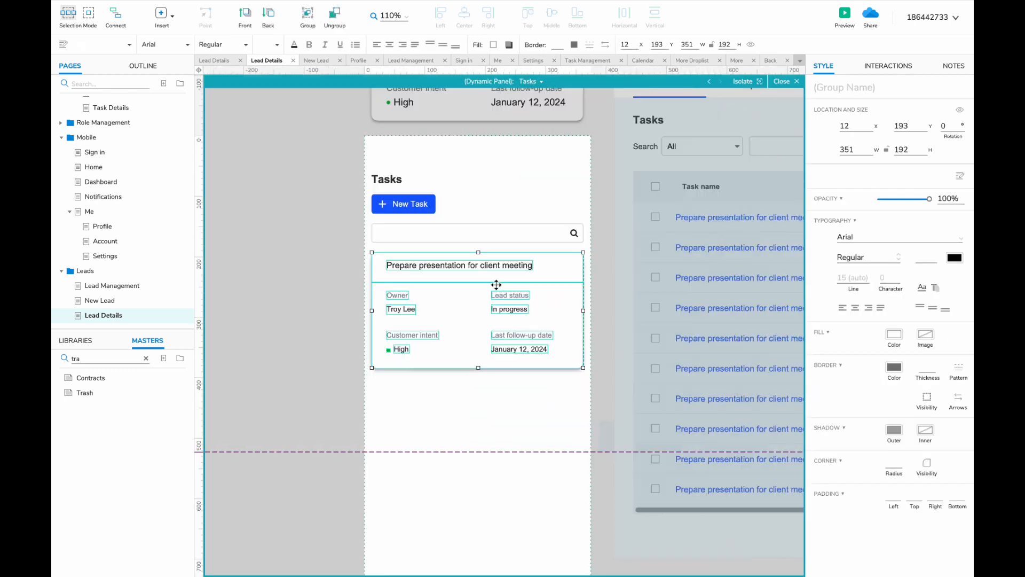
pyautogui.click(398, 338)
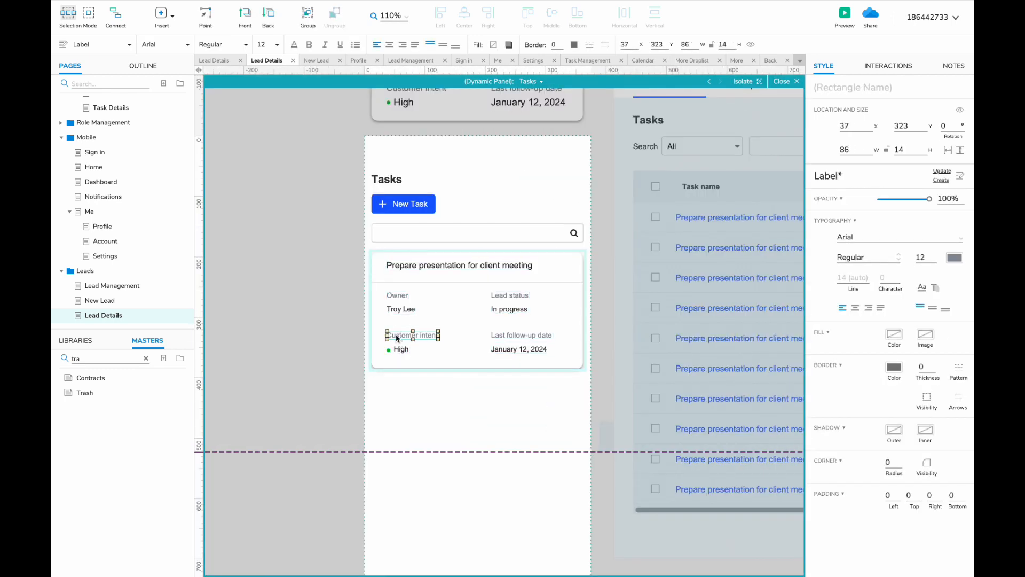
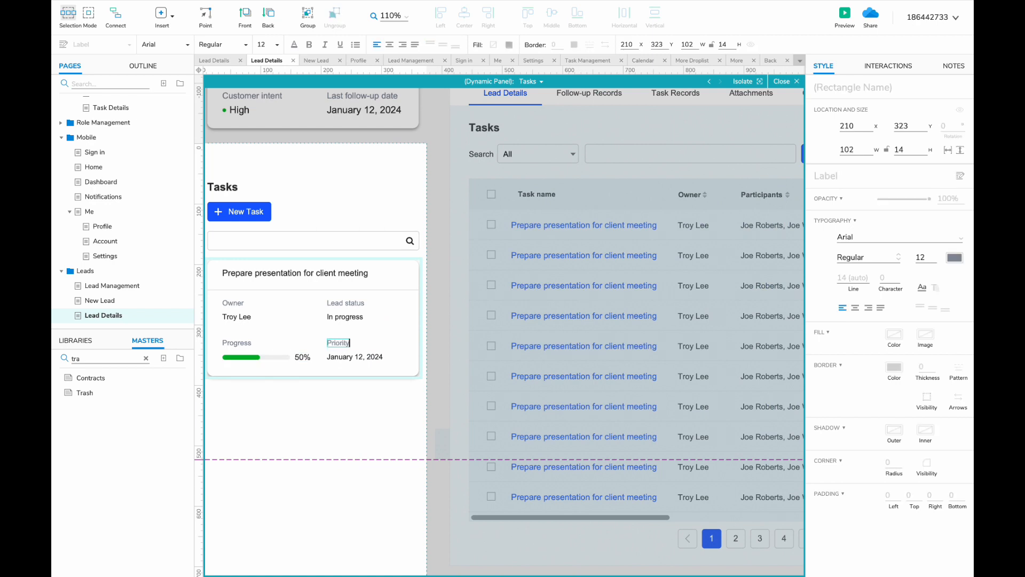
# - Colour the High priority value teal
pyautogui.click(293, 44)
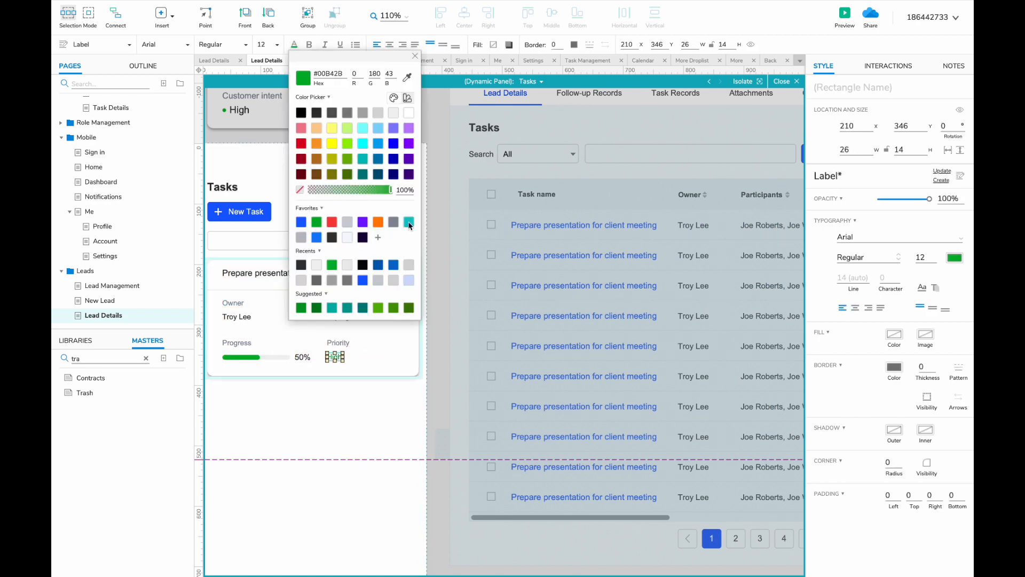
pyautogui.scroll(-2, 351, 377)
pyautogui.click(289, 311)
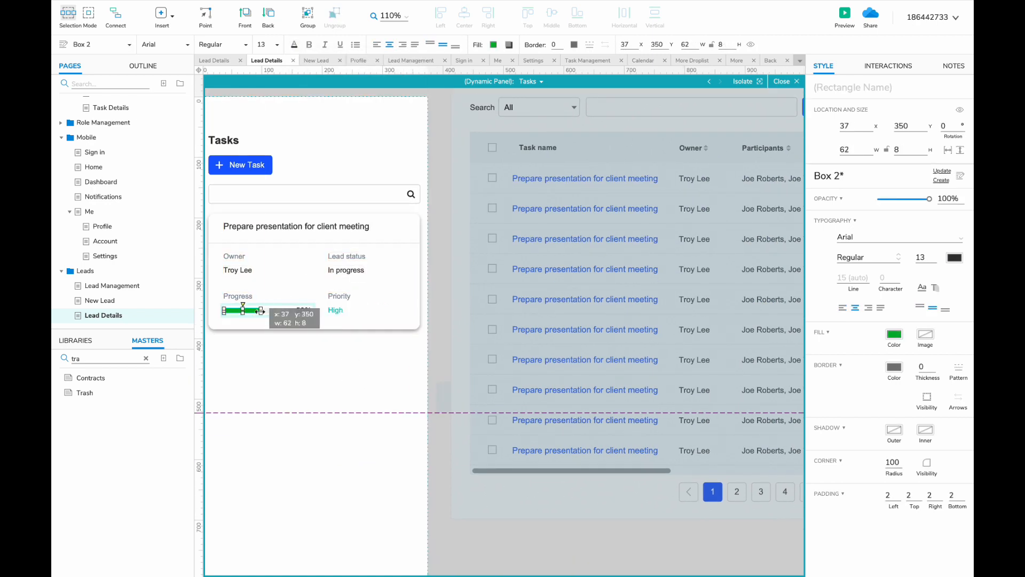
# - Lengthen the task card and copy the Owner label pair below as a Start time row
pyautogui.click(313, 321)
pyautogui.hscroll(-2, 354, 320)
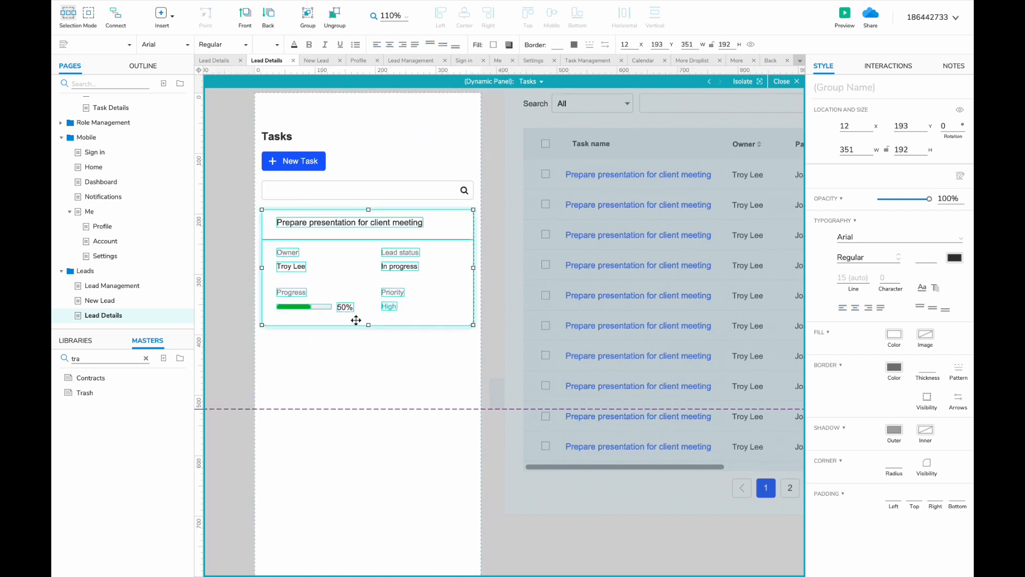
pyautogui.moveTo(367, 325); pyautogui.dragTo(368, 384)
pyautogui.click(287, 252)
pyautogui.keyDown('shift'); pyautogui.click(288, 266); pyautogui.keyUp('shift')
pyautogui.moveTo(288, 266); pyautogui.dragTo(285, 340)
pyautogui.doubleClick(283, 325)
pyautogui.write('Start time')
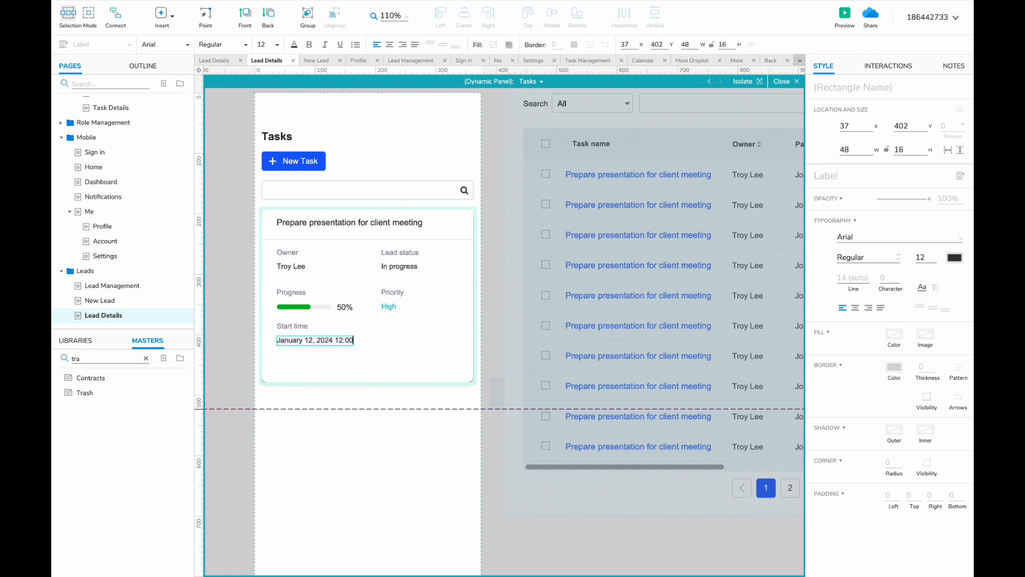
pyautogui.click(291, 326)
# - Copy the Start time row into the right column and label it End time
pyautogui.keyDown('shift'); pyautogui.click(293, 341); pyautogui.keyUp('shift')
pyautogui.moveTo(293, 327); pyautogui.dragTo(397, 328)
pyautogui.doubleClick(388, 330)
pyautogui.write('End time')
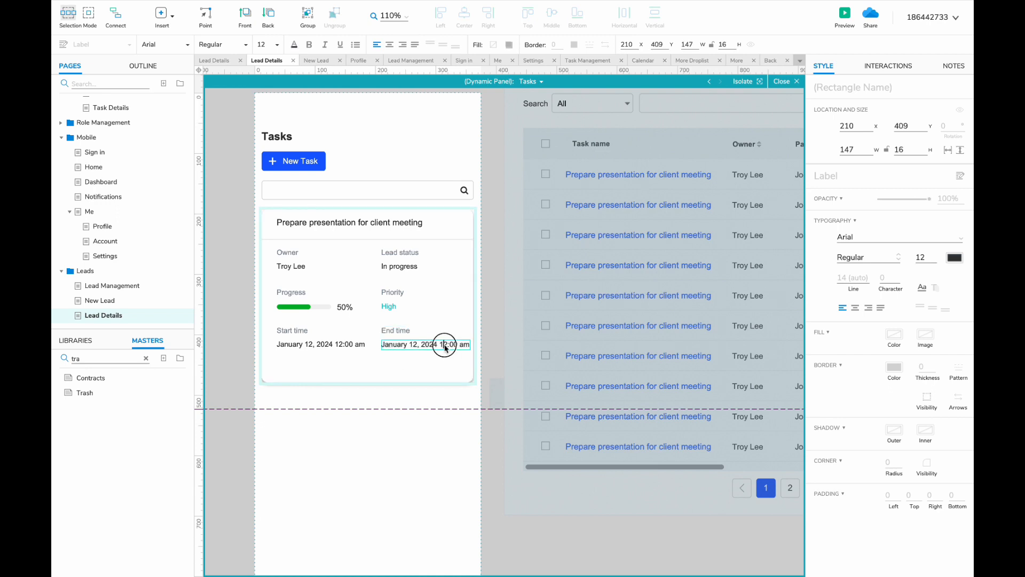
# - Tighten the card by moving the progress, priority and time rows up and shortening the background
pyautogui.click(480, 390)
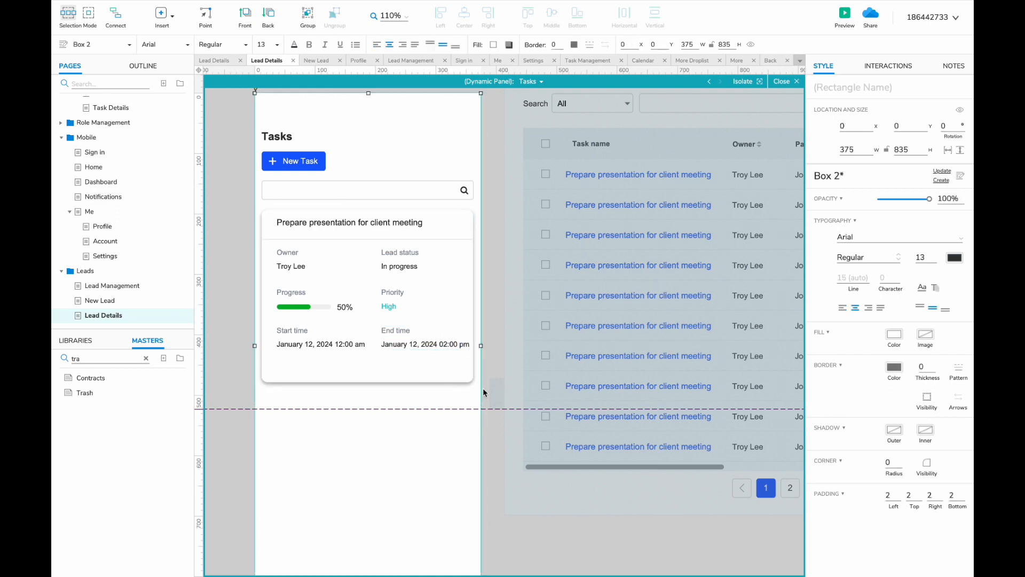
pyautogui.click(416, 374)
pyautogui.moveTo(367, 383); pyautogui.dragTo(368, 362)
pyautogui.press('super+z')
pyautogui.click(369, 367)
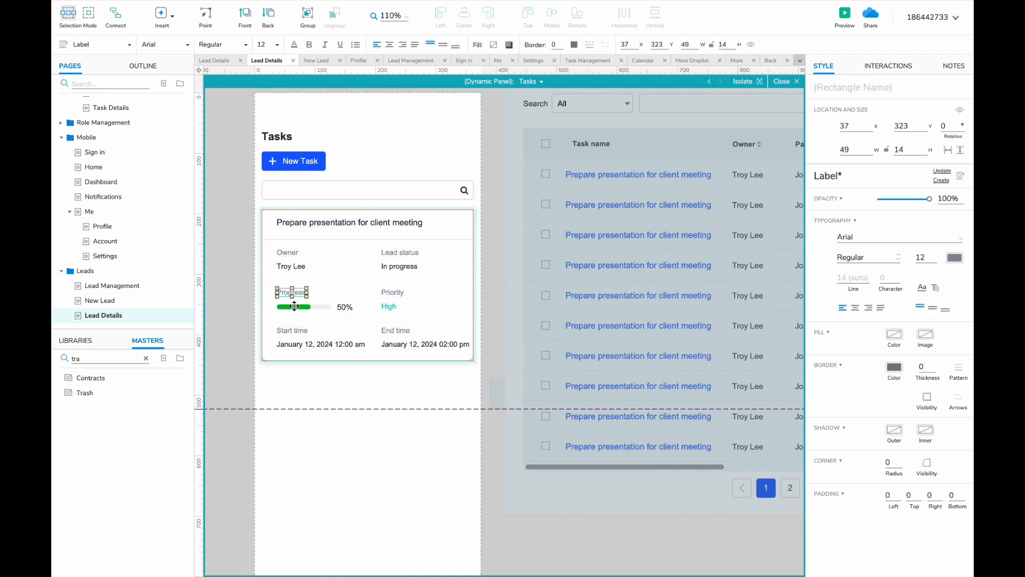
pyautogui.moveTo(274, 287); pyautogui.dragTo(389, 308)
pyautogui.press('Up')
pyautogui.moveTo(274, 324); pyautogui.dragTo(368, 349)
pyautogui.hotkey('shift', 'Up')
pyautogui.click(374, 354)
pyautogui.click(410, 381)
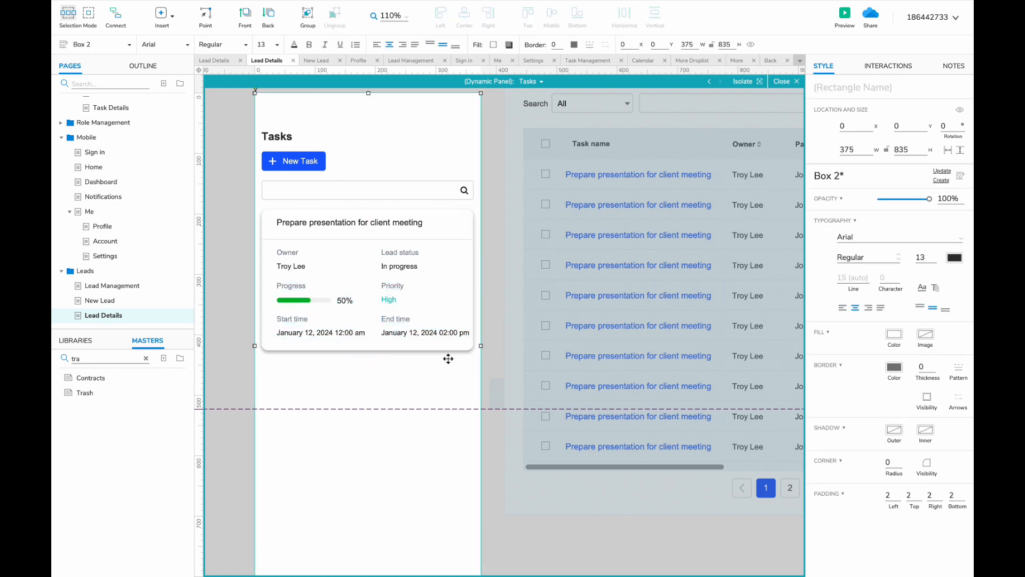
pyautogui.click(499, 324)
# - Drag-duplicate the task card group twice to stack three cards
pyautogui.scroll(-1, 497, 322)
pyautogui.click(352, 256)
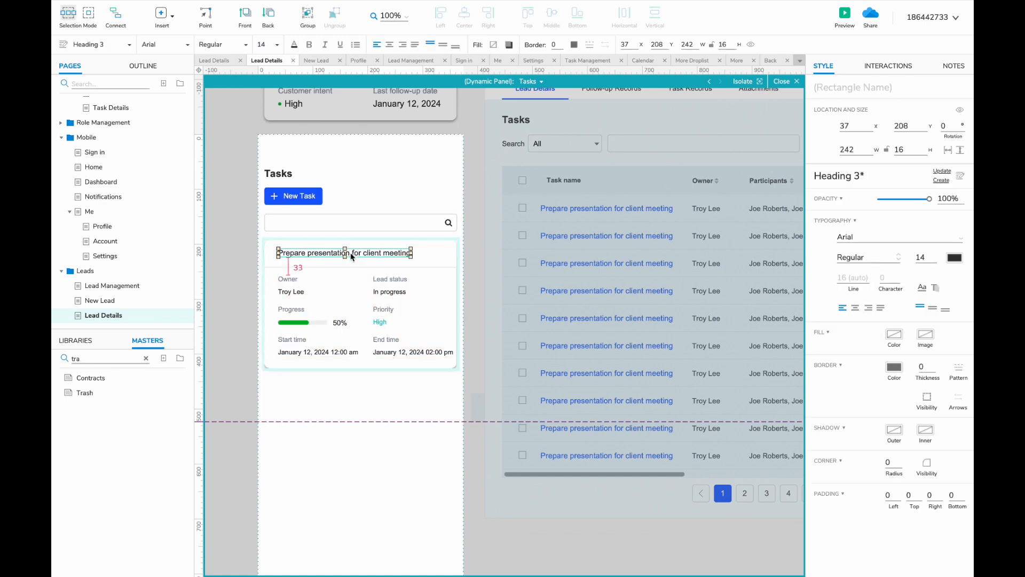
pyautogui.click(345, 246)
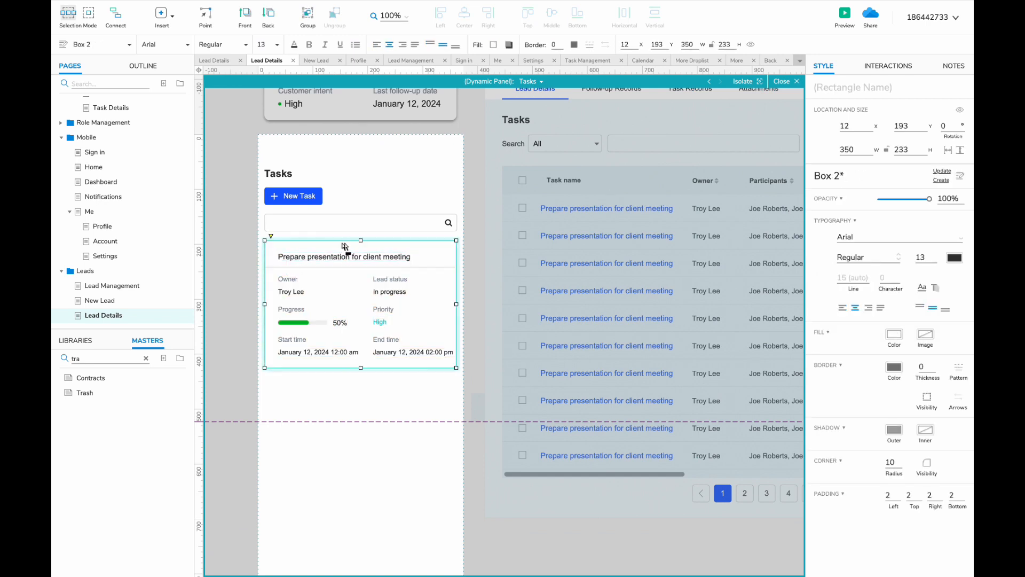
pyautogui.click(464, 250)
pyautogui.click(336, 256)
pyautogui.moveTo(336, 256); pyautogui.dragTo(325, 389)
pyautogui.scroll(-2, 325, 389)
pyautogui.moveTo(310, 302); pyautogui.dragTo(299, 436)
pyautogui.scroll(-3, 366, 441)
pyautogui.click(590, 395)
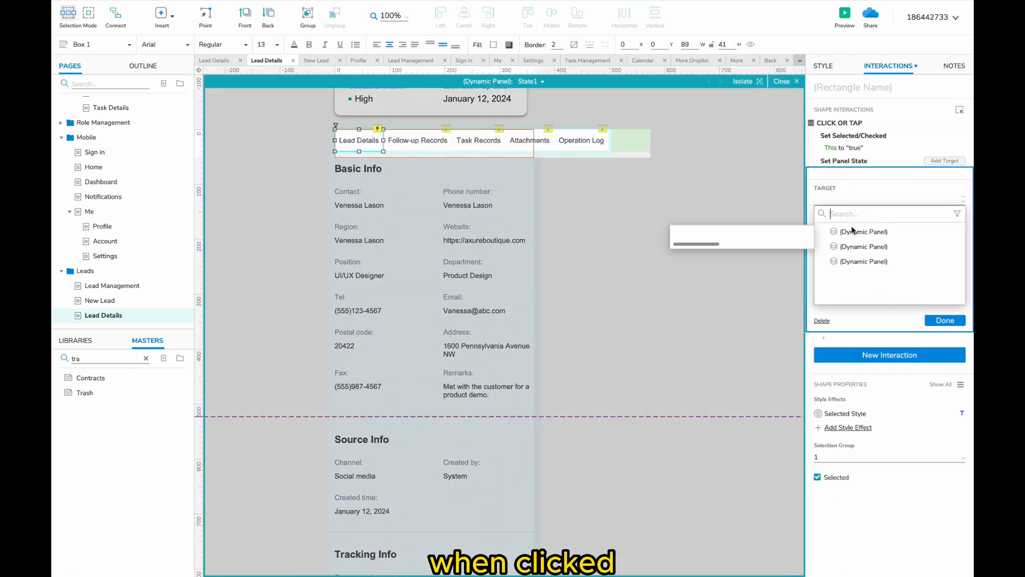
# - Point the first tabs at the Content panel's Details and Follow-up Records states
pyautogui.click(852, 231)
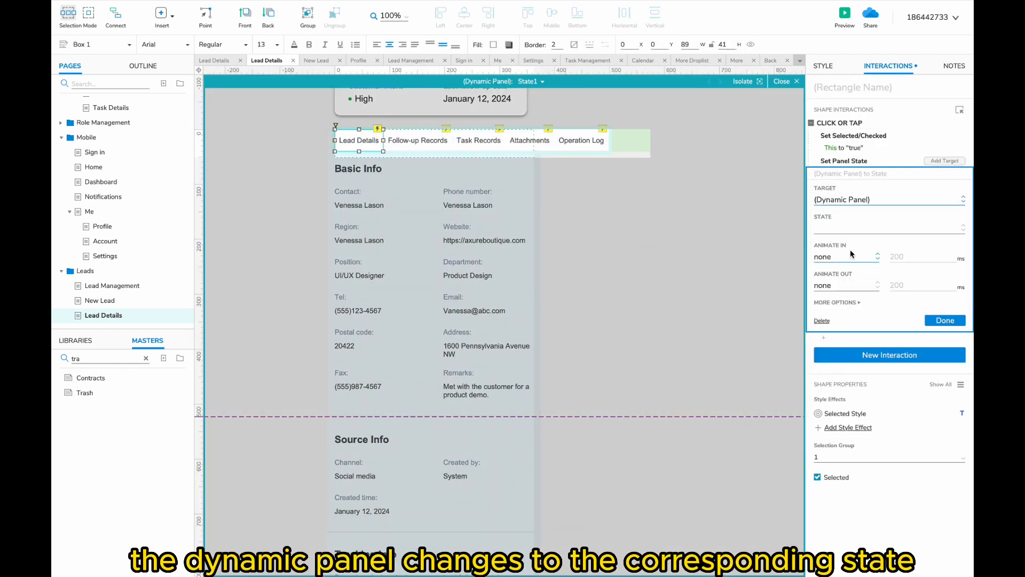
pyautogui.click(848, 227)
pyautogui.click(839, 246)
pyautogui.doubleClick(488, 165)
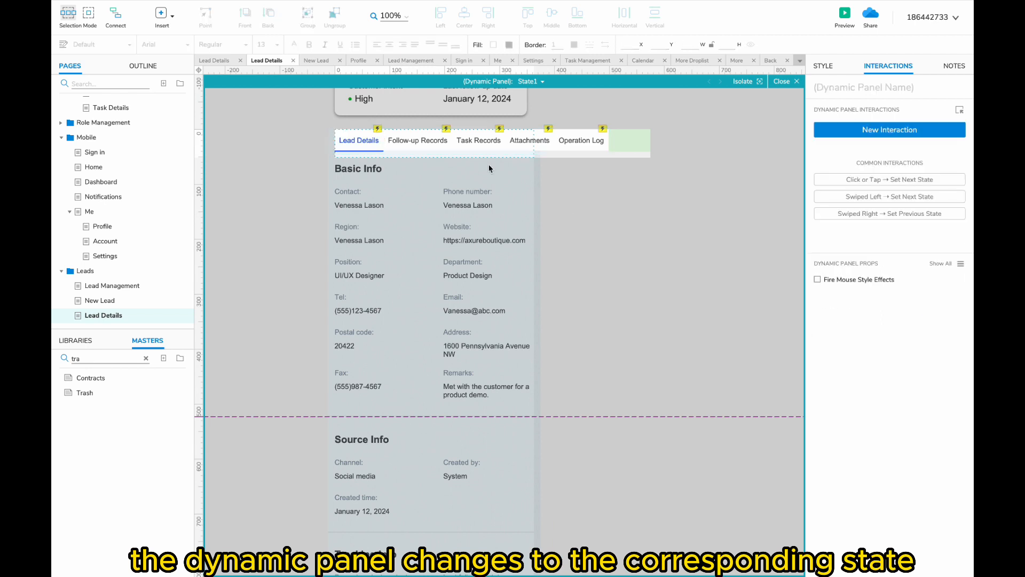
pyautogui.click(821, 90)
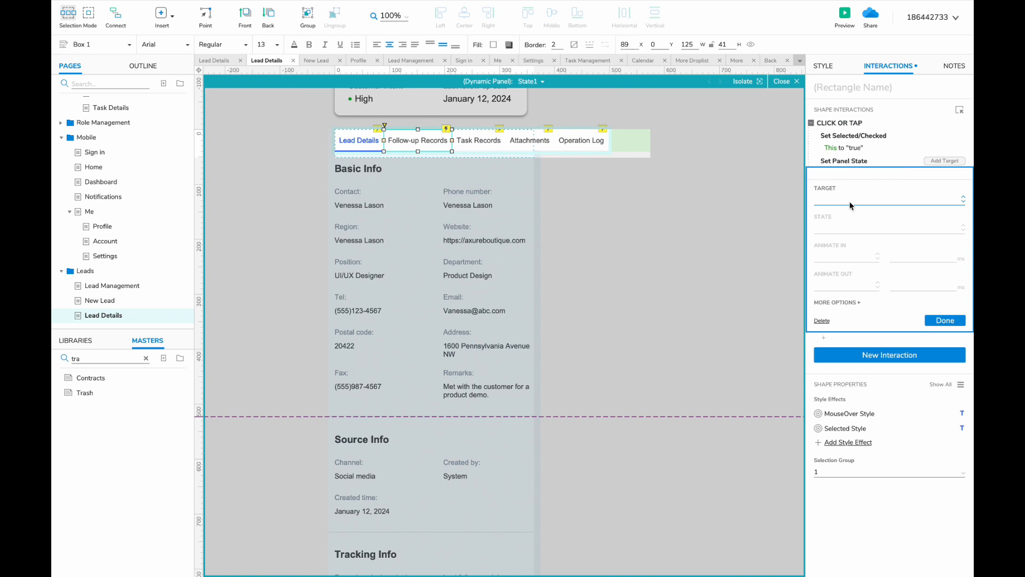
pyautogui.click(850, 200)
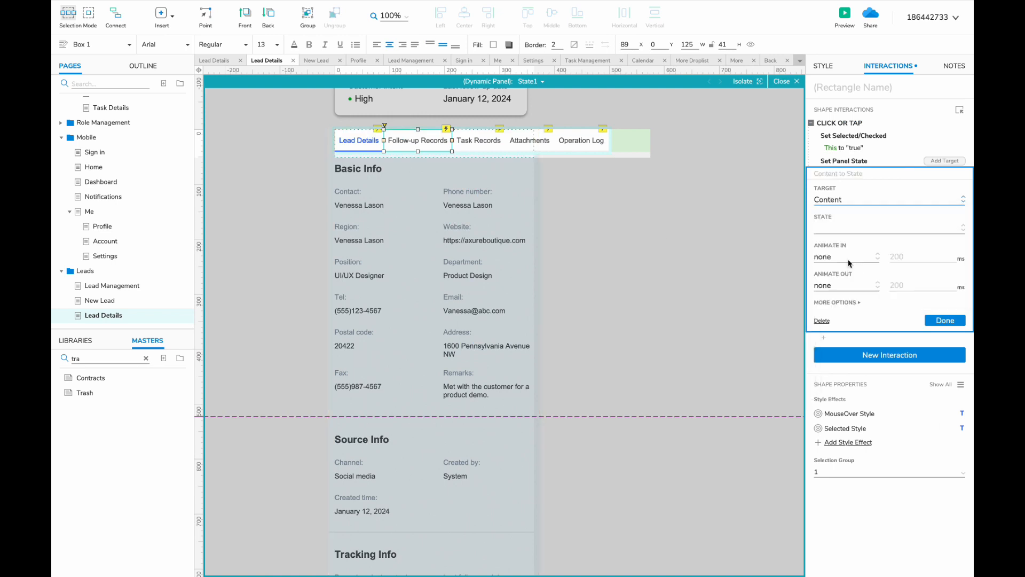
pyautogui.click(849, 228)
pyautogui.click(849, 322)
pyautogui.click(945, 320)
# - Make the Task Records and Attachments tabs set Content to their matching states
pyautogui.click(479, 140)
pyautogui.click(858, 173)
pyautogui.click(850, 199)
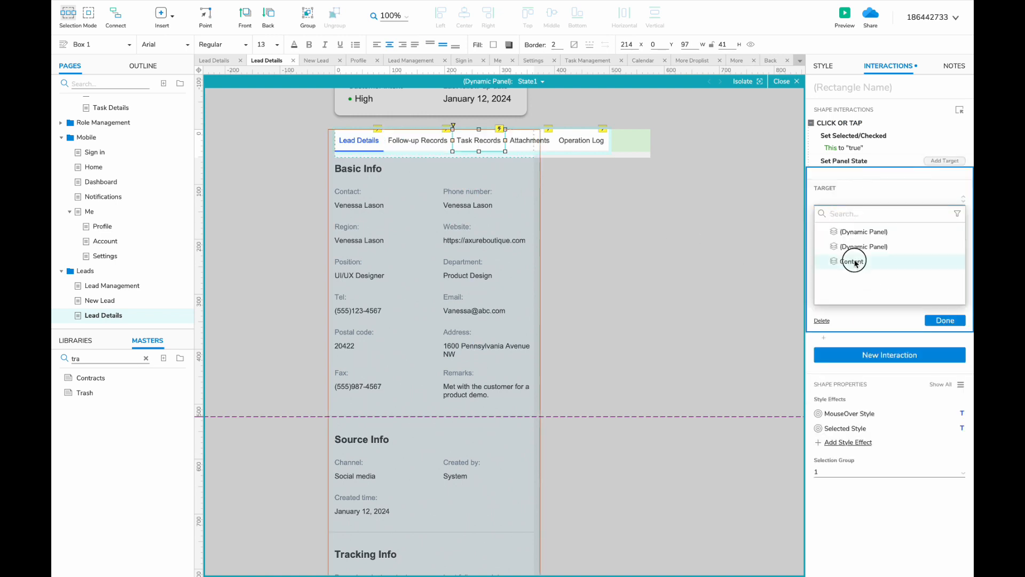
pyautogui.click(854, 261)
pyautogui.click(849, 228)
pyautogui.click(851, 305)
pyautogui.click(529, 140)
pyautogui.click(858, 173)
pyautogui.click(854, 261)
pyautogui.click(848, 228)
# - Make the Operation Log tab set Content to the Operation Log state
pyautogui.click(849, 290)
pyautogui.click(591, 143)
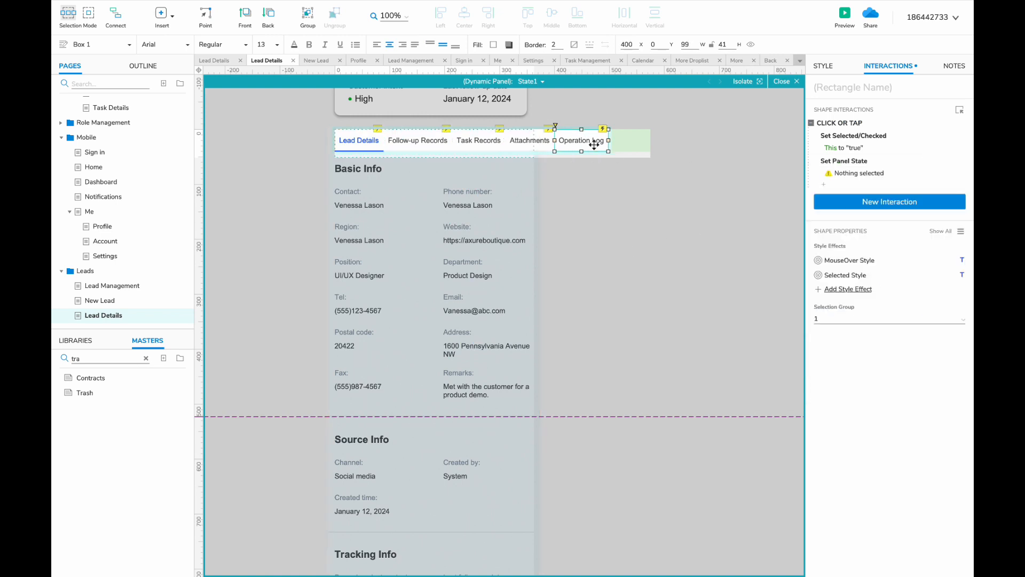
pyautogui.click(859, 173)
pyautogui.click(849, 228)
pyautogui.click(848, 306)
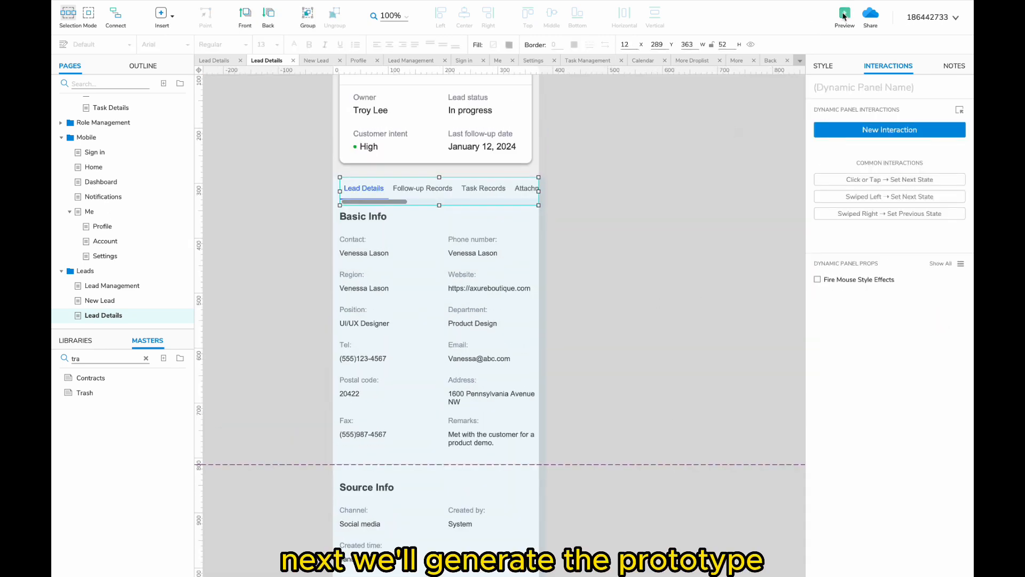
pyautogui.click(844, 14)
# - Test the Follow-up Records, Task Records, Attachments and Operation Log tabs in the Chrome preview
pyautogui.scroll(-5, 521, 302)
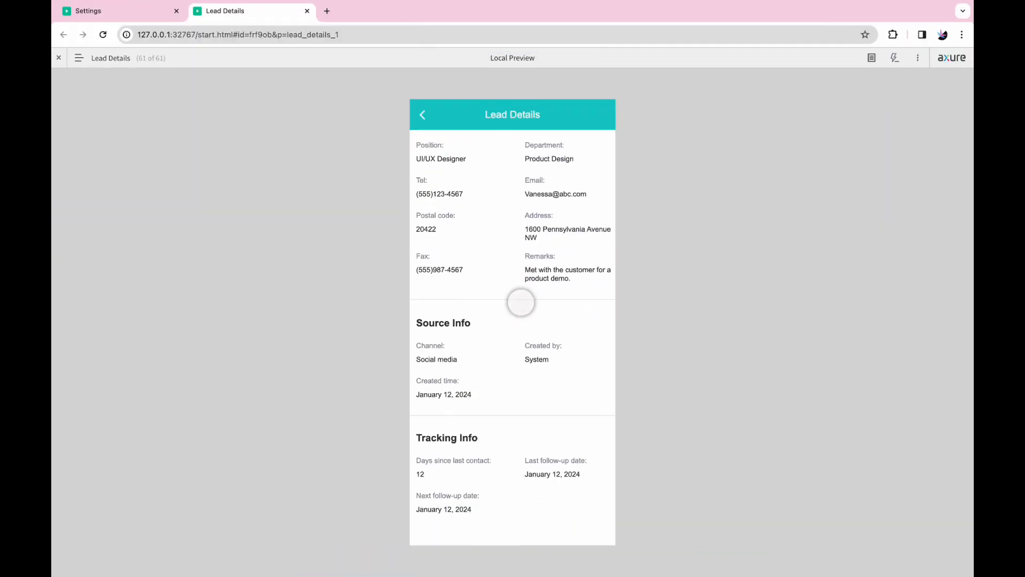
pyautogui.scroll(5, 520, 302)
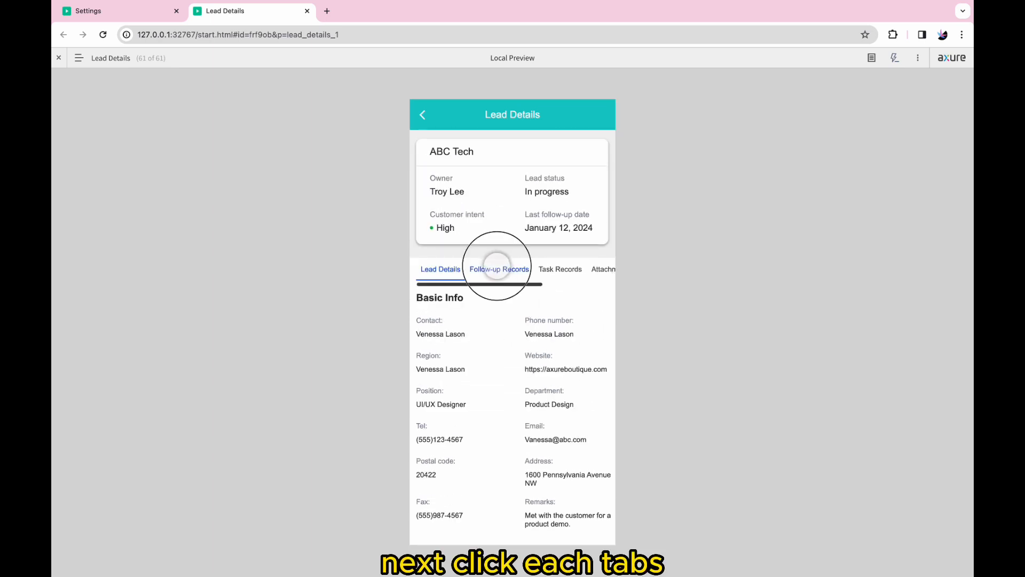
pyautogui.click(487, 267)
pyautogui.click(533, 269)
pyautogui.scroll(-4, 513, 327)
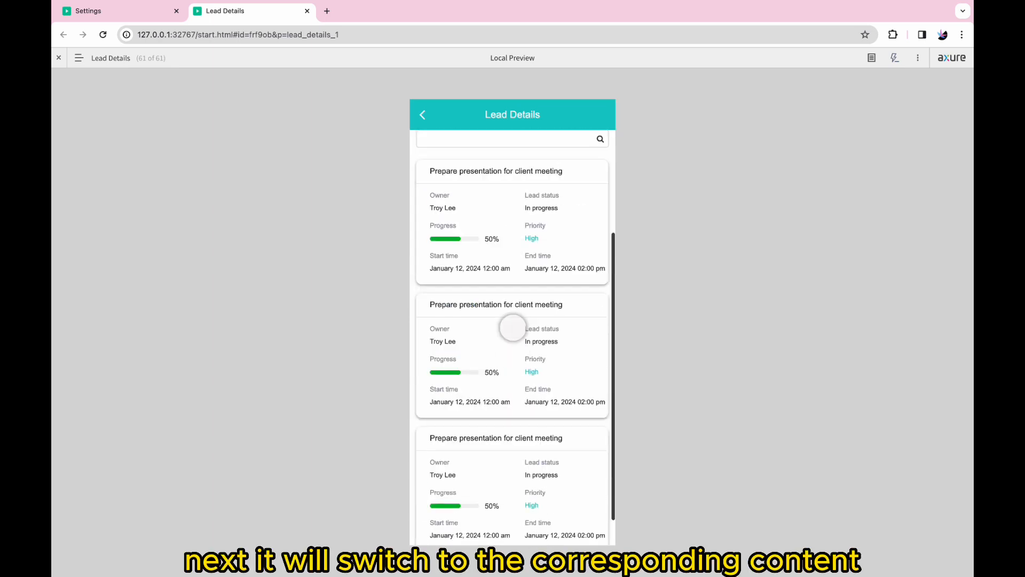
pyautogui.scroll(4, 513, 327)
pyautogui.click(590, 274)
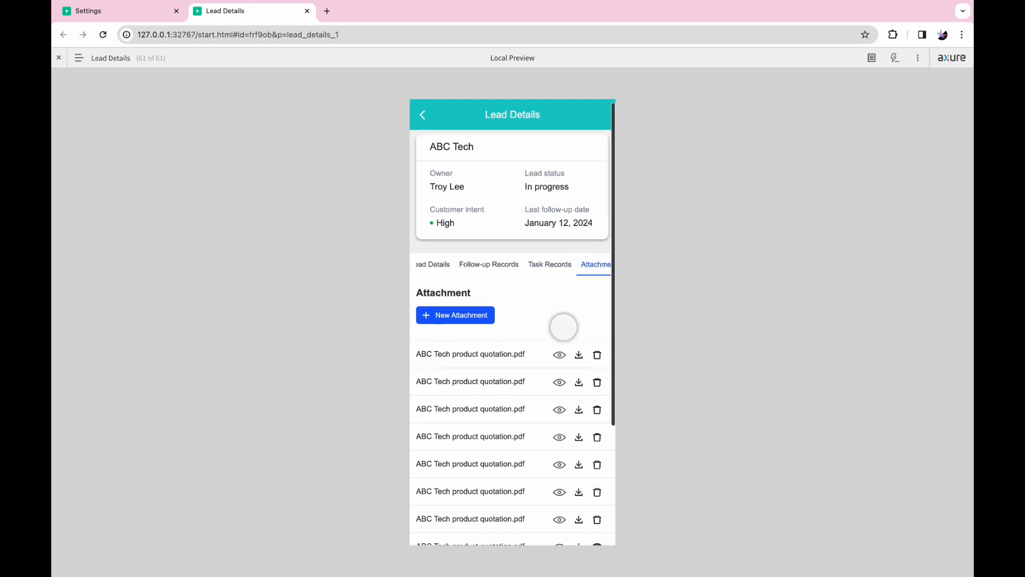
pyautogui.scroll(-3, 562, 327)
pyautogui.scroll(2, 560, 331)
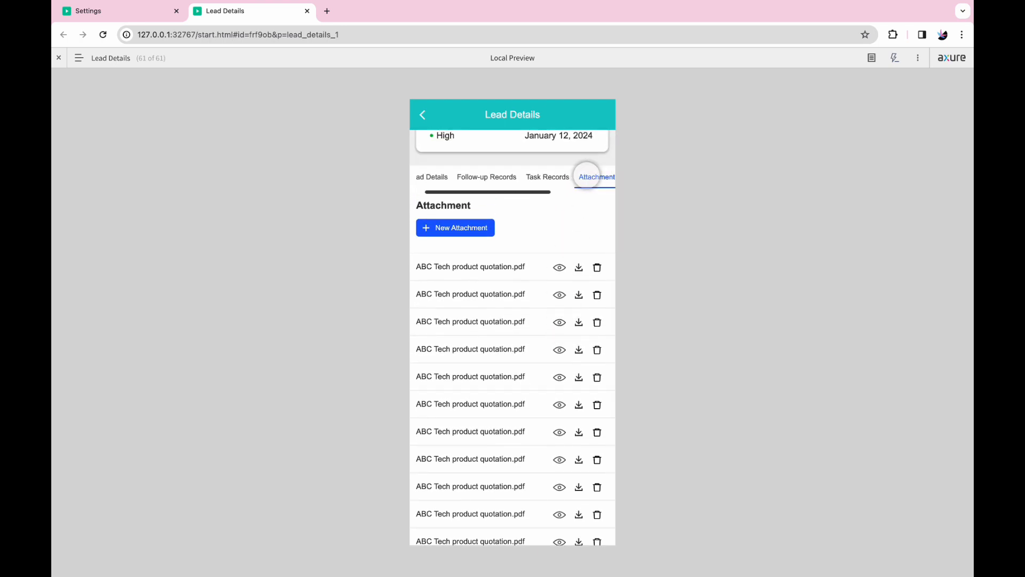
pyautogui.click(553, 177)
pyautogui.click(448, 177)
pyautogui.scroll(3, 467, 206)
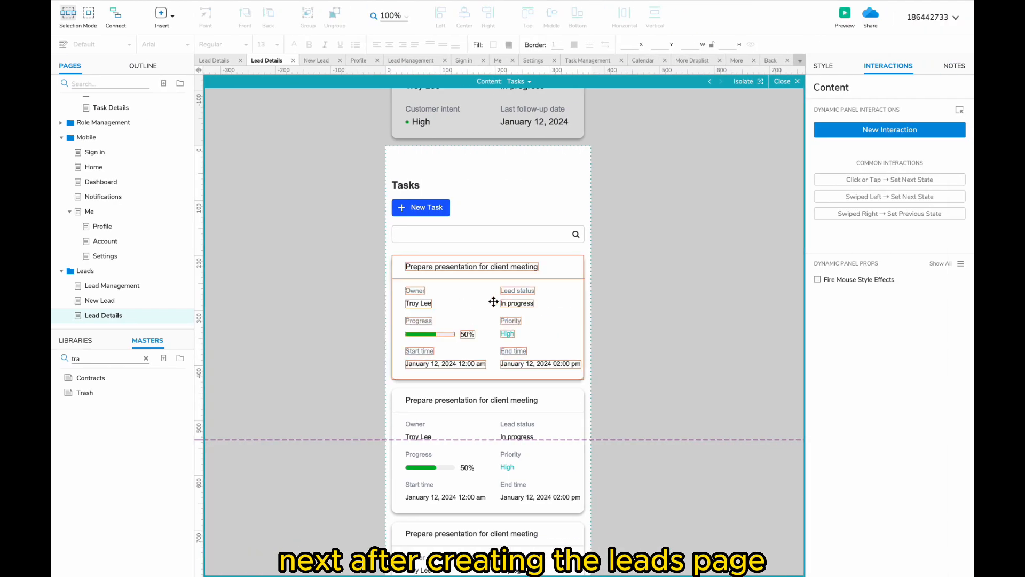
# - Duplicate the Leads folder to create the Lead Pool section
pyautogui.rightClick(101, 270)
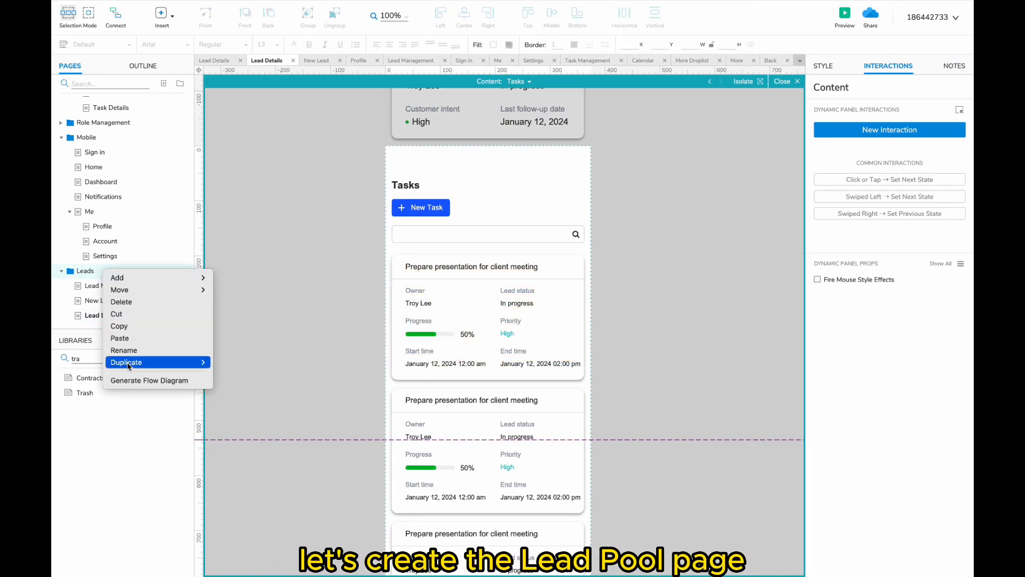
pyautogui.moveTo(127, 362)
pyautogui.click(217, 378)
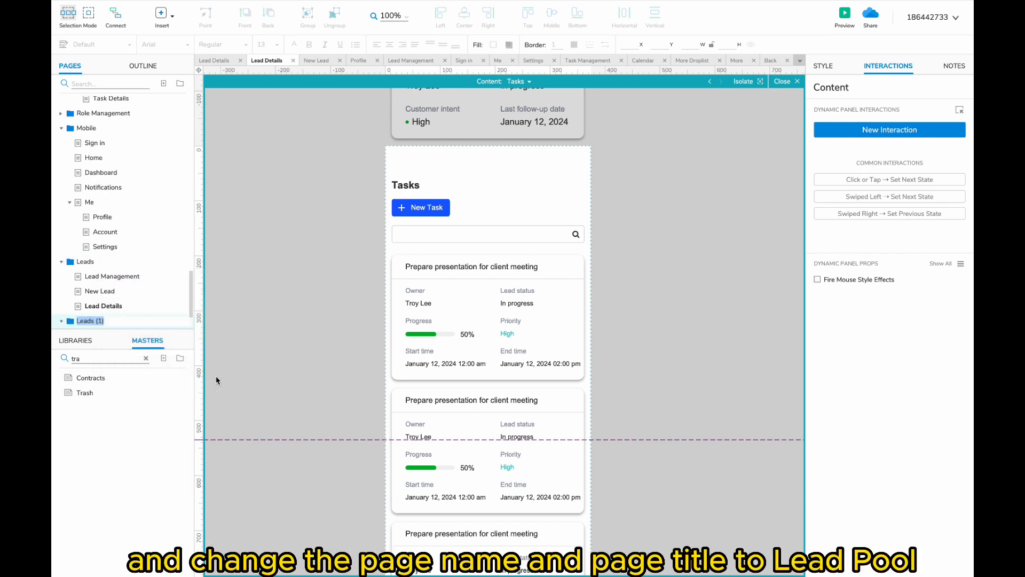
pyautogui.scroll(-2, 113, 289)
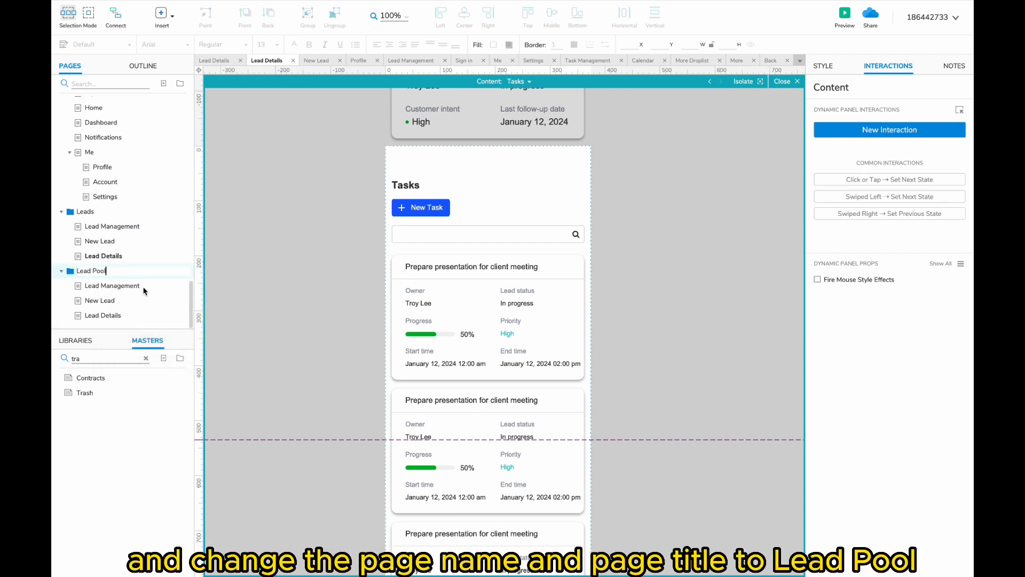
# - Change the Lead Pool Management page header to read Lead Pool
pyautogui.click(106, 290)
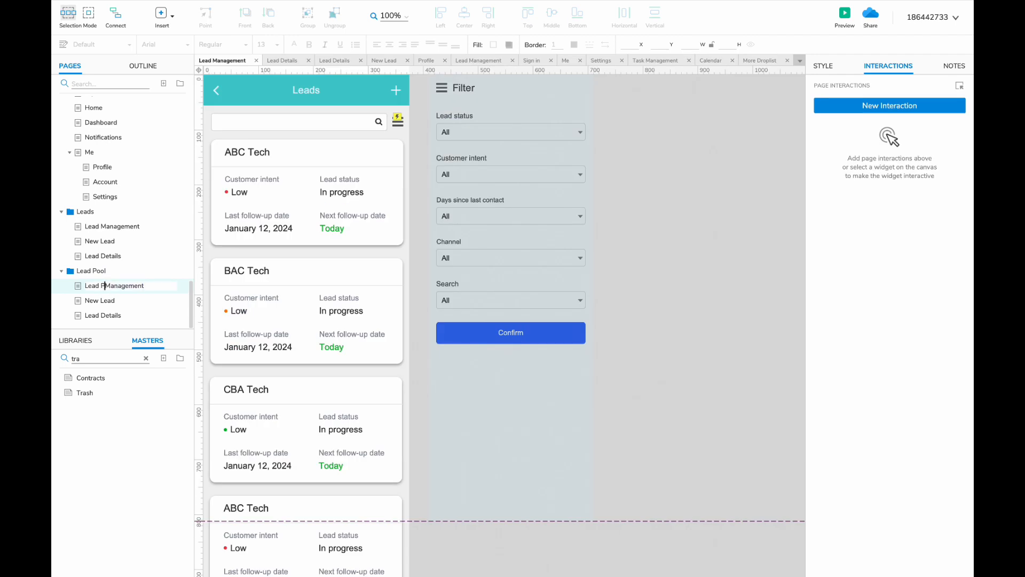
pyautogui.doubleClick(335, 101)
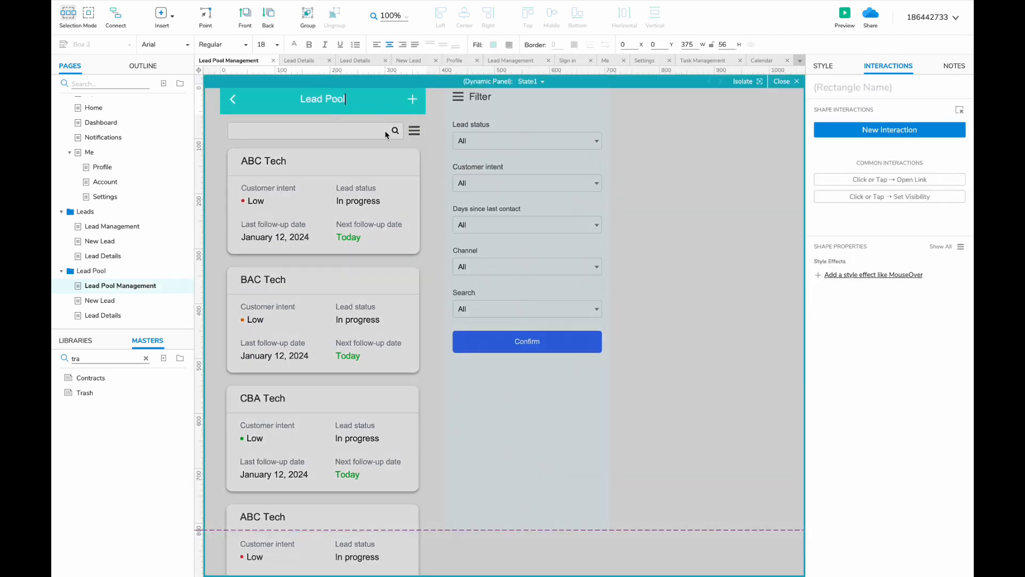
pyautogui.click(414, 136)
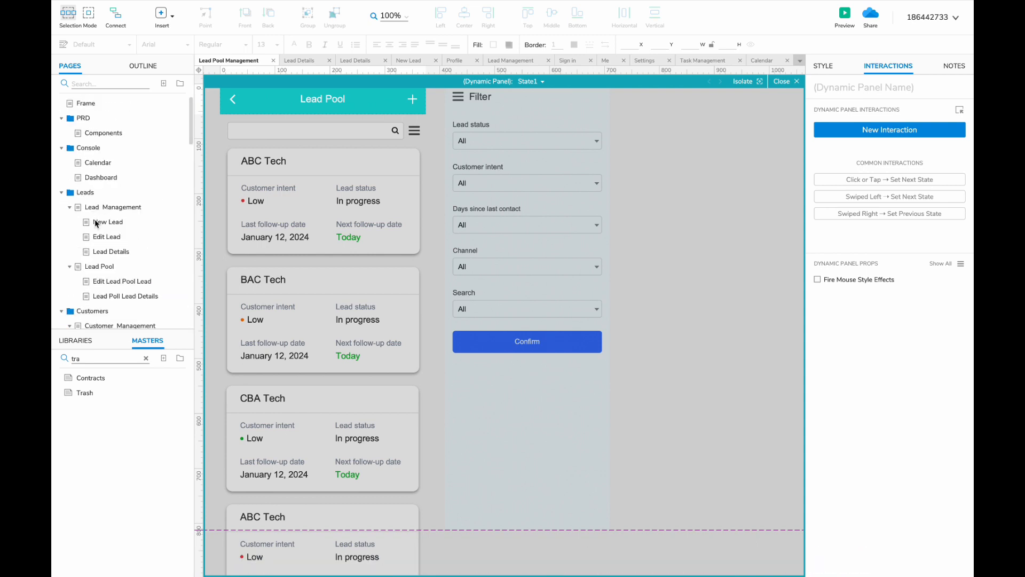
# - Paste the desktop Lead Pool page's widgets onto Lead Pool Management, left of the mobile mock
pyautogui.click(126, 269)
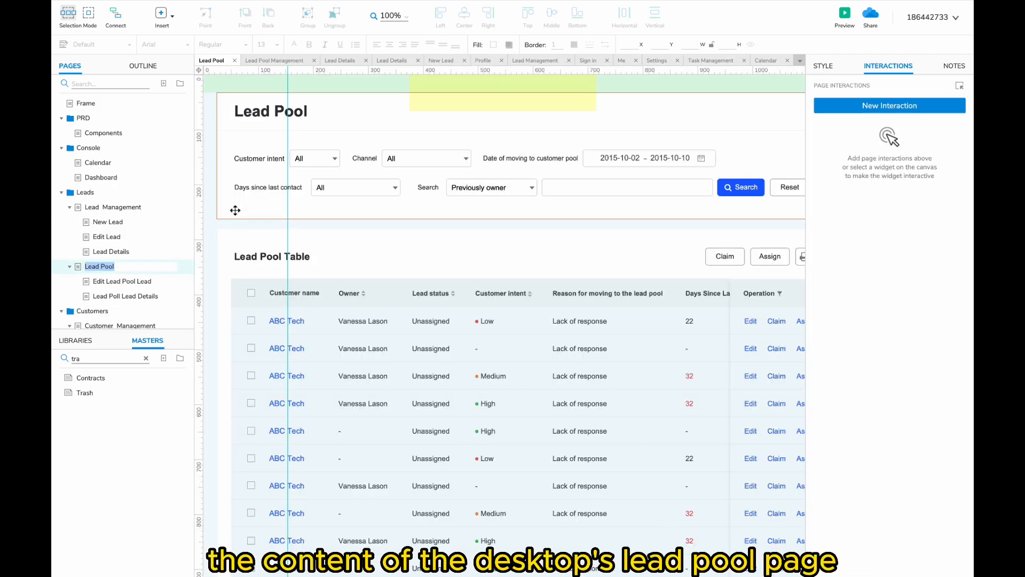
pyautogui.hotkey('ctrl', 'a')
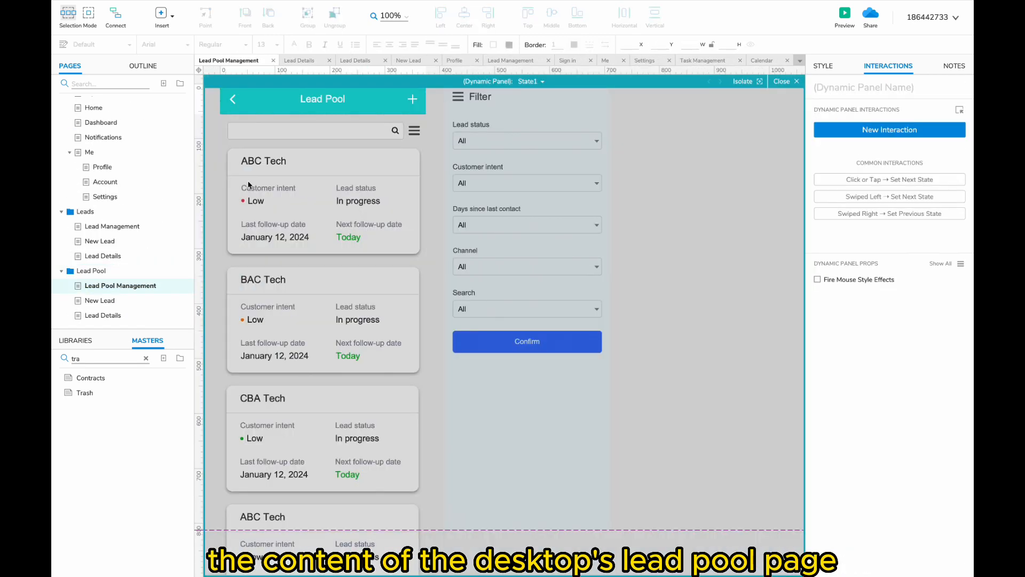
pyautogui.click(373, 216)
pyautogui.hotkey('ctrl', 'v')
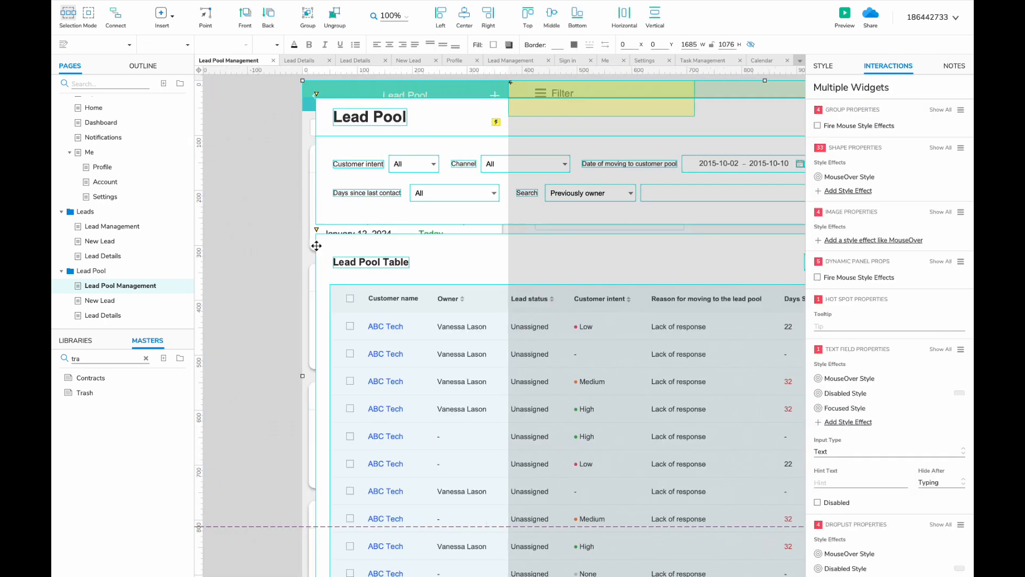
pyautogui.scroll(-5, 315, 245)
pyautogui.hscroll(-3, 316, 245)
pyautogui.moveTo(499, 231); pyautogui.dragTo(248, 231)
pyautogui.click(535, 316)
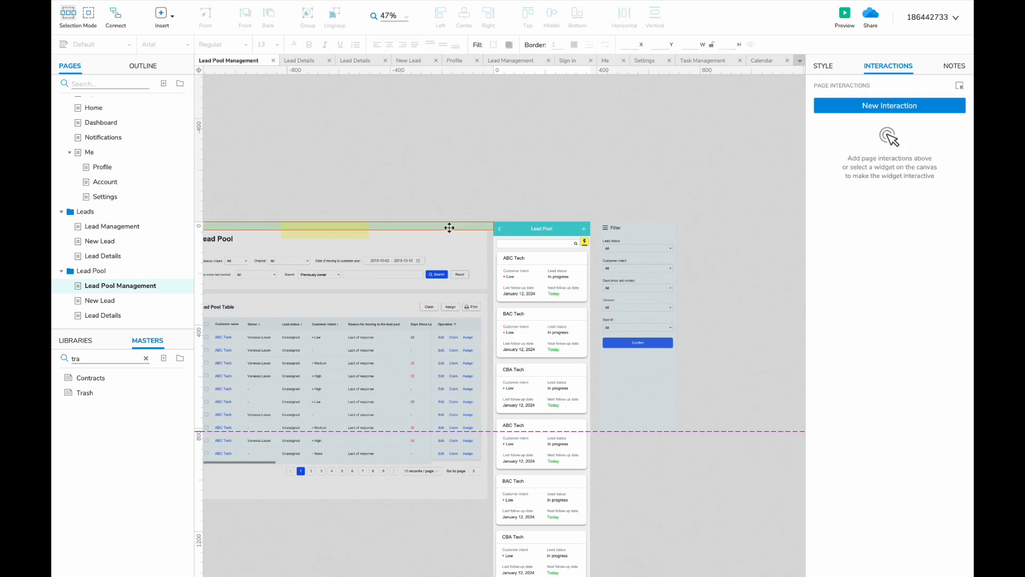
pyautogui.scroll(3, 380, 323)
pyautogui.hscroll(-3, 383, 327)
pyautogui.hscroll(2, 385, 327)
# - Open the mobile filter panel's state for editing
pyautogui.doubleClick(738, 169)
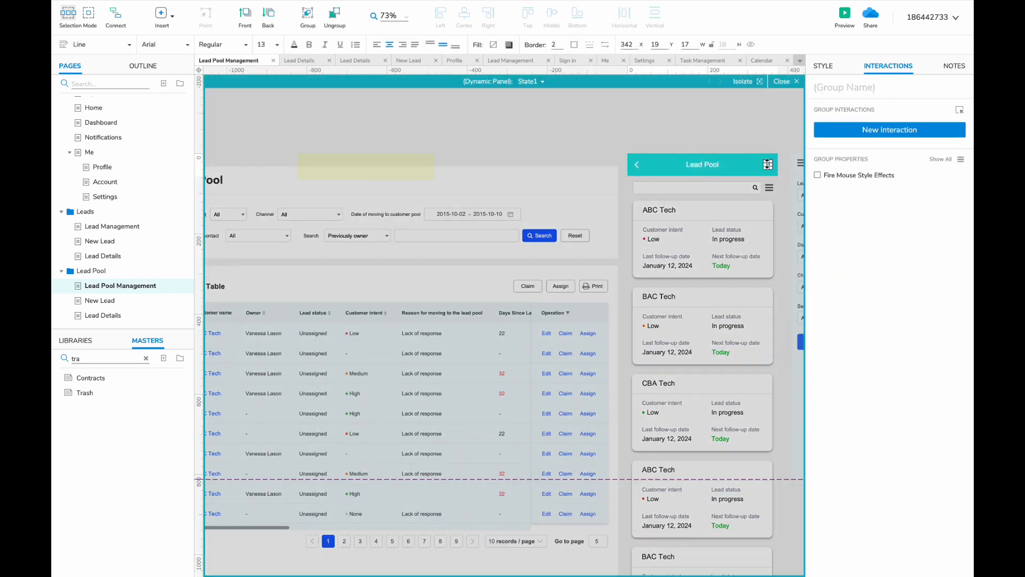
pyautogui.hscroll(1, 748, 121)
pyautogui.scroll(4, 709, 221)
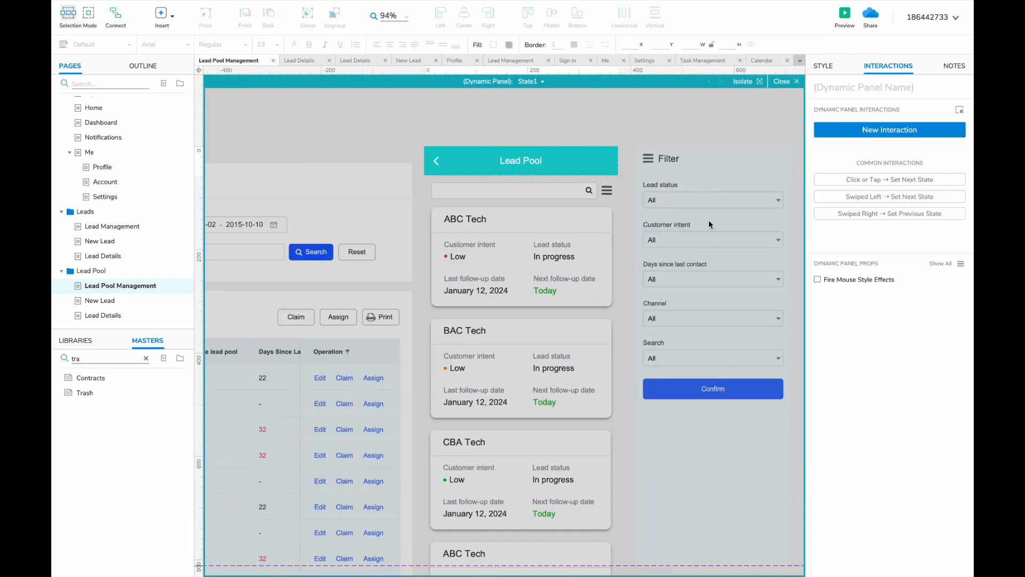
pyautogui.hscroll(-5, 697, 225)
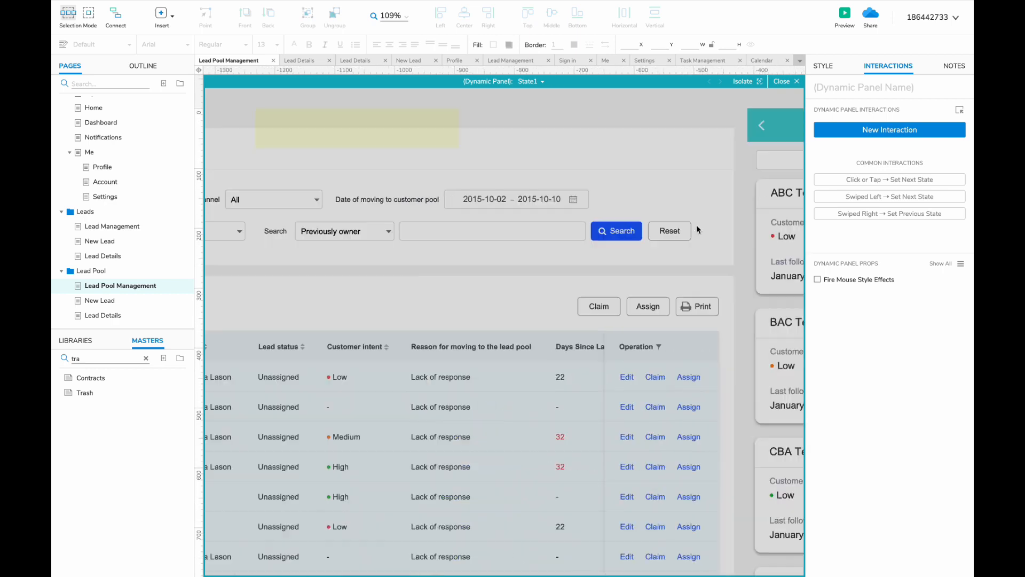
pyautogui.hscroll(3, 562, 188)
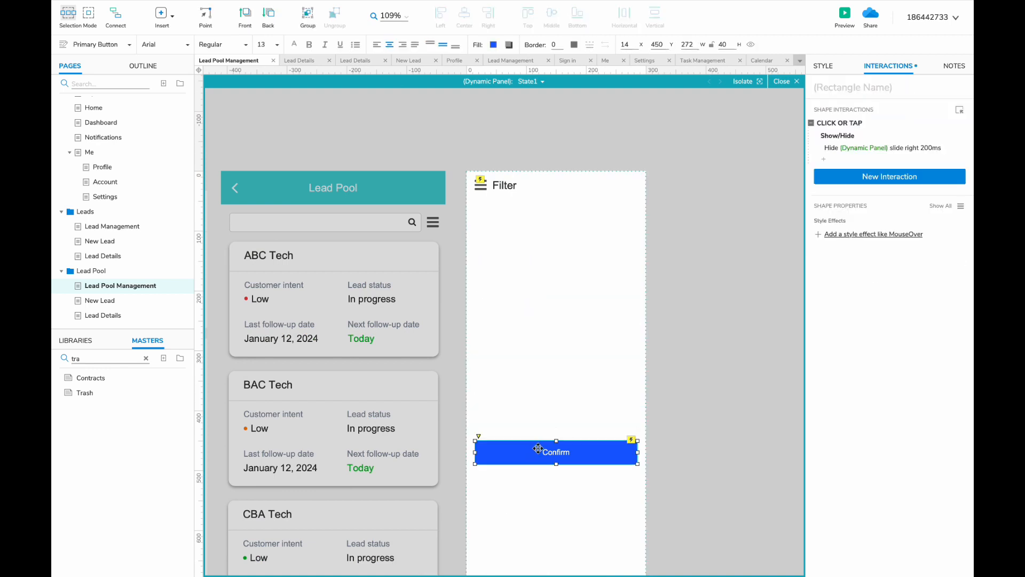
# - Paste the desktop filter widgets into the Filter panel and drag them roughly into place
pyautogui.moveTo(538, 449); pyautogui.dragTo(538, 488)
pyautogui.hotkey('ctrl', 'v')
pyautogui.moveTo(278, 310); pyautogui.dragTo(510, 215)
pyautogui.click(528, 248)
pyautogui.keyDown('shift'); pyautogui.click(587, 253); pyautogui.keyUp('shift')
pyautogui.moveTo(587, 253); pyautogui.dragTo(587, 419)
pyautogui.click(623, 216)
pyautogui.keyDown('shift'); pyautogui.click(677, 216); pyautogui.keyUp('shift')
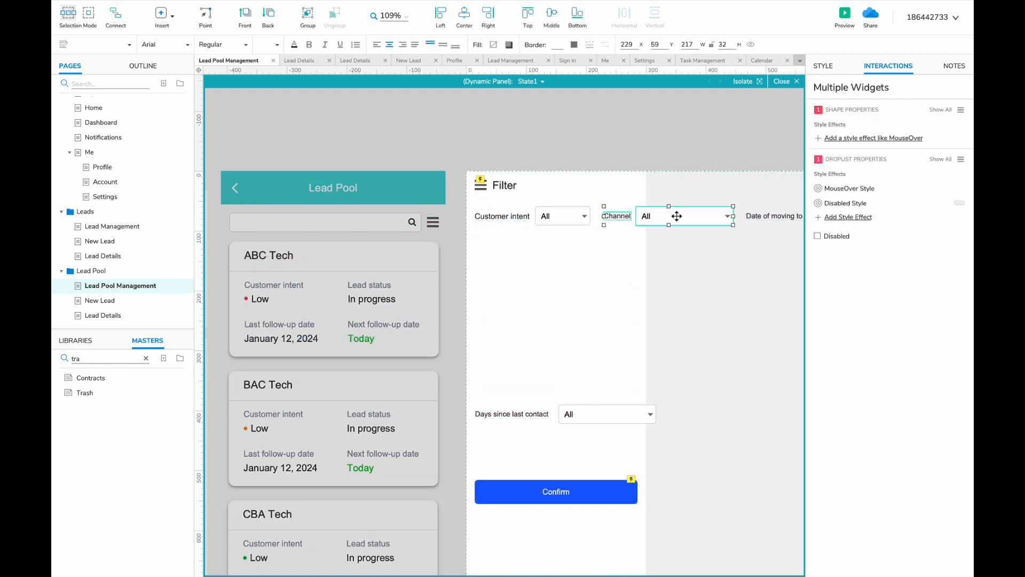
pyautogui.hscroll(6, 463, 309)
pyautogui.moveTo(677, 217); pyautogui.dragTo(471, 305)
pyautogui.moveTo(694, 198); pyautogui.dragTo(523, 338)
pyautogui.hscroll(-6, 524, 339)
pyautogui.moveTo(646, 215); pyautogui.dragTo(495, 363)
pyautogui.moveTo(403, 215); pyautogui.dragTo(336, 265)
# - Stack Channel, a full-width Date of moving to customer pool picker, and Days since last contact
pyautogui.click(341, 300)
pyautogui.moveTo(378, 300); pyautogui.dragTo(352, 285)
pyautogui.click(466, 364)
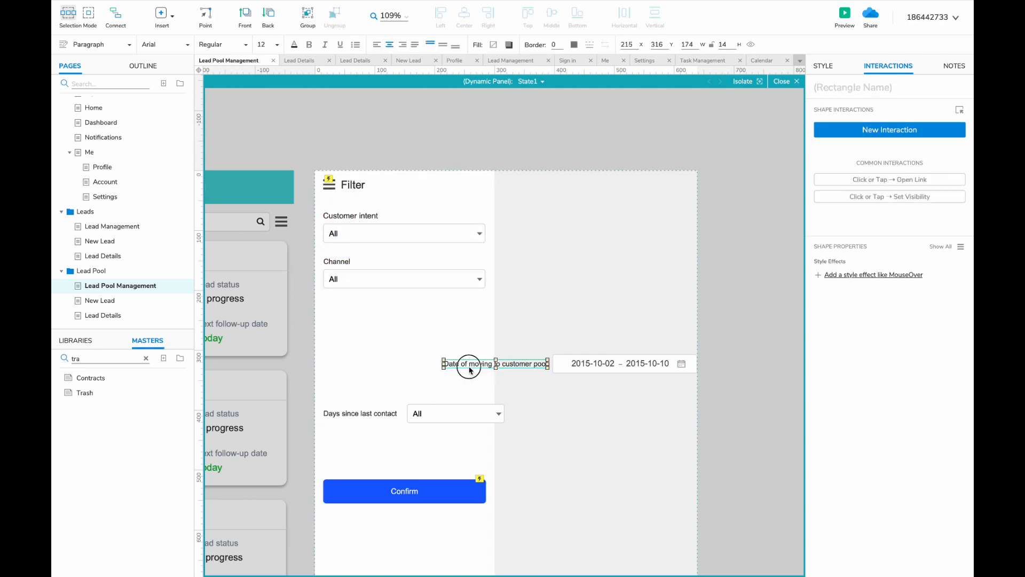
pyautogui.moveTo(466, 364); pyautogui.dragTo(347, 306)
pyautogui.moveTo(626, 363); pyautogui.dragTo(414, 328)
pyautogui.moveTo(340, 328); pyautogui.dragTo(322, 328)
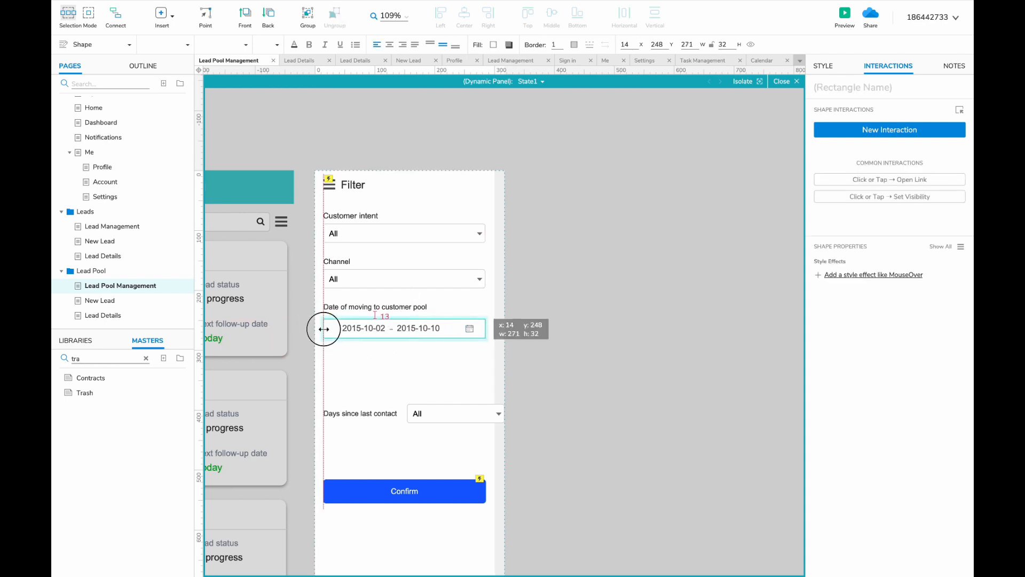
pyautogui.moveTo(335, 413); pyautogui.dragTo(334, 351)
pyautogui.moveTo(448, 413); pyautogui.dragTo(364, 370)
# - Move Confirm up beneath the fields, then exit the panel and edit the Last follow-up date label
pyautogui.moveTo(477, 371); pyautogui.dragTo(486, 371)
pyautogui.moveTo(410, 492); pyautogui.dragTo(382, 405)
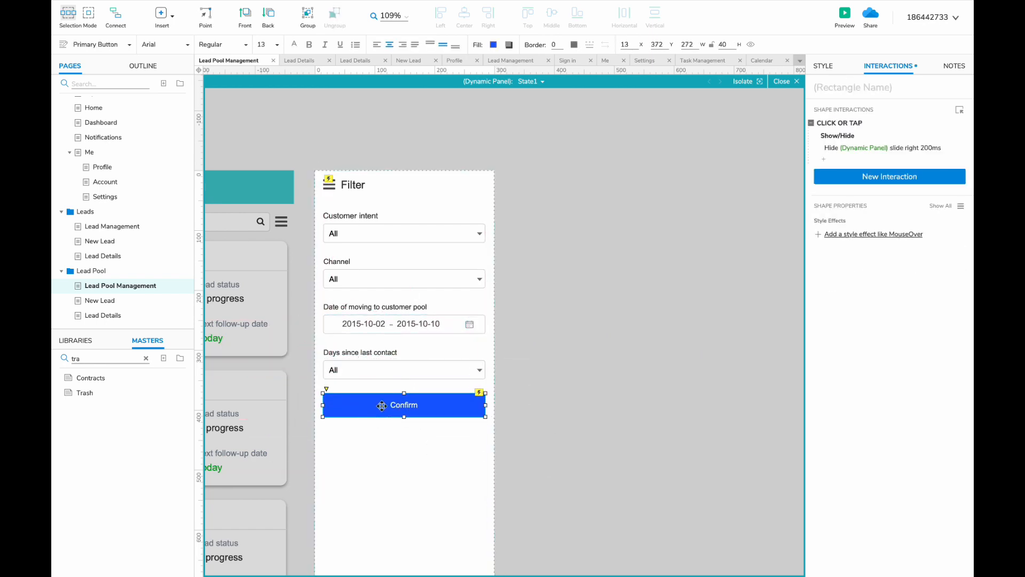
pyautogui.hscroll(-6, 382, 405)
pyautogui.doubleClick(533, 455)
pyautogui.hscroll(-3, 547, 279)
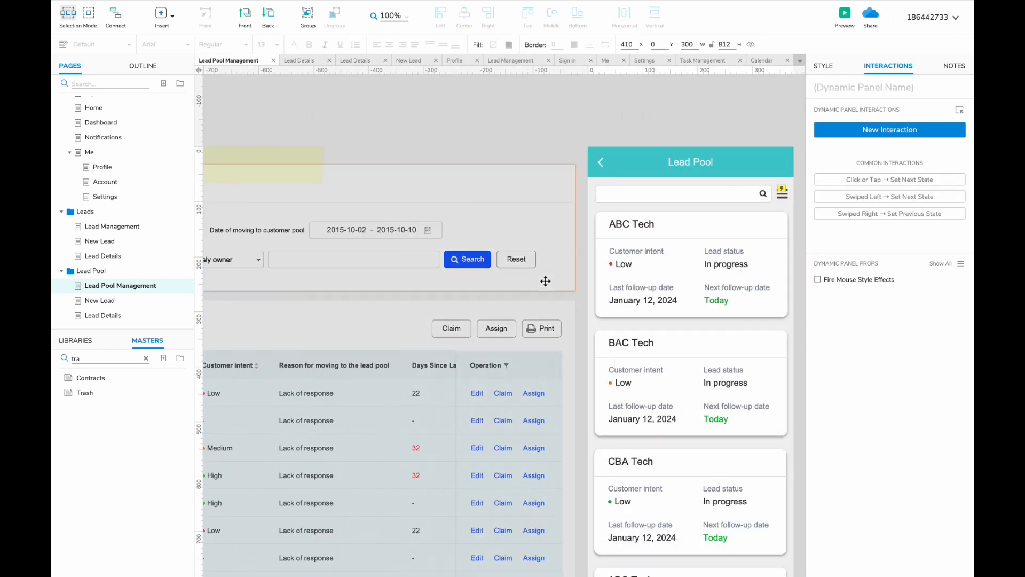
pyautogui.doubleClick(640, 289)
pyautogui.hscroll(-3, 641, 289)
pyautogui.hscroll(5, 638, 291)
pyautogui.hscroll(3, 636, 291)
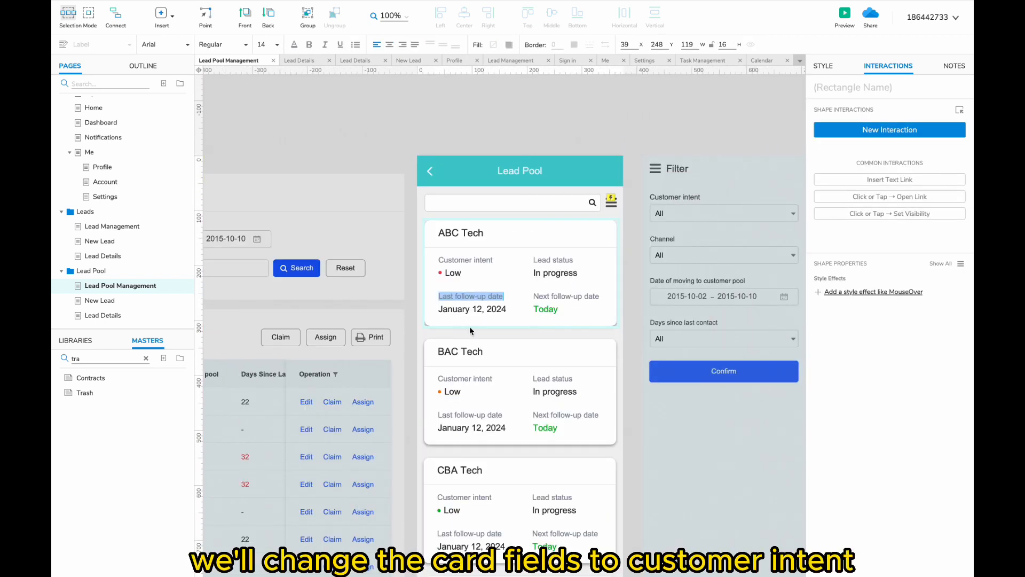
# - Relabel the card fields to 'Reason for moving to the lead pool' and the moving date, with value 22
pyautogui.write('Reason for moving to the lea')
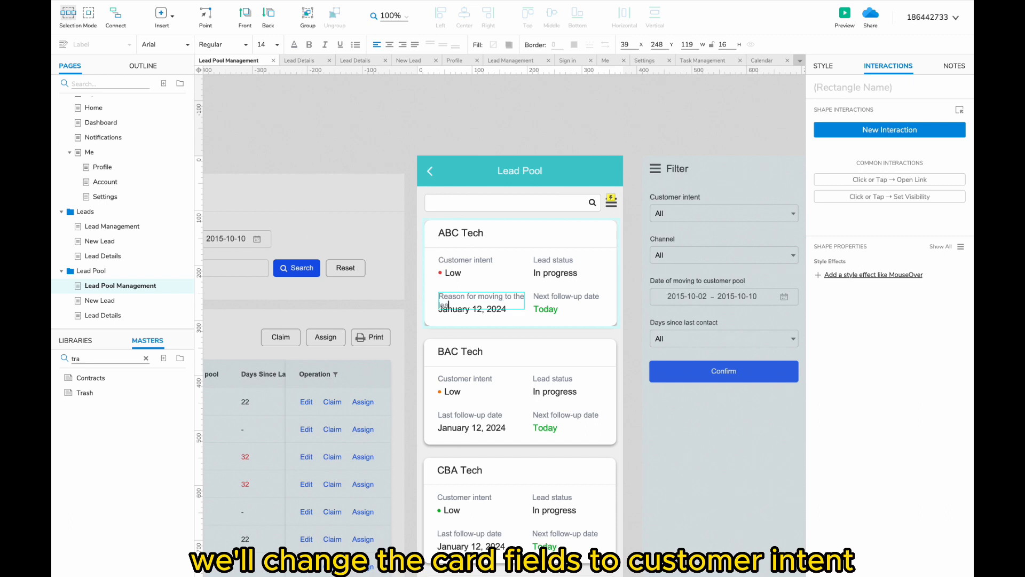
pyautogui.write('d pool')
pyautogui.click(492, 310)
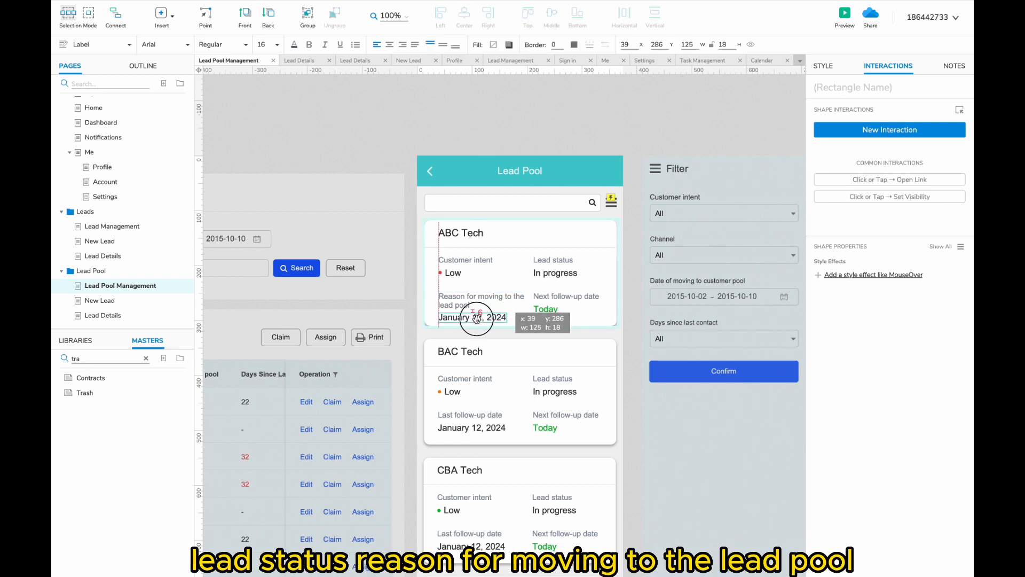
pyautogui.doubleClick(565, 297)
pyautogui.write('Date of moving to')
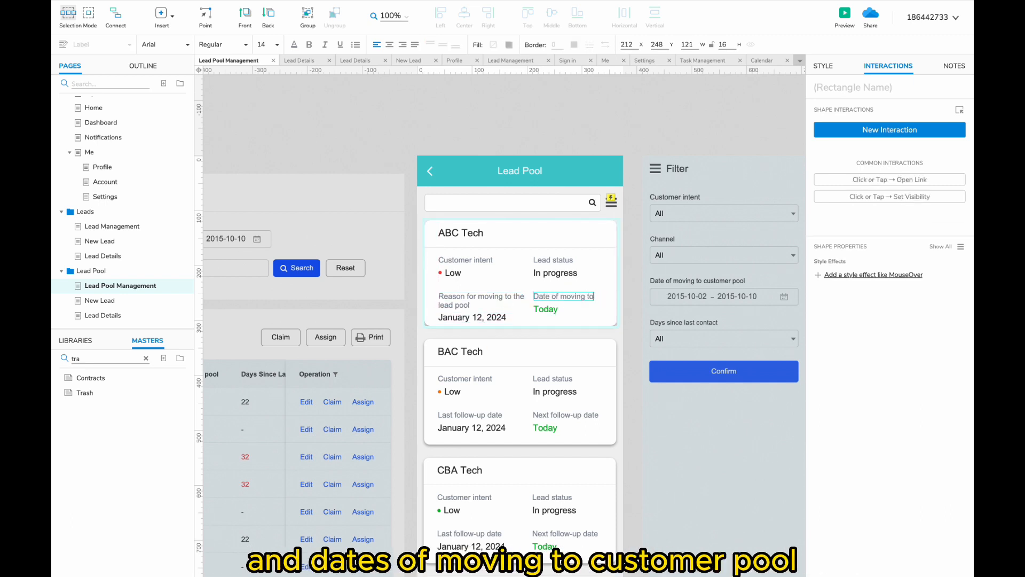
pyautogui.write('pool')
pyautogui.click(545, 310)
pyautogui.press('Delete')
pyautogui.click(619, 297)
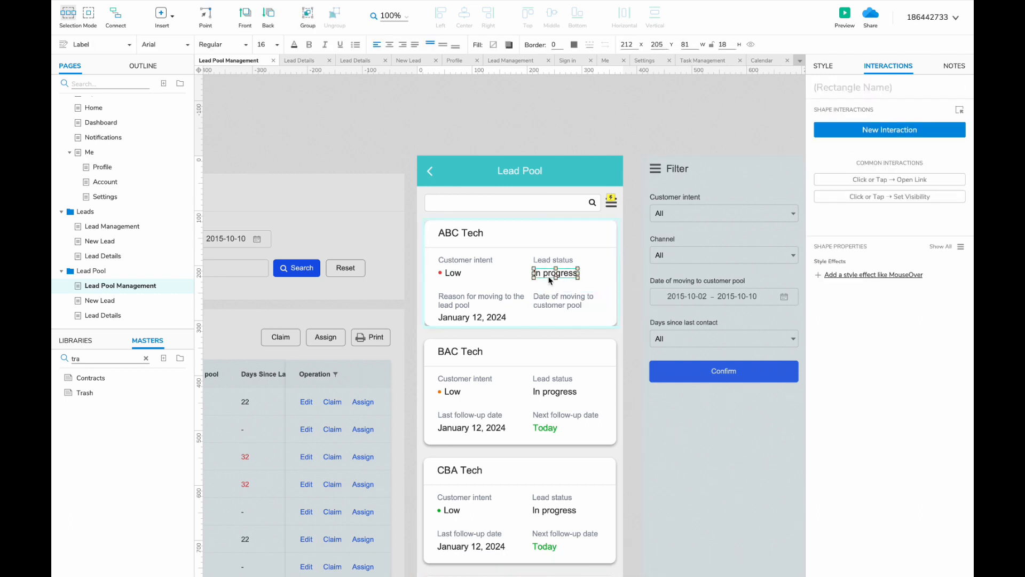
pyautogui.doubleClick(542, 317)
pyautogui.write('22')
pyautogui.click(563, 337)
# - Delete the old cards below and make the first card's background box taller
pyautogui.scroll(-10, 534, 374)
pyautogui.keyDown('shift'); pyautogui.click(501, 523); pyautogui.keyUp('shift')
pyautogui.press('Delete')
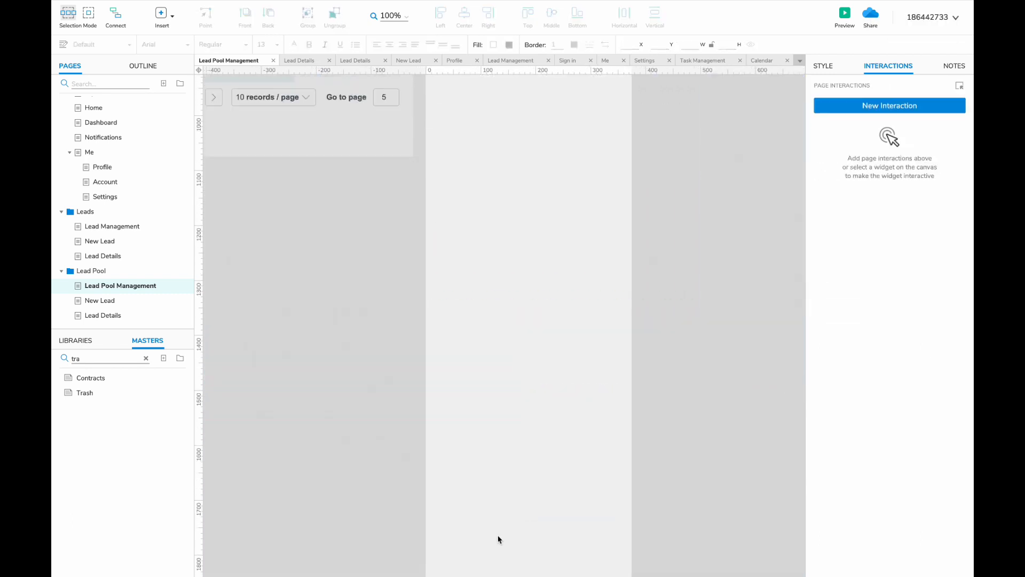
pyautogui.scroll(10, 498, 538)
pyautogui.click(512, 306)
pyautogui.click(512, 307)
pyautogui.moveTo(512, 309); pyautogui.dragTo(513, 315)
# - Copy the finished card downward with a 20 px gap to stack four lead cards
pyautogui.click(512, 328)
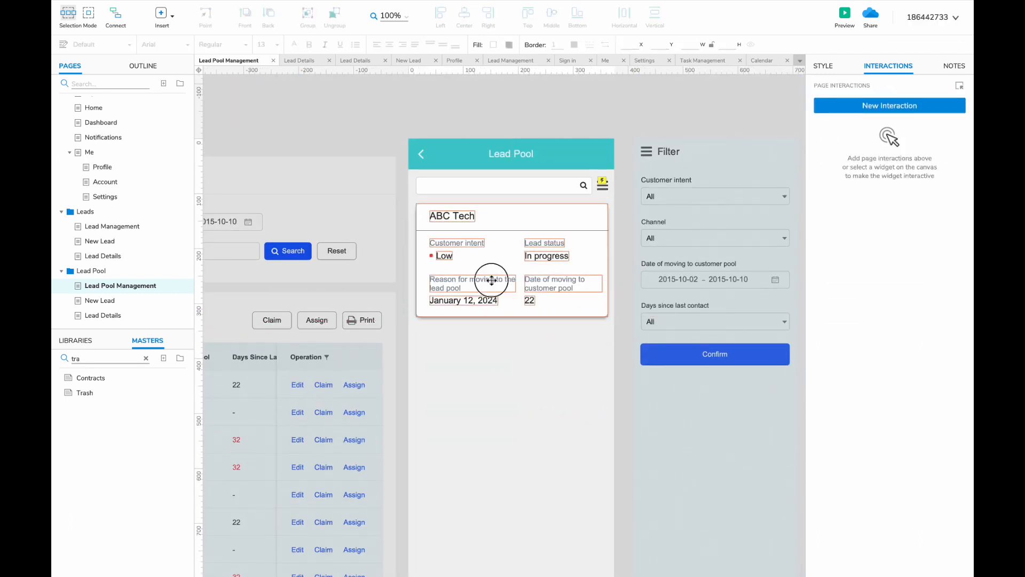
pyautogui.keyDown('ctrl'); pyautogui.moveTo(457, 225); pyautogui.dragTo(457, 349); pyautogui.keyUp('ctrl')
pyautogui.keyDown('shift'); pyautogui.click(476, 257); pyautogui.keyUp('shift')
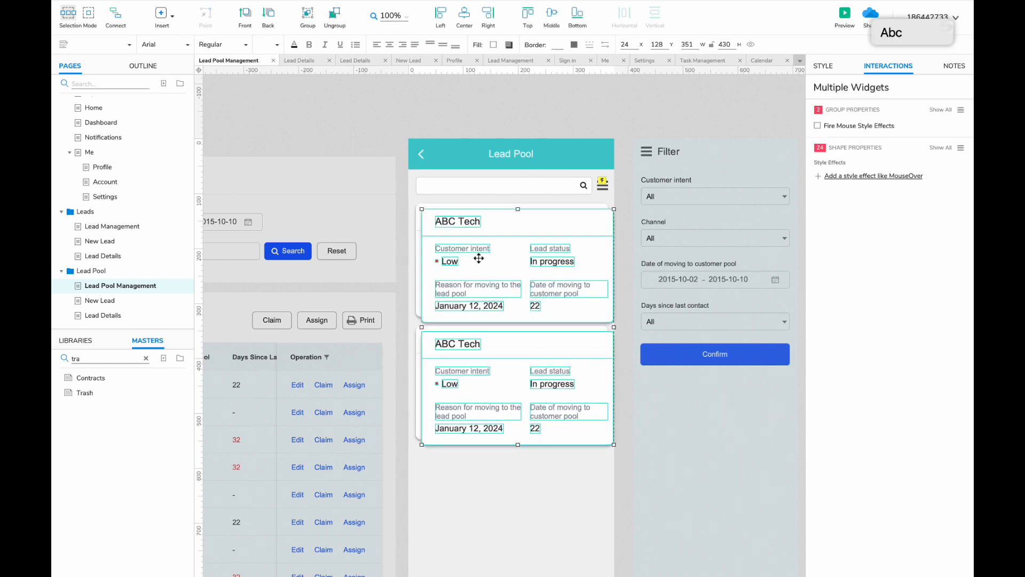
pyautogui.scroll(-3, 483, 235)
pyautogui.keyDown('ctrl'); pyautogui.moveTo(485, 217); pyautogui.dragTo(451, 418); pyautogui.keyUp('ctrl')
pyautogui.scroll(-8, 451, 421)
pyautogui.click(451, 421)
pyautogui.scroll(7, 601, 352)
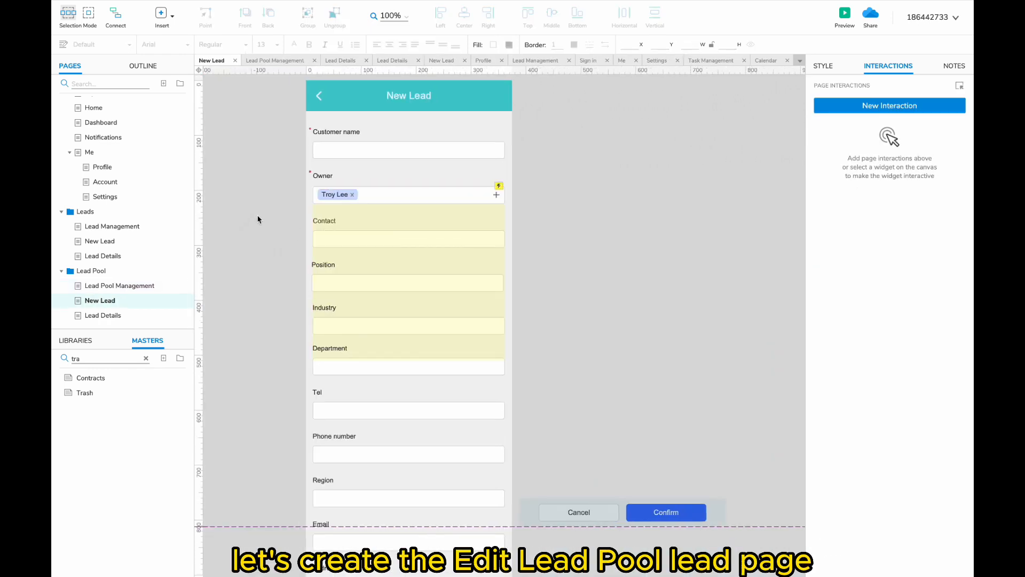
# - Rename New Lead to 'Edit Lead Pool Lead' and Lead Details to 'Lead Pool Lead Details'
pyautogui.doubleClick(99, 300)
pyautogui.write('Edit Lead')
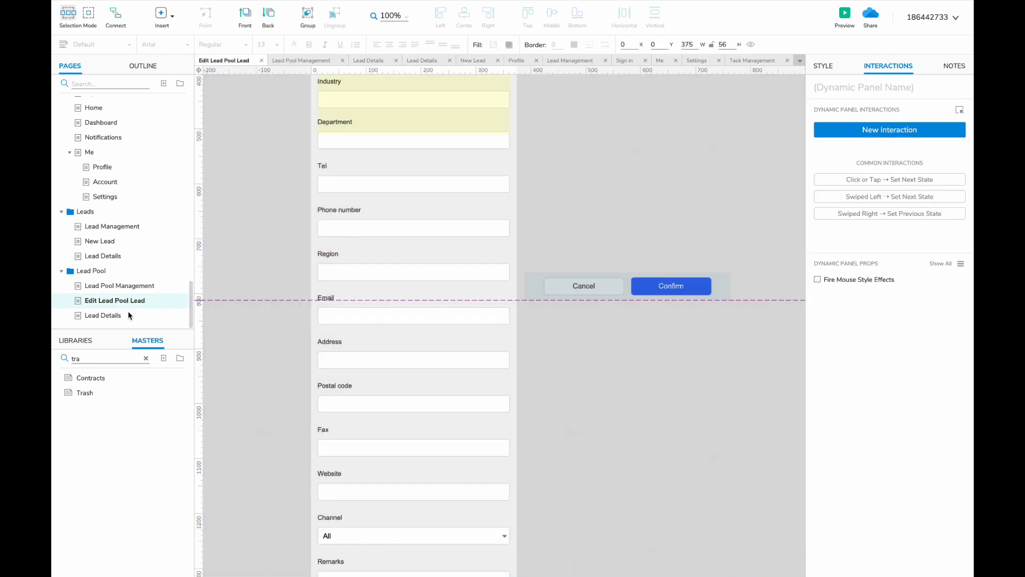
pyautogui.click(108, 314)
pyautogui.write('Lead Pool Lea')
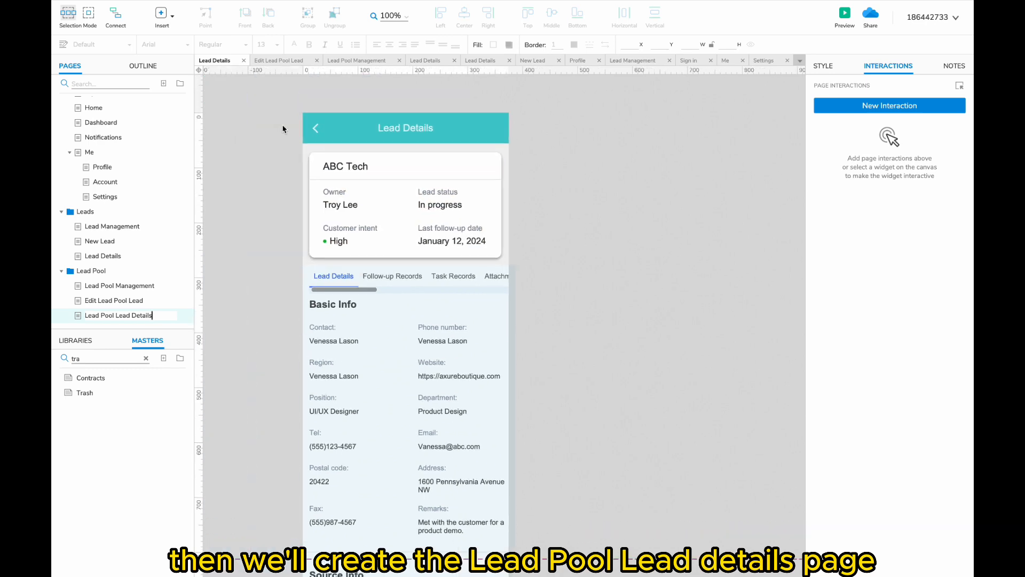
# - Move the pasted pool card under the header and shift the tabs and details panel below it
pyautogui.doubleClick(417, 130)
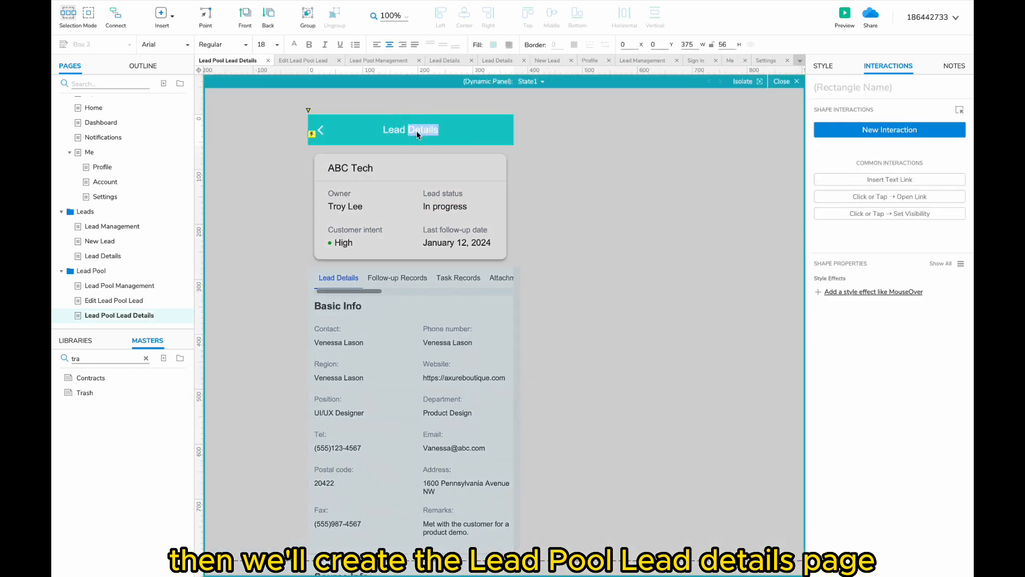
pyautogui.click(389, 169)
pyautogui.doubleClick(289, 208)
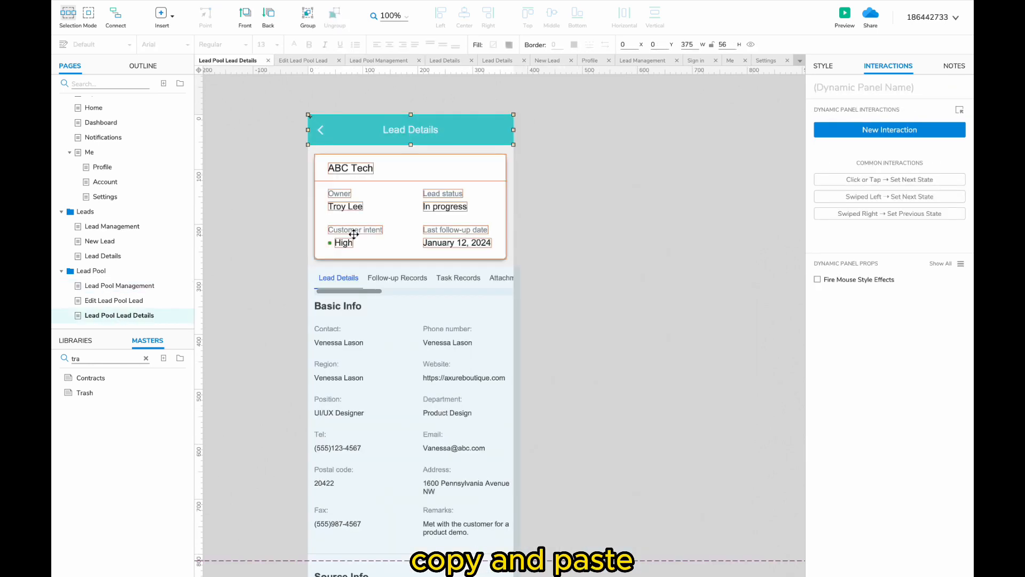
pyautogui.moveTo(342, 203)
pyautogui.mouseDown()
pyautogui.moveTo(293, 201)
pyautogui.moveTo(358, 209)
pyautogui.mouseUp()
pyautogui.click(372, 300)
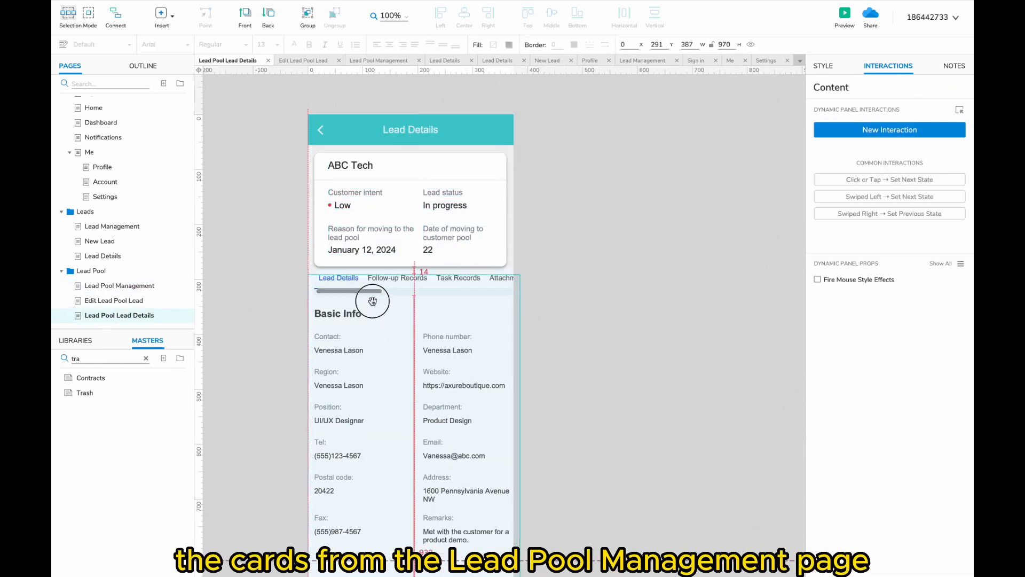
pyautogui.keyDown('shift'); pyautogui.click(354, 289); pyautogui.keyUp('shift')
pyautogui.moveTo(354, 290); pyautogui.dragTo(354, 293)
pyautogui.click(527, 293)
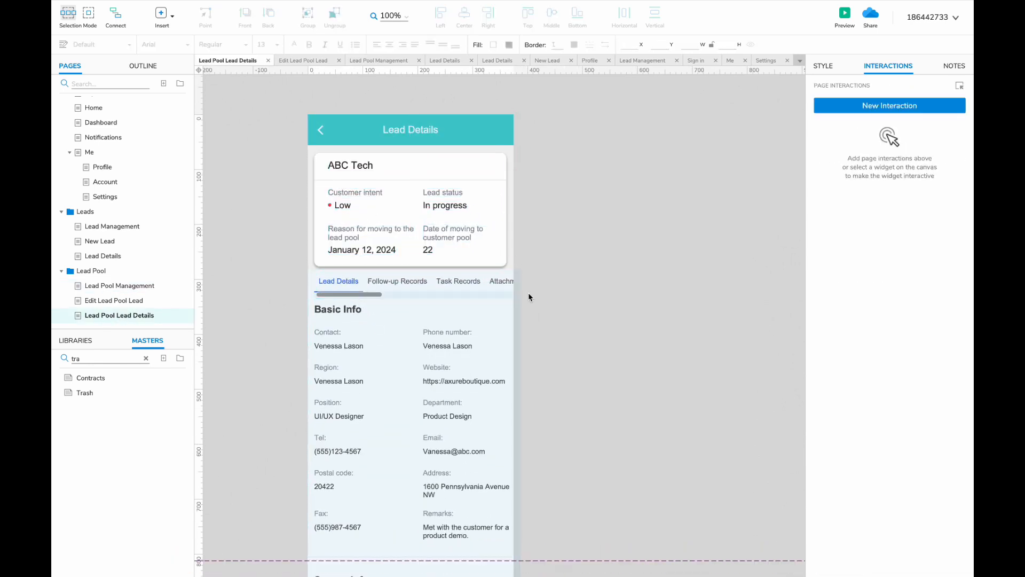
pyautogui.scroll(-4, 426, 368)
pyautogui.scroll(1, 152, 182)
pyautogui.scroll(10, 150, 182)
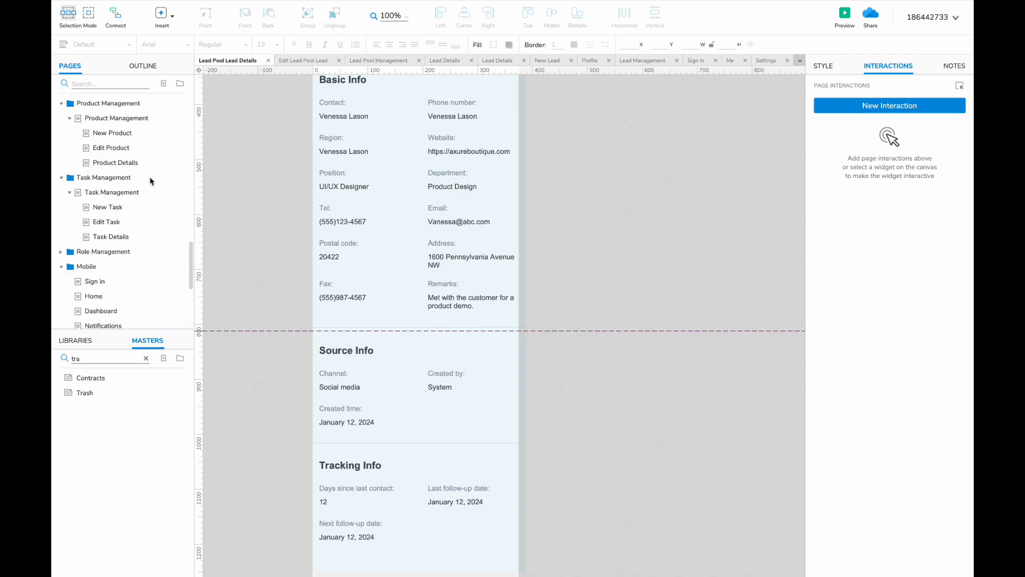
# - On the Lead Pool Lead Details page, paste the copied desktop details panel
pyautogui.click(127, 296)
pyautogui.click(369, 288)
pyautogui.click(264, 61)
pyautogui.hscroll(2, 435, 280)
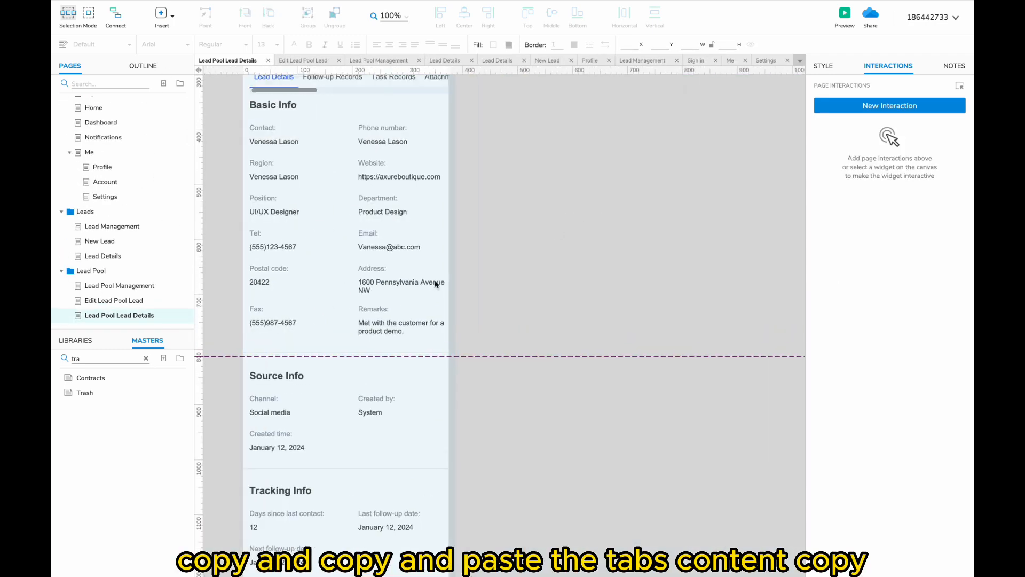
pyautogui.hotkey('ctrl', 'v')
pyautogui.scroll(-2, 469, 364)
pyautogui.hscroll(1, 469, 364)
pyautogui.scroll(-1, 470, 364)
pyautogui.hscroll(-2, 470, 364)
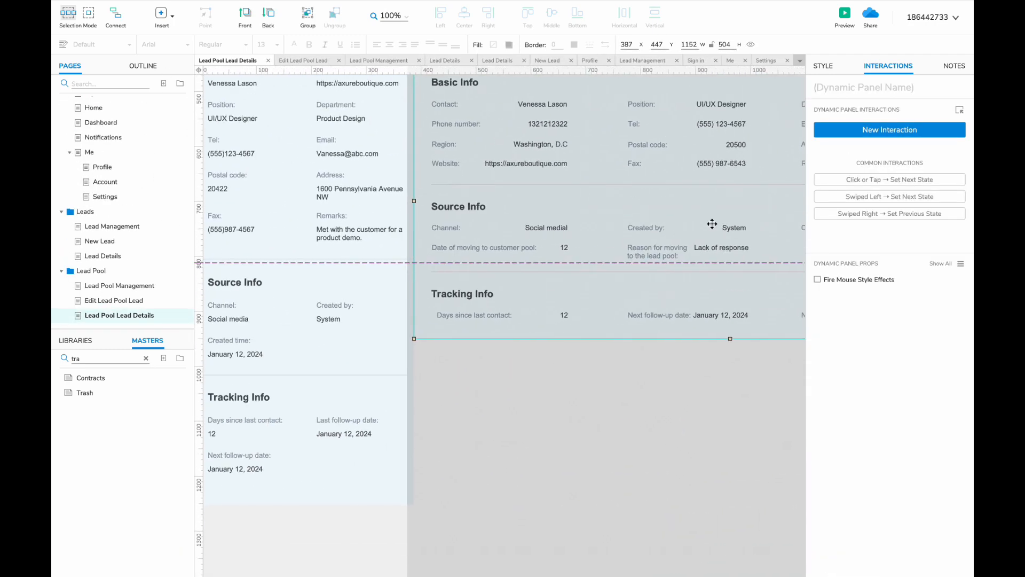
# - Inside the pasted desktop panel, select the Source Info fields and the Tracking Info section
pyautogui.doubleClick(711, 224)
pyautogui.hscroll(-3, 640, 235)
pyautogui.hscroll(1, 576, 245)
pyautogui.keyDown('shift'); pyautogui.click(641, 256); pyautogui.keyUp('shift')
pyautogui.hscroll(2, 711, 263)
pyautogui.keyDown('shift'); pyautogui.click(749, 266); pyautogui.keyUp('shift')
pyautogui.hscroll(3, 749, 266)
pyautogui.keyDown('shift'); pyautogui.click(636, 256); pyautogui.keyUp('shift')
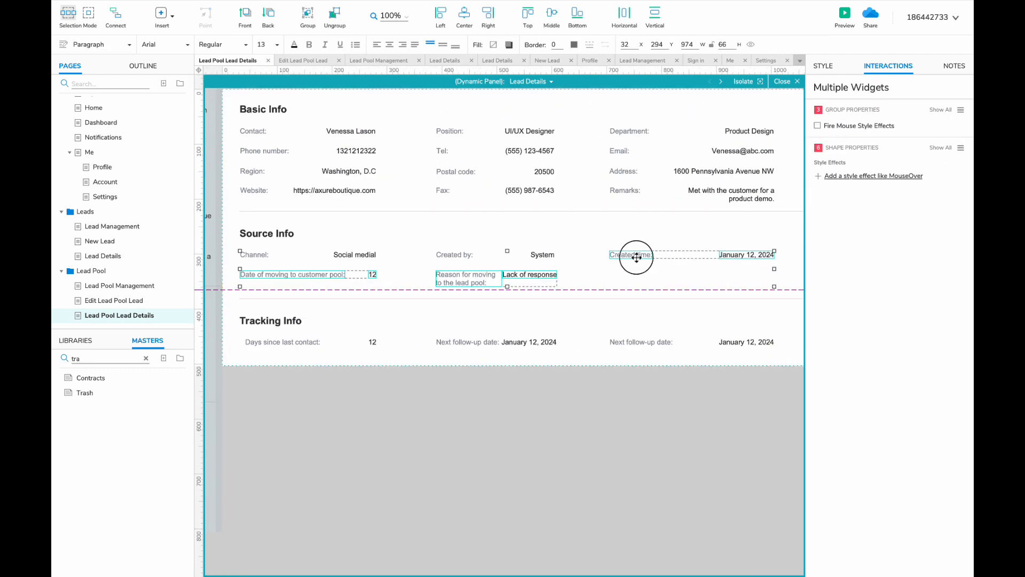
pyautogui.hscroll(-3, 636, 256)
# - Push Tracking Info down and place the customer-pool move date and its 12 value in Source Info
pyautogui.doubleClick(365, 316)
pyautogui.moveTo(367, 293); pyautogui.dragTo(555, 395)
pyautogui.moveTo(449, 347); pyautogui.dragTo(451, 406)
pyautogui.click(660, 185)
pyautogui.hscroll(3, 660, 185)
pyautogui.keyDown('shift'); pyautogui.click(708, 188); pyautogui.keyUp('shift')
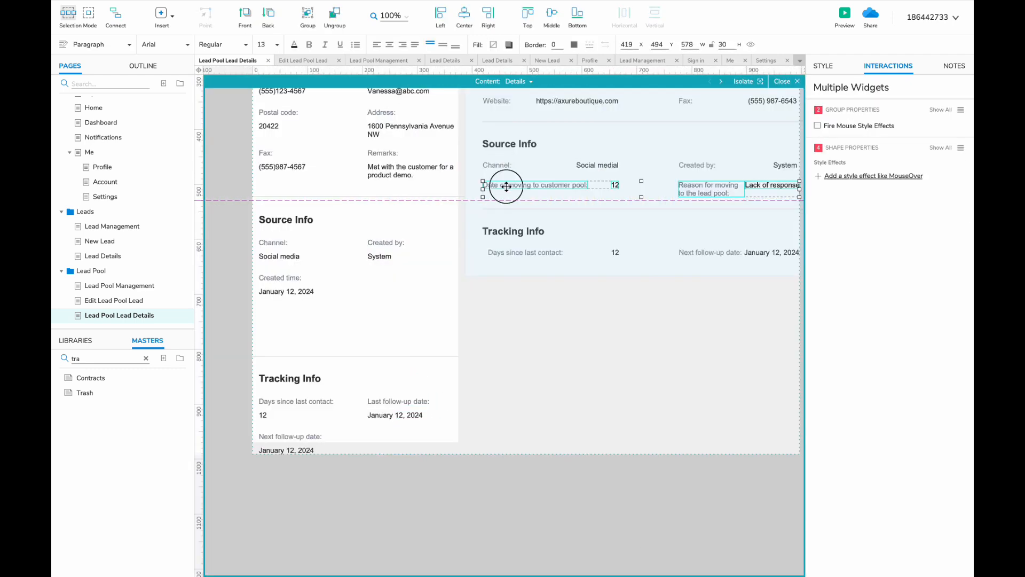
pyautogui.moveTo(505, 187); pyautogui.dragTo(391, 279)
pyautogui.doubleClick(390, 280)
pyautogui.moveTo(472, 280); pyautogui.dragTo(459, 282)
pyautogui.click(501, 277)
pyautogui.click(399, 279)
pyautogui.moveTo(372, 291); pyautogui.dragTo(373, 293)
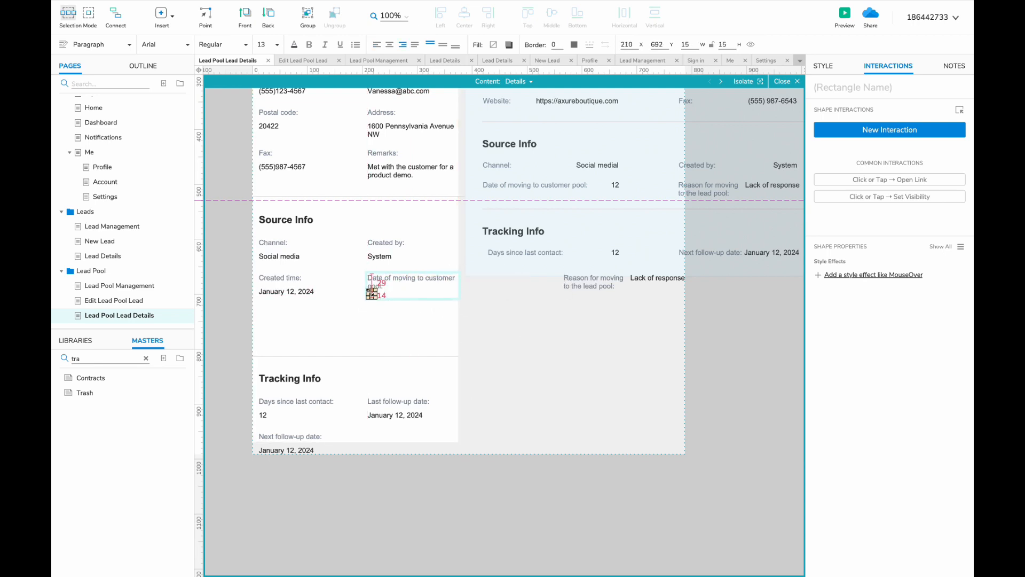
# - Place the reason field with 'Lack of response' in Source Info and extend the details background
pyautogui.moveTo(599, 281); pyautogui.dragTo(261, 332)
pyautogui.click(328, 313)
pyautogui.click(268, 365)
pyautogui.hscroll(2, 528, 283)
pyautogui.hscroll(-2, 528, 284)
pyautogui.moveTo(370, 441); pyautogui.dragTo(370, 474)
pyautogui.scroll(4, 528, 290)
pyautogui.click(528, 291)
# - Review the content panel's Follow-up Records, Operation Log, Attachment and Tasks states
pyautogui.press('Escape')
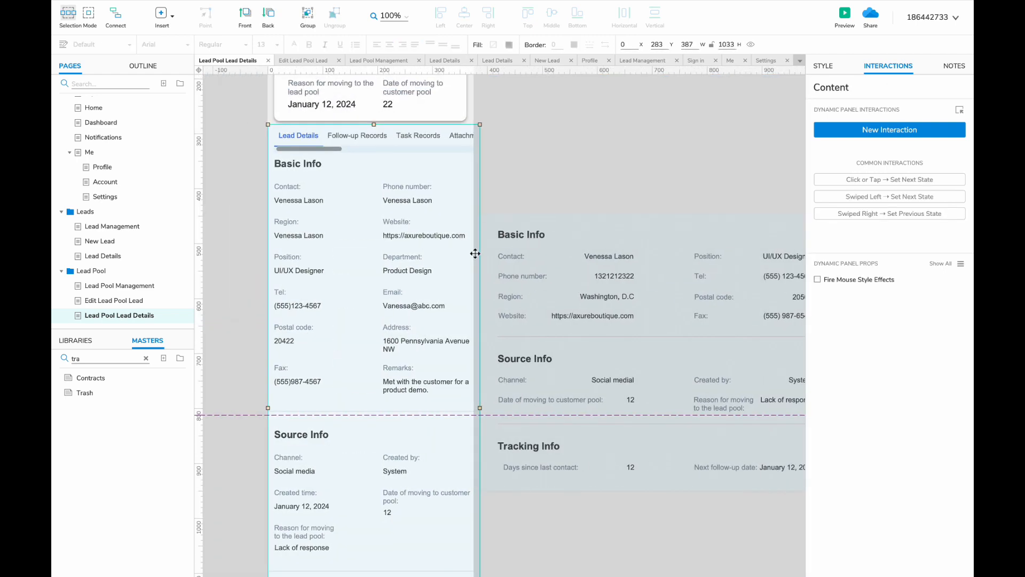
pyautogui.doubleClick(475, 253)
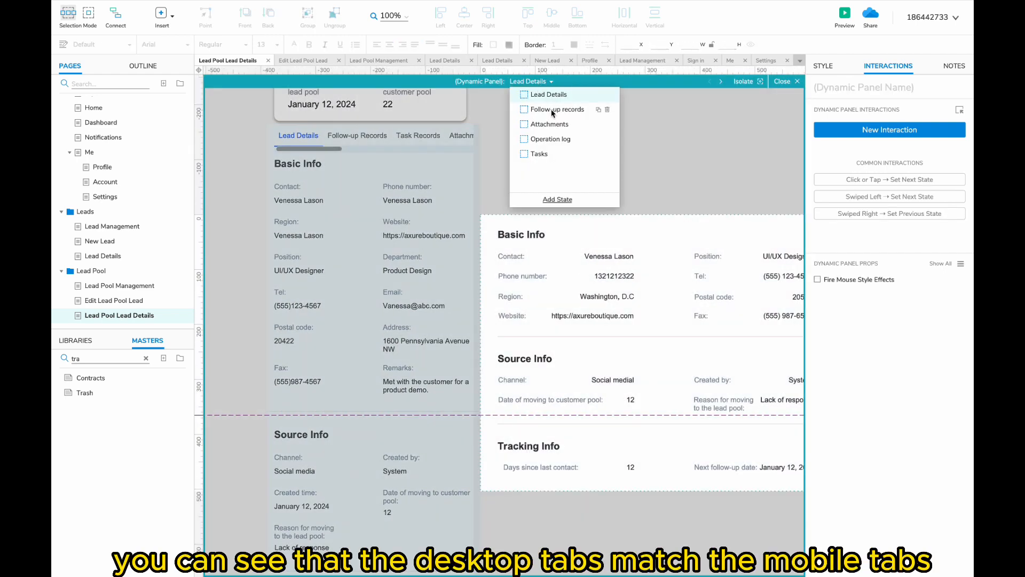
pyautogui.doubleClick(435, 192)
pyautogui.click(509, 83)
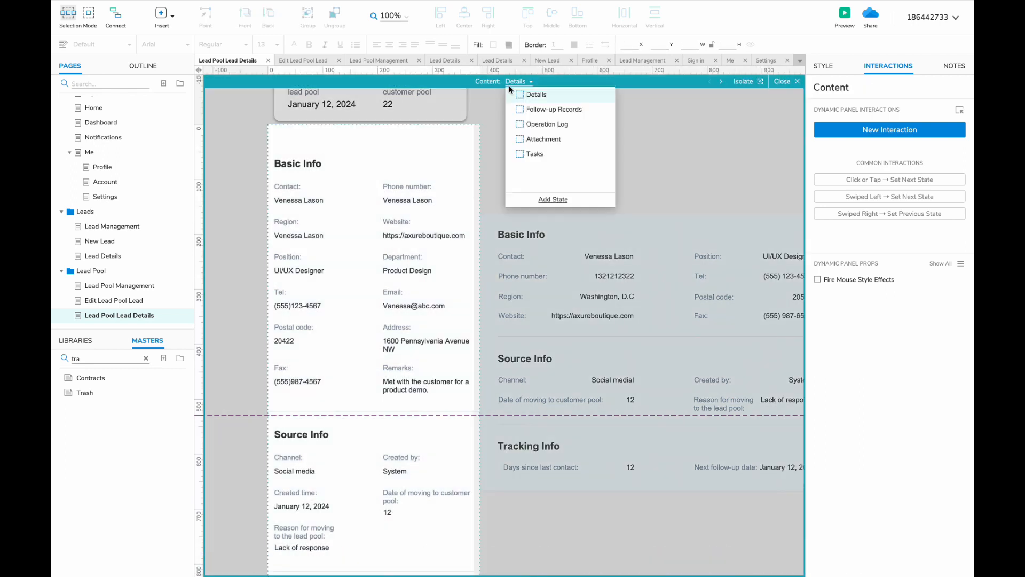
pyautogui.click(540, 109)
pyautogui.click(540, 124)
pyautogui.click(541, 139)
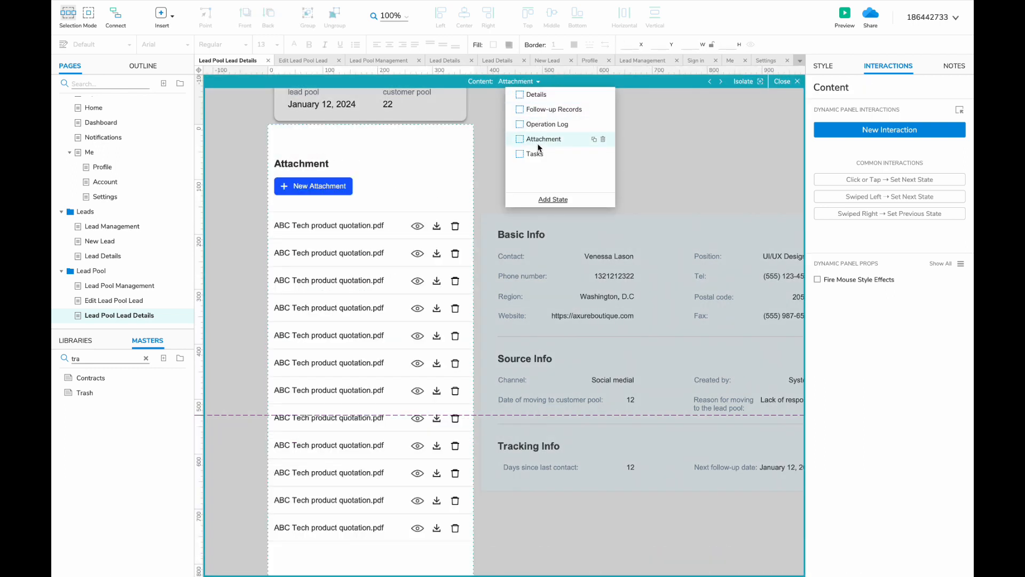
pyautogui.click(534, 154)
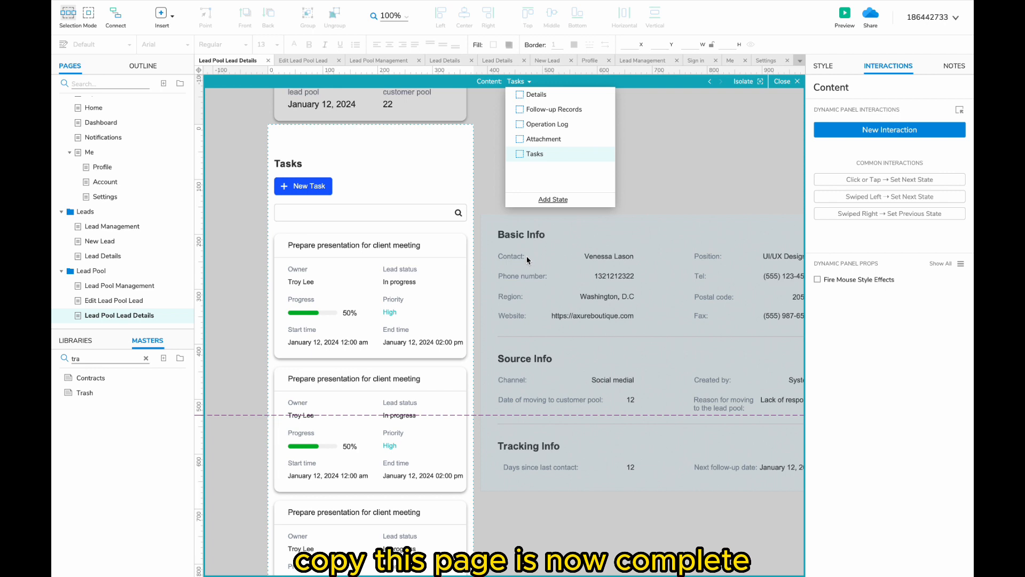
# - Delete the leftover copy of the desktop details panel
pyautogui.doubleClick(488, 261)
pyautogui.click(521, 261)
pyautogui.press('Delete')
pyautogui.scroll(-3, 373, 234)
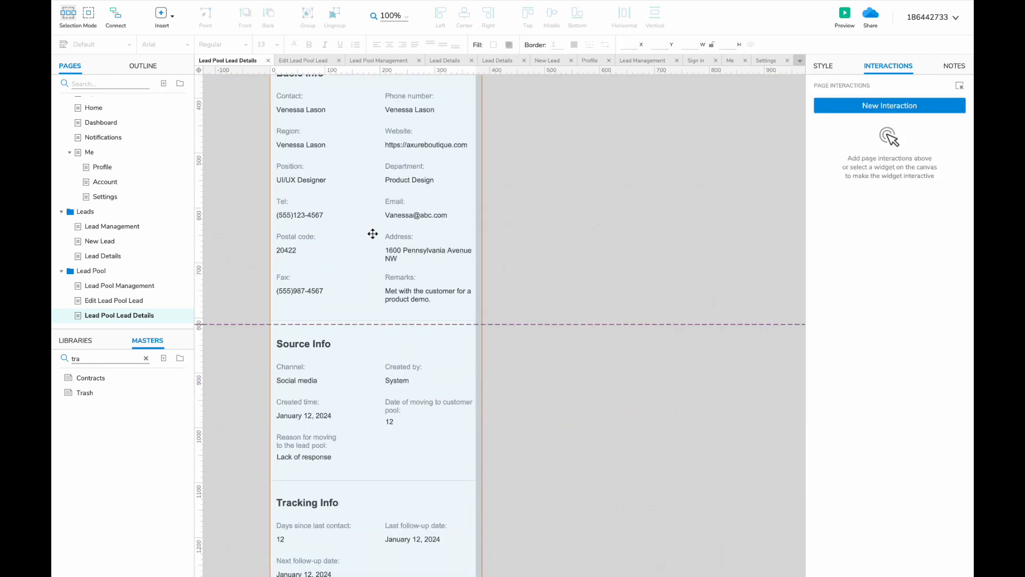
pyautogui.scroll(-1, 373, 234)
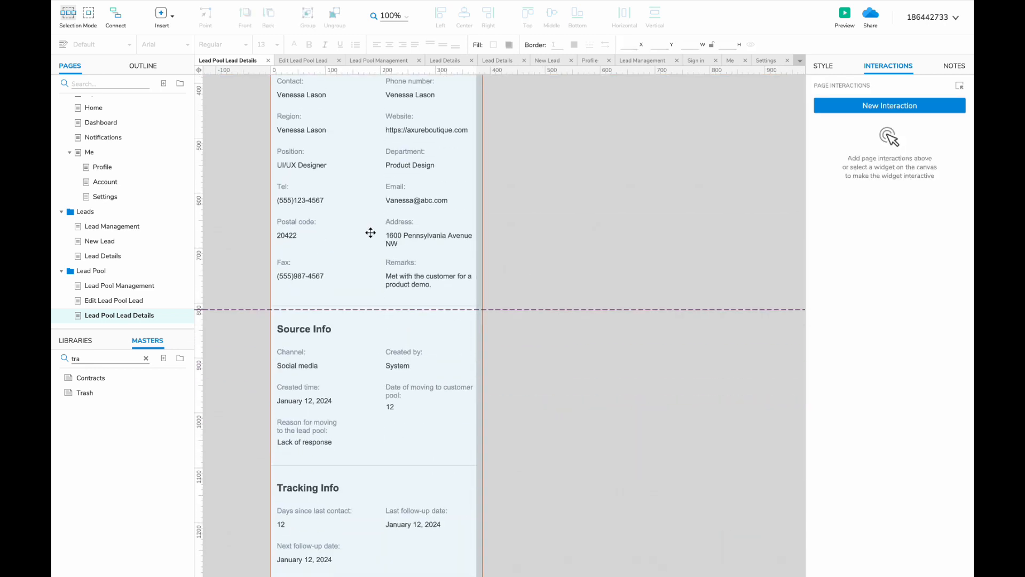
# - Duplicate the Leads folder as 'Customer' and rename its management page to Customer Management
pyautogui.rightClick(94, 213)
pyautogui.moveTo(128, 299)
pyautogui.click(225, 311)
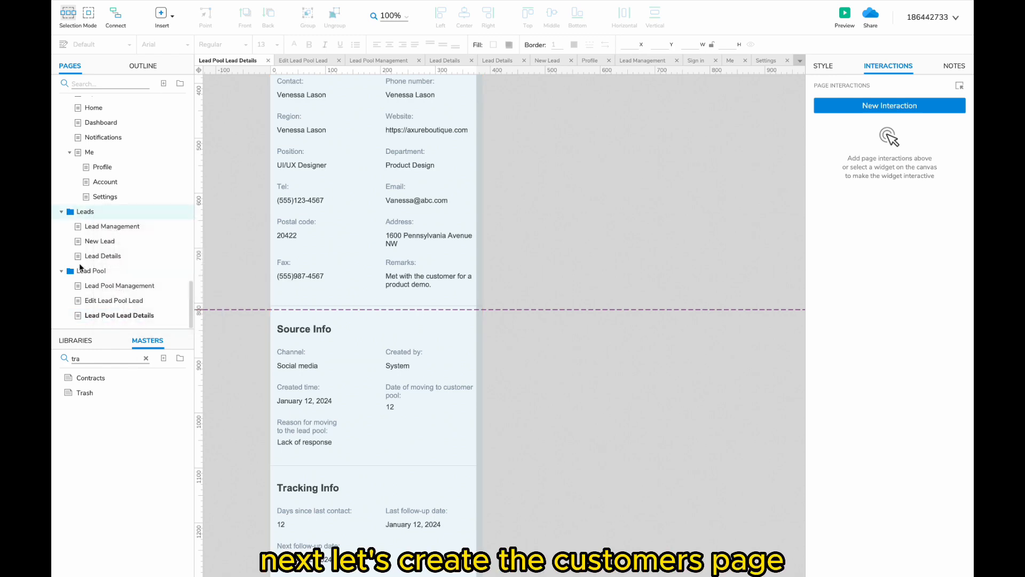
pyautogui.scroll(-3, 80, 257)
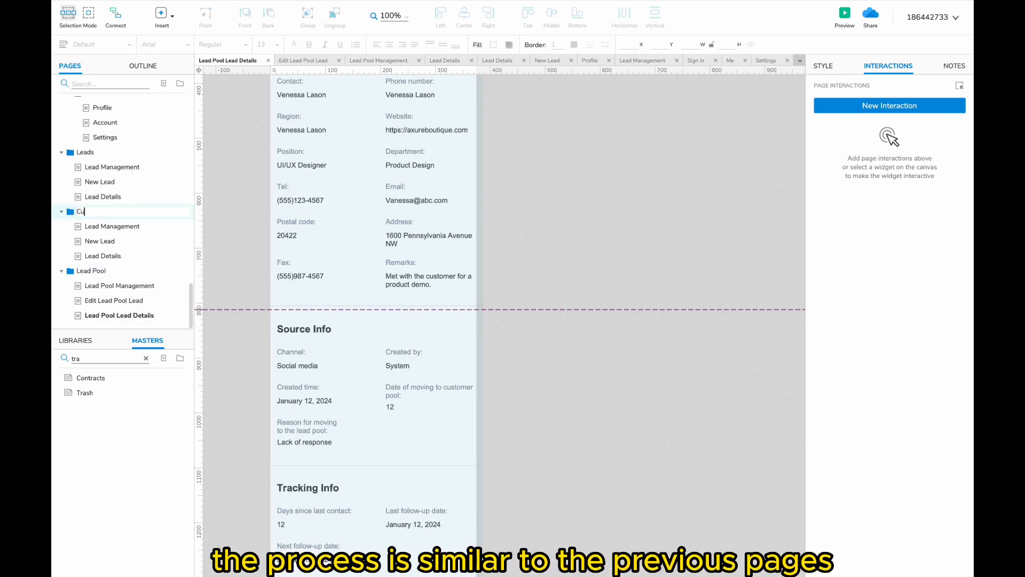
pyautogui.write('Customer')
pyautogui.press('Return')
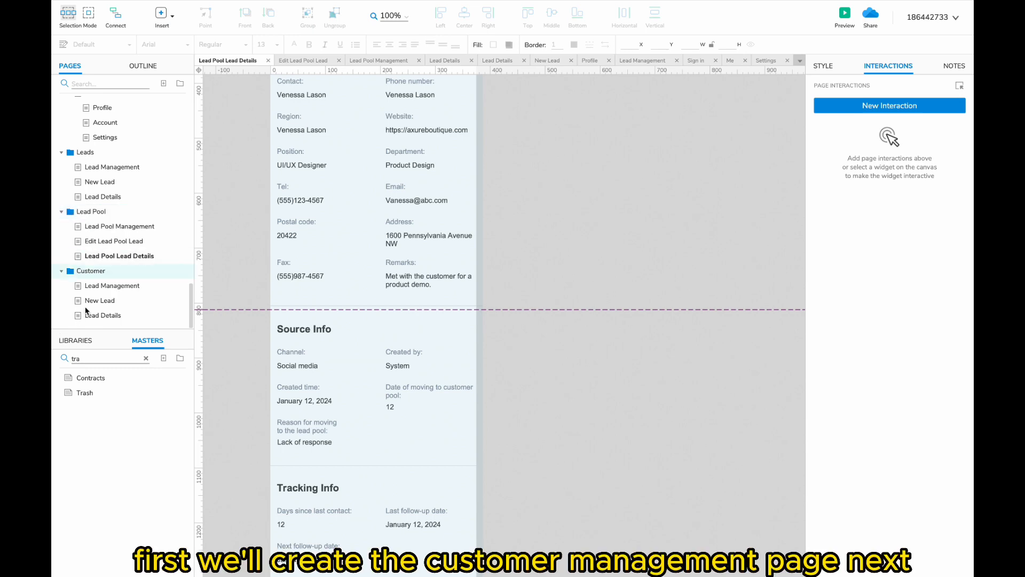
pyautogui.click(92, 283)
pyautogui.click(92, 284)
pyautogui.doubleClick(92, 285)
pyautogui.write('Customer')
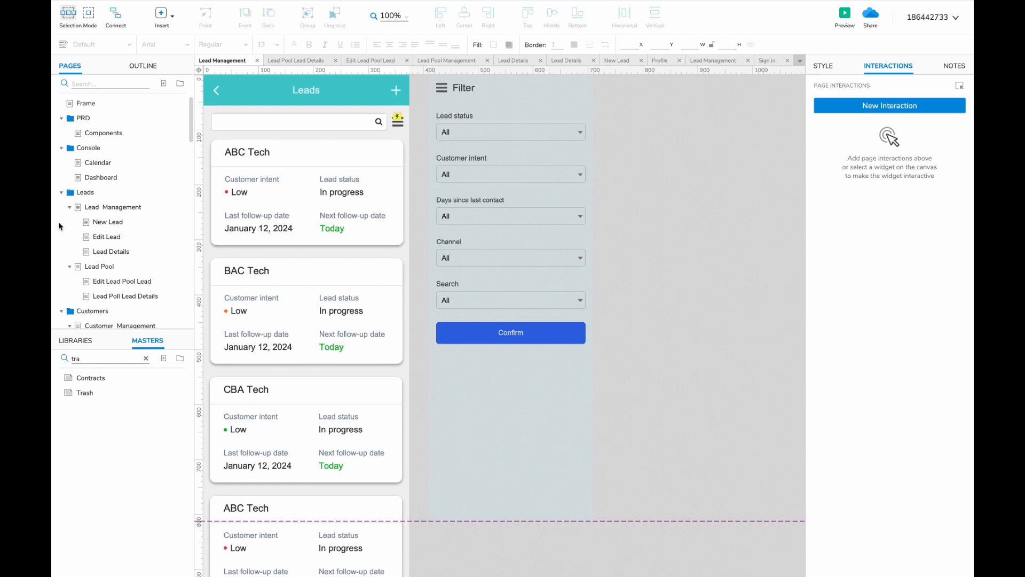
pyautogui.scroll(-3, 96, 230)
pyautogui.click(109, 283)
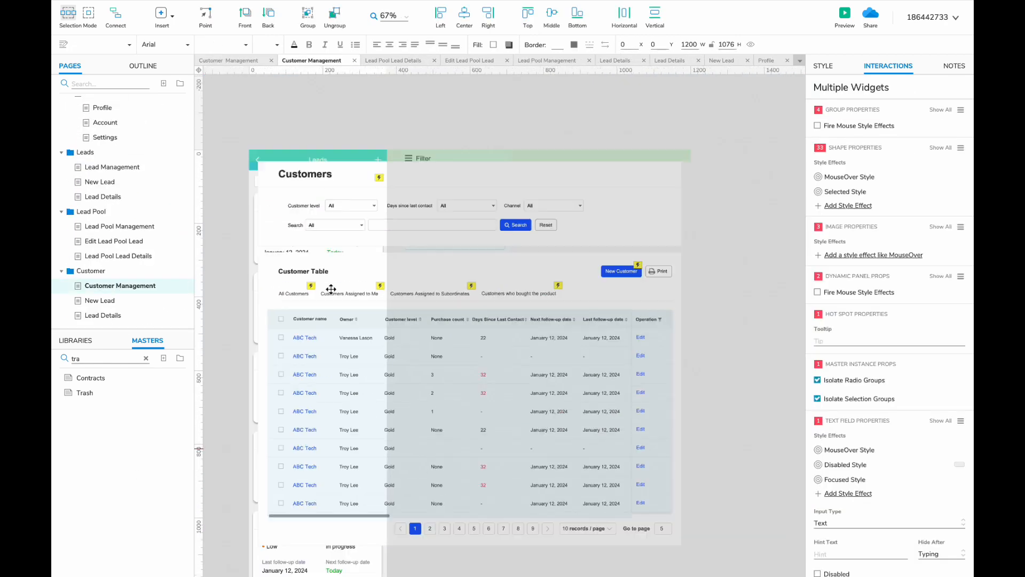
# - Place the desktop Customers design beside the mobile screen and select its Customer level, Days since last contact and Channel filters
pyautogui.scroll(-3, 331, 289)
pyautogui.moveTo(487, 204); pyautogui.dragTo(227, 206)
pyautogui.click(231, 188)
pyautogui.scroll(3, 240, 177)
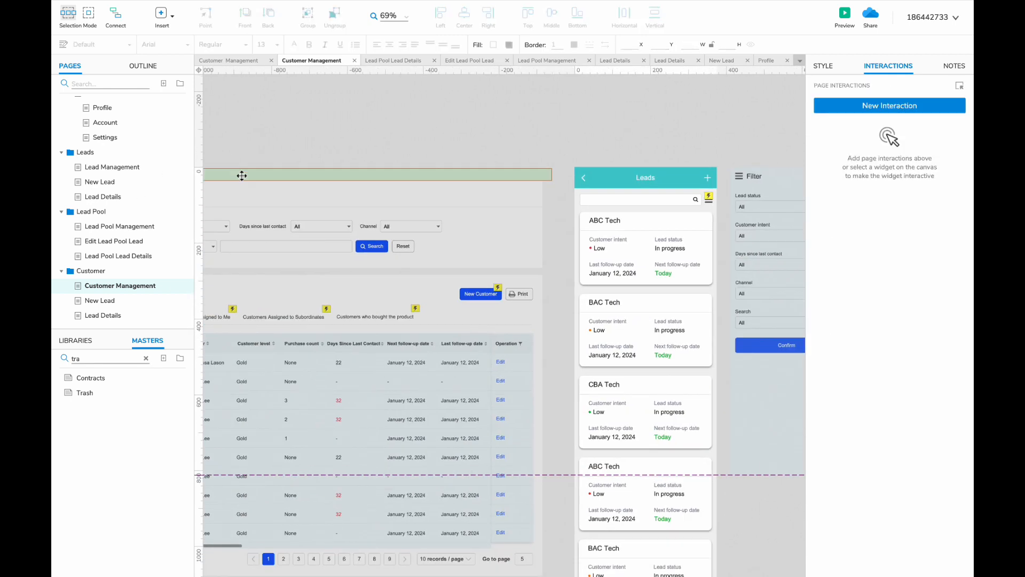
pyautogui.hscroll(-3, 242, 176)
pyautogui.click(244, 234)
pyautogui.keyDown('shift'); pyautogui.click(270, 225); pyautogui.keyUp('shift')
pyautogui.keyDown('shift'); pyautogui.click(322, 225); pyautogui.keyUp('shift')
pyautogui.keyDown('shift'); pyautogui.click(389, 216); pyautogui.keyUp('shift')
pyautogui.keyDown('shift'); pyautogui.click(389, 224); pyautogui.keyUp('shift')
pyautogui.keyDown('shift'); pyautogui.click(426, 226); pyautogui.keyUp('shift')
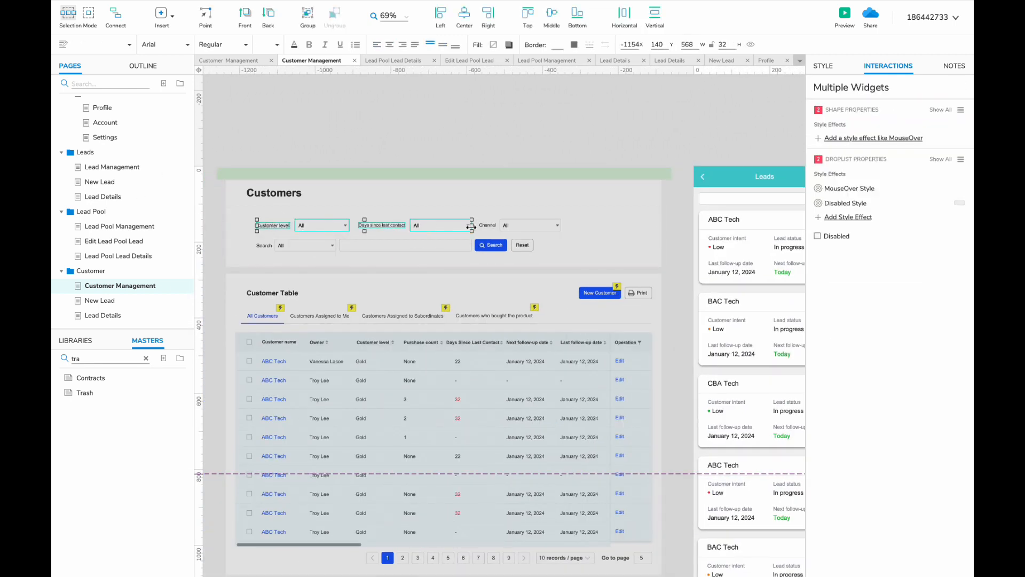
pyautogui.keyDown('shift'); pyautogui.click(487, 224); pyautogui.keyUp('shift')
pyautogui.keyDown('shift'); pyautogui.click(526, 225); pyautogui.keyUp('shift')
pyautogui.hscroll(5, 481, 250)
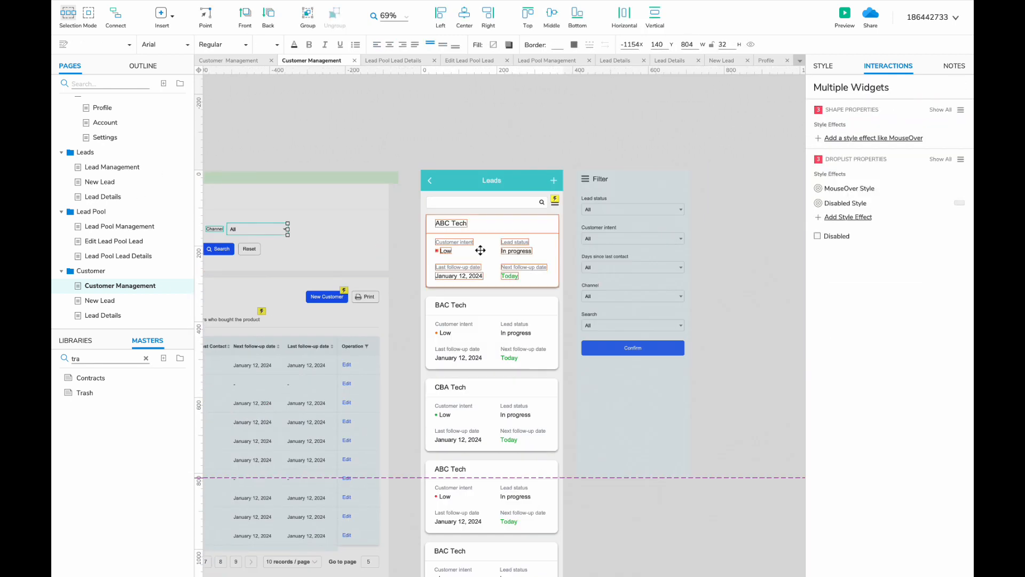
# - Replace the Filter panel's lead fields with the customer filters, stacked vertically at panel width
pyautogui.doubleClick(632, 226)
pyautogui.hscroll(3, 632, 227)
pyautogui.moveTo(583, 203); pyautogui.dragTo(452, 332)
pyautogui.press('Delete')
pyautogui.hotkey('ctrl', 'v')
pyautogui.moveTo(385, 329); pyautogui.dragTo(463, 223)
pyautogui.scroll(4, 479, 206)
pyautogui.moveTo(525, 223); pyautogui.dragTo(596, 223)
pyautogui.hscroll(2, 597, 223)
pyautogui.moveTo(526, 237); pyautogui.dragTo(379, 282)
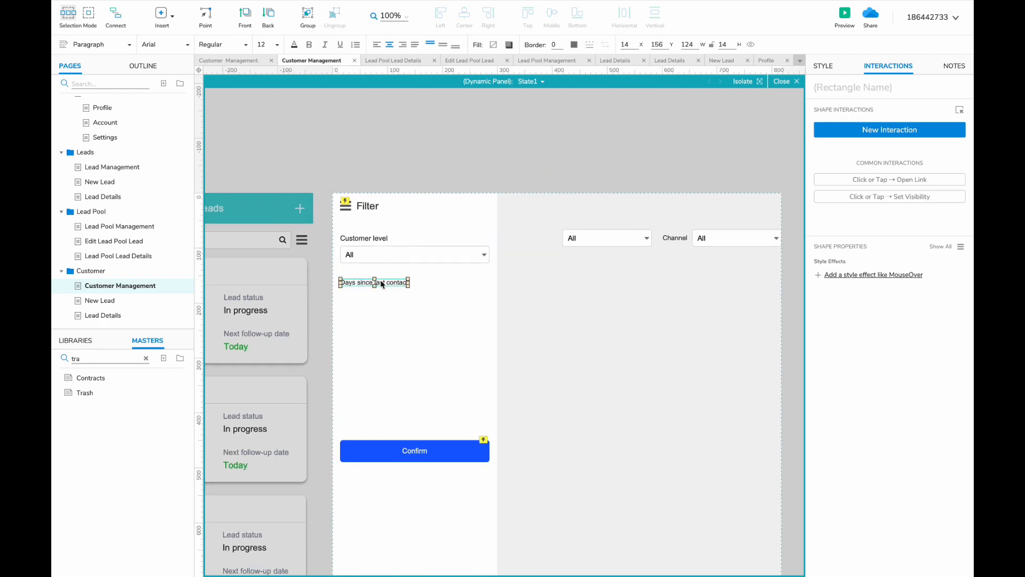
pyautogui.moveTo(601, 238); pyautogui.dragTo(489, 296)
pyautogui.moveTo(670, 238); pyautogui.dragTo(347, 321)
pyautogui.moveTo(716, 238); pyautogui.dragTo(363, 338)
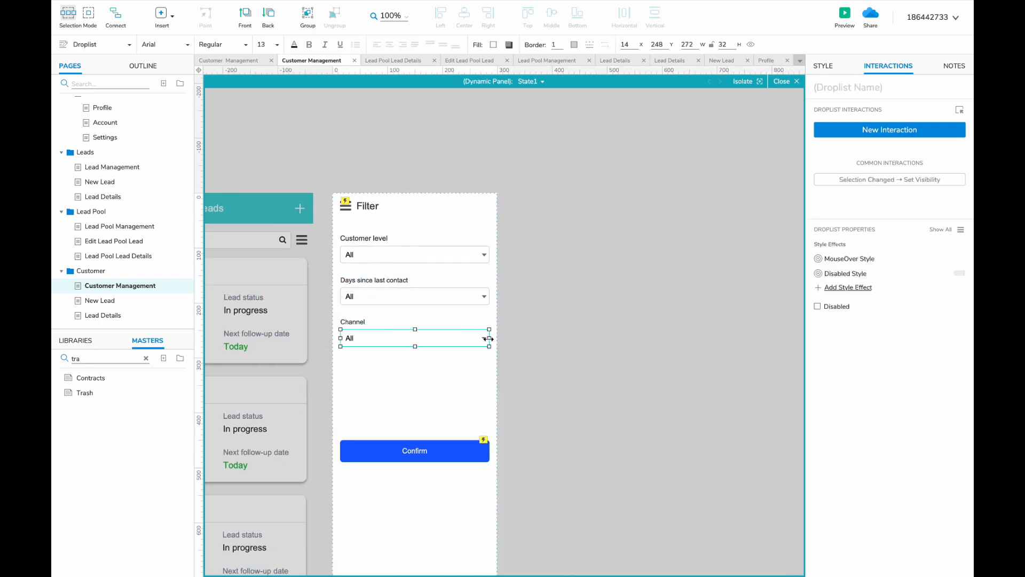
pyautogui.hscroll(-10, 489, 338)
pyautogui.hscroll(8, 489, 338)
# - Add an 'Assignment status' label and droplist with the option 'Assigned to me'
pyautogui.click(454, 297)
pyautogui.write('Assig')
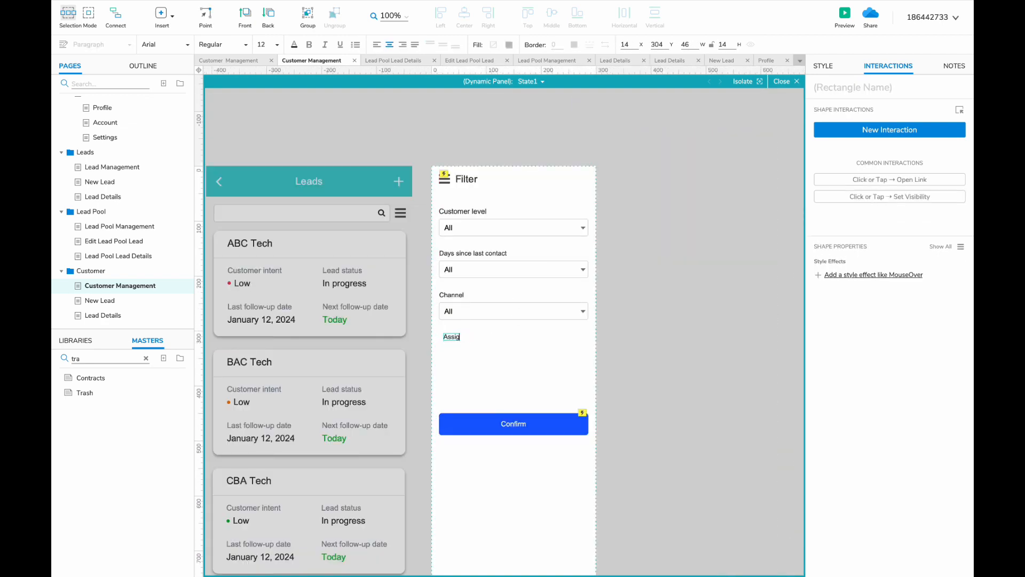
pyautogui.write('nment status')
pyautogui.click(449, 335)
pyautogui.moveTo(453, 308); pyautogui.dragTo(426, 231)
pyautogui.doubleClick(453, 350)
pyautogui.write('Assigned to me')
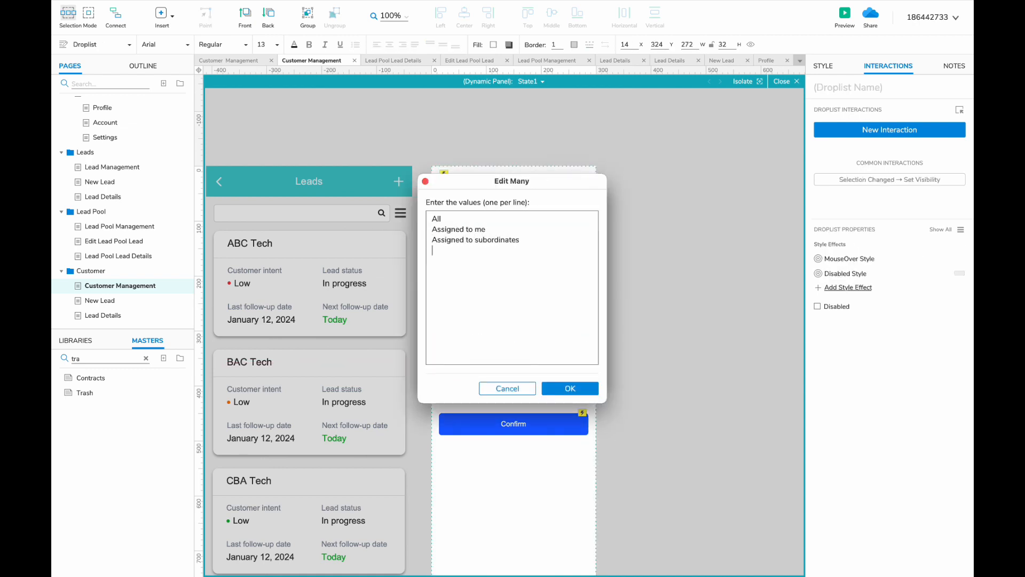
pyautogui.click(570, 388)
pyautogui.click(566, 373)
# - Move the Confirm button below the Assignment status filter
pyautogui.click(495, 387)
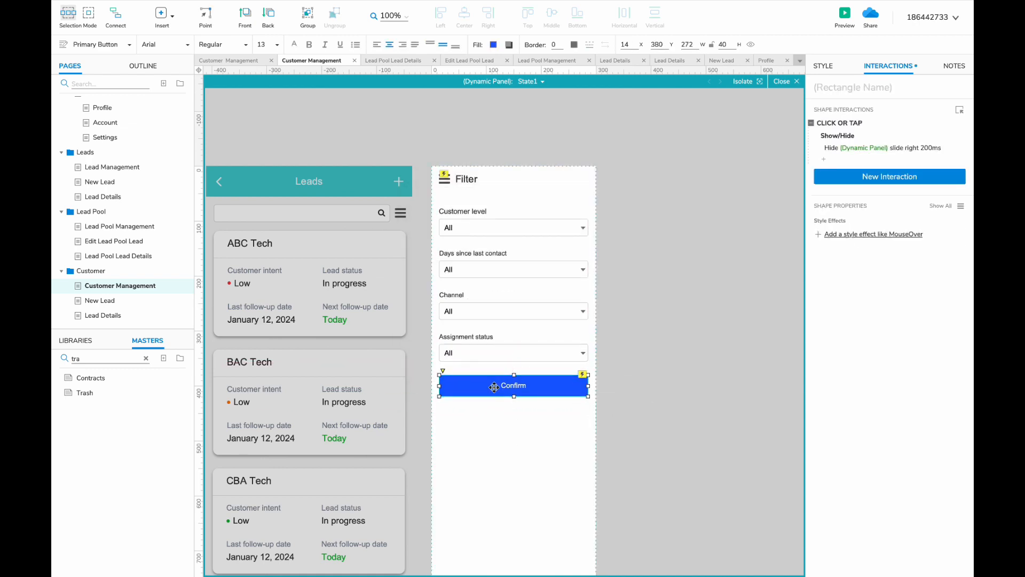
pyautogui.hotkey('ctrl', 'c')
pyautogui.click(137, 168)
pyautogui.moveTo(434, 330); pyautogui.dragTo(494, 414)
pyautogui.hotkey('ctrl', 'v')
pyautogui.moveTo(487, 443); pyautogui.dragTo(487, 435)
pyautogui.click(128, 299)
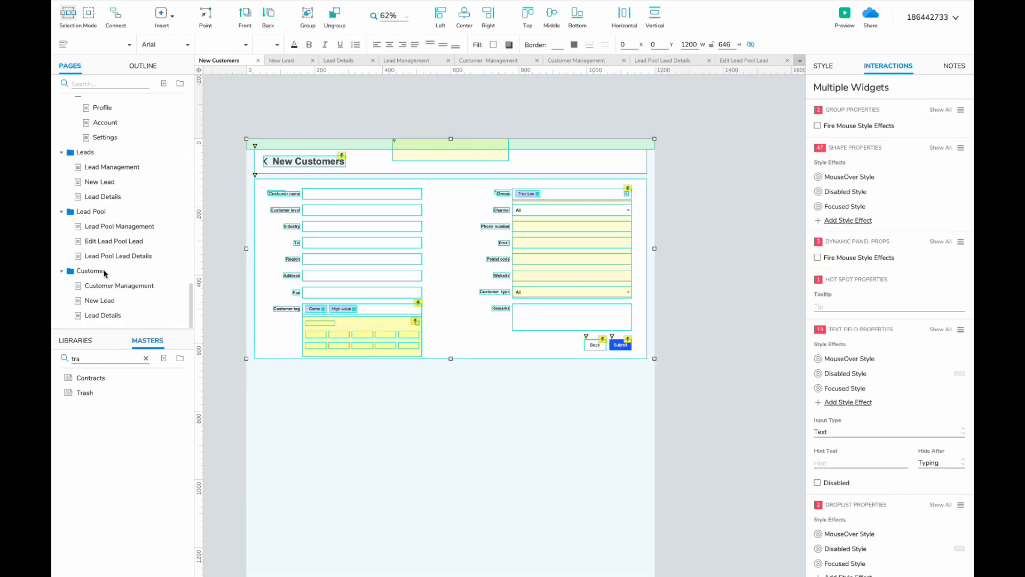
# - Paste the desktop New Customer layout beside the mobile form and bring the Channel field in
pyautogui.click(103, 300)
pyautogui.hotkey('ctrl', 'v')
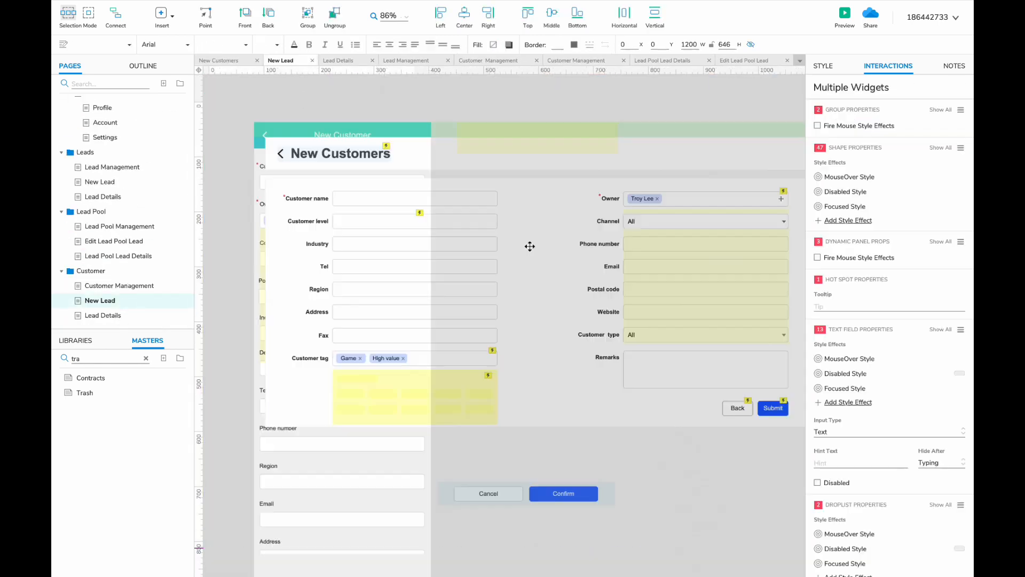
pyautogui.moveTo(560, 148); pyautogui.dragTo(219, 158)
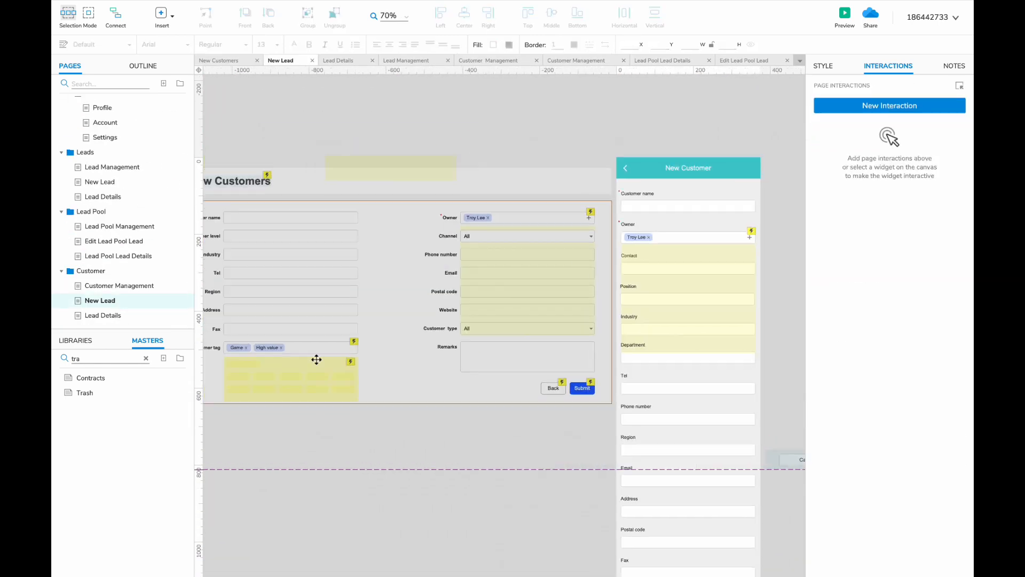
pyautogui.write('New Customer')
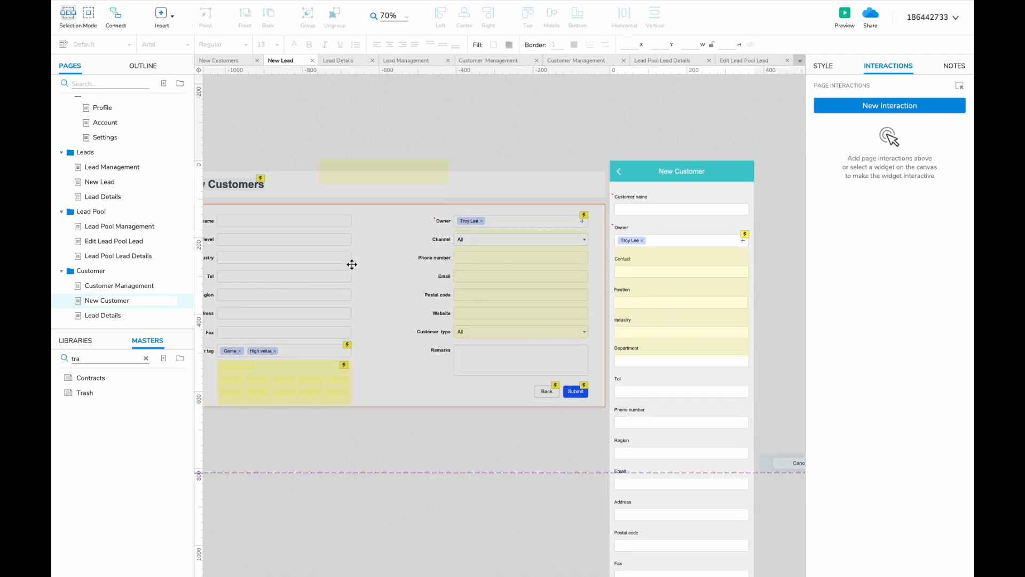
pyautogui.click(597, 266)
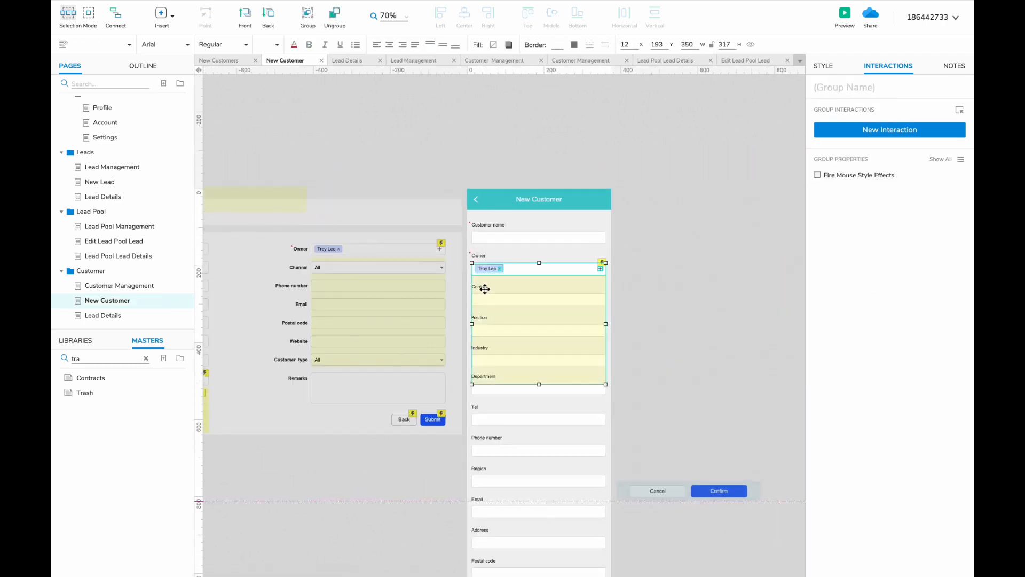
pyautogui.moveTo(483, 288)
pyautogui.mouseDown()
pyautogui.moveTo(669, 289)
pyautogui.moveTo(489, 298)
pyautogui.mouseUp()
pyautogui.click(639, 304)
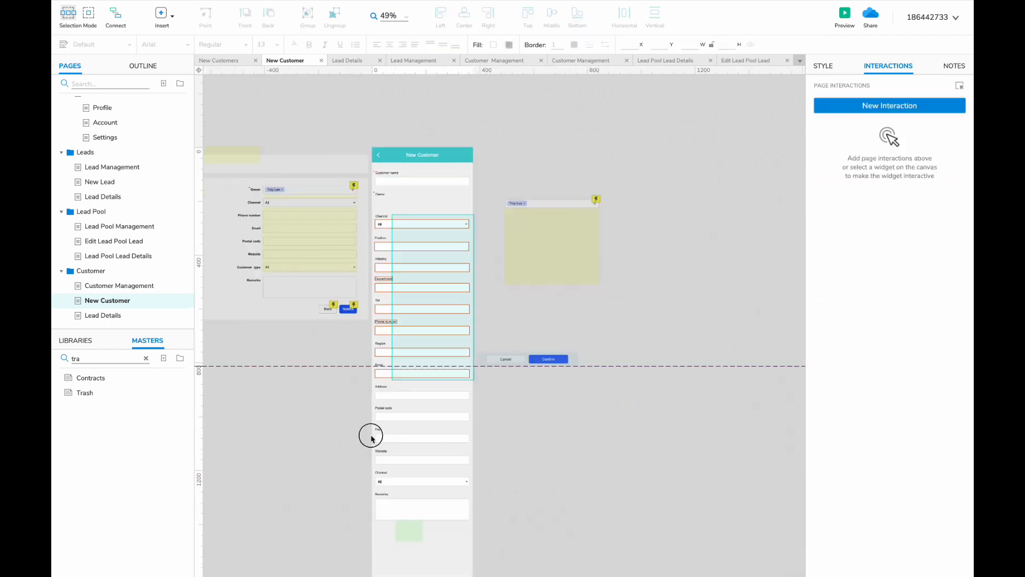
# - Restack the Customer level label above its field in the mobile form
pyautogui.moveTo(553, 182); pyautogui.dragTo(633, 269)
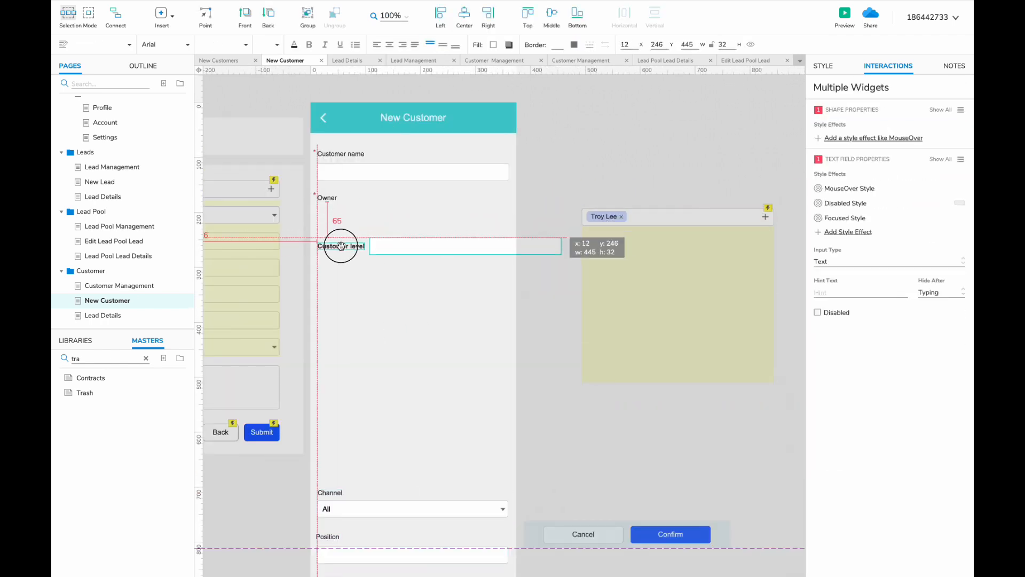
pyautogui.moveTo(340, 245); pyautogui.dragTo(341, 247)
pyautogui.moveTo(408, 239); pyautogui.dragTo(357, 255)
pyautogui.moveTo(615, 217); pyautogui.dragTo(333, 241)
pyautogui.click(342, 260)
pyautogui.keyDown('shift'); pyautogui.click(333, 247); pyautogui.keyUp('shift')
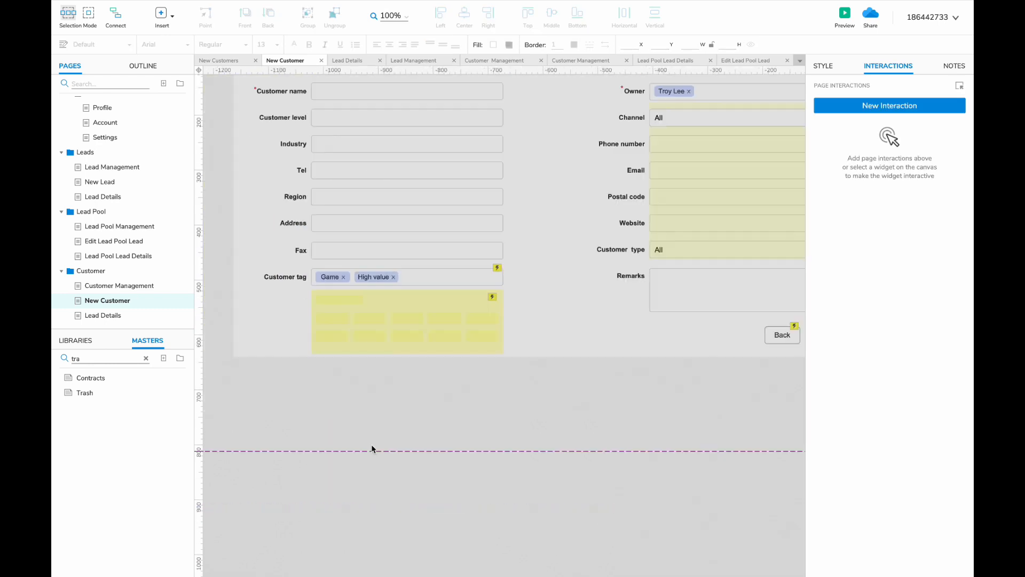
pyautogui.moveTo(480, 414); pyautogui.dragTo(533, 217)
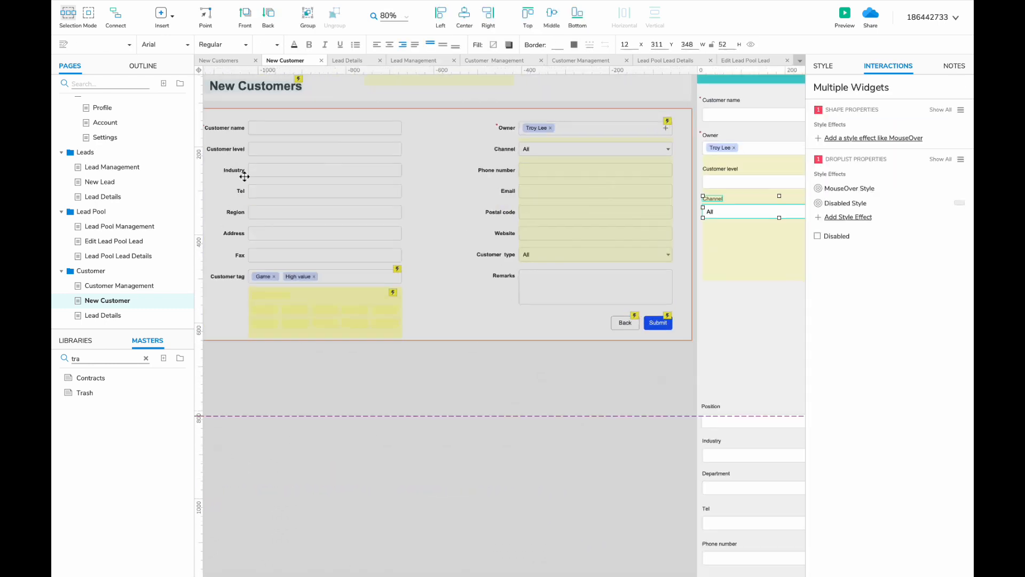
pyautogui.click(275, 172)
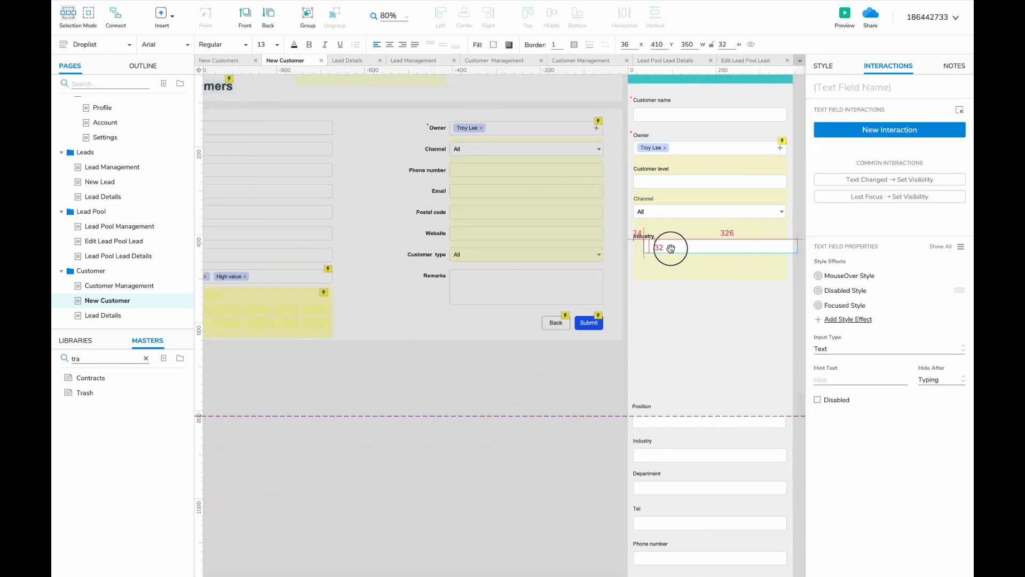
pyautogui.moveTo(671, 249); pyautogui.dragTo(660, 252)
pyautogui.click(643, 236)
# - Move the remaining mobile field group up under Industry
pyautogui.hscroll(2, 398, 235)
pyautogui.moveTo(541, 371); pyautogui.dragTo(654, 501)
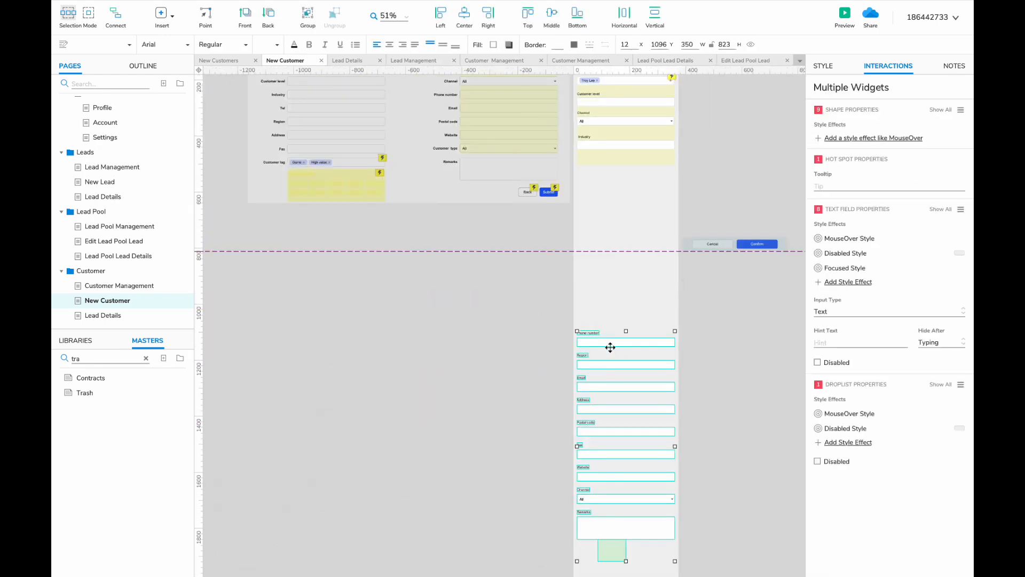
pyautogui.scroll(5, 580, 160)
pyautogui.moveTo(611, 348); pyautogui.dragTo(573, 152)
pyautogui.click(490, 277)
pyautogui.hscroll(2, 489, 277)
pyautogui.scroll(-5, 485, 279)
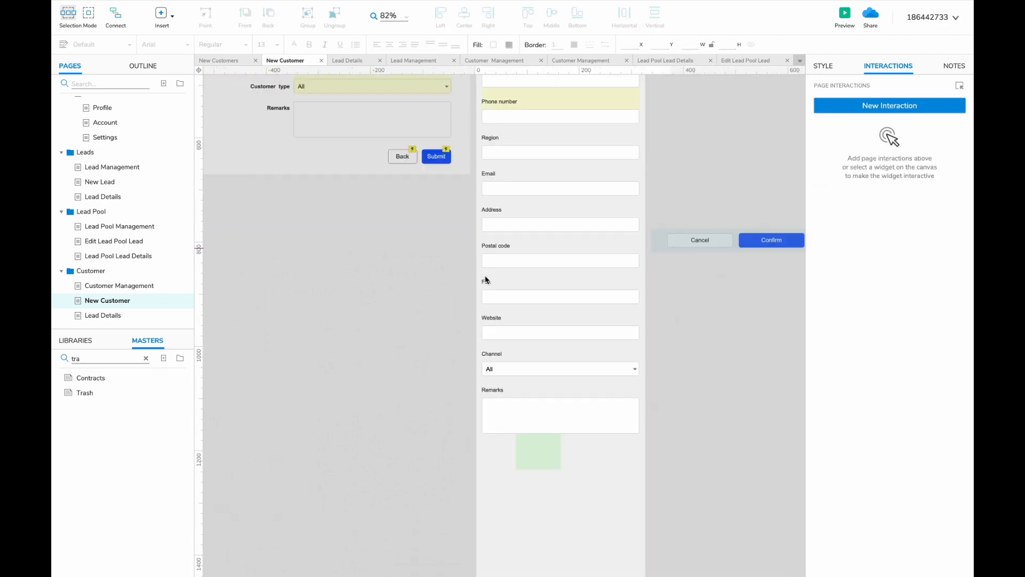
pyautogui.hscroll(-3, 485, 280)
pyautogui.hscroll(-1, 486, 279)
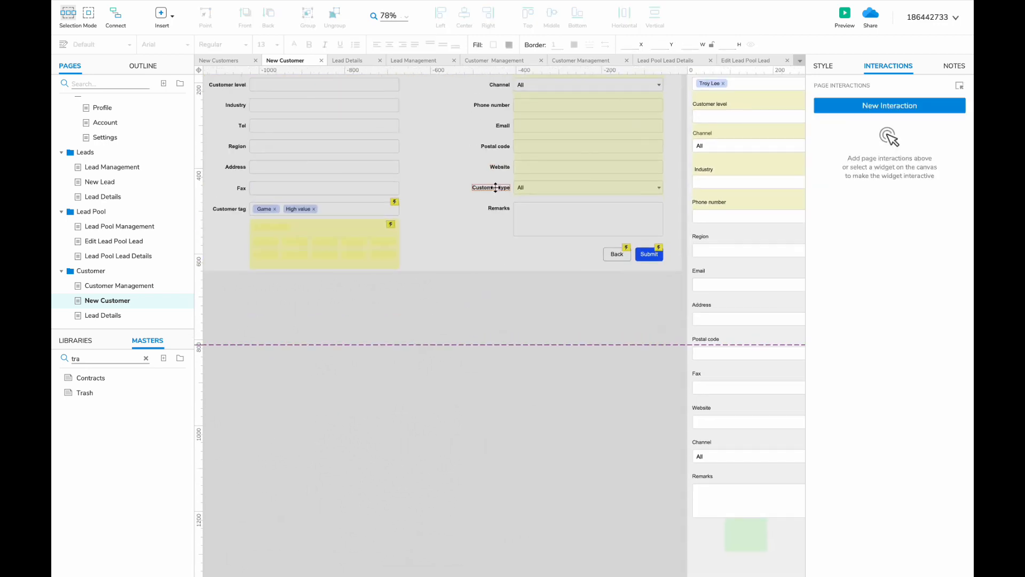
# - Replace the extra Channel pair with a Customer type label and dropdown in regular weight
pyautogui.click(533, 185)
pyautogui.keyDown('shift'); pyautogui.click(490, 187); pyautogui.keyUp('shift')
pyautogui.hscroll(5, 483, 185)
pyautogui.click(502, 406)
pyautogui.press('Delete')
pyautogui.moveTo(314, 146); pyautogui.dragTo(536, 402)
pyautogui.moveTo(543, 390); pyautogui.dragTo(502, 403)
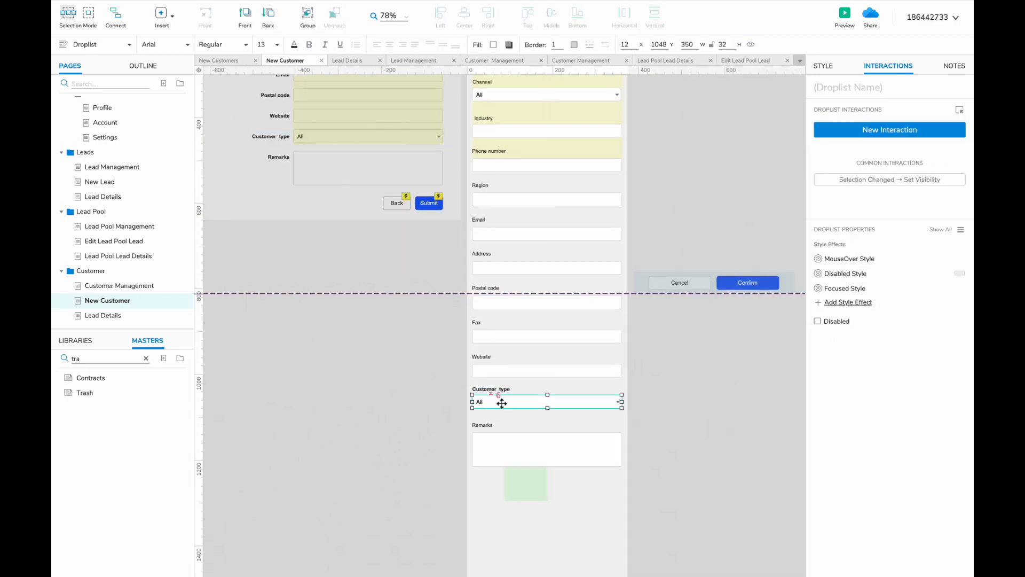
pyautogui.click(498, 389)
pyautogui.scroll(3, 502, 390)
pyautogui.scroll(-3, 482, 413)
# - Add an unbolded Customer tag label and field below Customer type, with Remarks beneath it
pyautogui.press('super+b')
pyautogui.moveTo(291, 120); pyautogui.dragTo(378, 198)
pyautogui.moveTo(541, 320); pyautogui.dragTo(541, 415)
pyautogui.press('super+v')
pyautogui.moveTo(541, 256); pyautogui.dragTo(541, 242)
pyautogui.moveTo(540, 243); pyautogui.dragTo(499, 265)
pyautogui.click(498, 244)
pyautogui.press('super+b')
pyautogui.moveTo(459, 376); pyautogui.dragTo(587, 478)
pyautogui.moveTo(531, 419); pyautogui.dragTo(531, 310)
pyautogui.click(352, 384)
pyautogui.scroll(-5, 352, 384)
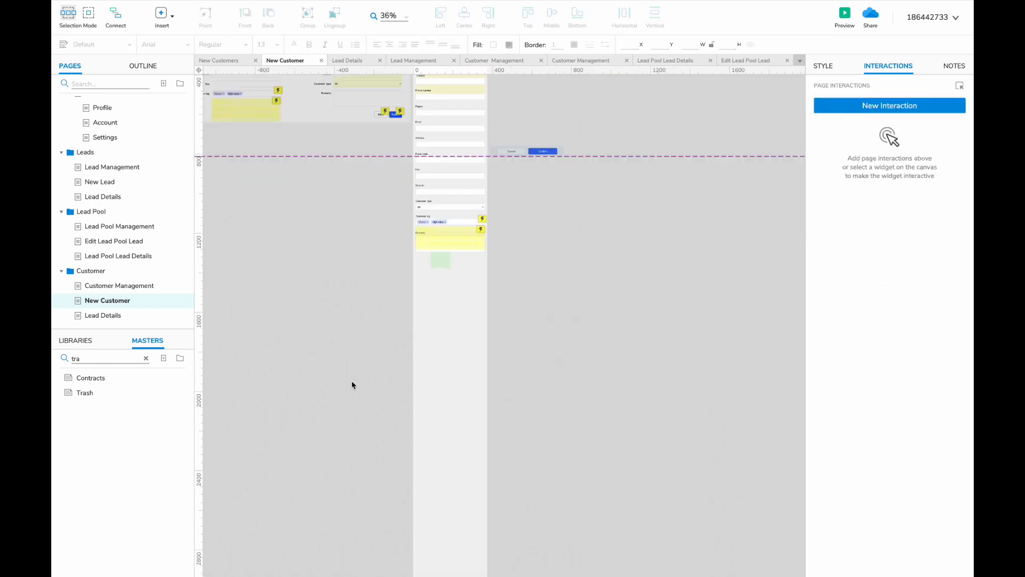
pyautogui.doubleClick(92, 314)
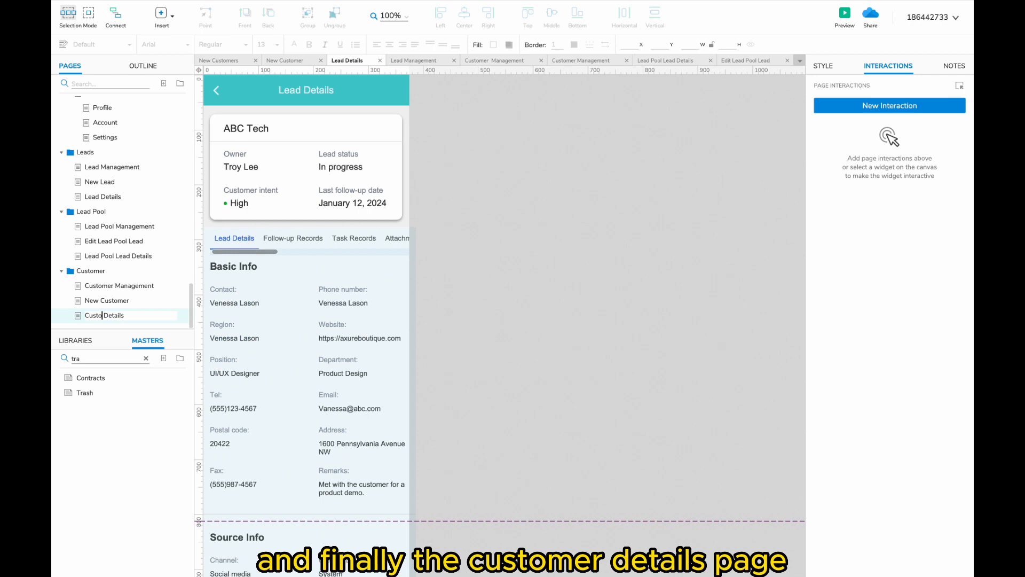
# - Change the mobile header title to read 'Customer Details'
pyautogui.hscroll(-4, 501, 357)
pyautogui.doubleClick(496, 124)
pyautogui.doubleClick(496, 123)
pyautogui.write('C')
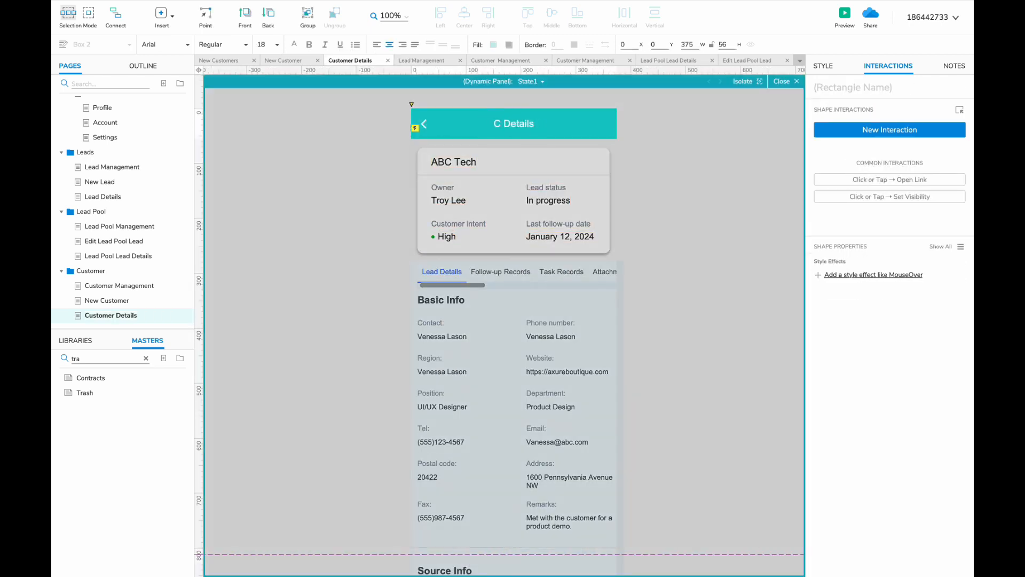
pyautogui.write('ustomer')
pyautogui.click(685, 281)
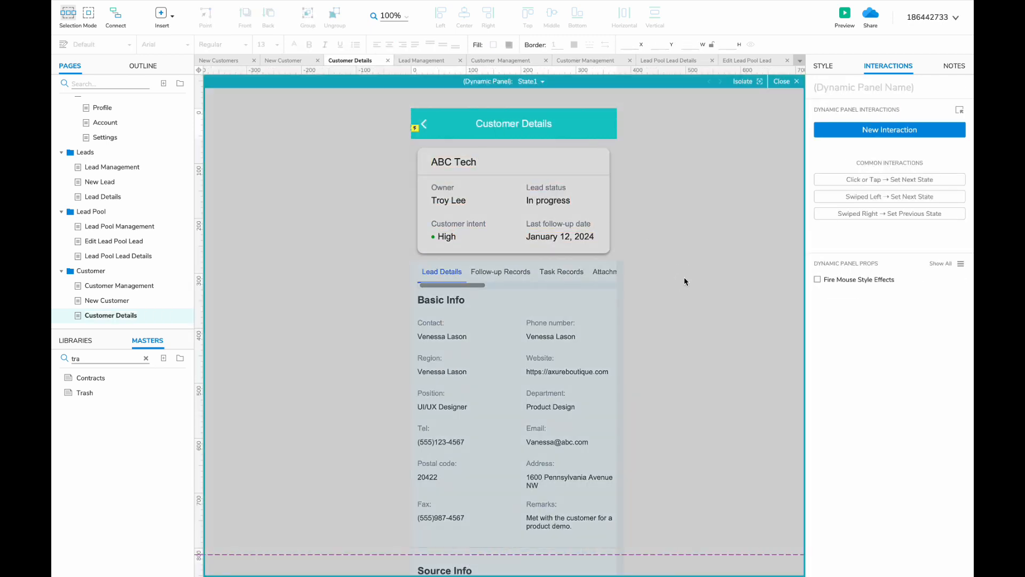
pyautogui.scroll(10, 131, 218)
pyautogui.scroll(-2, 131, 217)
# - Copy all desktop Customer Details widgets and paste them beside the mobile screen
pyautogui.click(110, 247)
pyautogui.scroll(-2, 309, 245)
pyautogui.hotkey('ctrl', 'a')
pyautogui.scroll(-10, 78, 215)
pyautogui.click(110, 314)
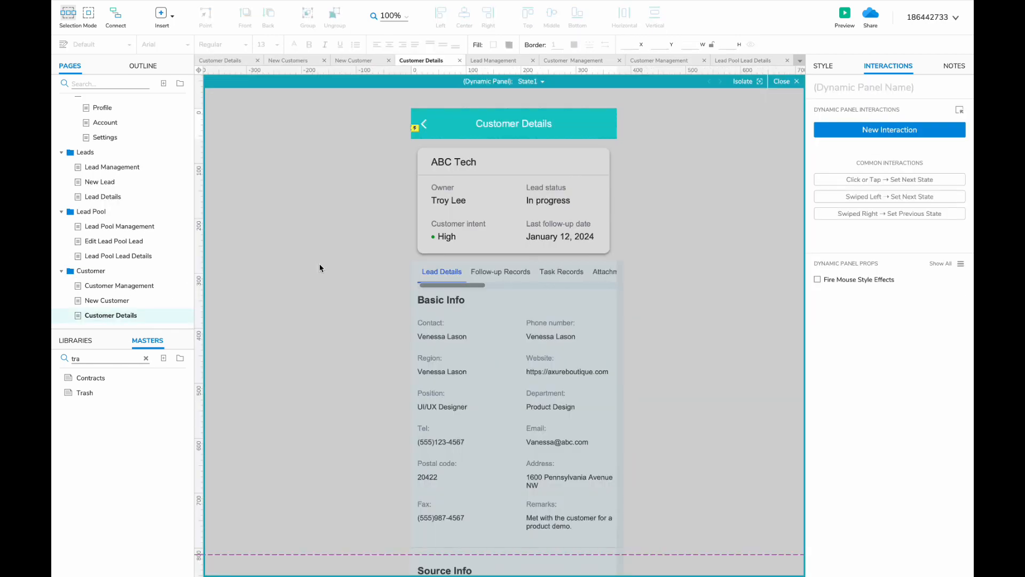
pyautogui.doubleClick(319, 268)
pyautogui.hotkey('ctrl', 'v')
pyautogui.scroll(2, 550, 231)
pyautogui.moveTo(549, 231); pyautogui.dragTo(769, 219)
pyautogui.scroll(-4, 578, 286)
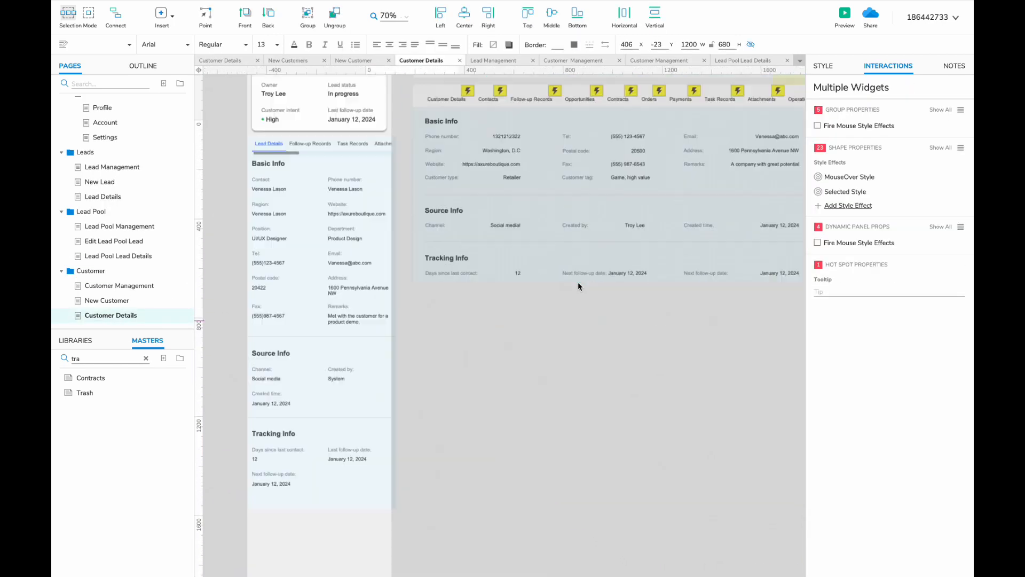
pyautogui.scroll(1, 578, 283)
pyautogui.click(131, 192)
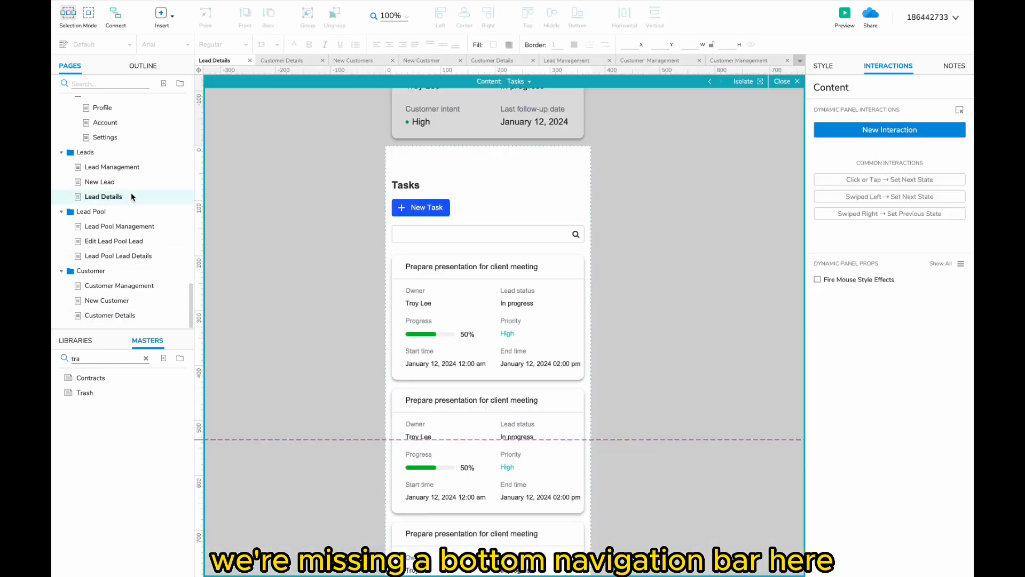
# - Place a box near the bottom of Lead Details and size it to 375 by 50
pyautogui.doubleClick(315, 351)
pyautogui.scroll(-5, 347, 311)
pyautogui.scroll(5, 347, 311)
pyautogui.scroll(-3, 347, 311)
pyautogui.scroll(1, 137, 194)
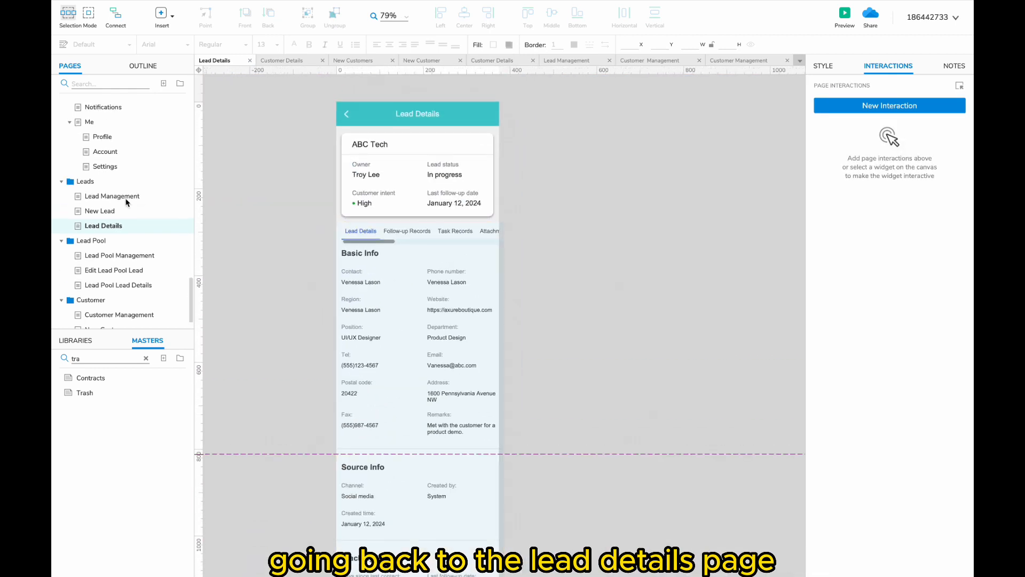
pyautogui.scroll(-3, 591, 287)
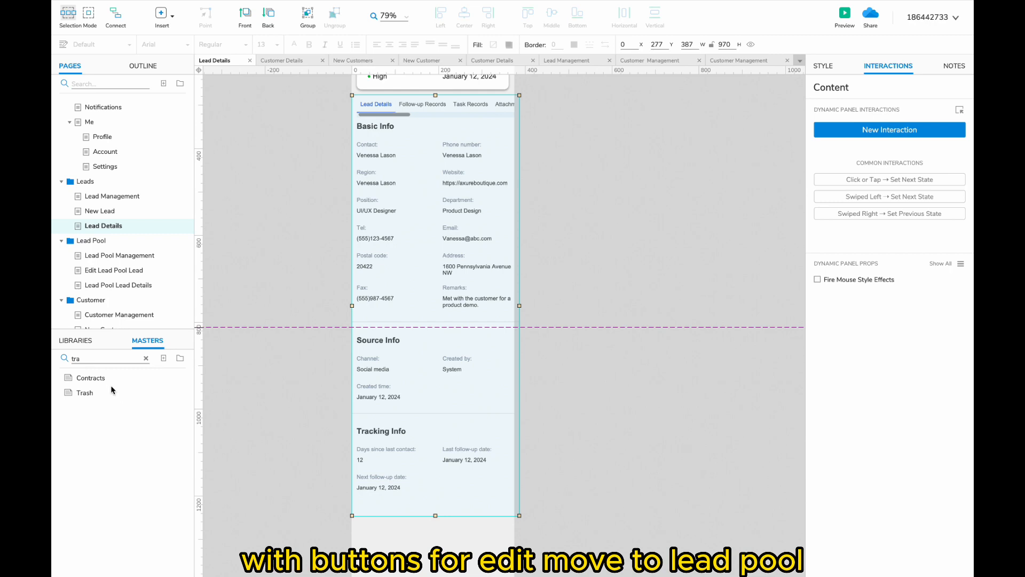
pyautogui.click(146, 358)
pyautogui.click(76, 340)
pyautogui.moveTo(122, 415); pyautogui.dragTo(354, 252)
pyautogui.moveTo(417, 252); pyautogui.dragTo(414, 304)
pyautogui.moveTo(481, 316); pyautogui.dragTo(514, 315)
# - Add a label in the box, convert both into a dynamic panel, and pin it to the browser
pyautogui.scroll(1, 514, 315)
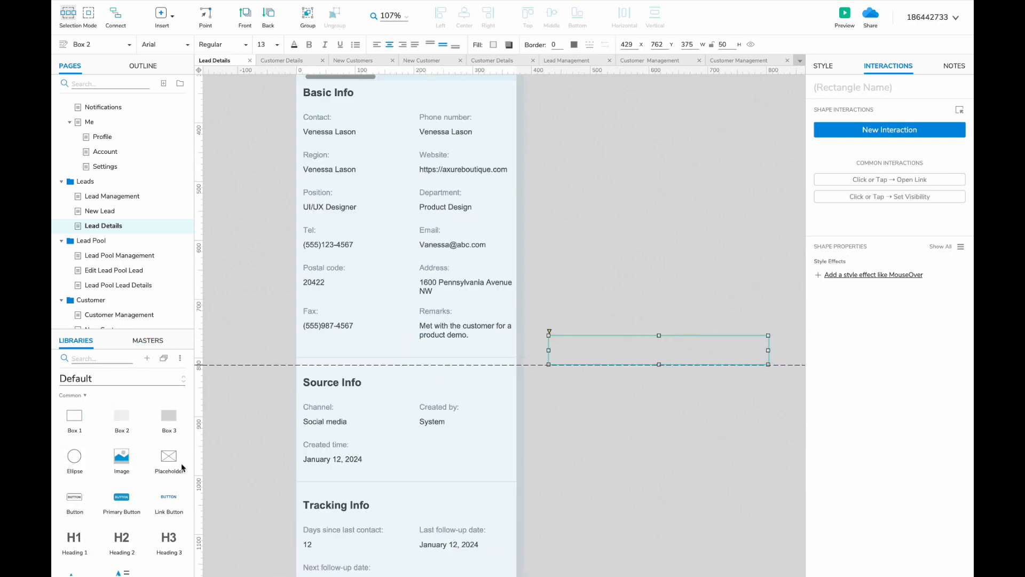
pyautogui.scroll(-3, 182, 467)
pyautogui.moveTo(74, 463); pyautogui.dragTo(568, 349)
pyautogui.keyDown('shift'); pyautogui.click(550, 342); pyautogui.keyUp('shift')
pyautogui.rightClick(609, 351)
pyautogui.click(649, 555)
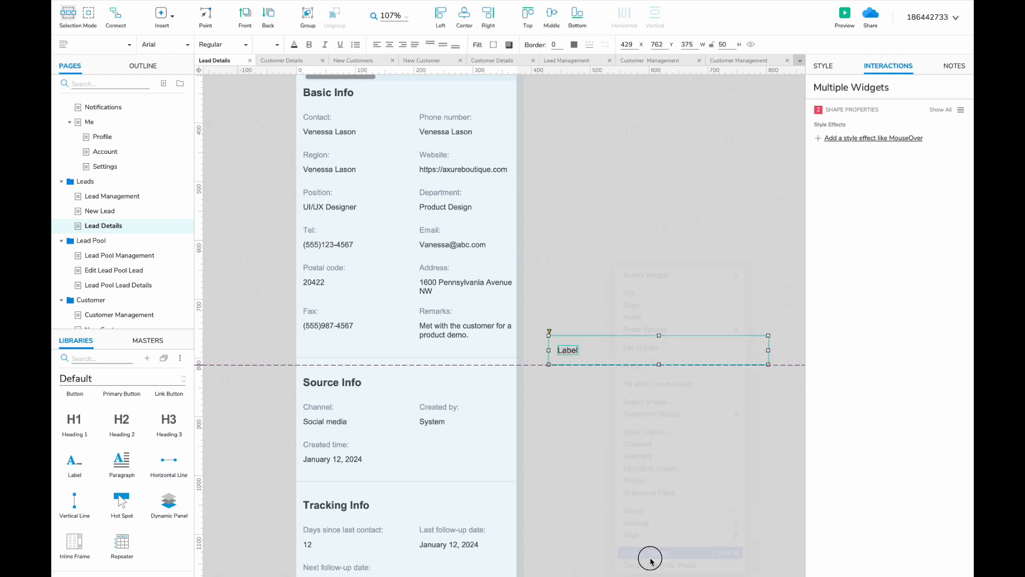
pyautogui.rightClick(601, 354)
pyautogui.click(636, 411)
pyautogui.click(483, 222)
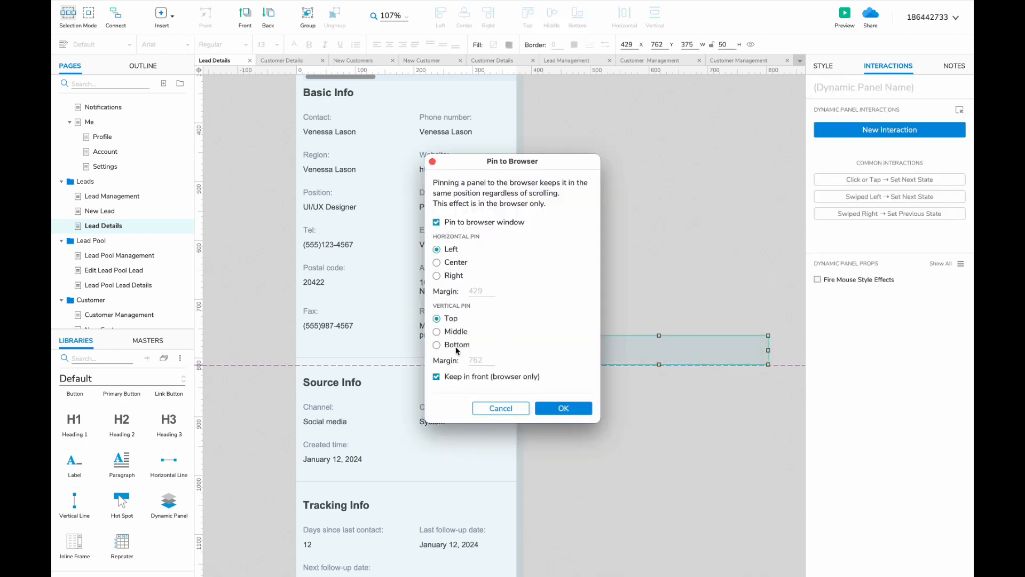
pyautogui.click(561, 407)
# - Make the Edit label blue and duplicate it into Assign, Convert to Customer and Archive links
pyautogui.doubleClick(566, 351)
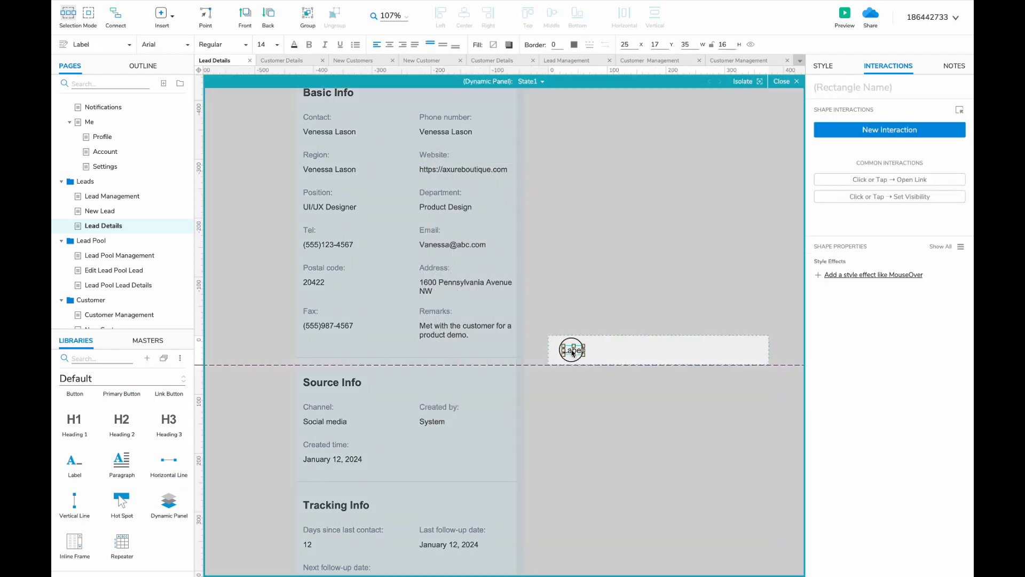
pyautogui.click(293, 45)
pyautogui.click(373, 256)
pyautogui.hscroll(3, 465, 362)
pyautogui.moveTo(515, 353); pyautogui.dragTo(657, 354)
pyautogui.doubleClick(516, 355)
pyautogui.write('Assign')
pyautogui.doubleClick(567, 354)
pyautogui.write('Convert to Customer')
pyautogui.press('Escape')
pyautogui.doubleClick(656, 355)
pyautogui.write('Archive')
pyautogui.press('Escape')
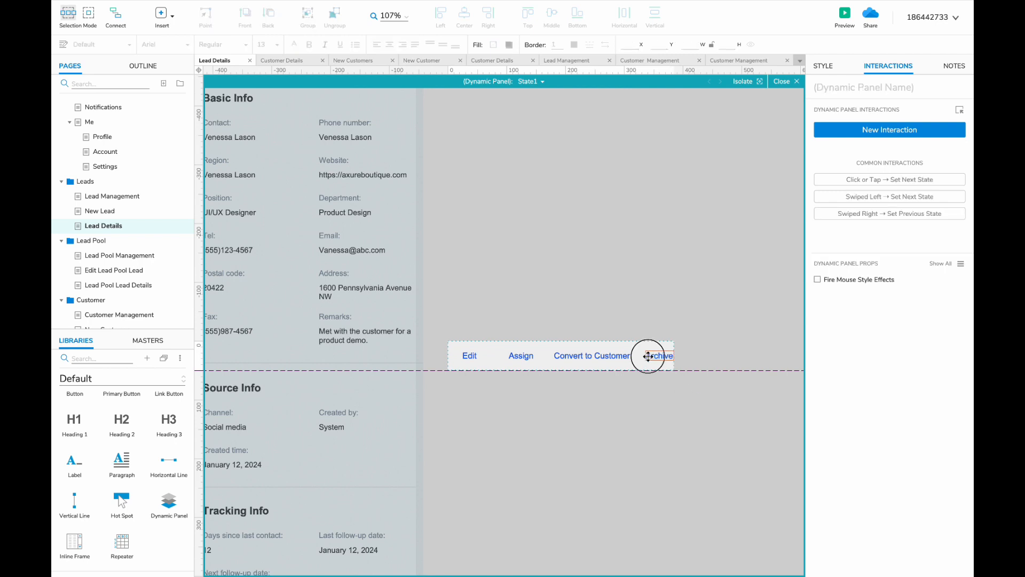
# - Shift the Assign and Convert to Customer links left to even out the spacing
pyautogui.hotkey('ctrl', 'a')
pyautogui.click(579, 356)
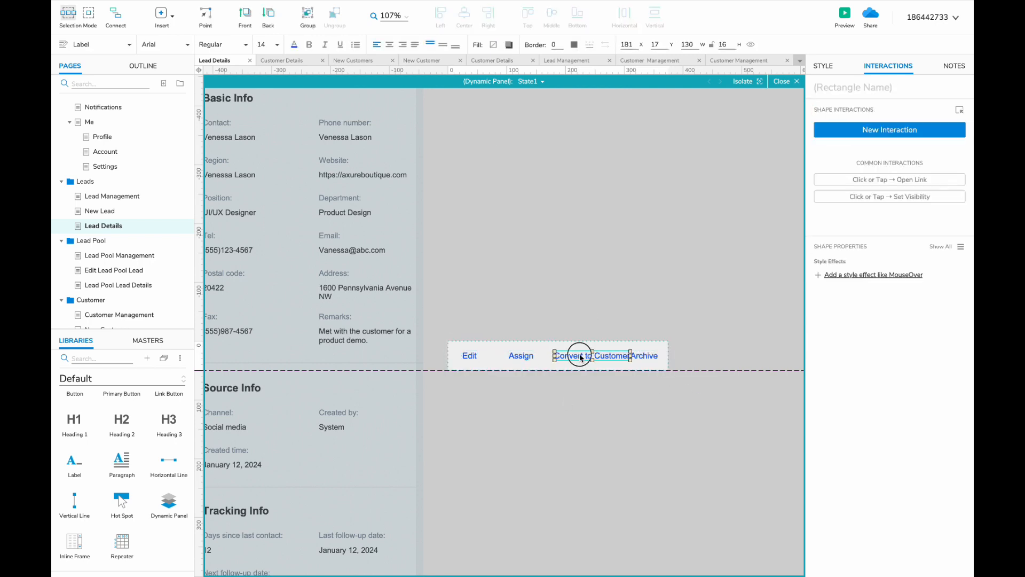
pyautogui.moveTo(579, 356); pyautogui.dragTo(566, 357)
pyautogui.keyDown('shift'); pyautogui.click(517, 356); pyautogui.keyUp('shift')
pyautogui.moveTo(517, 356); pyautogui.dragTo(508, 356)
pyautogui.click(648, 379)
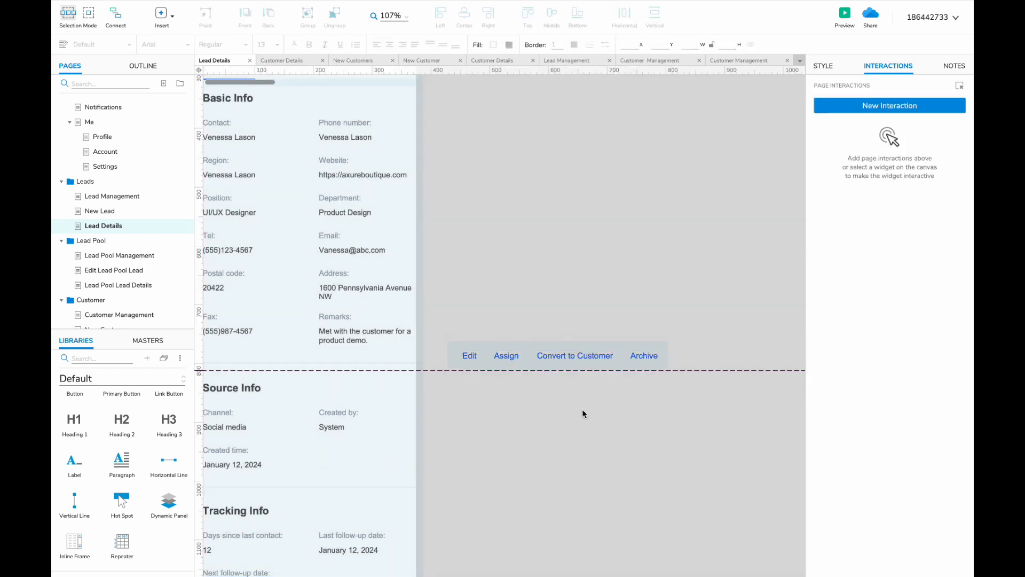
# - Give the Edit link a Click or Tap action that opens a link
pyautogui.click(573, 355)
pyautogui.doubleClick(503, 360)
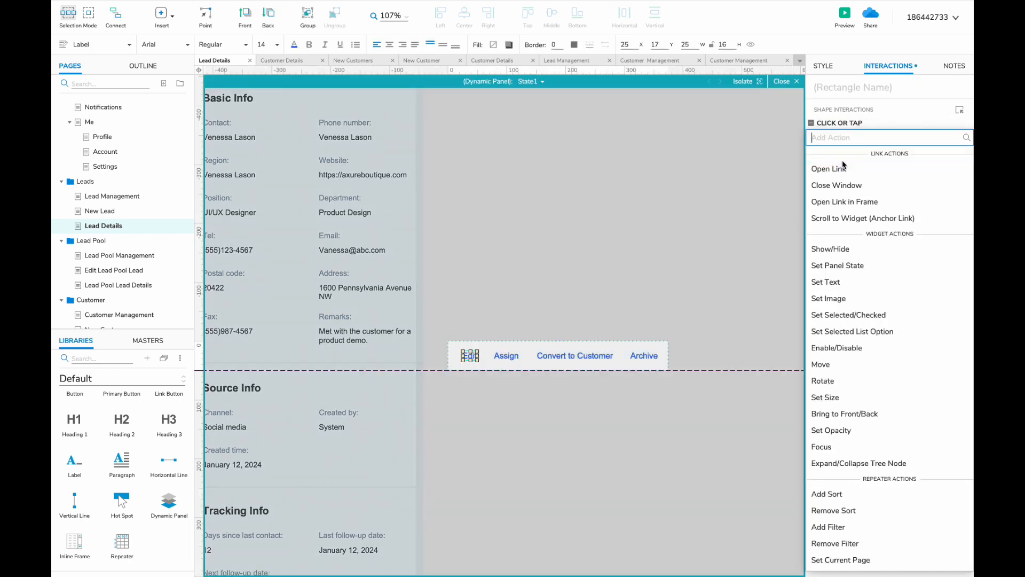
pyautogui.click(844, 167)
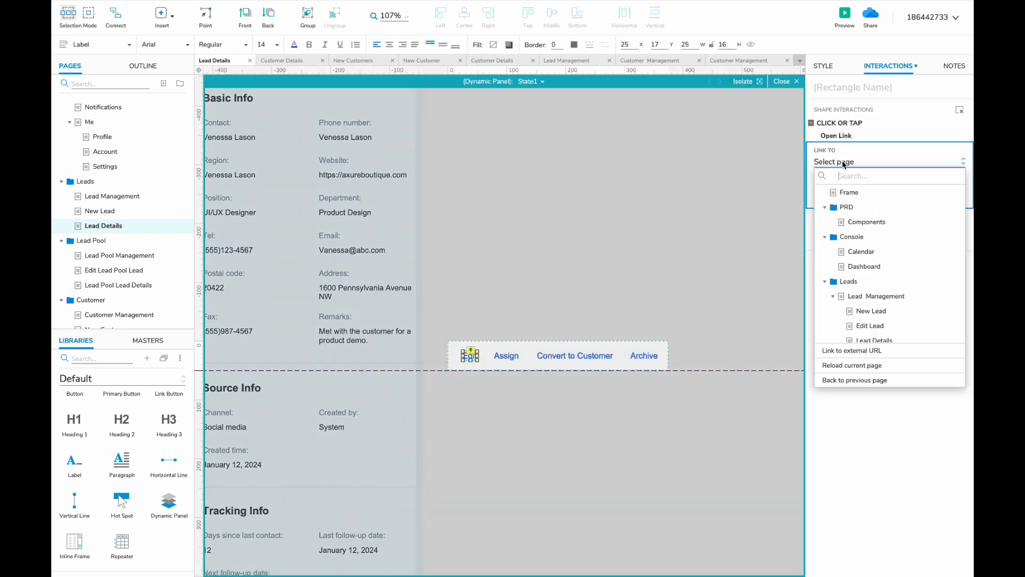
pyautogui.click(512, 356)
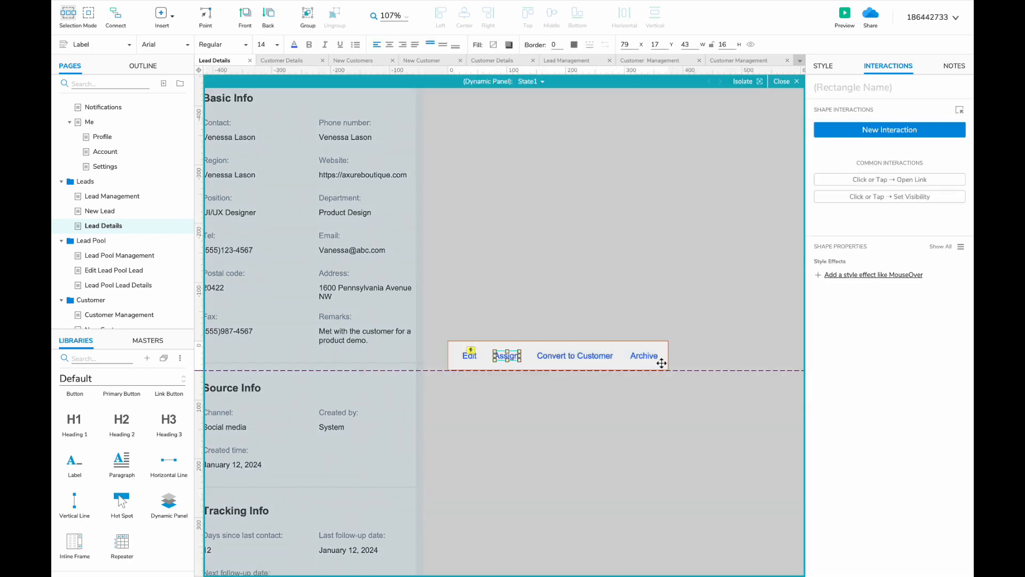
pyautogui.press('Escape')
pyautogui.press('Escape')
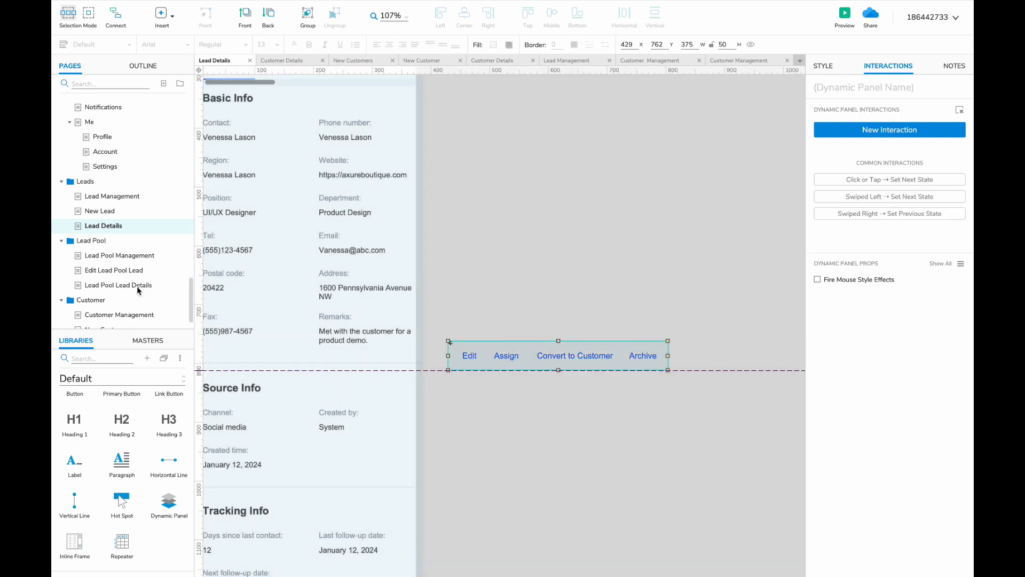
# - Rename the Assign link to Move to Lead Pool and nudge it left
pyautogui.click(142, 284)
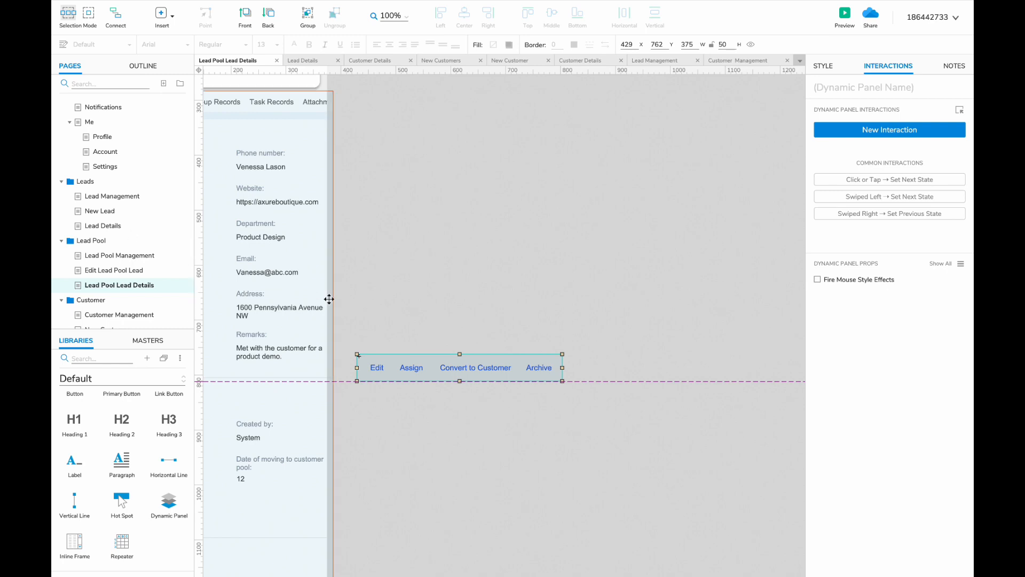
pyautogui.click(123, 229)
pyautogui.click(515, 356)
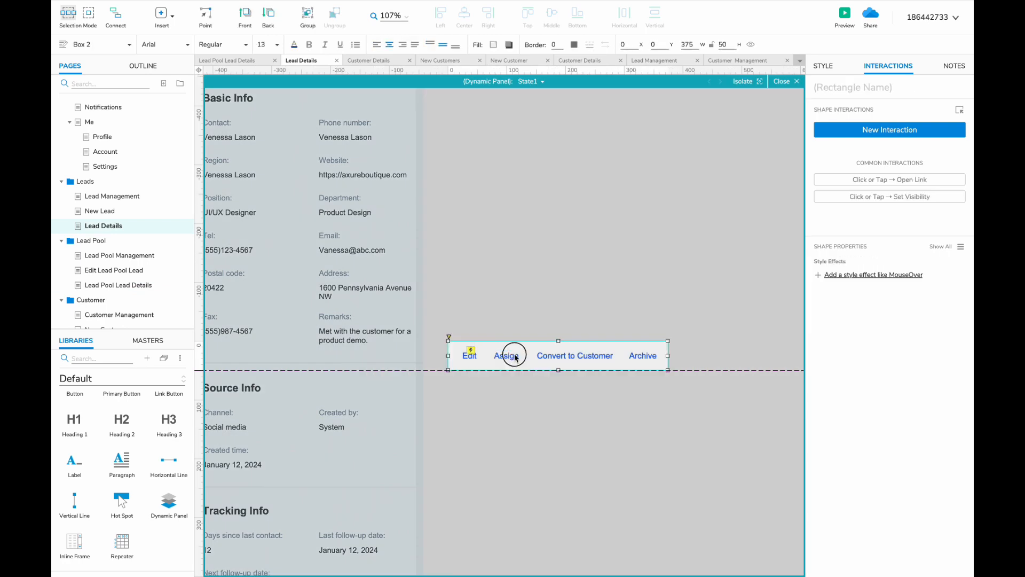
pyautogui.doubleClick(514, 356)
pyautogui.write('Move to Lead Pool')
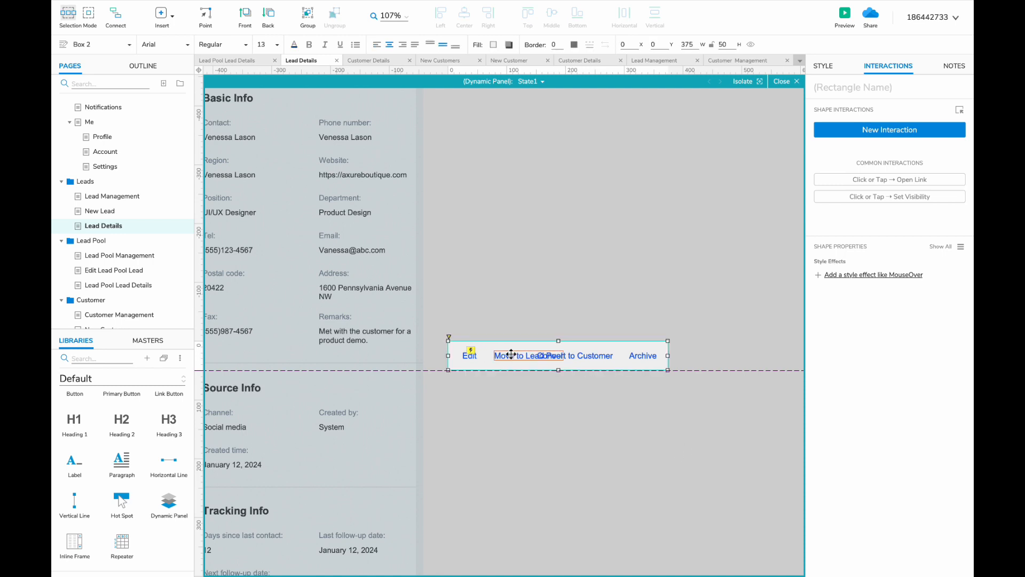
pyautogui.moveTo(511, 354); pyautogui.dragTo(502, 354)
# - Set all four action link labels to font size 12
pyautogui.moveTo(638, 393); pyautogui.dragTo(460, 348)
pyautogui.click(276, 44)
pyautogui.click(263, 118)
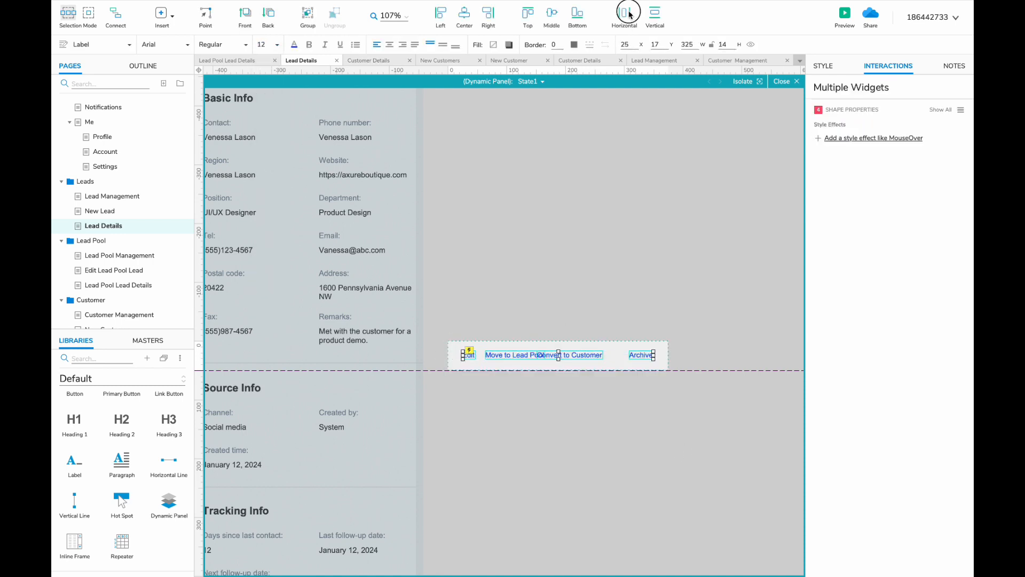
pyautogui.click(621, 354)
# - Move Convert to Customer right so the four links are spaced evenly
pyautogui.click(517, 357)
pyautogui.press('super+a')
pyautogui.click(579, 358)
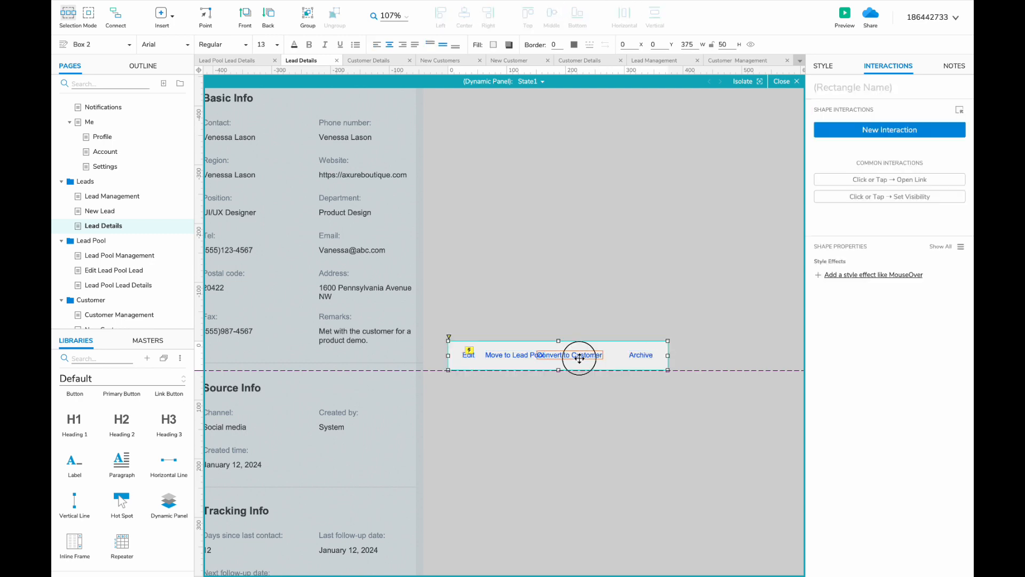
pyautogui.moveTo(579, 358); pyautogui.dragTo(595, 357)
pyautogui.press('super+a')
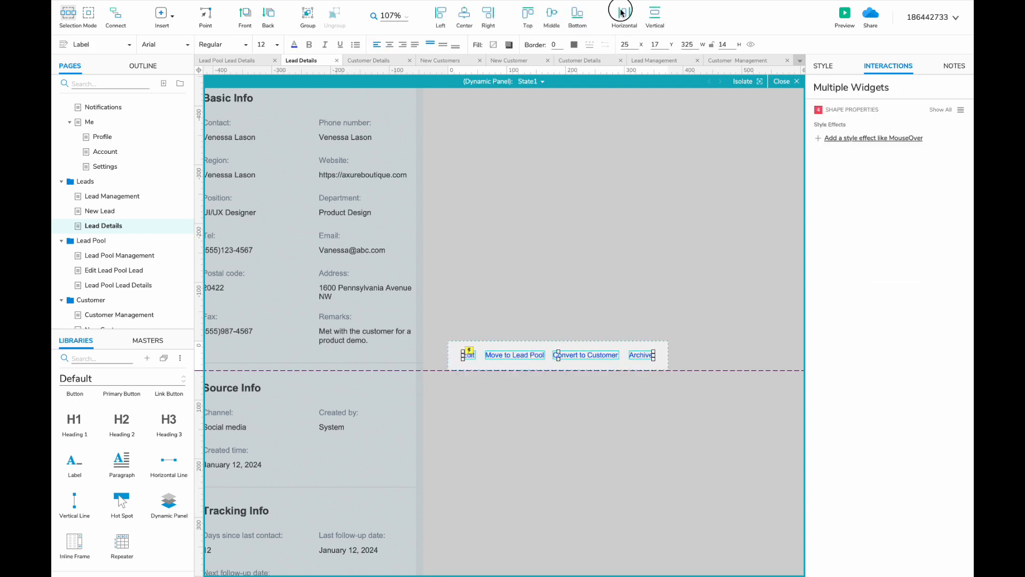
# - Exit the action bar panel and go to the Customer Details page
pyautogui.click(471, 424)
pyautogui.scroll(2, 471, 425)
pyautogui.scroll(-1, 152, 310)
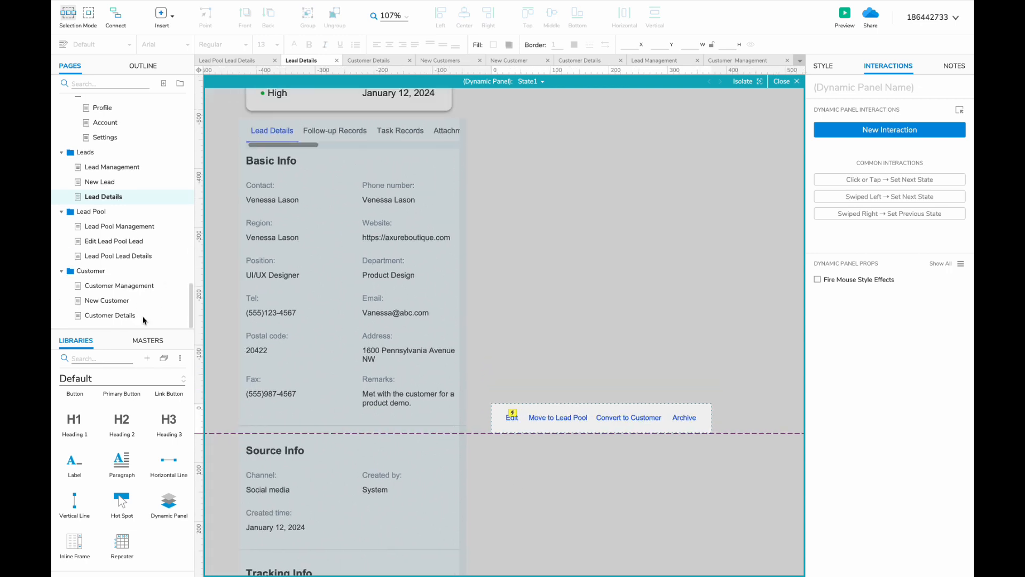
pyautogui.press('Escape')
pyautogui.click(110, 315)
# - Change the Move to Lead Pool link to read Move to Customer Pool
pyautogui.hscroll(-5, 414, 350)
pyautogui.click(635, 379)
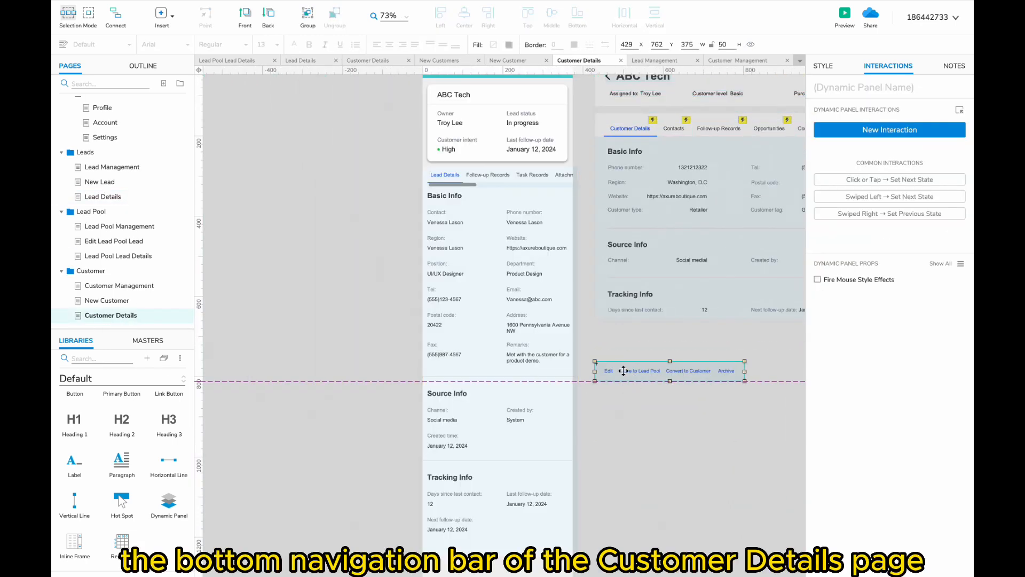
pyautogui.doubleClick(624, 370)
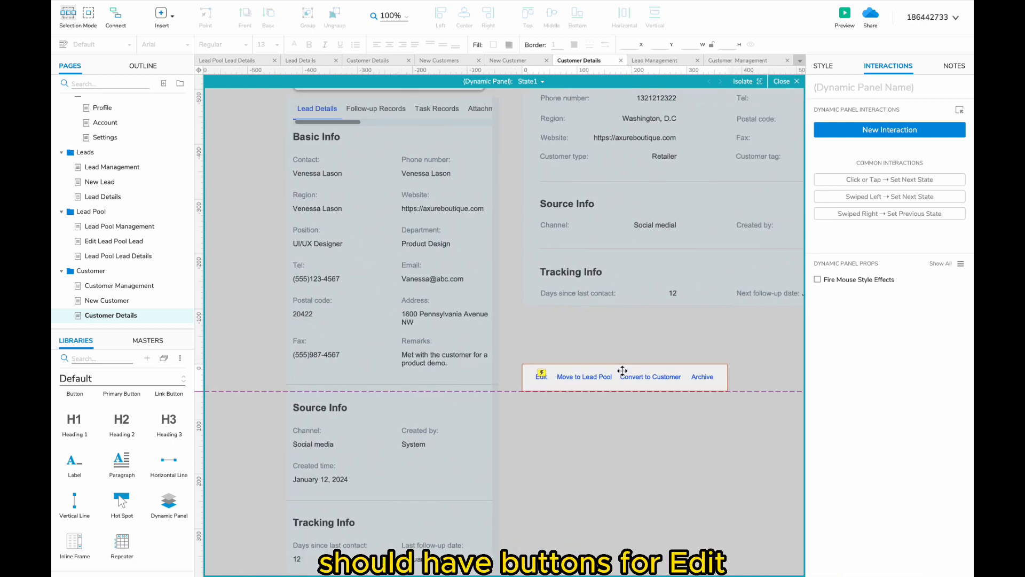
pyautogui.doubleClick(588, 376)
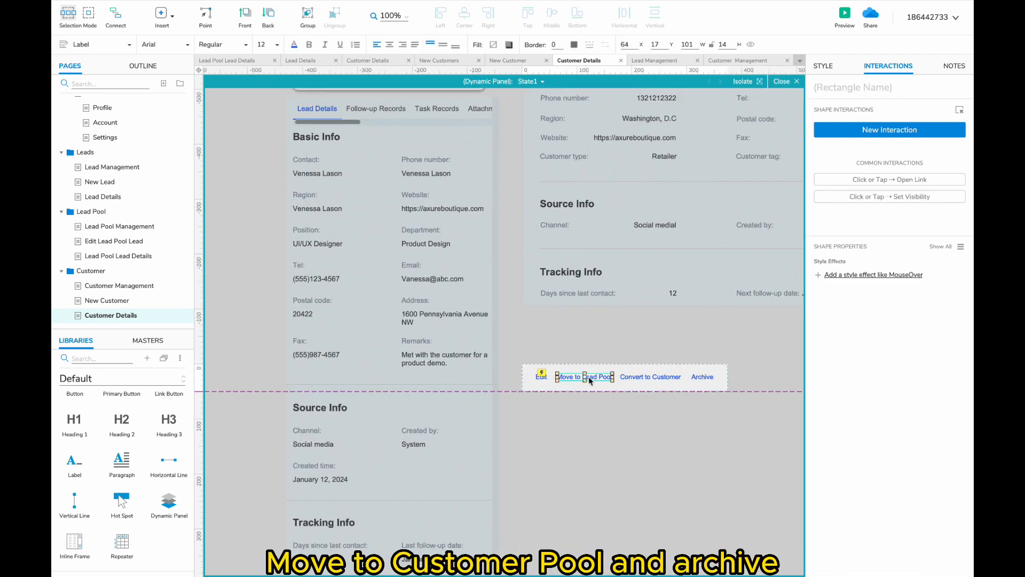
pyautogui.doubleClick(589, 376)
pyautogui.write('Customer')
# - Delete the Convert to Customer link and recentre the remaining links
pyautogui.click(650, 376)
pyautogui.press('Delete')
pyautogui.moveTo(594, 372); pyautogui.dragTo(625, 375)
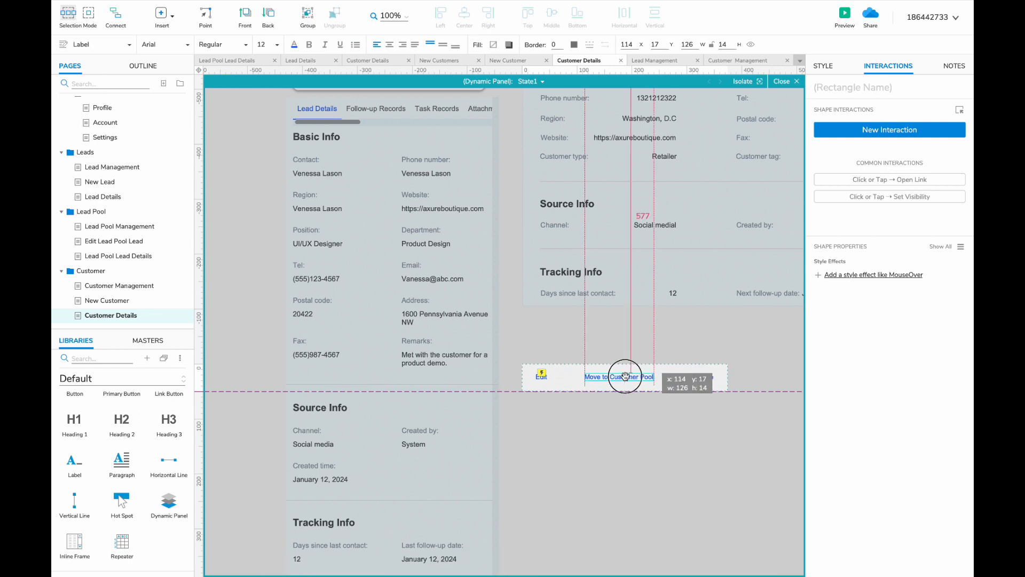
pyautogui.doubleClick(639, 424)
pyautogui.scroll(3, 639, 424)
pyautogui.hscroll(-2, 639, 424)
pyautogui.doubleClick(449, 401)
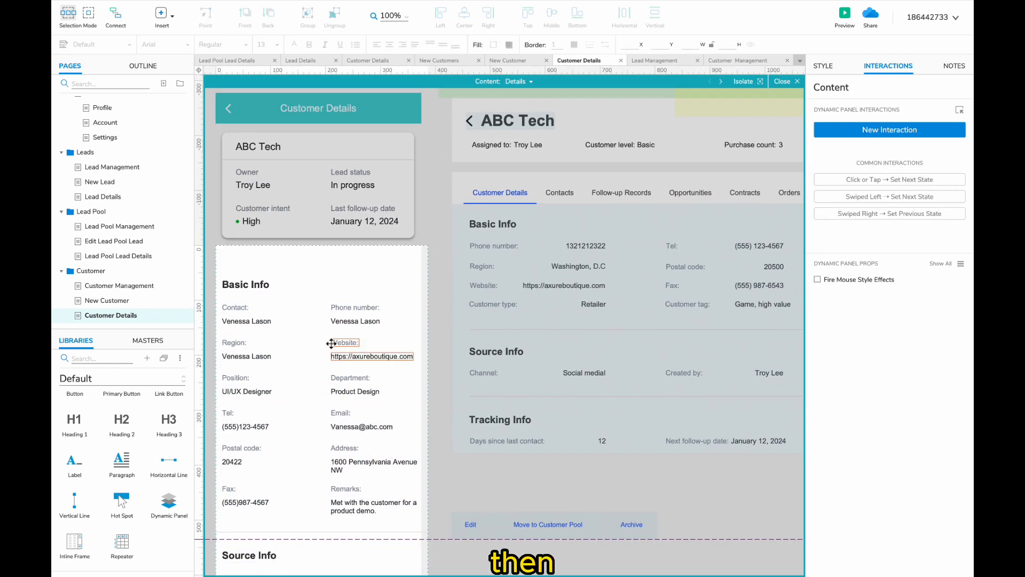
# - Relabel the Contact field as Customer type
pyautogui.hscroll(4, 385, 331)
pyautogui.scroll(-3, 385, 331)
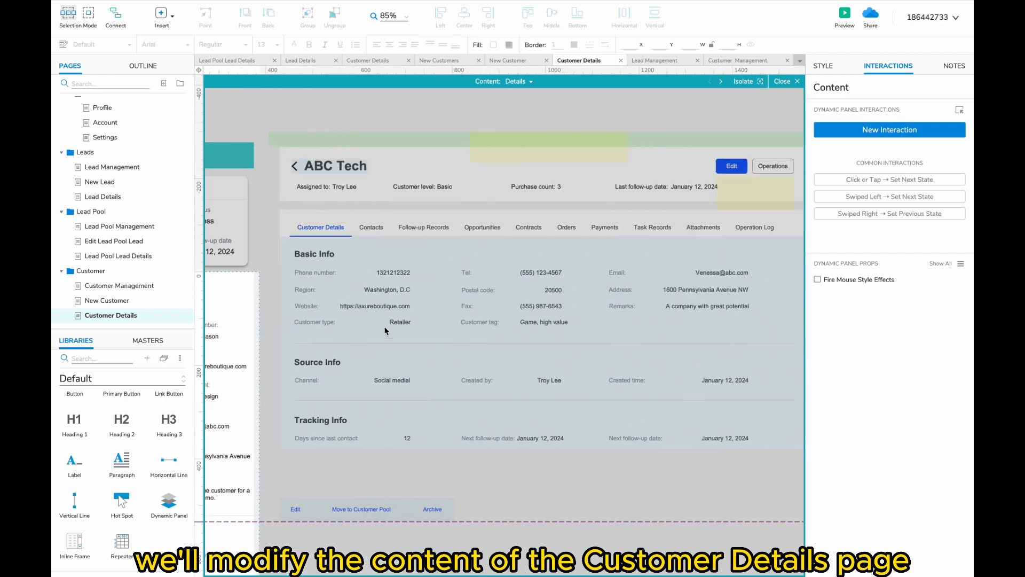
pyautogui.hscroll(-5, 385, 330)
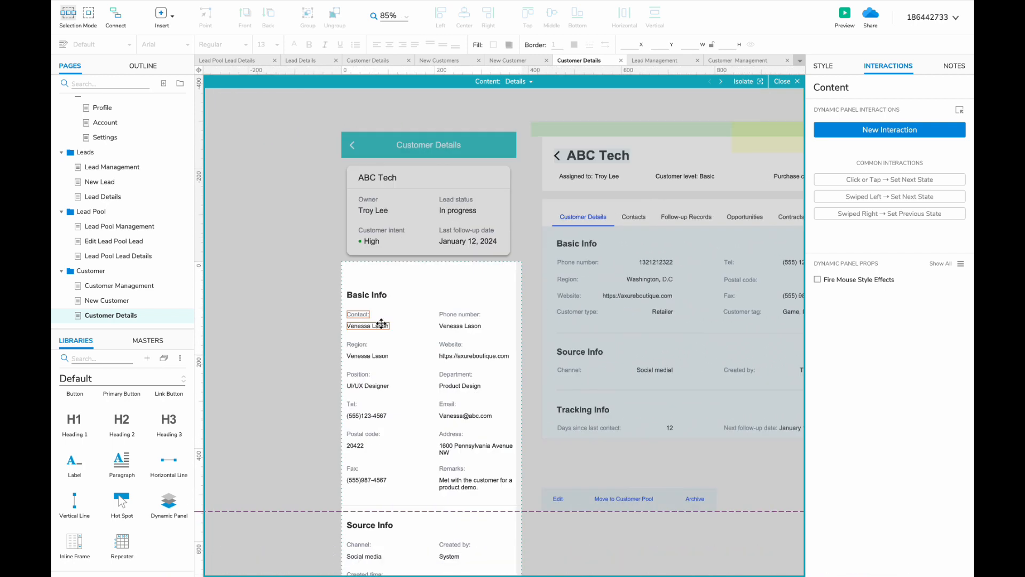
pyautogui.hscroll(1, 368, 320)
pyautogui.doubleClick(299, 309)
pyautogui.write('Custome')
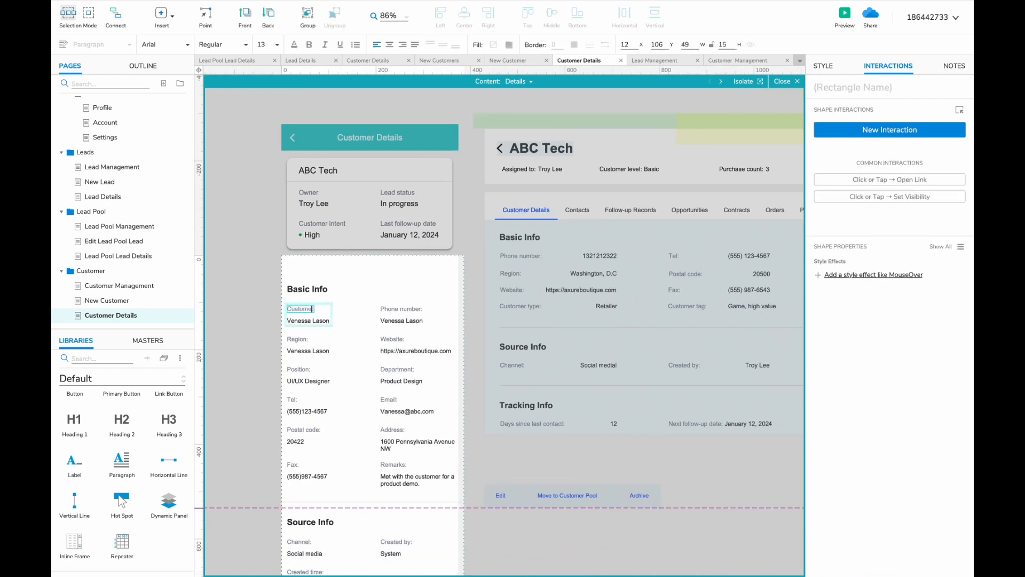
pyautogui.click(299, 339)
# - Move the Source and Tracking Info sections down to make room
pyautogui.scroll(3, 293, 332)
pyautogui.scroll(-2, 293, 332)
pyautogui.hscroll(2, 293, 331)
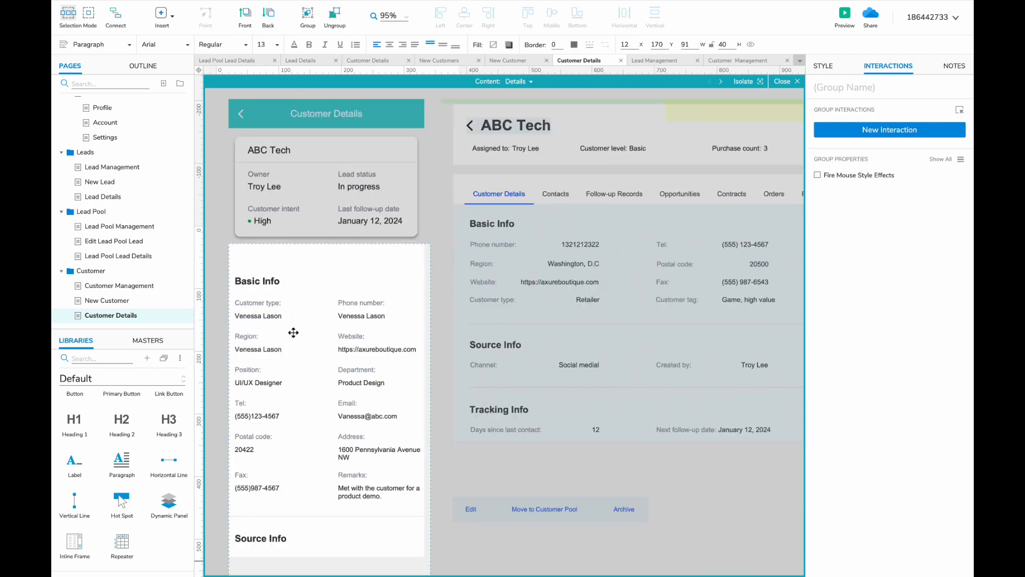
pyautogui.hscroll(-3, 293, 332)
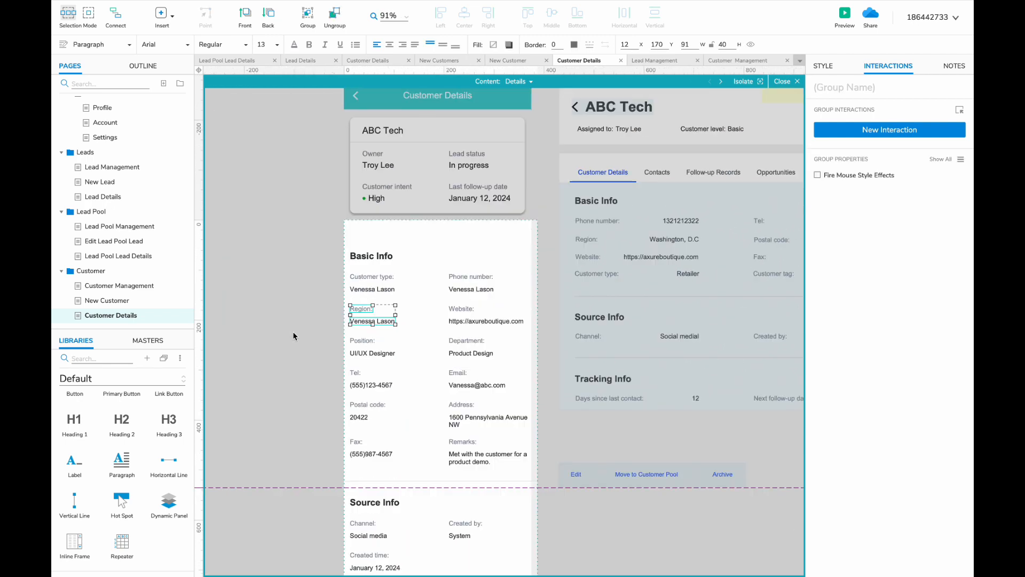
pyautogui.scroll(-3, 293, 336)
pyautogui.moveTo(304, 298); pyautogui.dragTo(491, 551)
pyautogui.moveTo(368, 326); pyautogui.dragTo(368, 361)
# - Duplicate the Fax field below it as 'Customer:' with the value 'Game, high value'
pyautogui.scroll(3, 356, 317)
pyautogui.click(354, 260)
pyautogui.press('super+d')
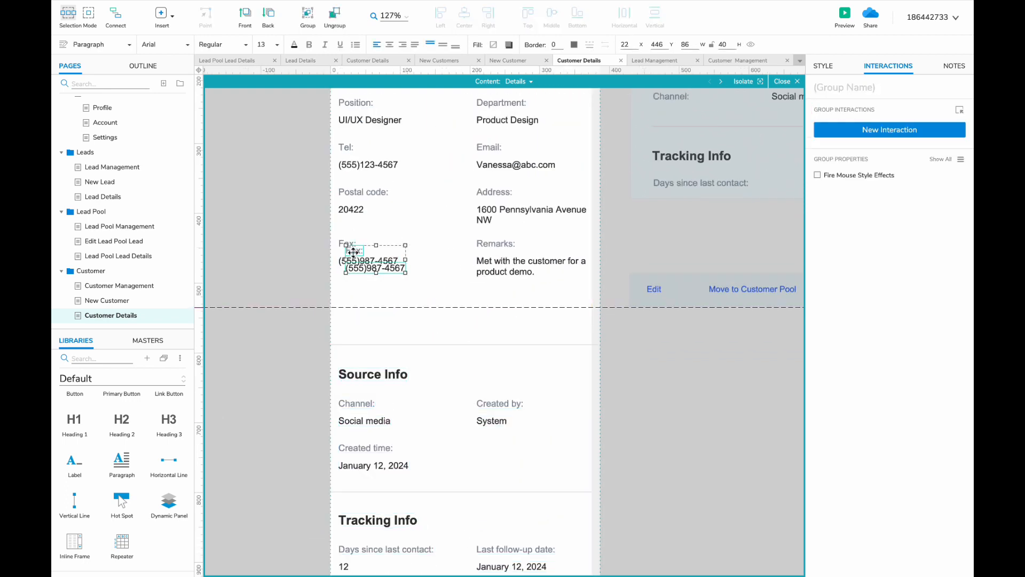
pyautogui.moveTo(353, 252); pyautogui.dragTo(346, 288)
pyautogui.doubleClick(350, 288)
pyautogui.write('Customer:')
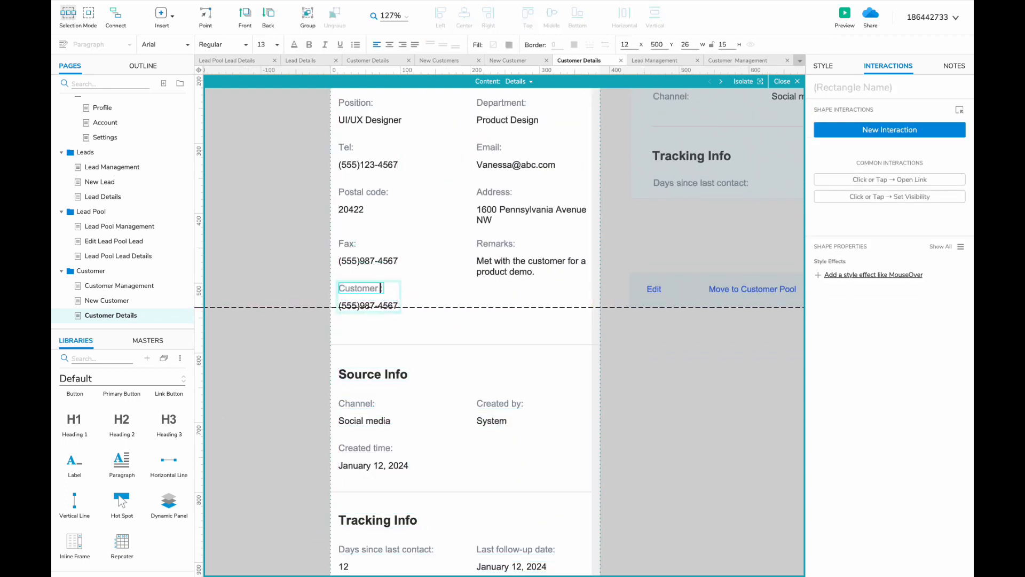
pyautogui.doubleClick(350, 306)
pyautogui.write('Game, high value')
pyautogui.click(322, 394)
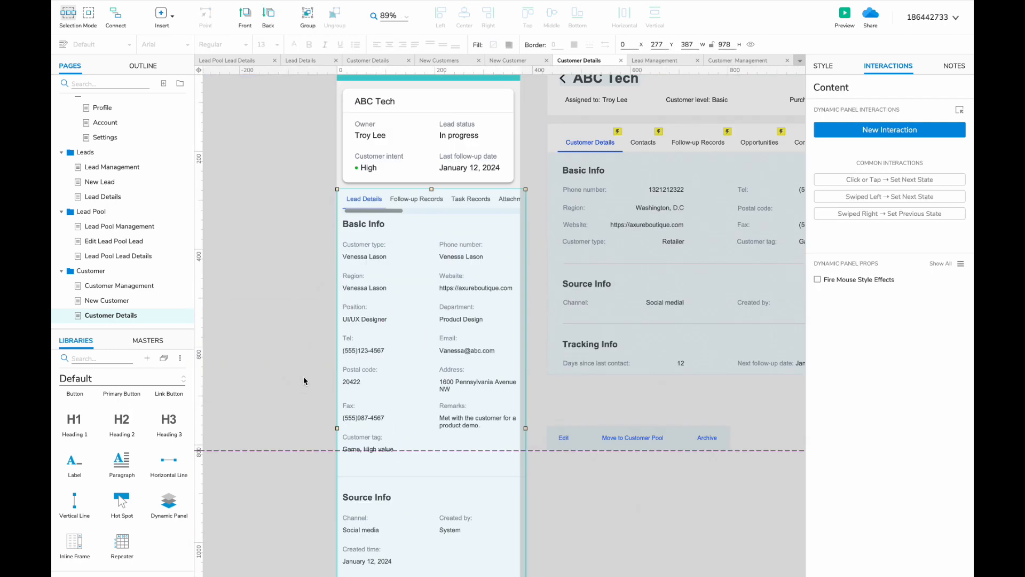
pyautogui.doubleClick(469, 267)
pyautogui.click(543, 82)
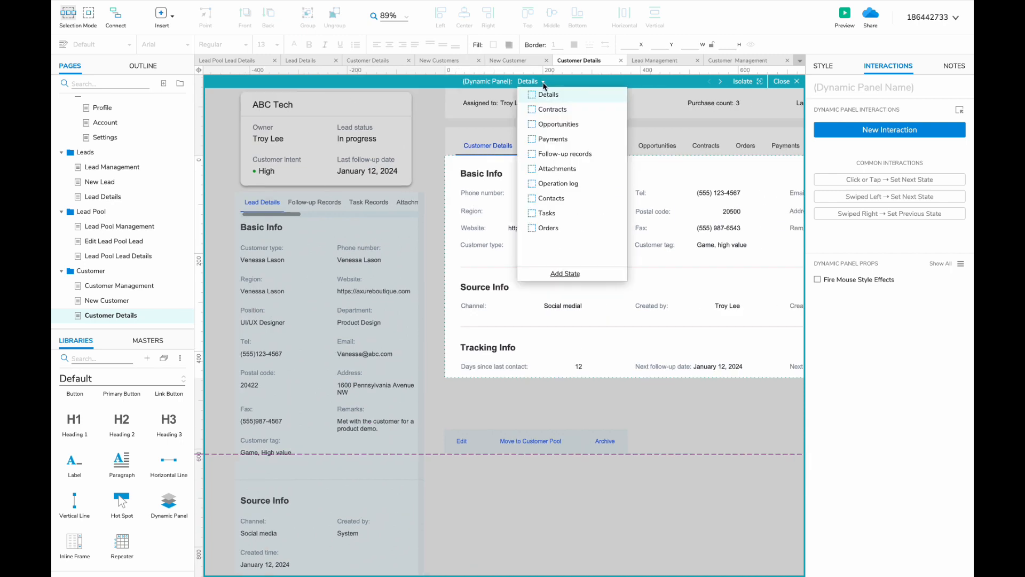
# - Add a Contract state to the mobile Content panel by duplicating the Tasks state
pyautogui.click(550, 111)
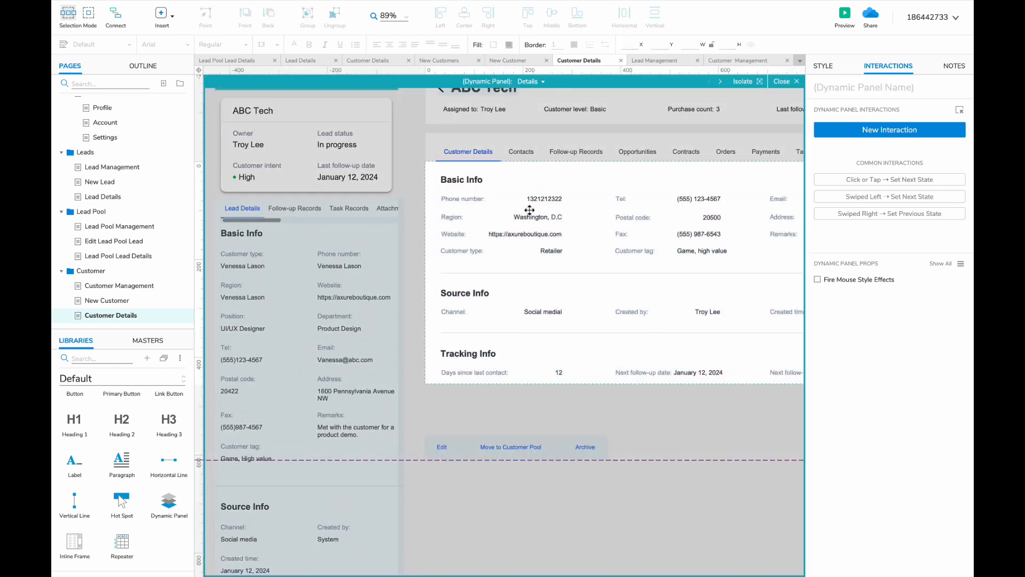
pyautogui.click(543, 82)
pyautogui.click(551, 110)
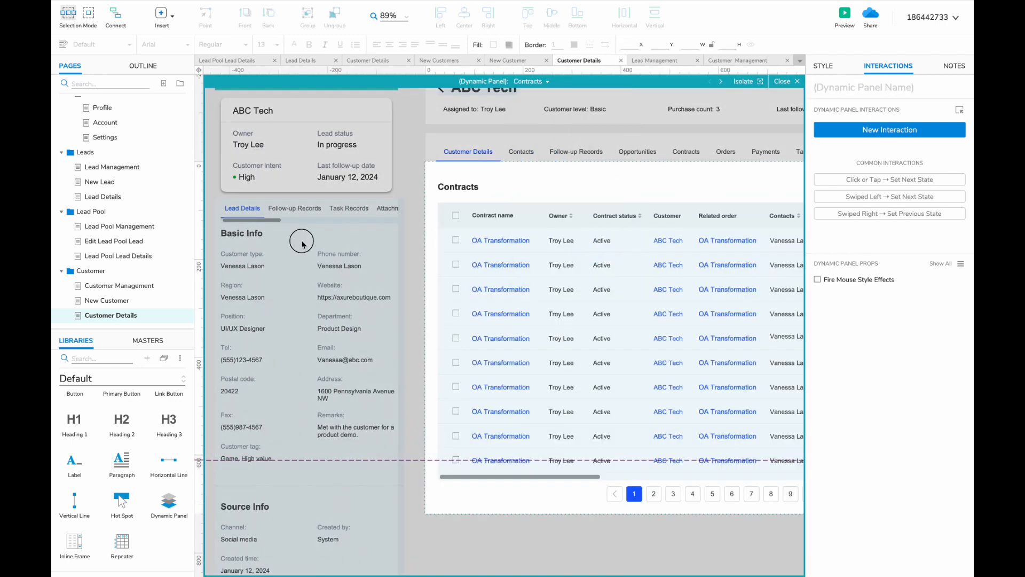
pyautogui.doubleClick(297, 241)
pyautogui.click(524, 82)
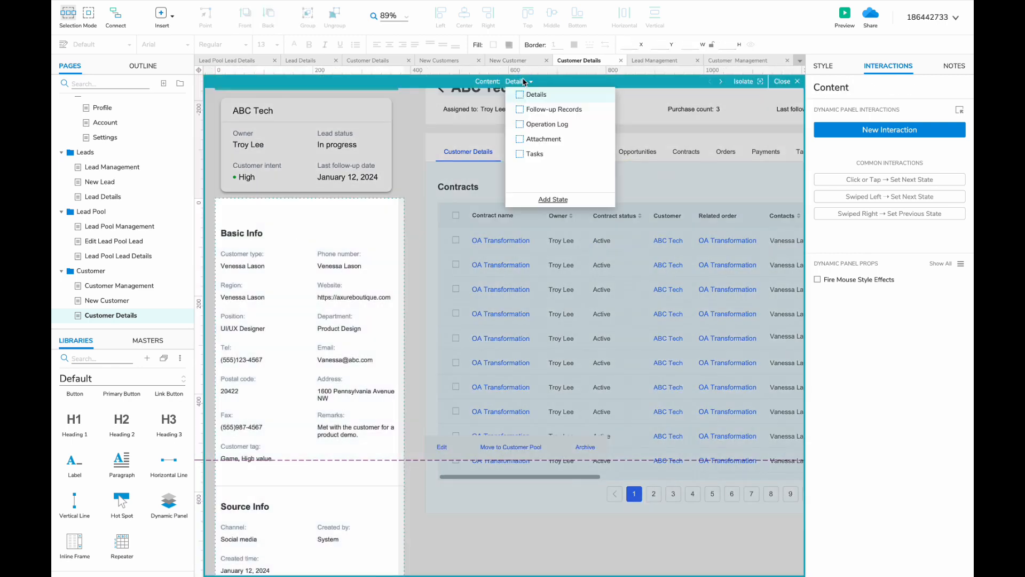
pyautogui.click(547, 123)
pyautogui.click(542, 155)
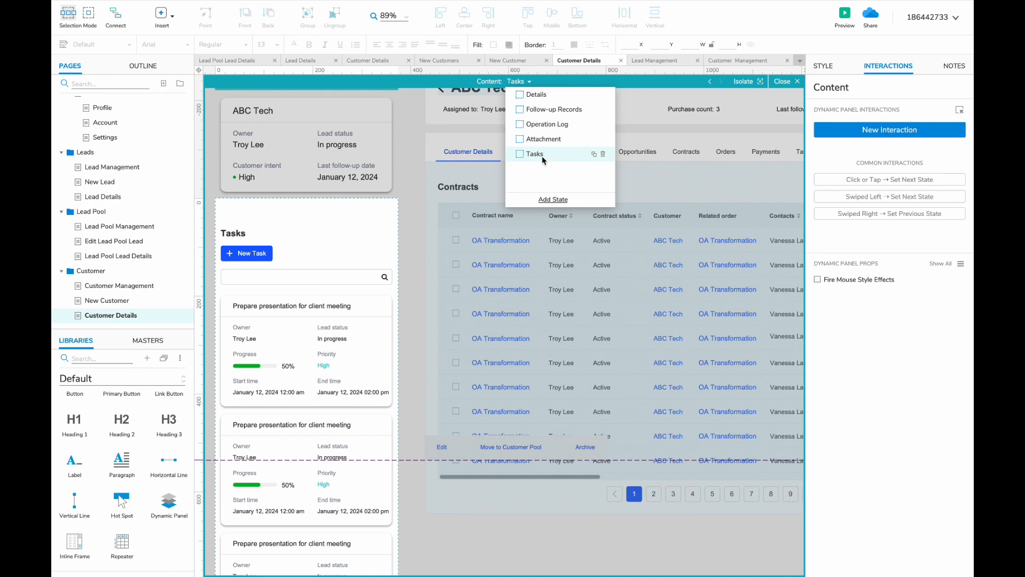
pyautogui.click(593, 153)
pyautogui.write('C')
# - Retitle the heading to Contract and the button to 'New Contract'
pyautogui.doubleClick(235, 233)
pyautogui.write('Cont')
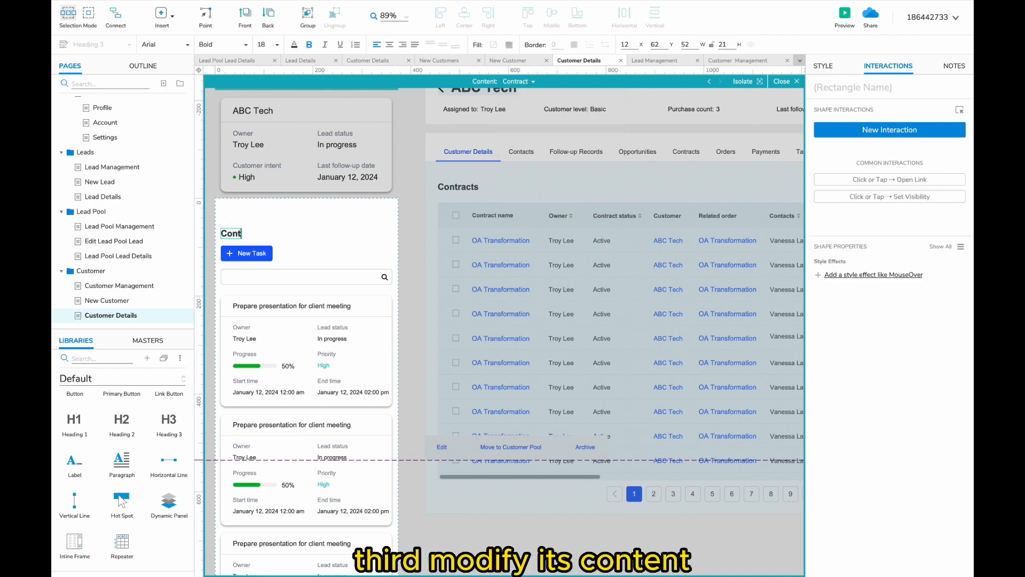
pyautogui.doubleClick(241, 253)
pyautogui.write('New Contrac')
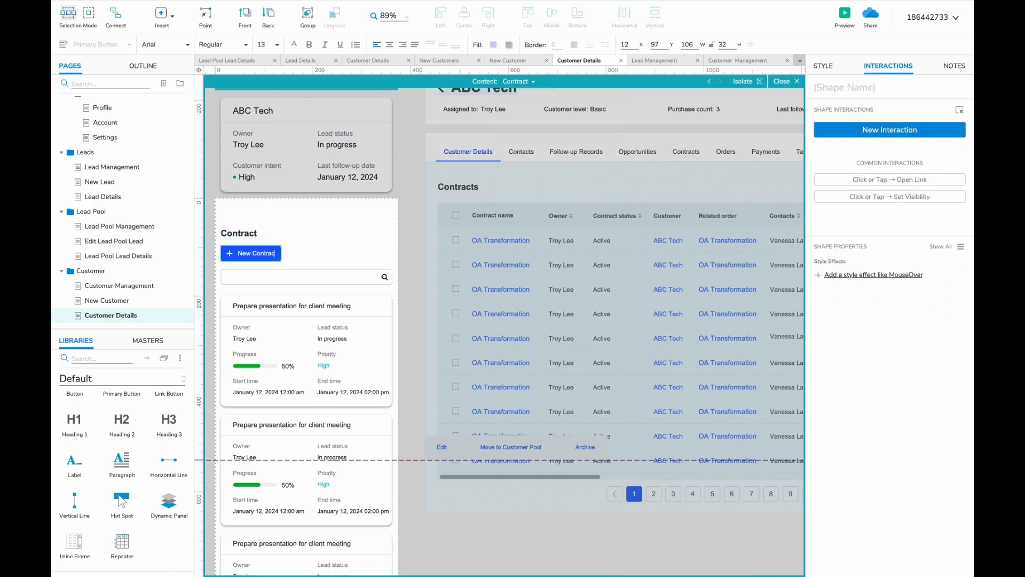
pyautogui.write('t')
# - Retitle the first card 'OA Transformation'
pyautogui.click(303, 302)
pyautogui.doubleClick(282, 304)
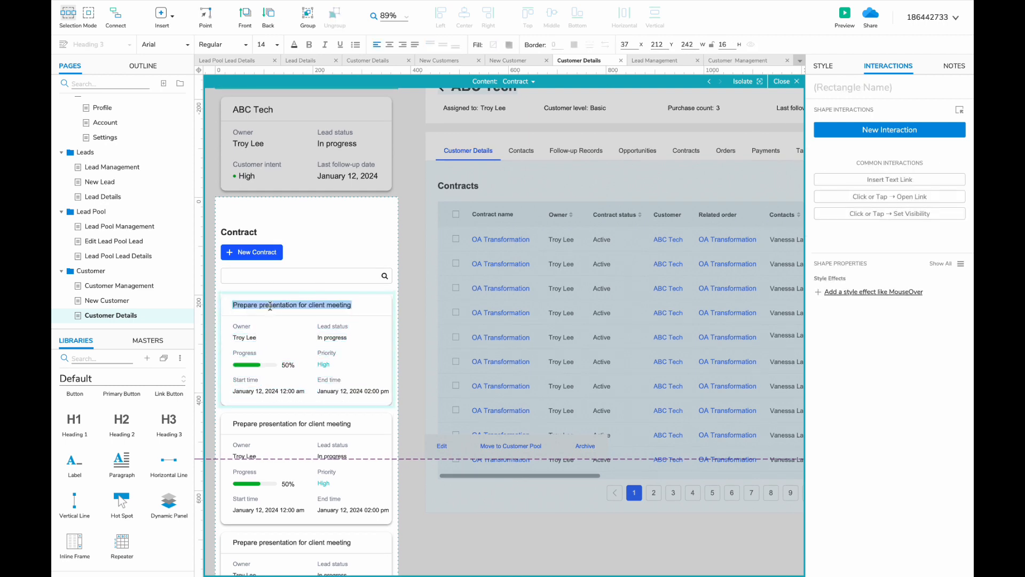
pyautogui.write('OA Transformation')
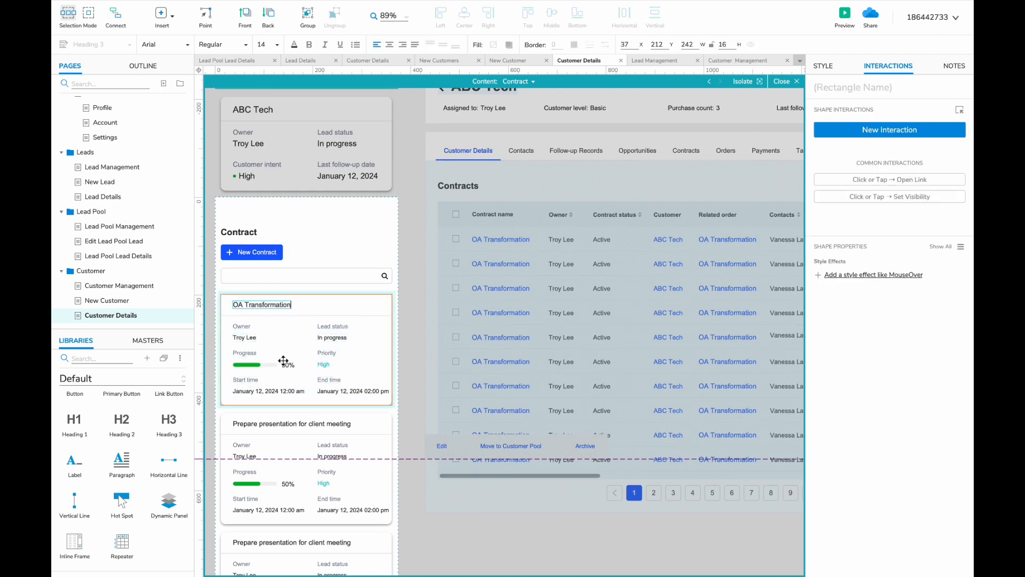
pyautogui.click(264, 361)
# - Change the card fields to Customer 'ABC Tech' and Order number '#1232231'
pyautogui.scroll(1, 248, 342)
pyautogui.doubleClick(243, 326)
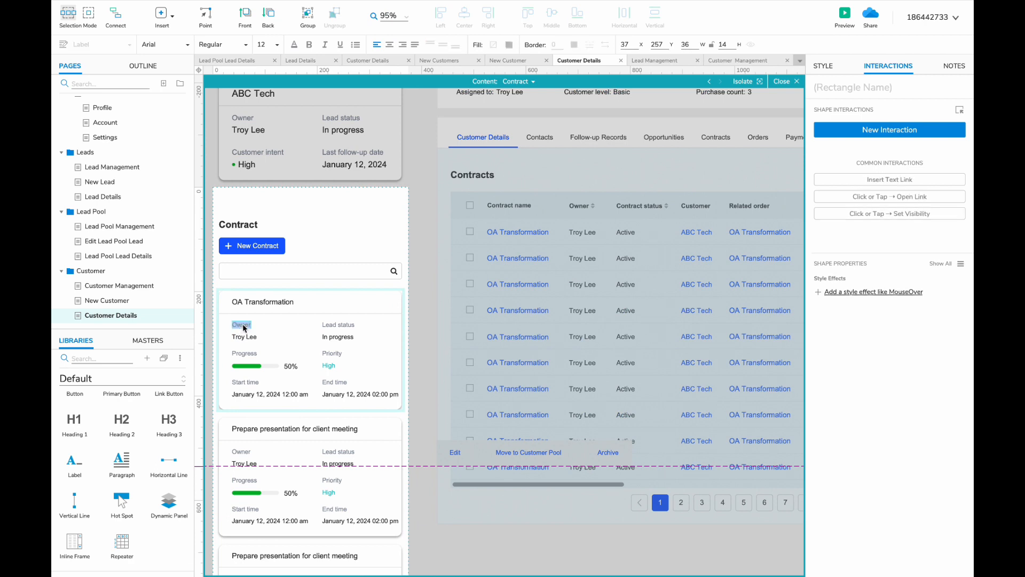
pyautogui.write('Customer')
pyautogui.doubleClick(244, 337)
pyautogui.hscroll(-5, 242, 342)
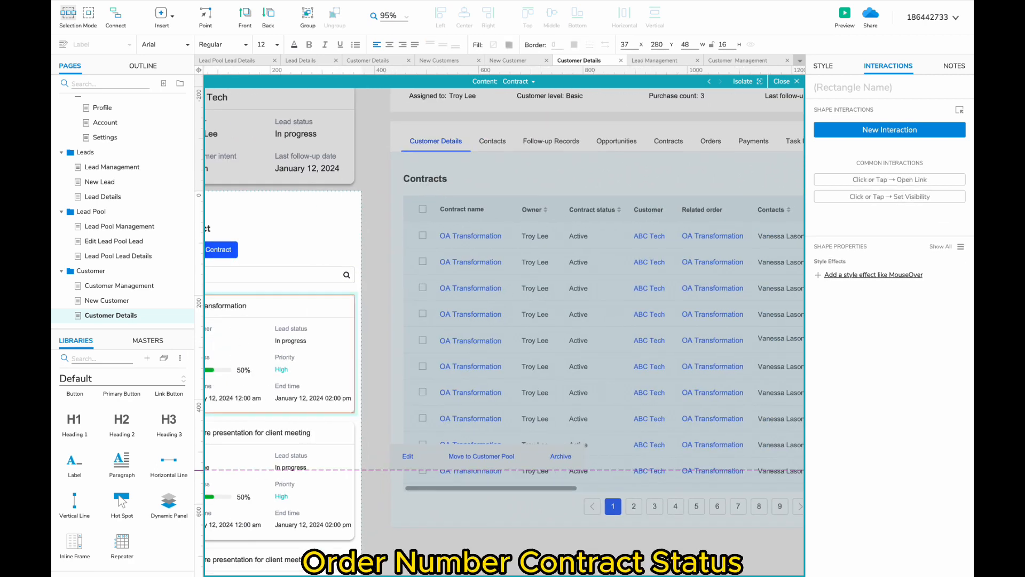
pyautogui.write('ABC Tech')
pyautogui.hscroll(2, 504, 320)
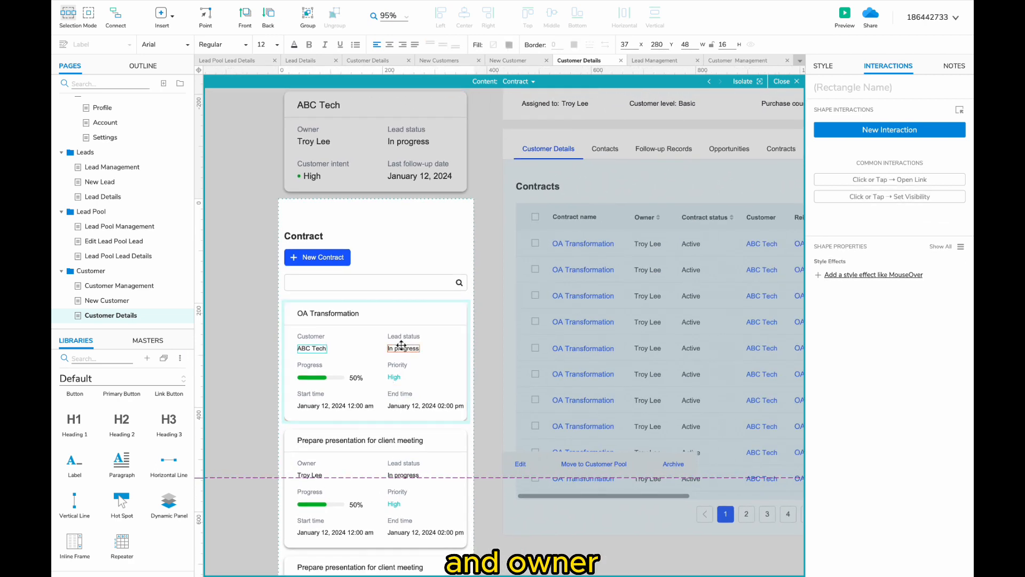
pyautogui.doubleClick(400, 336)
pyautogui.write('Order number')
pyautogui.doubleClick(397, 348)
pyautogui.write('#1232231')
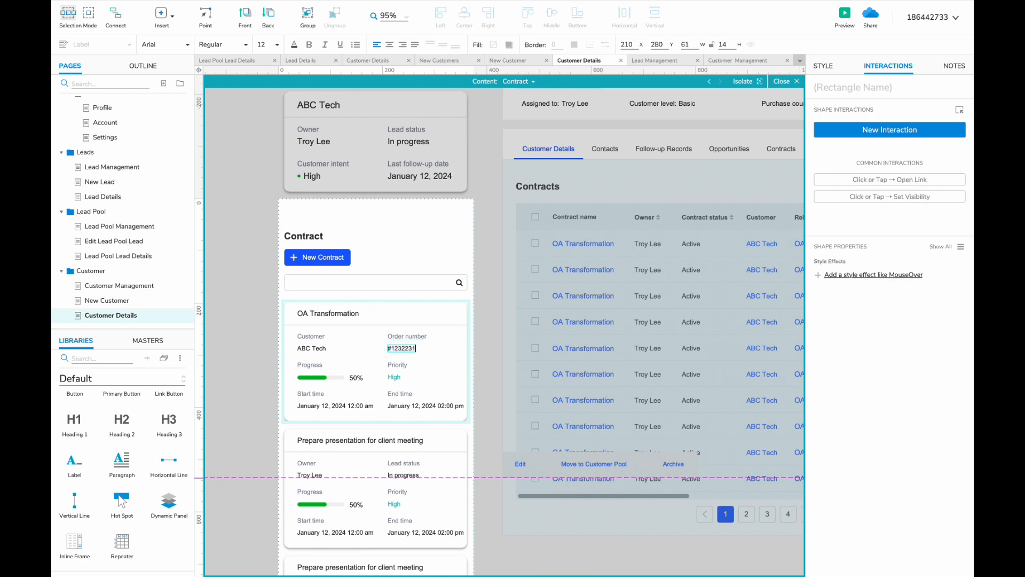
# - Delete the Progress and Priority row and move the time rows up
pyautogui.click(312, 375)
pyautogui.keyDown('shift'); pyautogui.click(401, 366); pyautogui.keyUp('shift')
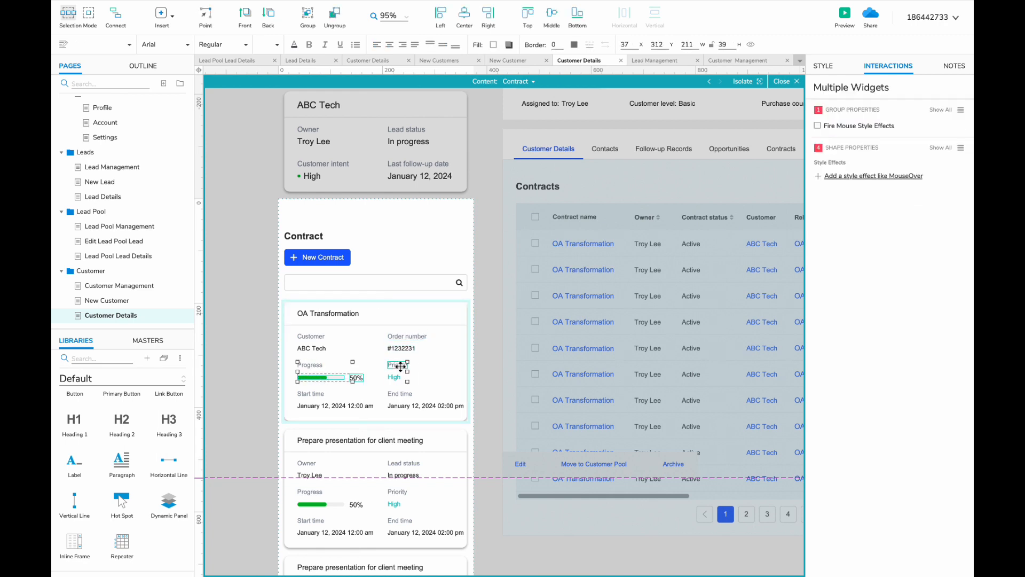
pyautogui.press('Delete')
pyautogui.click(310, 393)
pyautogui.keyDown('shift'); pyautogui.click(335, 405); pyautogui.keyUp('shift')
pyautogui.keyDown('shift'); pyautogui.click(422, 405); pyautogui.keyUp('shift')
pyautogui.keyDown('shift'); pyautogui.click(400, 394); pyautogui.keyUp('shift')
pyautogui.moveTo(399, 394); pyautogui.dragTo(400, 369)
pyautogui.doubleClick(310, 369)
pyautogui.write('Contract status')
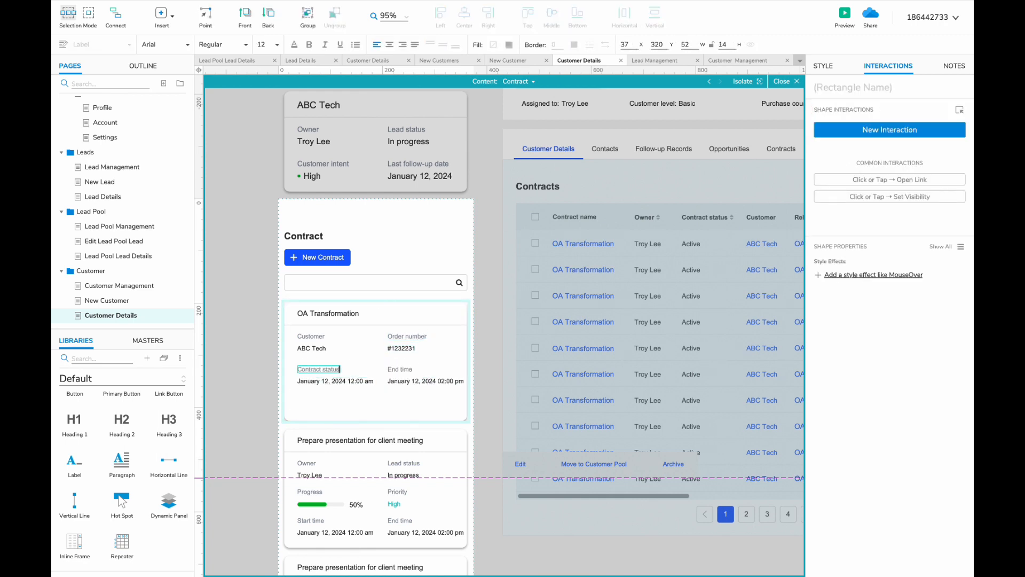
pyautogui.doubleClick(396, 369)
pyautogui.write('Owner')
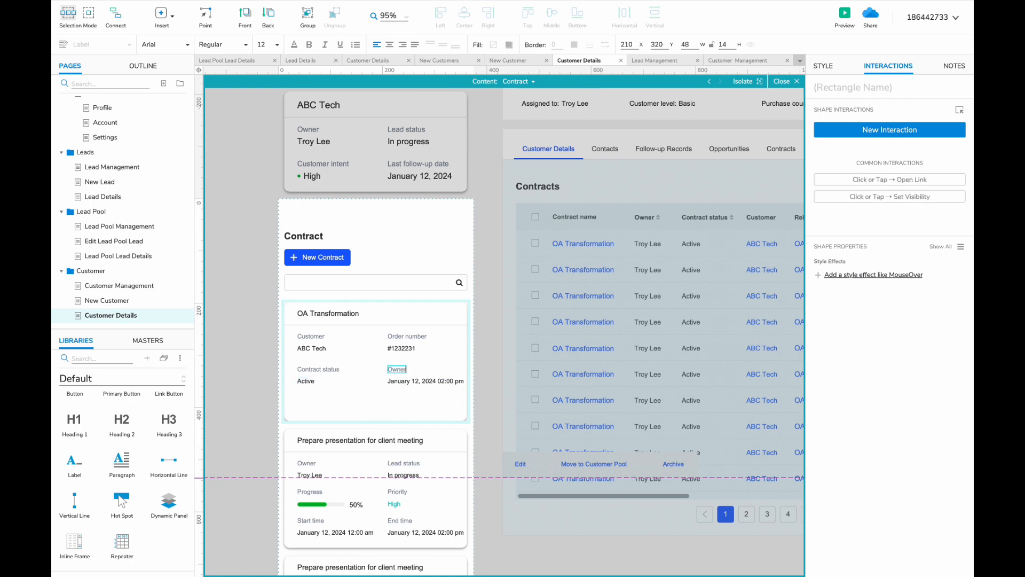
pyautogui.doubleClick(404, 381)
pyautogui.hscroll(1, 404, 381)
pyautogui.press('Escape')
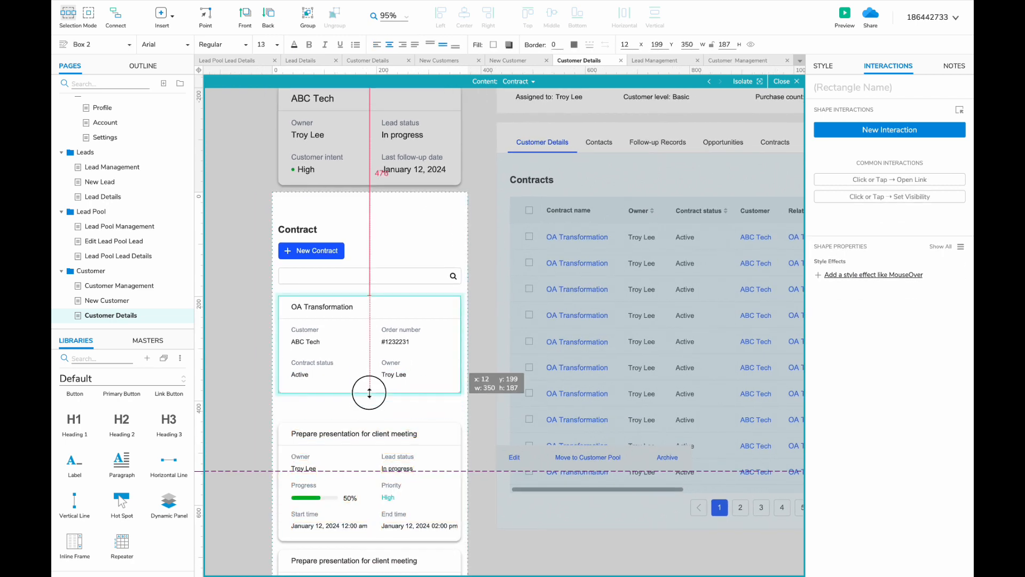
# - Delete the two old task cards, including Prepare presentation
pyautogui.click(394, 464)
pyautogui.scroll(-3, 394, 465)
pyautogui.keyDown('shift'); pyautogui.click(363, 342); pyautogui.keyUp('shift')
pyautogui.press('Delete')
# - Duplicate the card pair into four cards and stretch the background box to fit
pyautogui.moveTo(286, 242); pyautogui.dragTo(281, 345)
pyautogui.keyDown('shift'); pyautogui.click(304, 283); pyautogui.keyUp('shift')
pyautogui.scroll(-3, 311, 214)
pyautogui.hotkey('ctrl', 'd')
pyautogui.moveTo(311, 139); pyautogui.dragTo(311, 335)
pyautogui.moveTo(336, 477); pyautogui.dragTo(337, 531)
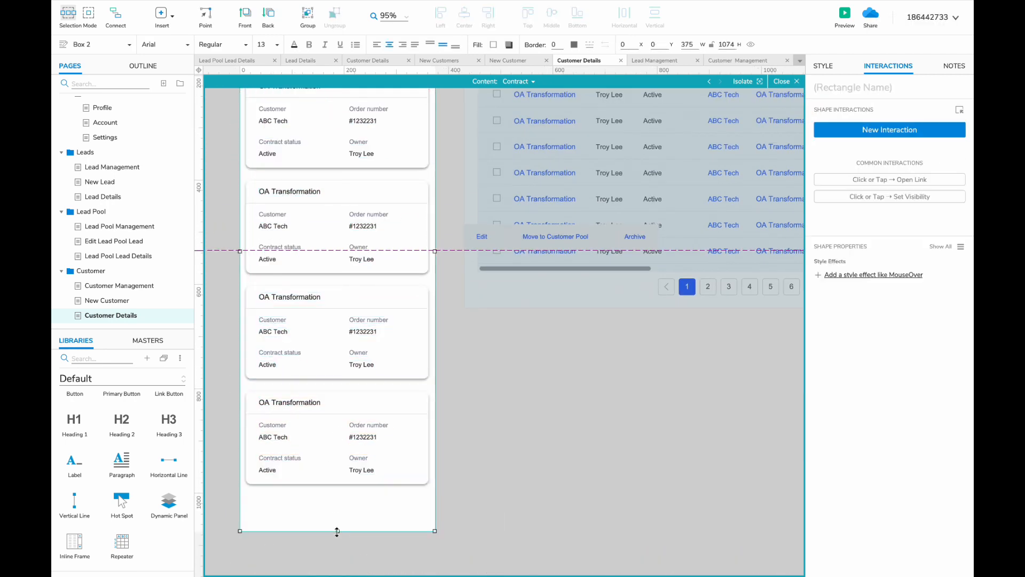
# - Show Opportunities on the desktop panel and Contract in the mobile Content panel
pyautogui.scroll(5, 485, 371)
pyautogui.doubleClick(486, 371)
pyautogui.click(530, 81)
pyautogui.click(549, 124)
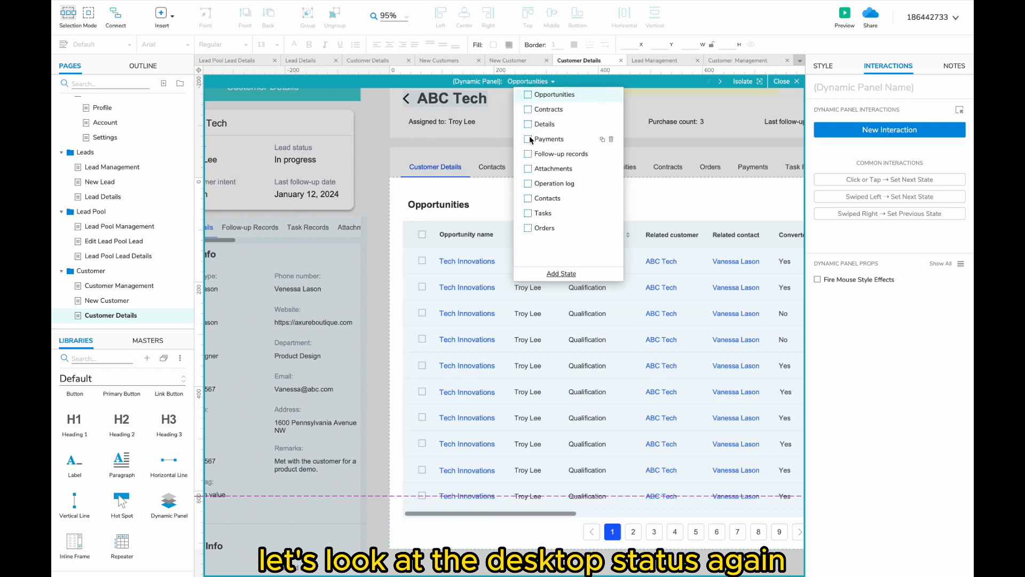
pyautogui.click(462, 199)
pyautogui.hscroll(-3, 462, 199)
pyautogui.scroll(-1, 462, 199)
pyautogui.doubleClick(438, 203)
pyautogui.click(518, 81)
pyautogui.click(561, 168)
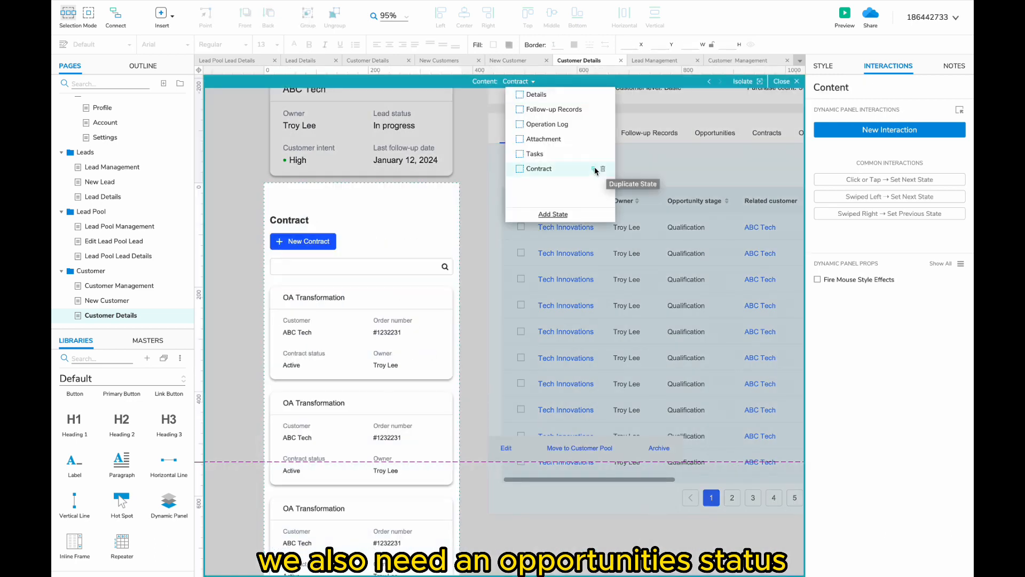
# - Duplicate the Contract state and name the copy Opportunities
pyautogui.click(594, 169)
pyautogui.write('Oppo')
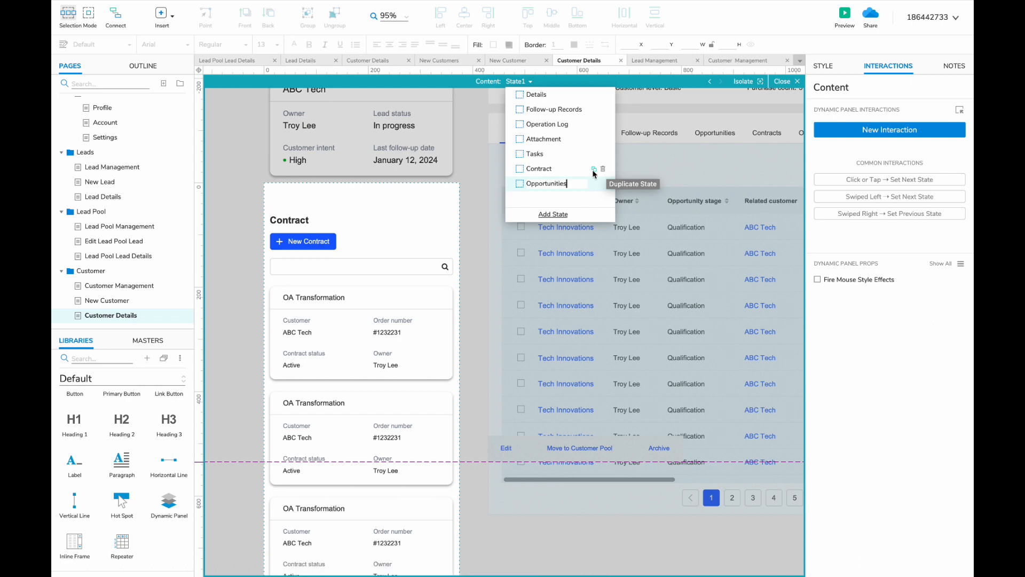
pyautogui.write('rtunities')
pyautogui.press('Return')
# - Change the heading to Opportunities and the button to New Opportunity
pyautogui.click(306, 221)
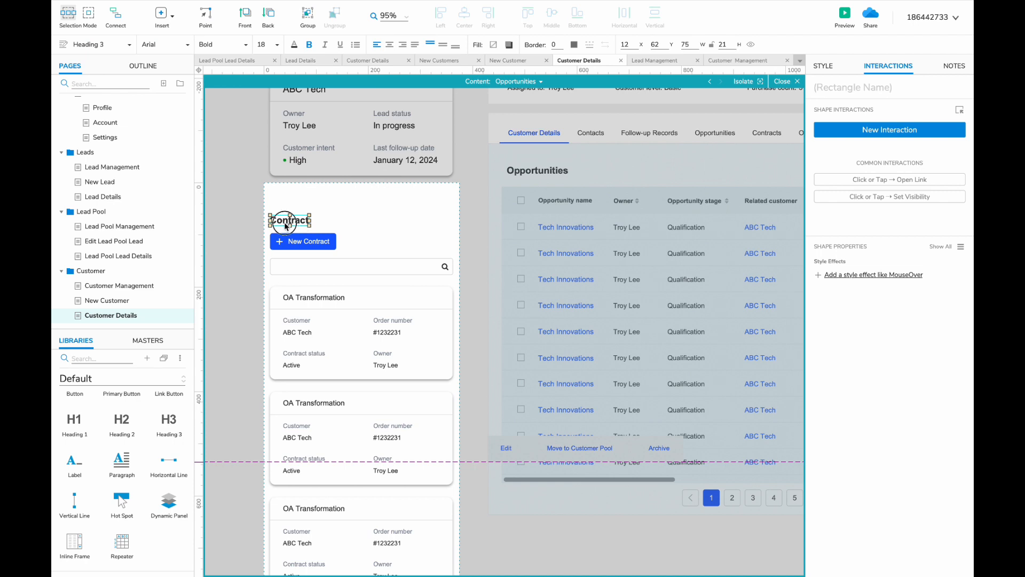
pyautogui.doubleClick(286, 225)
pyautogui.write('Opportunities')
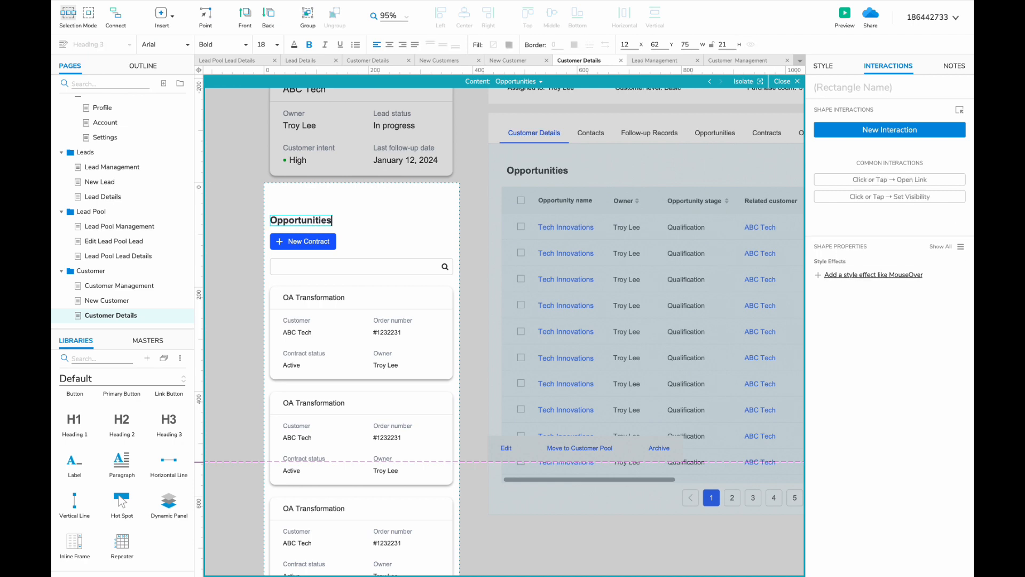
pyautogui.click(298, 241)
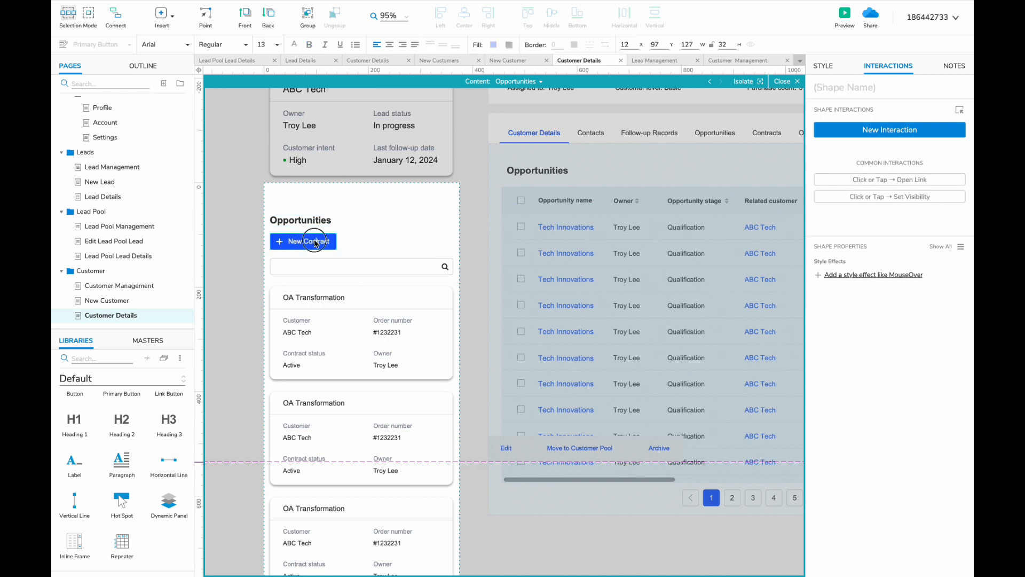
pyautogui.doubleClick(314, 241)
pyautogui.write('Opportunity')
# - Retitle the card 'Tech Innovations' with Opportunity stage 'Qulaification' and a related contact field
pyautogui.tripleClick(318, 297)
pyautogui.write('Tech In')
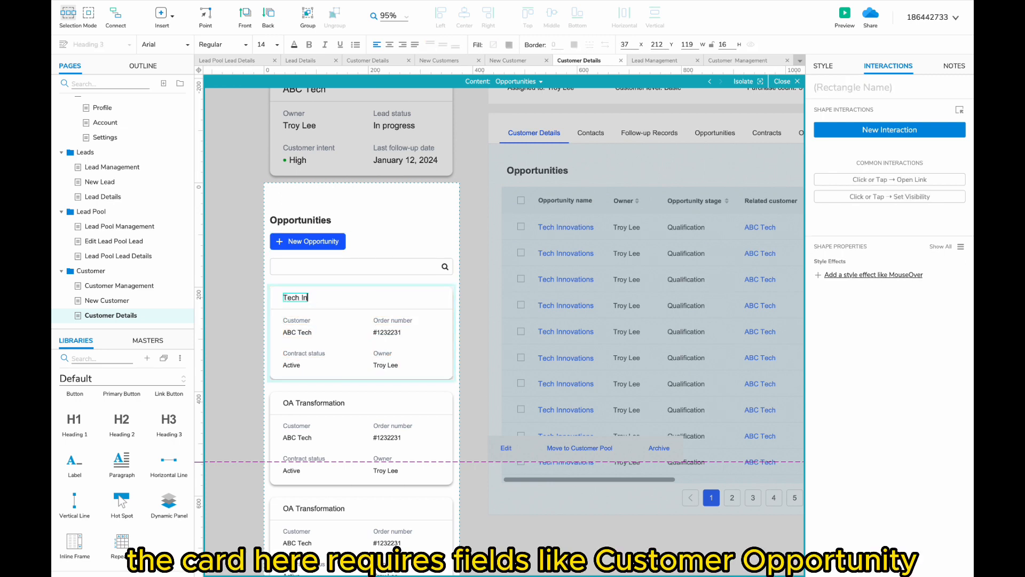
pyautogui.write('novations')
pyautogui.click(244, 316)
pyautogui.doubleClick(336, 314)
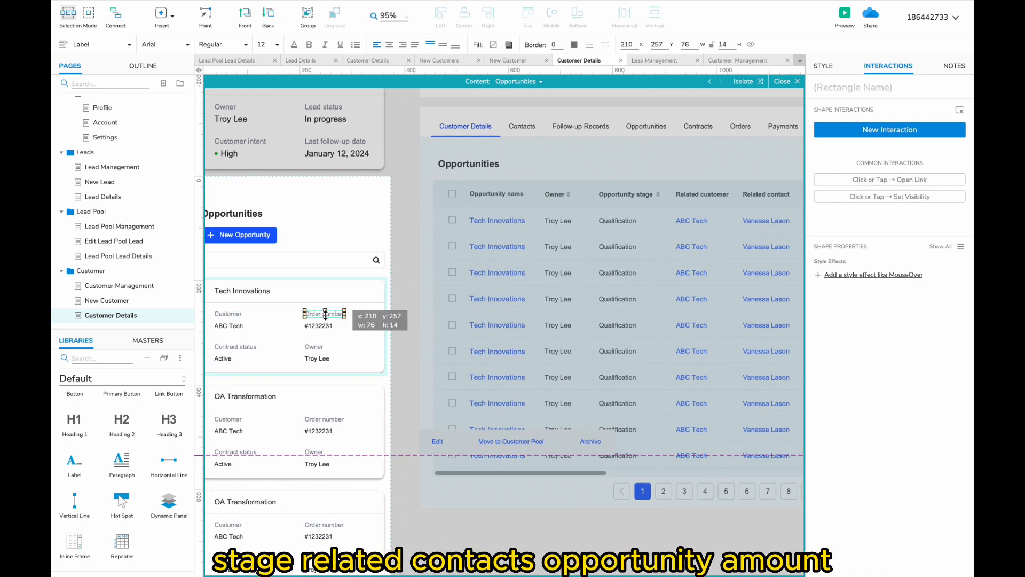
pyautogui.write('Opportunity stage')
pyautogui.scroll(2, 313, 326)
pyautogui.doubleClick(315, 325)
pyautogui.write('Qula')
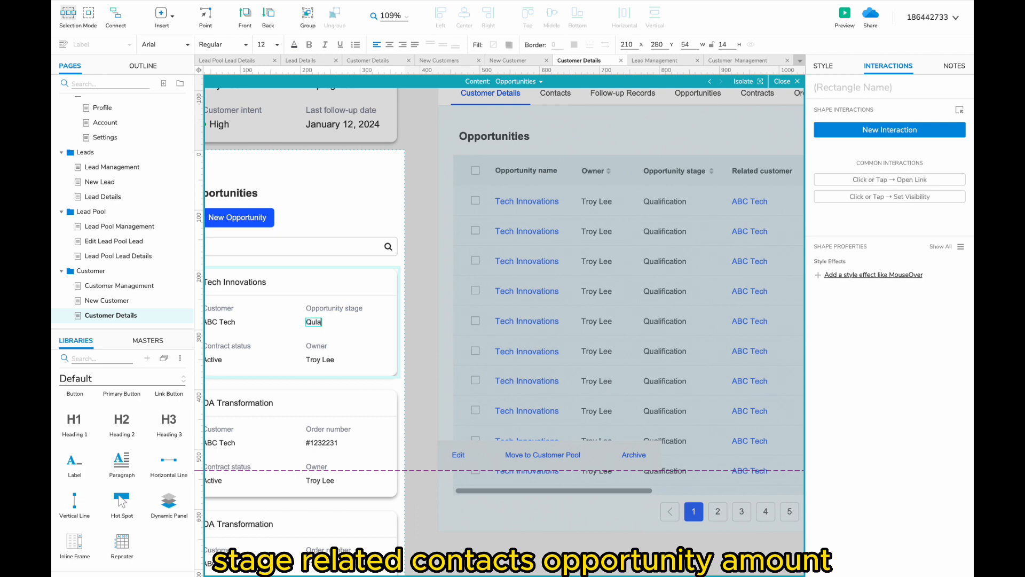
pyautogui.write('ification')
pyautogui.hscroll(1, 504, 331)
pyautogui.hscroll(-3, 504, 331)
pyautogui.doubleClick(292, 342)
pyautogui.write('Related con')
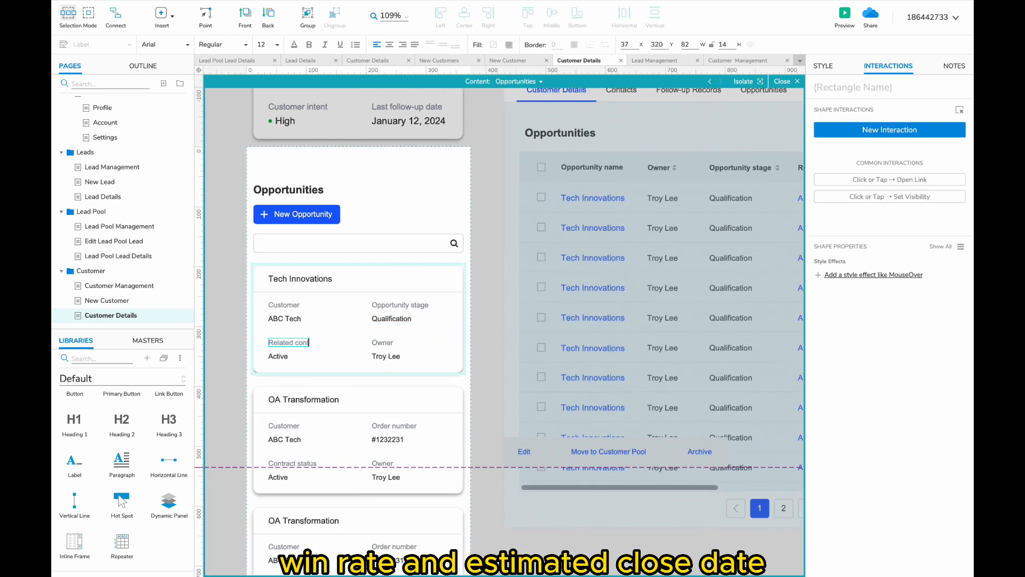
pyautogui.write(' Lason')
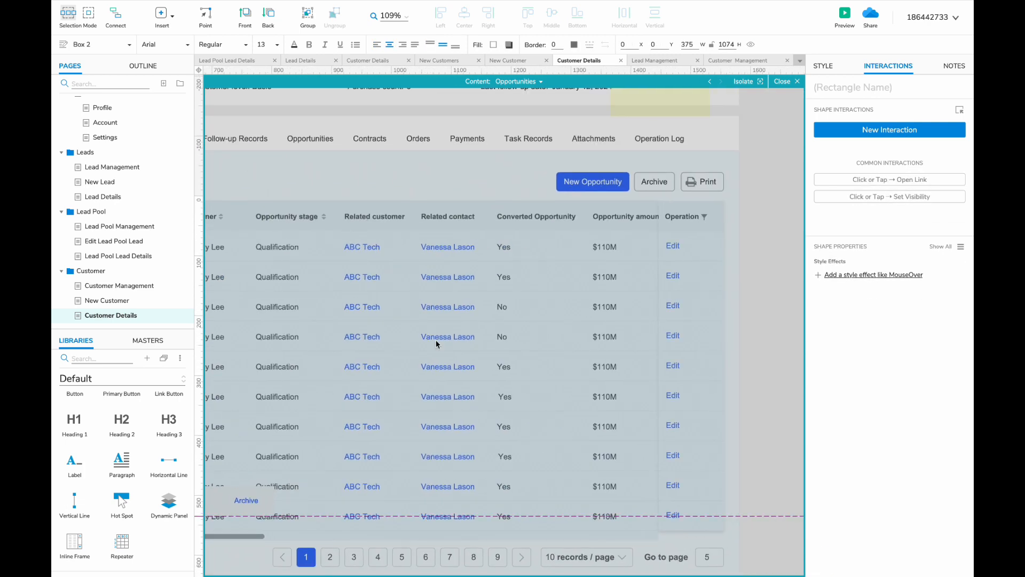
pyautogui.hscroll(3, 443, 339)
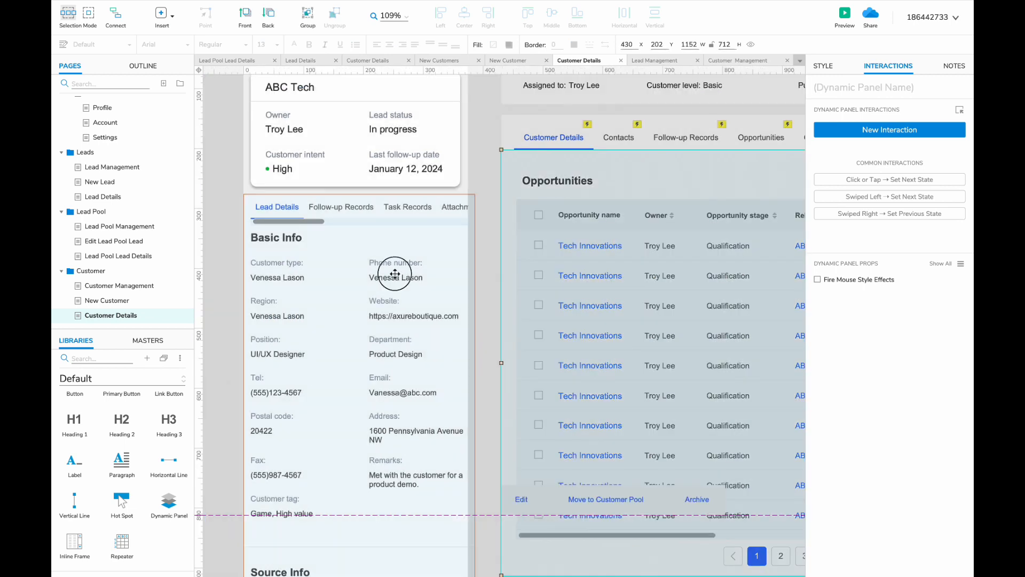
# - Set the Opportunity amount field to $11M and make the card taller
pyautogui.click(540, 82)
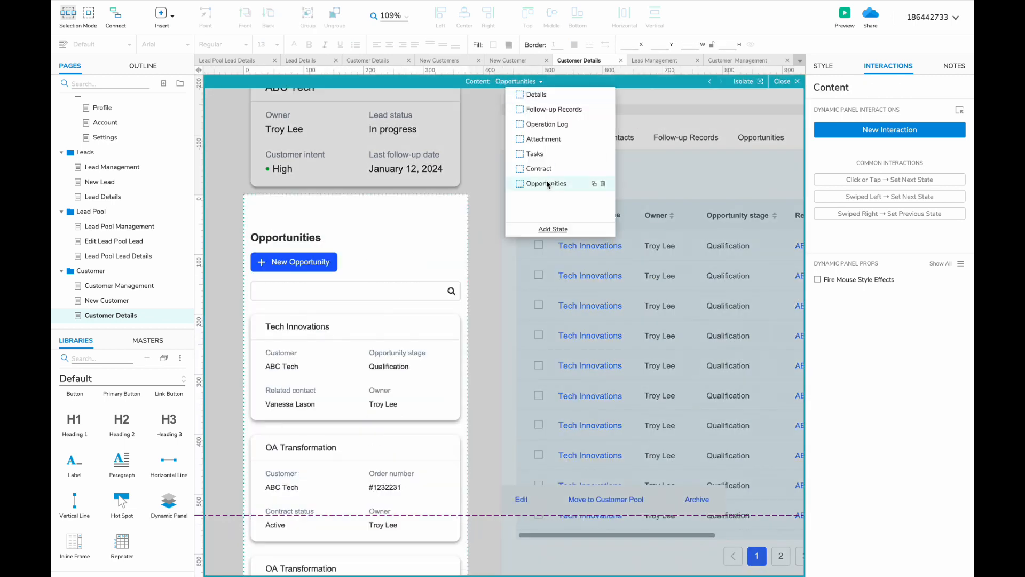
pyautogui.click(549, 183)
pyautogui.click(368, 310)
pyautogui.write('Opportunit')
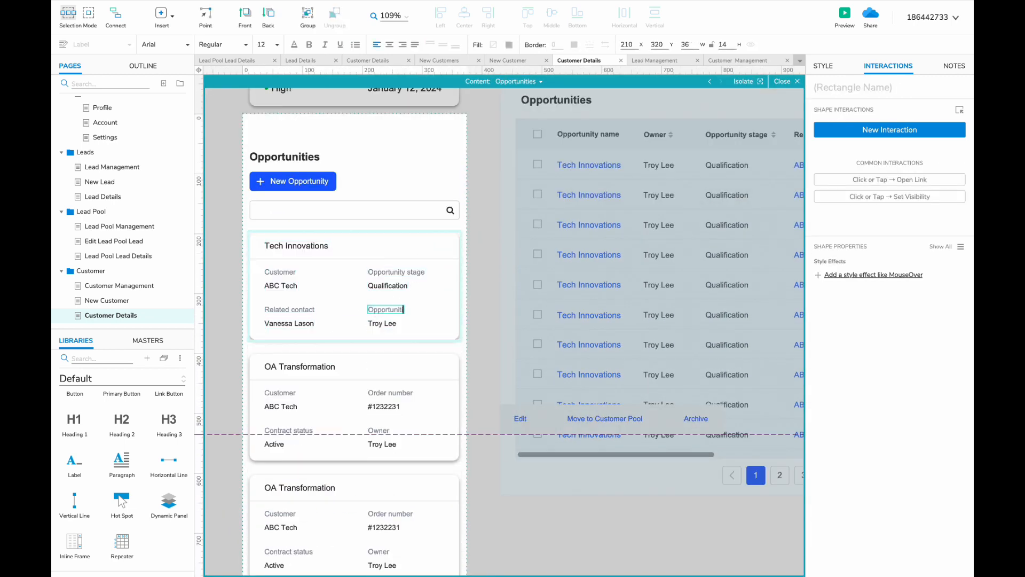
pyautogui.write('y amount')
pyautogui.press('Tab')
pyautogui.write('$11')
pyautogui.write('M')
pyautogui.scroll(-2, 334, 298)
pyautogui.doubleClick(334, 297)
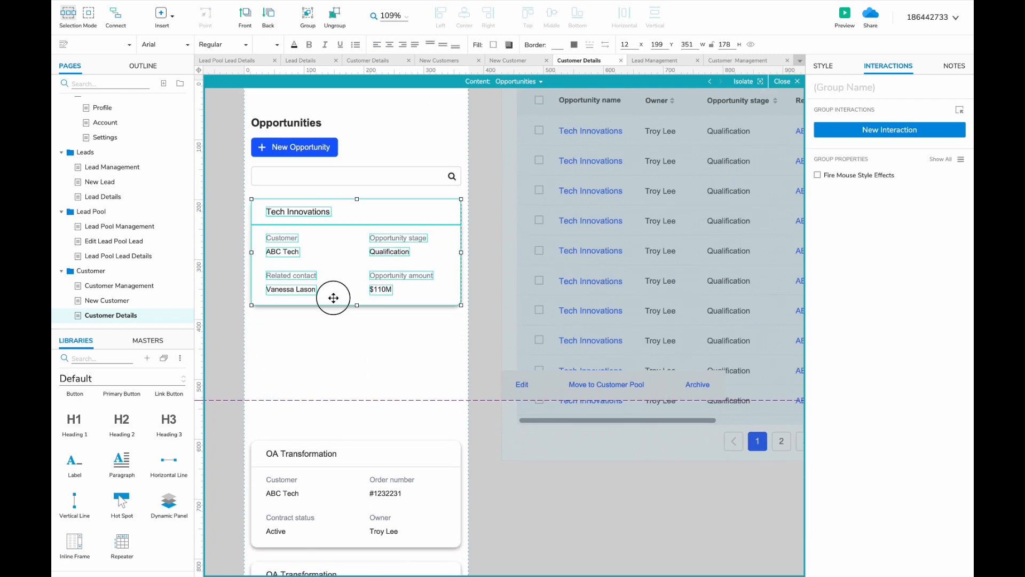
pyautogui.moveTo(356, 305); pyautogui.dragTo(355, 342)
# - Add Win rate and Estimated close date (January 12, 2024) fields from copies of the contact pair
pyautogui.click(279, 275)
pyautogui.keyDown('shift'); pyautogui.click(283, 288); pyautogui.keyUp('shift')
pyautogui.hotkey('ctrl', 'd')
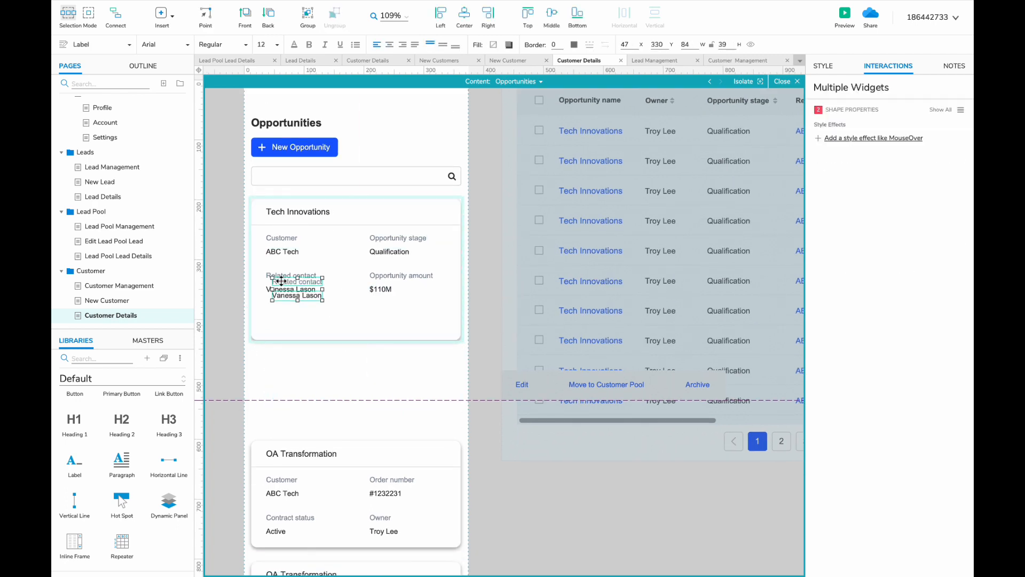
pyautogui.moveTo(281, 282); pyautogui.dragTo(383, 315)
pyautogui.doubleClick(275, 311)
pyautogui.write('Win rage')
pyautogui.keyDown('shift'); pyautogui.click(281, 315); pyautogui.keyUp('shift')
pyautogui.doubleClick(382, 312)
pyautogui.write('Es')
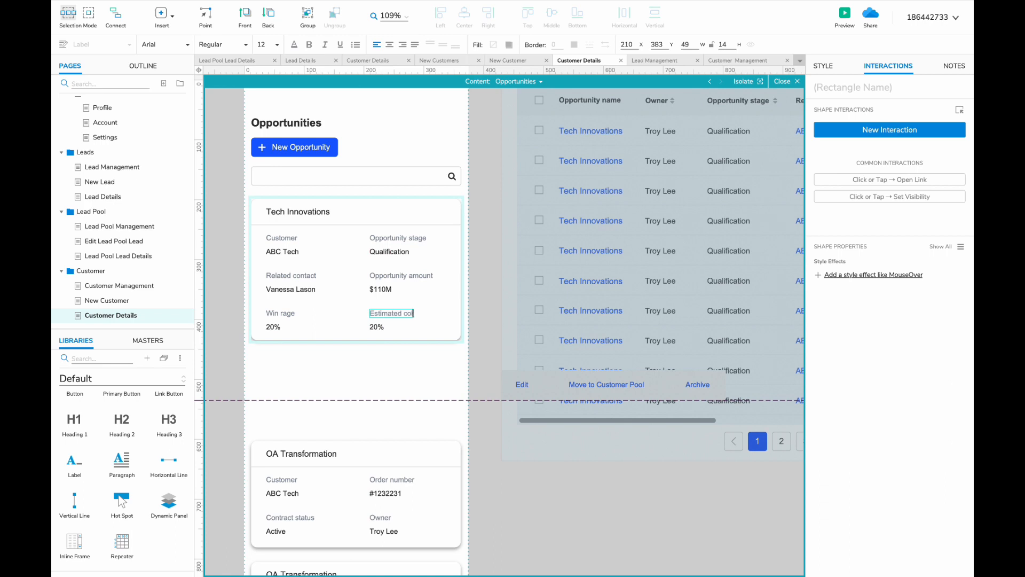
pyautogui.write('timated close date')
pyautogui.press('Tab')
pyautogui.write('January 12, 20')
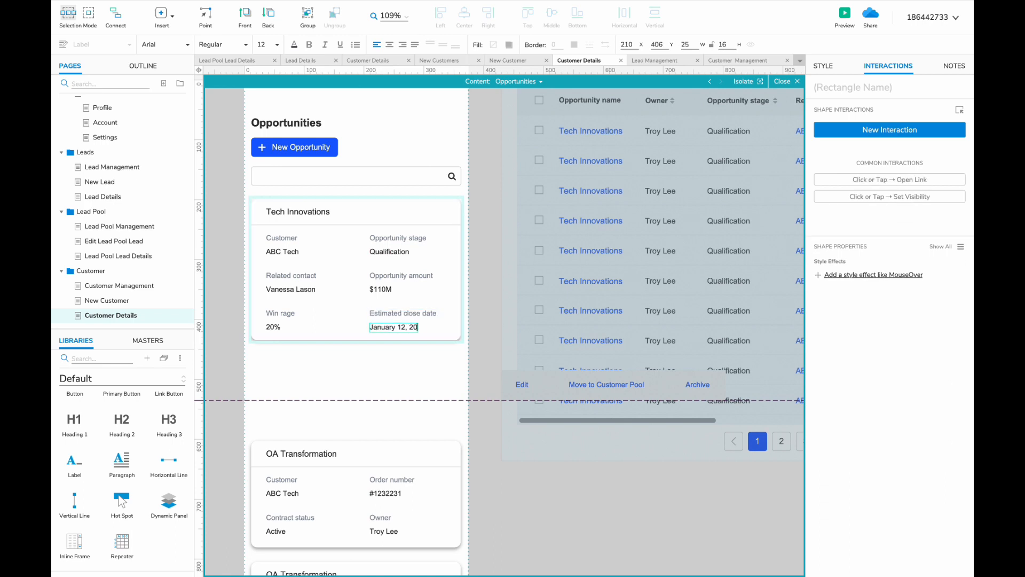
pyautogui.write('24')
# - Delete the old OA Transformation cards
pyautogui.click(331, 329)
pyautogui.moveTo(355, 340); pyautogui.dragTo(355, 340)
pyautogui.scroll(-3, 356, 345)
pyautogui.click(359, 368)
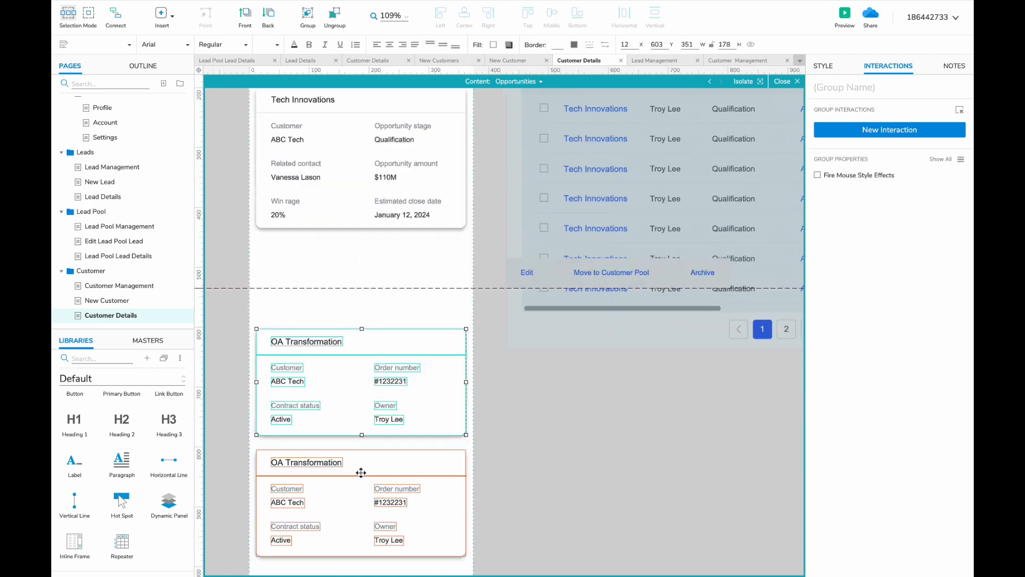
pyautogui.keyDown('shift'); pyautogui.click(360, 473); pyautogui.keyUp('shift')
pyautogui.press('Delete')
# - Copy the opportunity card into four stacked cards and extend the white background
pyautogui.scroll(3, 396, 231)
pyautogui.hscroll(-2, 396, 231)
pyautogui.moveTo(371, 174); pyautogui.dragTo(368, 325)
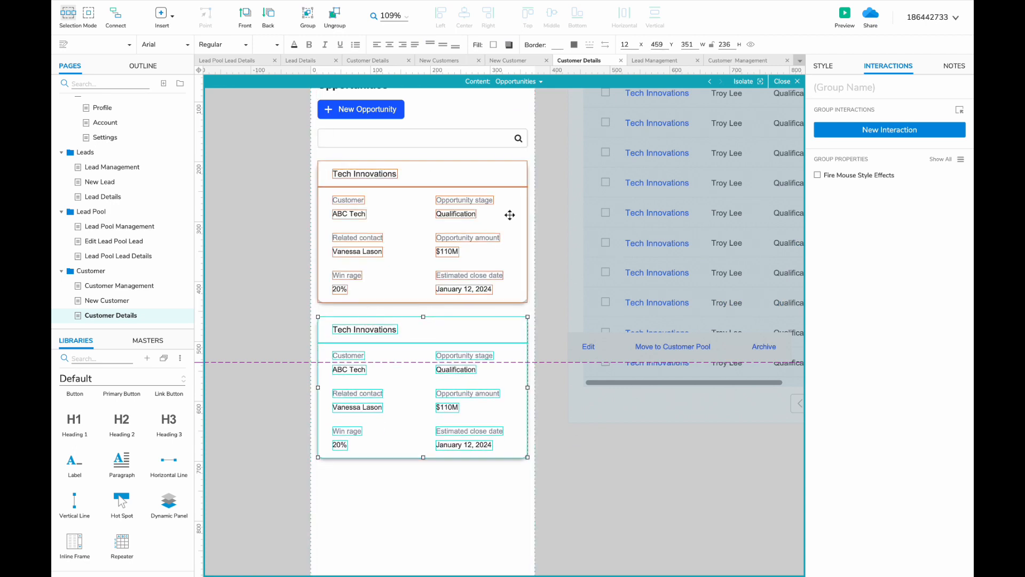
pyautogui.hotkey('shift', 'Up')
pyautogui.keyDown('shift'); pyautogui.click(480, 196); pyautogui.keyUp('shift')
pyautogui.scroll(-3, 472, 190)
pyautogui.moveTo(400, 123); pyautogui.dragTo(395, 348)
pyautogui.click(436, 449)
pyautogui.moveTo(436, 503); pyautogui.dragTo(437, 573)
# - Open the desktop Opportunities panel and its state list
pyautogui.scroll(3, 508, 501)
pyautogui.hscroll(3, 508, 501)
pyautogui.doubleClick(554, 224)
pyautogui.click(543, 82)
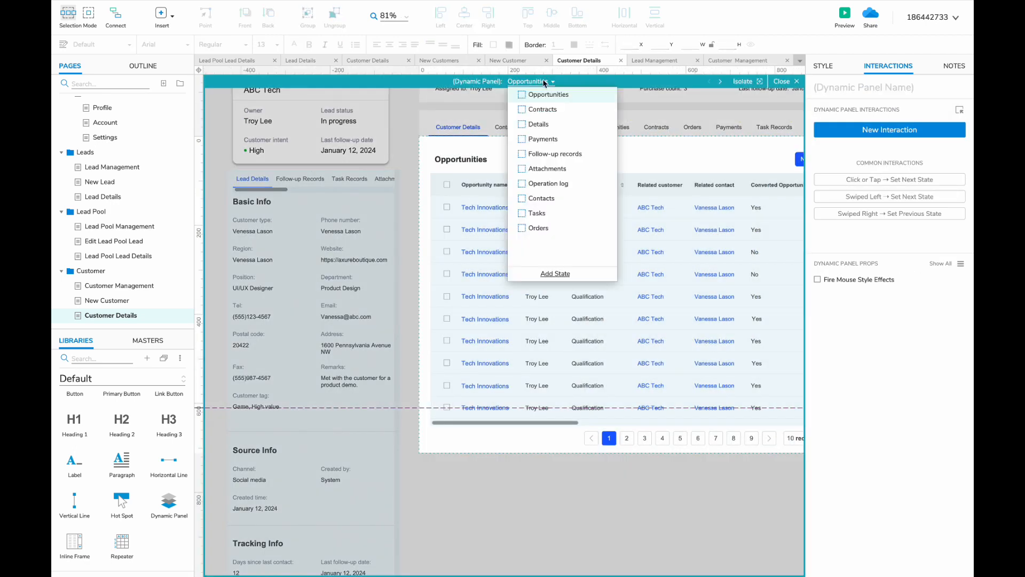
# - Switch the mobile panel to the Payments state and open it for editing
pyautogui.click(542, 109)
pyautogui.scroll(2, 448, 260)
pyautogui.hscroll(2, 449, 260)
pyautogui.click(531, 81)
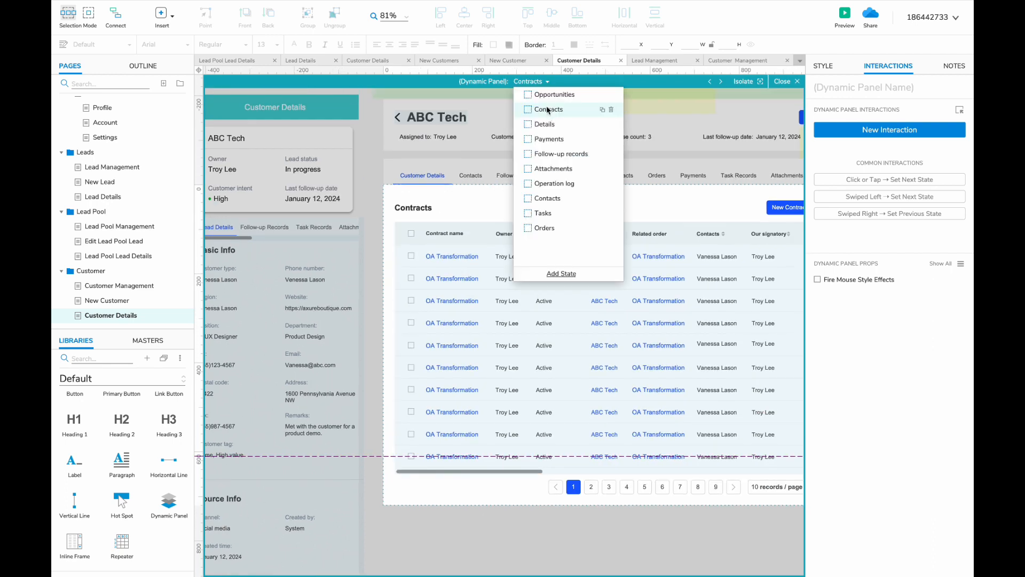
pyautogui.click(550, 139)
pyautogui.doubleClick(277, 286)
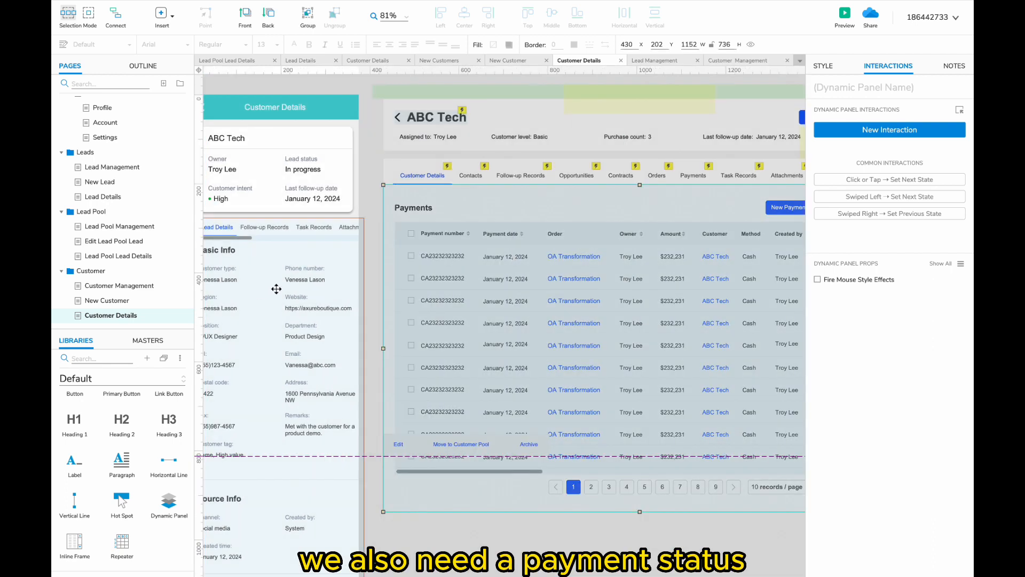
pyautogui.click(517, 81)
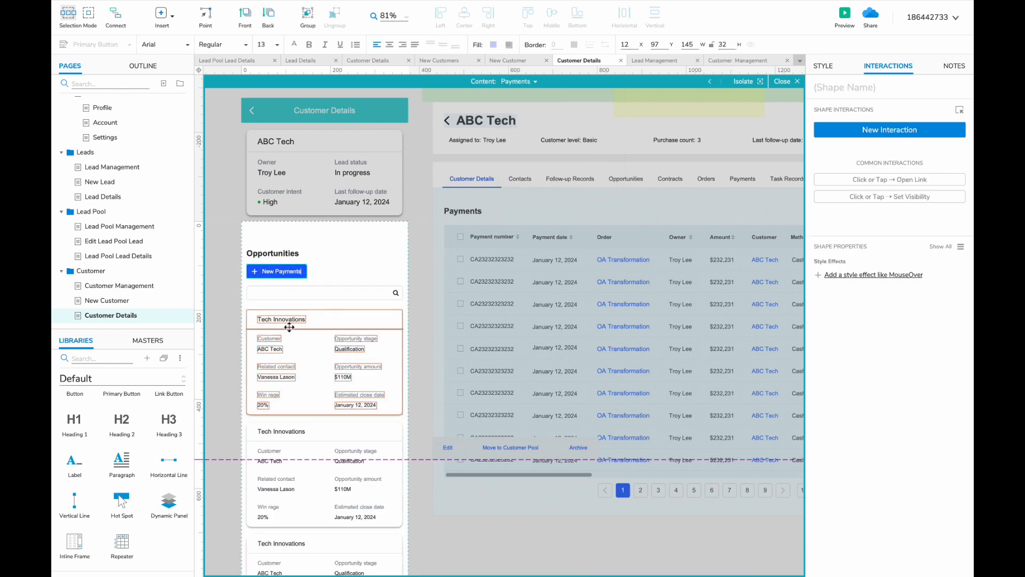
pyautogui.scroll(2, 289, 327)
# - Retitle the card 'OA Transformation' with Amount $112M and Payment method Cash
pyautogui.doubleClick(273, 316)
pyautogui.write('OA Trasnfor')
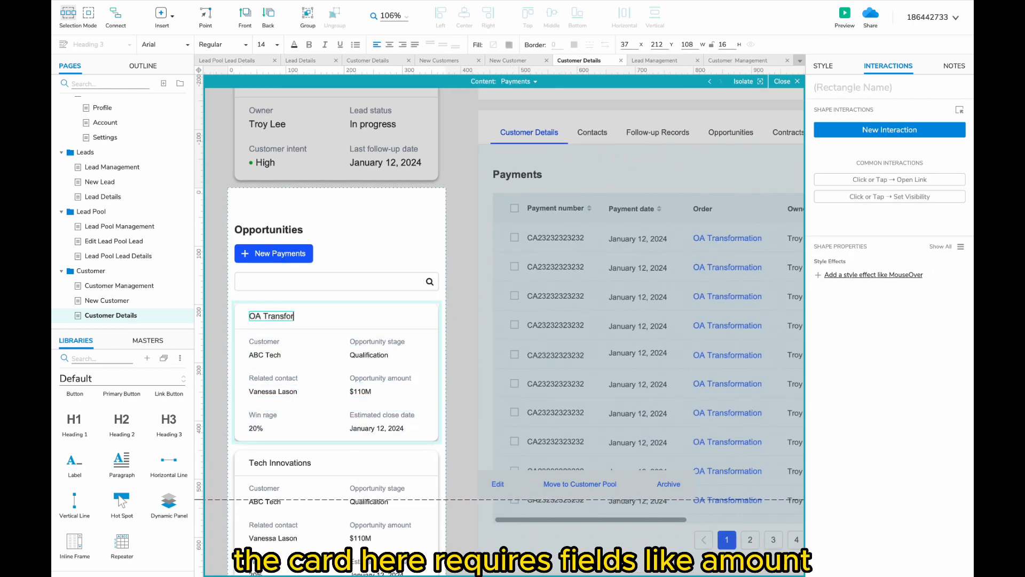
pyautogui.write('mation')
pyautogui.hscroll(1, 272, 350)
pyautogui.scroll(-2, 272, 350)
pyautogui.doubleClick(240, 343)
pyautogui.write('Amount')
pyautogui.doubleClick(236, 355)
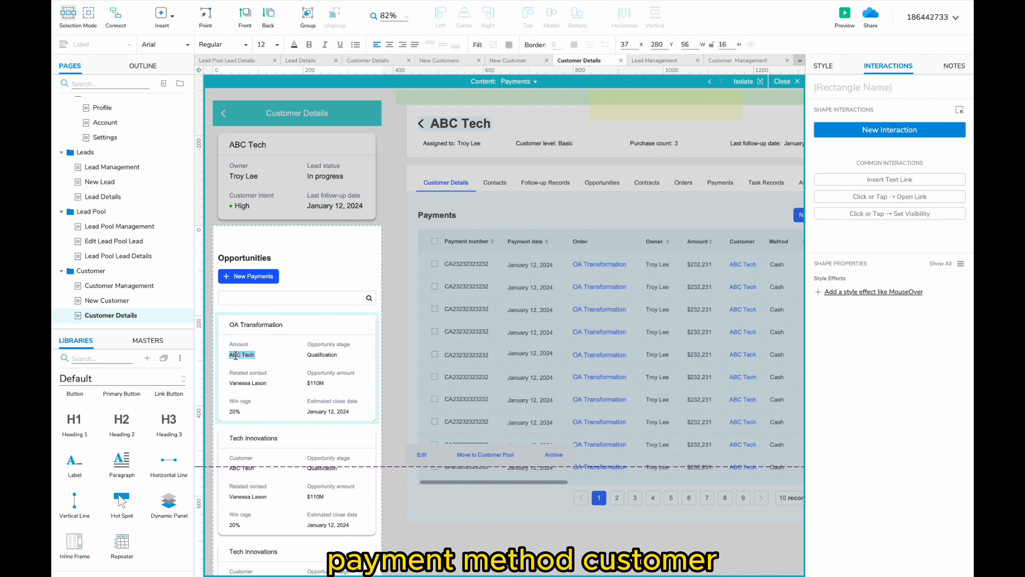
pyautogui.write('$112M')
pyautogui.doubleClick(328, 344)
pyautogui.write('Payment method')
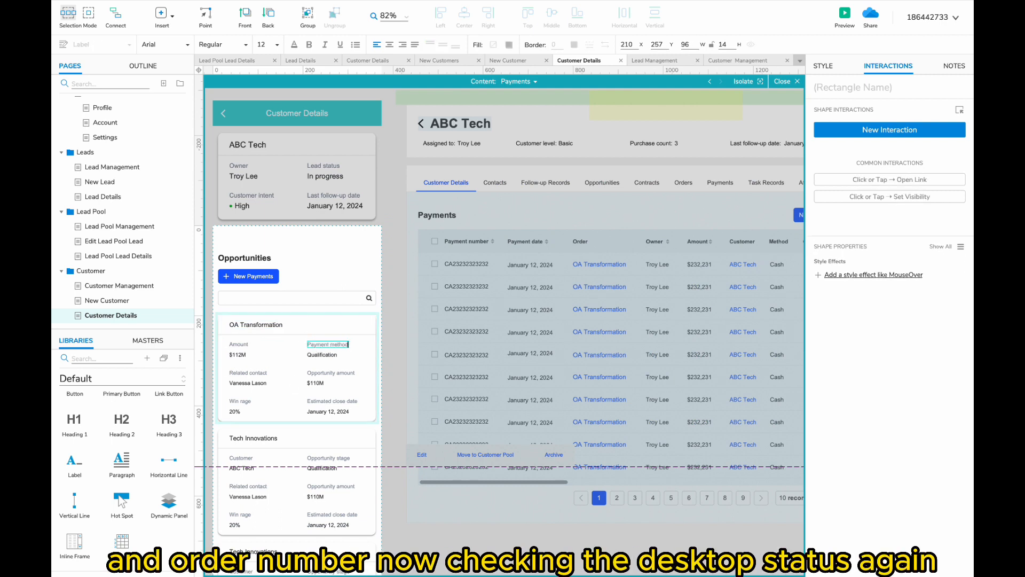
pyautogui.doubleClick(322, 354)
pyautogui.write('Cash')
# - Add Customer and Order number fields, with order number #1232332
pyautogui.doubleClick(245, 373)
pyautogui.write('Customer')
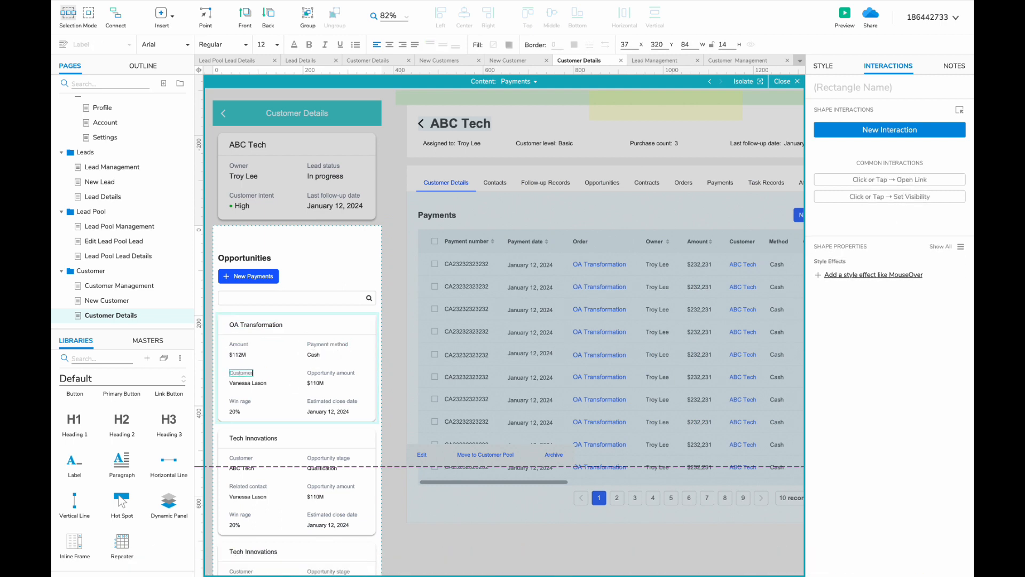
pyautogui.scroll(2, 256, 400)
pyautogui.doubleClick(247, 383)
pyautogui.write('ABC Tech')
pyautogui.hscroll(3, 268, 379)
pyautogui.doubleClick(268, 379)
pyautogui.write('Order')
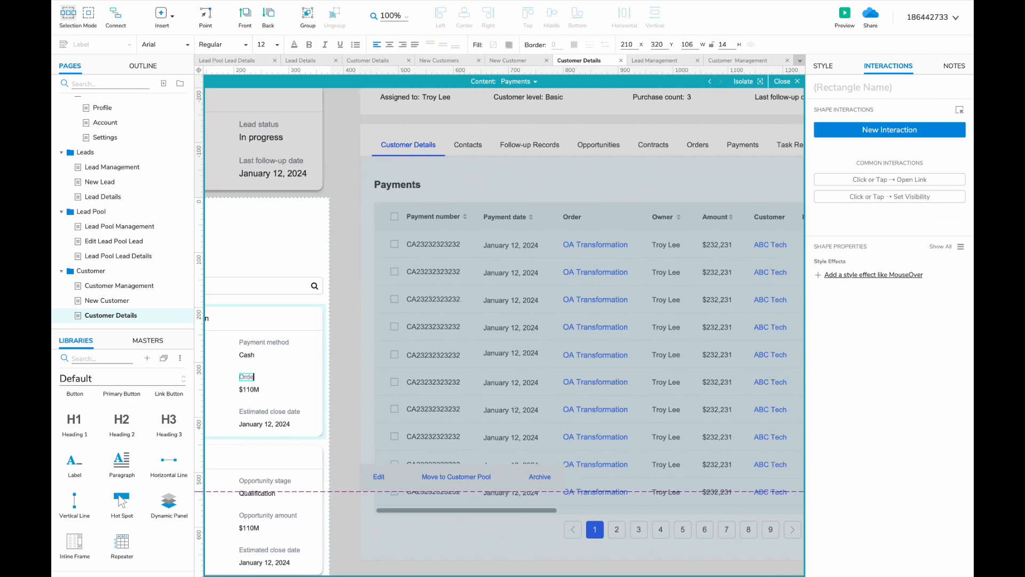
pyautogui.hscroll(2, 268, 378)
pyautogui.hscroll(-6, 272, 379)
pyautogui.doubleClick(395, 366)
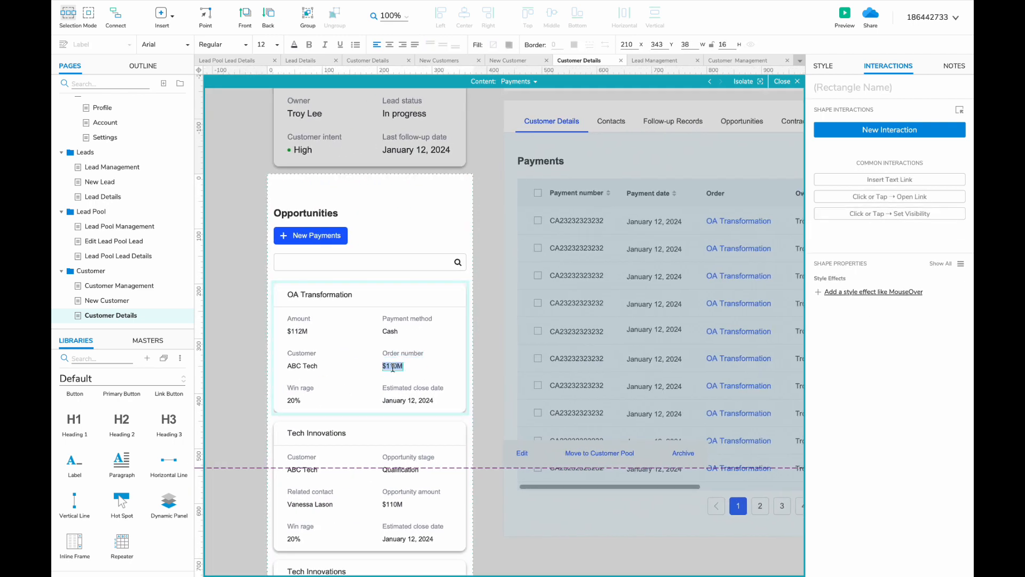
pyautogui.write('#1232332')
# - Delete the two Tech Innovations cards
pyautogui.scroll(-2, 395, 371)
pyautogui.click(324, 441)
pyautogui.scroll(-2, 324, 442)
pyautogui.keyDown('shift'); pyautogui.click(324, 442); pyautogui.keyUp('shift')
pyautogui.press('Delete')
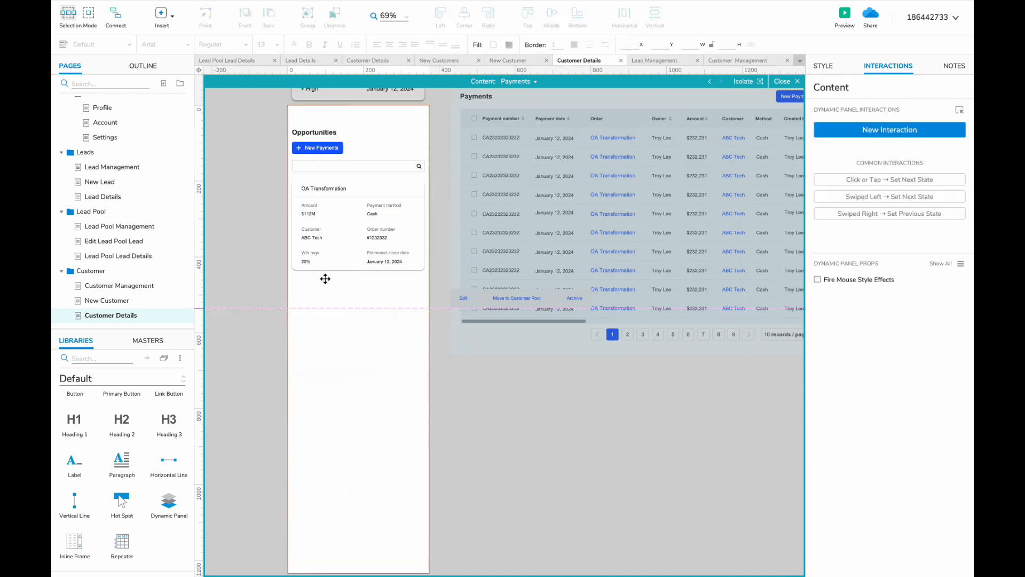
# - Remove the win rate and close date fields from the card
pyautogui.scroll(3, 325, 279)
pyautogui.scroll(-3, 348, 344)
pyautogui.doubleClick(309, 359)
pyautogui.keyDown('shift'); pyautogui.click(301, 371); pyautogui.keyUp('shift')
pyautogui.keyDown('shift'); pyautogui.click(405, 359); pyautogui.keyUp('shift')
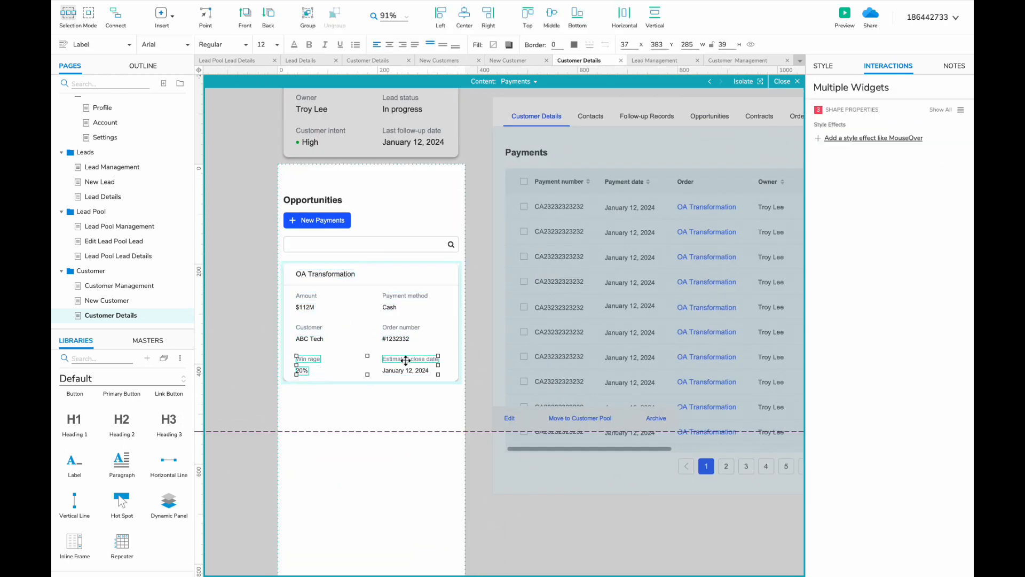
pyautogui.keyDown('shift'); pyautogui.click(406, 370); pyautogui.keyUp('shift')
pyautogui.press('Delete')
pyautogui.click(373, 374)
# - Shorten the card's background box to fit the remaining fields
pyautogui.click(372, 367)
pyautogui.click(372, 372)
pyautogui.moveTo(371, 381); pyautogui.dragTo(372, 353)
pyautogui.scroll(10, 132, 212)
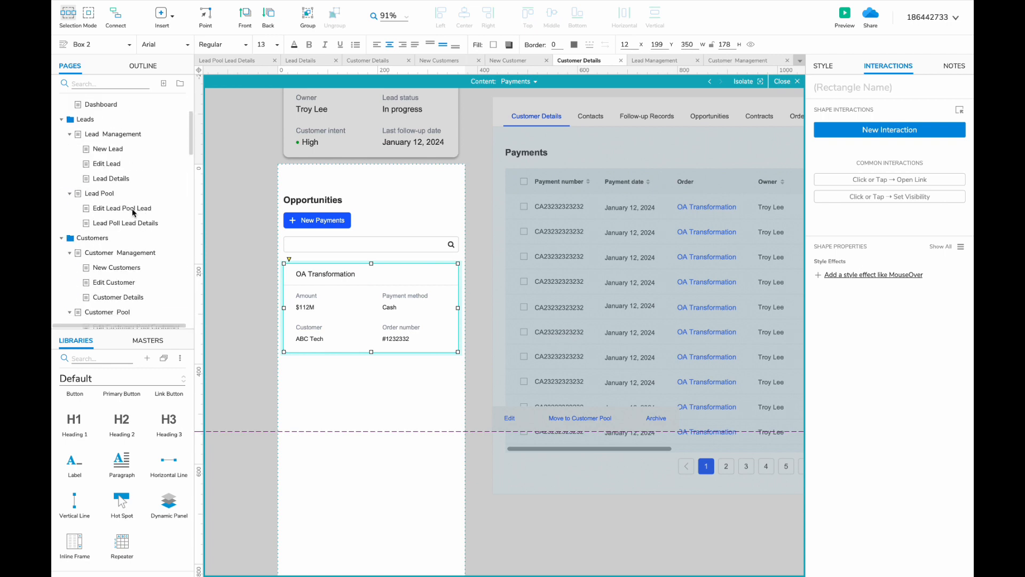
pyautogui.scroll(-6, 132, 212)
# - Check the Payment Management page for reference, then close it
pyautogui.click(110, 84)
pyautogui.write('pa')
pyautogui.doubleClick(119, 118)
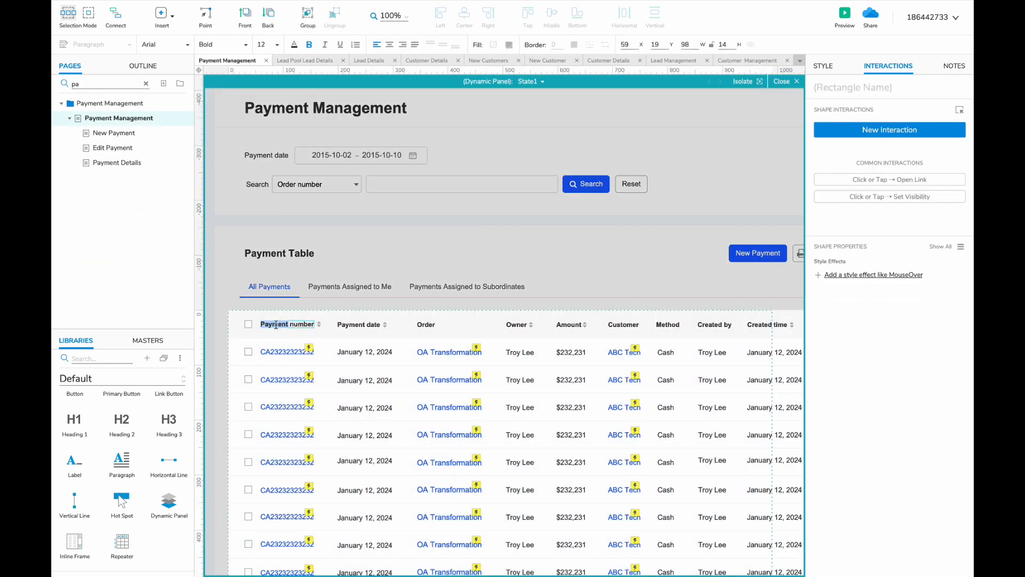
pyautogui.click(267, 60)
# - Ctrl-drag the payment card into four stacked matching cards
pyautogui.moveTo(320, 270); pyautogui.dragTo(320, 366)
pyautogui.keyDown('shift'); pyautogui.click(352, 272); pyautogui.keyUp('shift')
pyautogui.scroll(-2, 353, 273)
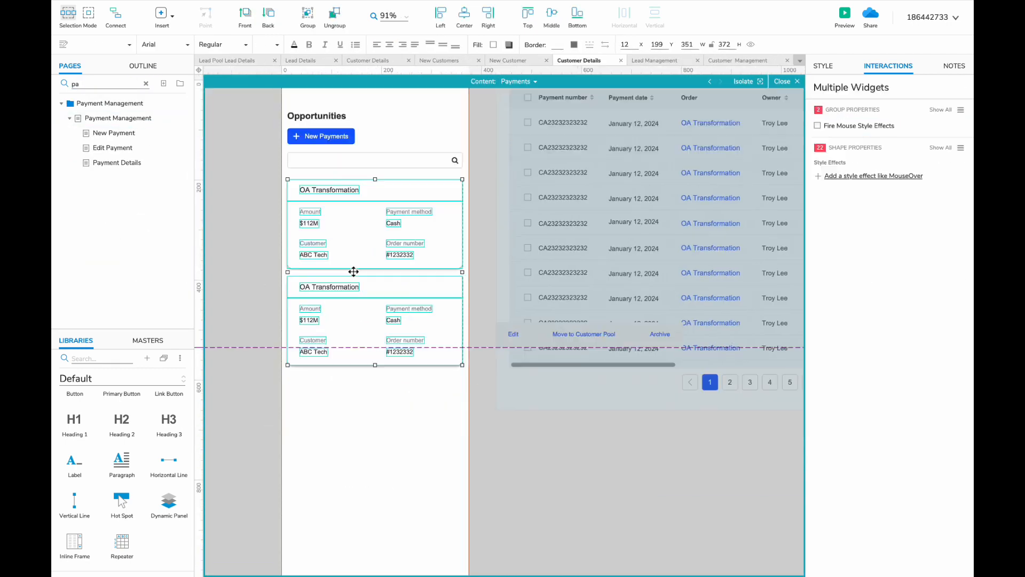
pyautogui.moveTo(325, 192); pyautogui.dragTo(325, 385)
pyautogui.scroll(-3, 504, 429)
pyautogui.click(402, 448)
pyautogui.scroll(5, 499, 334)
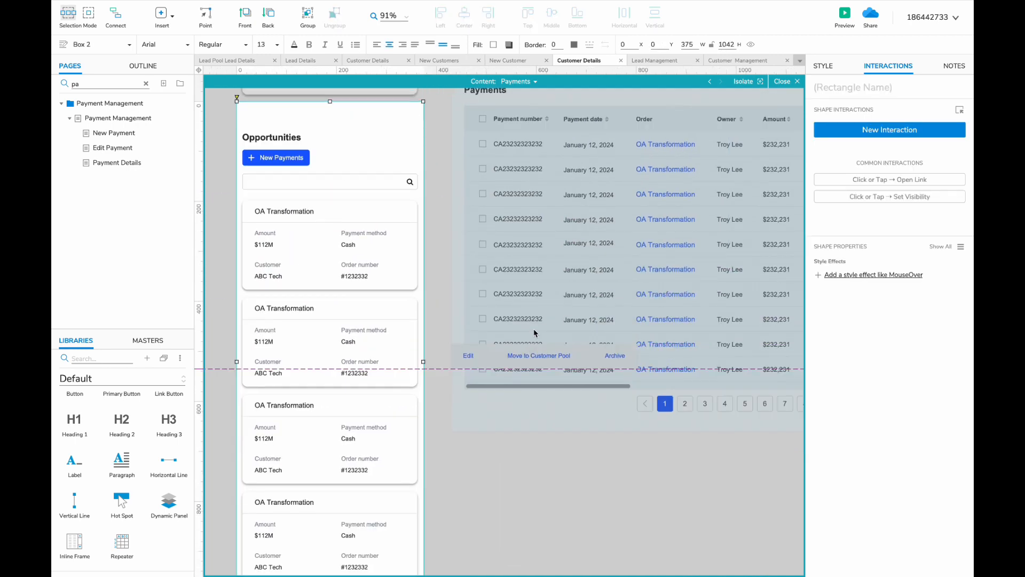
pyautogui.click(531, 84)
pyautogui.click(553, 198)
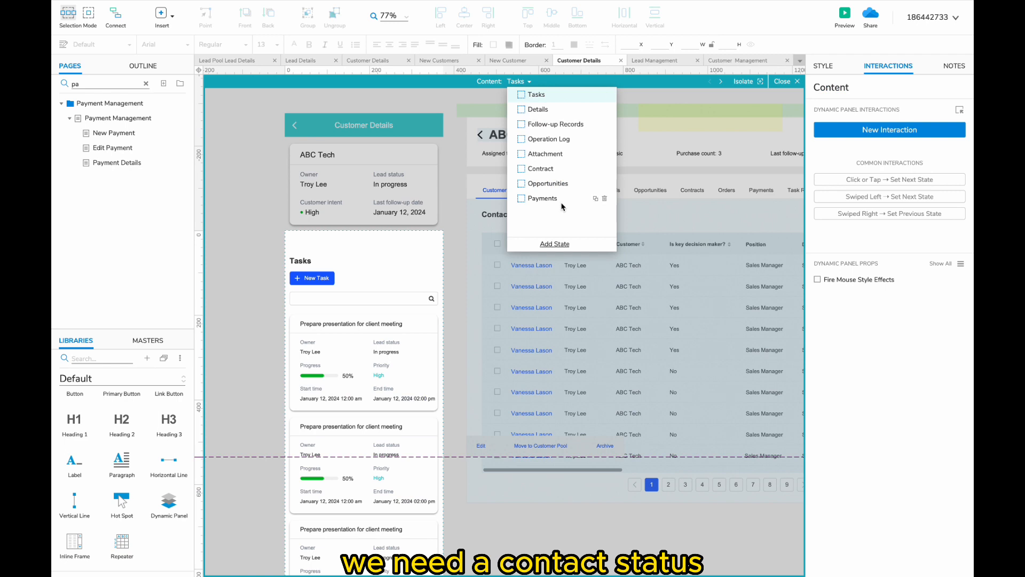
# - Duplicate the Payments state as 'Contacts' and retitle the heading Contacts
pyautogui.click(561, 204)
pyautogui.click(595, 198)
pyautogui.write('Contacts')
pyautogui.doubleClick(326, 261)
pyautogui.write('Co')
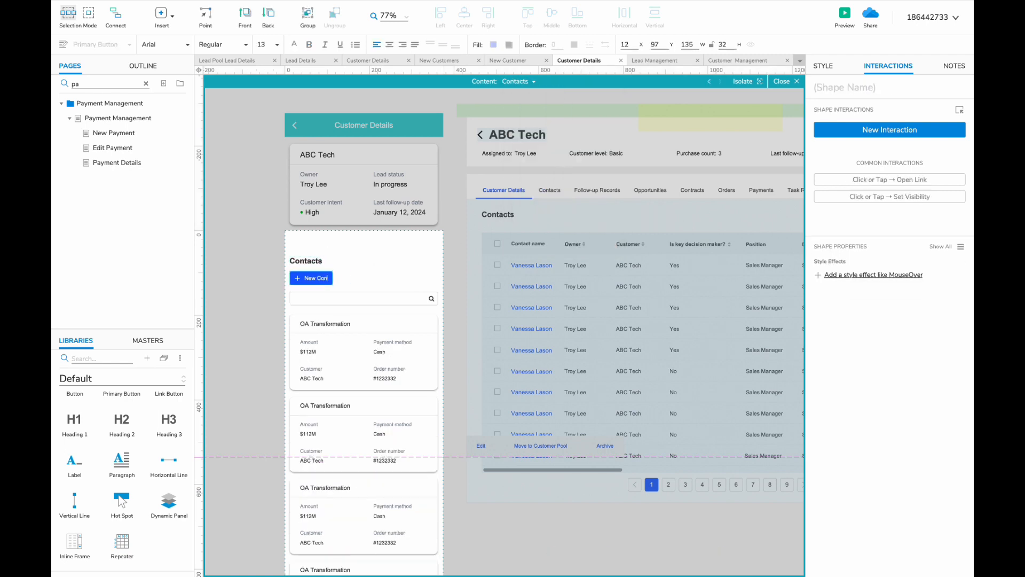
pyautogui.click(359, 348)
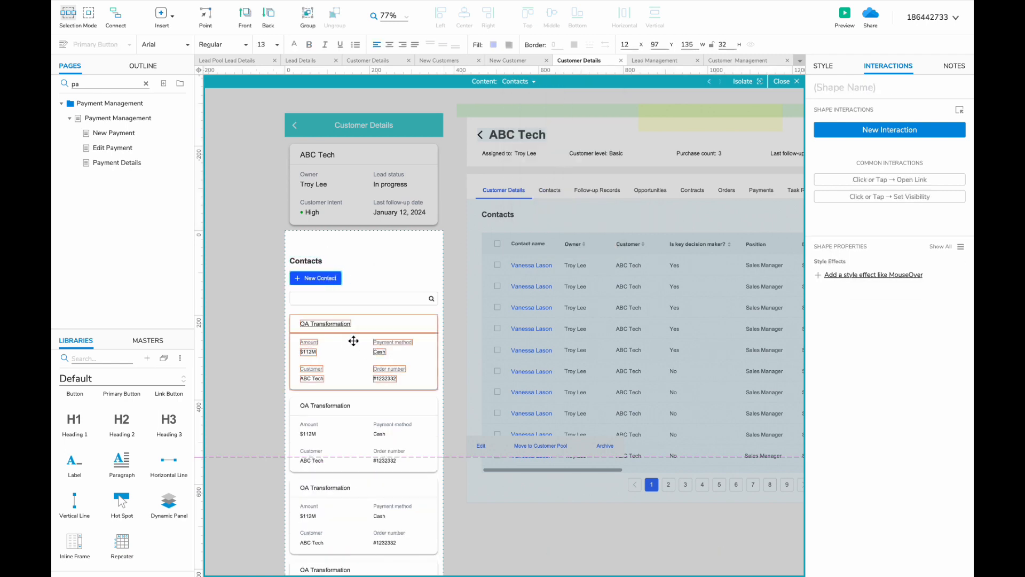
pyautogui.scroll(3, 326, 337)
pyautogui.doubleClick(307, 317)
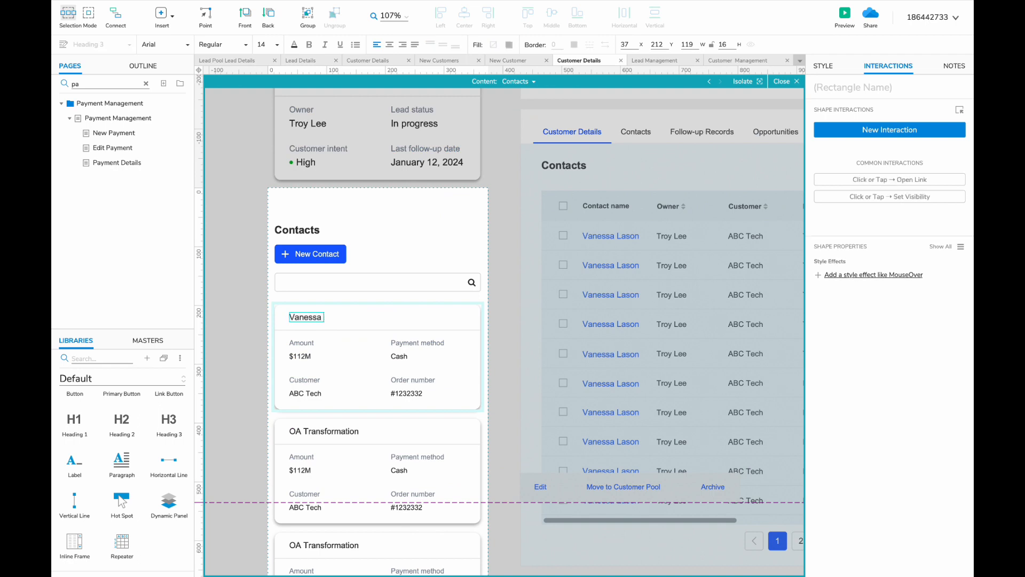
pyautogui.hscroll(2, 305, 363)
pyautogui.scroll(-2, 273, 354)
pyautogui.doubleClick(258, 355)
pyautogui.write('Customer')
pyautogui.doubleClick(261, 366)
pyautogui.write('AB')
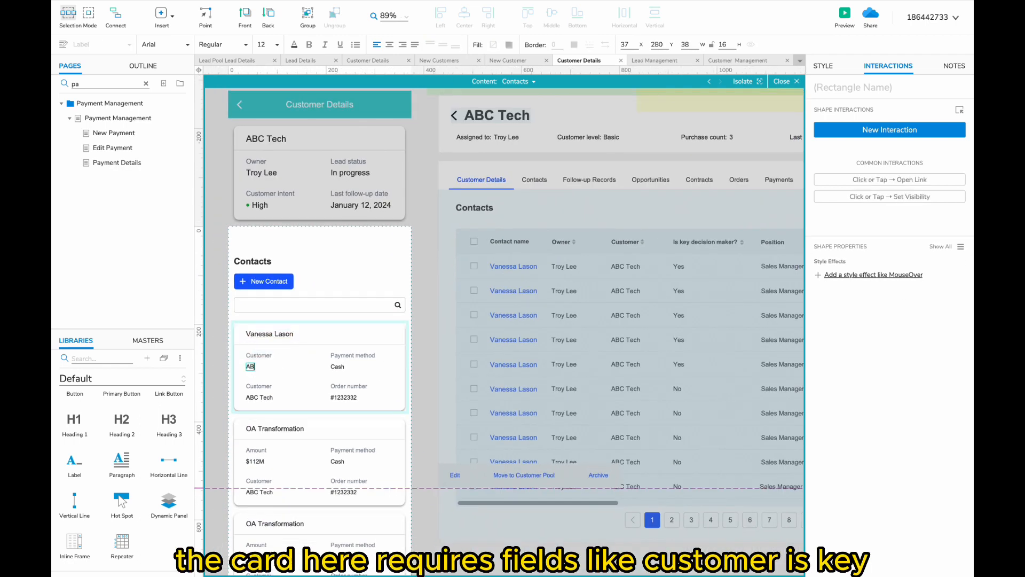
pyautogui.write('C Tech')
# - Change the payment method field to 'Is key decision maker: Yes'
pyautogui.doubleClick(336, 356)
pyautogui.write('Is key decision maker')
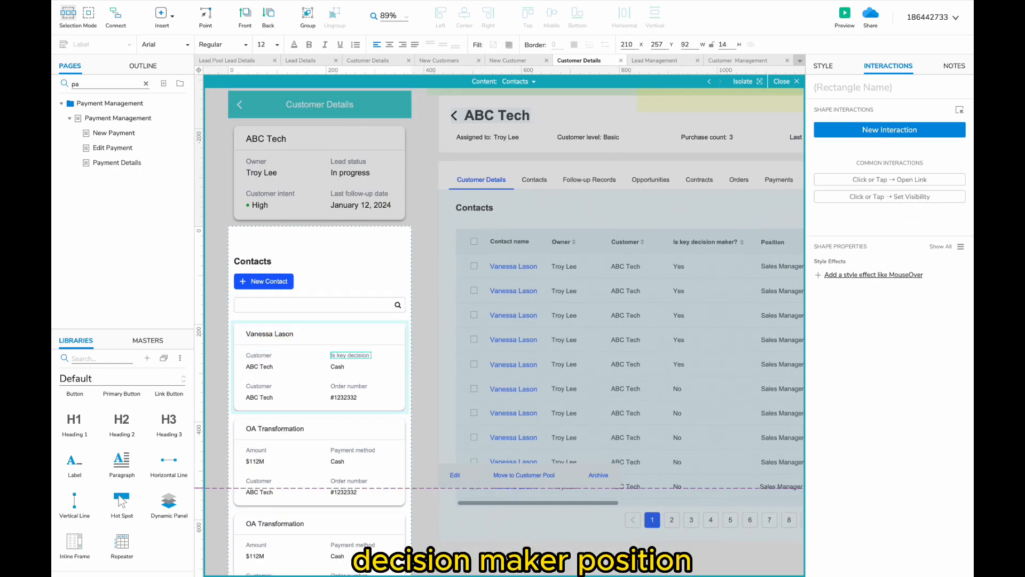
pyautogui.scroll(3, 340, 373)
pyautogui.doubleClick(339, 369)
pyautogui.scroll(-4, 339, 374)
pyautogui.write('Yes')
# - Relabel the remaining fields Position: Sales manager and Department
pyautogui.doubleClick(274, 389)
pyautogui.write('Position')
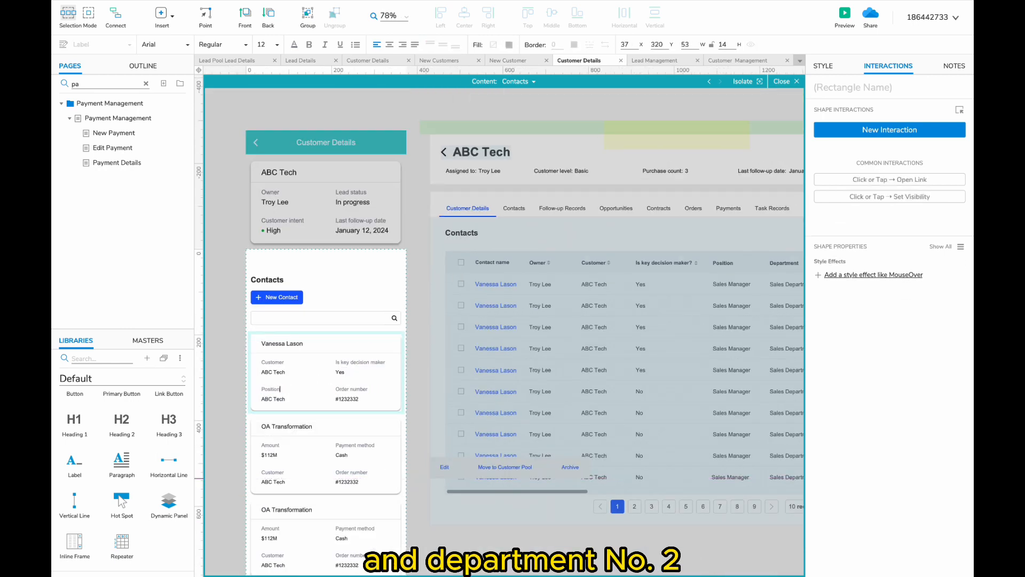
pyautogui.scroll(3, 271, 391)
pyautogui.doubleClick(269, 402)
pyautogui.write('Sales manager')
pyautogui.hscroll(2, 292, 404)
pyautogui.doubleClick(333, 392)
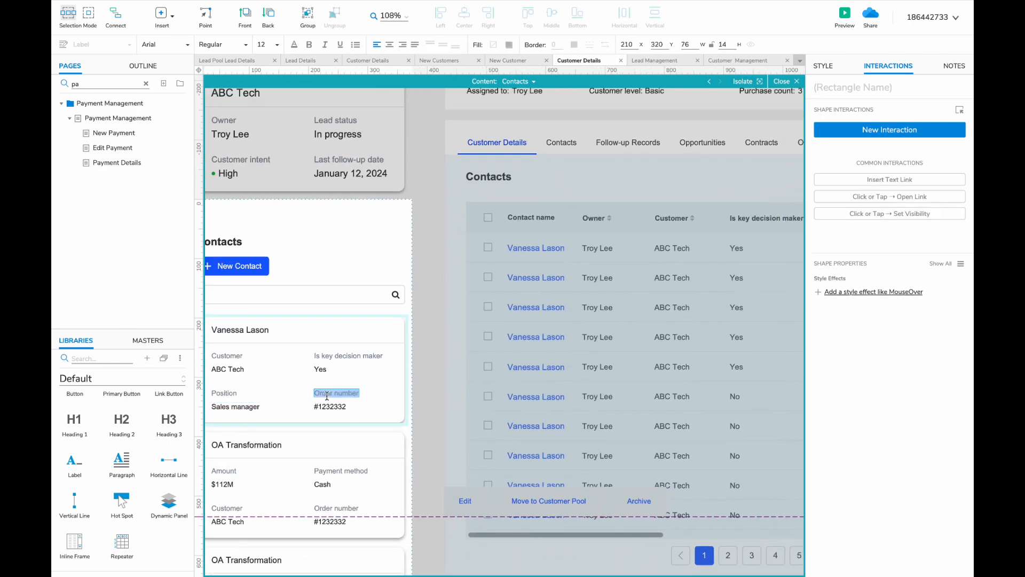
pyautogui.write('Departmentepartment')
# - Delete the leftover OA Transformation cards
pyautogui.click(352, 471)
pyautogui.scroll(-5, 352, 471)
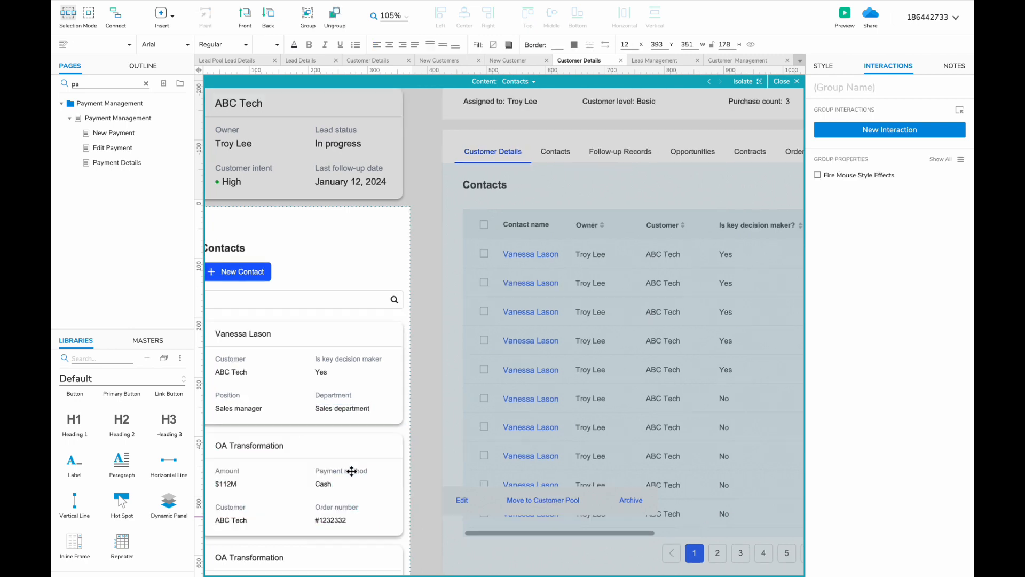
pyautogui.moveTo(422, 166); pyautogui.dragTo(357, 355)
pyautogui.press('Delete')
pyautogui.scroll(5, 336, 330)
pyautogui.click(336, 329)
# - Ctrl-drag the contact card into four stacked copies
pyautogui.moveTo(299, 312); pyautogui.dragTo(299, 399)
pyautogui.scroll(-3, 354, 309)
pyautogui.hscroll(-1, 355, 309)
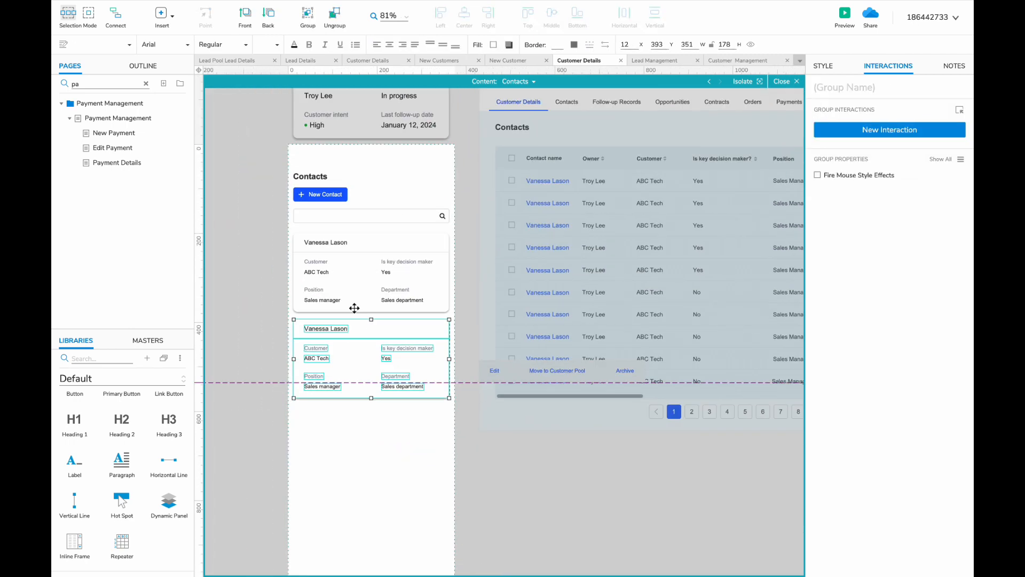
pyautogui.keyDown('shift'); pyautogui.click(366, 224); pyautogui.keyUp('shift')
pyautogui.moveTo(353, 233); pyautogui.dragTo(353, 407)
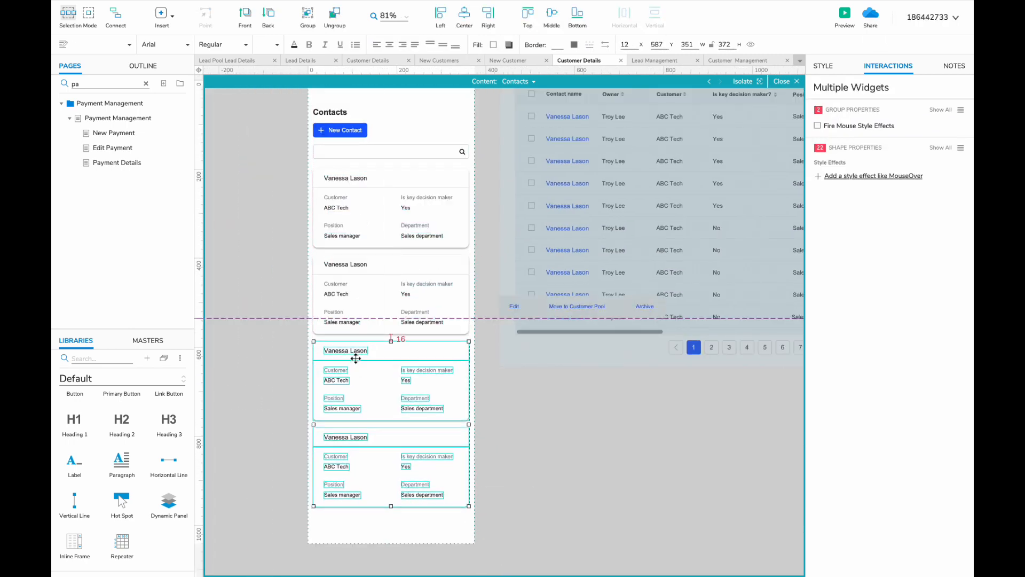
pyautogui.click(598, 222)
pyautogui.click(542, 81)
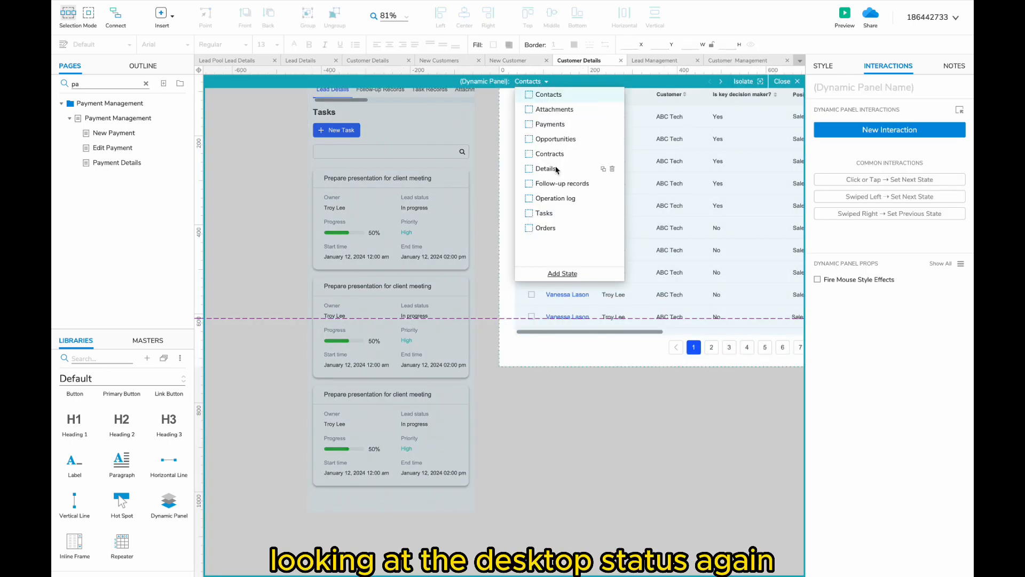
# - Duplicate the Contacts panel state as a new Orders state with an Orders heading
pyautogui.click(545, 228)
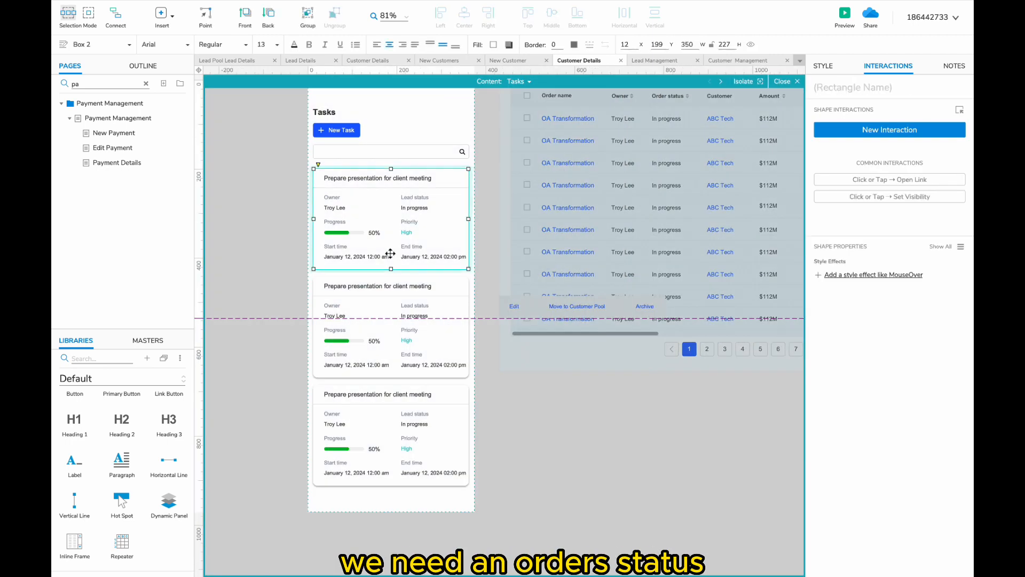
pyautogui.click(518, 81)
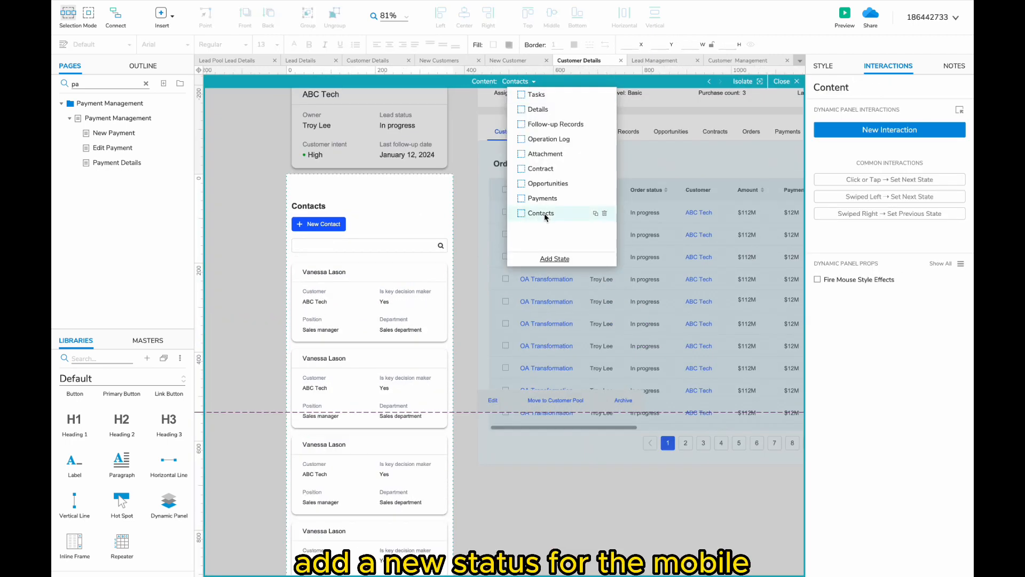
pyautogui.click(595, 213)
pyautogui.write('Orders')
pyautogui.doubleClick(313, 206)
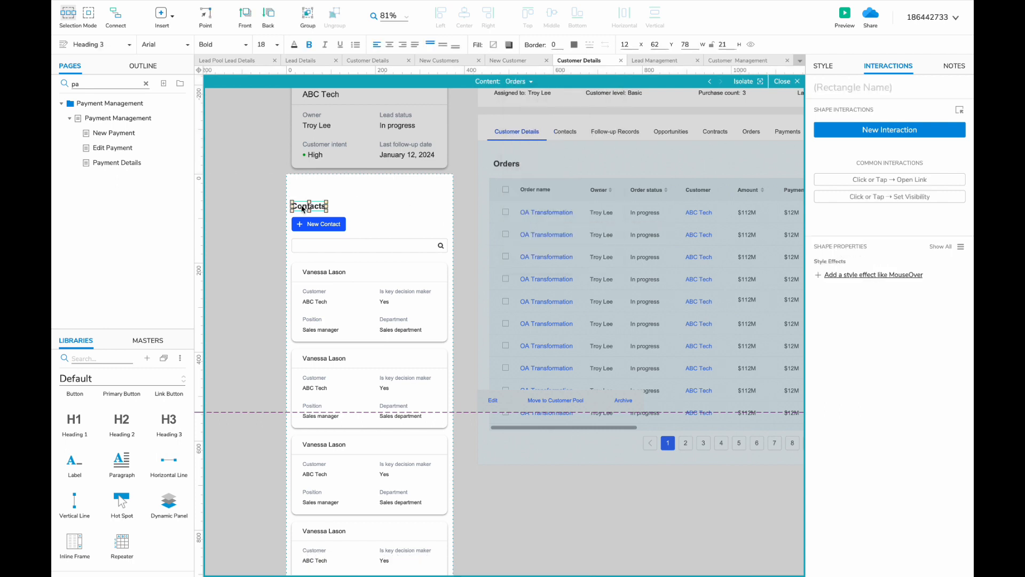
pyautogui.write('Orders')
# - Rename the button to New Order and retitle the first card OA Transformation
pyautogui.scroll(1, 313, 206)
pyautogui.doubleClick(327, 226)
pyautogui.write('Order')
pyautogui.click(331, 281)
pyautogui.scroll(3, 320, 287)
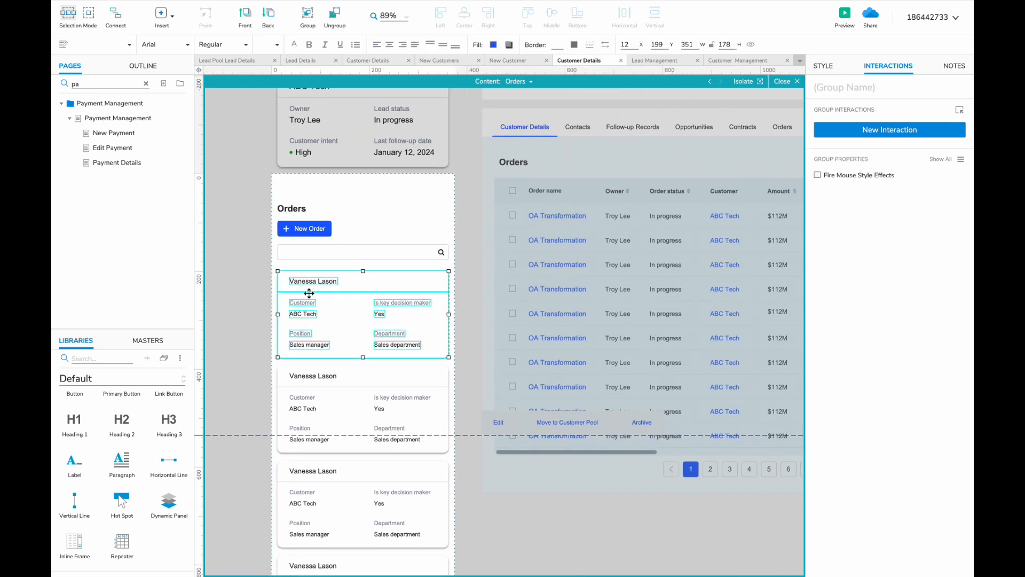
pyautogui.click(271, 279)
pyautogui.doubleClick(272, 279)
pyautogui.write('OA Transformat')
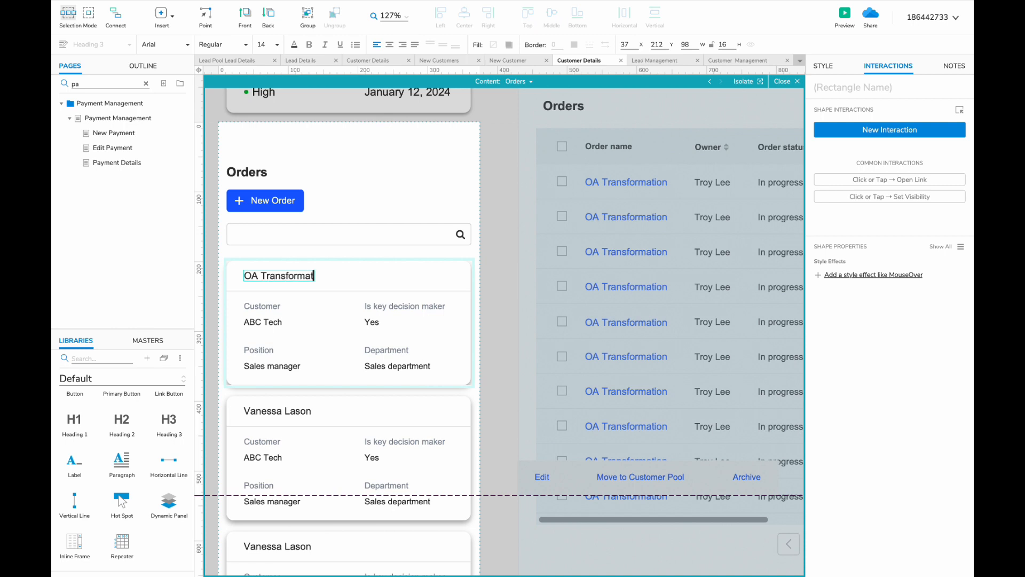
pyautogui.write('ion')
# - Relabel the card fields as Amount $112M and Customer ABC Tech
pyautogui.doubleClick(262, 306)
pyautogui.write('Amount')
pyautogui.doubleClick(262, 322)
pyautogui.write('$1')
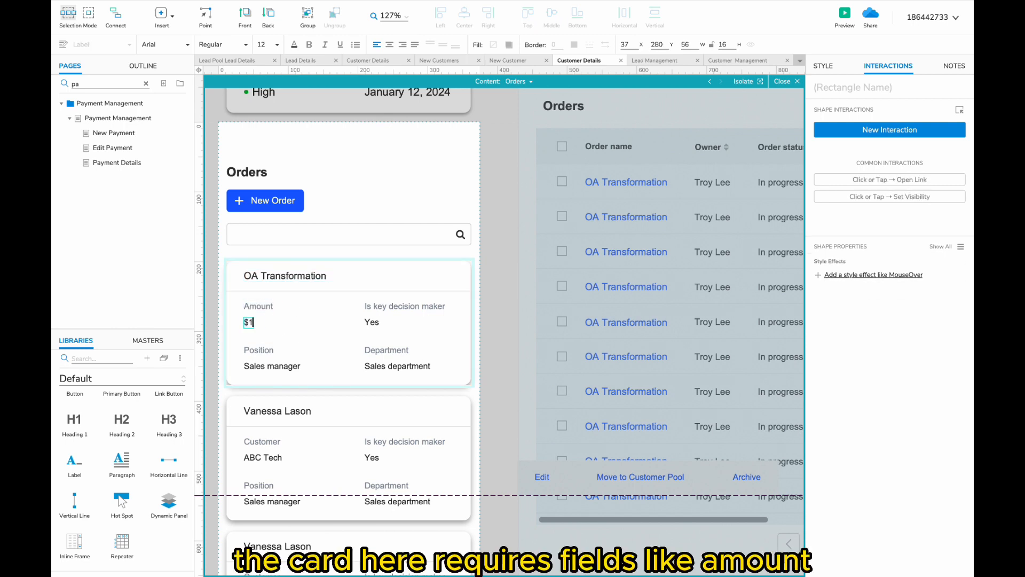
pyautogui.write('12M')
pyautogui.hscroll(2, 320, 344)
pyautogui.scroll(-1, 320, 343)
pyautogui.doubleClick(366, 325)
pyautogui.write('Customer')
pyautogui.scroll(-2, 368, 326)
pyautogui.doubleClick(350, 337)
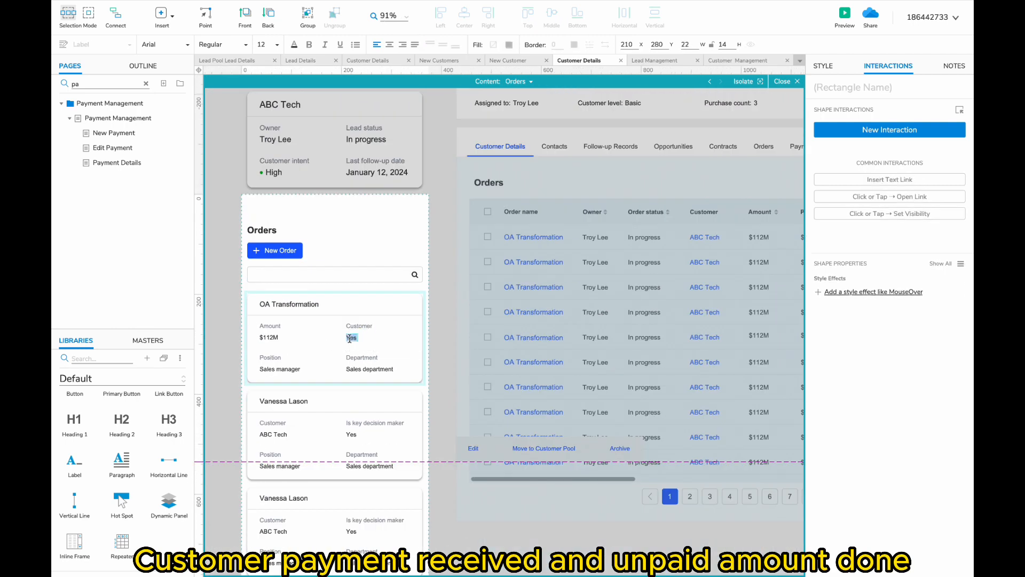
pyautogui.write('ABC Tech')
# - Set the remaining fields to Payment Received $72M and Unpaid amount $40M
pyautogui.doubleClick(269, 357)
pyautogui.write('Payment red')
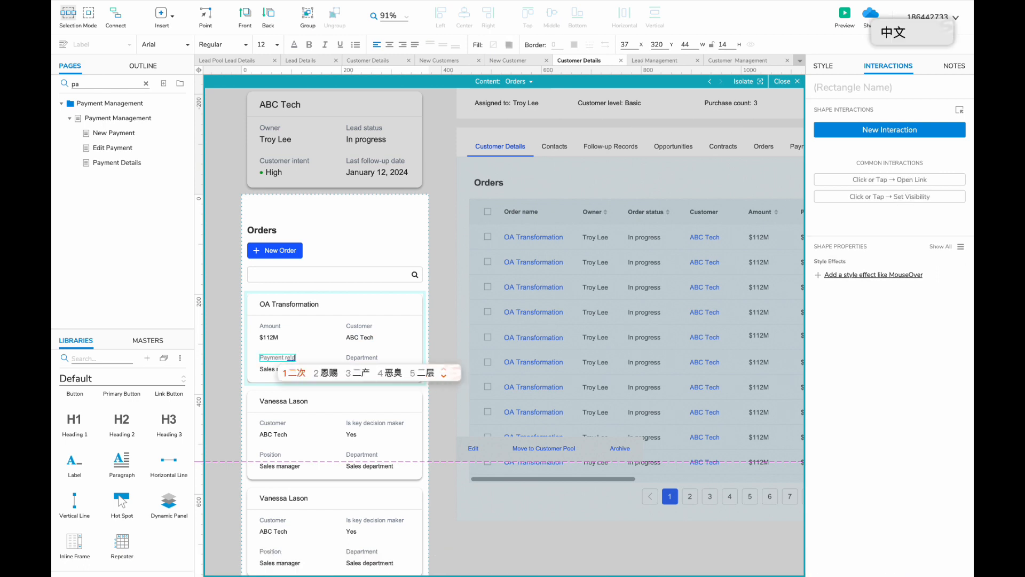
pyautogui.doubleClick(272, 367)
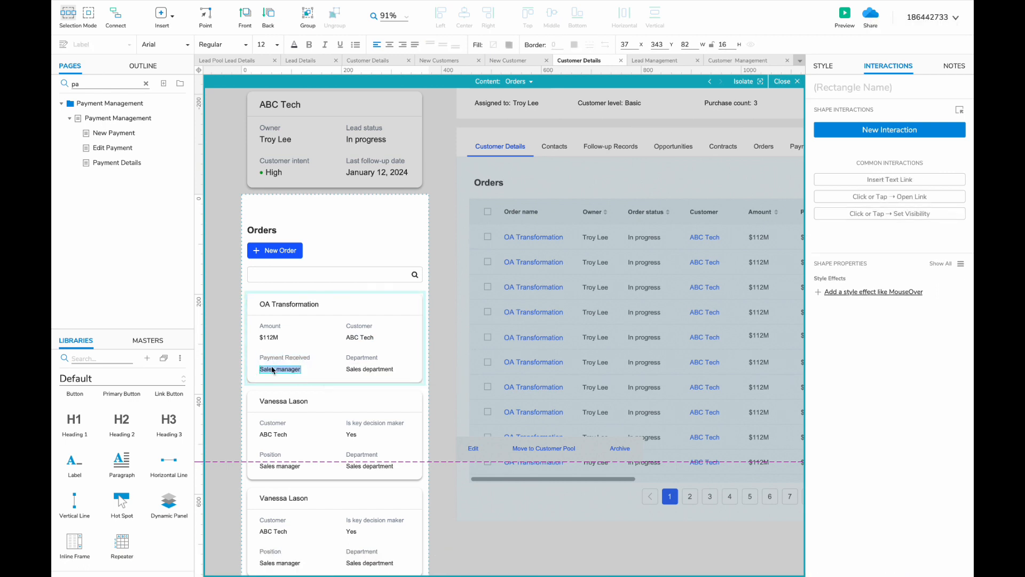
pyautogui.write('$72M')
pyautogui.scroll(-2, 326, 389)
pyautogui.hscroll(-2, 325, 389)
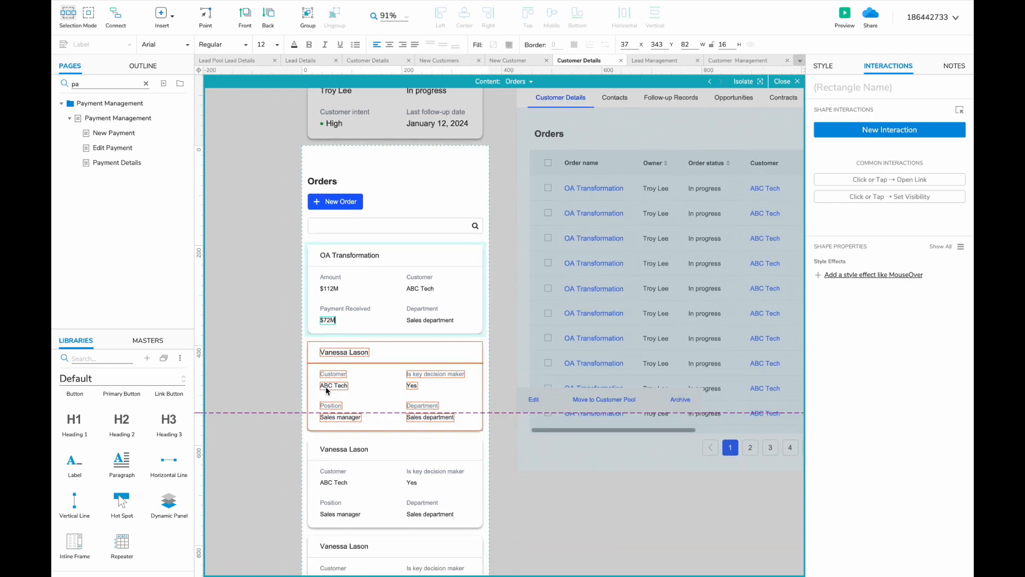
pyautogui.hscroll(2, 326, 390)
pyautogui.scroll(1, 326, 390)
pyautogui.doubleClick(364, 332)
pyautogui.write('Unpaid amount')
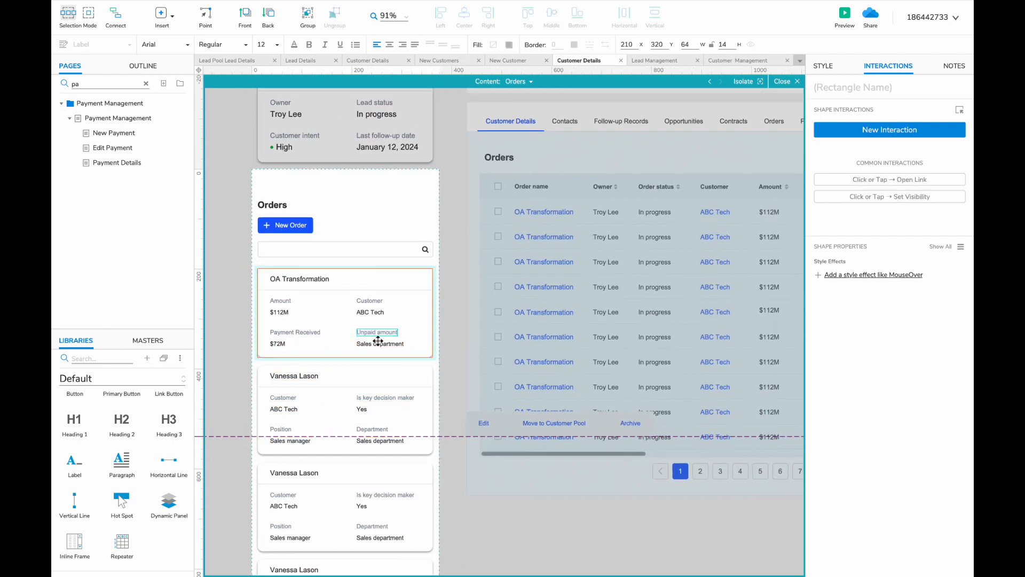
pyautogui.doubleClick(375, 344)
pyautogui.write('$40M')
pyautogui.click(427, 402)
# - Delete the leftover contact cards and duplicate the OA Transformation card into four evenly spaced copies
pyautogui.scroll(-5, 405, 411)
pyautogui.press('Delete')
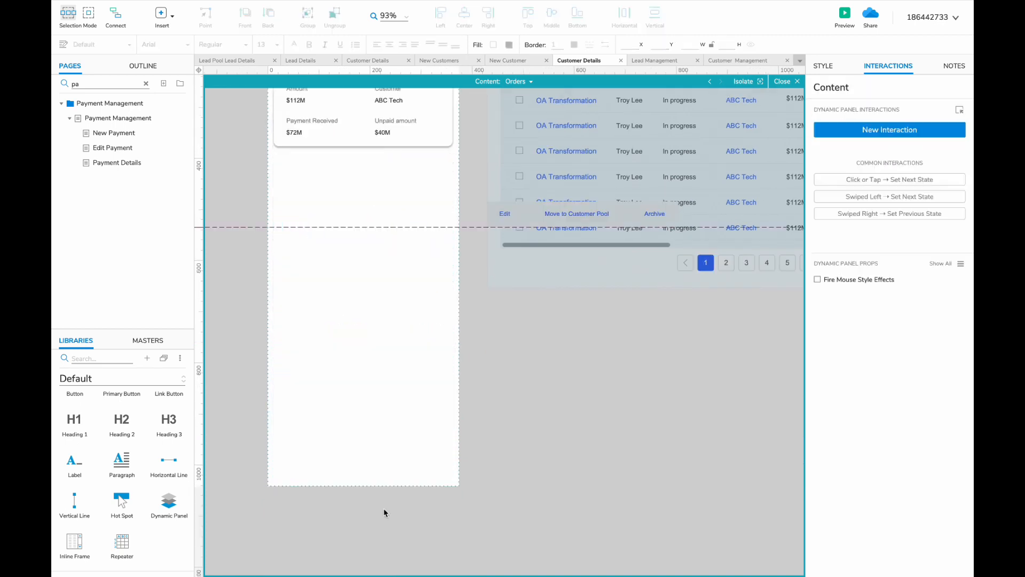
pyautogui.scroll(5, 384, 512)
pyautogui.click(312, 259)
pyautogui.press('super+d')
pyautogui.moveTo(313, 259); pyautogui.dragTo(306, 357)
pyautogui.keyDown('shift'); pyautogui.click(336, 329); pyautogui.keyUp('shift')
pyautogui.scroll(-2, 337, 329)
pyautogui.press('super+d')
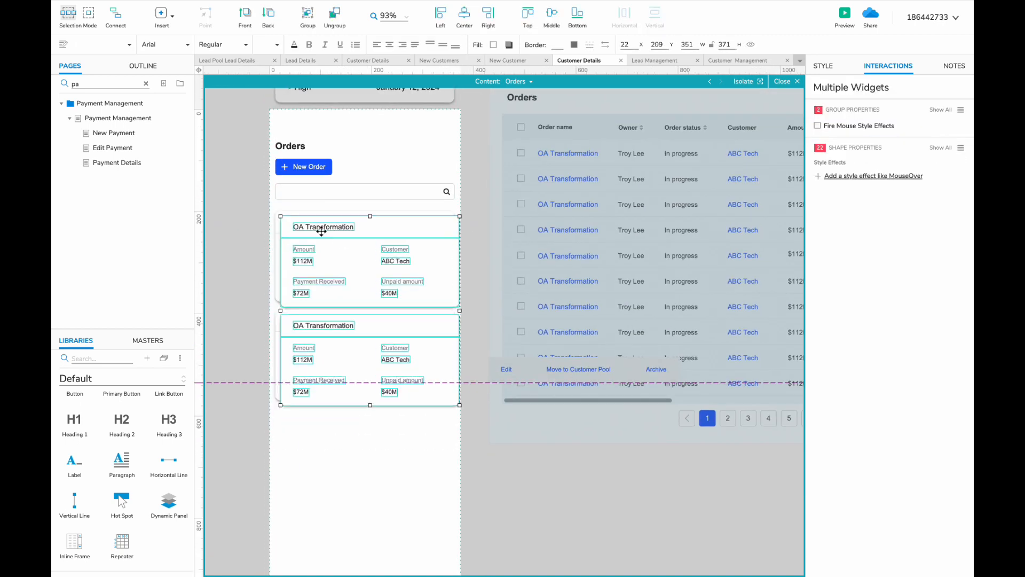
pyautogui.moveTo(322, 231); pyautogui.dragTo(313, 424)
pyautogui.scroll(-2, 331, 423)
pyautogui.scroll(2, 341, 416)
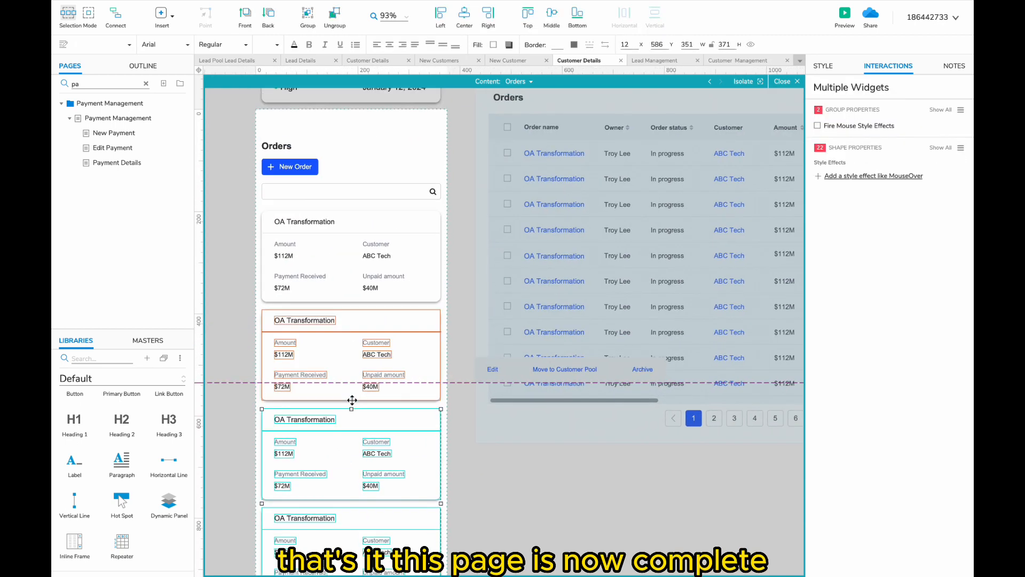
pyautogui.click(520, 84)
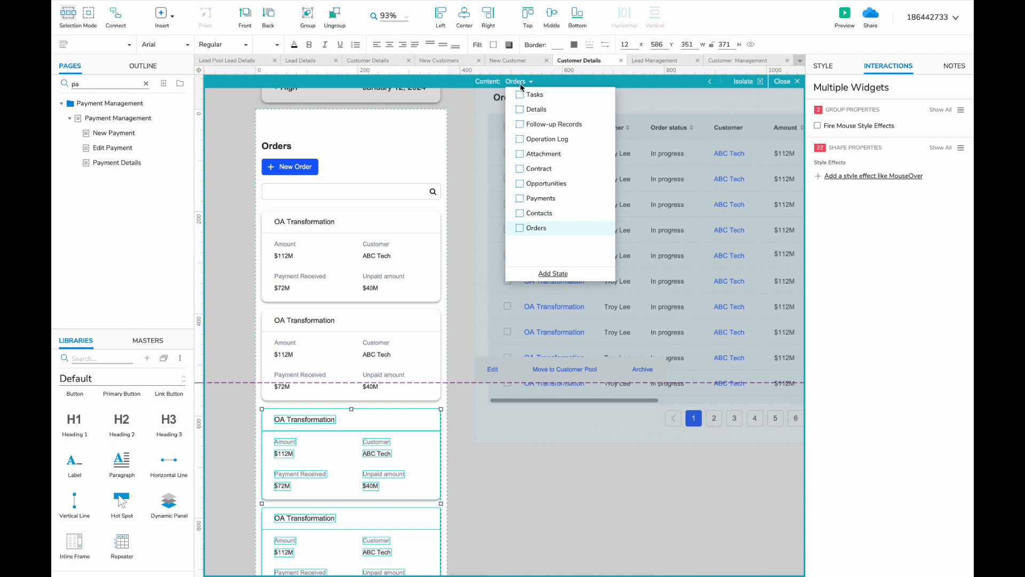
# - Clear the page filter and start setting up Customer Pool pages from the Customer folder
pyautogui.doubleClick(508, 332)
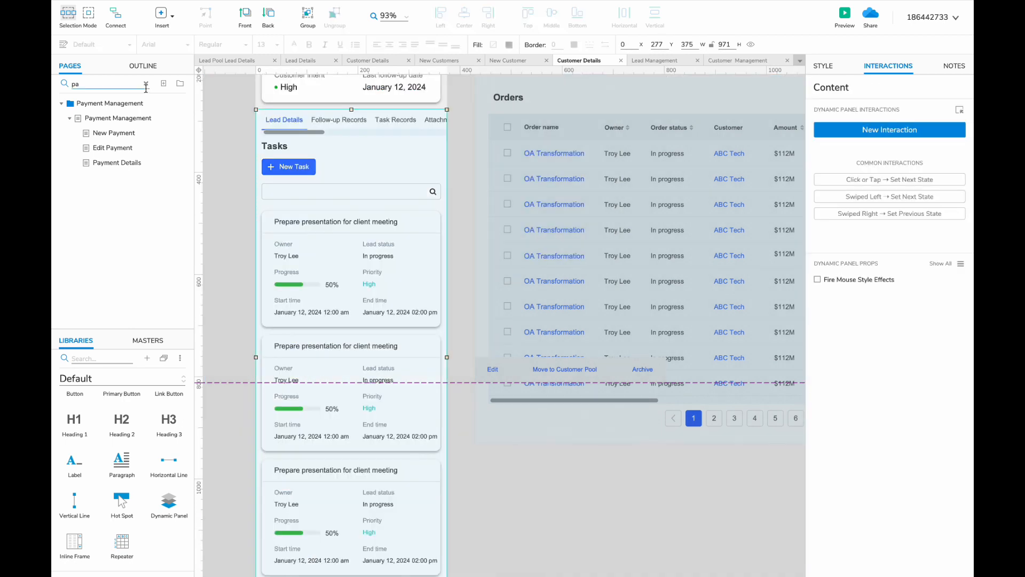
pyautogui.click(145, 85)
pyautogui.rightClick(112, 270)
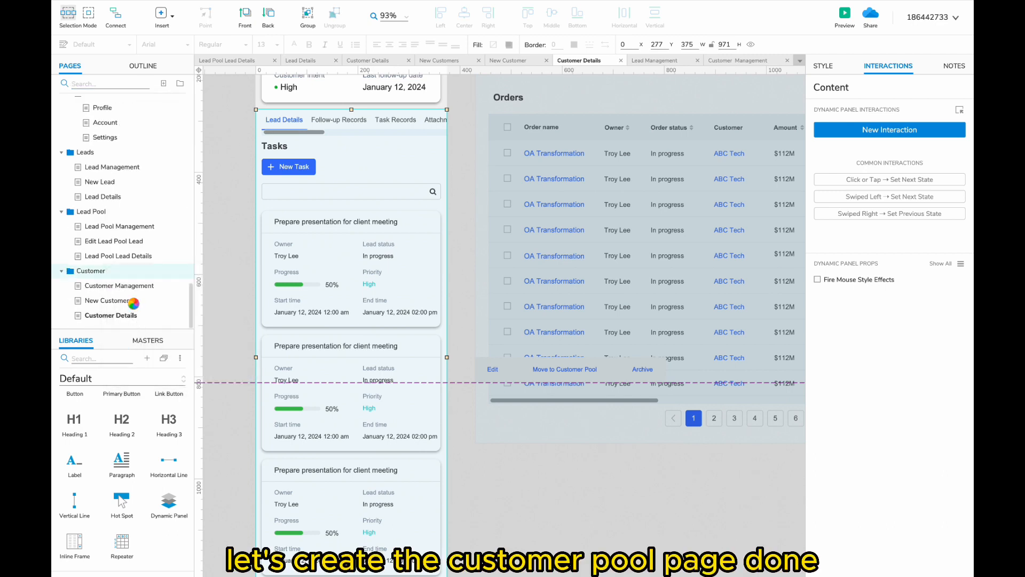
pyautogui.scroll(3, 272, 317)
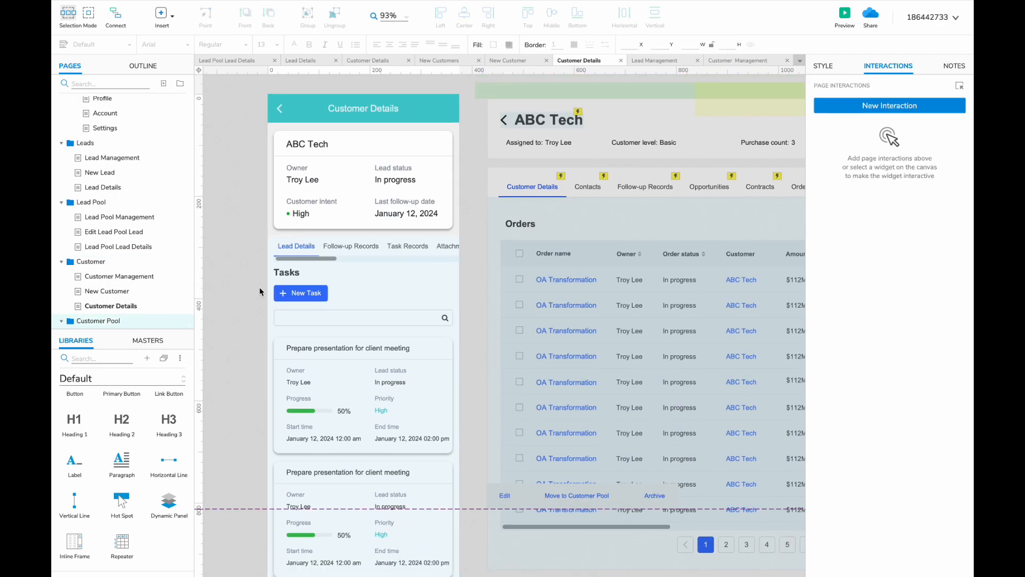
pyautogui.doubleClick(381, 108)
pyautogui.doubleClick(384, 107)
pyautogui.write('Pool')
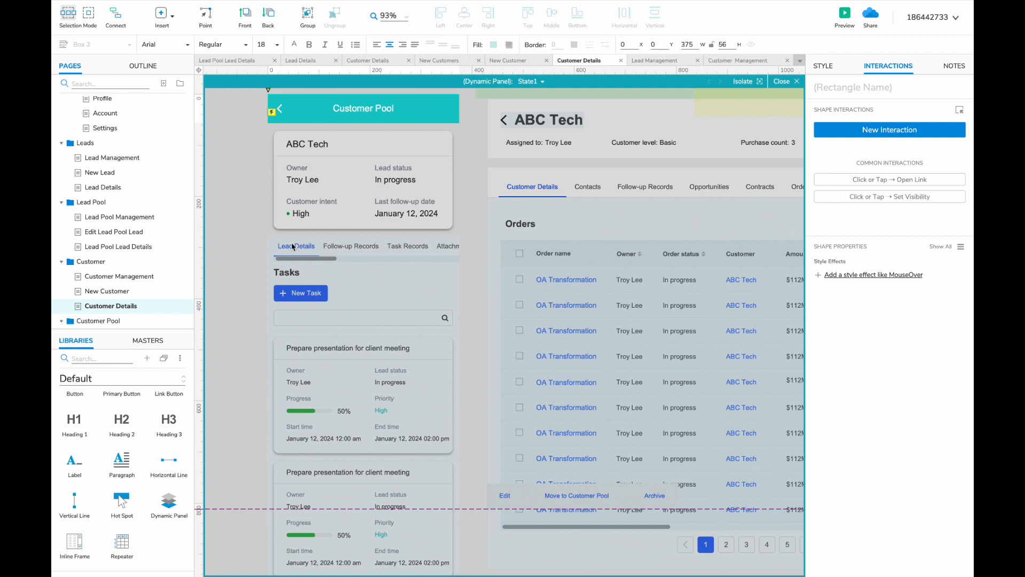
pyautogui.hotkey('ctrl', 'z')
pyautogui.scroll(-2, 110, 297)
# - Retitle the panel header on the Customer Management page, checking the New Customer page
pyautogui.click(111, 285)
pyautogui.doubleClick(366, 107)
pyautogui.doubleClick(366, 107)
pyautogui.hscroll(-3, 366, 108)
pyautogui.write('Cus')
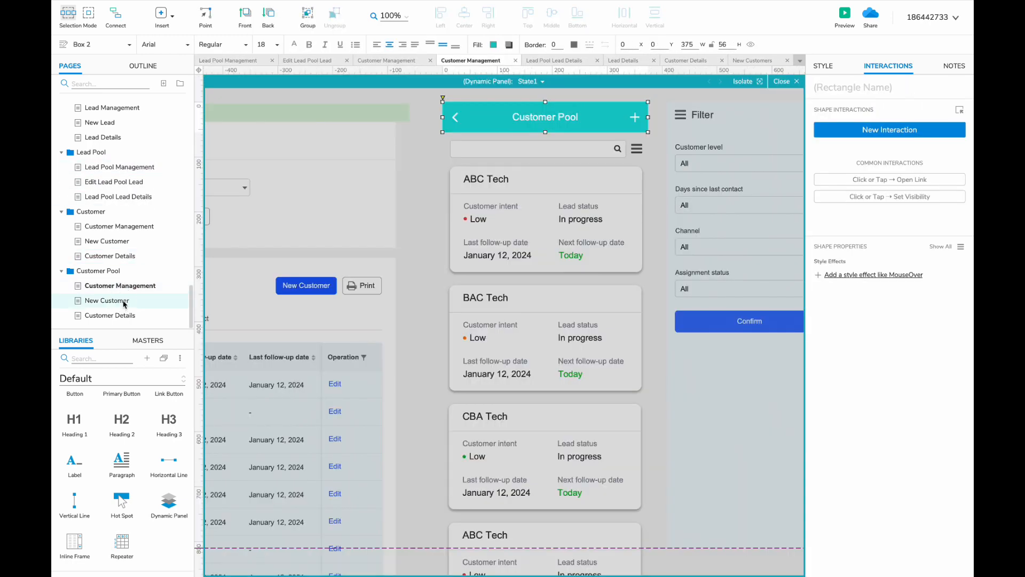
pyautogui.click(124, 302)
pyautogui.click(126, 287)
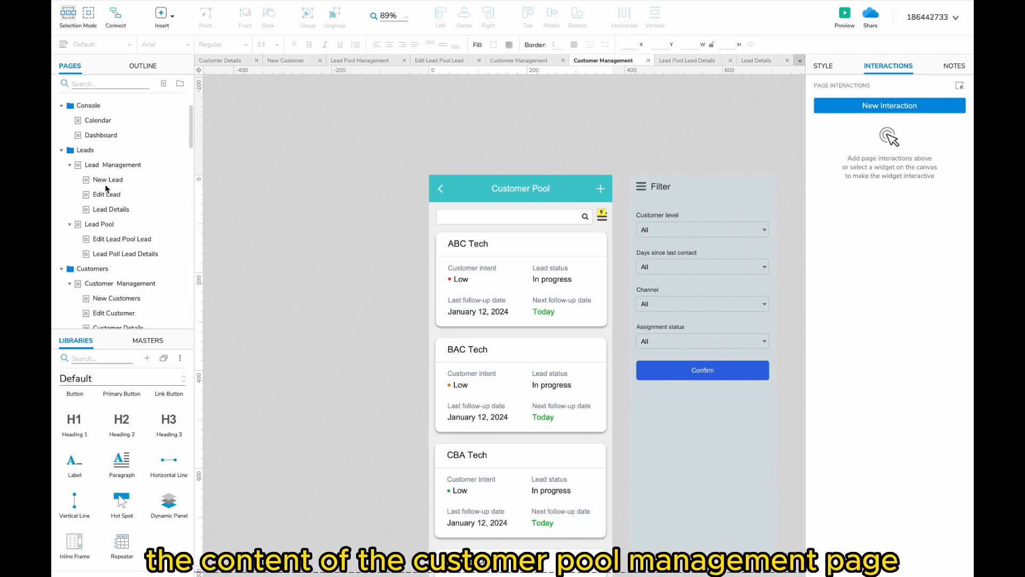
pyautogui.scroll(-2, 123, 213)
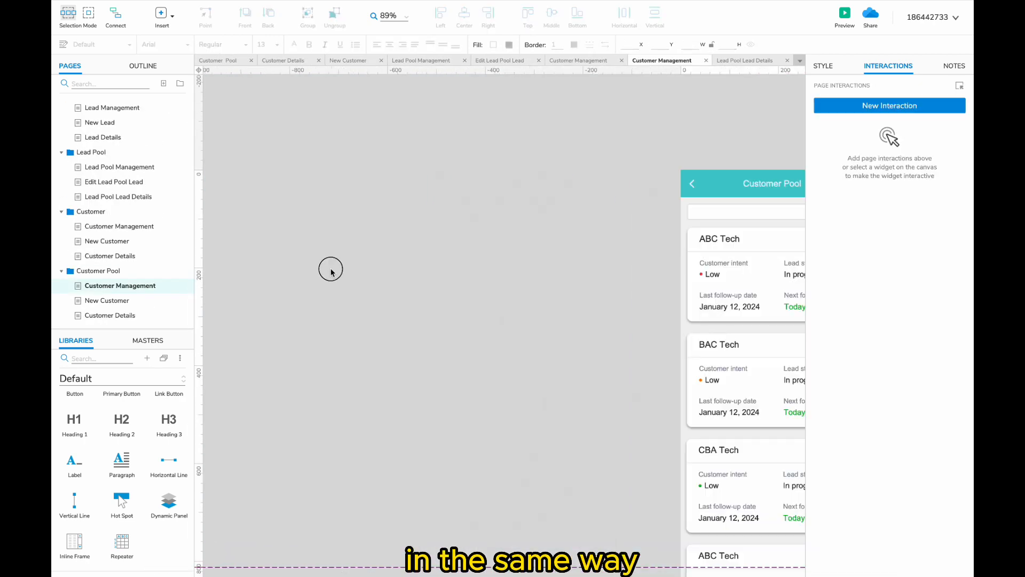
# - Paste the Customer Pool layout into Customer Pool Management, placed left of the mobile screens
pyautogui.hotkey('ctrl', 'v')
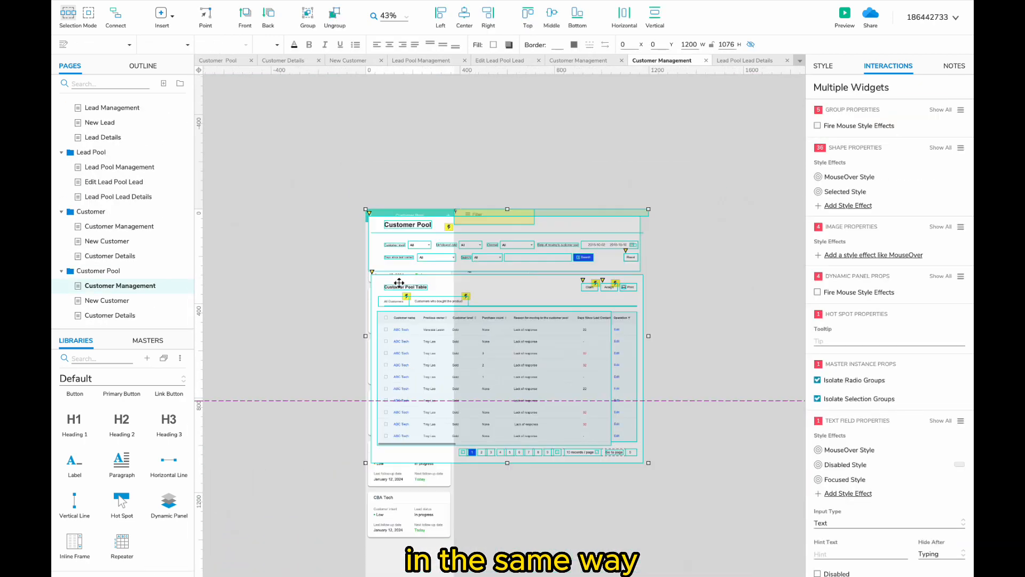
pyautogui.moveTo(369, 256); pyautogui.dragTo(287, 220)
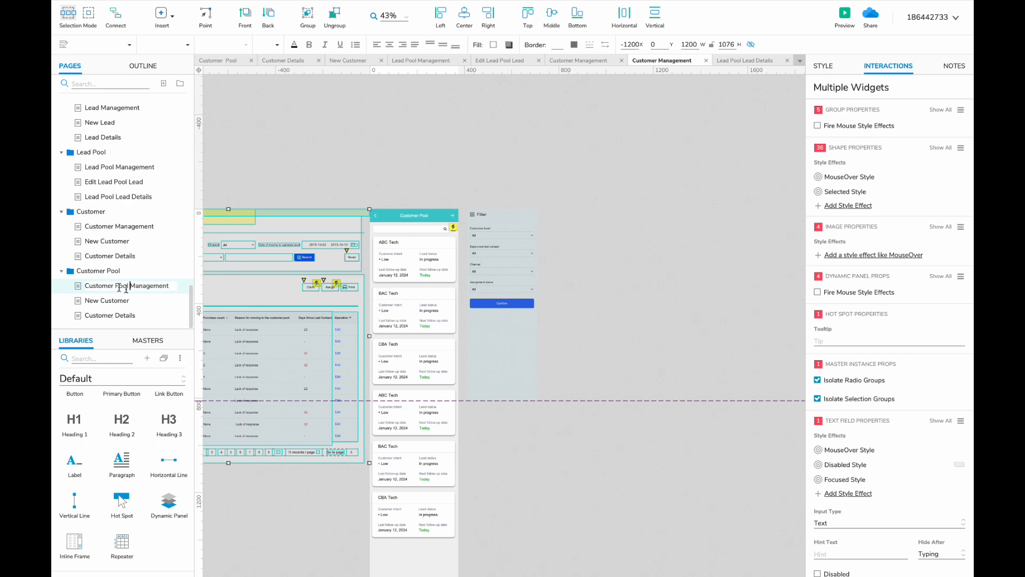
pyautogui.click(126, 285)
pyautogui.hscroll(5, 335, 344)
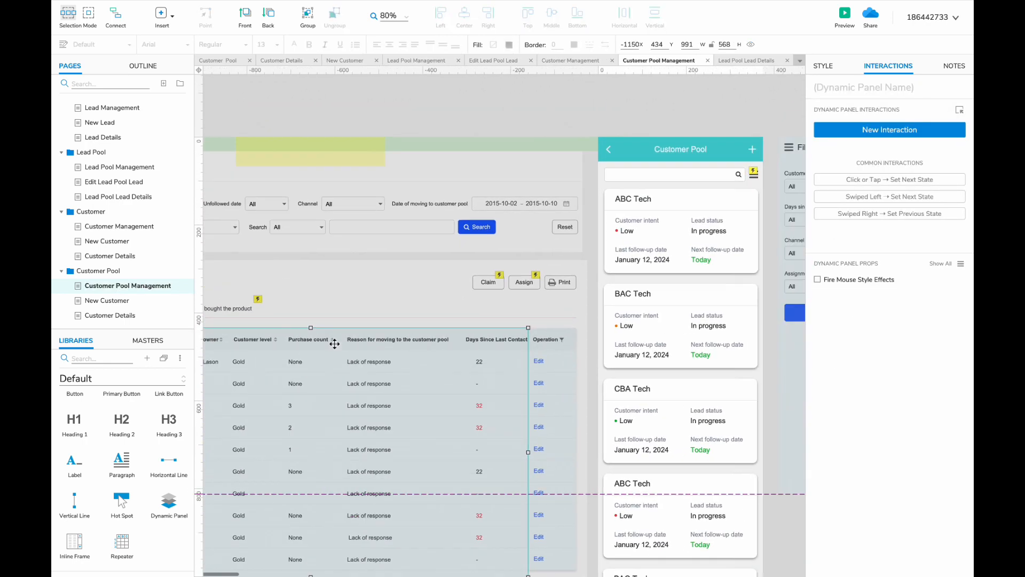
pyautogui.doubleClick(501, 236)
pyautogui.scroll(5, 501, 236)
# - Change the card fields to Customer level Gold and Purchase count 3, removing the intent dot
pyautogui.doubleClick(500, 236)
pyautogui.write('level')
pyautogui.click(444, 253)
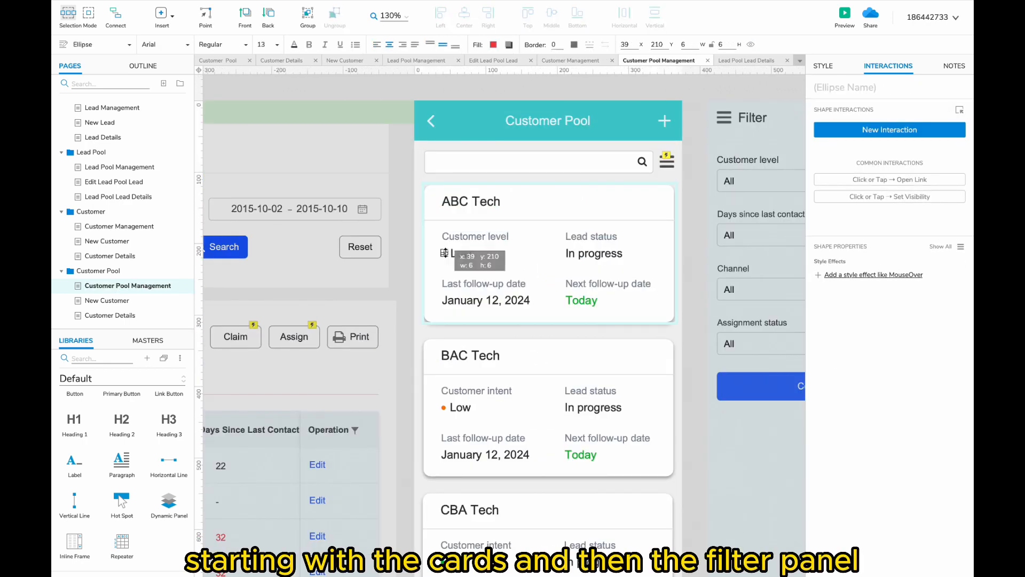
pyautogui.press('Delete')
pyautogui.moveTo(457, 255); pyautogui.dragTo(449, 254)
pyautogui.doubleClick(452, 255)
pyautogui.write('Gold')
pyautogui.doubleClick(577, 239)
pyautogui.write('Purchase count')
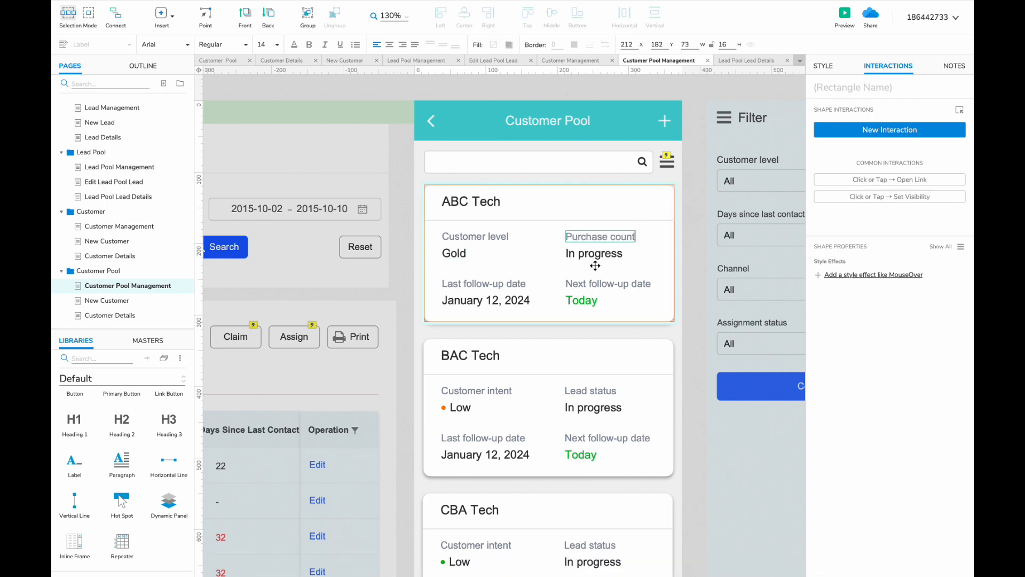
pyautogui.doubleClick(594, 254)
pyautogui.write('3')
# - Add wrapped Reason for moving and Date of moving to the pool labels, with date 12
pyautogui.doubleClick(483, 284)
pyautogui.write('Reason for moving to the customer pool')
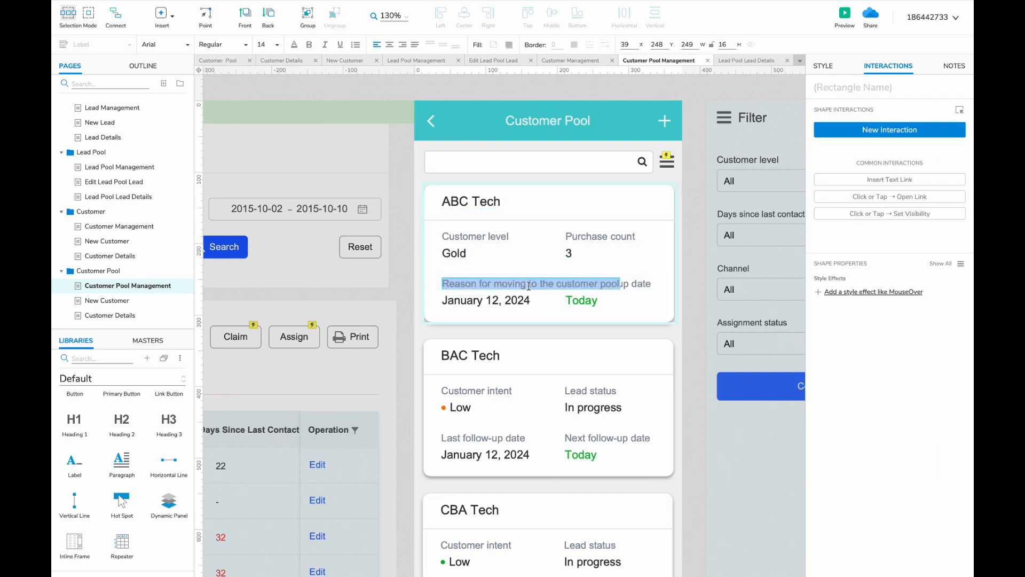
pyautogui.moveTo(619, 283); pyautogui.dragTo(558, 282)
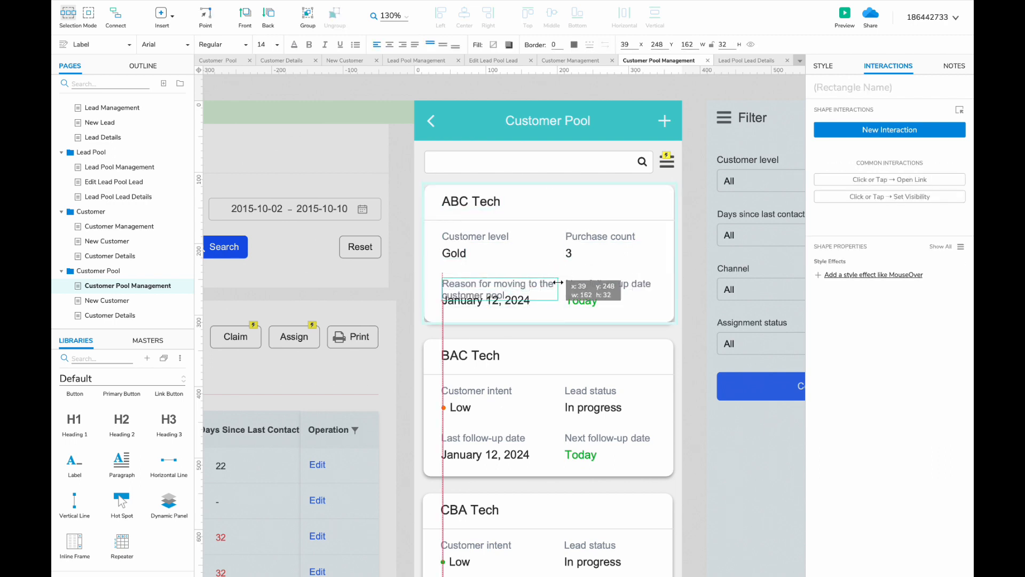
pyautogui.doubleClick(608, 283)
pyautogui.write('Date of moving to the customer pool')
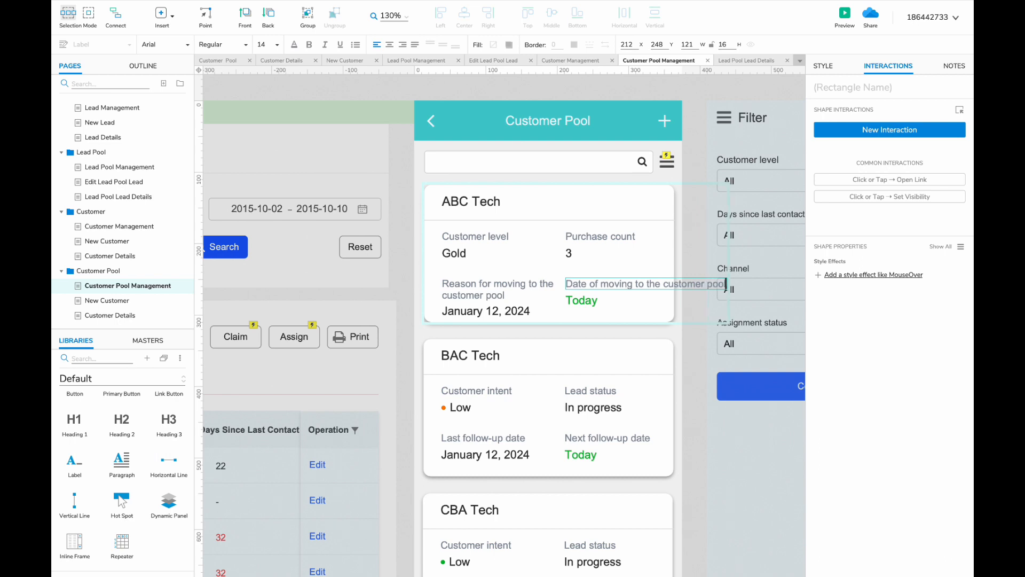
pyautogui.moveTo(726, 283); pyautogui.dragTo(664, 284)
pyautogui.moveTo(494, 313); pyautogui.dragTo(617, 313)
pyautogui.doubleClick(617, 313)
pyautogui.write('12')
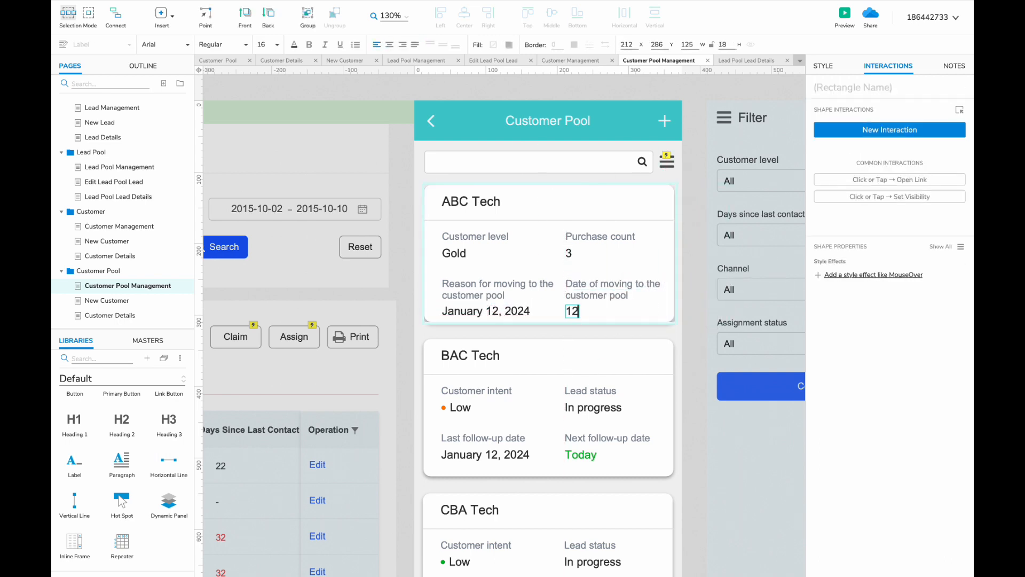
# - Resize the ABC Tech card to fit its new fields
pyautogui.scroll(-4, 645, 274)
pyautogui.click(644, 275)
pyautogui.doubleClick(633, 231)
pyautogui.moveTo(632, 234); pyautogui.dragTo(632, 234)
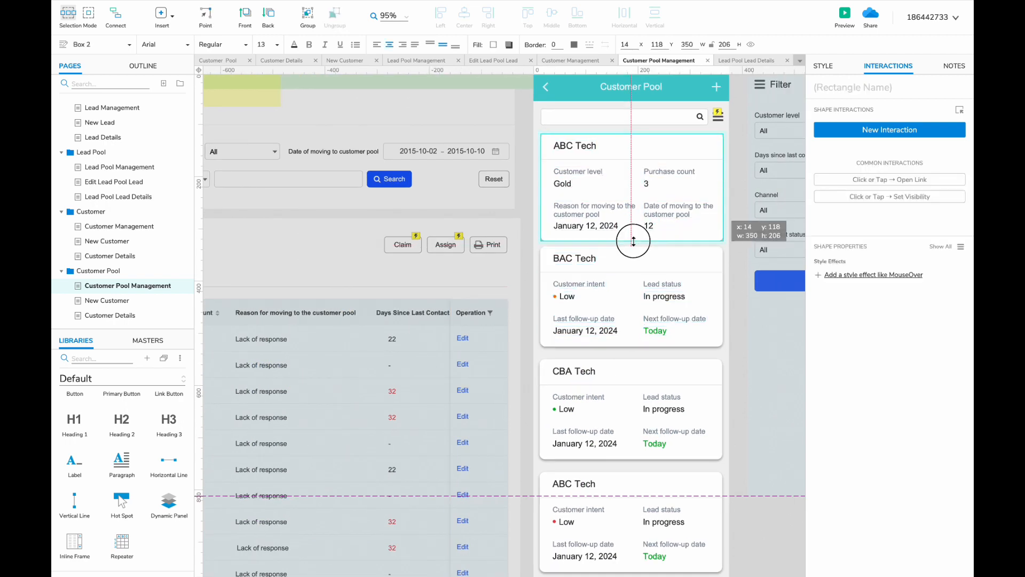
# - In the table panel, change the word Date to Days in the date-of-moving label
pyautogui.doubleClick(380, 392)
pyautogui.scroll(4, 391, 388)
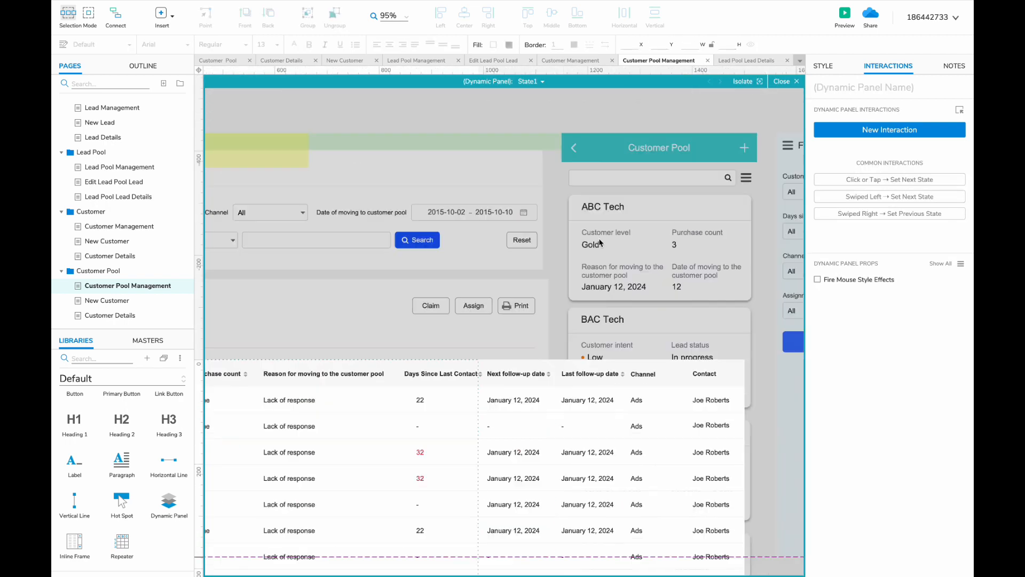
pyautogui.doubleClick(600, 243)
pyautogui.doubleClick(676, 272)
pyautogui.doubleClick(678, 272)
pyautogui.write('Days')
pyautogui.click(676, 288)
pyautogui.hscroll(3, 677, 288)
# - Delete the BAC Tech card and duplicate the ABC Tech card below itself
pyautogui.click(599, 348)
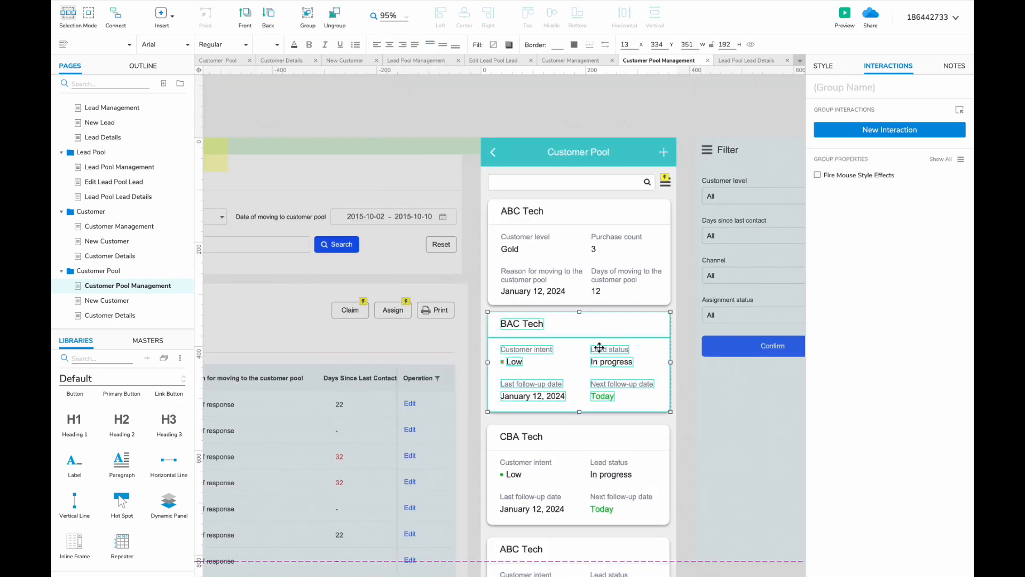
pyautogui.scroll(-1, 599, 347)
pyautogui.press('Delete')
pyautogui.click(585, 276)
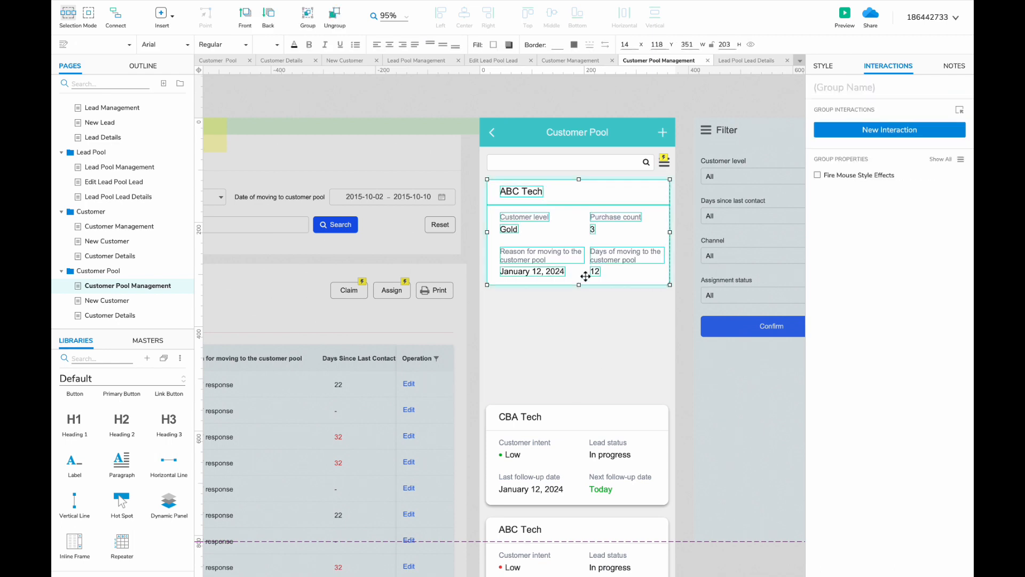
pyautogui.click(586, 277)
pyautogui.moveTo(578, 285); pyautogui.dragTo(579, 286)
pyautogui.click(563, 441)
pyautogui.scroll(-6, 590, 296)
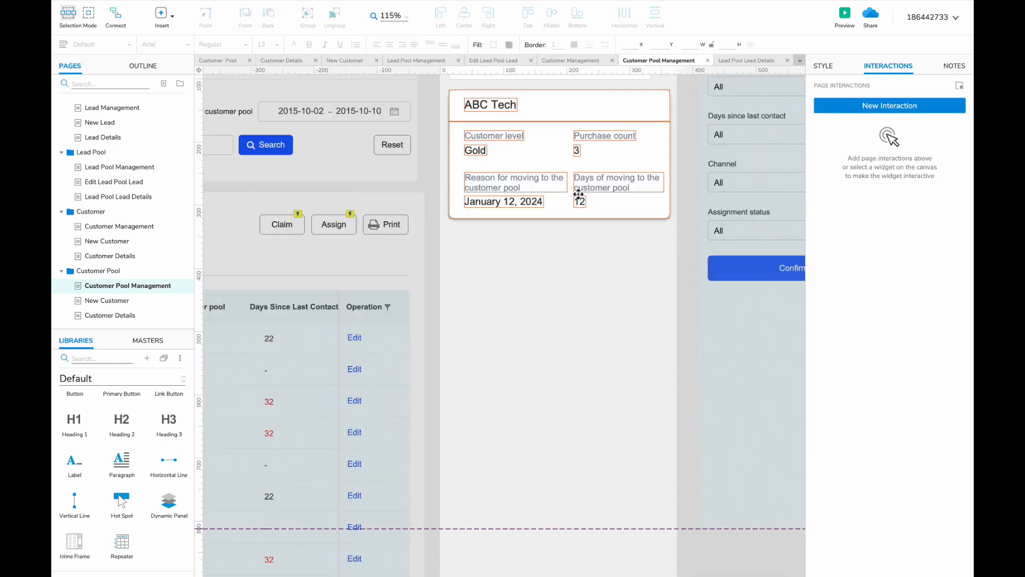
pyautogui.moveTo(498, 105); pyautogui.dragTo(484, 381)
pyautogui.keyDown('shift'); pyautogui.click(485, 104); pyautogui.keyUp('shift')
pyautogui.scroll(-3, 623, 279)
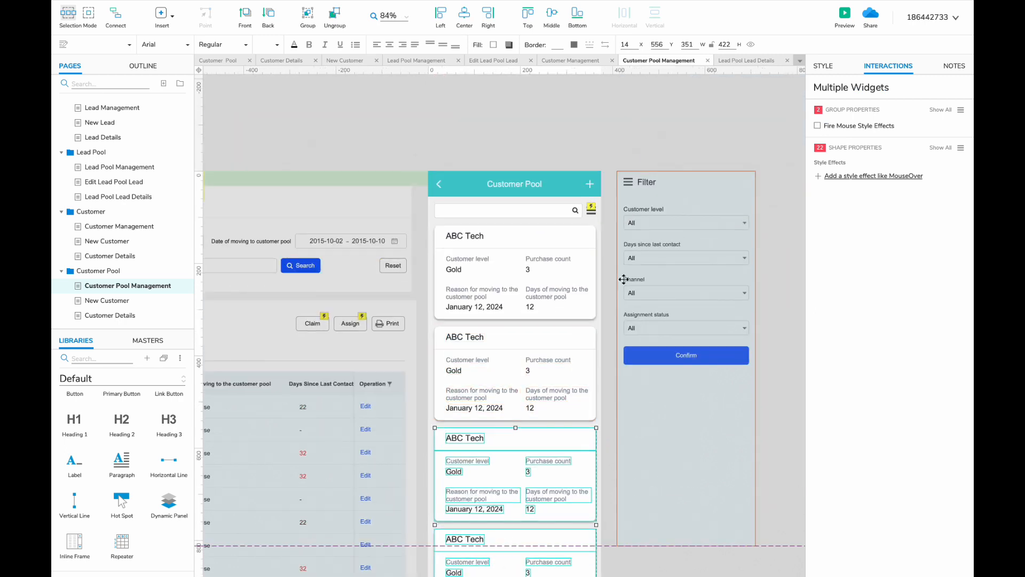
pyautogui.hscroll(-3, 485, 284)
# - Select the desktop Unfollowed date and Date of moving to customer pool filters for copying
pyautogui.click(485, 284)
pyautogui.scroll(-3, 455, 249)
pyautogui.hscroll(-1, 432, 258)
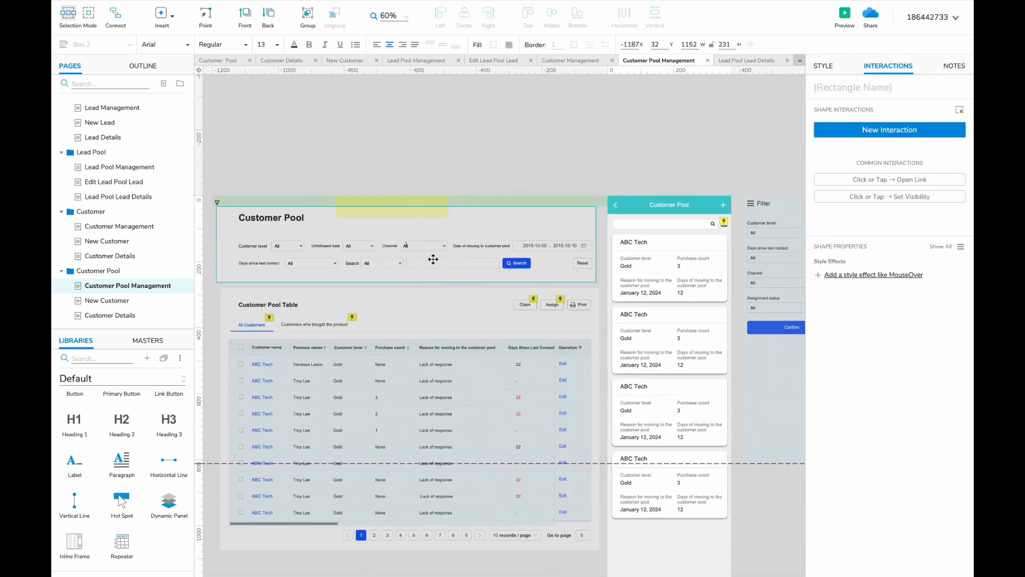
pyautogui.scroll(1, 416, 267)
pyautogui.hscroll(1, 405, 277)
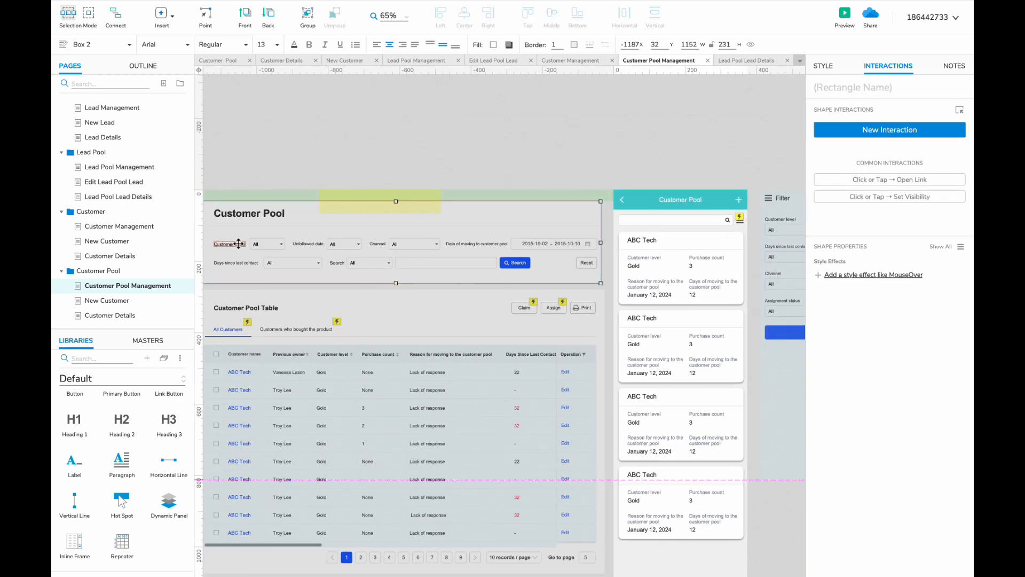
pyautogui.scroll(1, 478, 234)
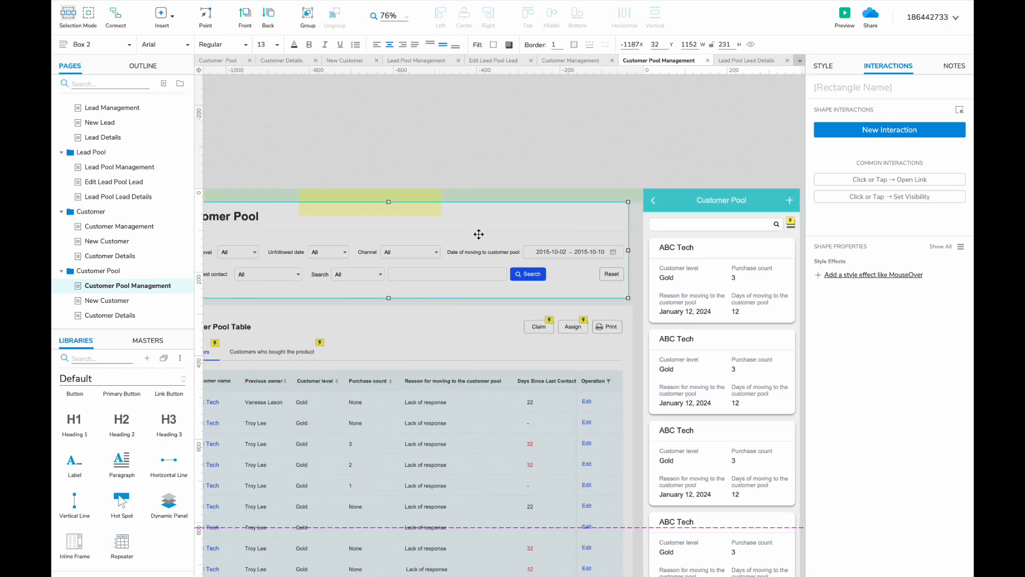
pyautogui.hscroll(5, 478, 234)
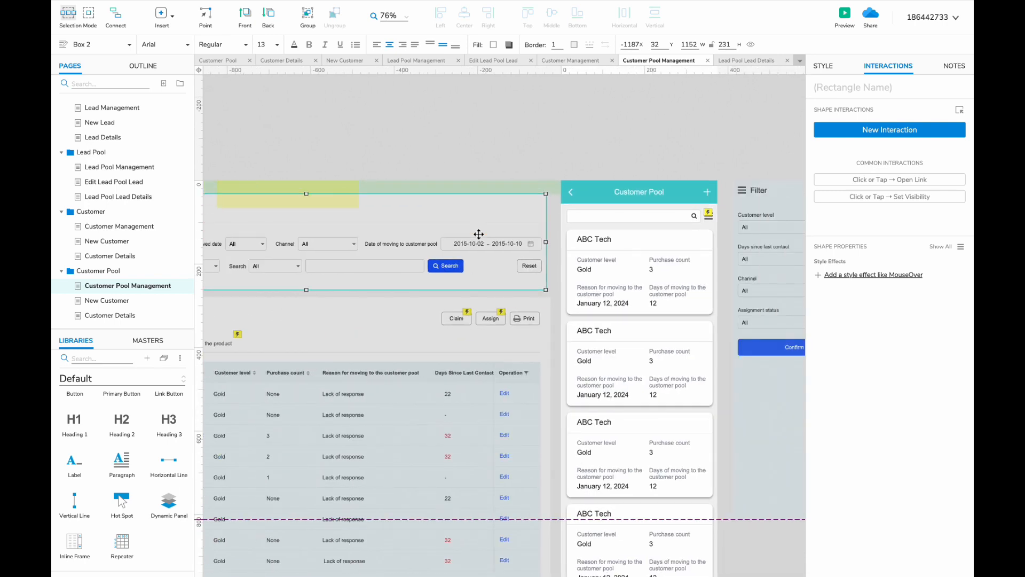
pyautogui.hscroll(-8, 478, 234)
pyautogui.click(347, 243)
pyautogui.keyDown('shift'); pyautogui.click(398, 242); pyautogui.keyUp('shift')
pyautogui.hscroll(12, 398, 242)
pyautogui.hscroll(-11, 398, 243)
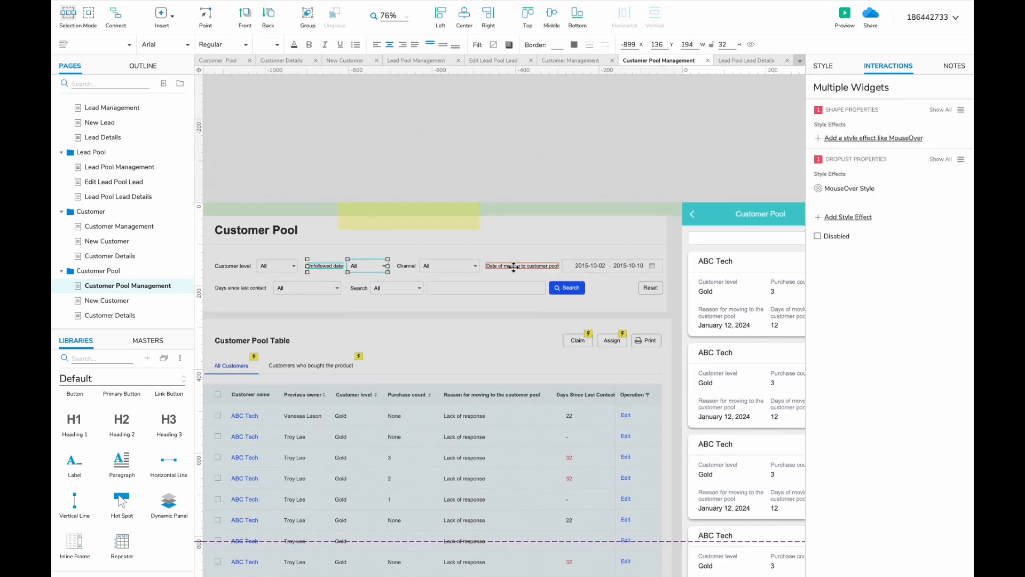
pyautogui.keyDown('shift'); pyautogui.click(514, 267); pyautogui.keyUp('shift')
pyautogui.keyDown('shift'); pyautogui.click(591, 265); pyautogui.keyUp('shift')
pyautogui.hscroll(-6, 329, 297)
pyautogui.scroll(-5, 453, 192)
pyautogui.hscroll(12, 463, 182)
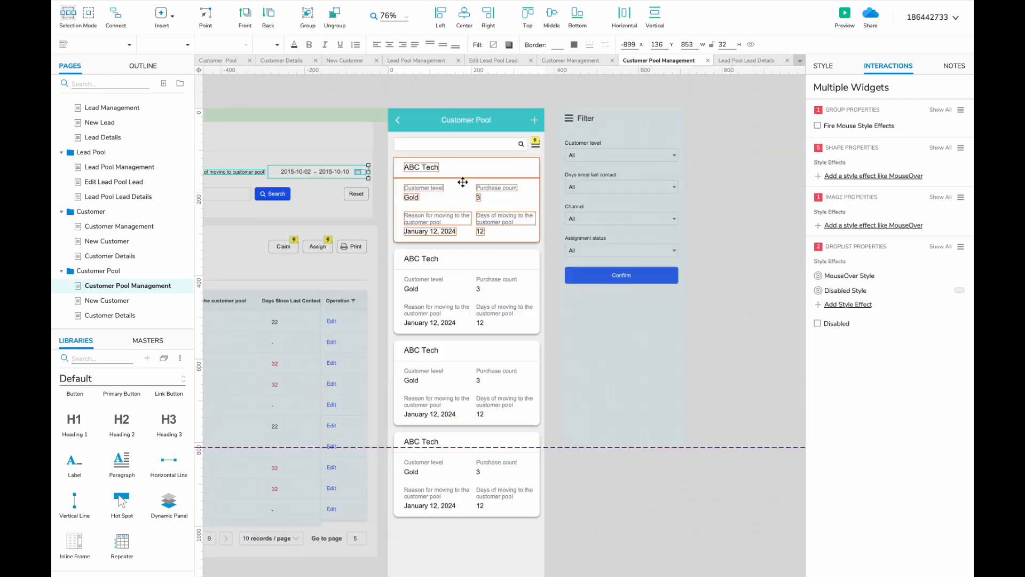
# - In the mobile Filter panel, remove Assignment status, paste the copied filters and drop the duplicate Channel filter
pyautogui.doubleClick(512, 240)
pyautogui.moveTo(515, 275); pyautogui.dragTo(515, 360)
pyautogui.click(524, 248)
pyautogui.press('Delete')
pyautogui.click(504, 238)
pyautogui.press('Delete')
pyautogui.hotkey('ctrl', 'v')
pyautogui.moveTo(427, 176); pyautogui.dragTo(719, 243)
pyautogui.scroll(4, 625, 241)
pyautogui.click(630, 247)
pyautogui.keyDown('shift'); pyautogui.click(568, 247); pyautogui.keyUp('shift')
pyautogui.press('Delete')
# - Stack Unfollowed date and the date label and picker in the panel, with Confirm beneath them
pyautogui.moveTo(497, 251); pyautogui.dragTo(440, 242)
pyautogui.keyDown('shift'); pyautogui.click(455, 249); pyautogui.keyUp('shift')
pyautogui.scroll(-3, 439, 243)
pyautogui.moveTo(537, 238); pyautogui.dragTo(657, 267)
pyautogui.moveTo(648, 256); pyautogui.dragTo(377, 301)
pyautogui.click(456, 284)
pyautogui.keyDown('shift'); pyautogui.click(364, 283); pyautogui.keyUp('shift')
pyautogui.moveTo(380, 391); pyautogui.dragTo(380, 326)
pyautogui.press('Escape')
pyautogui.hscroll(-2, 387, 336)
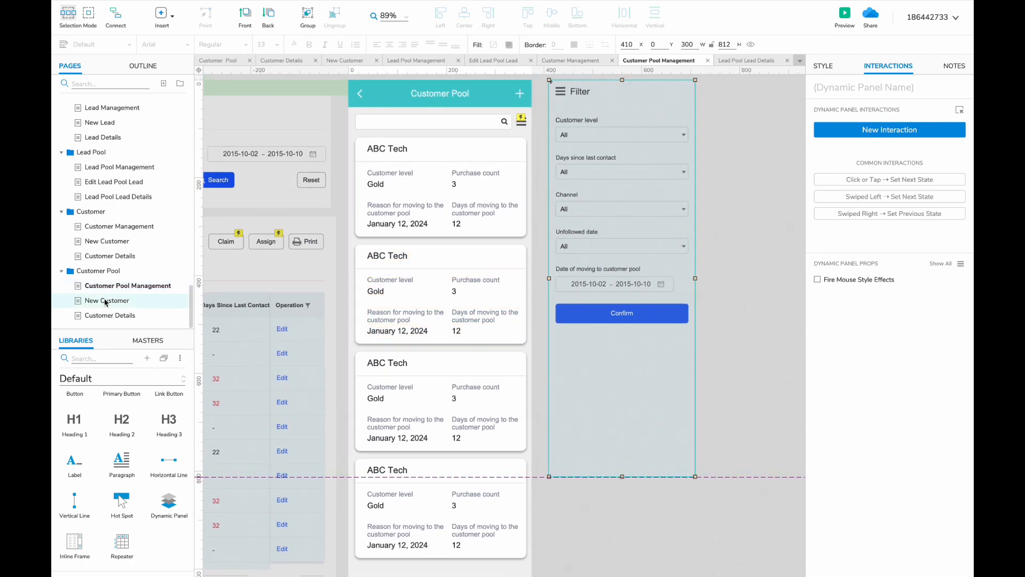
# - Rename the pool's New Customer page and retitle its header to Edit Customer Pool Customer
pyautogui.click(105, 302)
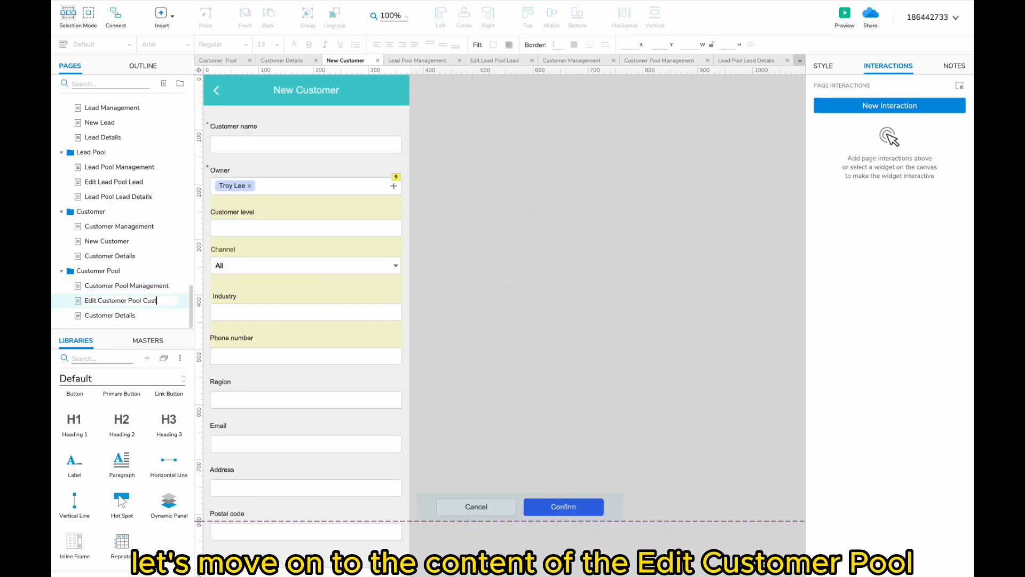
pyautogui.write('omer')
pyautogui.doubleClick(281, 95)
pyautogui.hscroll(-2, 281, 95)
pyautogui.doubleClick(387, 156)
pyautogui.write('Edit')
pyautogui.click(456, 156)
pyautogui.write('Pool Customer')
pyautogui.hscroll(-2, 457, 185)
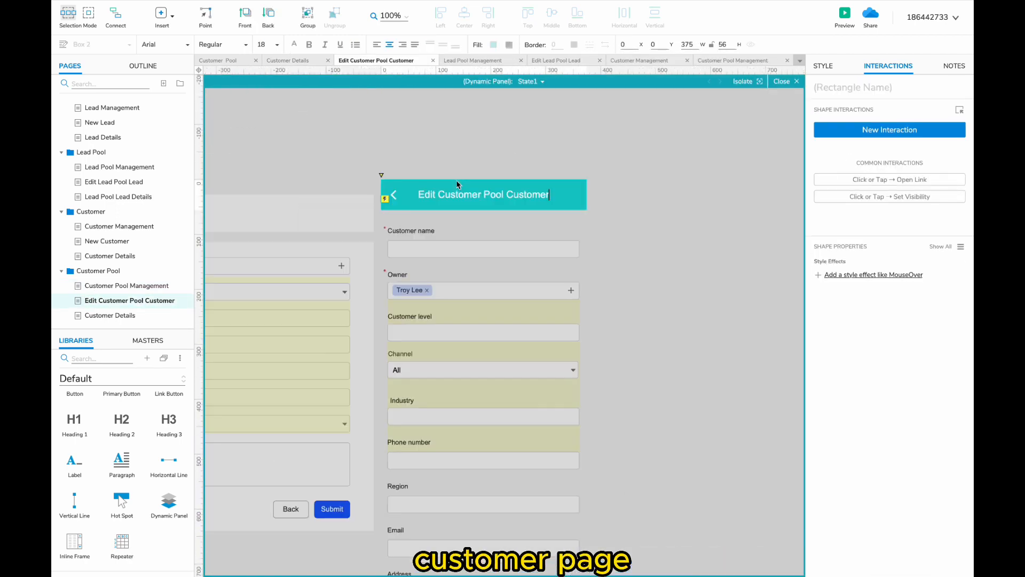
pyautogui.scroll(-2, 457, 185)
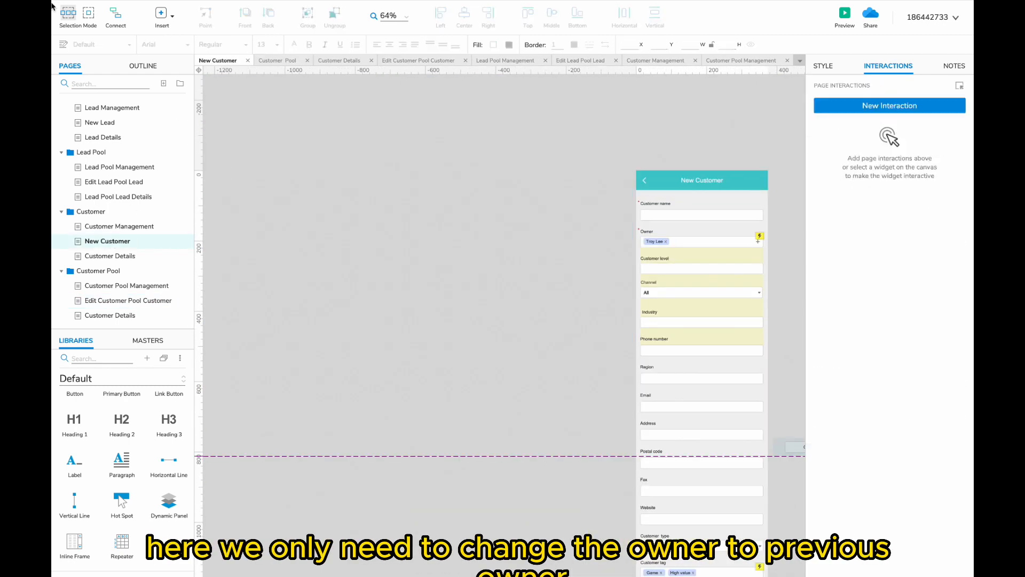
# - Change the Owner label to Previous Owner and left-align it with its field
pyautogui.click(129, 300)
pyautogui.scroll(3, 447, 286)
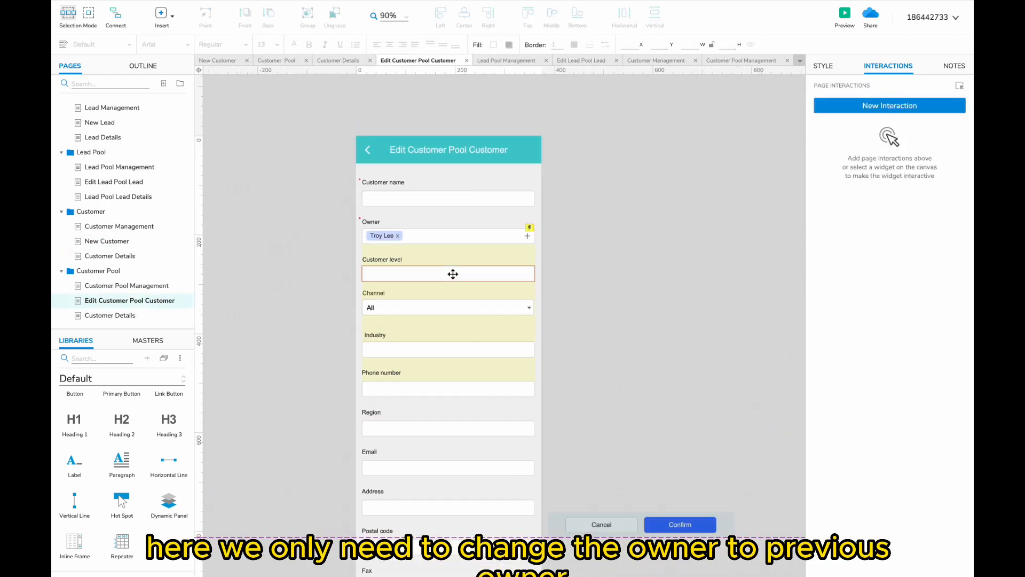
pyautogui.click(371, 222)
pyautogui.scroll(2, 373, 223)
pyautogui.write('Previo')
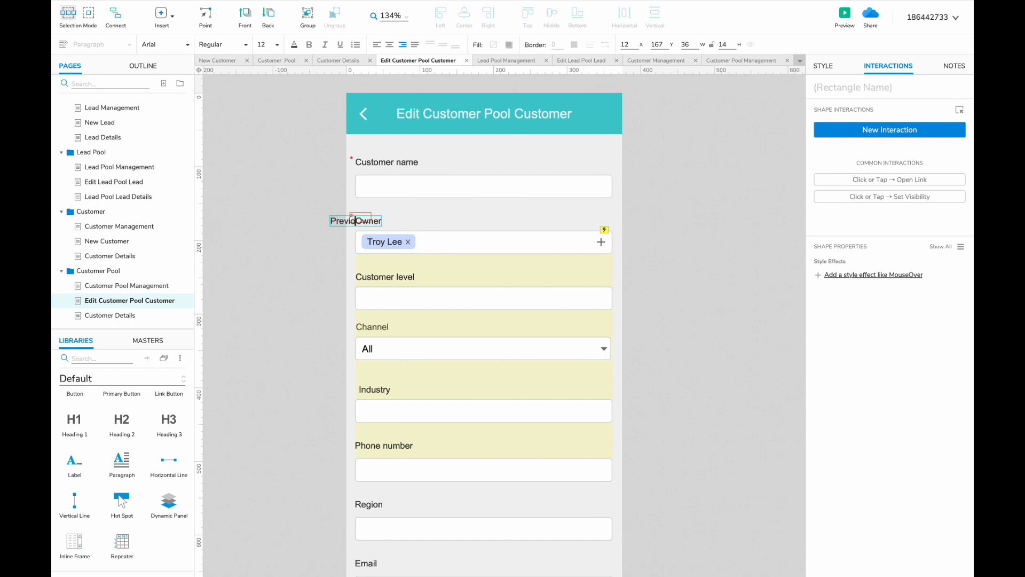
pyautogui.write('us')
pyautogui.click(375, 233)
pyautogui.moveTo(356, 223); pyautogui.dragTo(393, 224)
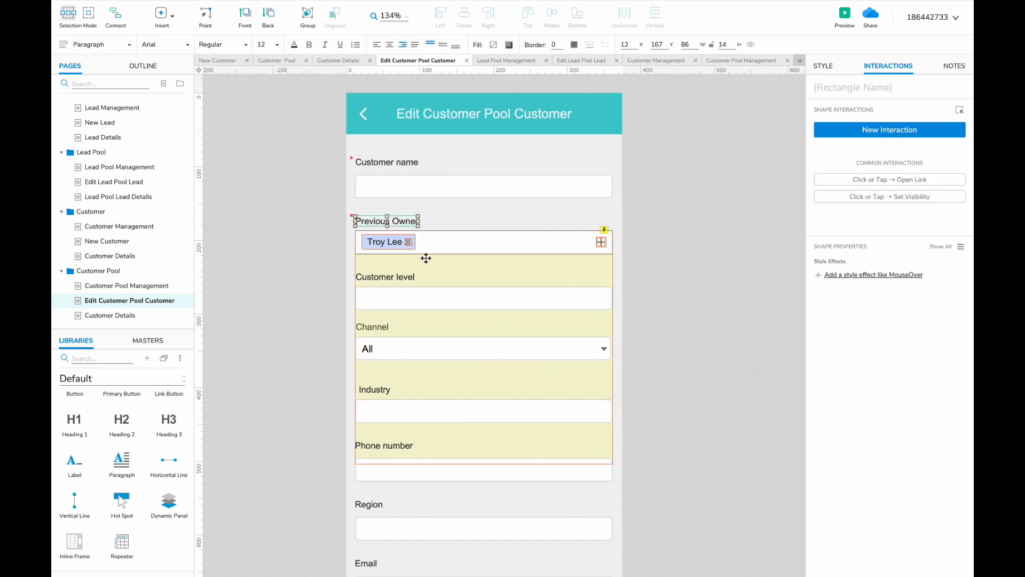
pyautogui.scroll(-3, 425, 258)
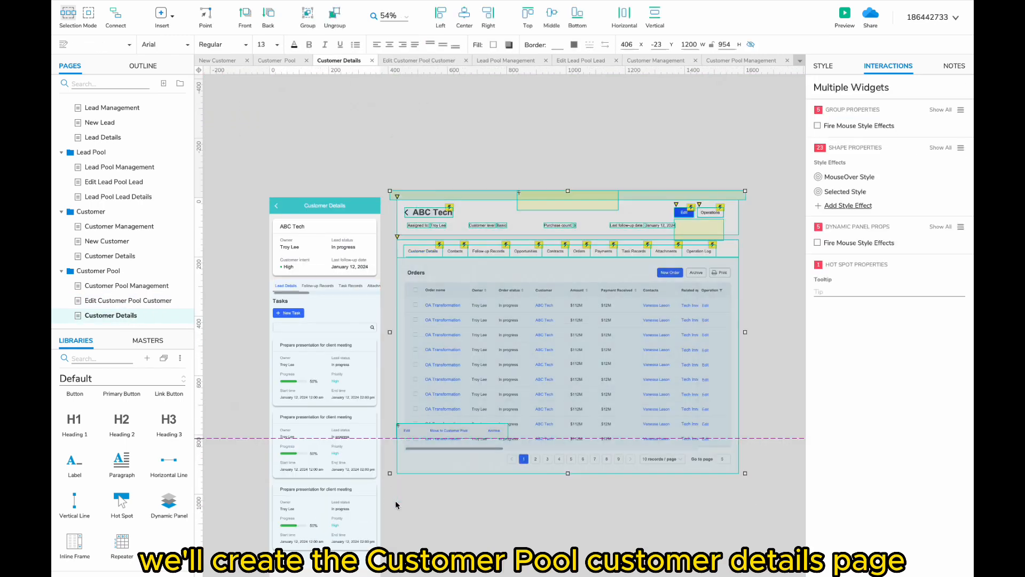
# - Delete the desktop layout widgets and rename the page to Customer Pool Customer Details
pyautogui.press('Delete')
pyautogui.click(131, 256)
pyautogui.click(112, 317)
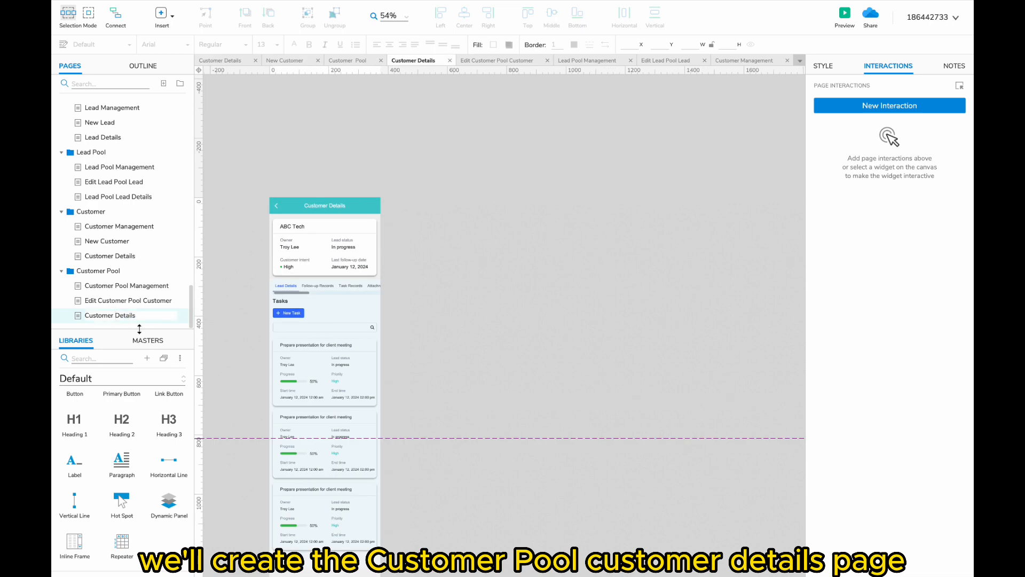
pyautogui.write('Pool Customer')
pyautogui.press('Return')
pyautogui.scroll(2, 275, 257)
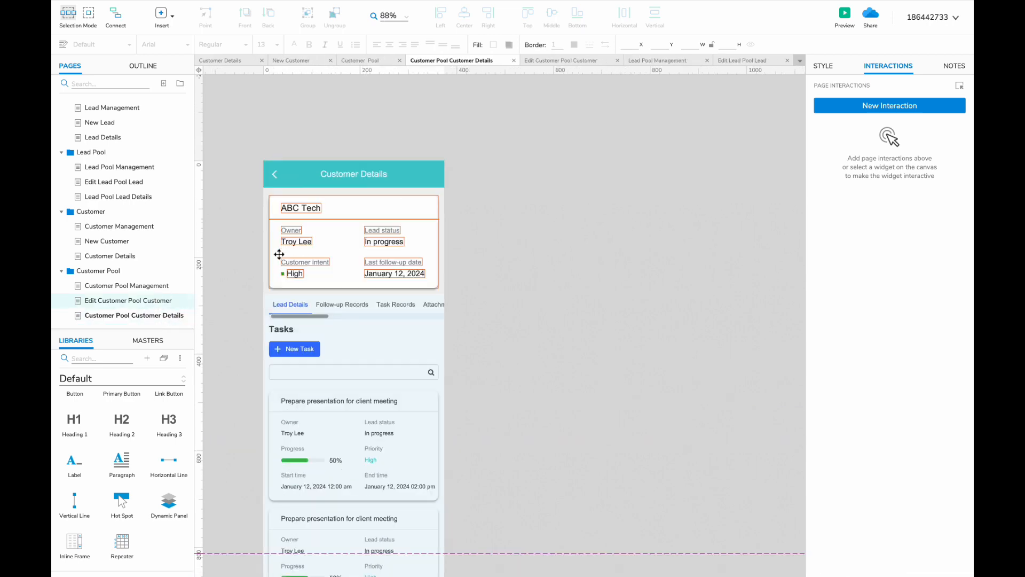
pyautogui.click(372, 173)
pyautogui.hscroll(-2, 427, 243)
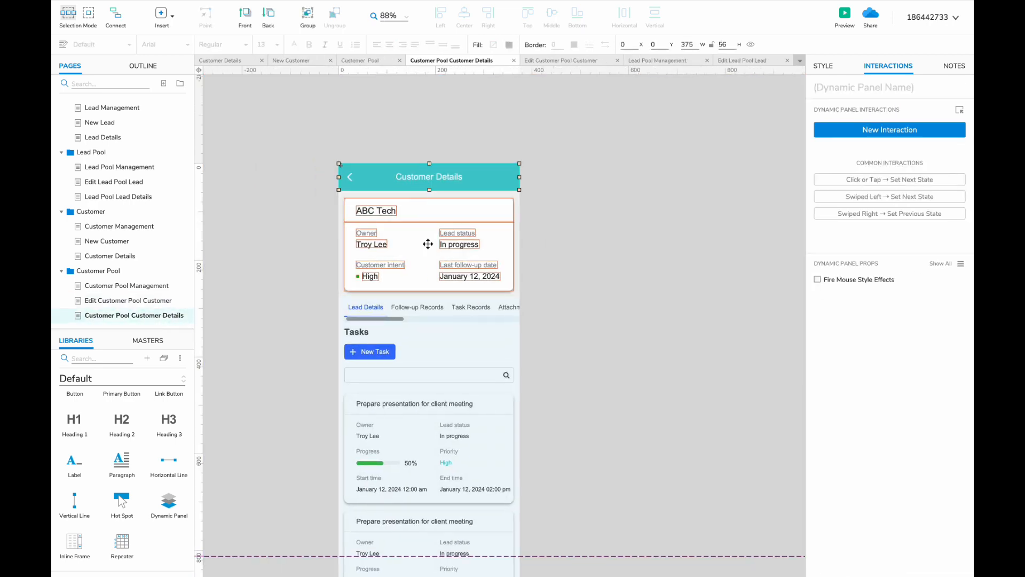
pyautogui.scroll(3, 184, 258)
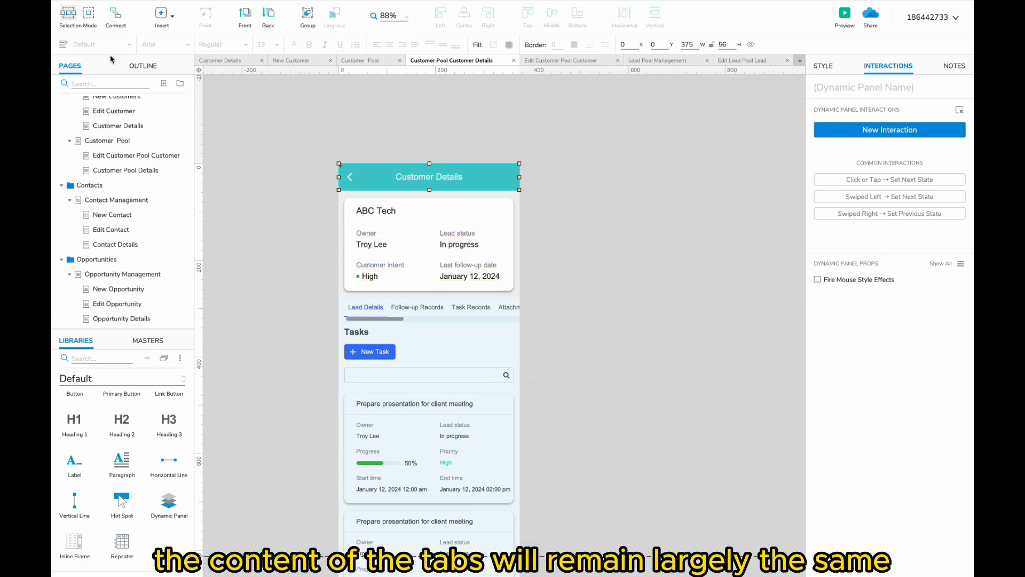
# - Copy the customer info panel from Customer Pool Details and paste it beside the mobile page
pyautogui.click(110, 83)
pyautogui.write('cu')
pyautogui.click(128, 197)
pyautogui.scroll(-3, 339, 222)
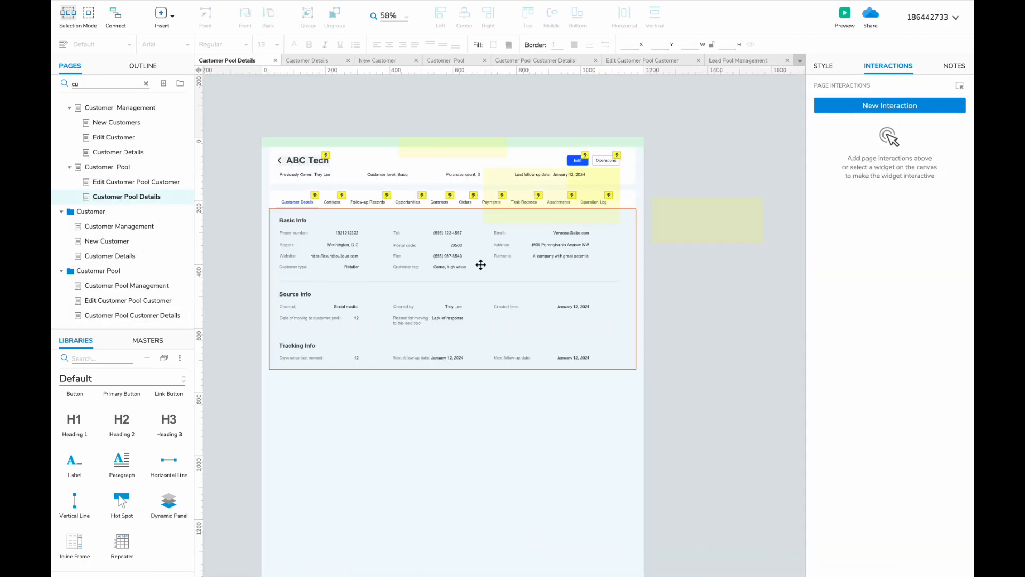
pyautogui.scroll(2, 480, 265)
pyautogui.moveTo(654, 418); pyautogui.dragTo(250, 303)
pyautogui.click(128, 315)
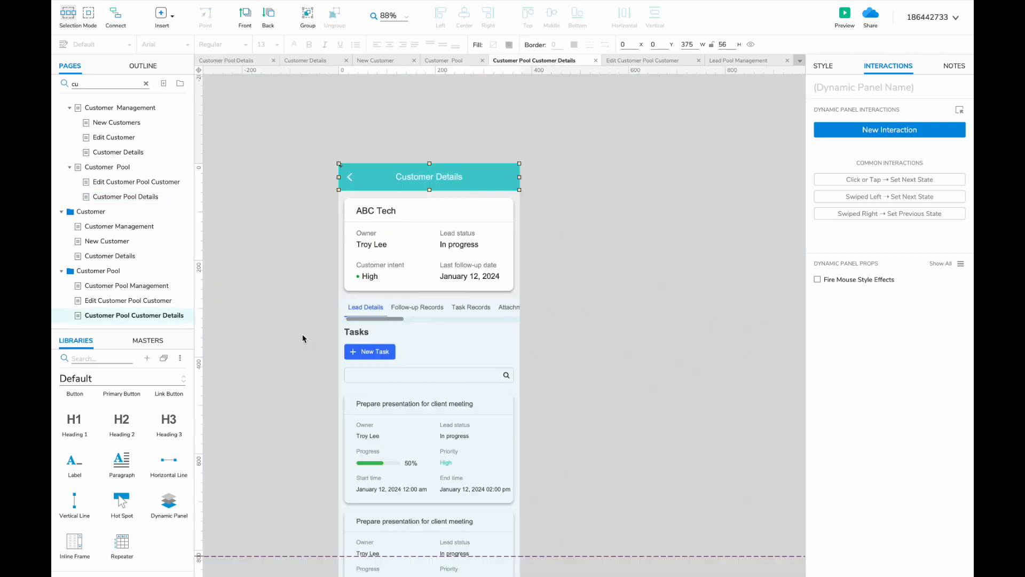
pyautogui.click(293, 342)
pyautogui.scroll(-2, 293, 342)
pyautogui.hotkey('ctrl', 'v')
pyautogui.moveTo(502, 267); pyautogui.dragTo(466, 226)
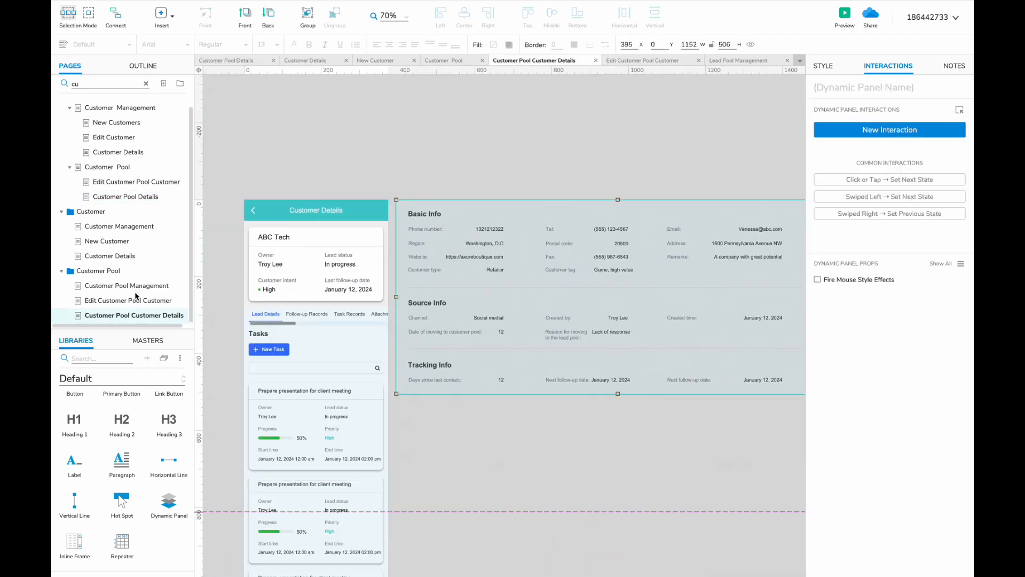
# - Position the ABC Tech summary card, nudging it up one pixel
pyautogui.click(127, 285)
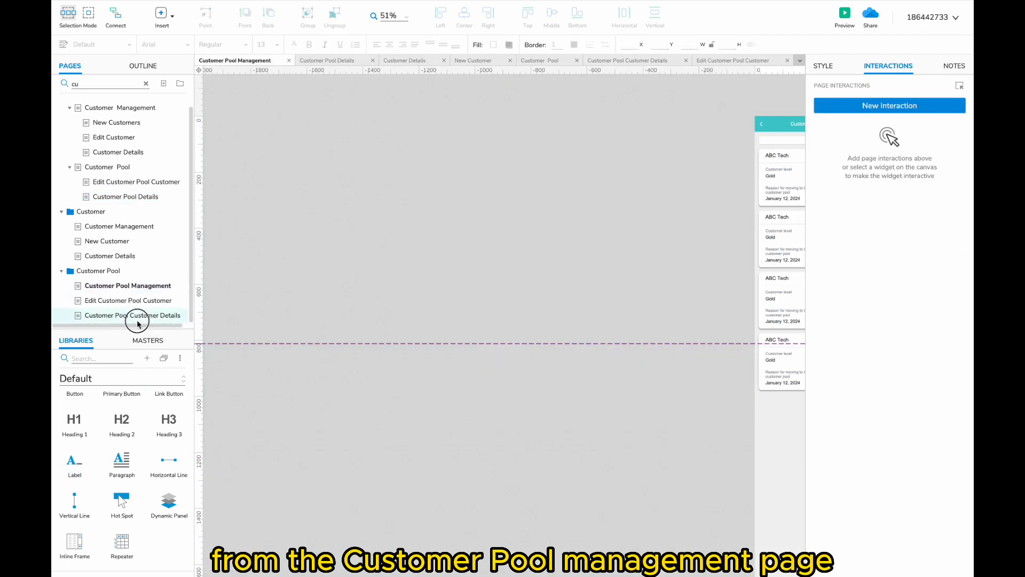
pyautogui.click(138, 320)
pyautogui.click(332, 265)
pyautogui.scroll(4, 332, 266)
pyautogui.moveTo(364, 265); pyautogui.dragTo(363, 266)
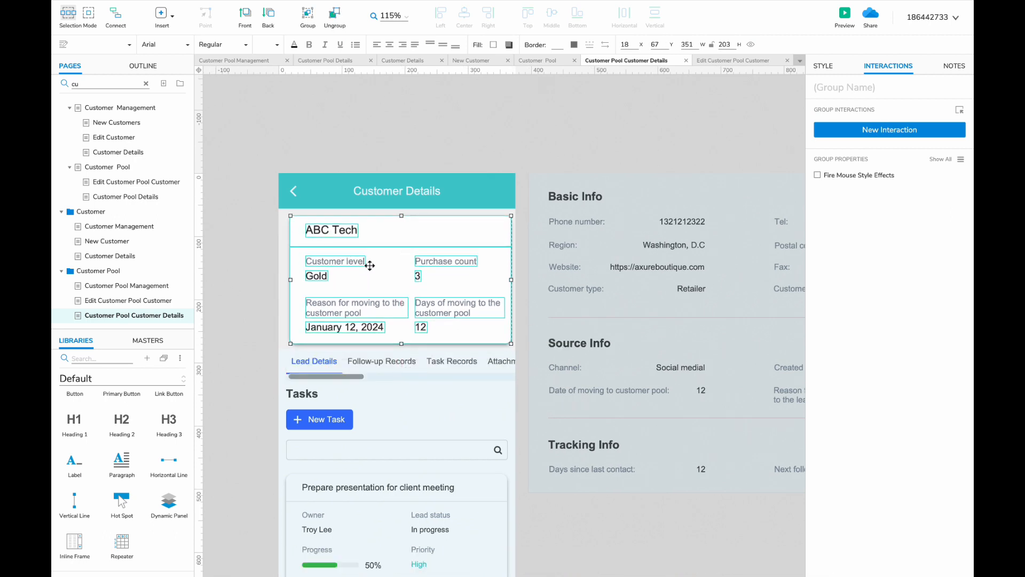
pyautogui.press('Up')
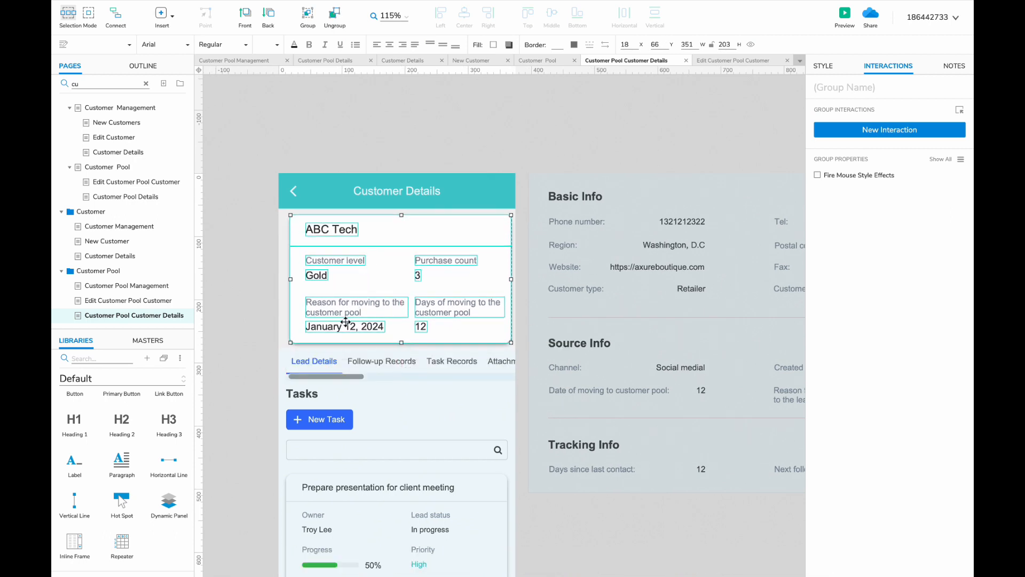
# - Rename the first tab to Customer Details and shift the other tabs right to fit
pyautogui.doubleClick(299, 359)
pyautogui.write('ustomer')
pyautogui.click(373, 361)
pyautogui.moveTo(658, 375); pyautogui.dragTo(382, 361)
pyautogui.keyDown('shift'); pyautogui.click(301, 362); pyautogui.keyUp('shift')
pyautogui.moveTo(301, 361); pyautogui.dragTo(311, 361)
pyautogui.click(517, 441)
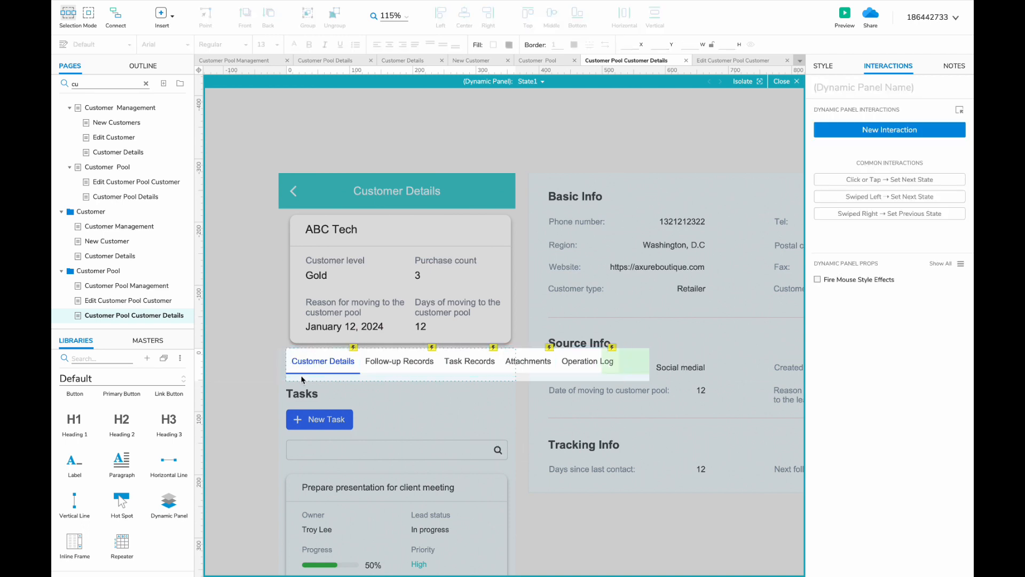
# - On the Customer Details page, change the Lead Details tab to Customer Details and shift the four other tabs right
pyautogui.click(133, 256)
pyautogui.doubleClick(362, 270)
pyautogui.moveTo(326, 272); pyautogui.dragTo(296, 248)
pyautogui.write('Customer')
pyautogui.click(318, 272)
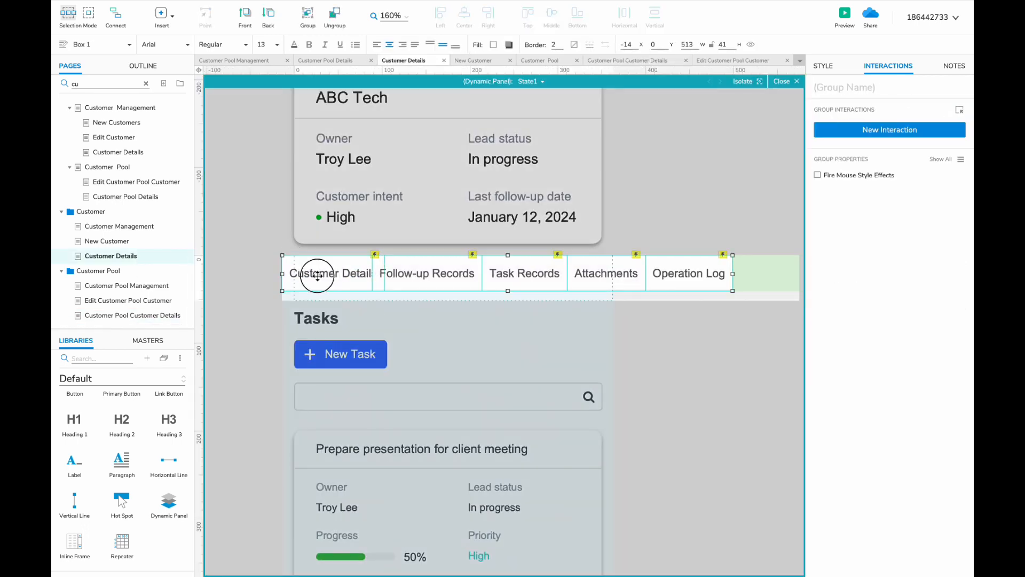
pyautogui.click(317, 273)
pyautogui.scroll(-3, 317, 273)
pyautogui.moveTo(649, 320); pyautogui.dragTo(393, 274)
pyautogui.moveTo(393, 274); pyautogui.dragTo(404, 274)
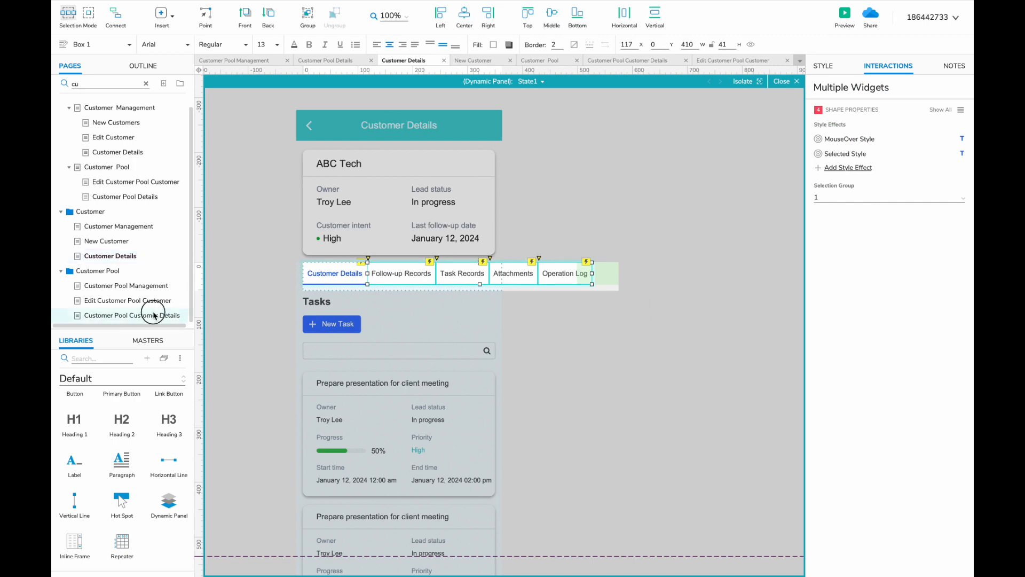
# - Open the Content panel on Customer Pool Customer Details, then switch to the Customer Details page
pyautogui.click(176, 315)
pyautogui.scroll(2, 413, 376)
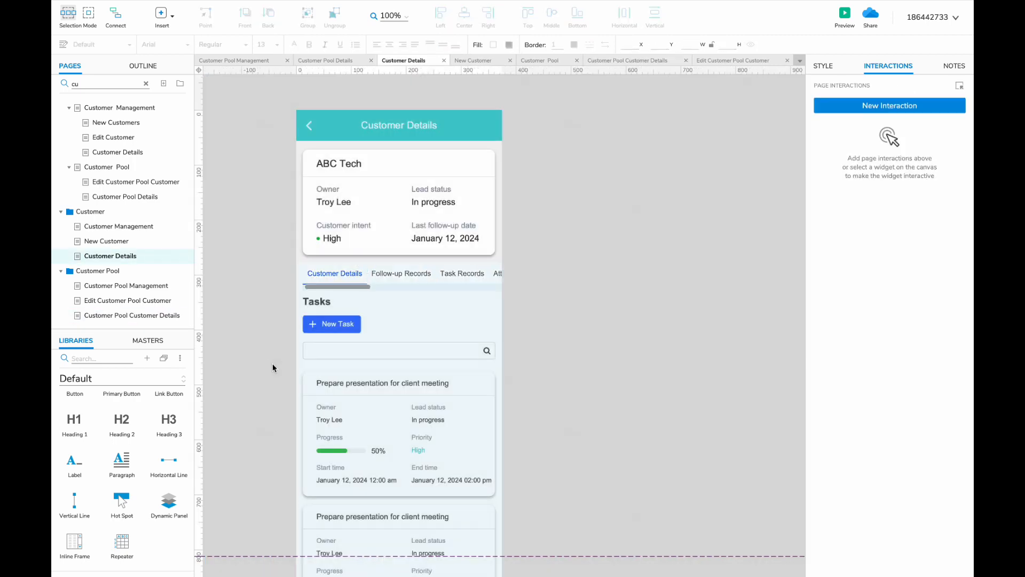
pyautogui.doubleClick(373, 299)
pyautogui.click(518, 81)
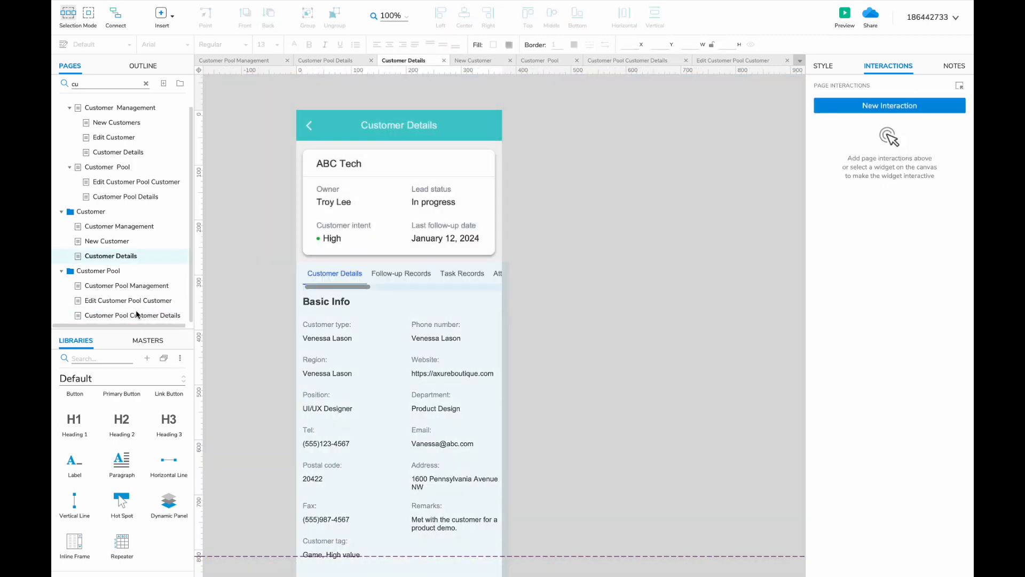
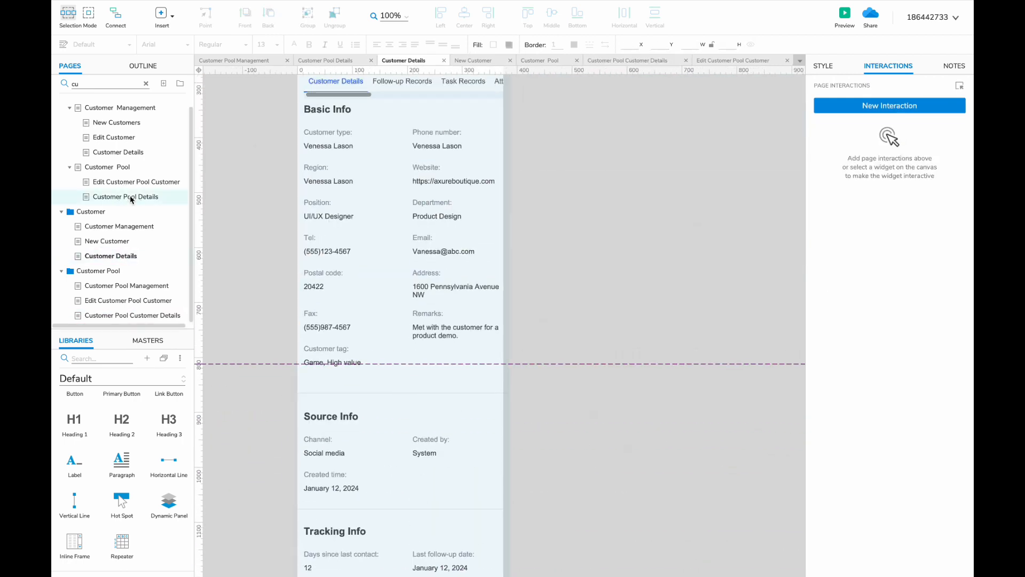
# - Copy the bottom action bar from another details page and paste it onto Customer Details
pyautogui.click(130, 197)
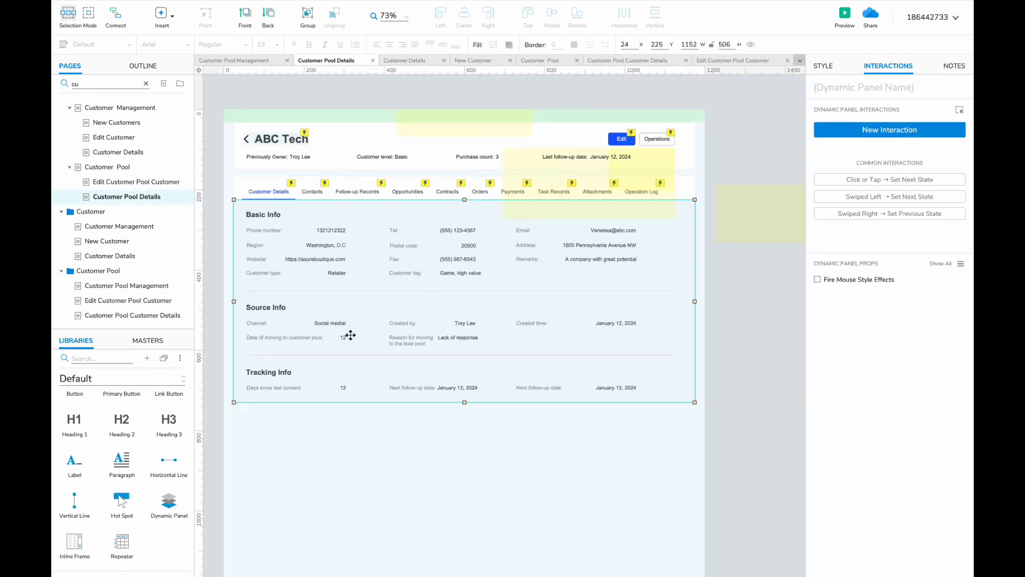
pyautogui.click(145, 83)
pyautogui.click(132, 258)
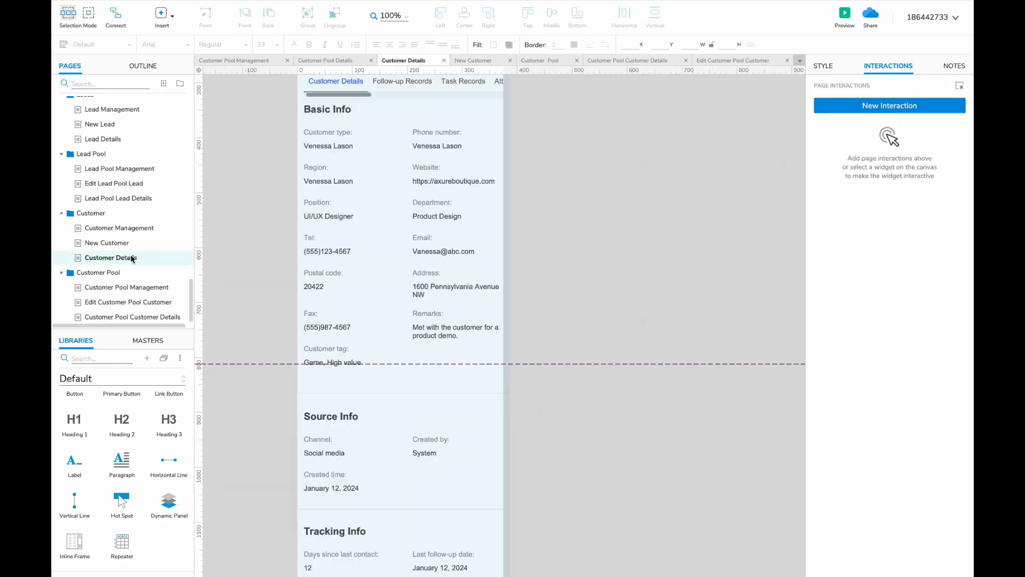
pyautogui.click(150, 202)
pyautogui.click(428, 361)
pyautogui.hotkey('ctrl', 'c')
pyautogui.click(146, 258)
pyautogui.hotkey('ctrl', 'v')
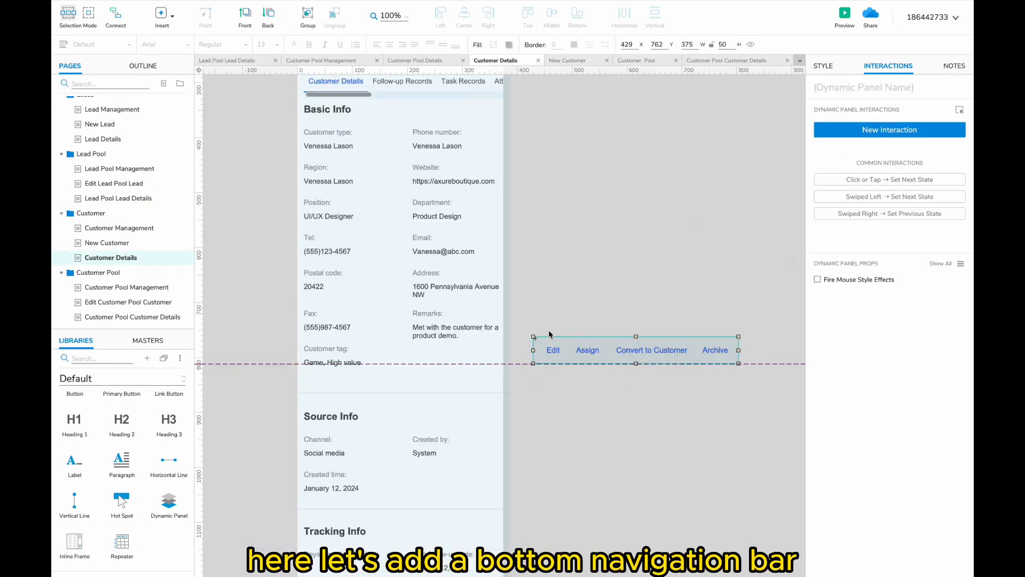
# - Relabel the Customer Details action bar to Move to Customer Pool, removing the Assign label
pyautogui.doubleClick(587, 350)
pyautogui.press('Delete')
pyautogui.moveTo(629, 351)
pyautogui.mouseDown()
pyautogui.moveTo(607, 351)
pyautogui.moveTo(617, 349)
pyautogui.mouseUp()
pyautogui.write('Pool')
pyautogui.press('Escape')
# - Paste the action bar onto Customer Pool Customer Details and label it Assign and Claim
pyautogui.doubleClick(543, 305)
pyautogui.press('super+c')
pyautogui.click(134, 316)
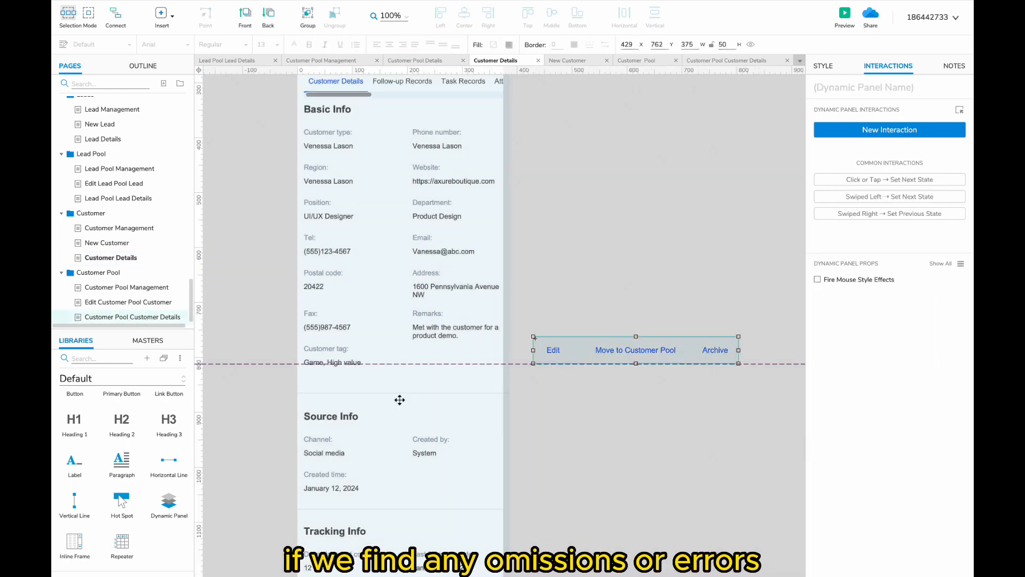
pyautogui.press('super+v')
pyautogui.scroll(3, 458, 419)
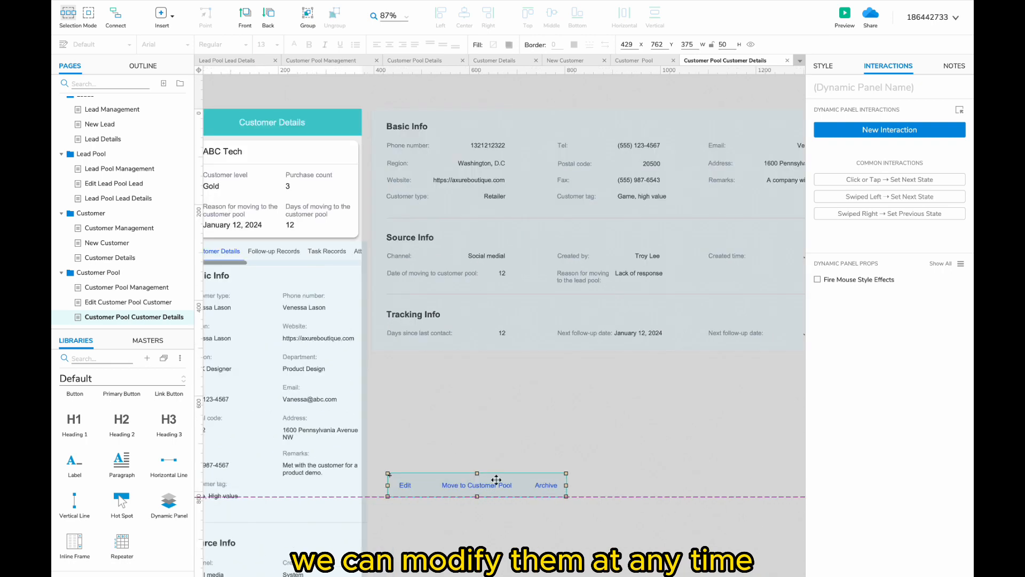
pyautogui.doubleClick(496, 481)
pyautogui.click(461, 447)
pyautogui.write('Assign')
pyautogui.press('Escape')
pyautogui.moveTo(452, 447); pyautogui.dragTo(461, 448)
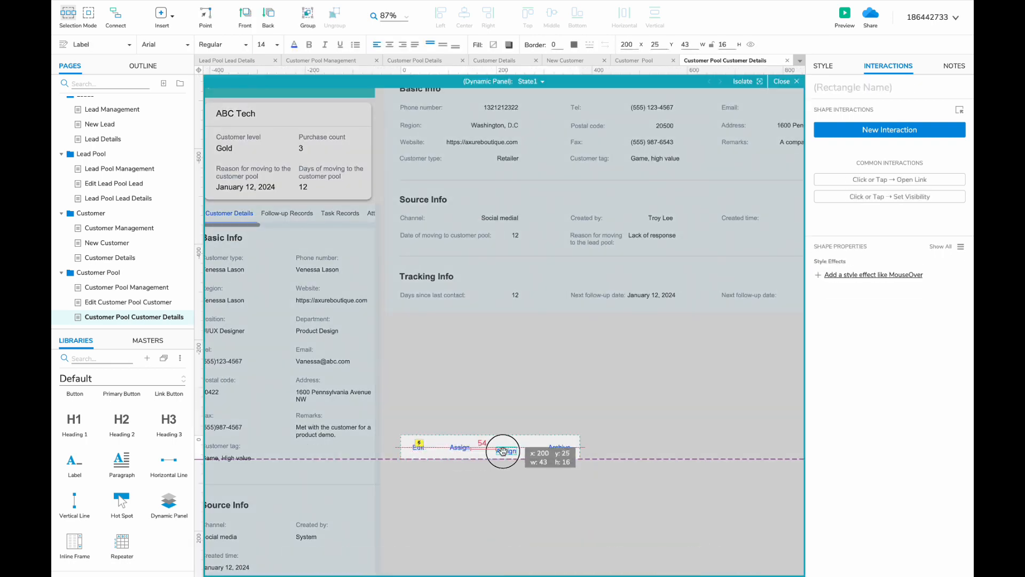
pyautogui.click(527, 525)
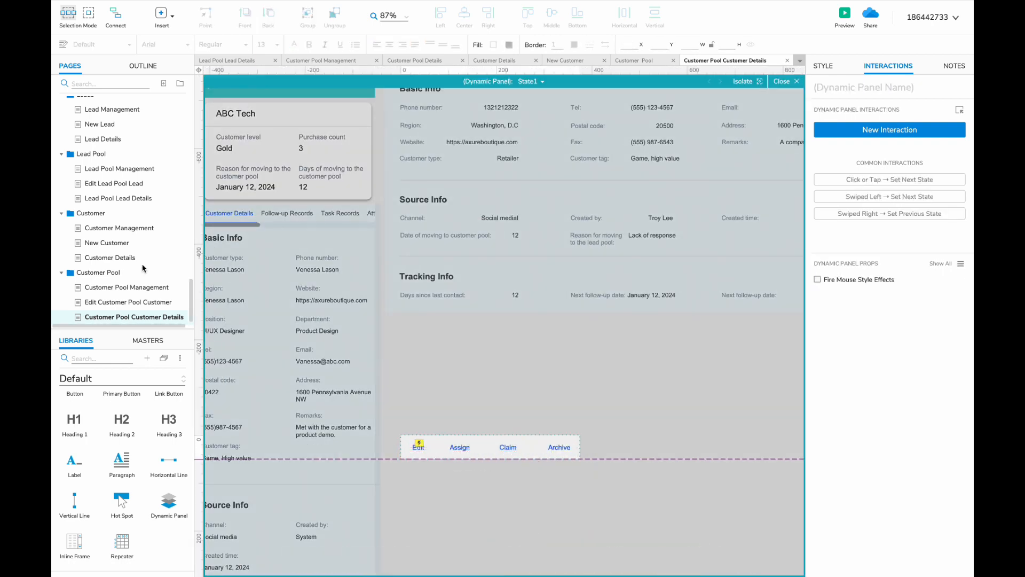
# - Adjust the conversion label text on the Lead Pool Lead Details page
pyautogui.click(151, 198)
pyautogui.doubleClick(435, 366)
pyautogui.write('Claim')
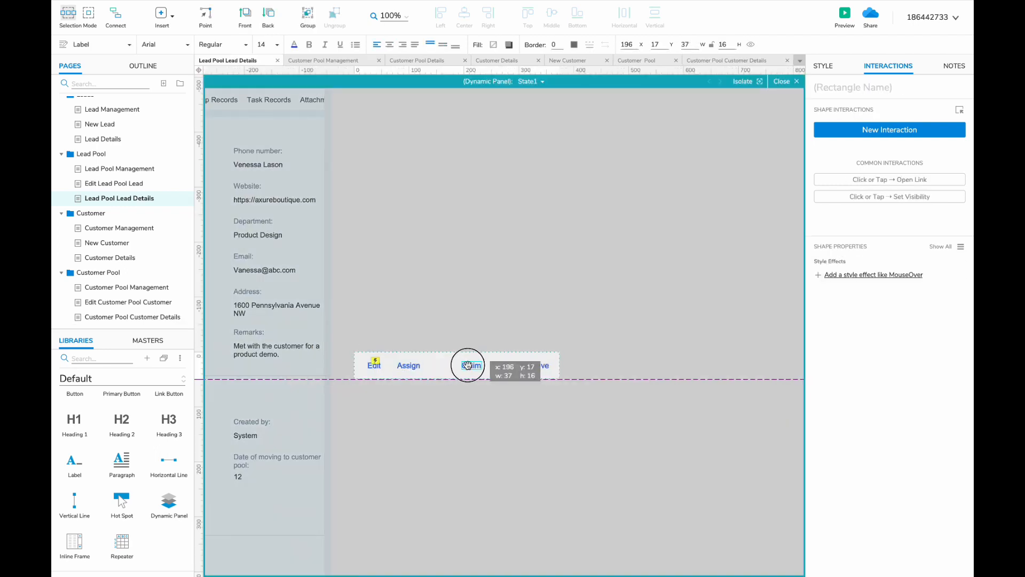
pyautogui.click(151, 316)
pyautogui.press('Escape')
pyautogui.hscroll(-3, 443, 347)
pyautogui.scroll(2, 448, 325)
# - In Basic Info on Customer Pool Customer Details, duplicate the Customer tag field group
pyautogui.doubleClick(368, 332)
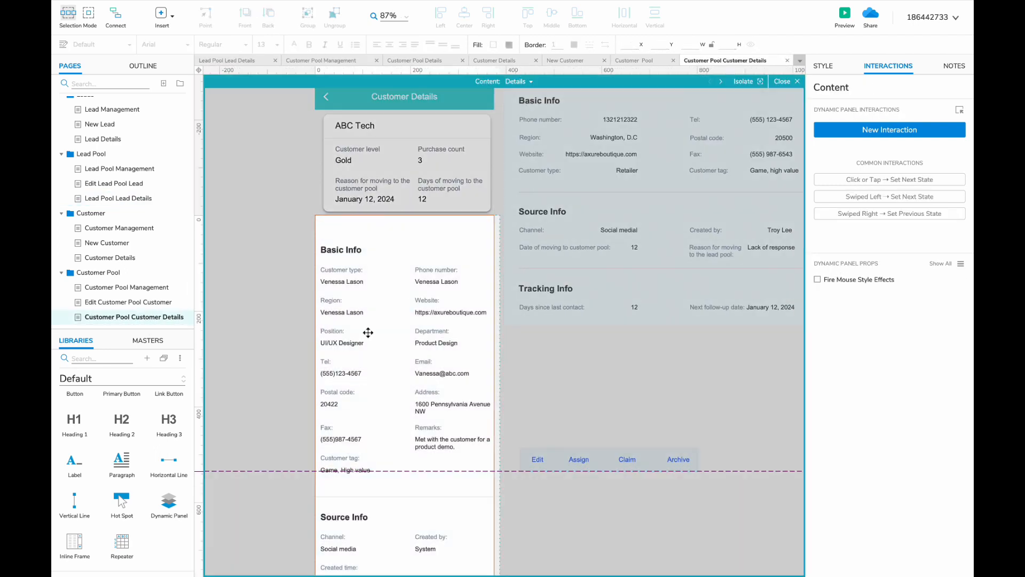
pyautogui.click(374, 334)
pyautogui.scroll(-2, 403, 344)
pyautogui.click(335, 354)
pyautogui.moveTo(422, 353); pyautogui.dragTo(422, 353)
pyautogui.click(439, 370)
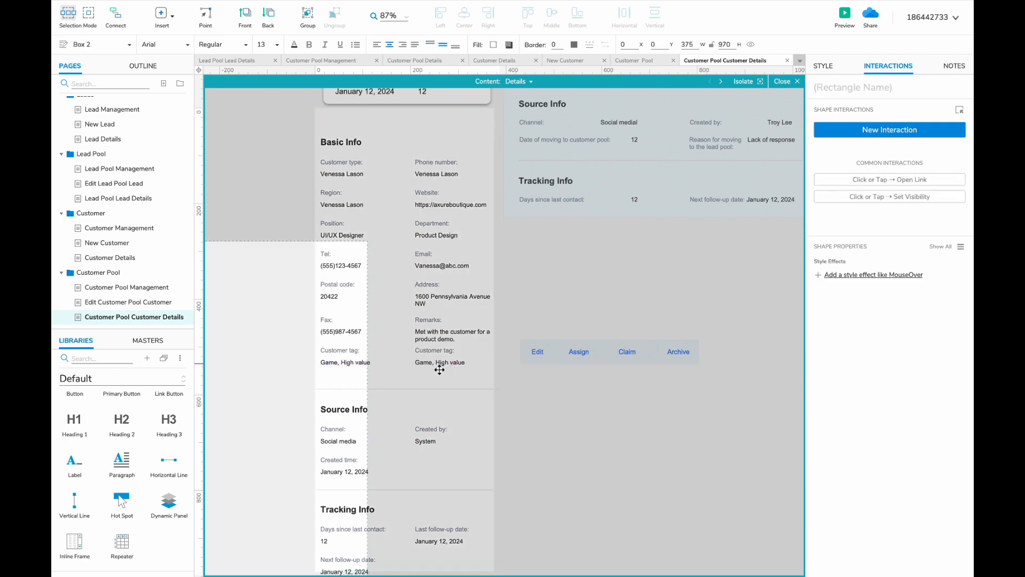
pyautogui.scroll(1, 439, 370)
# - Relabel the copied field 'Previous owner:', enter the owner's name as its value, and position it
pyautogui.doubleClick(426, 349)
pyautogui.press('BackSpace')
pyautogui.write('P')
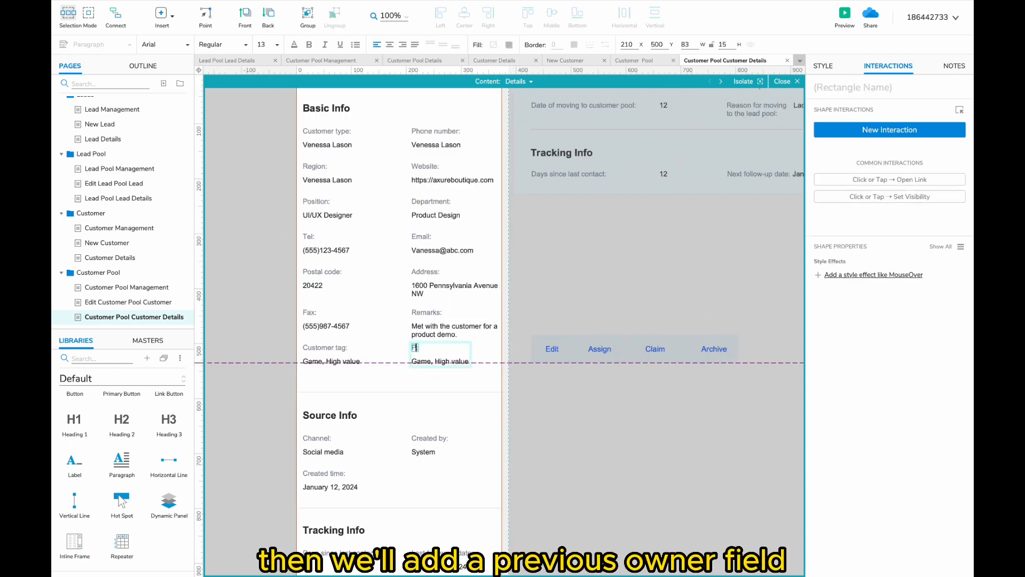
pyautogui.write('revious owner:')
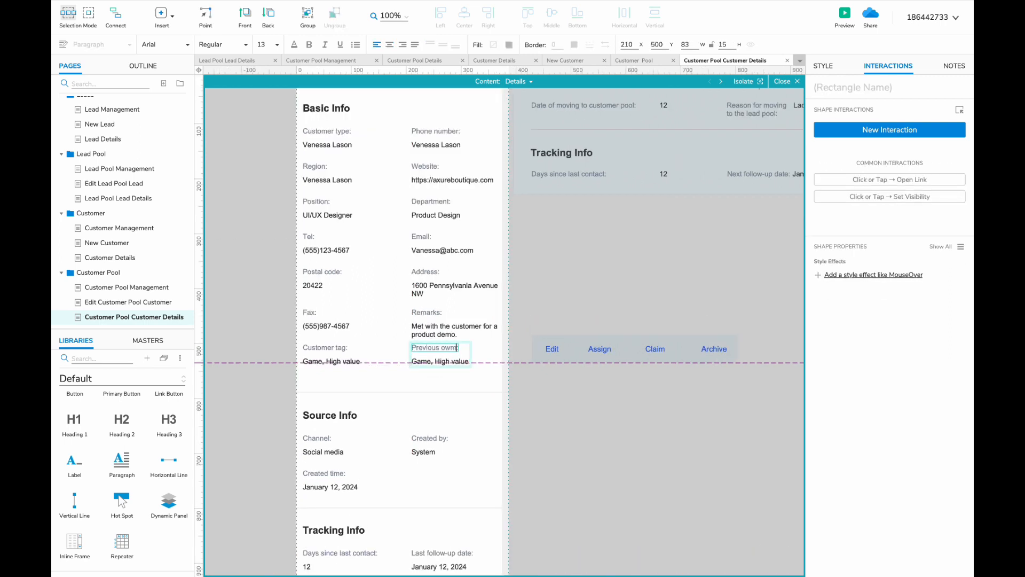
pyautogui.press('Tab')
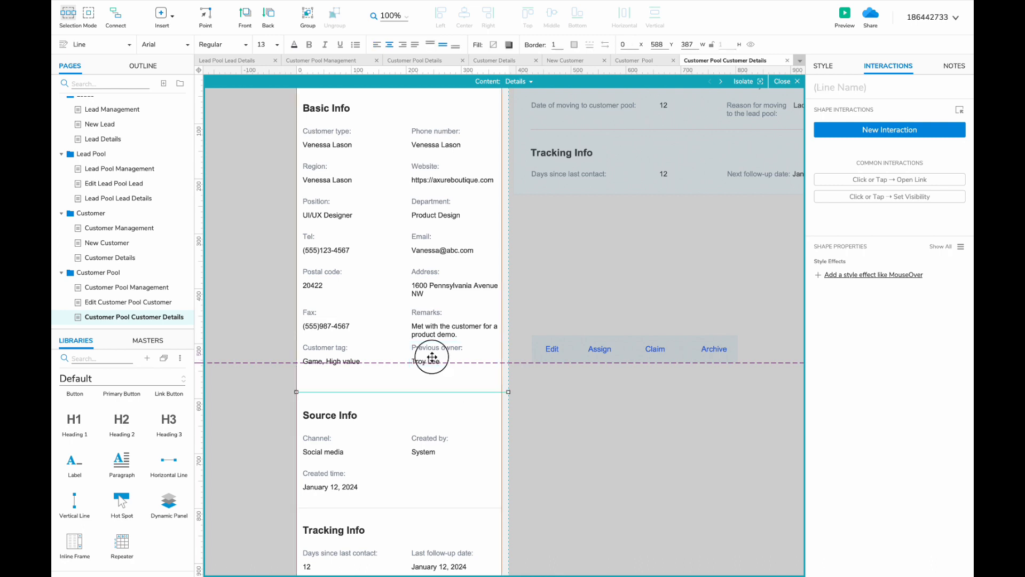
pyautogui.moveTo(433, 357); pyautogui.dragTo(434, 348)
# - Paste the Previous owner field under Basic Info on Lead Pool Lead Details and realign Source Info
pyautogui.click(137, 198)
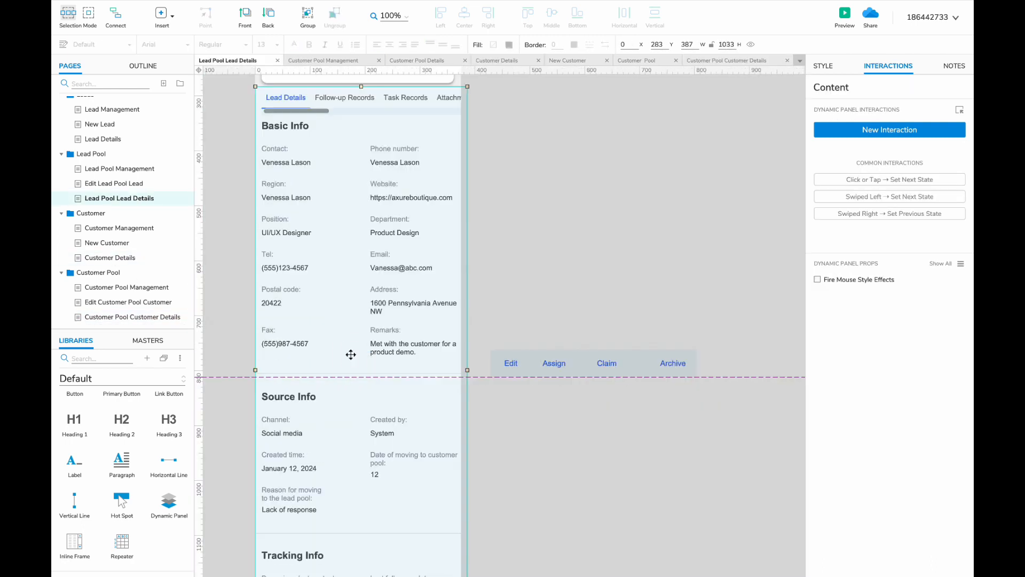
pyautogui.scroll(-3, 259, 319)
pyautogui.moveTo(270, 280); pyautogui.dragTo(271, 280)
pyautogui.scroll(3, 304, 278)
pyautogui.moveTo(281, 319); pyautogui.dragTo(272, 284)
pyautogui.hotkey('ctrl', 'v')
pyautogui.scroll(-3, 304, 278)
pyautogui.moveTo(482, 481); pyautogui.dragTo(269, 206)
pyautogui.moveTo(289, 258); pyautogui.dragTo(286, 227)
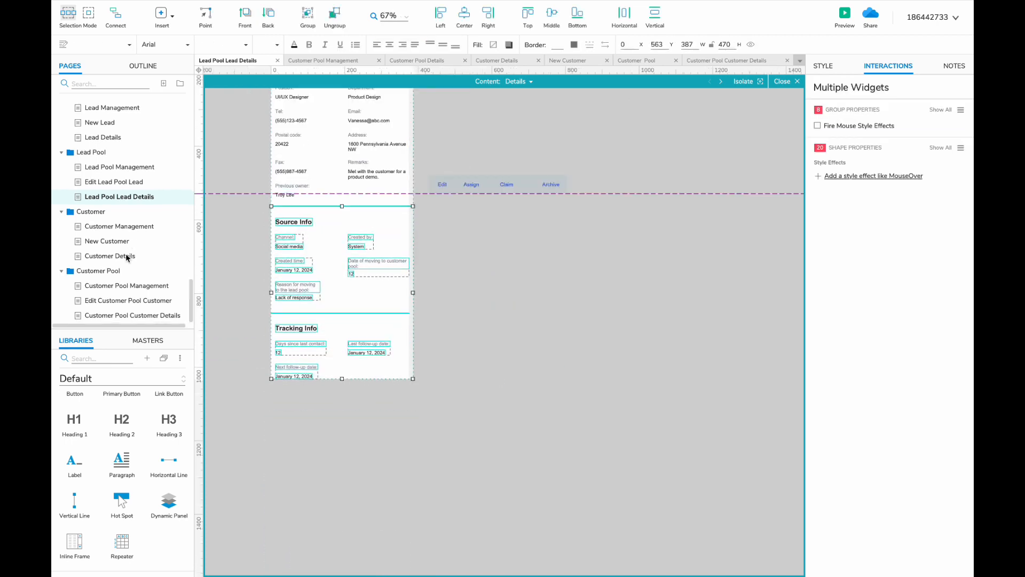
# - Delete the leftover right-hand panel from the Customer Pool Customer Details page
pyautogui.click(134, 316)
pyautogui.hscroll(-2, 494, 204)
pyautogui.click(574, 207)
pyautogui.press('Delete')
pyautogui.hscroll(1, 471, 277)
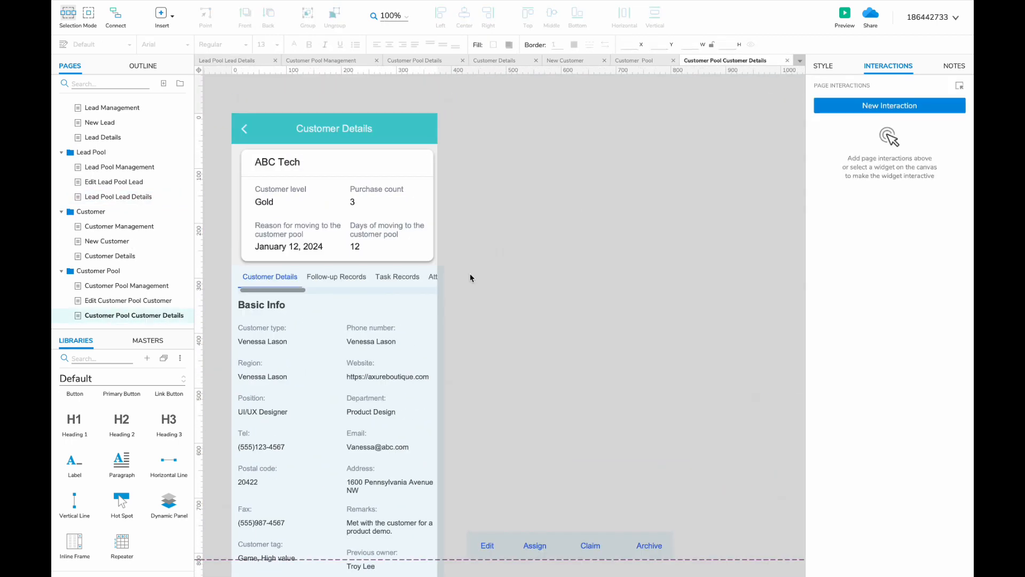
# - Shift the later tabs right and add a Contacts tab that shows the Contacts panel state
pyautogui.doubleClick(422, 283)
pyautogui.doubleClick(345, 279)
pyautogui.click(346, 279)
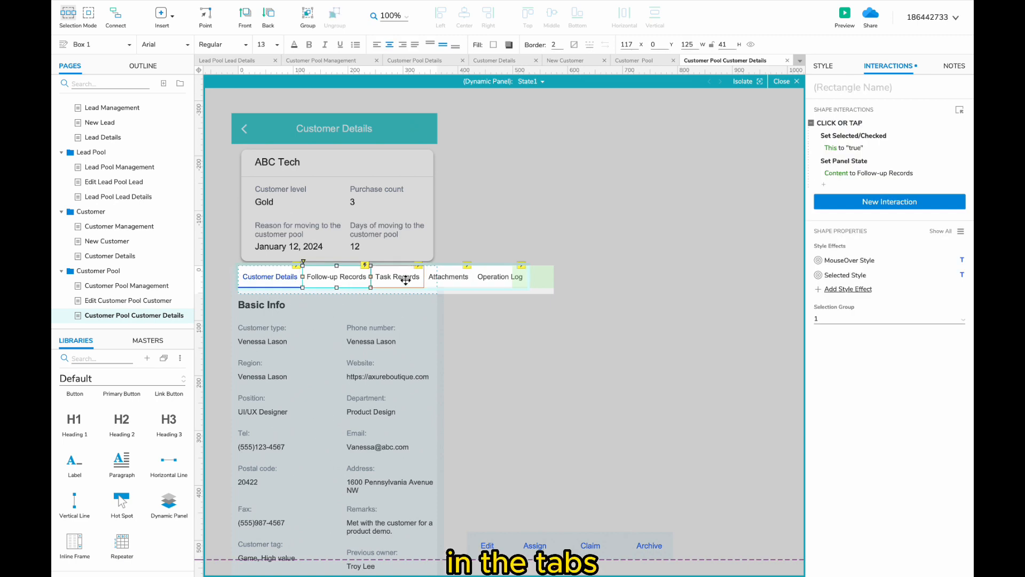
pyautogui.keyDown('shift'); pyautogui.click(405, 278); pyautogui.keyUp('shift')
pyautogui.keyDown('shift'); pyautogui.click(449, 277); pyautogui.keyUp('shift')
pyautogui.keyDown('shift'); pyautogui.click(497, 277); pyautogui.keyUp('shift')
pyautogui.moveTo(334, 277); pyautogui.dragTo(471, 275)
pyautogui.click(471, 274)
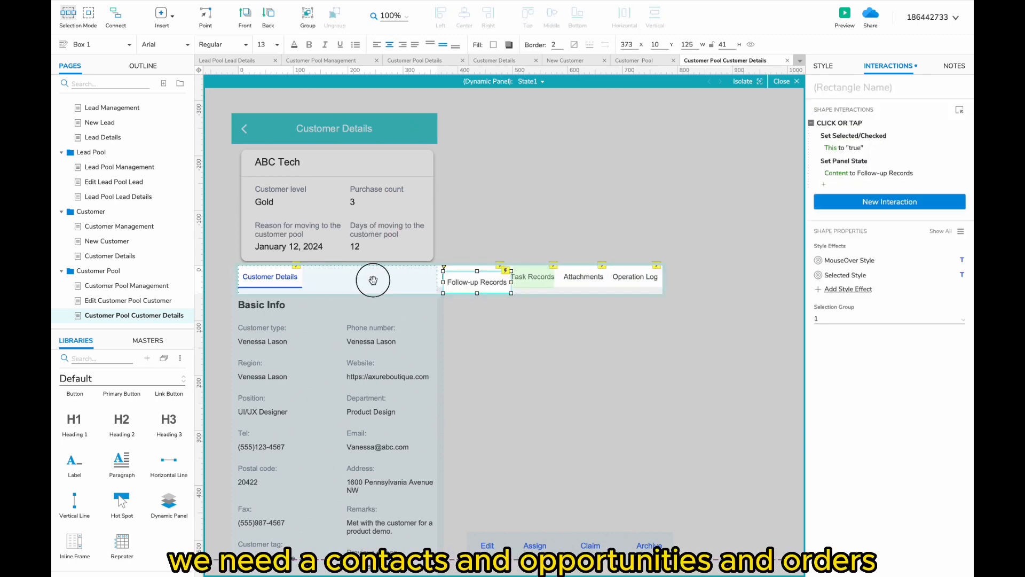
pyautogui.moveTo(323, 271); pyautogui.dragTo(308, 271)
pyautogui.click(857, 173)
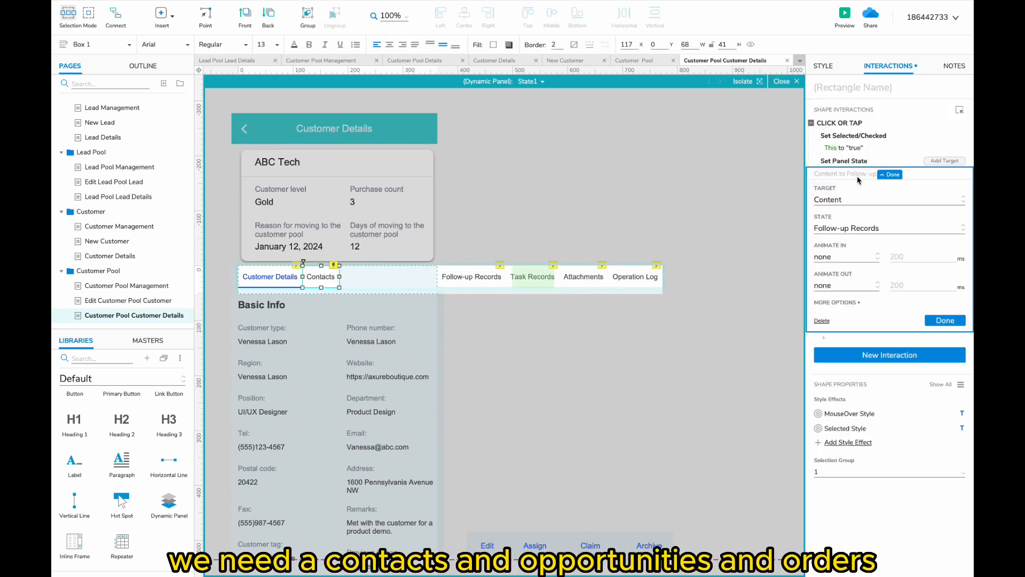
pyautogui.click(854, 228)
pyautogui.click(849, 371)
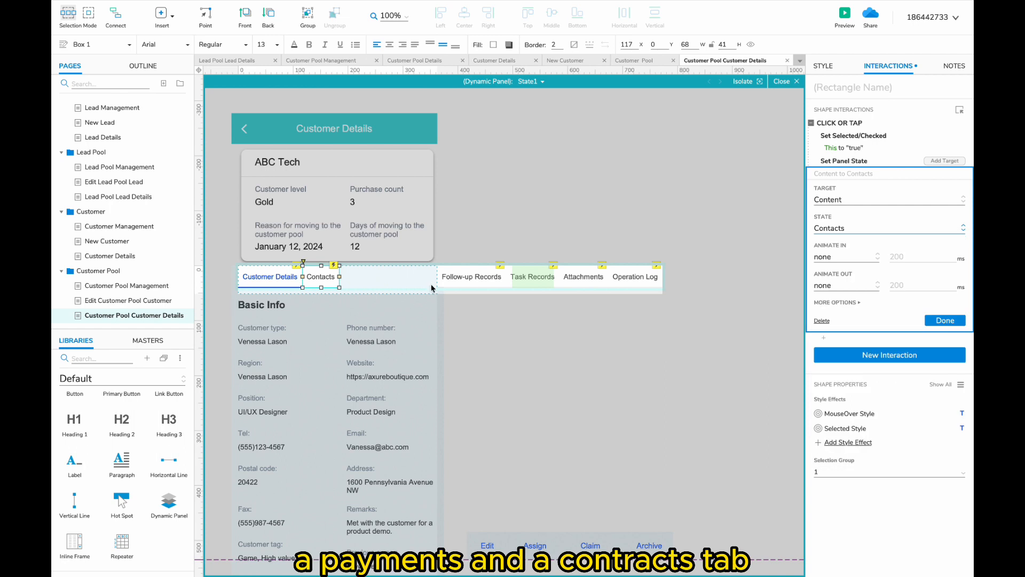
# - Move Follow-up Records and Task Records beside Contacts; link the Opportunities tab to its state
pyautogui.click(478, 277)
pyautogui.keyDown('shift'); pyautogui.click(526, 276); pyautogui.keyUp('shift')
pyautogui.moveTo(465, 276); pyautogui.dragTo(371, 277)
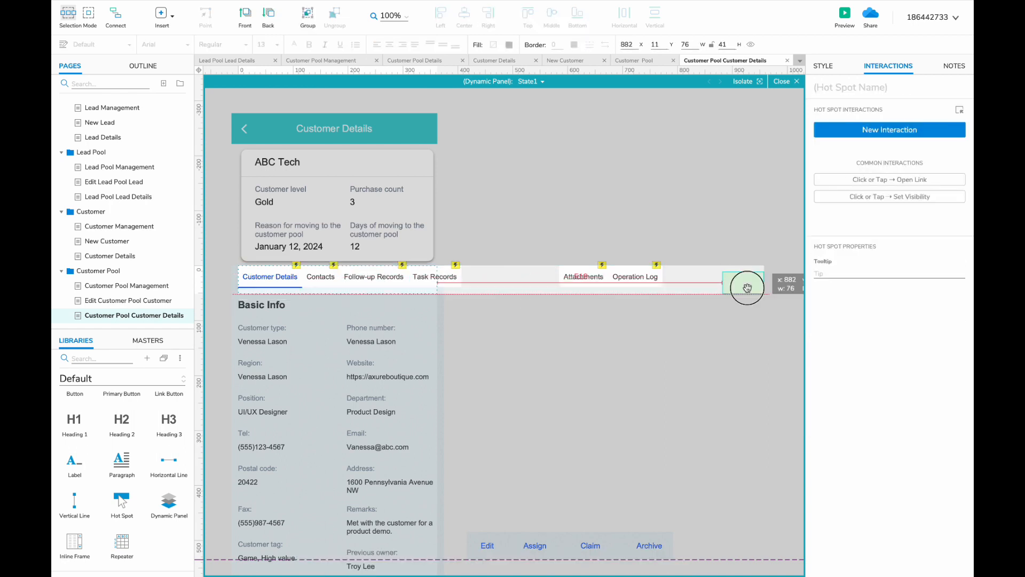
pyautogui.click(448, 281)
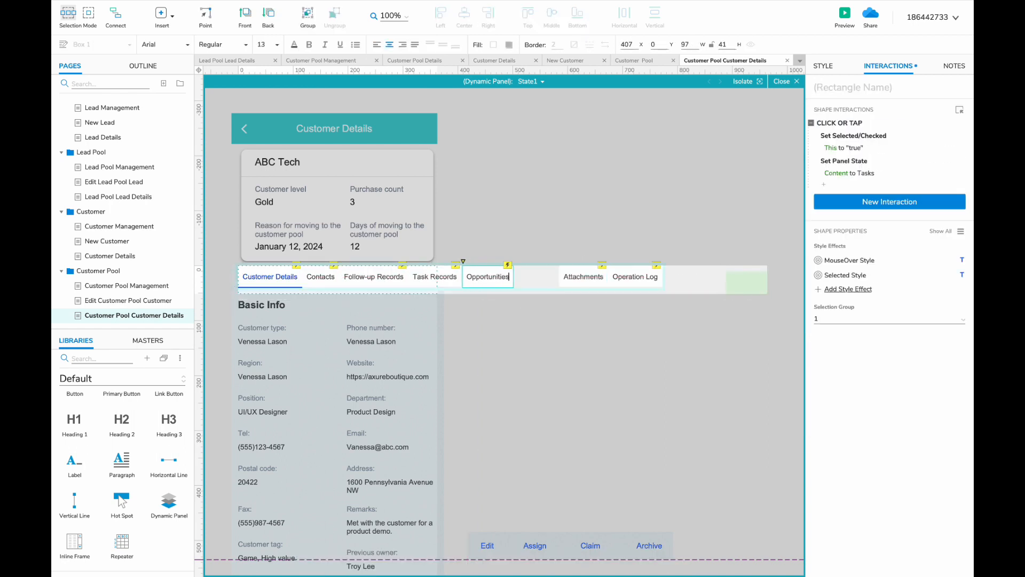
pyautogui.click(849, 173)
pyautogui.click(840, 228)
pyautogui.click(843, 339)
# - Add an Orders tab that switches the Content panel to the Orders state
pyautogui.hscroll(3, 595, 302)
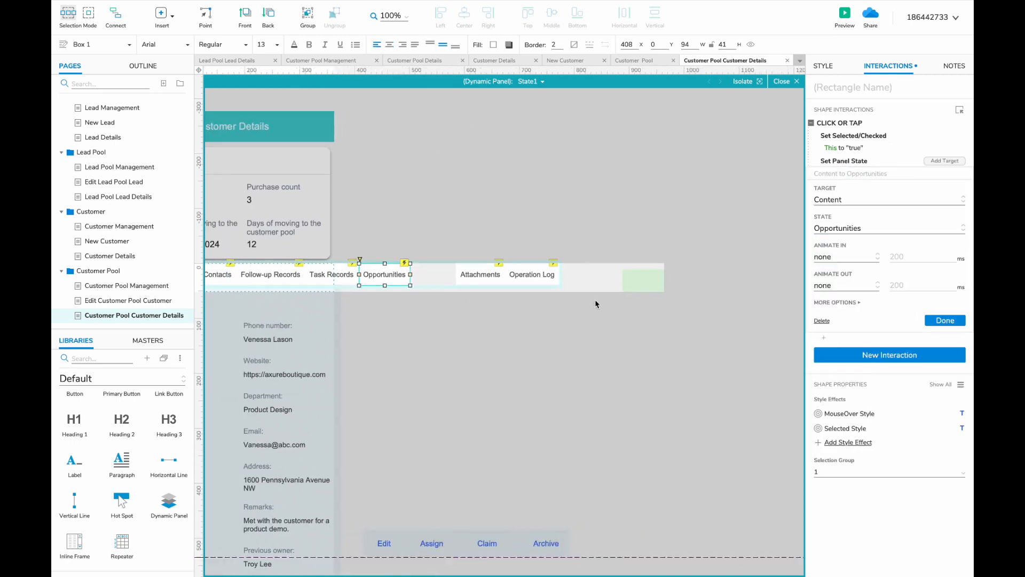
pyautogui.moveTo(664, 342); pyautogui.dragTo(428, 236)
pyautogui.moveTo(481, 277); pyautogui.dragTo(557, 277)
pyautogui.moveTo(383, 268); pyautogui.dragTo(388, 274)
pyautogui.write('rders')
pyautogui.click(860, 173)
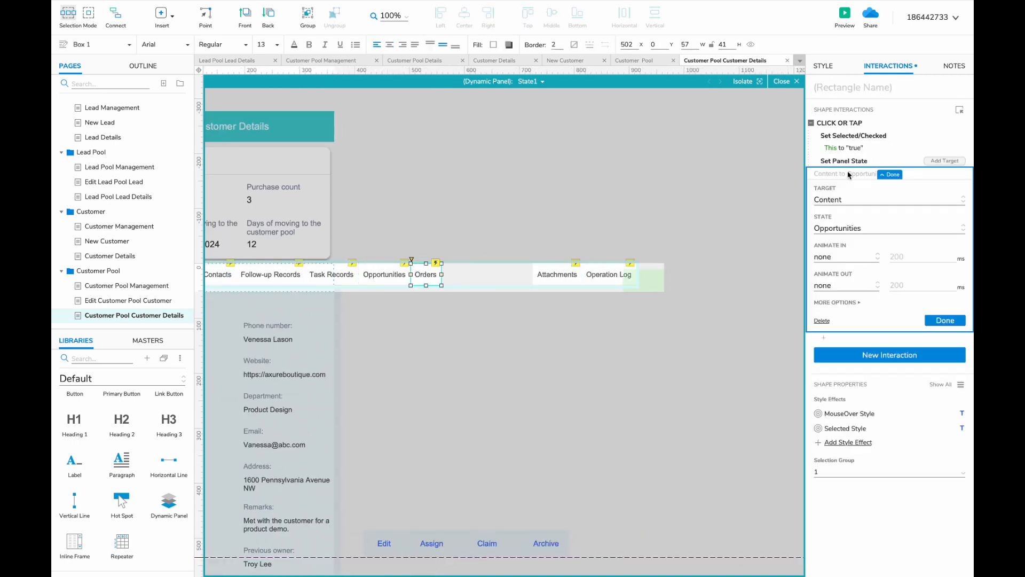
pyautogui.click(870, 227)
pyautogui.click(854, 387)
pyautogui.click(426, 275)
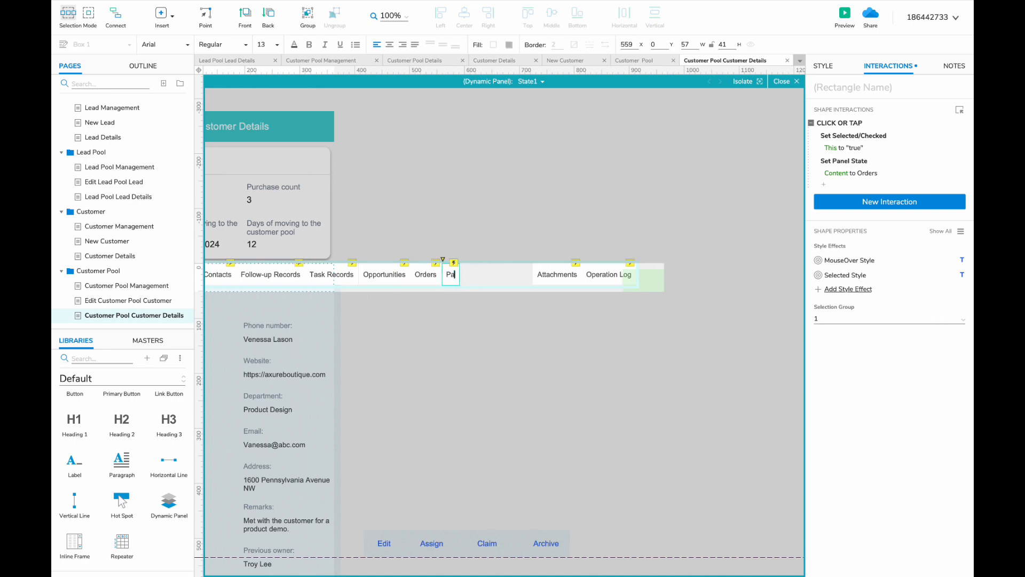
# - Link the Payments tab to the Payments state and duplicate it as a Contracts tab
pyautogui.click(854, 174)
pyautogui.click(839, 228)
pyautogui.click(843, 355)
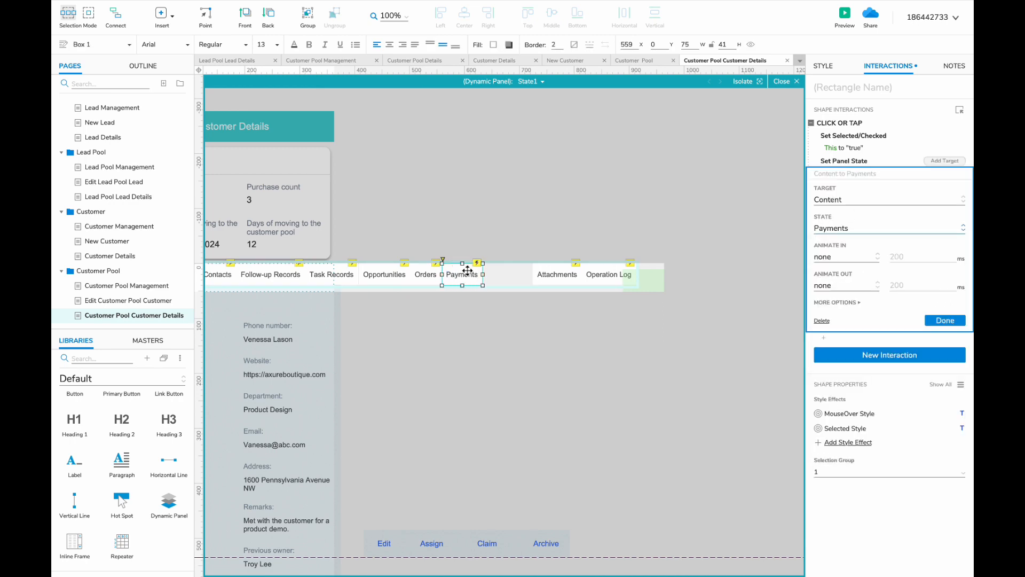
pyautogui.moveTo(467, 270); pyautogui.dragTo(498, 274)
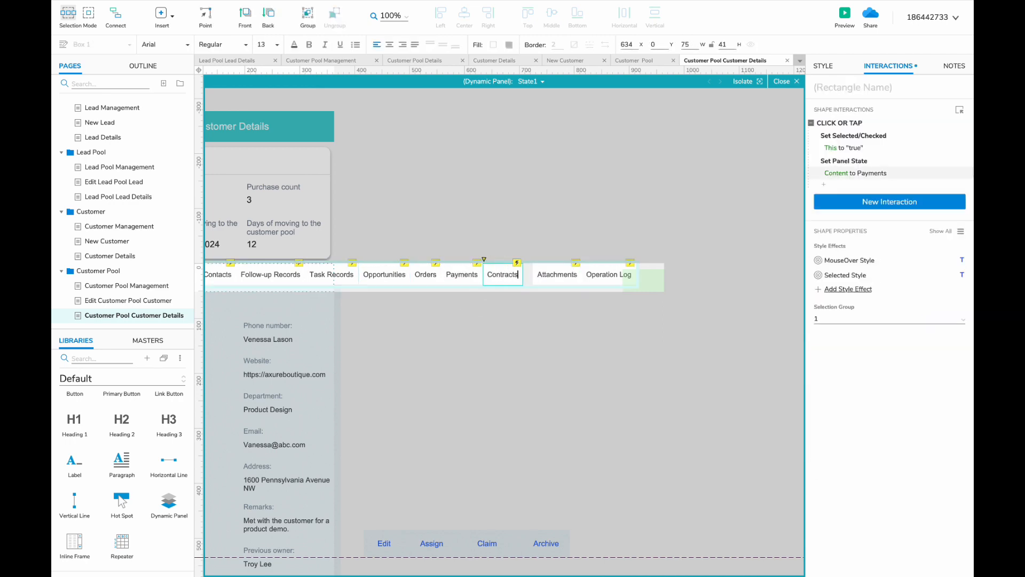
pyautogui.click(854, 173)
pyautogui.click(840, 229)
pyautogui.click(850, 323)
# - Move Attachments and Operation Log left after Contracts and leave tab-strip editing
pyautogui.click(558, 274)
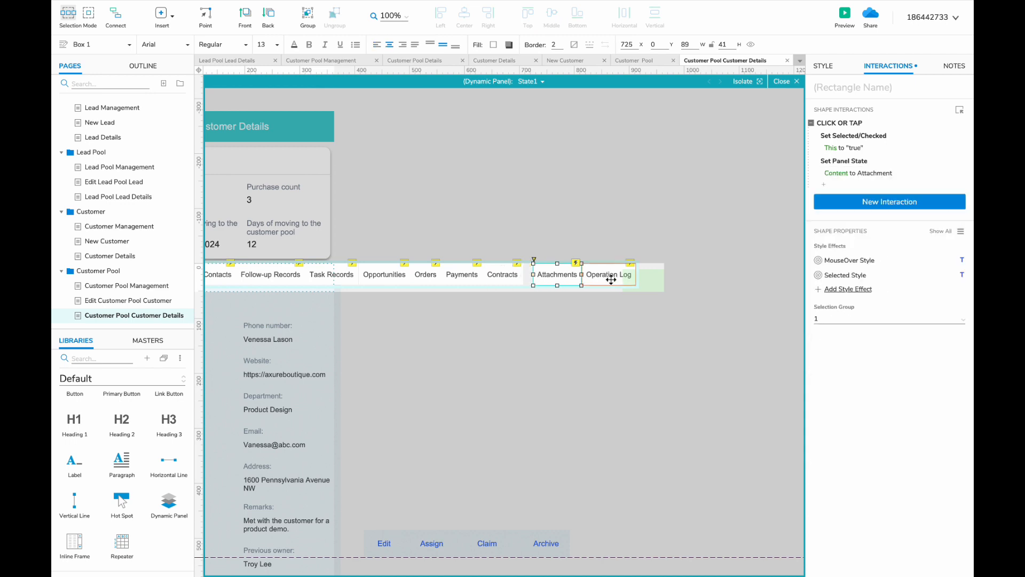
pyautogui.keyDown('shift'); pyautogui.click(592, 276); pyautogui.keyUp('shift')
pyautogui.moveTo(592, 275); pyautogui.dragTo(582, 275)
pyautogui.hscroll(-3, 552, 277)
pyautogui.doubleClick(778, 293)
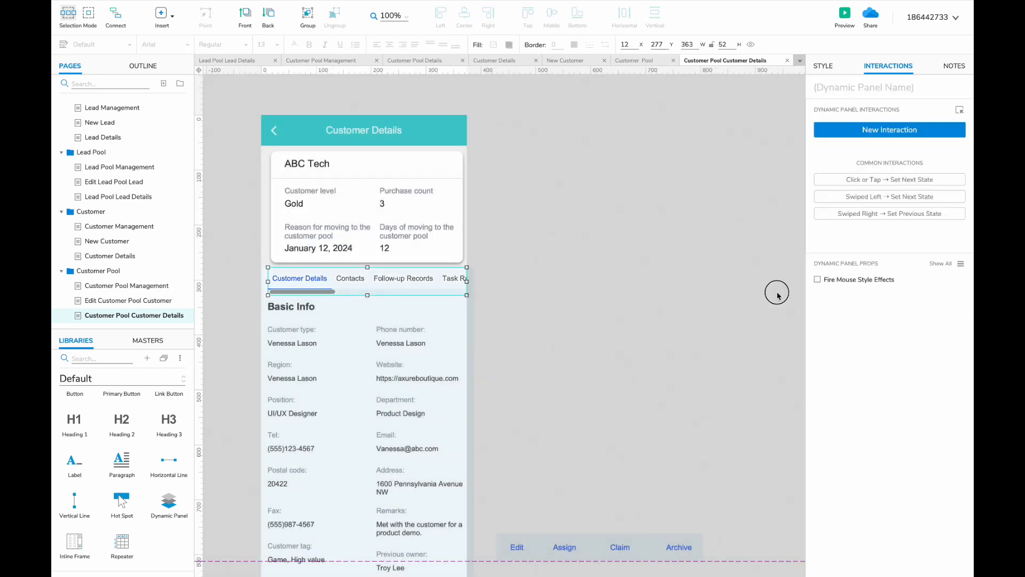
pyautogui.hscroll(-2, 610, 305)
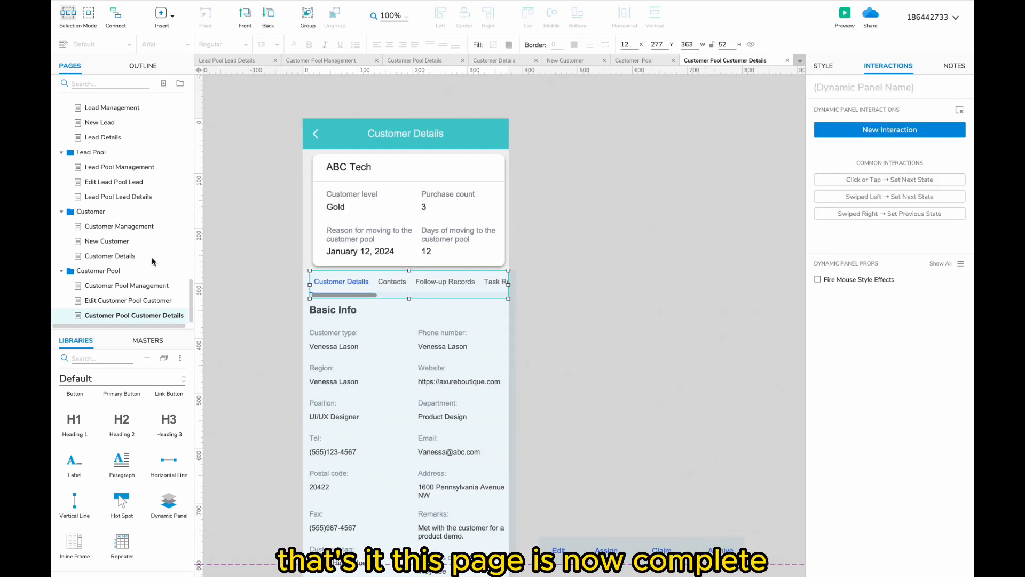
# - Duplicate the Customer folder with all its pages as a new branch
pyautogui.click(113, 287)
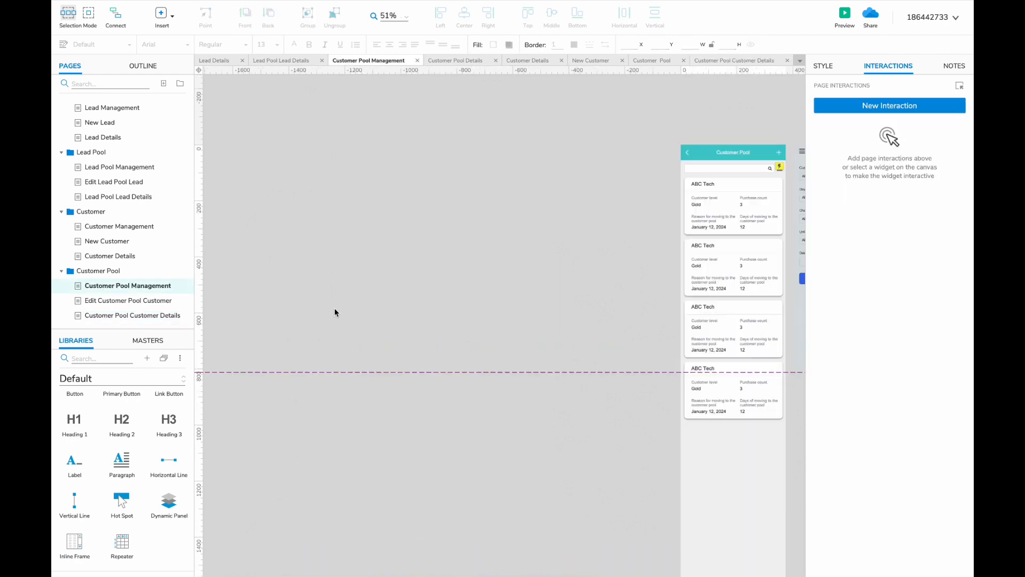
pyautogui.scroll(3, 334, 307)
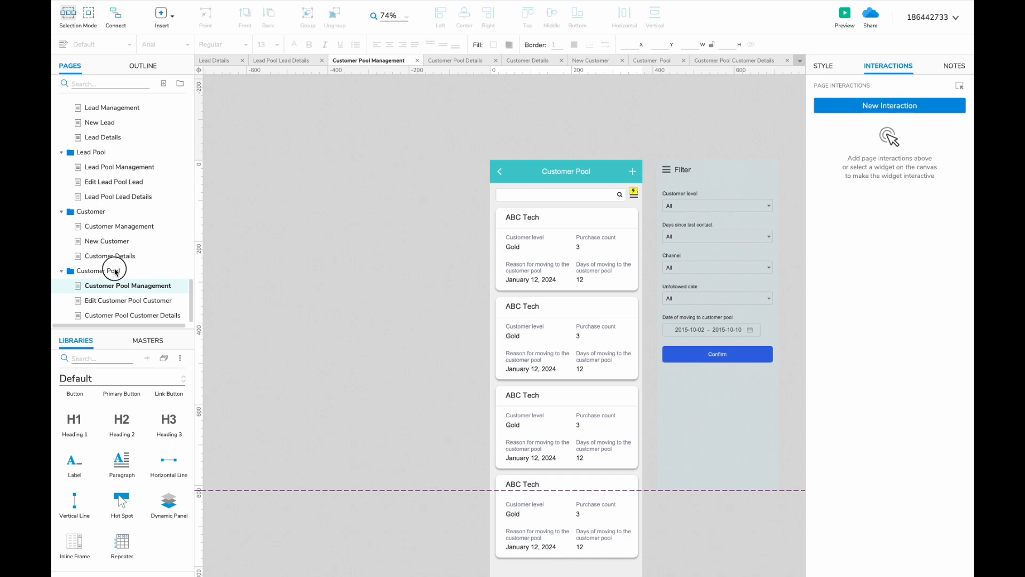
pyautogui.rightClick(114, 212)
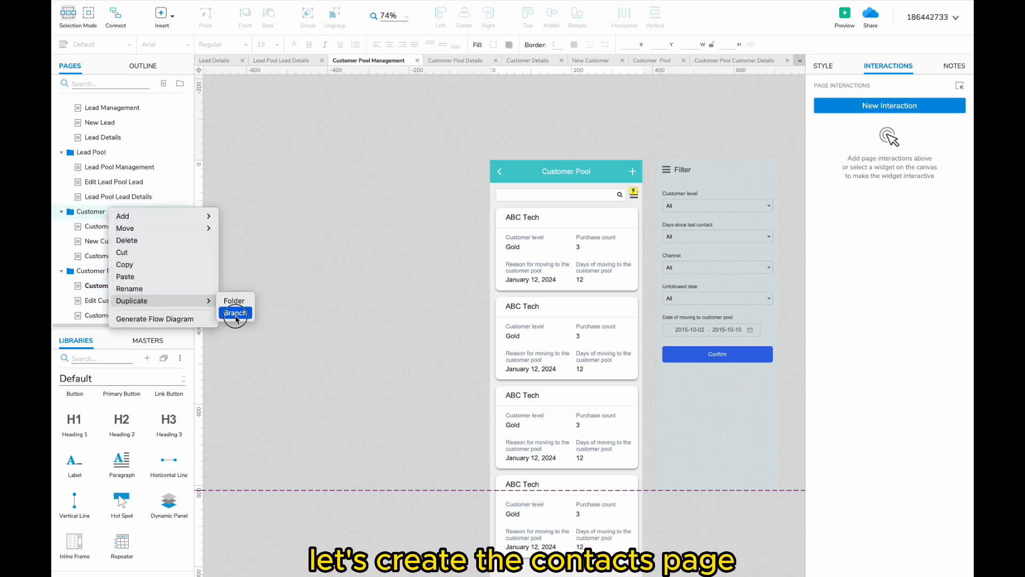
pyautogui.click(235, 312)
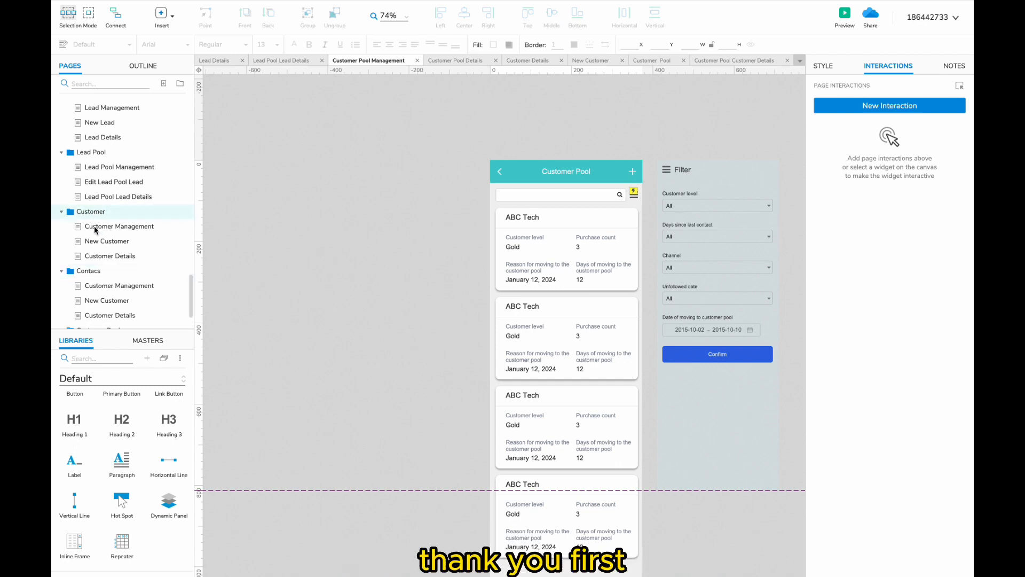
# - Open the management page in the new Contacs folder and step into its panel for editing
pyautogui.scroll(-2, 80, 299)
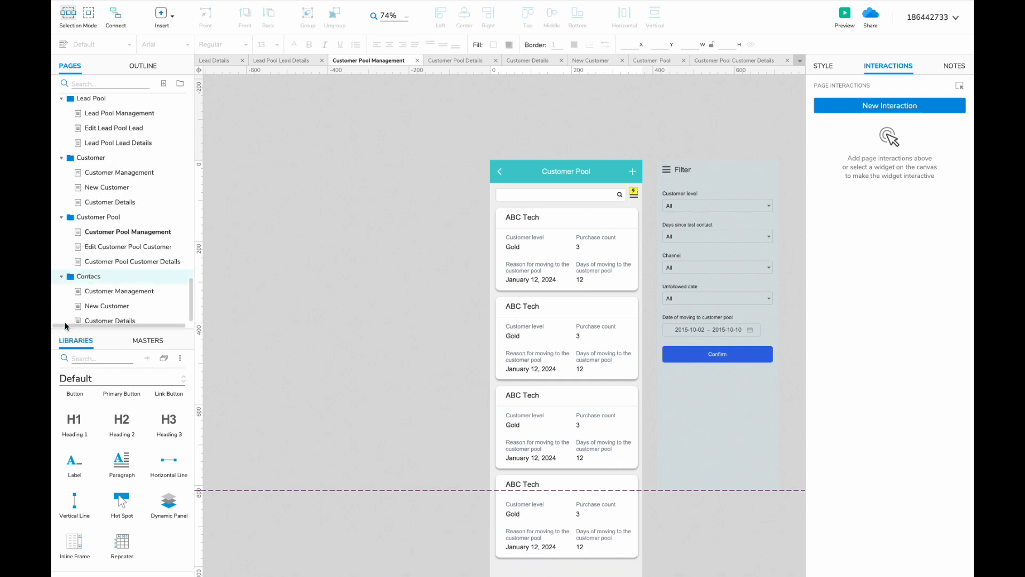
pyautogui.click(93, 292)
pyautogui.scroll(2, 483, 280)
pyautogui.hscroll(-3, 483, 279)
pyautogui.doubleClick(408, 148)
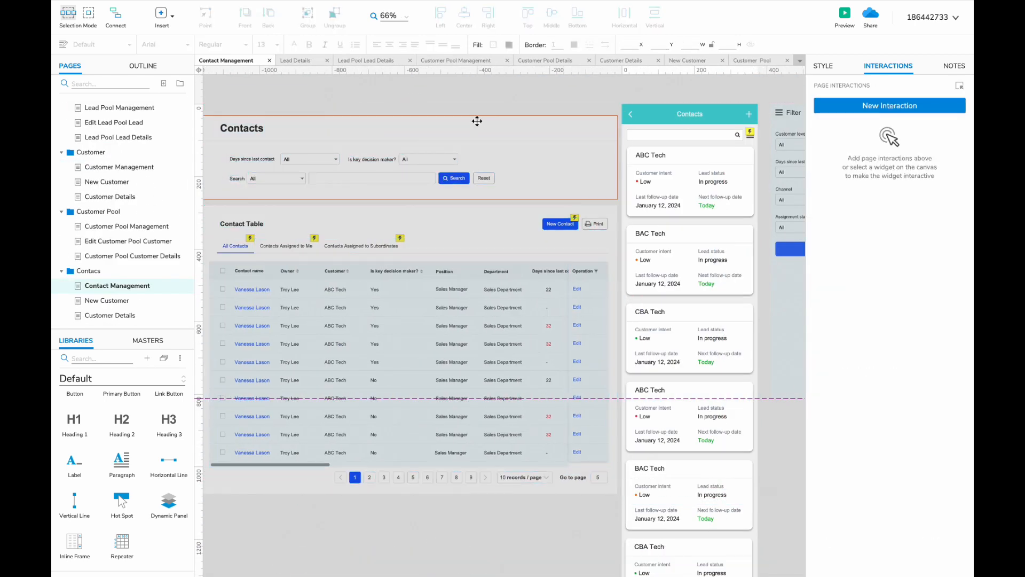
# - Paste the Days since last contact and Is key decision maker? filters into the mobile filter panel, with Confirm below
pyautogui.click(661, 167)
pyautogui.scroll(-1, 706, 175)
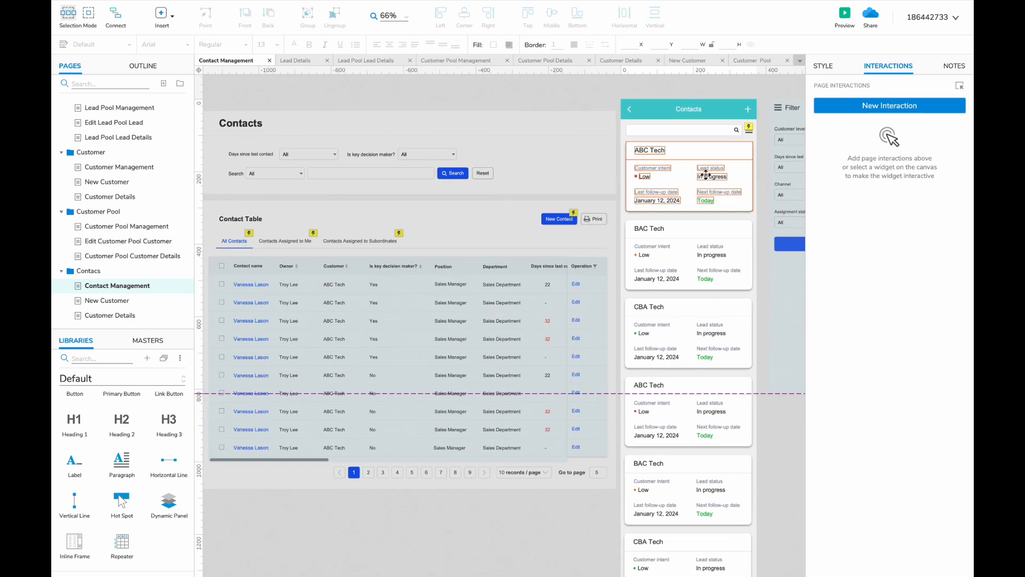
pyautogui.click(266, 152)
pyautogui.keyDown('shift'); pyautogui.click(311, 153); pyautogui.keyUp('shift')
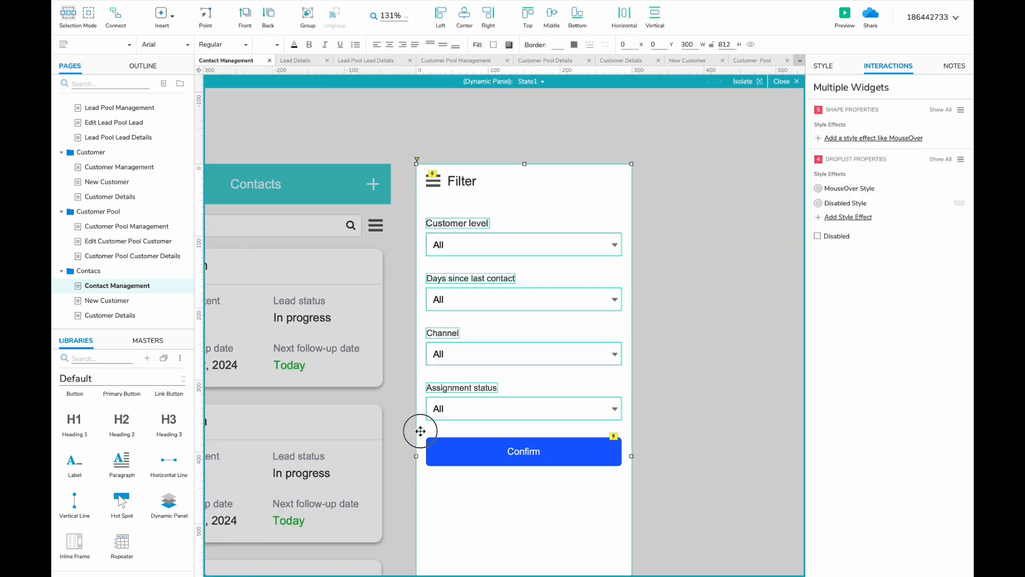
pyautogui.press('Delete')
pyautogui.hotkey('ctrl', 'v')
pyautogui.click(589, 214)
pyautogui.moveTo(589, 214); pyautogui.dragTo(447, 239)
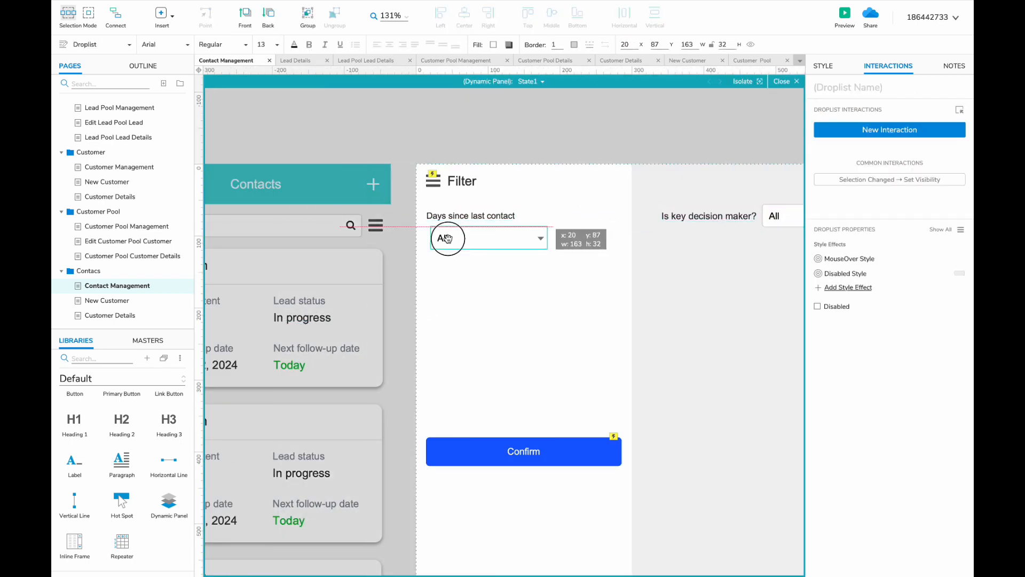
pyautogui.moveTo(685, 221); pyautogui.dragTo(450, 272)
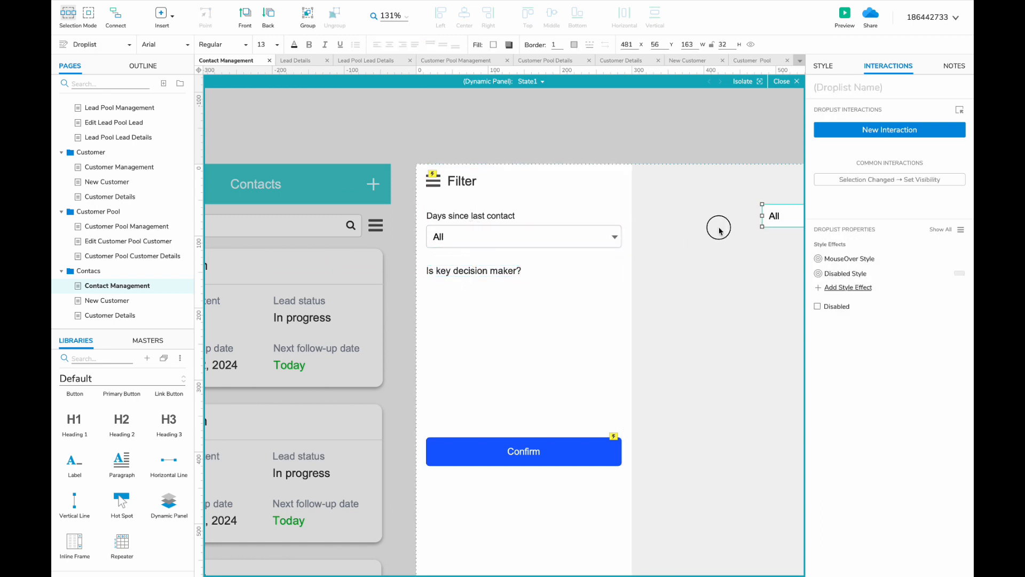
pyautogui.moveTo(776, 213); pyautogui.dragTo(440, 293)
pyautogui.moveTo(515, 445); pyautogui.dragTo(516, 328)
pyautogui.press('Escape')
# - Change a card value to Department, clear the Next follow-up date label, duplicate the card, then open New Contact
pyautogui.scroll(5, 514, 331)
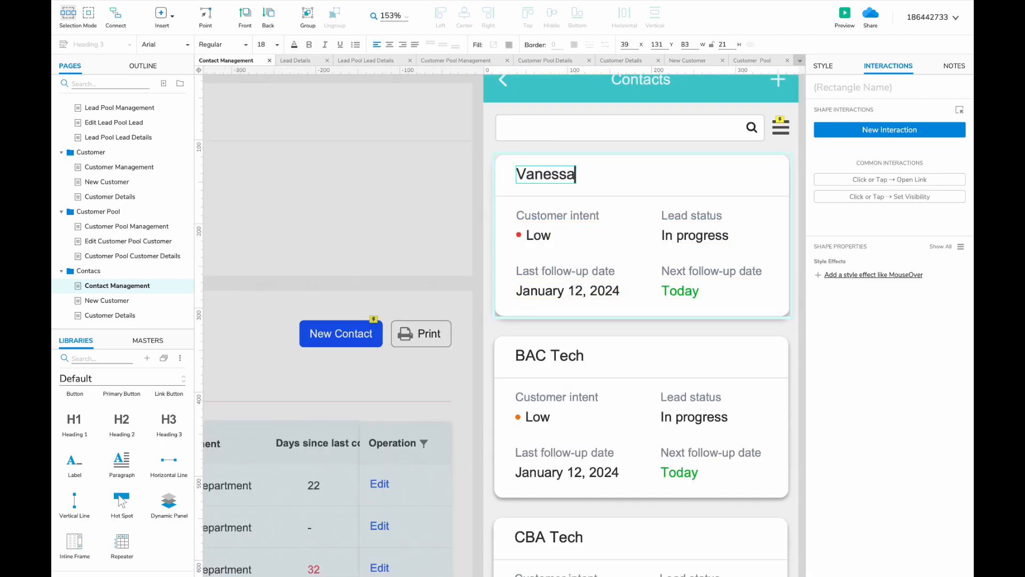
pyautogui.click(526, 235)
pyautogui.write('S')
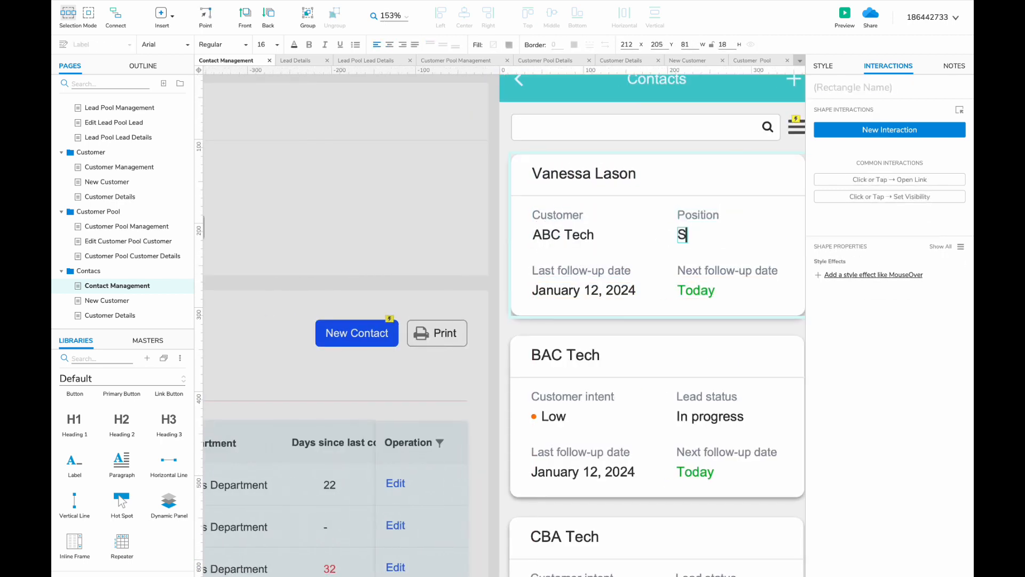
pyautogui.press('BackSpace')
pyautogui.write('epartment')
pyautogui.hscroll(2, 539, 334)
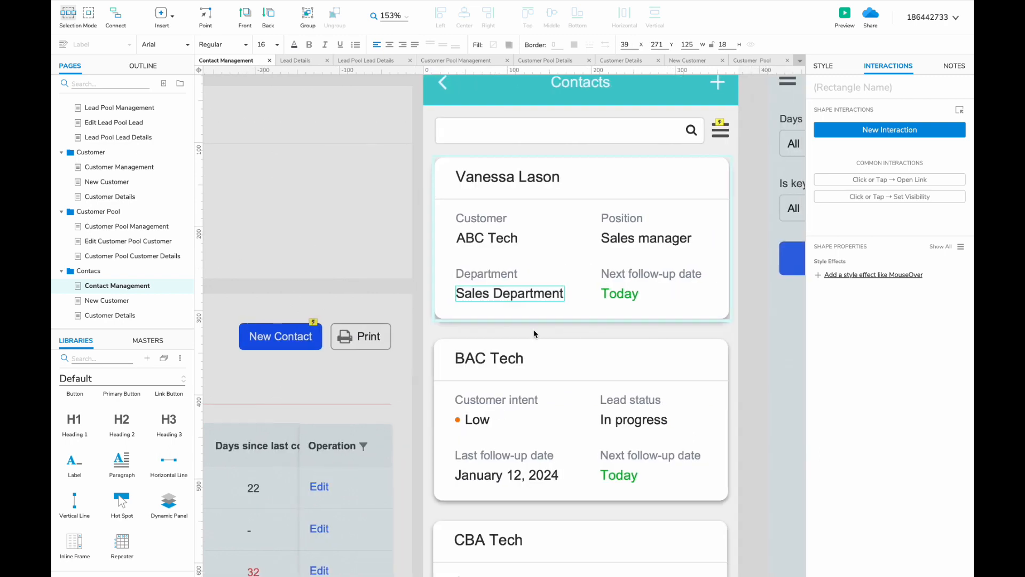
pyautogui.doubleClick(614, 276)
pyautogui.press('BackSpace')
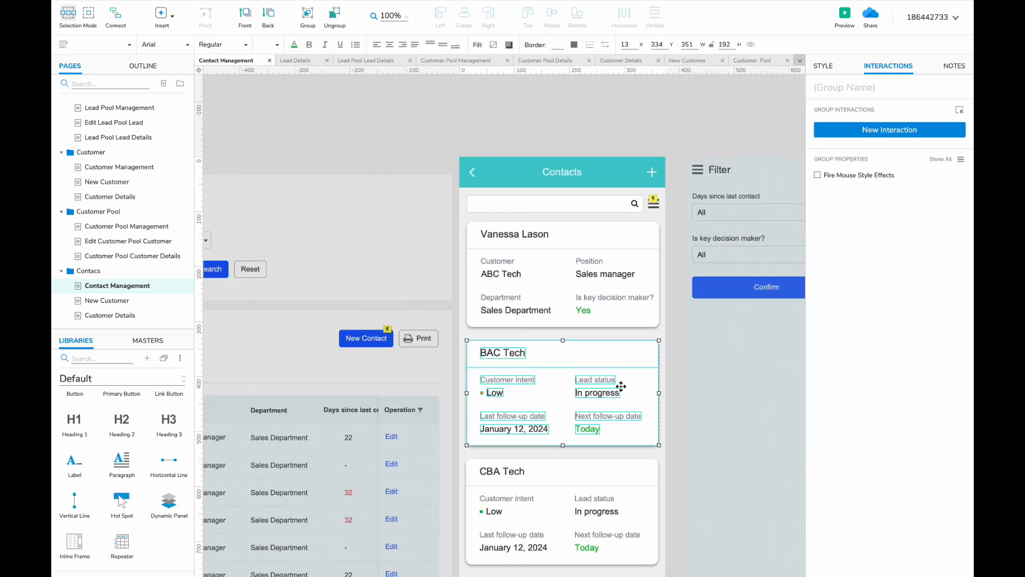
pyautogui.moveTo(405, 342); pyautogui.dragTo(457, 378)
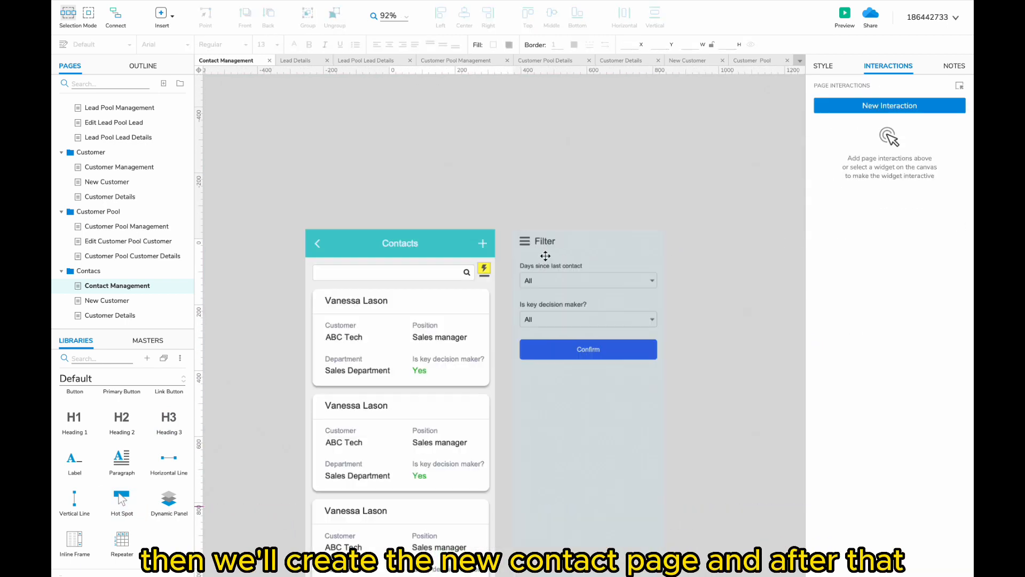
pyautogui.doubleClick(115, 301)
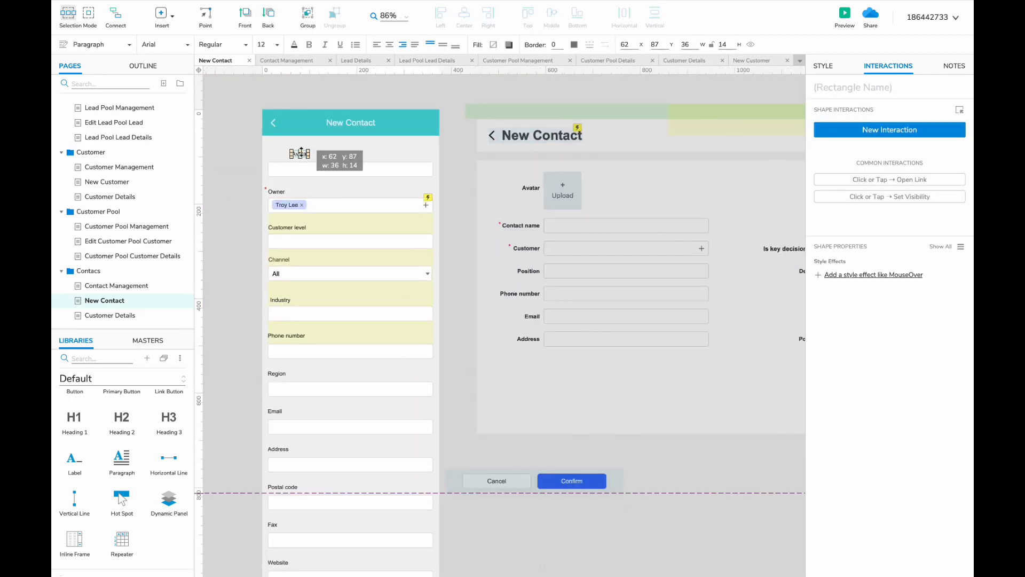
# - Rename the mobile form's top labels, making the first field label 'Contact name'
pyautogui.click(567, 195)
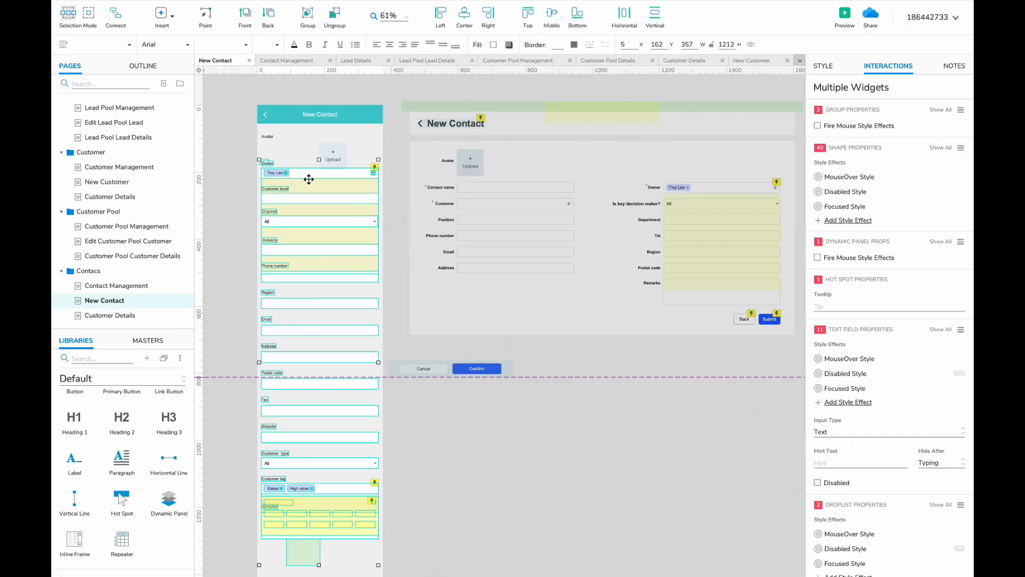
pyautogui.click(285, 154)
pyautogui.keyDown('ctrl'); pyautogui.scroll(3, 293, 151); pyautogui.keyUp('ctrl')
pyautogui.doubleClick(255, 235)
pyautogui.write('Contact name')
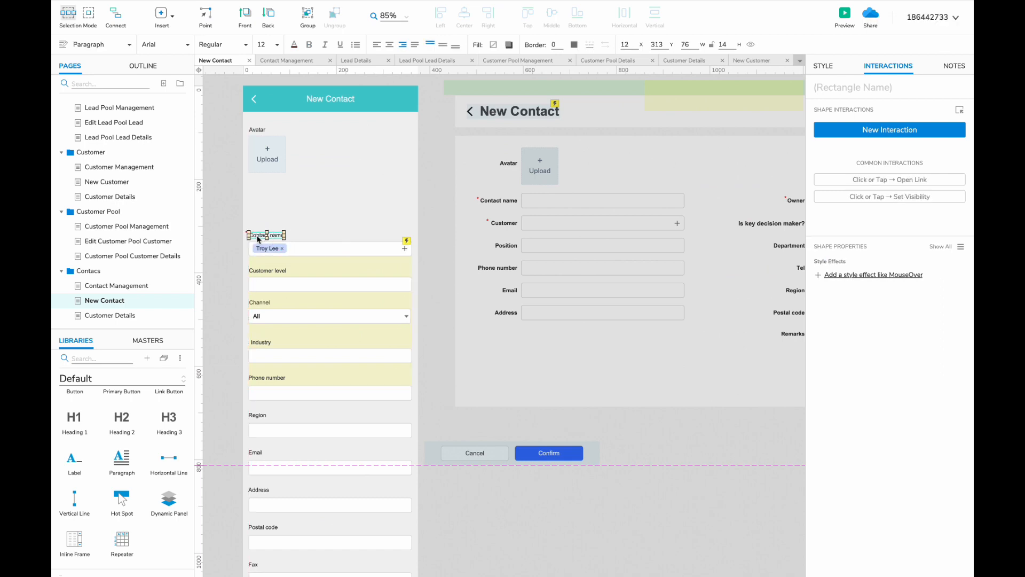
pyautogui.moveTo(235, 262); pyautogui.dragTo(233, 178)
pyautogui.doubleClick(264, 186)
pyautogui.write('Contact name')
# - Replace the Customer level field with the desktop Customer label and a required asterisk
pyautogui.keyDown('ctrl'); pyautogui.scroll(4, 264, 186); pyautogui.keyUp('ctrl')
pyautogui.keyDown('ctrl'); pyautogui.scroll(-4, 284, 250); pyautogui.keyUp('ctrl')
pyautogui.moveTo(240, 267); pyautogui.dragTo(288, 288)
pyautogui.moveTo(308, 278); pyautogui.dragTo(308, 267)
pyautogui.click(278, 303)
pyautogui.keyDown('shift'); pyautogui.click(344, 321); pyautogui.keyUp('shift')
pyautogui.press('Delete')
pyautogui.click(498, 255)
pyautogui.keyDown('ctrl'); pyautogui.keyDown('shift'); pyautogui.moveTo(508, 258); pyautogui.dragTo(270, 292); pyautogui.keyUp('shift'); pyautogui.keyUp('ctrl')
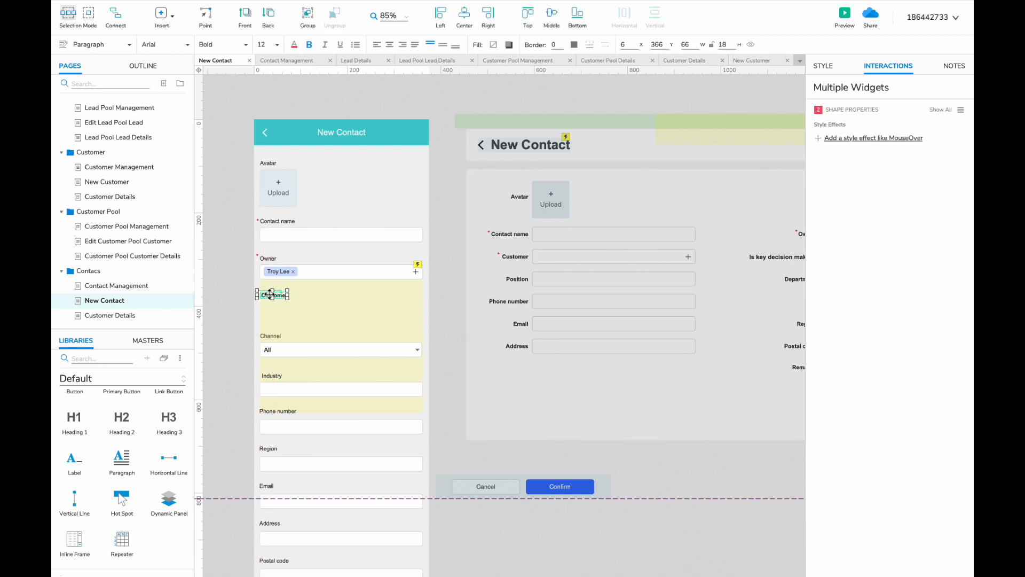
# - Turn the Channel dropdown into the decision-maker field with options All, Yes and No
pyautogui.click(320, 350)
pyautogui.scroll(-3, 247, 352)
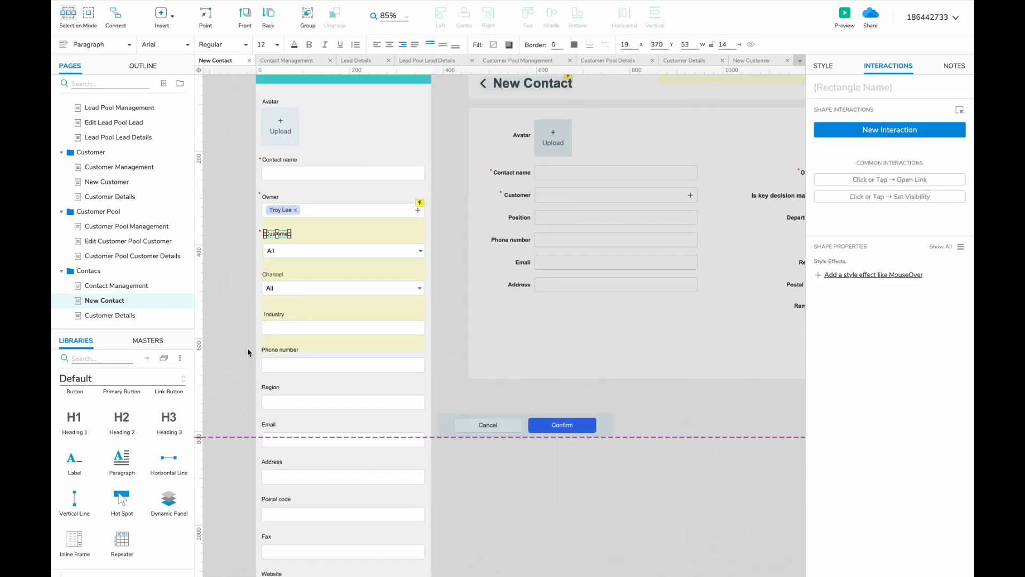
pyautogui.scroll(1, 247, 350)
pyautogui.click(261, 290)
pyautogui.doubleClick(261, 290)
pyautogui.write('I')
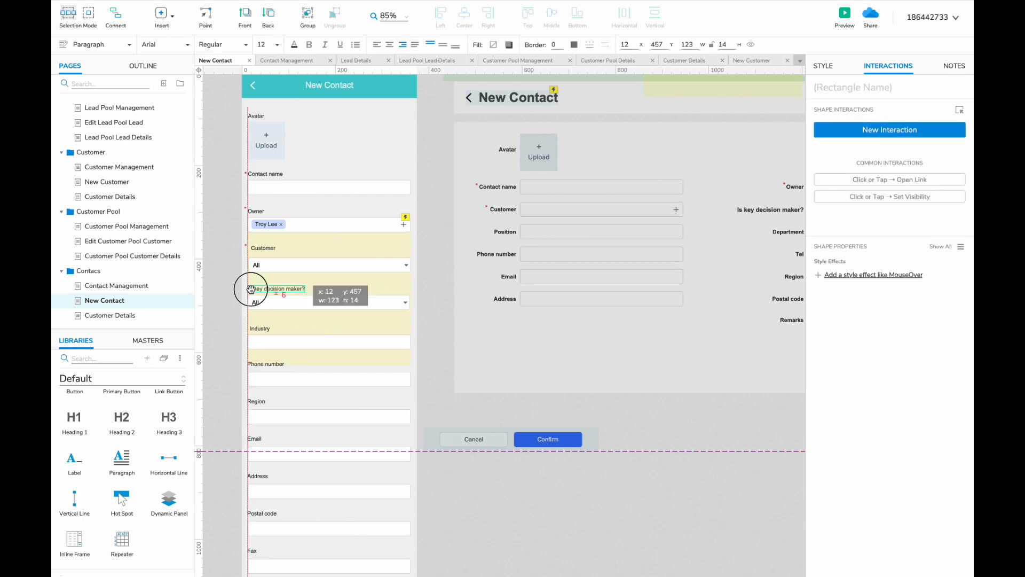
pyautogui.hscroll(1, 251, 289)
pyautogui.doubleClick(308, 299)
pyautogui.click(487, 240)
pyautogui.moveTo(433, 228); pyautogui.dragTo(534, 327)
pyautogui.write('Yes No')
pyautogui.click(570, 388)
pyautogui.click(569, 376)
# - Relabel the Industry field, align the Customer label, and add a copied Department field below Position
pyautogui.doubleClick(240, 326)
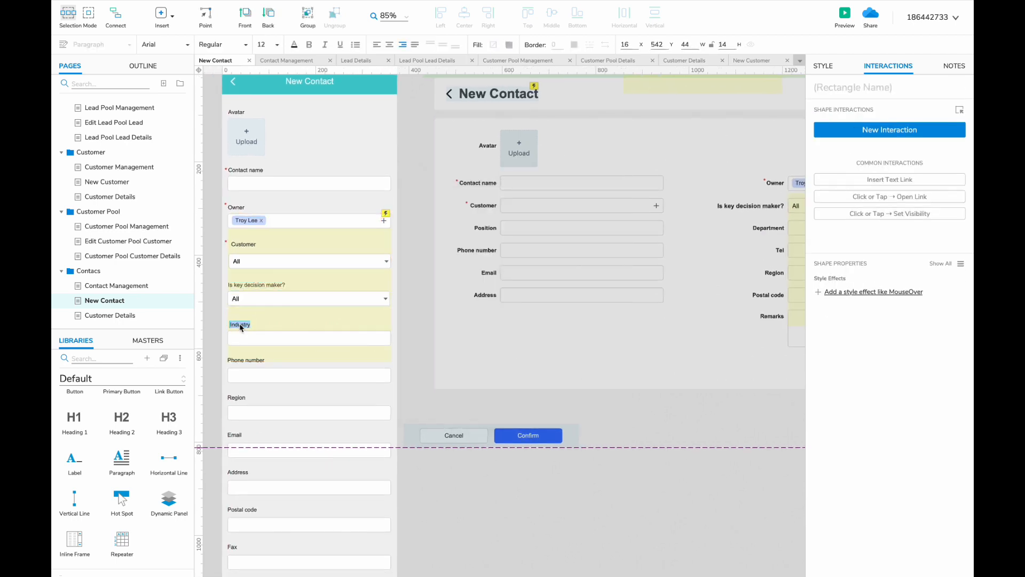
pyautogui.hscroll(-1, 231, 329)
pyautogui.moveTo(248, 244); pyautogui.dragTo(336, 560)
pyautogui.scroll(-3, 241, 363)
pyautogui.hotkey('shift', 'Down')
pyautogui.hotkey('shift', 'Down')
pyautogui.hotkey('shift', 'Down')
pyautogui.hotkey('shift', 'Down')
pyautogui.hotkey('shift', 'Down')
pyautogui.hotkey('shift', 'Down')
pyautogui.hotkey('shift', 'Down')
pyautogui.hotkey('shift', 'Down')
pyautogui.hotkey('shift', 'Down')
pyautogui.hotkey('shift', 'Down')
pyautogui.hotkey('shift', 'Down')
pyautogui.scroll(3, 299, 251)
pyautogui.moveTo(281, 263); pyautogui.dragTo(320, 334)
pyautogui.moveTo(273, 315); pyautogui.dragTo(272, 257)
pyautogui.doubleClick(278, 254)
pyautogui.write('Department')
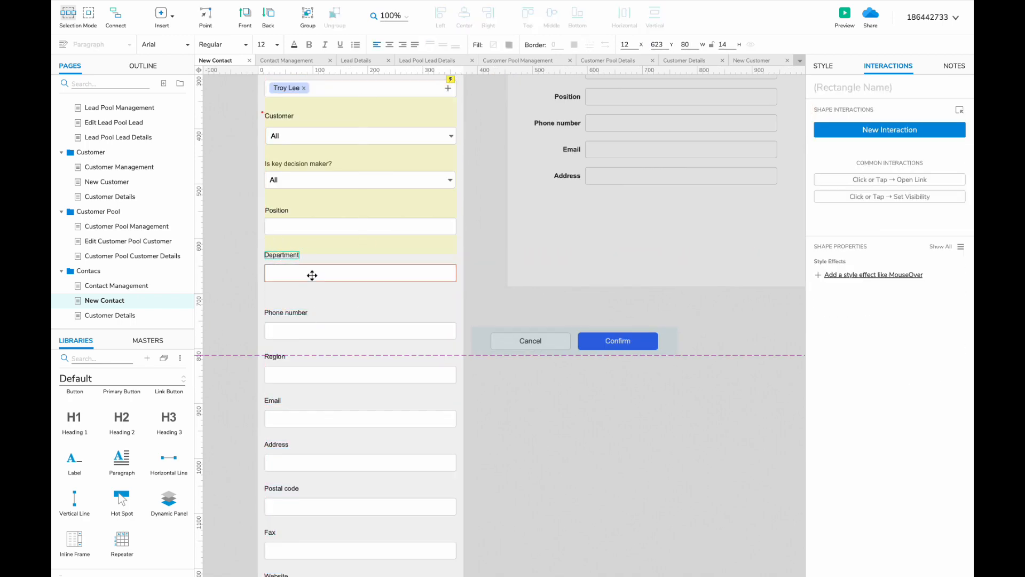
# - Delete the leftover customer tag, type and Website widgets, close the gap, and open Customer Details
pyautogui.scroll(-4, 311, 277)
pyautogui.click(278, 498)
pyautogui.press('Delete')
pyautogui.click(324, 471)
pyautogui.press('Delete')
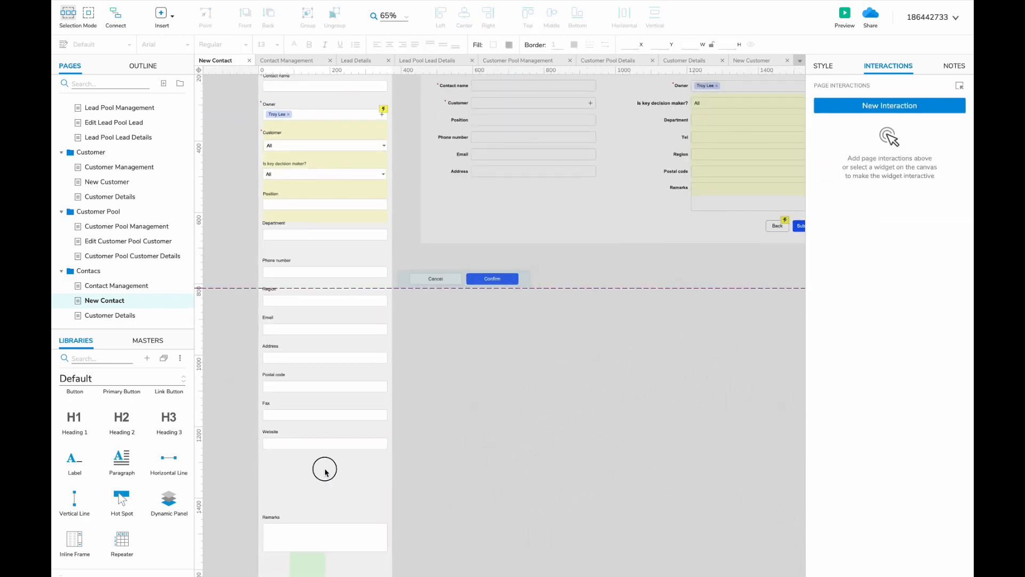
pyautogui.scroll(-1, 324, 472)
pyautogui.press('Delete')
pyautogui.moveTo(316, 533); pyautogui.dragTo(315, 447)
pyautogui.moveTo(404, 481); pyautogui.dragTo(271, 241)
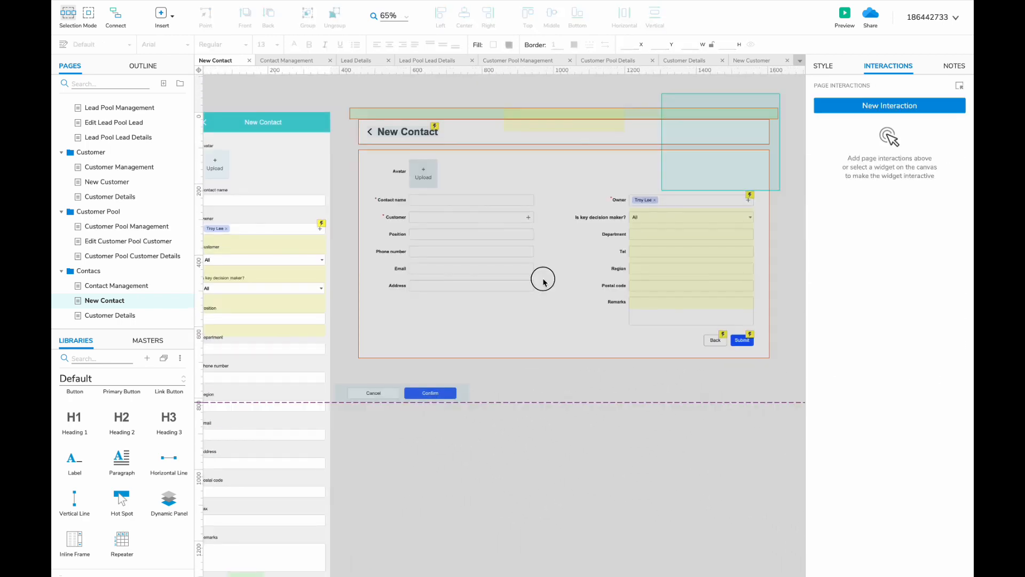
pyautogui.click(164, 315)
pyautogui.scroll(5, 161, 247)
pyautogui.scroll(-5, 161, 247)
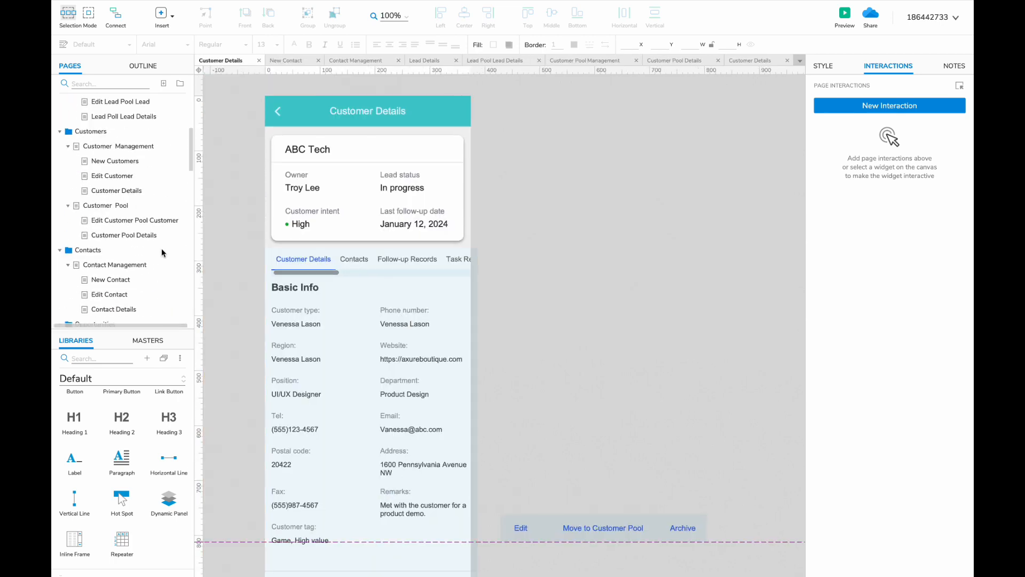
# - Paste the contact layout and the top contact card from Contact Management onto Customer Details
pyautogui.click(116, 259)
pyautogui.click(332, 187)
pyautogui.hotkey('ctrl', 'a')
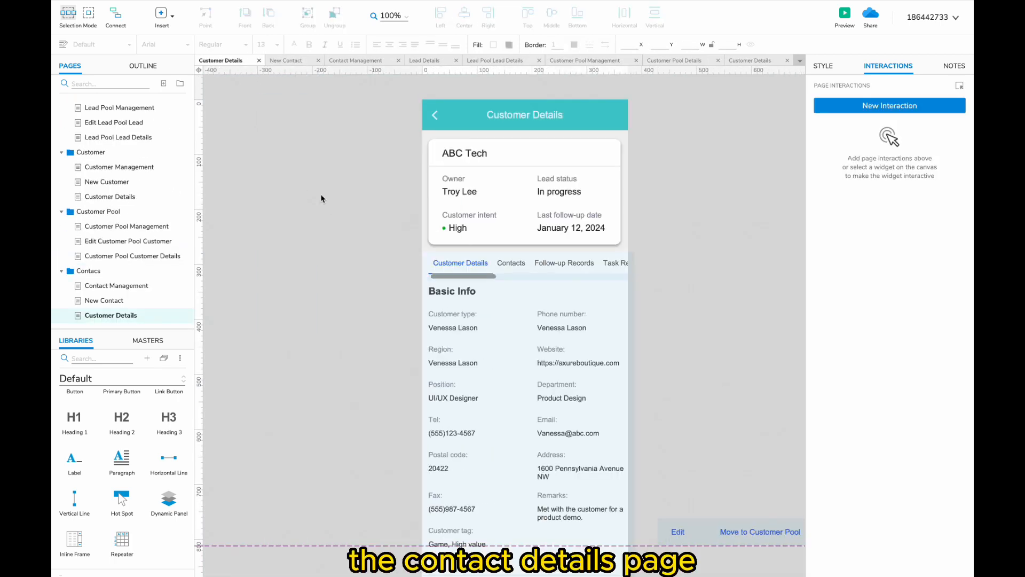
pyautogui.hotkey('ctrl', 'v')
pyautogui.moveTo(405, 161); pyautogui.dragTo(243, 186)
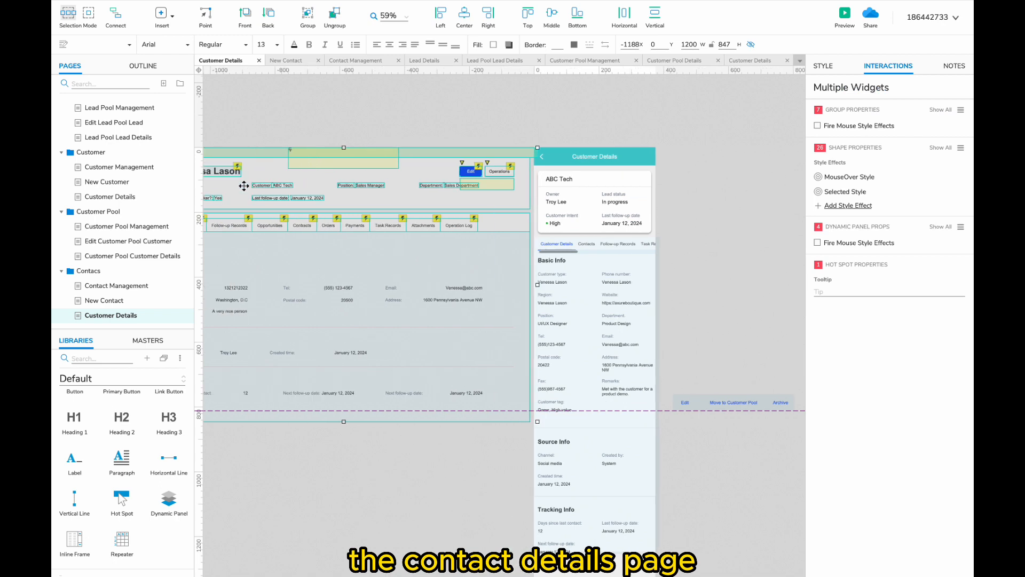
pyautogui.click(566, 114)
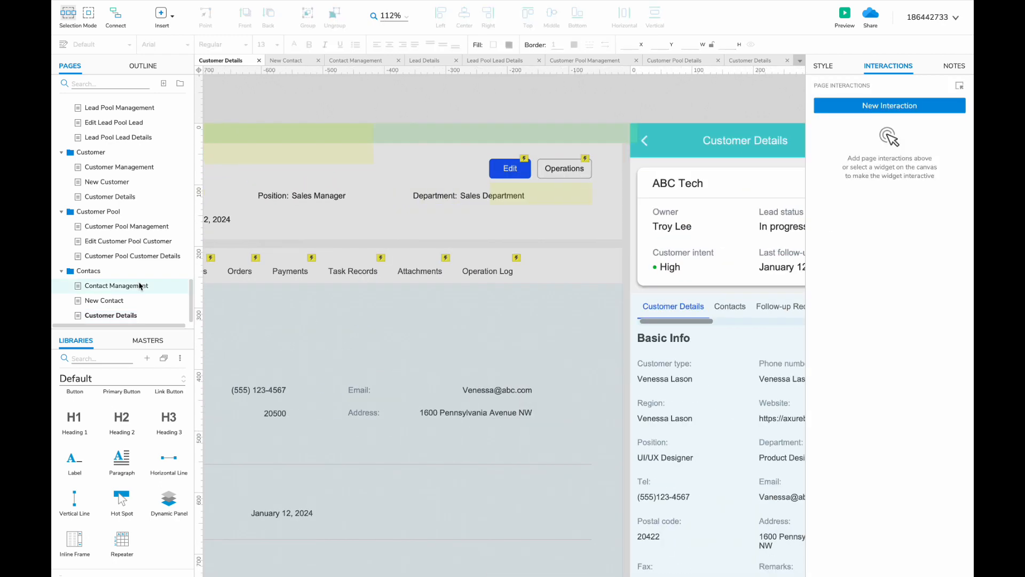
pyautogui.click(116, 285)
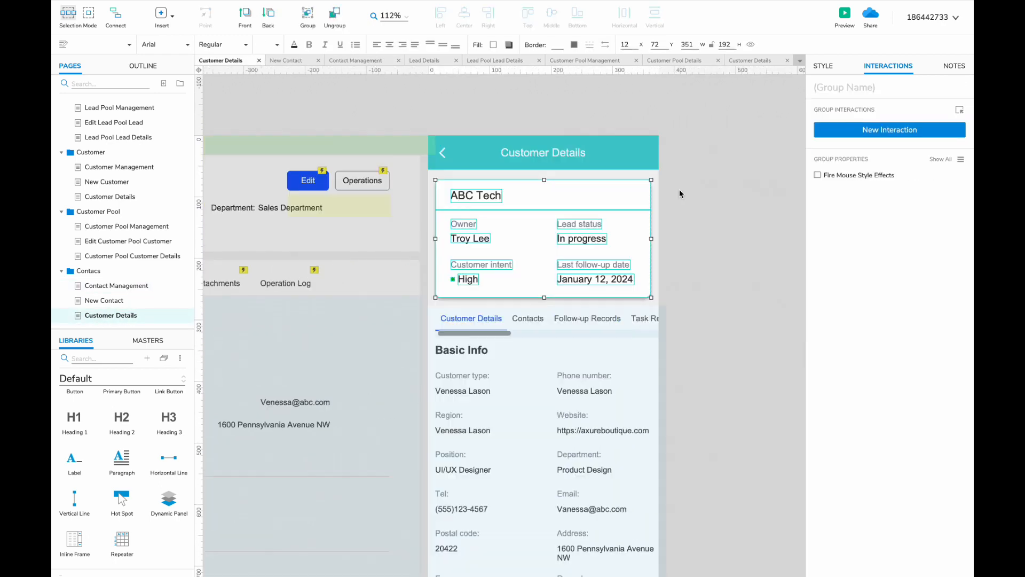
pyautogui.hotkey('ctrl', 'v')
pyautogui.moveTo(488, 261); pyautogui.dragTo(487, 243)
# - Rename the first tab to 'Contact Details' and open the details content area for editing
pyautogui.hscroll(-2, 480, 255)
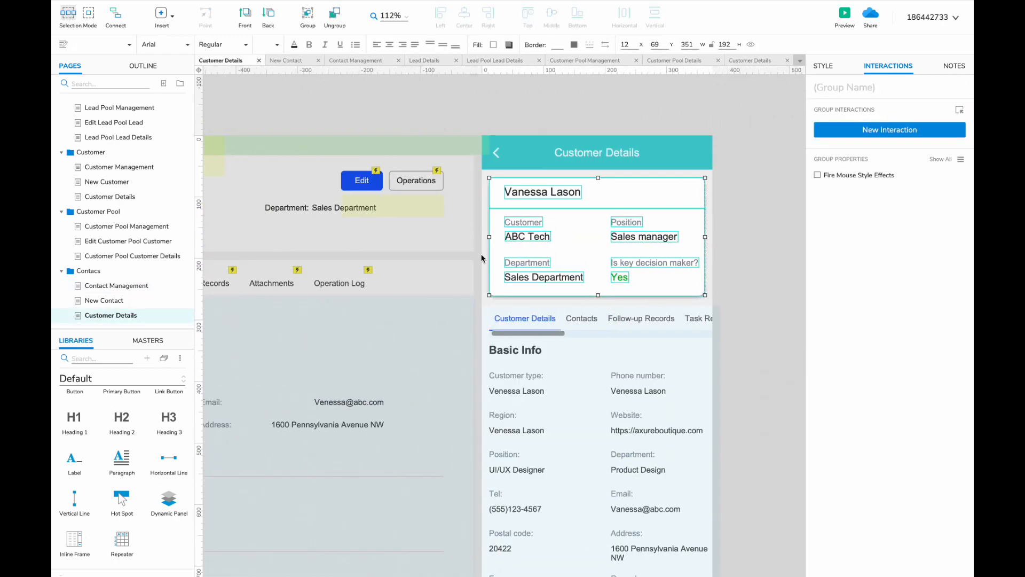
pyautogui.doubleClick(516, 318)
pyautogui.press('Escape')
pyautogui.doubleClick(517, 315)
pyautogui.doubleClick(513, 319)
pyautogui.write('Contact')
pyautogui.click(546, 334)
pyautogui.click(548, 323)
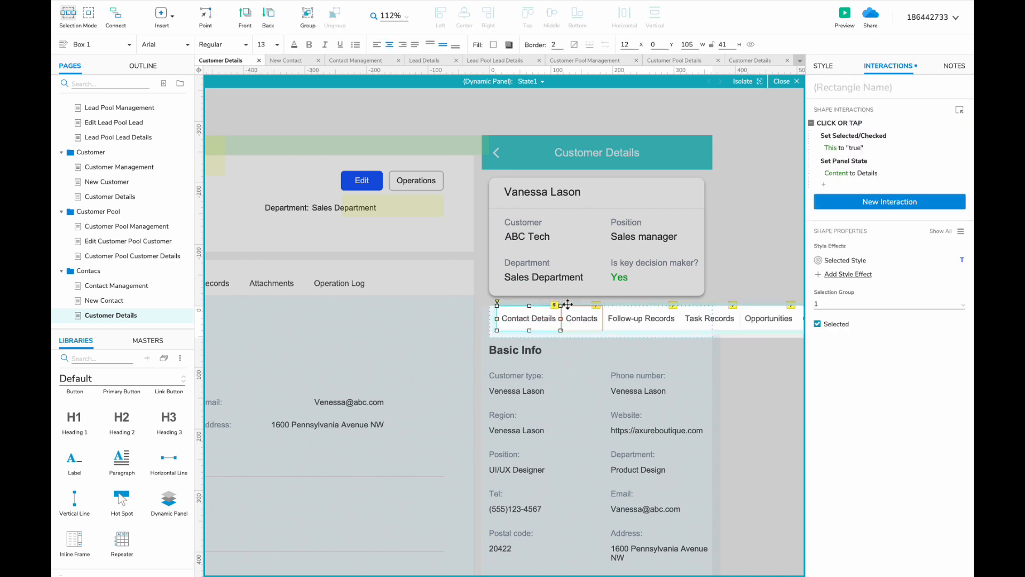
pyautogui.doubleClick(444, 347)
pyautogui.scroll(-2, 426, 341)
pyautogui.doubleClick(584, 320)
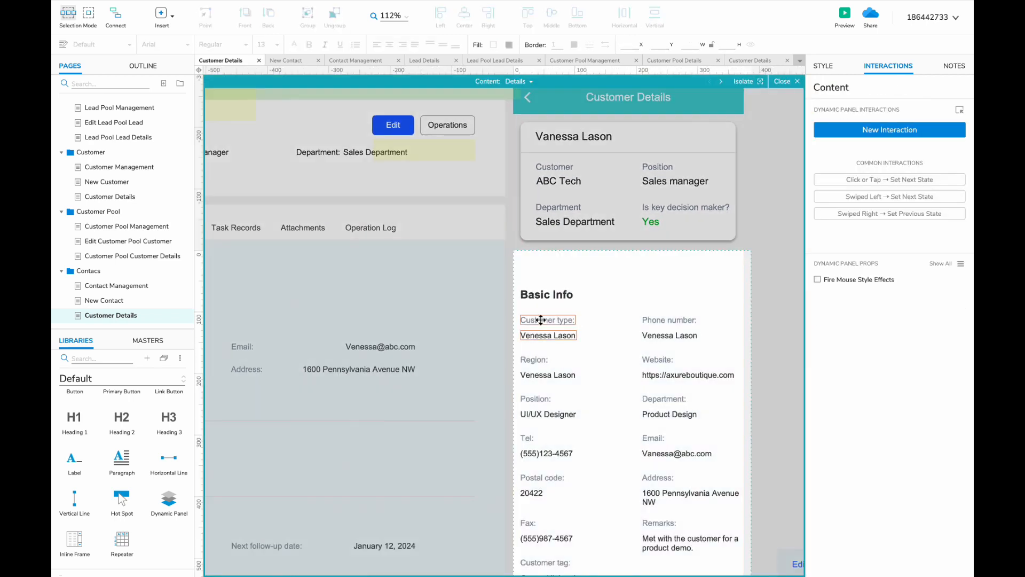
# - Delete the Customer type field and stretch the white background taller
pyautogui.click(540, 320)
pyautogui.press('Delete')
pyautogui.scroll(-6, 540, 320)
pyautogui.click(558, 446)
pyautogui.moveTo(537, 504); pyautogui.dragTo(538, 563)
pyautogui.scroll(3, 546, 414)
pyautogui.scroll(-2, 546, 414)
pyautogui.scroll(-2, 546, 414)
# - Shift the Basic Info fields down and place the Avatar master under the heading
pyautogui.click(556, 183)
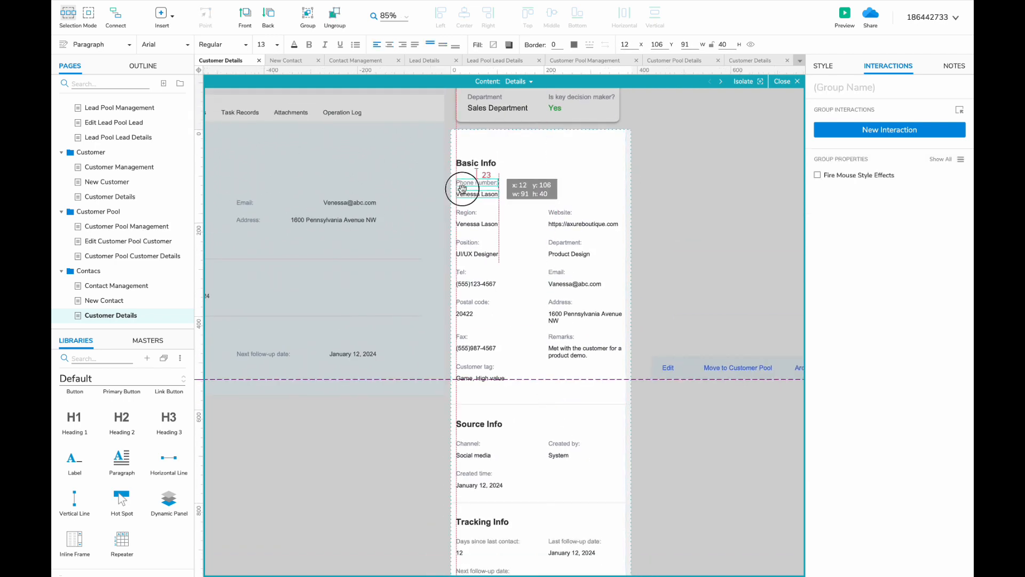
pyautogui.scroll(-3, 525, 222)
pyautogui.moveTo(610, 181); pyautogui.dragTo(462, 504)
pyautogui.moveTo(488, 199); pyautogui.dragTo(487, 227)
pyautogui.click(142, 342)
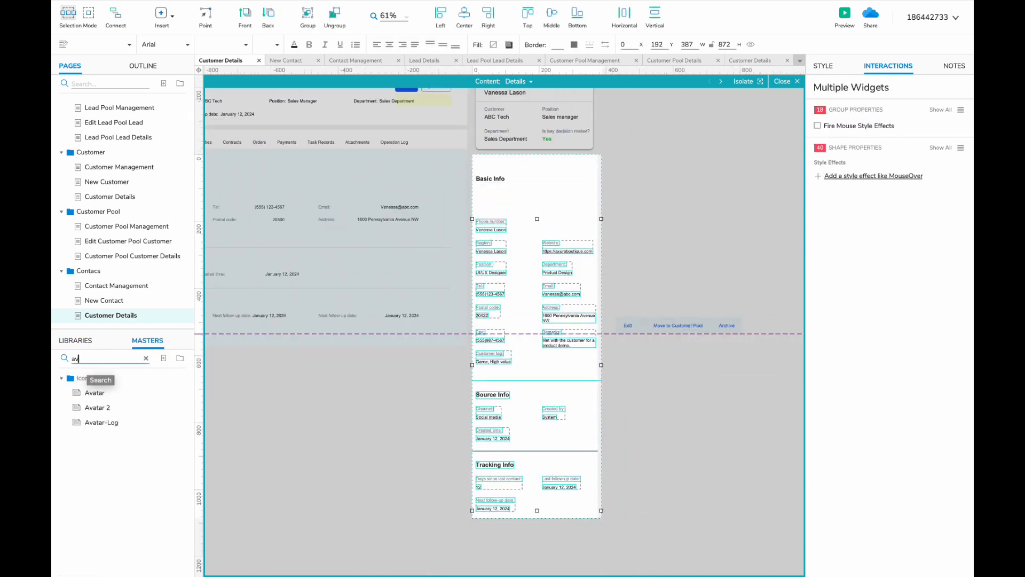
pyautogui.moveTo(474, 184); pyautogui.dragTo(474, 187)
pyautogui.scroll(4, 497, 174)
# - Delete the Customer tag field and set the Remarks text to 'A very nice person'
pyautogui.click(494, 291)
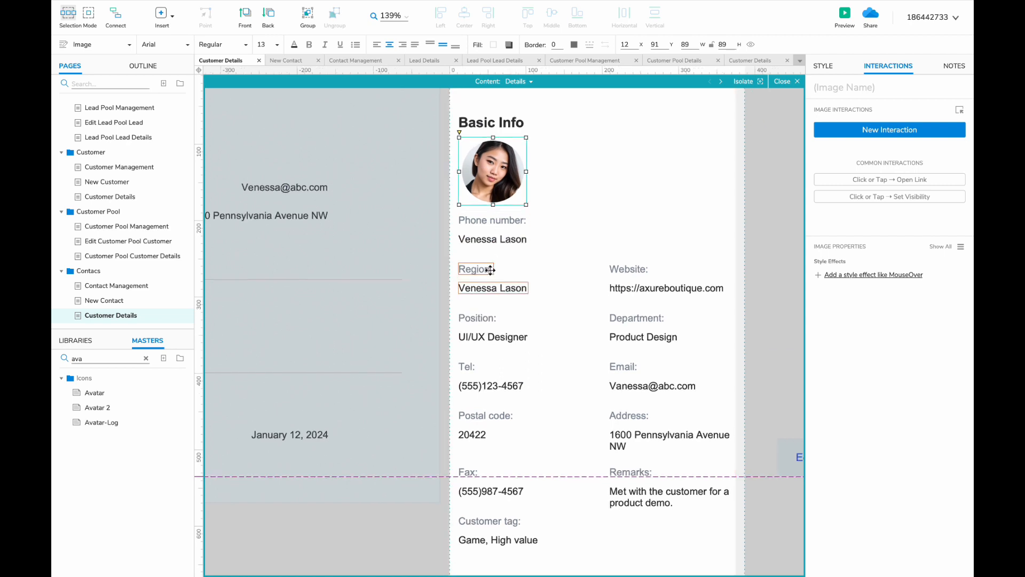
pyautogui.scroll(-2, 476, 273)
pyautogui.hscroll(-5, 440, 291)
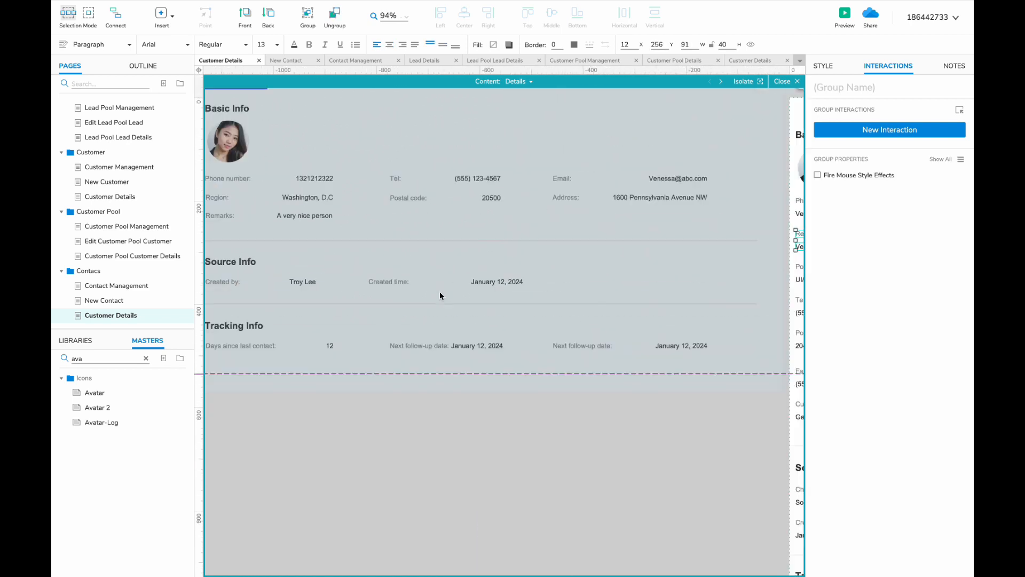
pyautogui.hscroll(5, 464, 257)
pyautogui.doubleClick(463, 257)
pyautogui.hscroll(-5, 462, 259)
pyautogui.scroll(-2, 462, 259)
pyautogui.click(644, 354)
pyautogui.press('Delete')
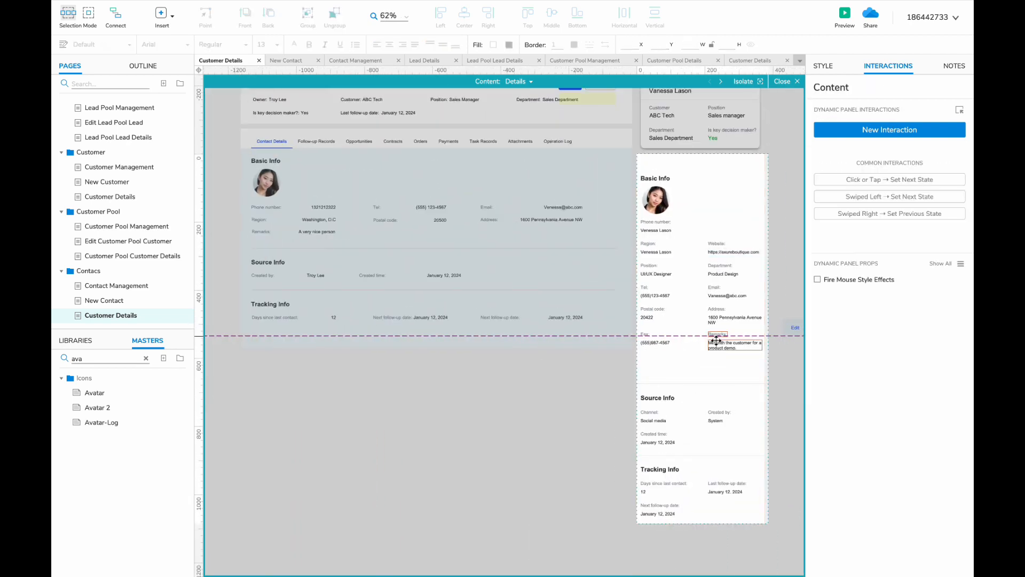
pyautogui.doubleClick(718, 347)
pyautogui.scroll(2, 718, 347)
pyautogui.write('A very nice person')
# - Delete the Fax, Department, Position and Website fields from Basic Info
pyautogui.hscroll(-2, 695, 366)
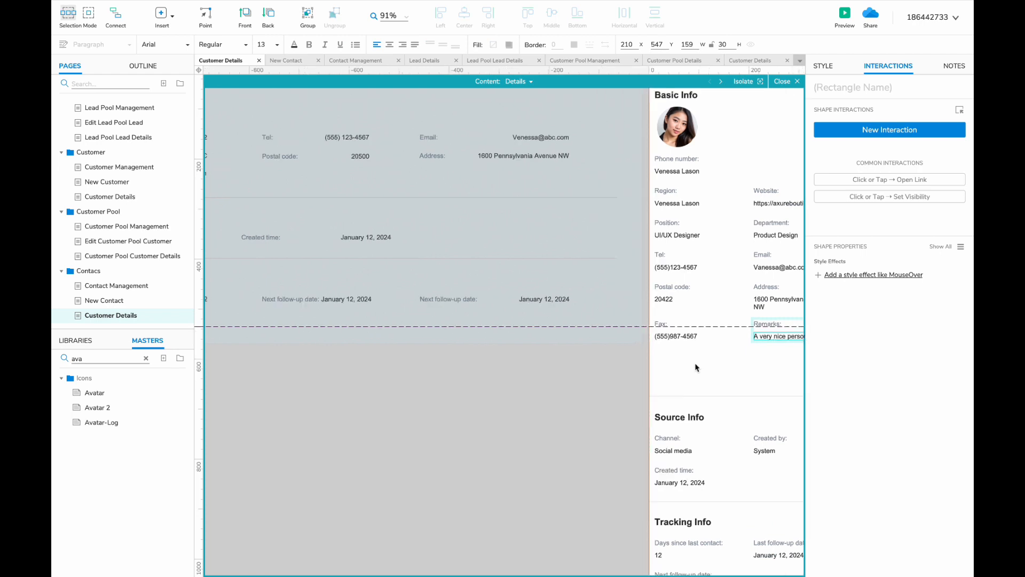
pyautogui.scroll(-2, 658, 396)
pyautogui.scroll(1, 658, 396)
pyautogui.click(690, 361)
pyautogui.keyDown('shift'); pyautogui.click(754, 278); pyautogui.keyUp('shift')
pyautogui.press('Delete')
pyautogui.hscroll(-2, 697, 284)
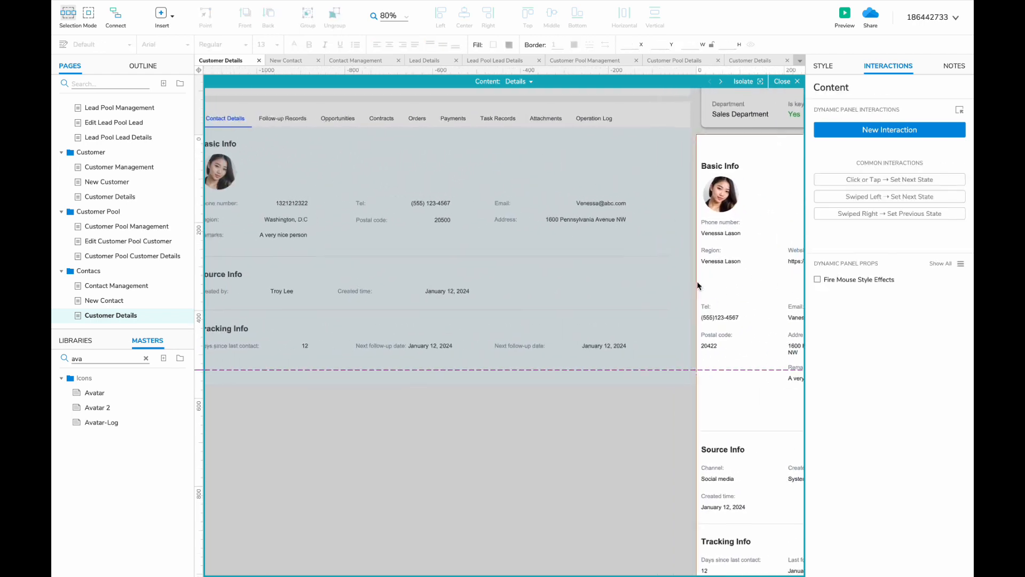
pyautogui.click(701, 283)
pyautogui.press('Delete')
pyautogui.hscroll(1, 766, 261)
pyautogui.click(766, 261)
pyautogui.press('Delete')
pyautogui.hscroll(-2, 766, 256)
pyautogui.hscroll(4, 766, 257)
pyautogui.hscroll(-2, 632, 306)
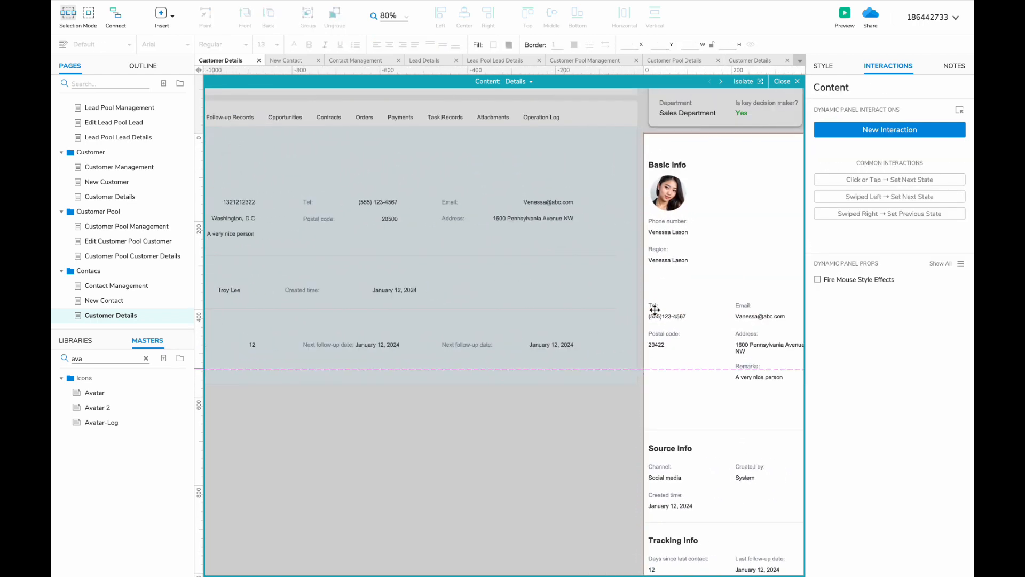
# - Move Tel beside Phone number and raise Postal code and Address by one row
pyautogui.moveTo(657, 309); pyautogui.dragTo(740, 219)
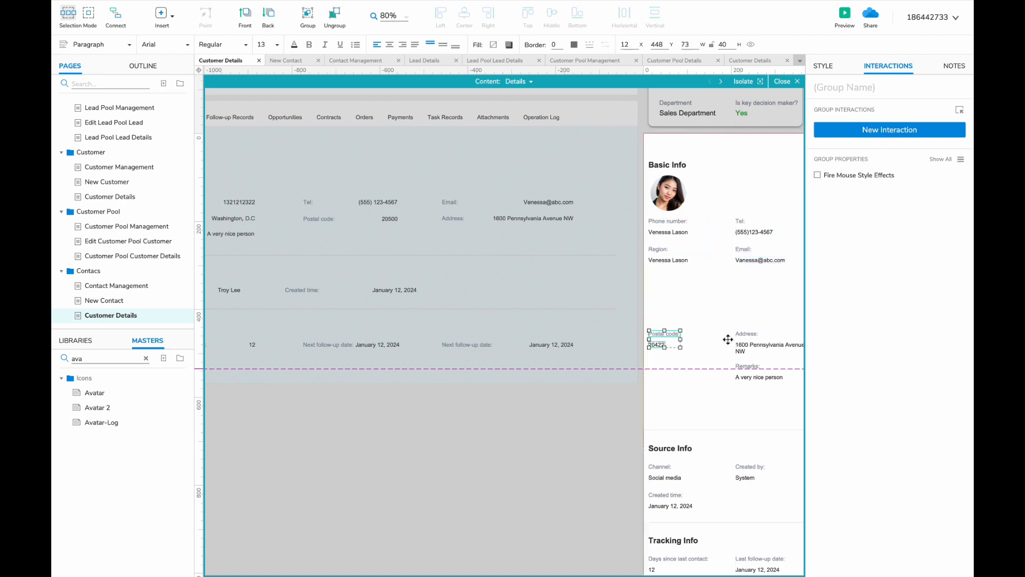
pyautogui.keyDown('shift'); pyautogui.click(746, 336); pyautogui.keyUp('shift')
pyautogui.moveTo(747, 337); pyautogui.dragTo(744, 277)
pyautogui.click(727, 362)
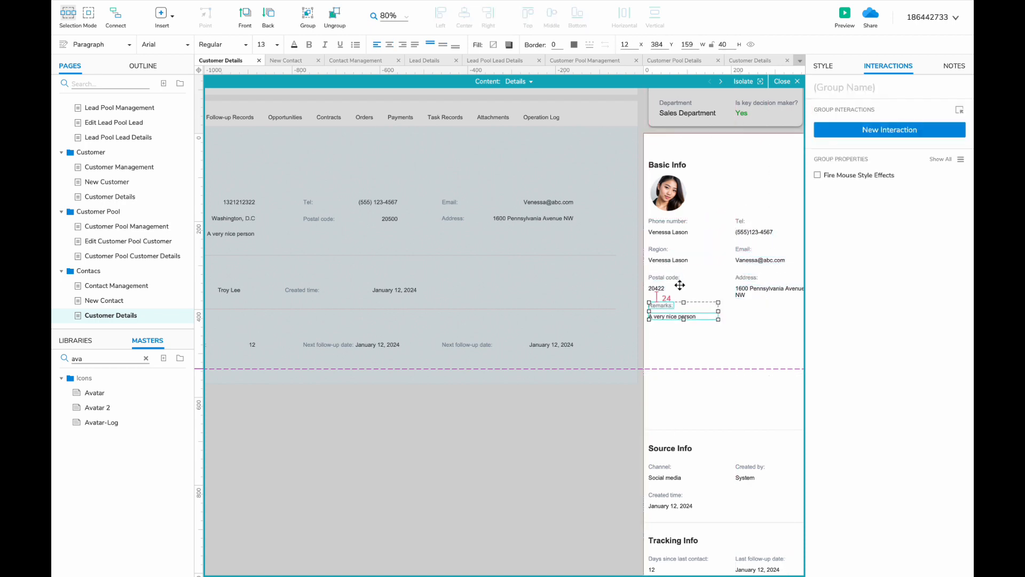
pyautogui.scroll(-3, 679, 284)
pyautogui.hscroll(5, 679, 284)
pyautogui.scroll(5, 451, 298)
# - Move Created time beside Created by and raise the section divider line
pyautogui.click(451, 299)
pyautogui.moveTo(442, 300); pyautogui.dragTo(442, 300)
pyautogui.hscroll(-3, 442, 300)
pyautogui.moveTo(606, 374); pyautogui.dragTo(606, 333)
pyautogui.scroll(-3, 606, 336)
pyautogui.hscroll(2, 606, 338)
# - Move the Source Info and Tracking Info sections up beneath Remarks
pyautogui.click(633, 381)
pyautogui.keyDown('shift'); pyautogui.click(717, 403); pyautogui.keyUp('shift')
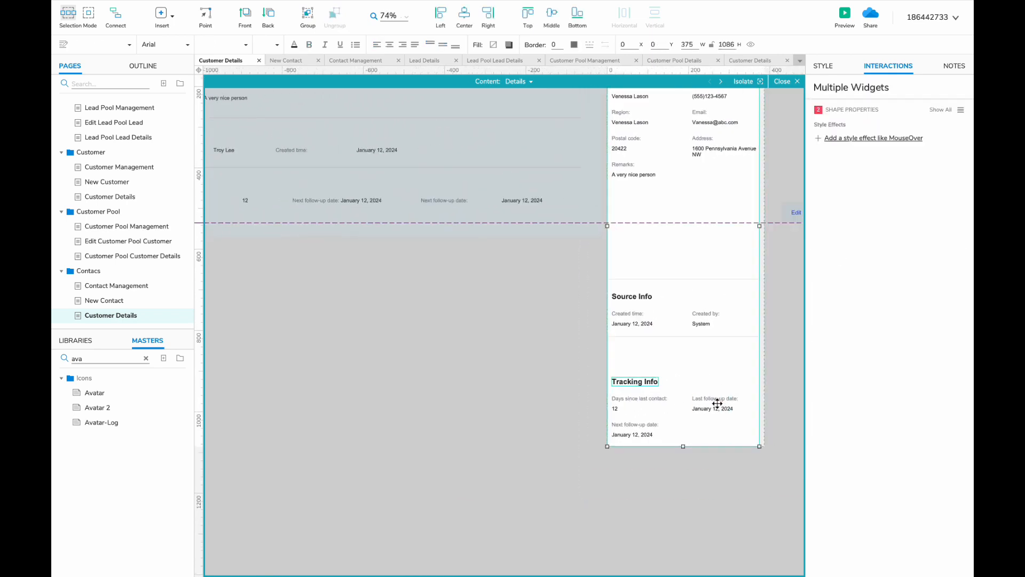
pyautogui.keyDown('shift'); pyautogui.click(632, 428); pyautogui.keyUp('shift')
pyautogui.moveTo(628, 382); pyautogui.dragTo(627, 353)
pyautogui.moveTo(585, 267); pyautogui.dragTo(720, 406)
pyautogui.moveTo(628, 314); pyautogui.dragTo(629, 226)
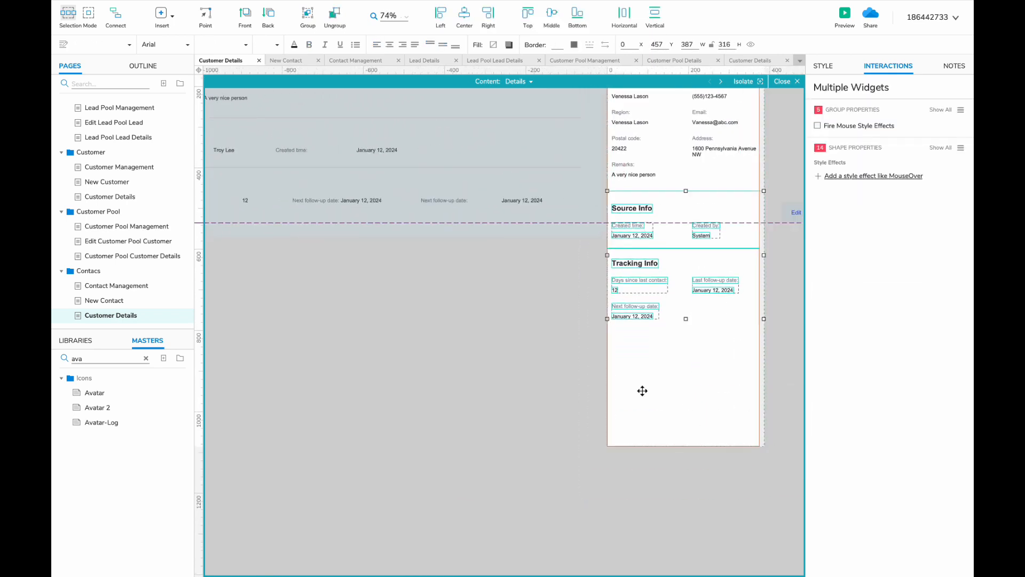
# - Shorten the white background to fit the content and exit the content area
pyautogui.click(643, 390)
pyautogui.moveTo(683, 445); pyautogui.dragTo(682, 335)
pyautogui.scroll(4, 694, 345)
pyautogui.hscroll(4, 694, 345)
pyautogui.doubleClick(712, 352)
pyautogui.doubleClick(681, 390)
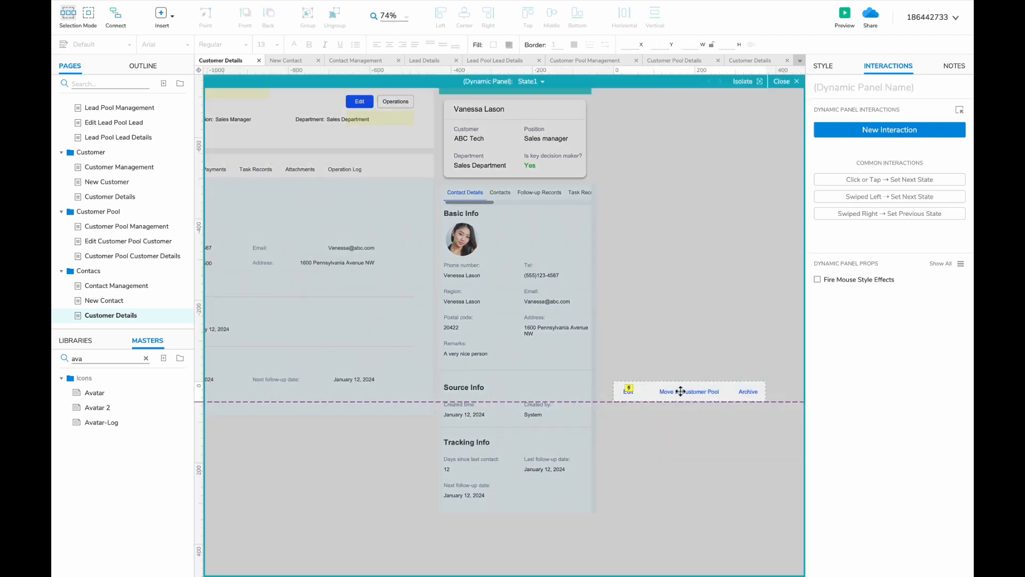
# - Delete the Move to Customer Pool action and Contacts tab, then open Customer Pool Customer Details
pyautogui.click(628, 390)
pyautogui.click(664, 431)
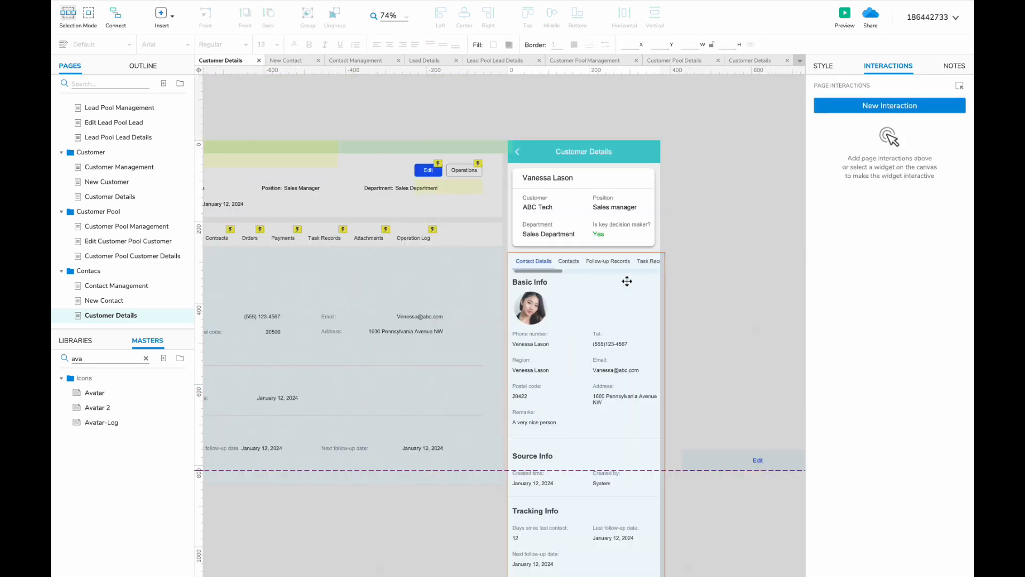
pyautogui.hscroll(-3, 580, 283)
pyautogui.scroll(-2, 415, 302)
pyautogui.doubleClick(664, 266)
pyautogui.scroll(2, 663, 265)
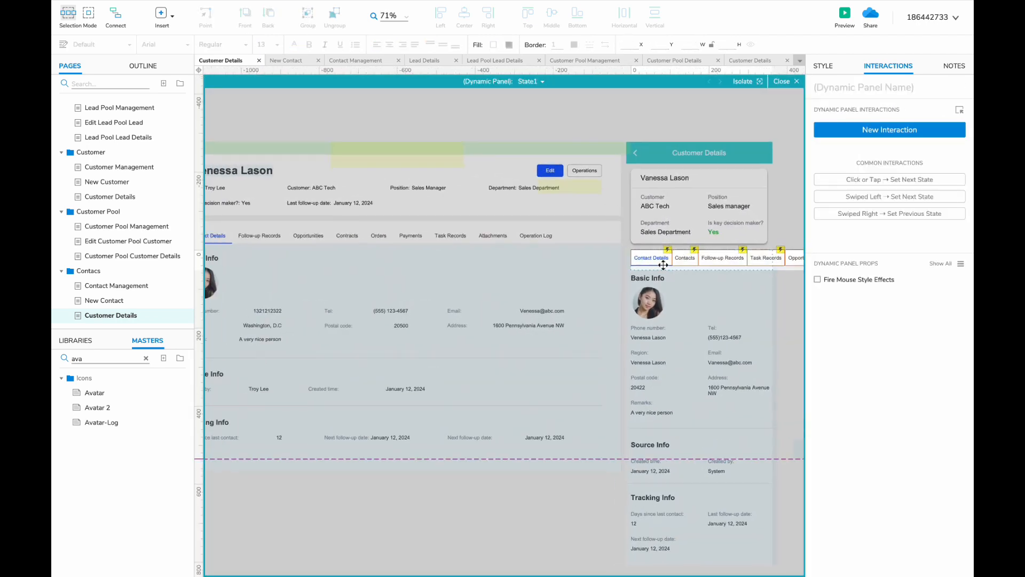
pyautogui.hscroll(1, 663, 265)
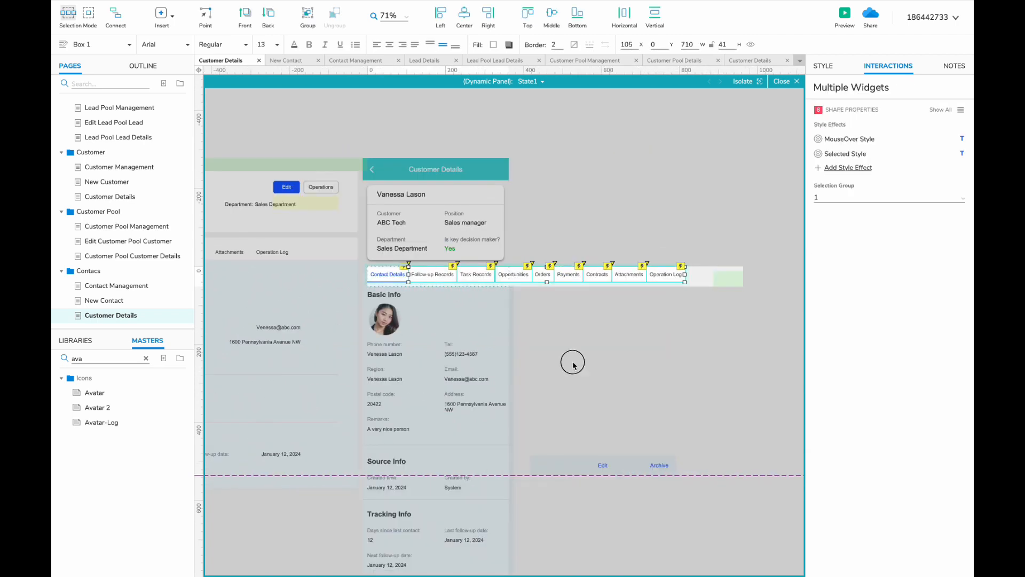
pyautogui.click(572, 364)
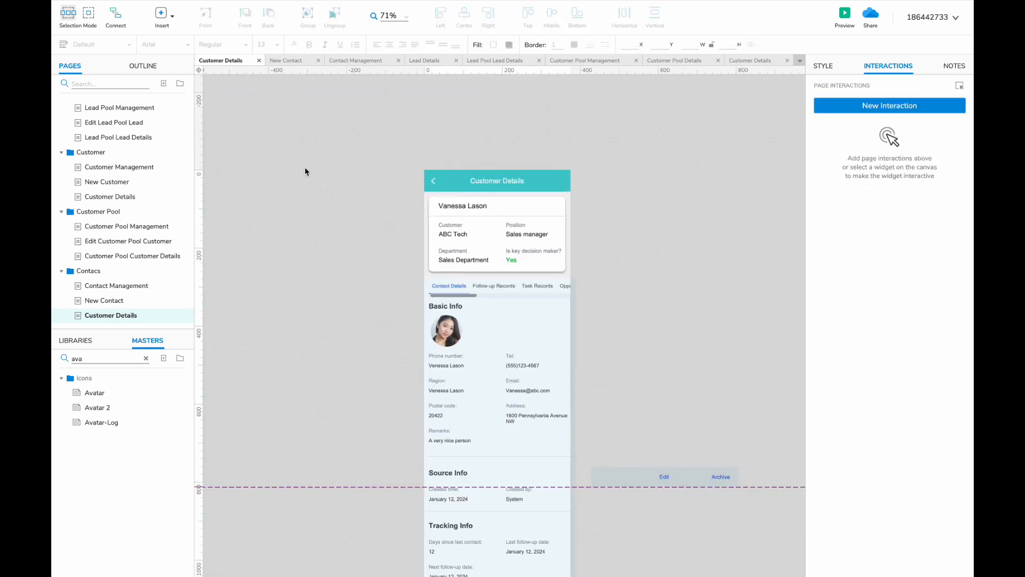
pyautogui.click(127, 256)
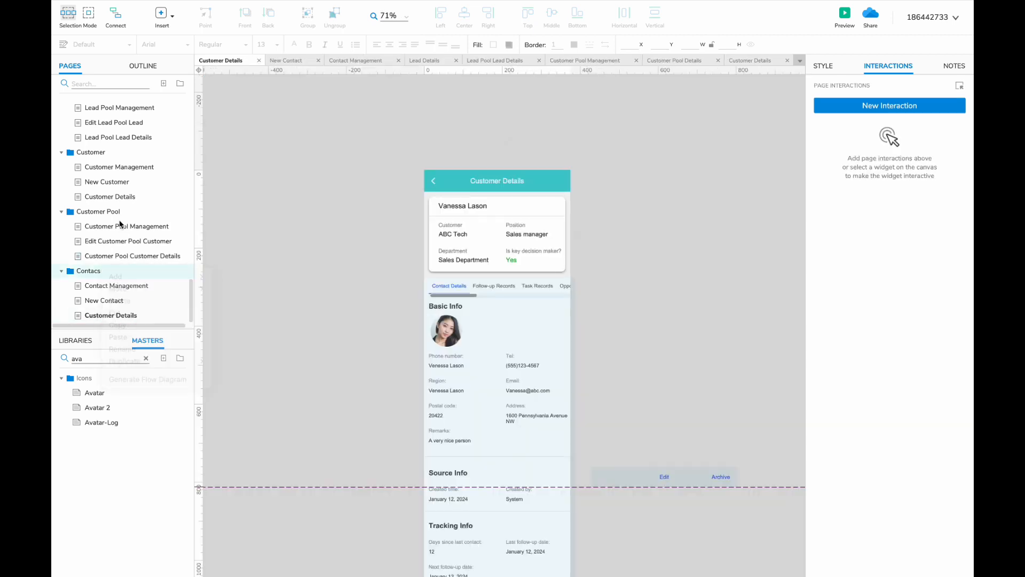
# - Duplicate the Customer folder as Opportunities, place it below Contacts, and open its first page
pyautogui.rightClick(109, 151)
pyautogui.click(236, 251)
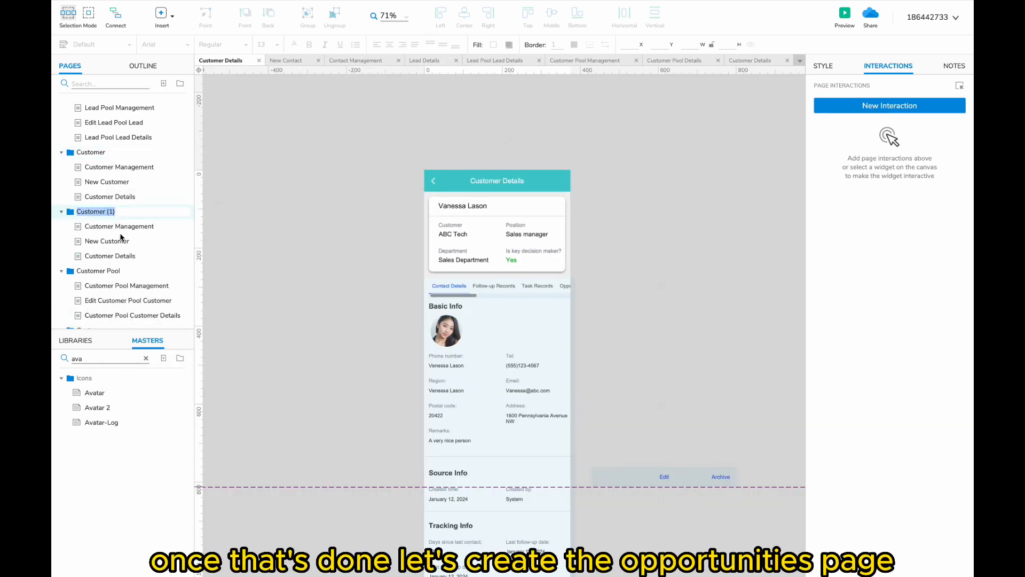
pyautogui.moveTo(97, 211); pyautogui.dragTo(59, 319)
pyautogui.click(96, 286)
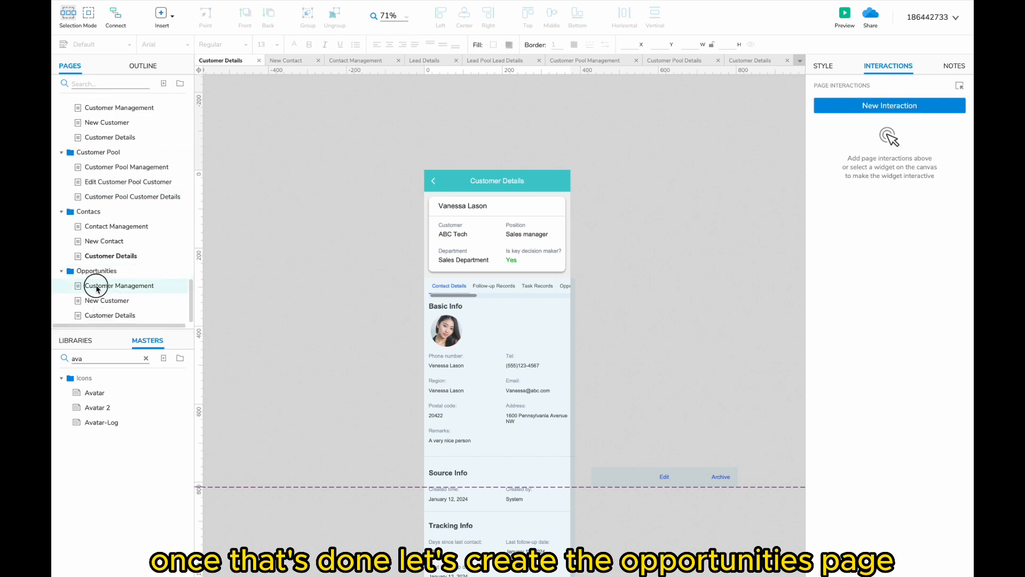
pyautogui.doubleClick(97, 286)
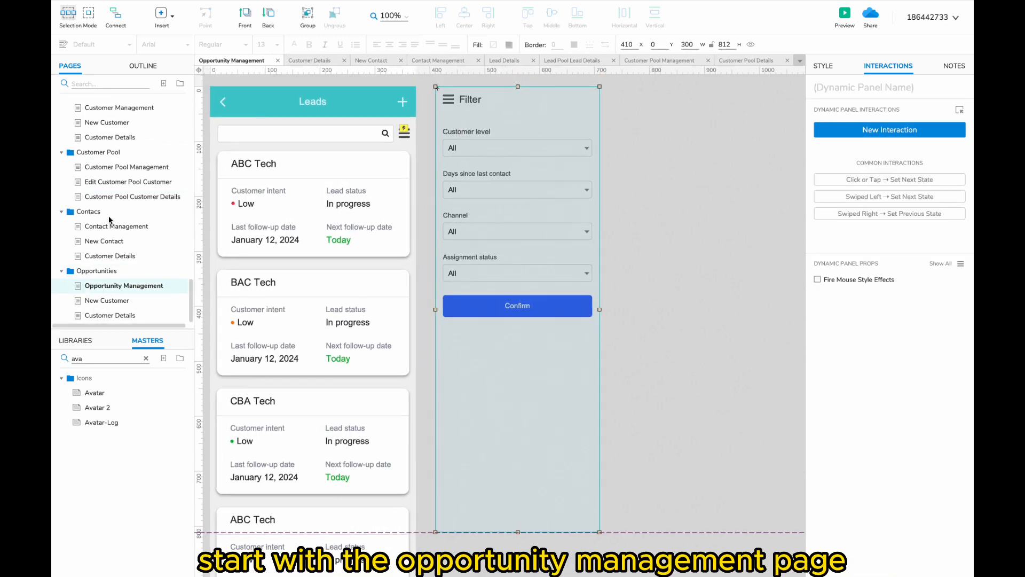
# - Copy all desktop Opportunity Management widgets onto the mobile page, parked left of the screen
pyautogui.scroll(-9, 110, 224)
pyautogui.scroll(7, 110, 229)
pyautogui.scroll(-2, 110, 229)
pyautogui.click(111, 206)
pyautogui.scroll(-4, 377, 222)
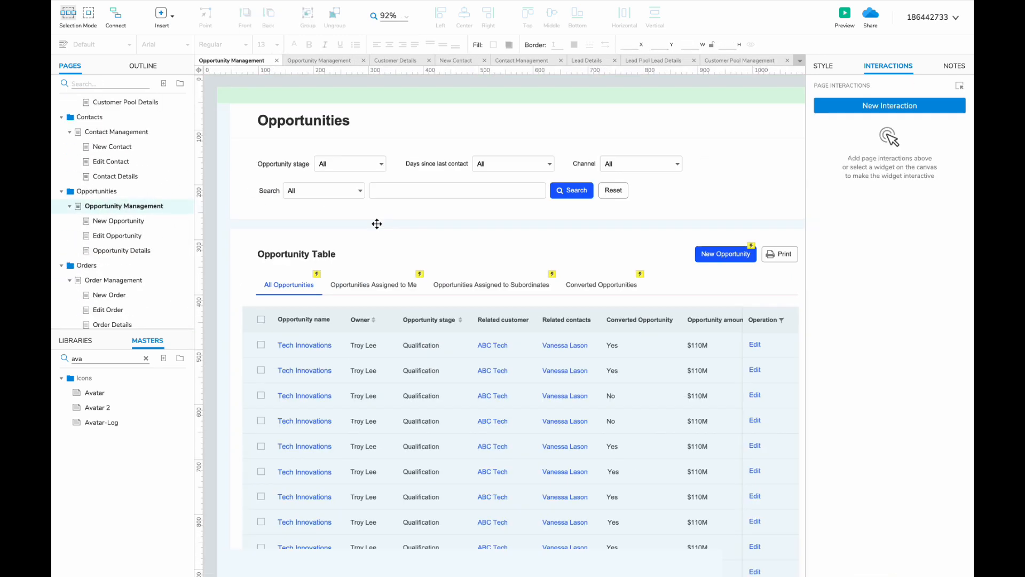
pyautogui.press('super+a')
pyautogui.click(276, 61)
pyautogui.scroll(-4, 275, 230)
pyautogui.press('super+v')
pyautogui.moveTo(567, 153); pyautogui.dragTo(394, 223)
pyautogui.click(393, 166)
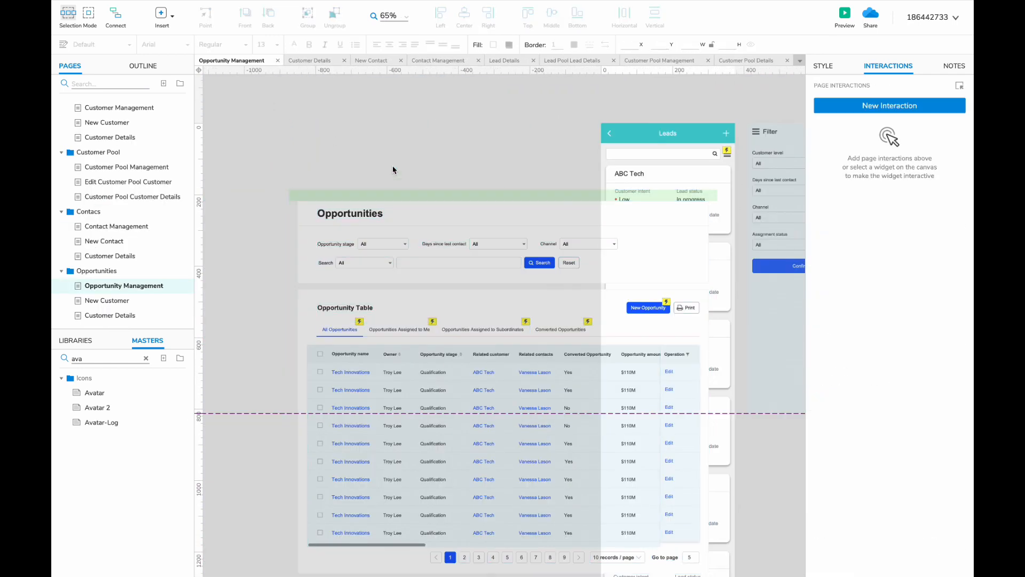
pyautogui.moveTo(283, 227); pyautogui.dragTo(206, 161)
# - Edit the Leads header title and delete the old lead cards from the mobile list
pyautogui.doubleClick(661, 136)
pyautogui.doubleClick(661, 136)
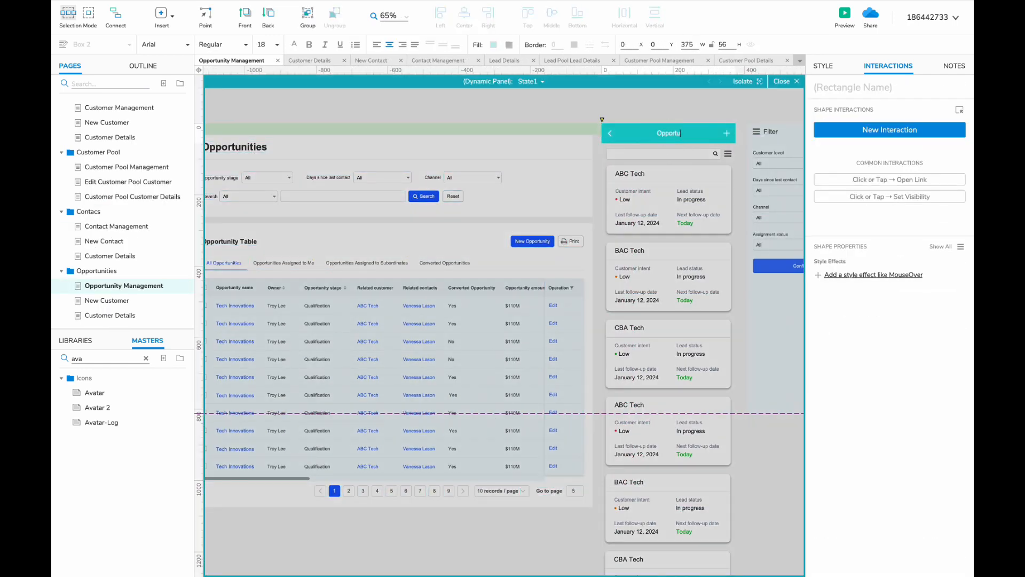
pyautogui.click(110, 256)
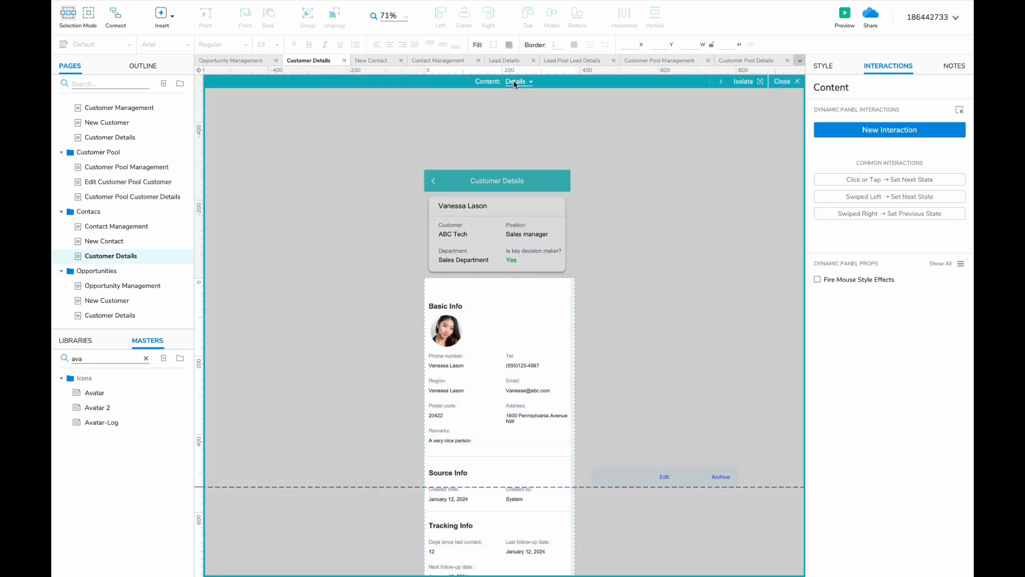
pyautogui.click(344, 60)
pyautogui.click(789, 81)
pyautogui.click(540, 205)
pyautogui.keyDown('shift'); pyautogui.click(539, 299); pyautogui.keyUp('shift')
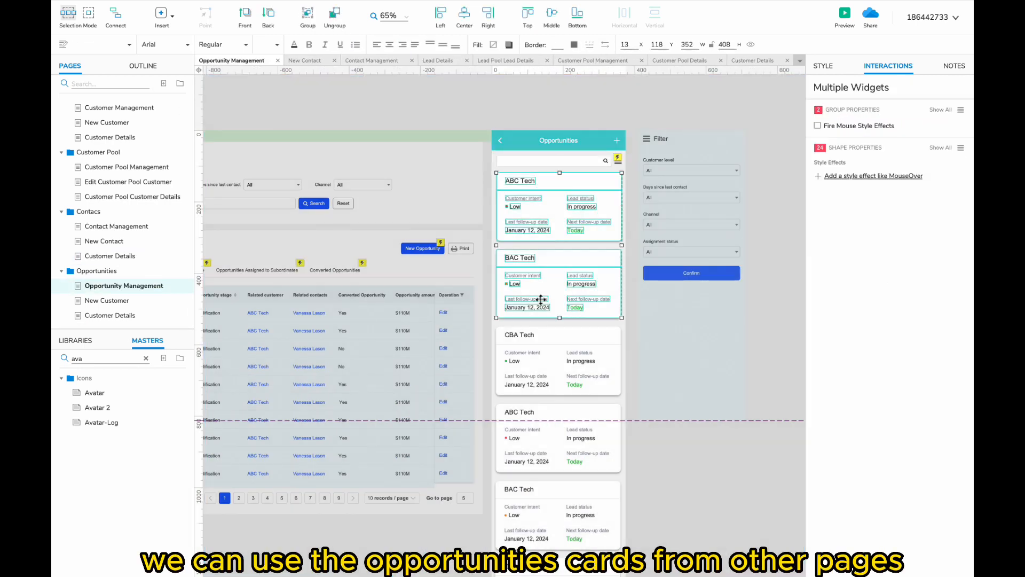
pyautogui.keyDown('shift'); pyautogui.click(540, 438); pyautogui.keyUp('shift')
pyautogui.press('Delete')
# - Paste the Tech Innovations opportunity card under the search bar and duplicate it down the list
pyautogui.press('super+v')
pyautogui.moveTo(471, 497); pyautogui.dragTo(472, 370)
pyautogui.scroll(5, 472, 379)
pyautogui.moveTo(448, 243); pyautogui.dragTo(450, 405)
pyautogui.scroll(-3, 457, 405)
pyautogui.scroll(-3, 459, 320)
pyautogui.keyDown('shift'); pyautogui.click(460, 192); pyautogui.keyUp('shift')
pyautogui.moveTo(453, 156); pyautogui.dragTo(450, 398)
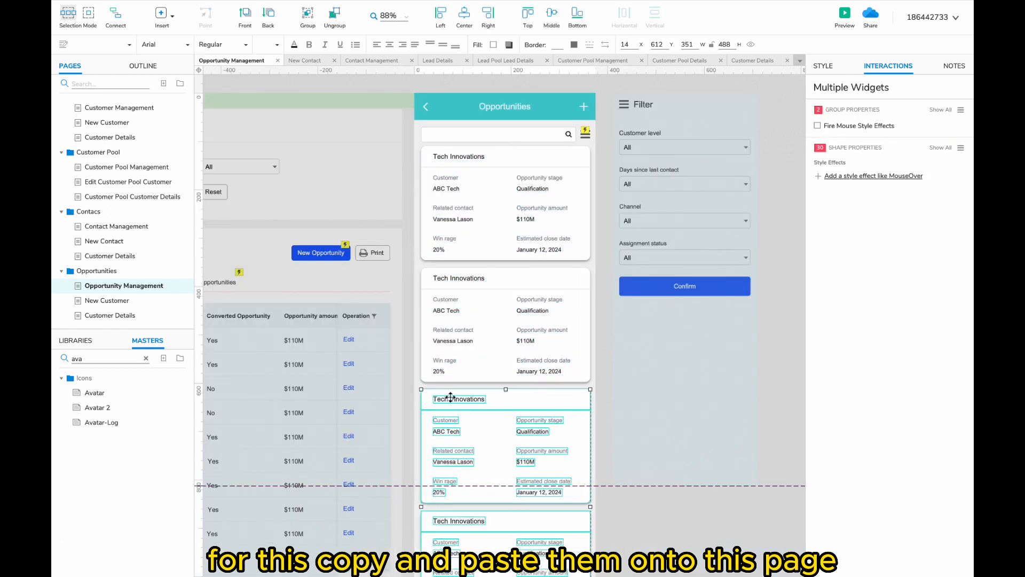
pyautogui.scroll(-4, 450, 398)
# - Add a clickable hot spot area from the widget library onto the card list
pyautogui.click(146, 358)
pyautogui.click(75, 340)
pyautogui.moveTo(122, 501); pyautogui.dragTo(476, 435)
pyautogui.moveTo(497, 482); pyautogui.dragTo(498, 461)
pyautogui.scroll(4, 499, 463)
pyautogui.hscroll(1, 498, 463)
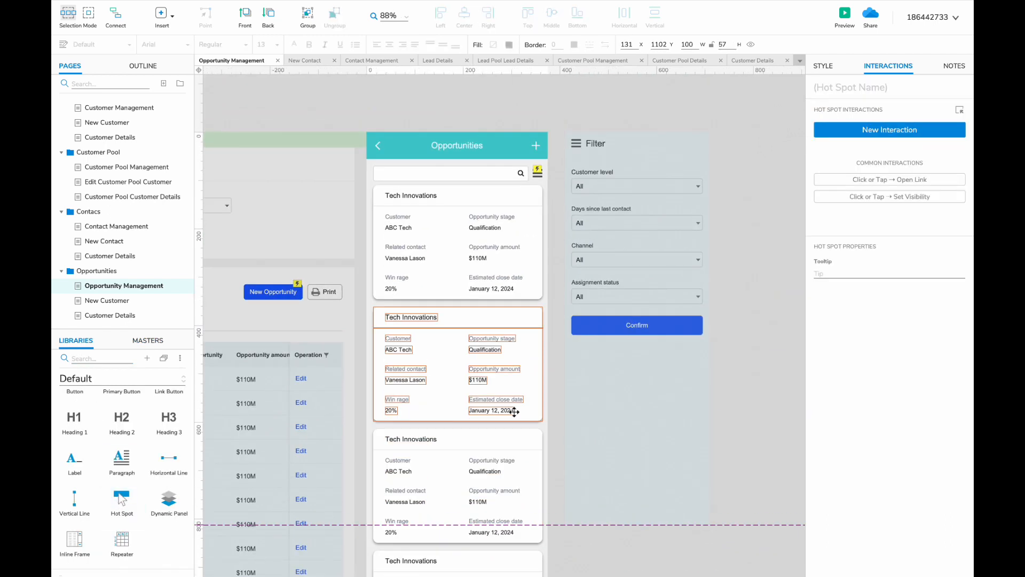
pyautogui.hscroll(-5, 510, 413)
# - Replace the old Filter panel fields with the desktop Opportunity stage, Days since last contact and Channel filters
pyautogui.keyDown('shift'); pyautogui.click(320, 213); pyautogui.keyUp('shift')
pyautogui.keyDown('shift'); pyautogui.click(419, 213); pyautogui.keyUp('shift')
pyautogui.keyDown('shift'); pyautogui.click(483, 213); pyautogui.keyUp('shift')
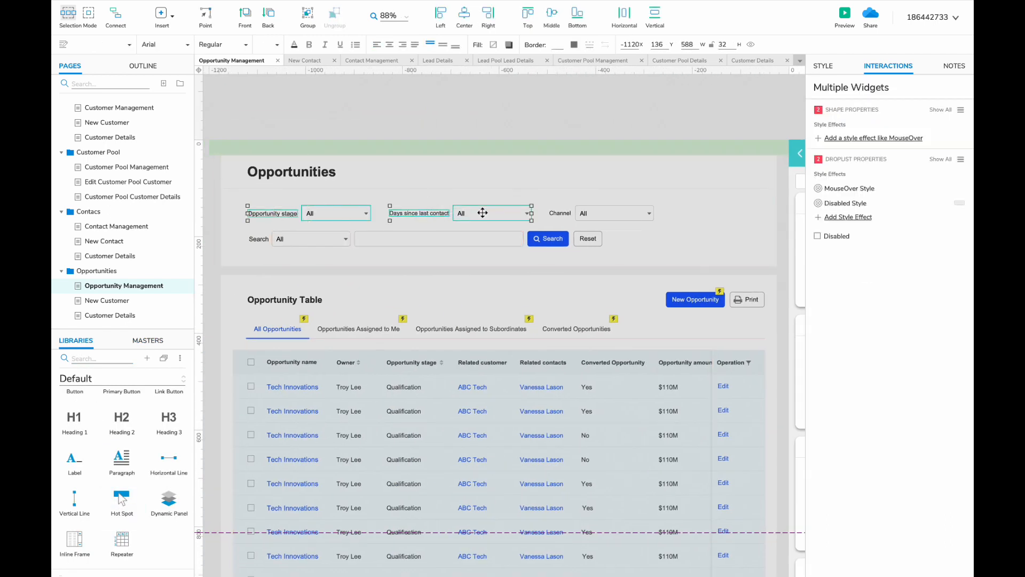
pyautogui.keyDown('shift'); pyautogui.click(558, 213); pyautogui.keyUp('shift')
pyautogui.keyDown('shift'); pyautogui.click(613, 215); pyautogui.keyUp('shift')
pyautogui.hscroll(6, 613, 218)
pyautogui.doubleClick(545, 288)
pyautogui.press('Delete')
pyautogui.moveTo(592, 199); pyautogui.dragTo(451, 261)
pyautogui.press('Delete')
pyautogui.press('super+v')
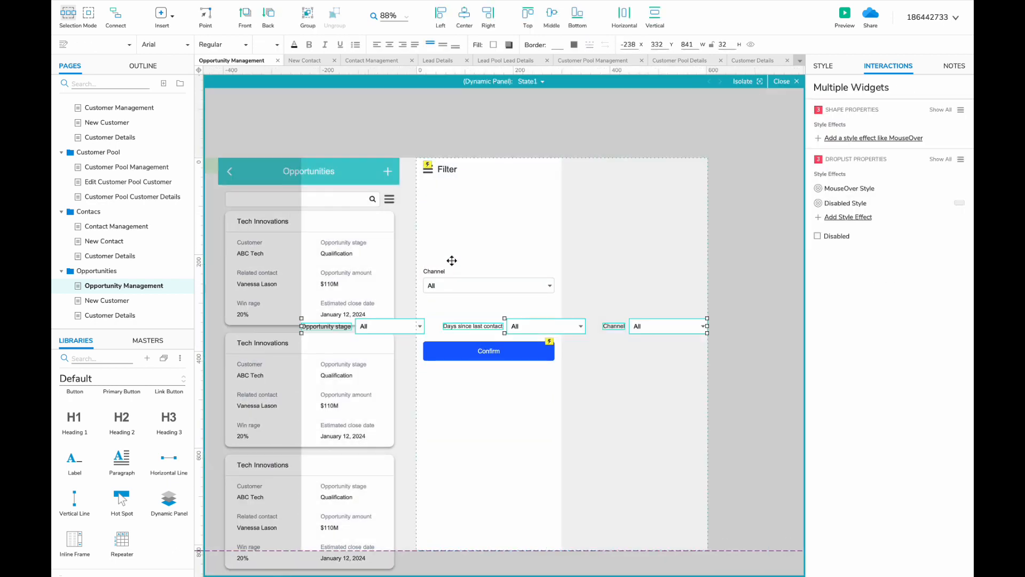
pyautogui.moveTo(371, 325); pyautogui.dragTo(554, 210)
# - Stack the three filter dropdowns vertically, widen them to match, and move Confirm under Channel
pyautogui.click(588, 196)
pyautogui.moveTo(443, 249); pyautogui.dragTo(445, 253)
pyautogui.click(645, 196)
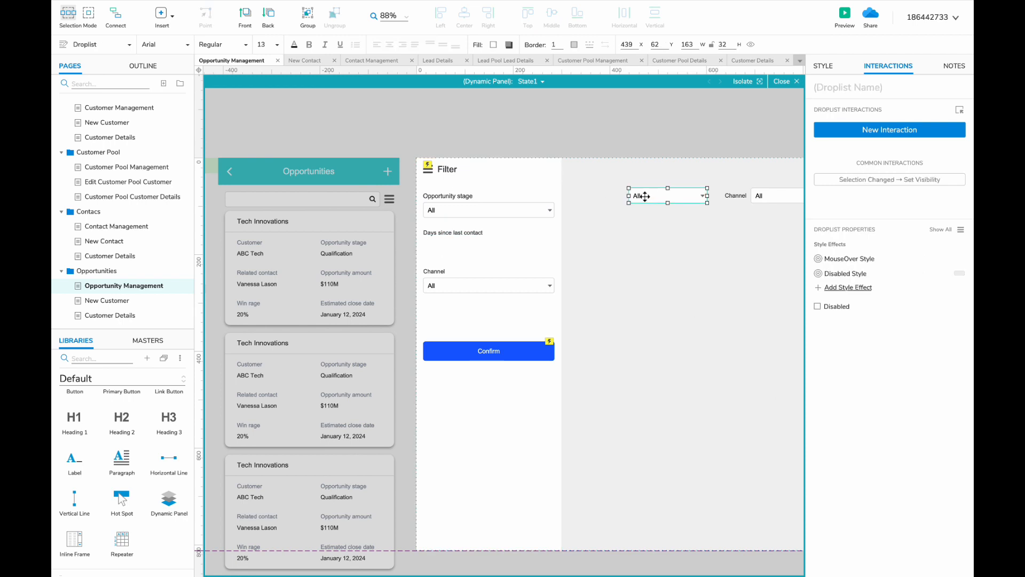
pyautogui.moveTo(529, 247); pyautogui.dragTo(555, 247)
pyautogui.click(449, 284)
pyautogui.keyDown('shift'); pyautogui.click(435, 271); pyautogui.keyUp('shift')
pyautogui.moveTo(448, 284); pyautogui.dragTo(448, 281)
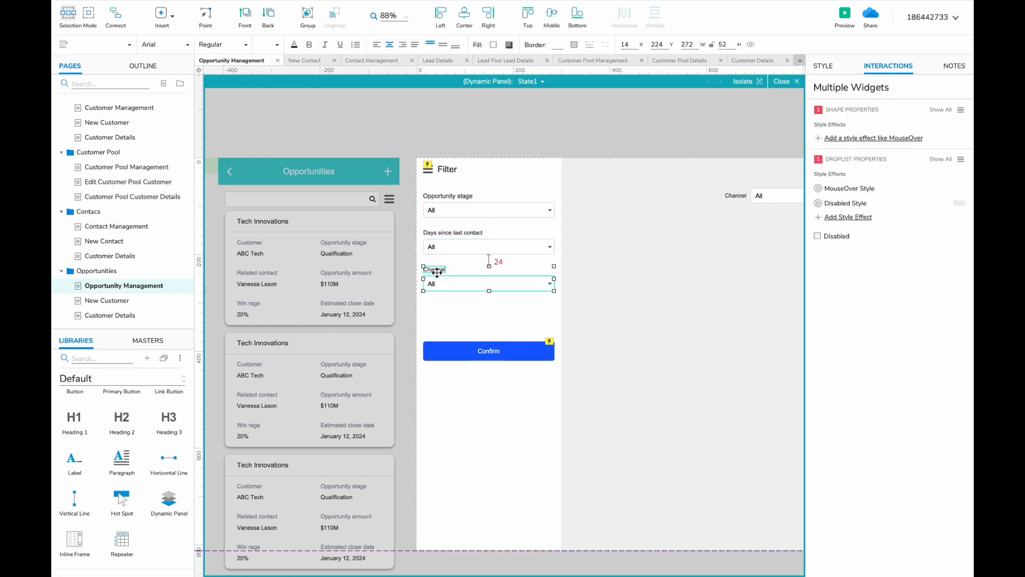
pyautogui.moveTo(455, 350); pyautogui.dragTo(456, 312)
pyautogui.hscroll(2, 694, 240)
pyautogui.moveTo(658, 196); pyautogui.dragTo(793, 288)
pyautogui.press('Delete')
pyautogui.doubleClick(655, 305)
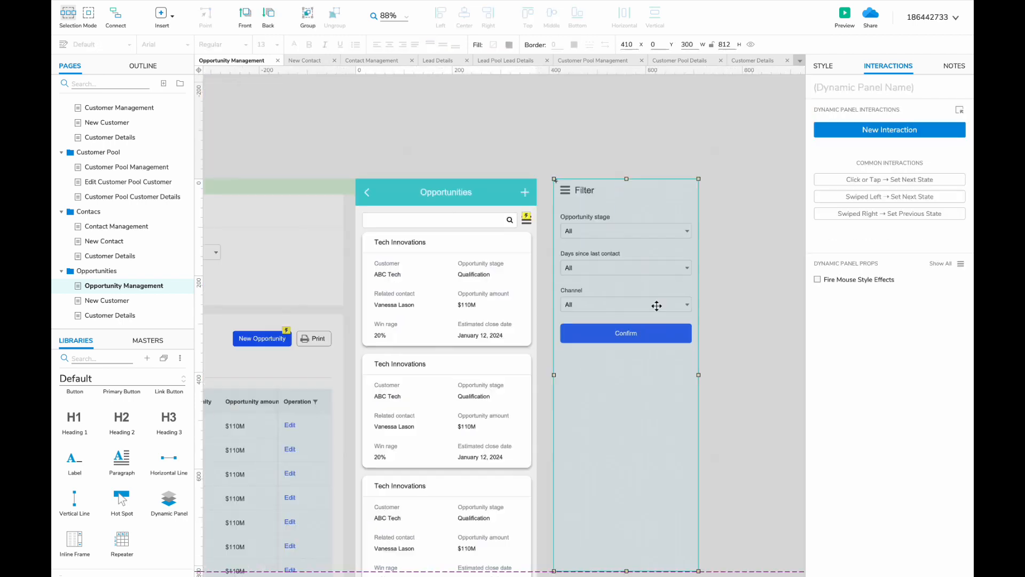
# - Delete the leftover desktop layout widgets from the page
pyautogui.scroll(-3, 655, 305)
pyautogui.moveTo(612, 408); pyautogui.dragTo(52, 9)
pyautogui.press('Delete')
# - Paste all New Opportunity page widgets onto the duplicated page and rename it 'New Opportunity'
pyautogui.scroll(5, 119, 184)
pyautogui.click(130, 84)
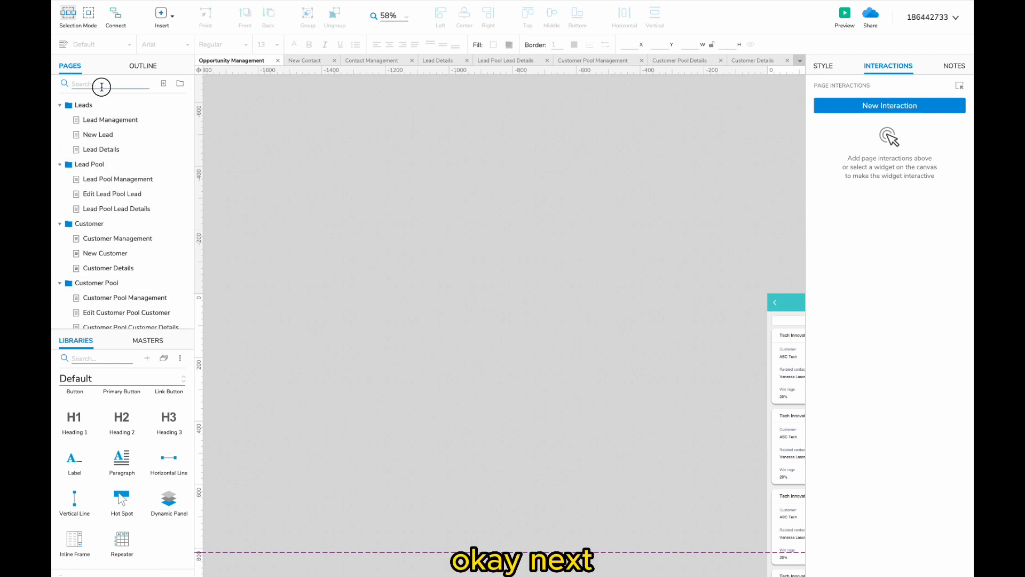
pyautogui.write('new')
pyautogui.click(118, 266)
pyautogui.hotkey('ctrl', 'a')
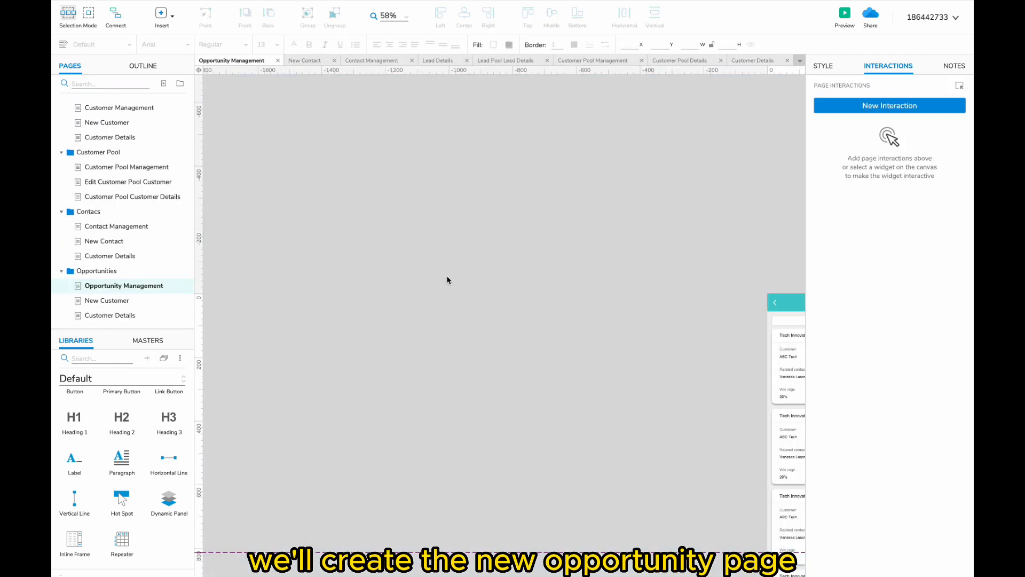
pyautogui.click(142, 300)
pyautogui.hotkey('ctrl', 'v')
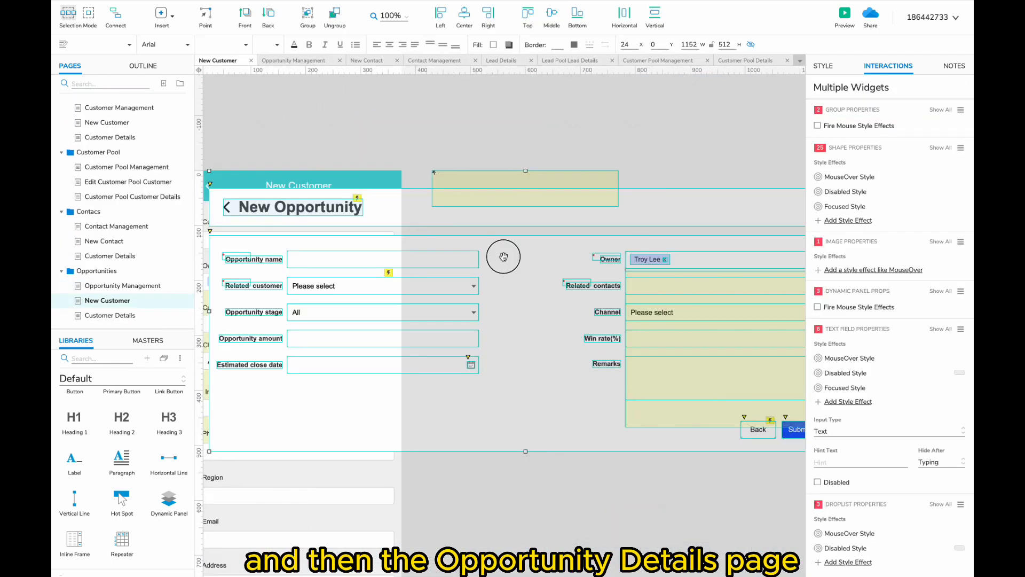
pyautogui.write('New Opportunity')
pyautogui.press('Return')
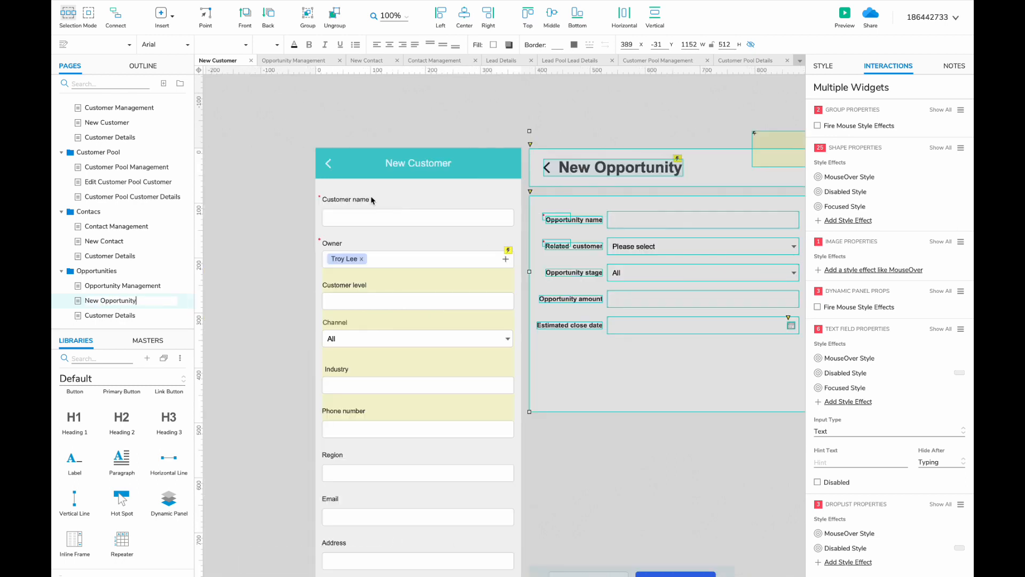
pyautogui.write('New Op')
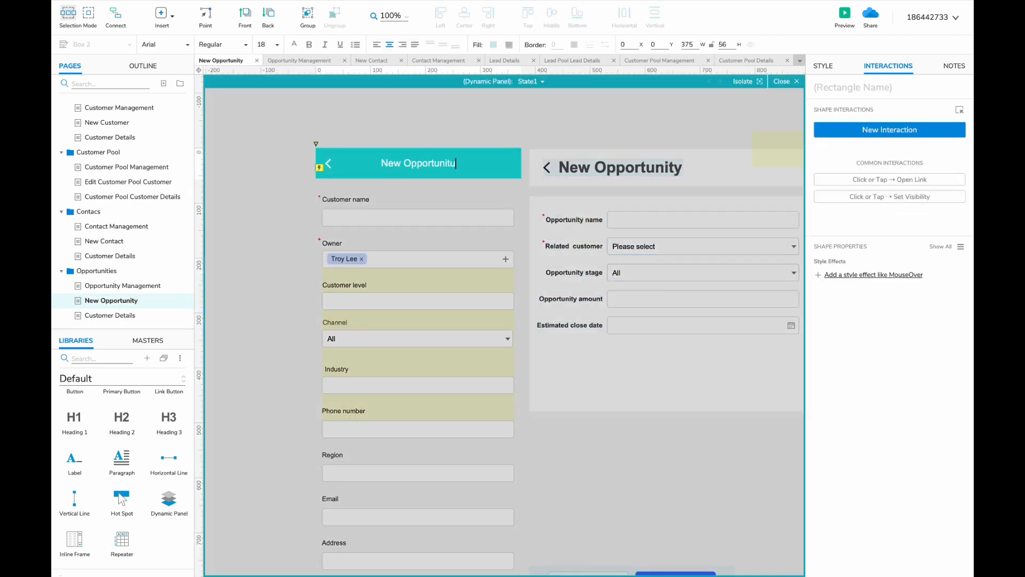
pyautogui.press('BackSpace')
pyautogui.write('y')
# - Put the Opportunity name label at the form top and delete the Customer level label and field
pyautogui.doubleClick(482, 121)
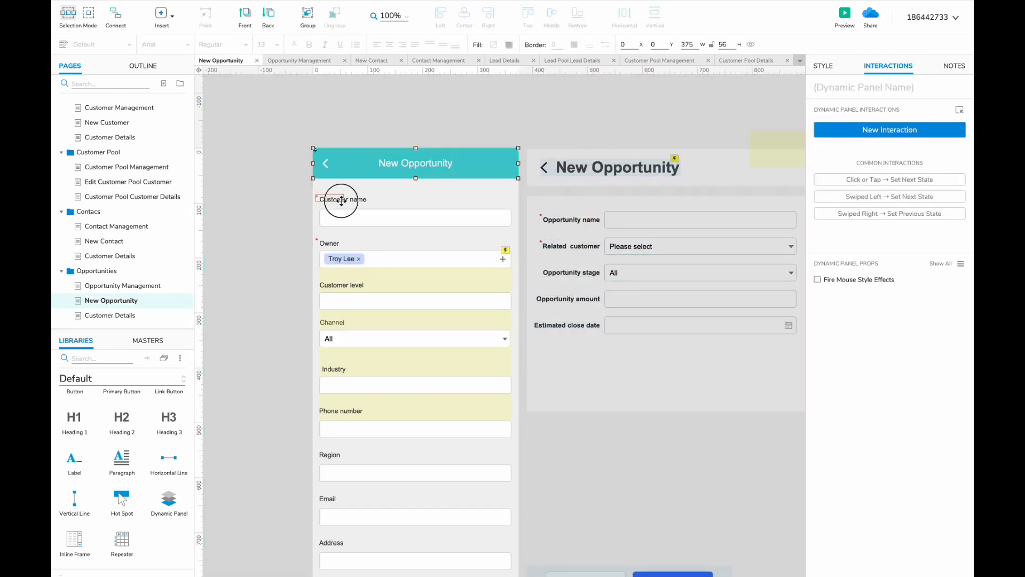
pyautogui.hscroll(-3, 377, 234)
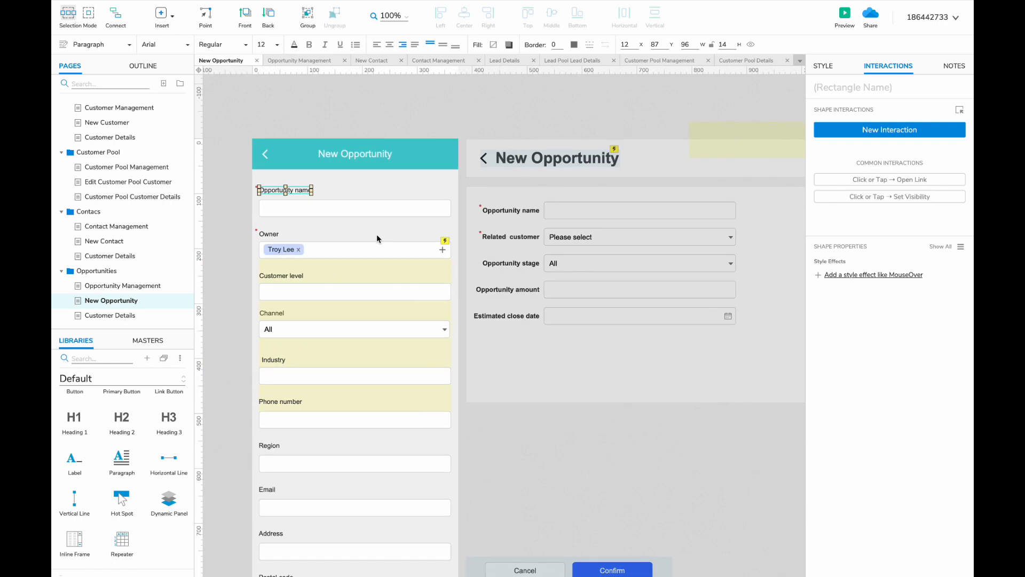
pyautogui.scroll(-3, 377, 234)
pyautogui.moveTo(525, 234); pyautogui.dragTo(609, 259)
pyautogui.click(386, 283)
pyautogui.keyDown('shift'); pyautogui.click(427, 297); pyautogui.keyUp('shift')
pyautogui.press('Delete')
# - Copy the Related customer label and dropdown into the mobile form
pyautogui.hscroll(2, 391, 295)
pyautogui.scroll(3, 391, 295)
pyautogui.scroll(1, 398, 325)
pyautogui.moveTo(524, 251); pyautogui.dragTo(281, 300)
pyautogui.moveTo(374, 293); pyautogui.dragTo(300, 313)
pyautogui.click(342, 363)
# - Delete the lower mobile widgets, move Channel further down, and nudge Related customer up
pyautogui.scroll(-5, 367, 374)
pyautogui.moveTo(366, 458); pyautogui.dragTo(301, 192)
pyautogui.scroll(3, 311, 260)
pyautogui.press('Delete')
pyautogui.moveTo(238, 276); pyautogui.dragTo(407, 363)
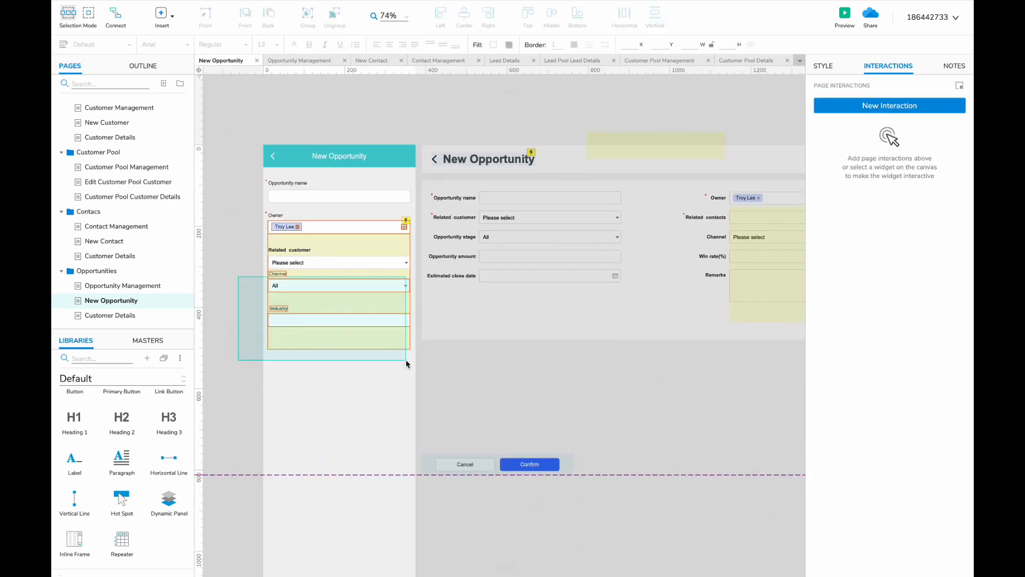
pyautogui.moveTo(347, 285); pyautogui.dragTo(347, 394)
pyautogui.scroll(3, 305, 251)
pyautogui.click(289, 250)
pyautogui.keyDown('shift'); pyautogui.click(297, 265); pyautogui.keyUp('shift')
pyautogui.hotkey('shift', 'Up')
pyautogui.hscroll(2, 296, 270)
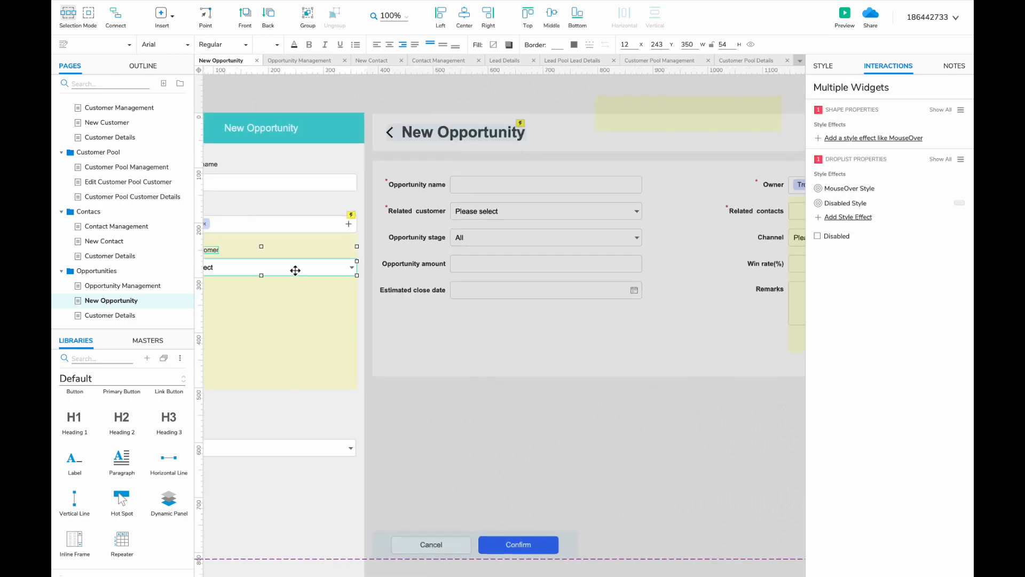
pyautogui.hscroll(-3, 295, 270)
# - Add a Related contacts label with a copied Owner field below Related customer
pyautogui.click(240, 211)
pyautogui.keyDown('shift'); pyautogui.click(304, 222); pyautogui.keyUp('shift')
pyautogui.click(239, 211)
pyautogui.moveTo(240, 210); pyautogui.dragTo(260, 294)
pyautogui.hscroll(-2, 499, 321)
pyautogui.write('cu')
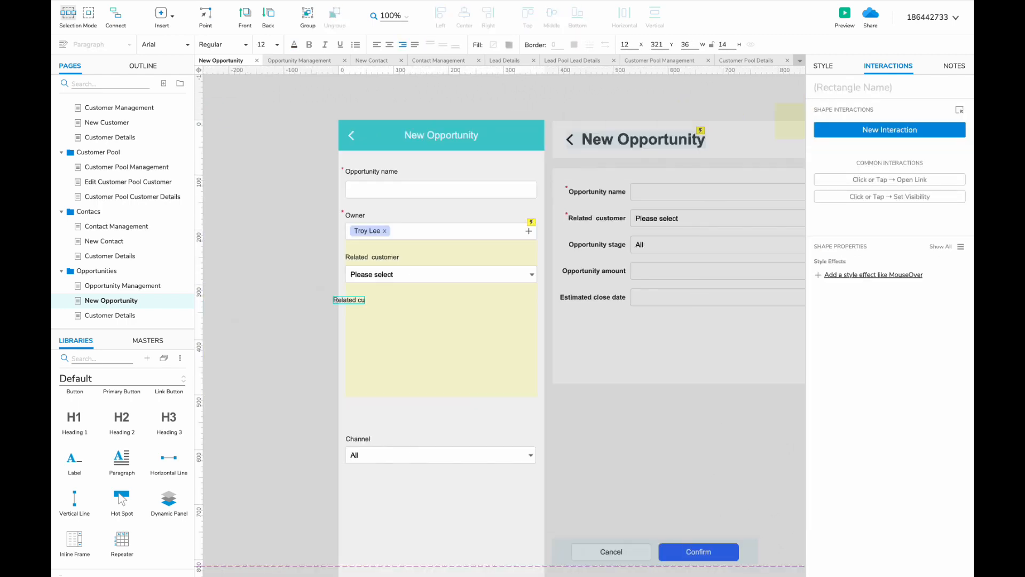
pyautogui.moveTo(345, 297); pyautogui.dragTo(360, 297)
pyautogui.moveTo(367, 231); pyautogui.dragTo(366, 315)
pyautogui.hscroll(5, 366, 315)
# - Copy the Opportunity stage label and dropdown into the form and reposition the Channel pair
pyautogui.click(337, 251)
pyautogui.keyDown('shift'); pyautogui.click(464, 247); pyautogui.keyUp('shift')
pyautogui.hscroll(-5, 464, 247)
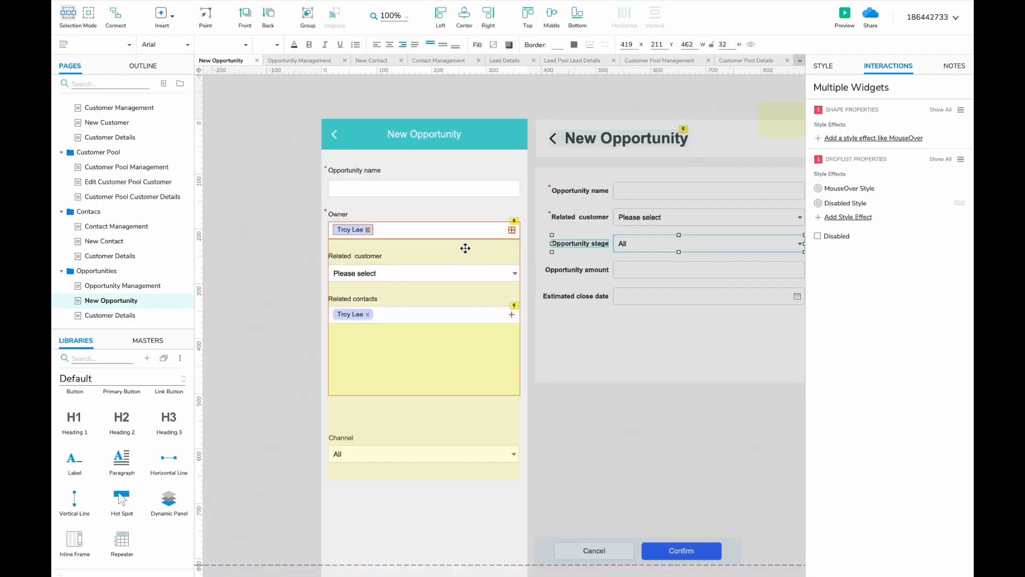
pyautogui.moveTo(575, 242); pyautogui.dragTo(345, 340)
pyautogui.keyDown('shift'); pyautogui.click(352, 355); pyautogui.keyUp('shift')
pyautogui.hscroll(3, 375, 357)
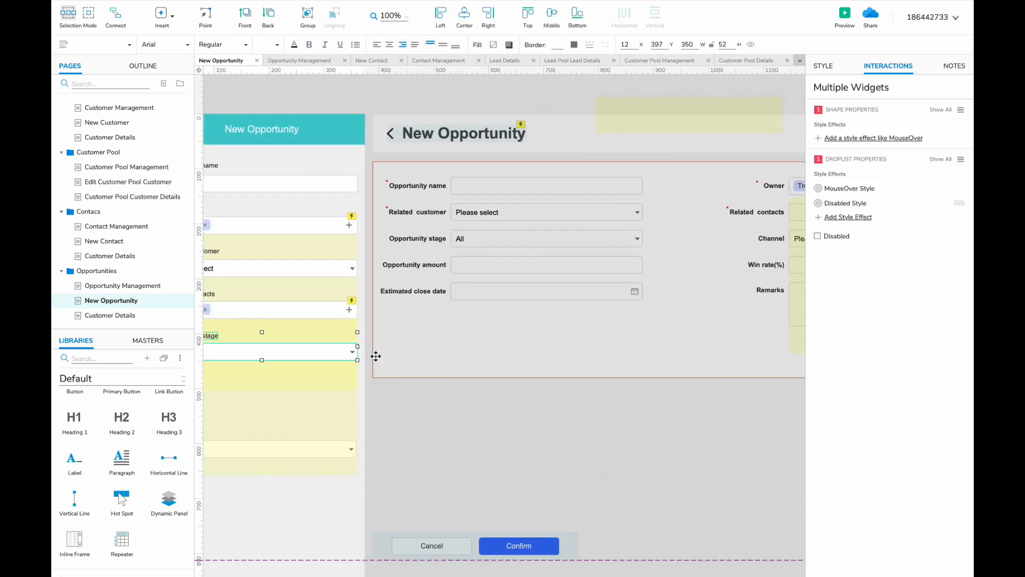
pyautogui.hscroll(-2, 375, 357)
pyautogui.moveTo(299, 406); pyautogui.dragTo(376, 406)
pyautogui.click(277, 428)
pyautogui.keyDown('shift'); pyautogui.click(277, 445); pyautogui.keyUp('shift')
pyautogui.moveTo(277, 444); pyautogui.dragTo(277, 389)
pyautogui.moveTo(502, 325); pyautogui.dragTo(427, 325)
# - Duplicate the Opportunity name pair into Opportunity amount and Win rate fields
pyautogui.click(299, 178)
pyautogui.keyDown('shift'); pyautogui.click(295, 163); pyautogui.keyUp('shift')
pyautogui.moveTo(295, 162); pyautogui.dragTo(267, 458)
pyautogui.hscroll(2, 288, 414)
pyautogui.doubleClick(249, 417)
pyautogui.doubleClick(266, 417)
pyautogui.write('amount')
pyautogui.hscroll(-1, 283, 417)
pyautogui.keyDown('shift'); pyautogui.click(295, 431); pyautogui.keyUp('shift')
pyautogui.doubleClick(270, 458)
pyautogui.write('Win ra')
# - Add the Estimated close date field with a calendar icon and an unbolded label
pyautogui.scroll(-3, 254, 459)
pyautogui.click(598, 225)
pyautogui.keyDown('shift'); pyautogui.click(516, 224); pyautogui.keyUp('shift')
pyautogui.moveTo(515, 226); pyautogui.dragTo(301, 439)
pyautogui.moveTo(406, 438); pyautogui.dragTo(335, 457)
pyautogui.moveTo(746, 225); pyautogui.dragTo(428, 455)
pyautogui.click(309, 437)
pyautogui.hotkey('ctrl', 'b')
# - Place the Remarks label and text area, unbold the label, and move the widgets below
pyautogui.hscroll(5, 428, 455)
pyautogui.click(665, 283)
pyautogui.hscroll(-8, 666, 284)
pyautogui.click(720, 347)
pyautogui.moveTo(597, 366); pyautogui.dragTo(558, 381)
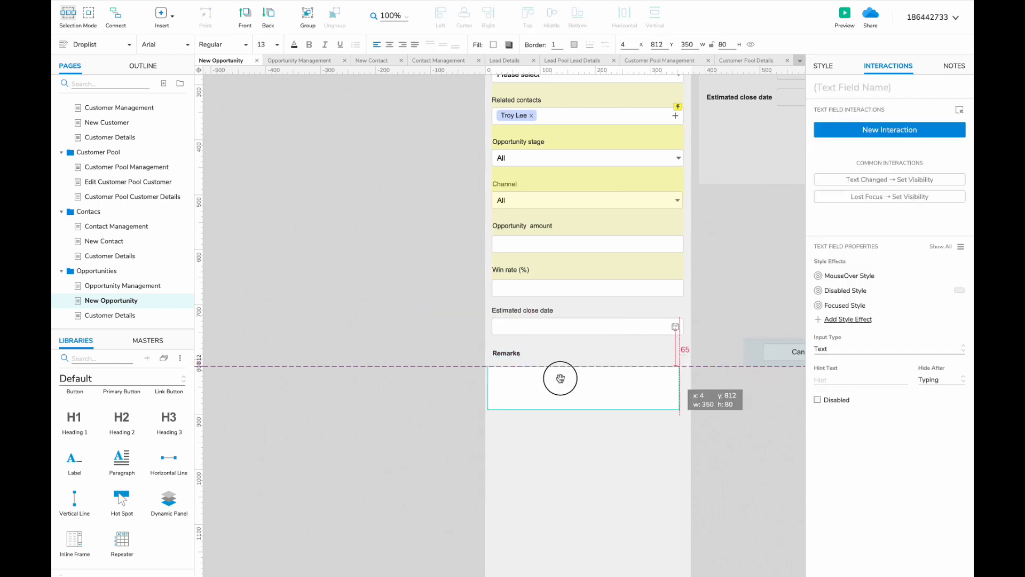
pyautogui.click(505, 353)
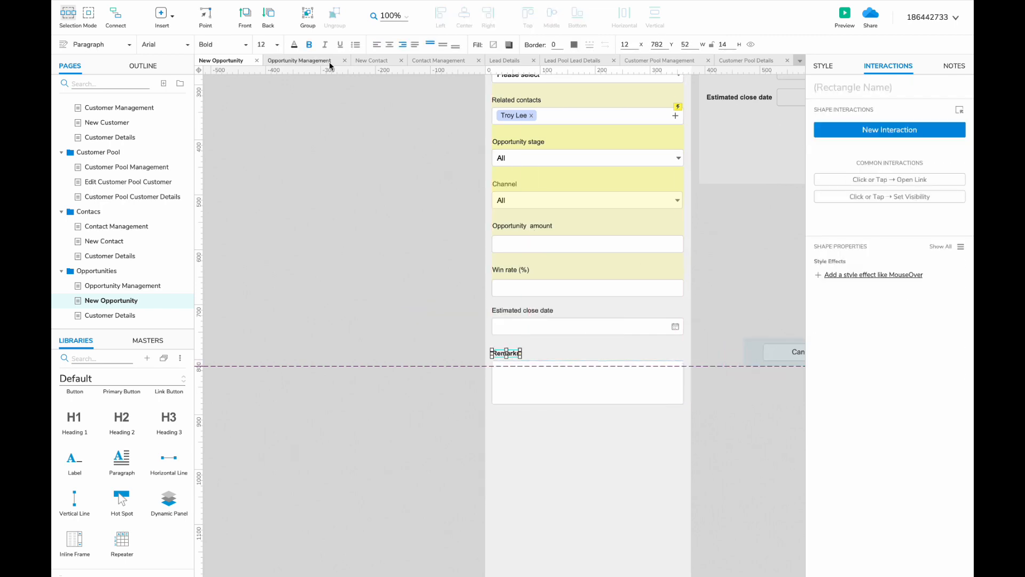
pyautogui.click(308, 44)
pyautogui.keyDown('shift'); pyautogui.click(553, 395); pyautogui.keyUp('shift')
pyautogui.moveTo(687, 414); pyautogui.dragTo(484, 310)
pyautogui.hscroll(7, 754, 412)
pyautogui.scroll(-1, 754, 412)
# - Rename the duplicated details page under Opportunities to 'Opportunity Details'
pyautogui.click(754, 412)
pyautogui.click(93, 315)
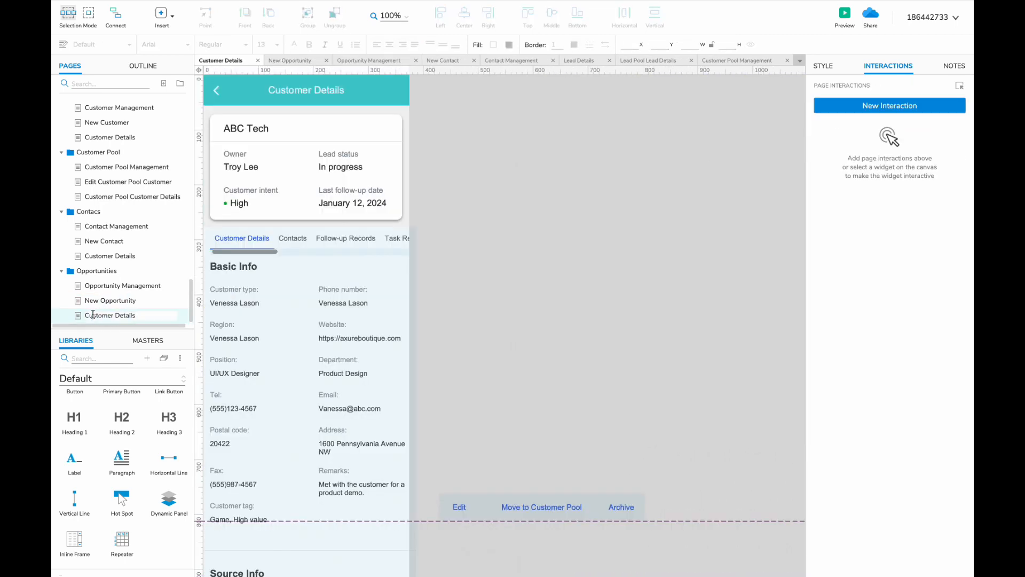
pyautogui.press('Return')
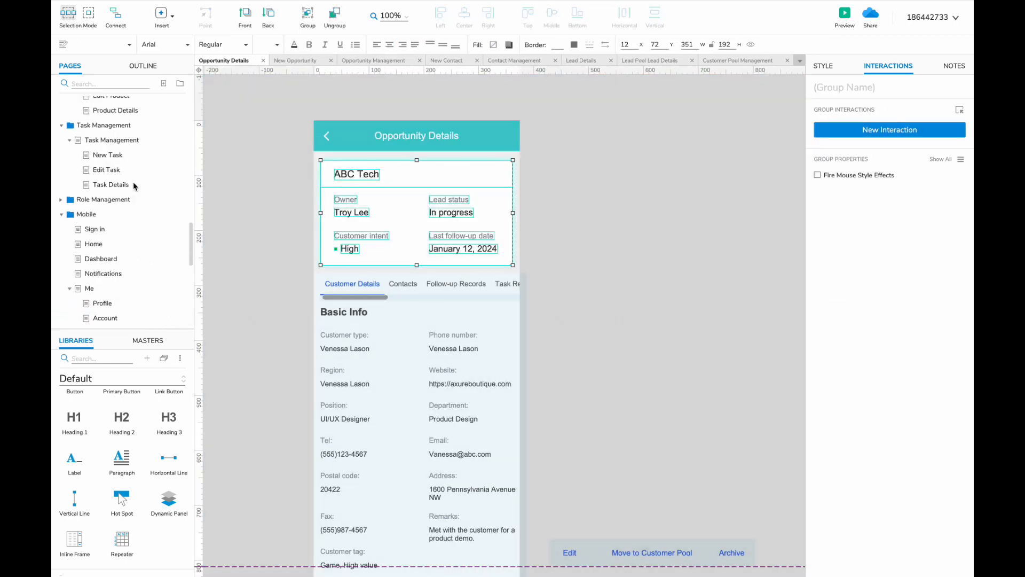
pyautogui.scroll(5, 133, 182)
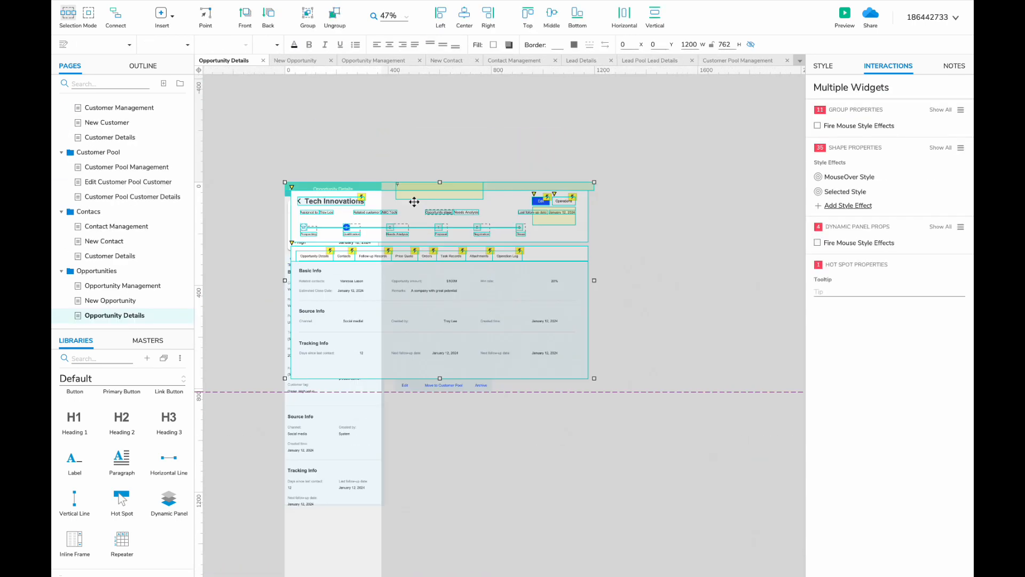
pyautogui.hscroll(5, 297, 114)
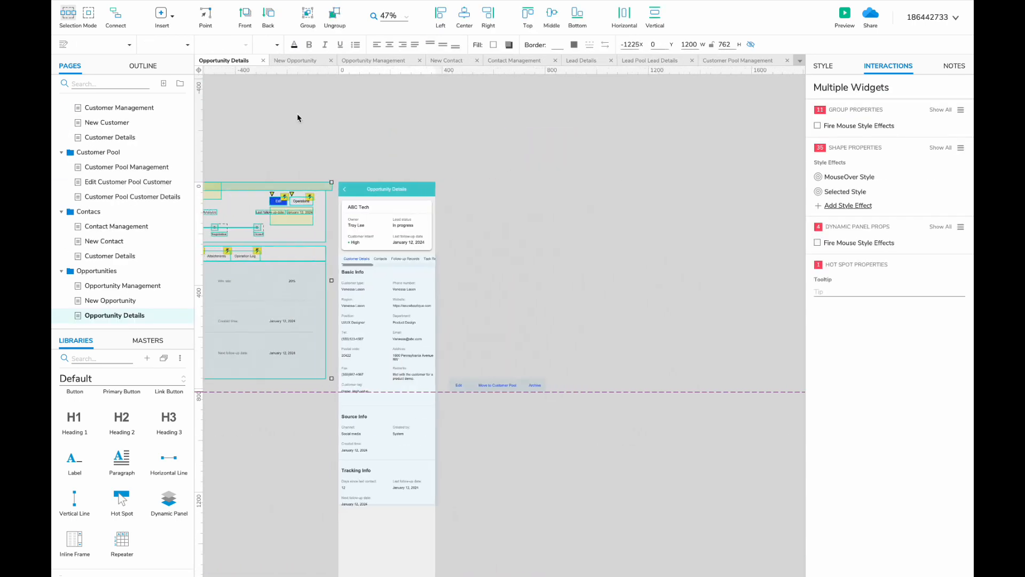
pyautogui.hscroll(10, 473, 195)
# - Change the card status to Needs Analysis, remove the green dot, and move the lower section down
pyautogui.click(400, 231)
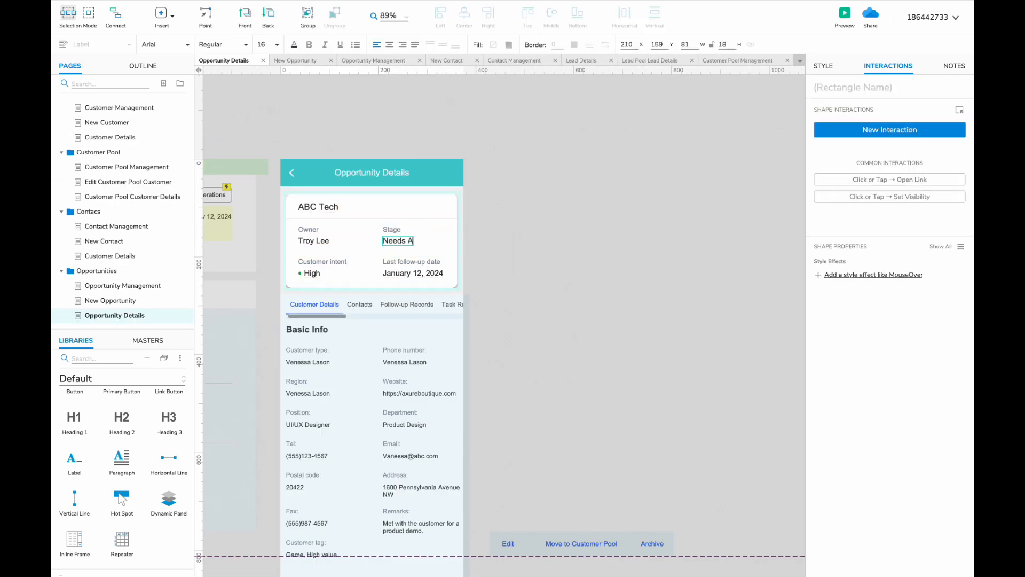
pyautogui.write('nalysis')
pyautogui.hscroll(-1, 398, 245)
pyautogui.click(331, 271)
pyautogui.press('Delete')
pyautogui.moveTo(343, 272); pyautogui.dragTo(338, 272)
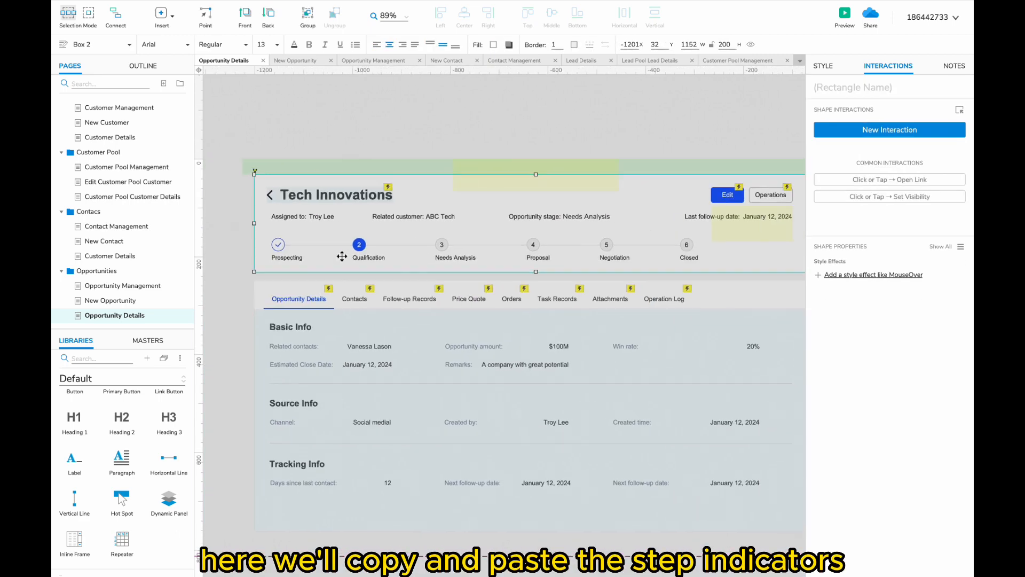
pyautogui.hscroll(6, 516, 276)
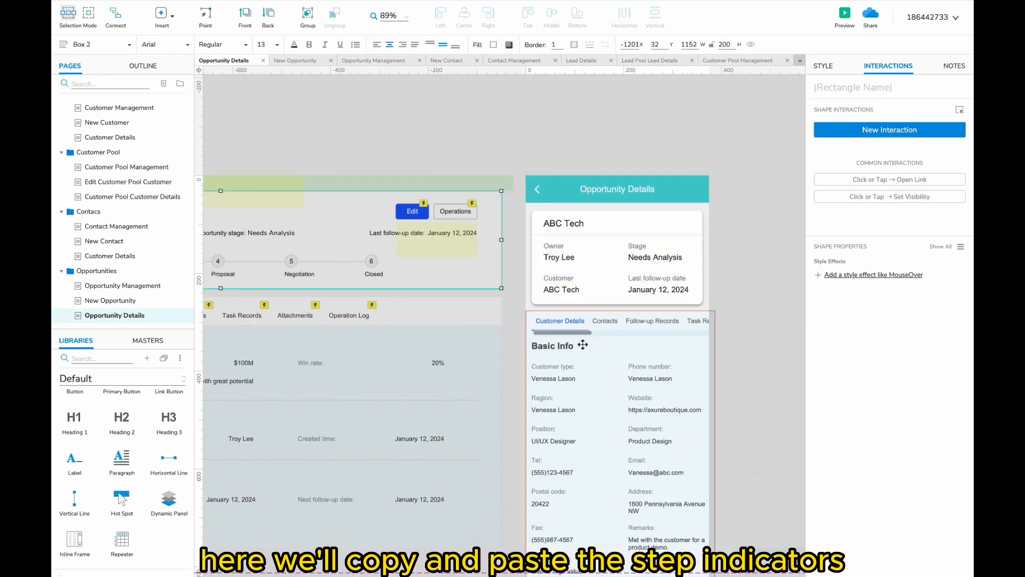
pyautogui.moveTo(582, 344); pyautogui.dragTo(647, 455)
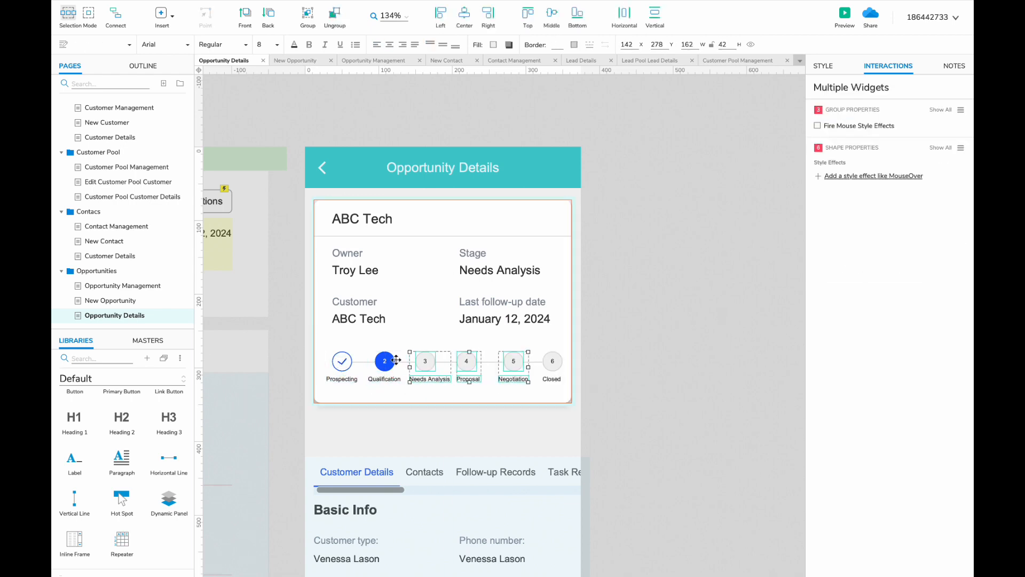
# - Rename the first tab to 'Opportunity Details' and position it beside Contacts
pyautogui.write('Opportuni')
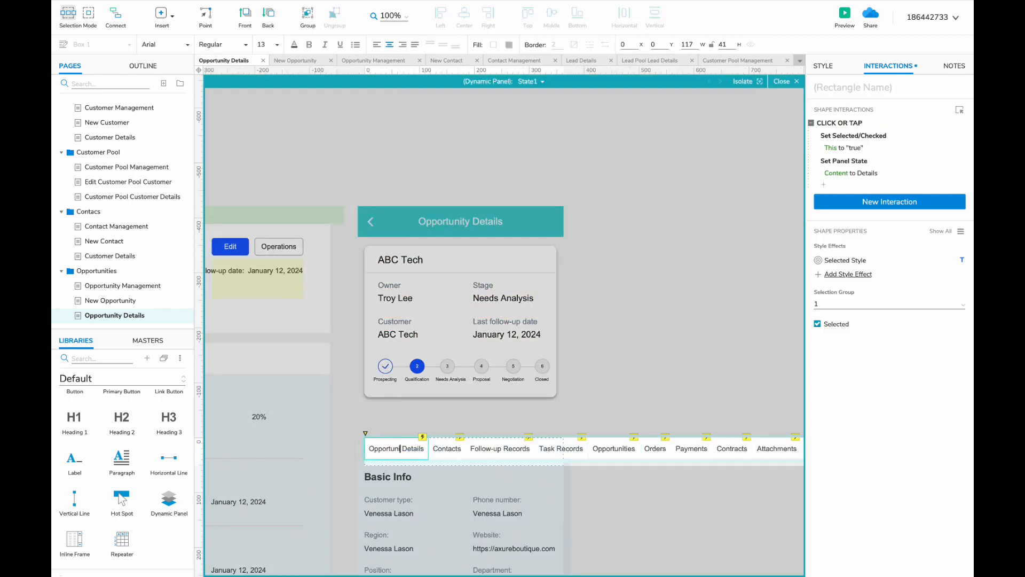
pyautogui.moveTo(403, 448); pyautogui.dragTo(410, 448)
pyautogui.press('super+a')
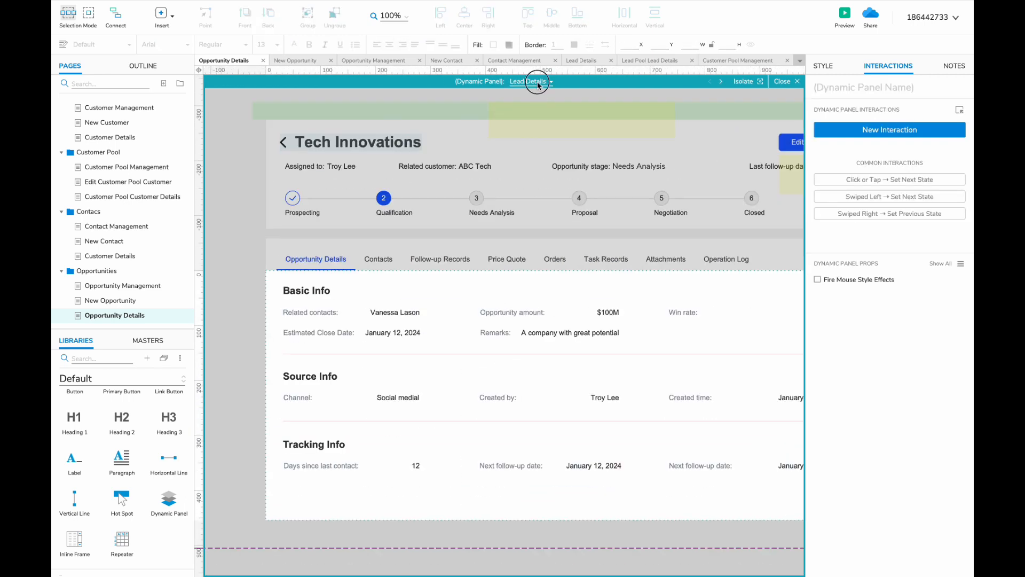
pyautogui.click(534, 82)
# - Show the Content panel's Price Quote state and delete the first attachment row's file name and icons
pyautogui.click(548, 198)
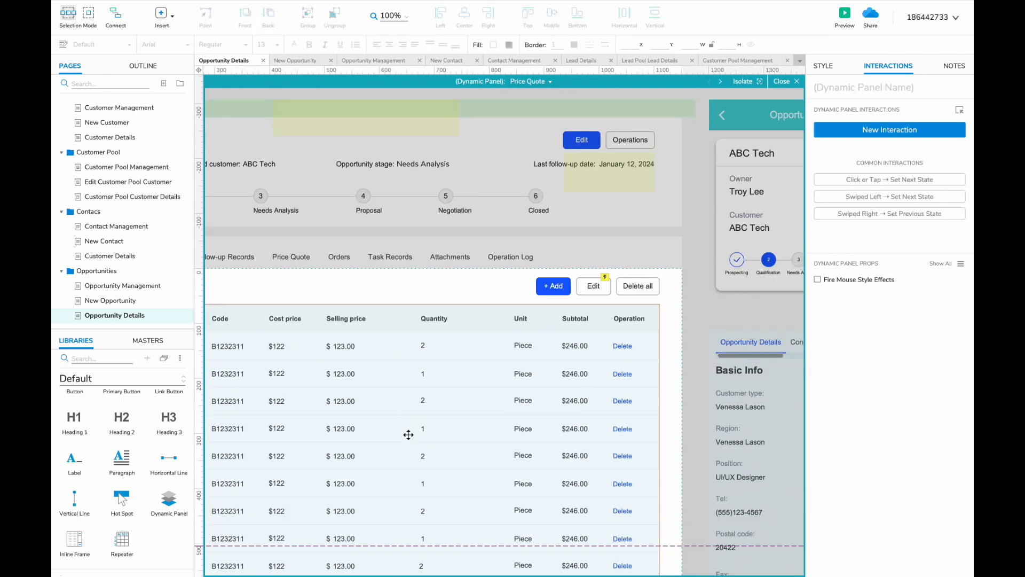
pyautogui.hscroll(5, 584, 187)
pyautogui.click(518, 81)
pyautogui.click(537, 228)
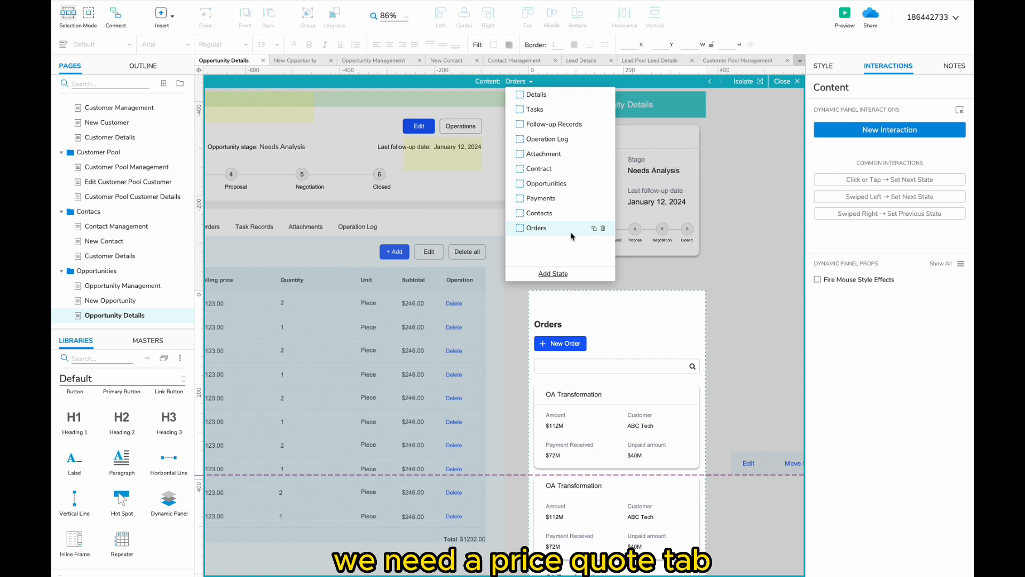
pyautogui.click(543, 154)
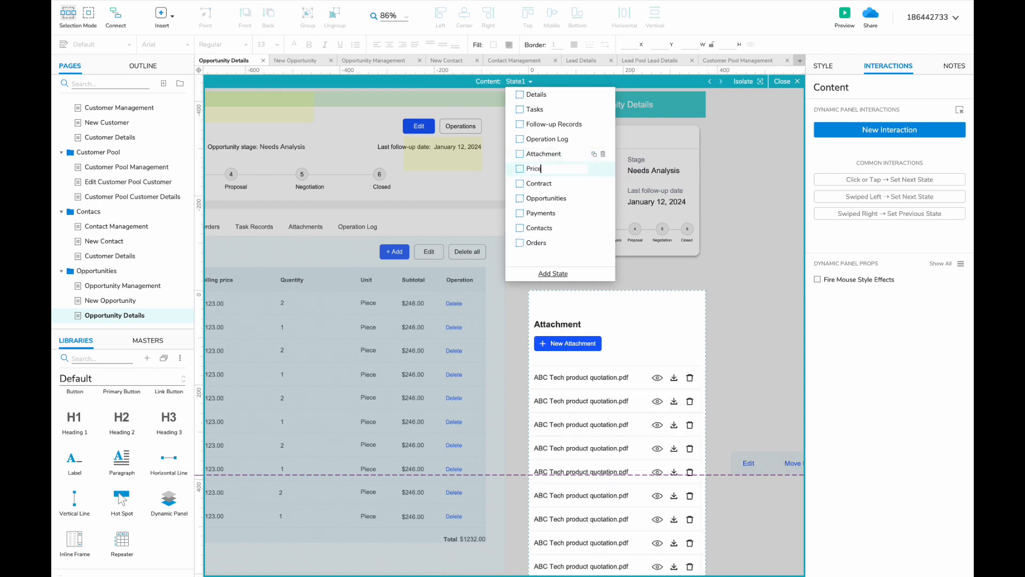
pyautogui.click(596, 337)
pyautogui.click(579, 377)
pyautogui.click(579, 377)
pyautogui.keyDown('shift'); pyautogui.click(665, 377); pyautogui.keyUp('shift')
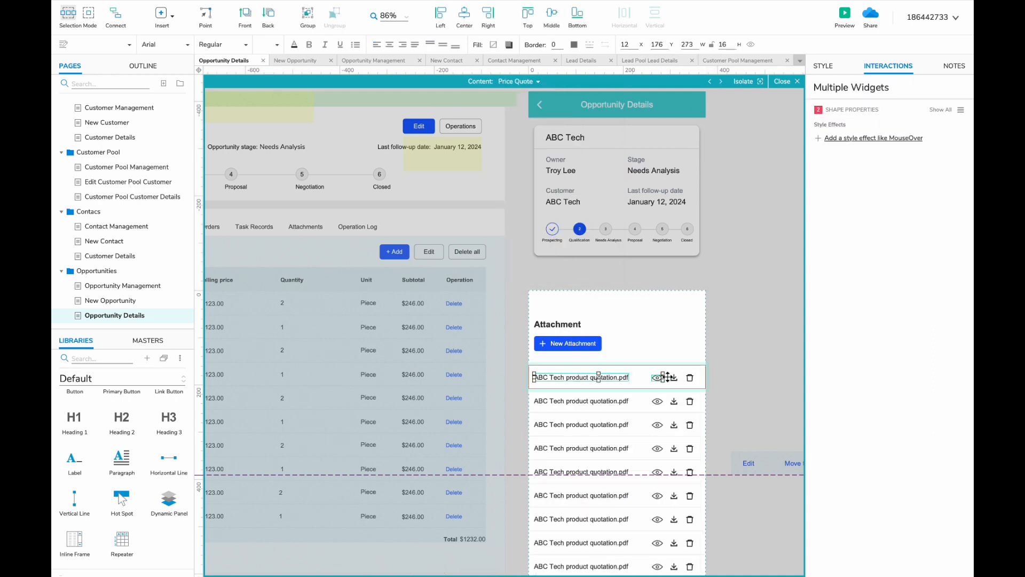
pyautogui.press('Delete')
# - Add a Product name label in the emptied row and make the first row's name blue
pyautogui.moveTo(575, 409); pyautogui.dragTo(538, 377)
pyautogui.write('Product name')
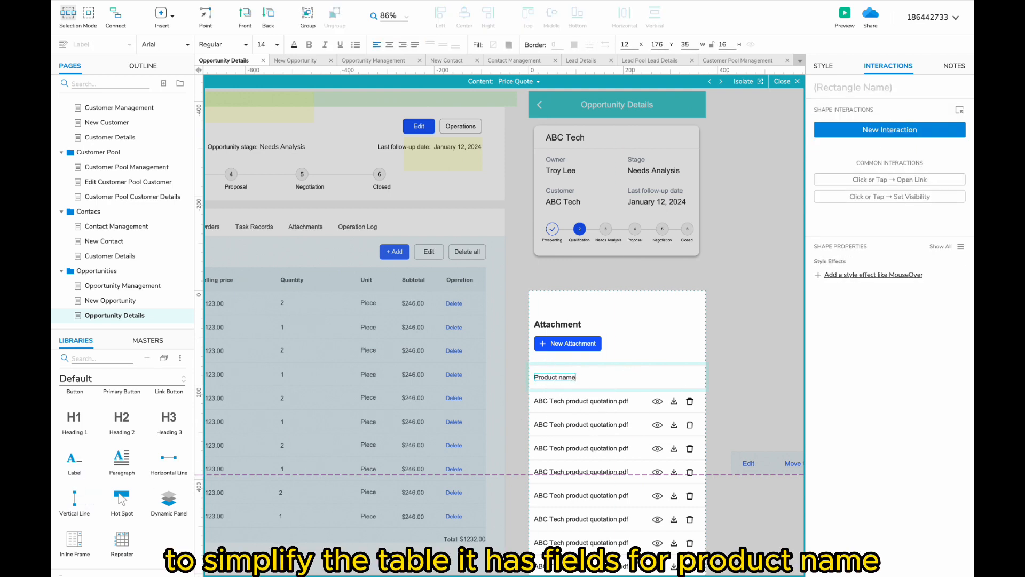
pyautogui.hscroll(3, 556, 399)
pyautogui.scroll(-2, 555, 398)
pyautogui.click(497, 364)
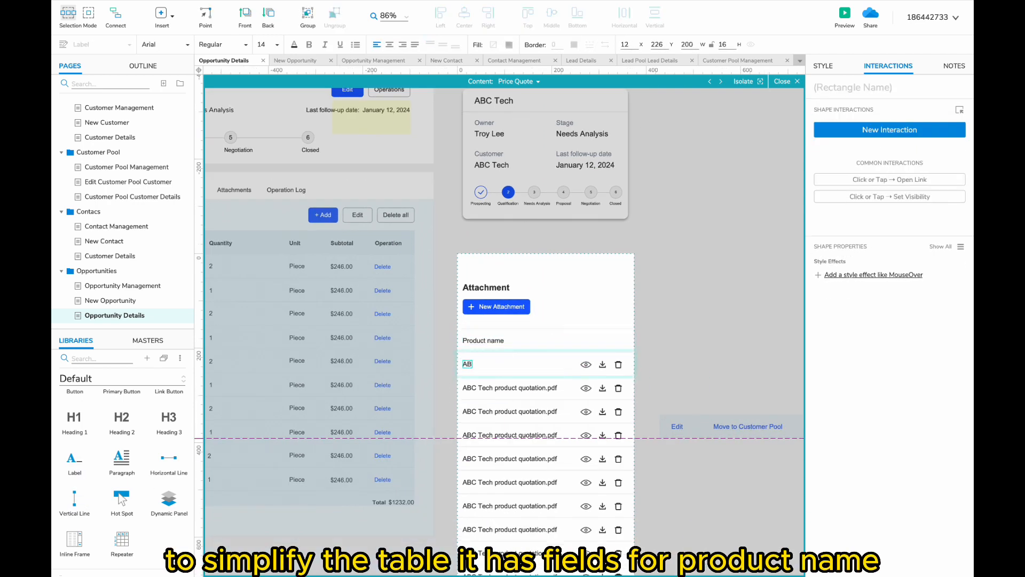
pyautogui.click(294, 44)
pyautogui.click(339, 263)
# - Copy the header to create a Price column header and set the first row's text to size 10
pyautogui.click(485, 340)
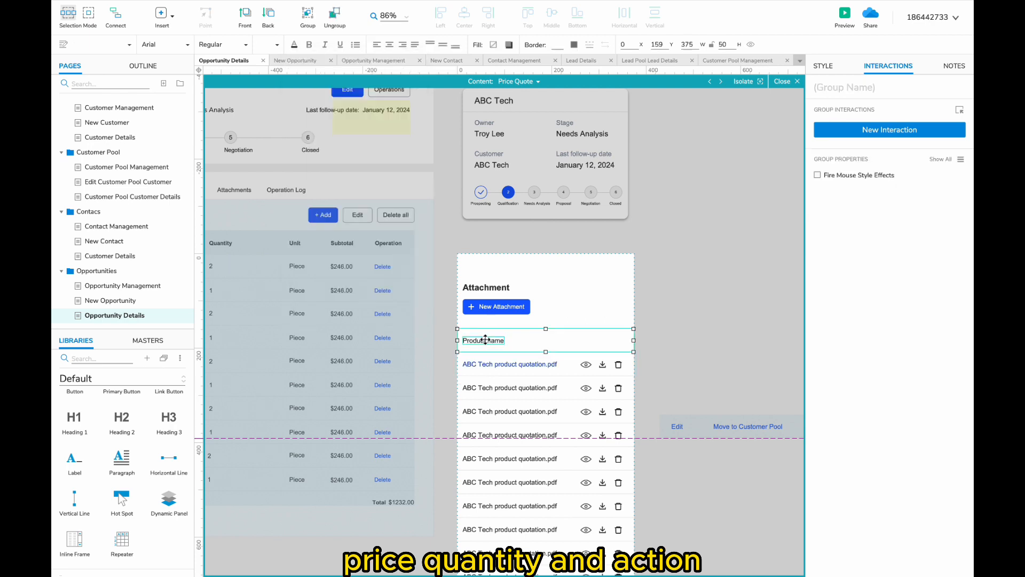
pyautogui.moveTo(481, 340); pyautogui.dragTo(562, 339)
pyautogui.doubleClick(553, 342)
pyautogui.write('Price')
pyautogui.click(528, 366)
pyautogui.click(277, 44)
pyautogui.click(267, 127)
pyautogui.click(510, 364)
pyautogui.click(276, 45)
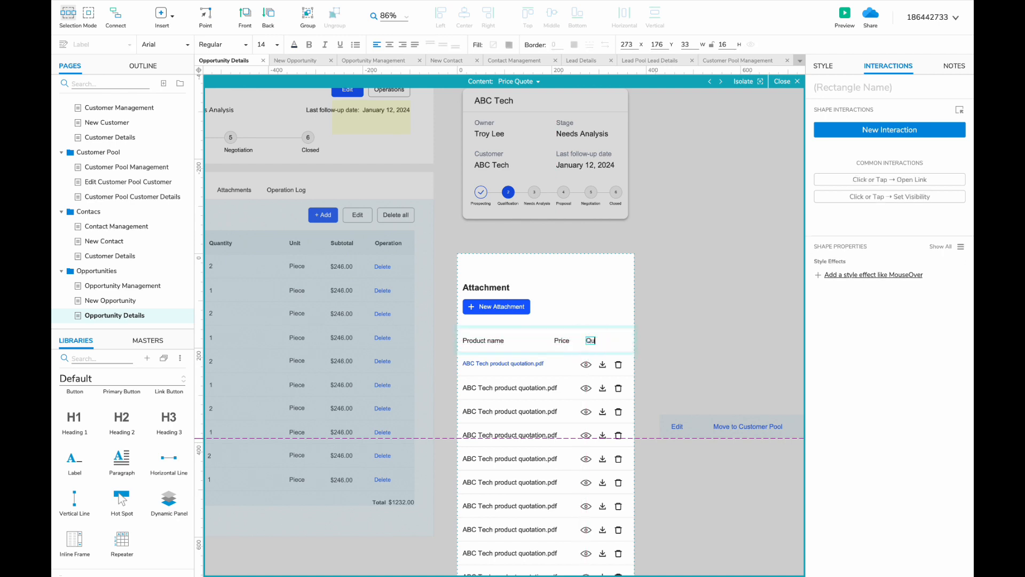
# - Copy the Quantity header to the right and rename it Action
pyautogui.moveTo(594, 344); pyautogui.dragTo(628, 340)
pyautogui.doubleClick(628, 340)
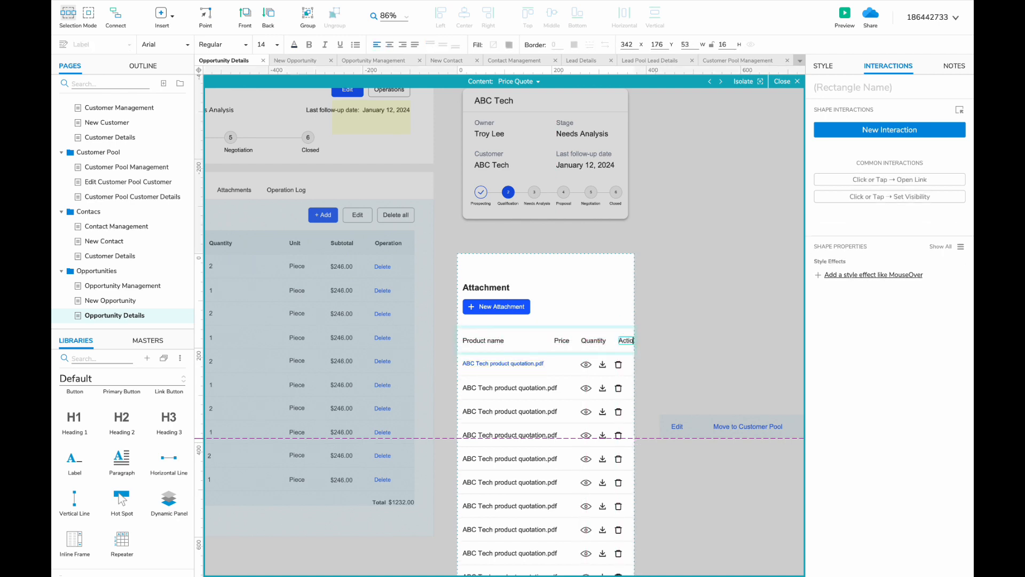
pyautogui.write('Action')
pyautogui.keyDown('shift'); pyautogui.click(594, 340); pyautogui.keyUp('shift')
pyautogui.keyDown('shift'); pyautogui.click(560, 341); pyautogui.keyUp('shift')
pyautogui.click(625, 340)
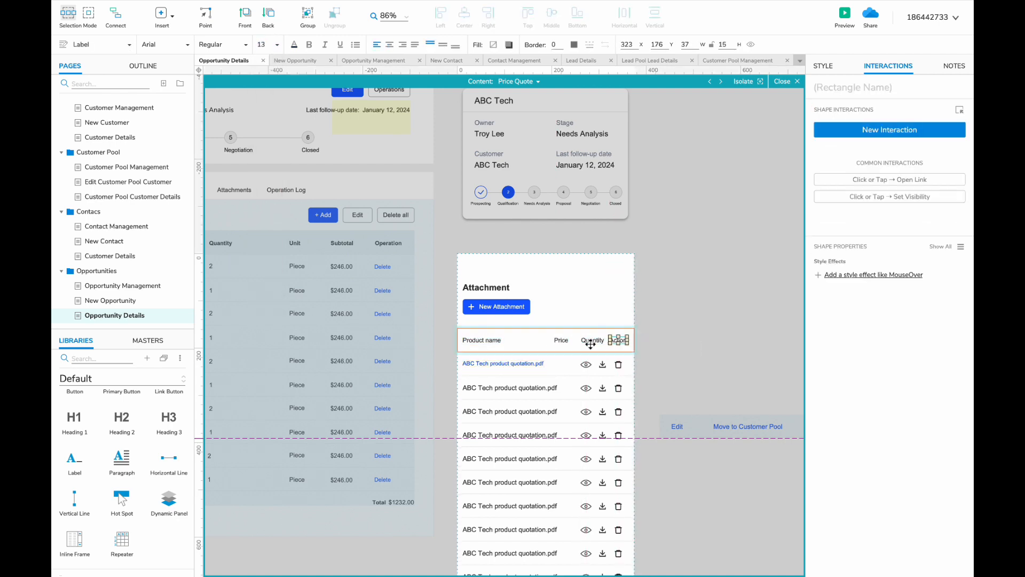
# - Copy a label into the first product row and edit it to show the price
pyautogui.click(607, 381)
pyautogui.moveTo(477, 342); pyautogui.dragTo(479, 347)
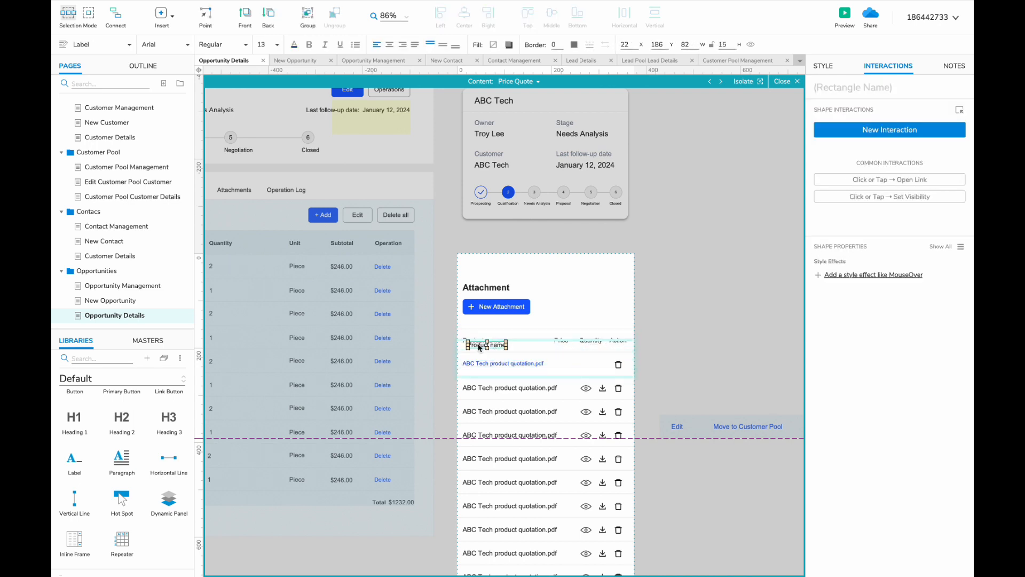
pyautogui.moveTo(563, 364); pyautogui.dragTo(564, 364)
pyautogui.doubleClick(566, 364)
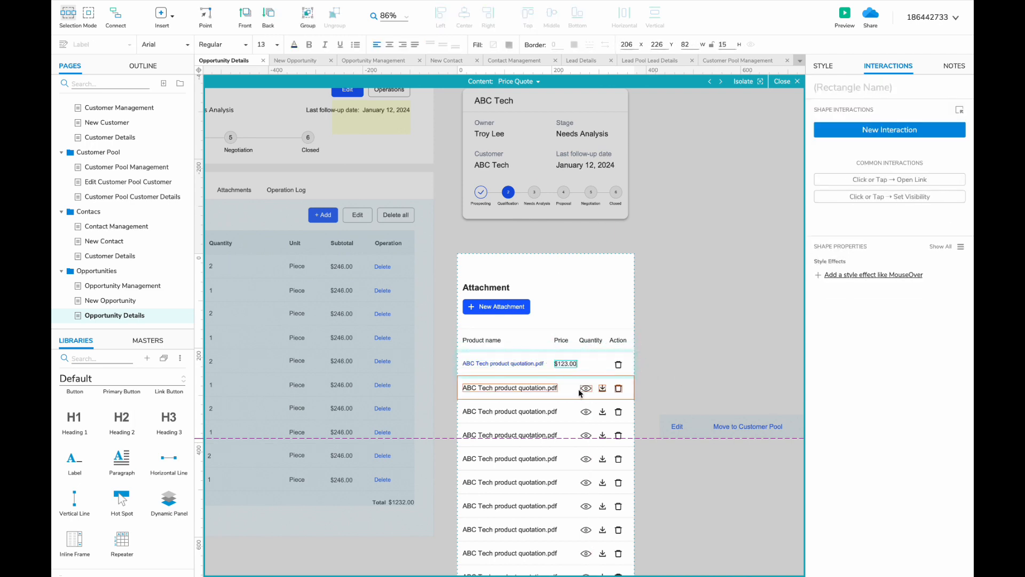
# - Duplicate the product row repeatedly until the table has eight rows
pyautogui.click(595, 373)
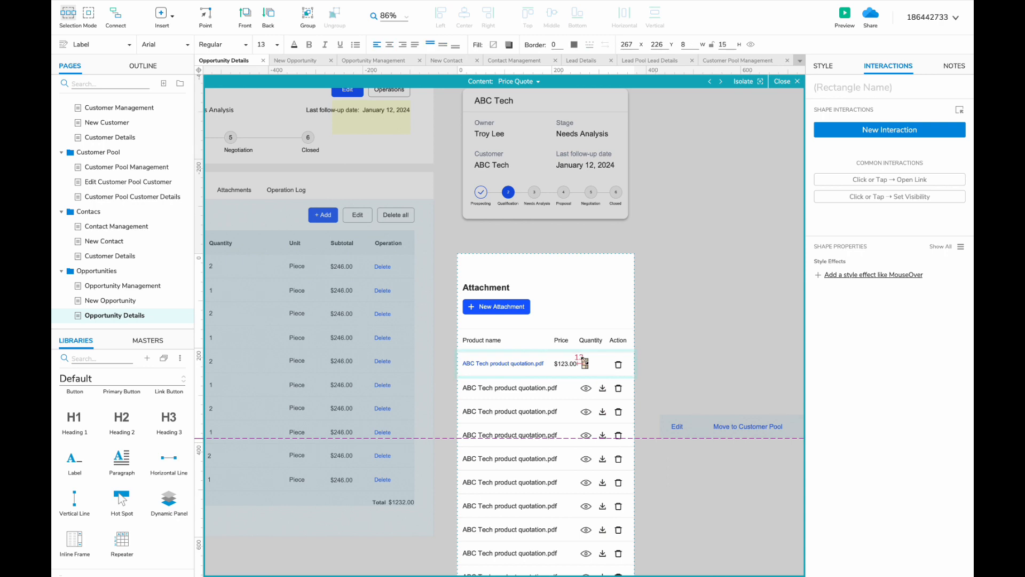
pyautogui.moveTo(591, 353); pyautogui.dragTo(590, 355)
pyautogui.scroll(-3, 544, 373)
pyautogui.click(490, 517)
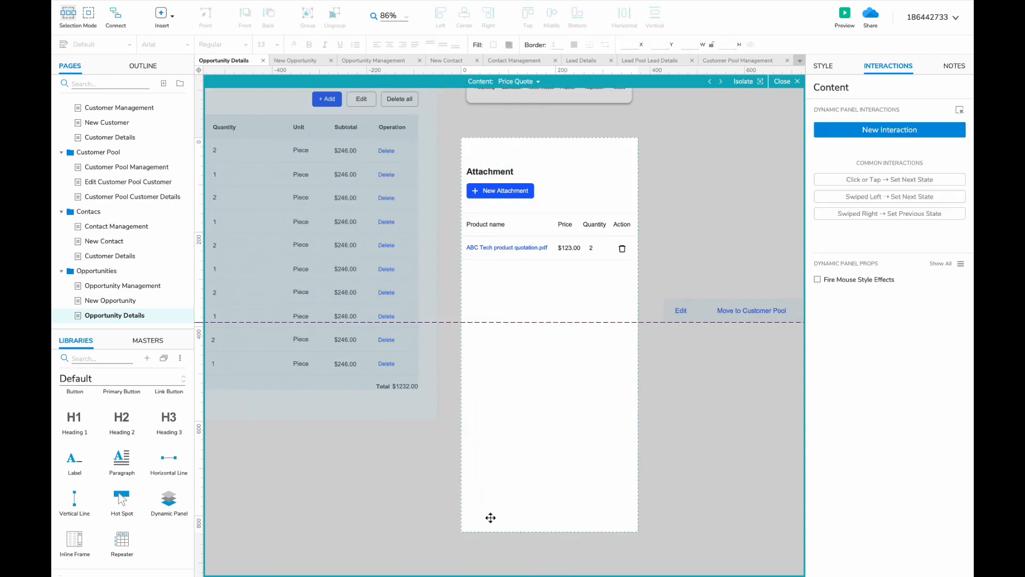
pyautogui.click(512, 245)
pyautogui.moveTo(511, 245); pyautogui.dragTo(499, 346)
pyautogui.keyDown('shift'); pyautogui.click(512, 249); pyautogui.keyUp('shift')
pyautogui.keyDown('shift'); pyautogui.click(502, 271); pyautogui.keyUp('shift')
pyautogui.keyDown('shift'); pyautogui.click(502, 252); pyautogui.keyUp('shift')
pyautogui.press('Escape')
pyautogui.click(495, 250)
# - Add a right-aligned, size 16 total label beneath the product table
pyautogui.click(679, 384)
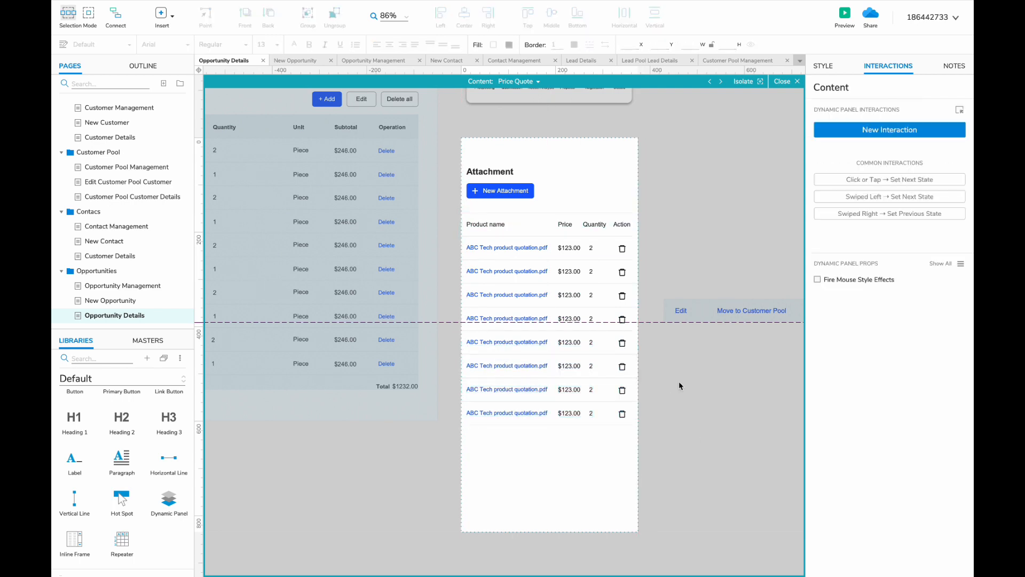
pyautogui.moveTo(470, 225); pyautogui.dragTo(595, 437)
pyautogui.click(402, 44)
pyautogui.click(277, 44)
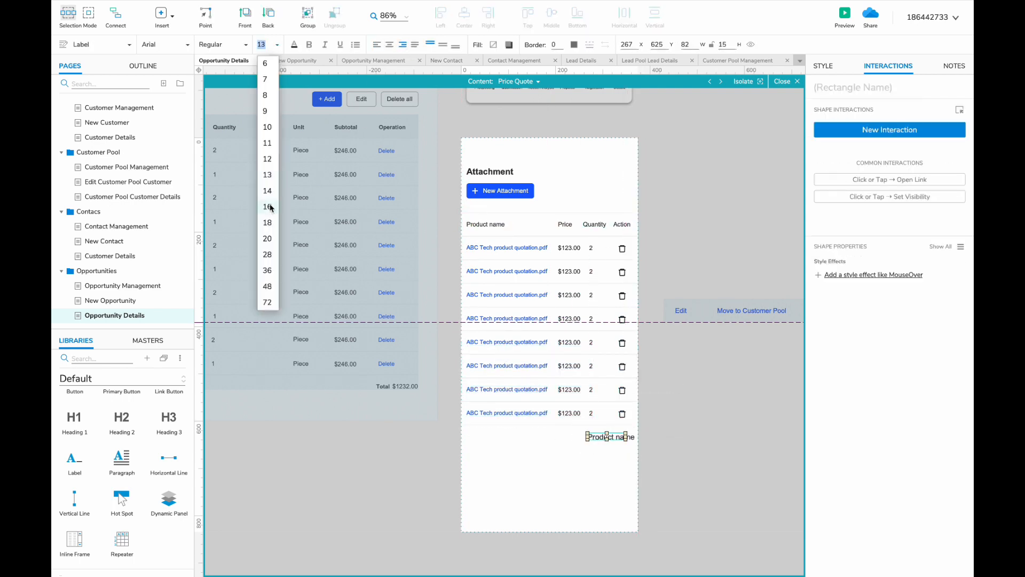
pyautogui.click(268, 206)
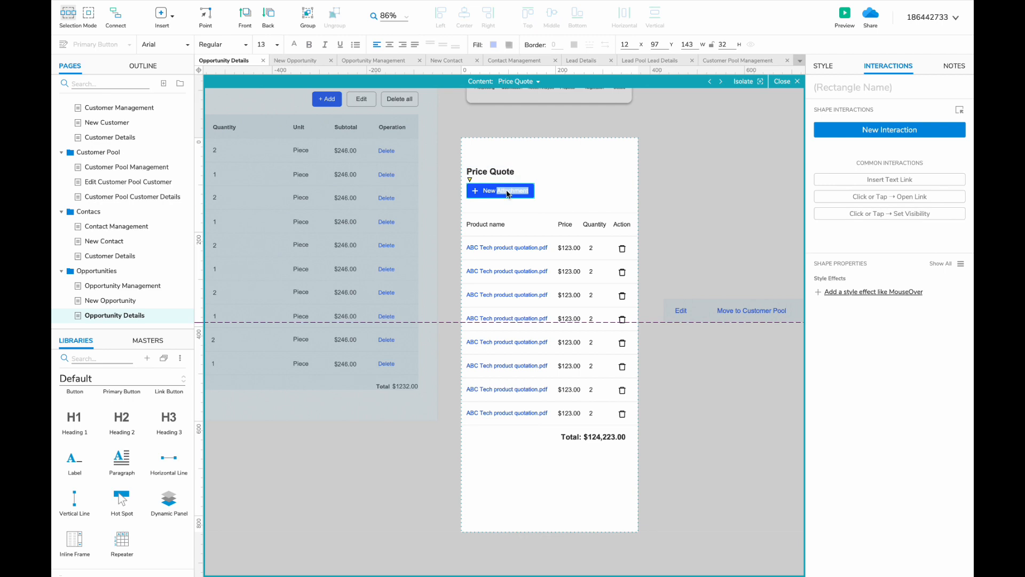
# - Leave the Price Quote and Details states and enter the tab bar panel's state
pyautogui.write('ct')
pyautogui.hscroll(1, 588, 423)
pyautogui.doubleClick(666, 385)
pyautogui.doubleClick(511, 268)
pyautogui.doubleClick(542, 121)
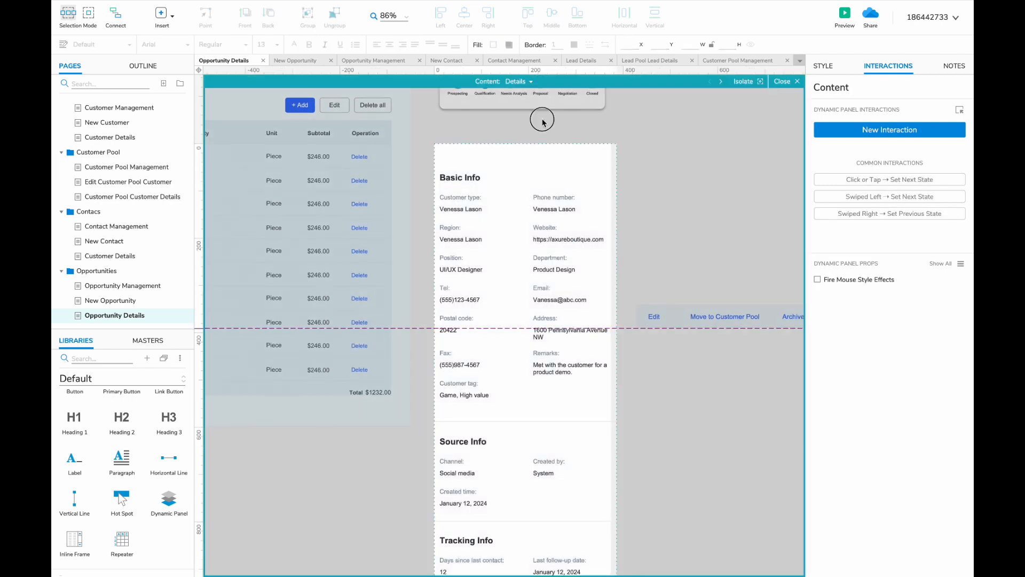
pyautogui.doubleClick(519, 153)
pyautogui.hscroll(3, 519, 153)
pyautogui.scroll(1, 519, 153)
# - Rename the Opportunities tab to 'Price Quote' and retarget its Set Panel State to Price Quote
pyautogui.doubleClick(520, 212)
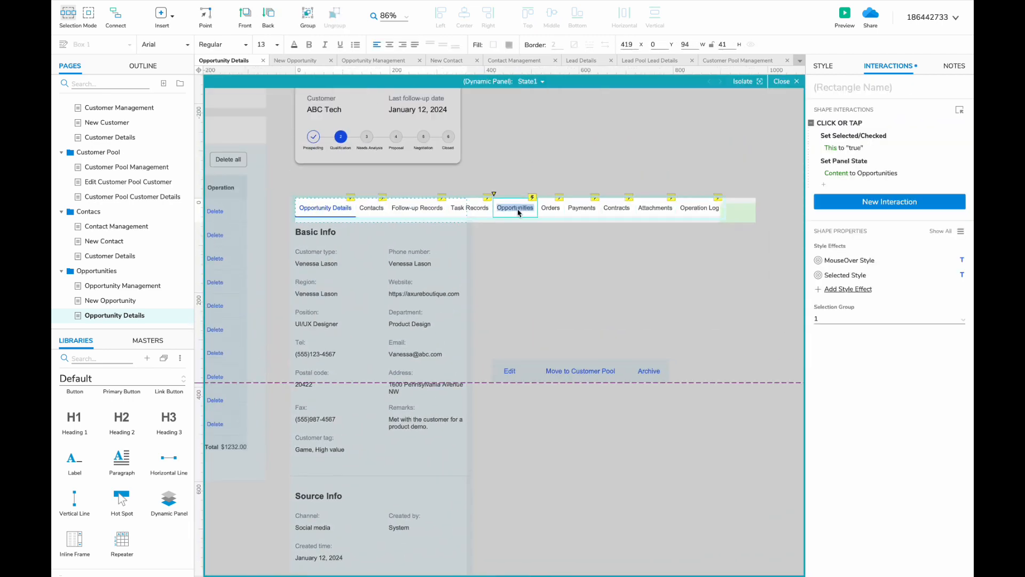
pyautogui.write('Price Quote')
pyautogui.click(849, 173)
pyautogui.click(849, 229)
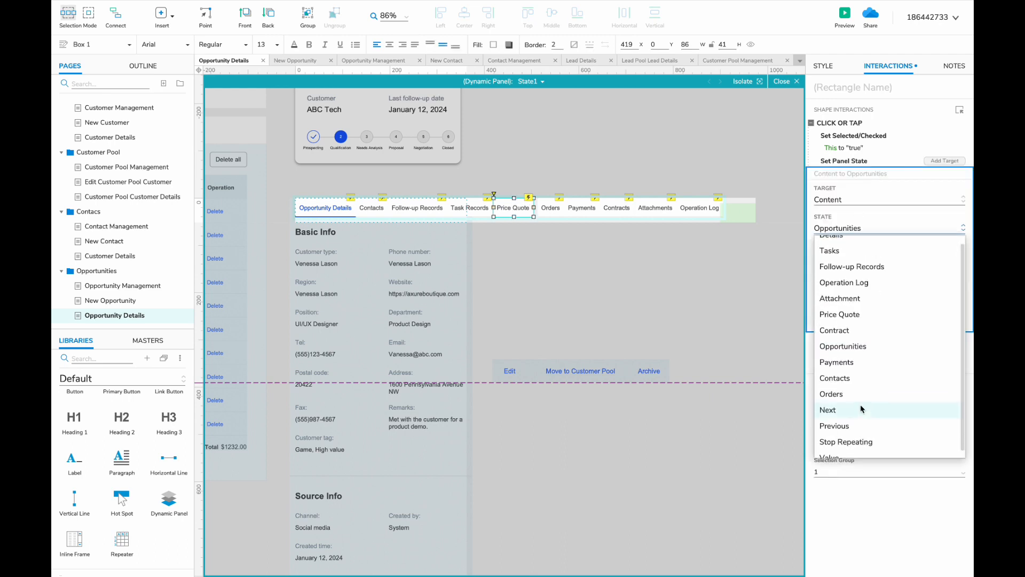
pyautogui.click(849, 314)
pyautogui.click(944, 321)
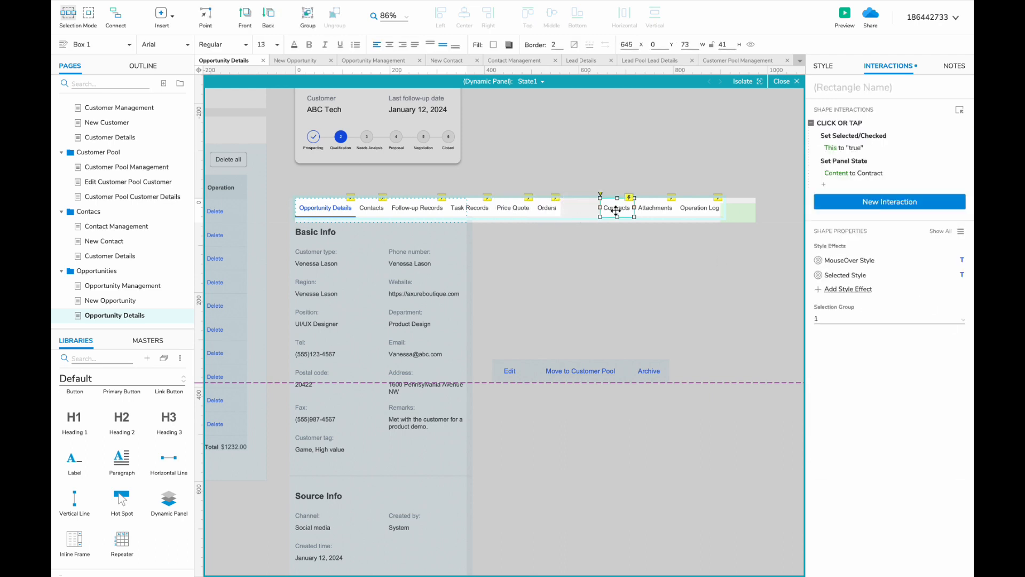
# - Delete the Contracts tab and shift Attachments, Operation Log and the hot spot left
pyautogui.press('Delete')
pyautogui.click(642, 213)
pyautogui.keyDown('shift'); pyautogui.click(690, 210); pyautogui.keyUp('shift')
pyautogui.moveTo(689, 210); pyautogui.dragTo(615, 211)
pyautogui.moveTo(741, 210); pyautogui.dragTo(671, 210)
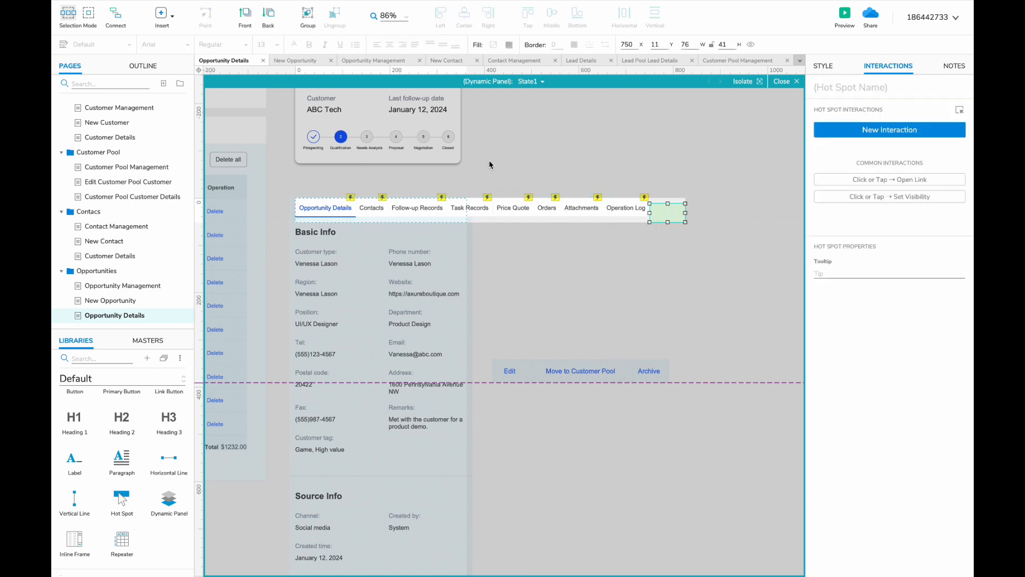
pyautogui.doubleClick(529, 286)
# - Relabel the Move to Customer Pool action as 'Convert to an Order'
pyautogui.doubleClick(570, 369)
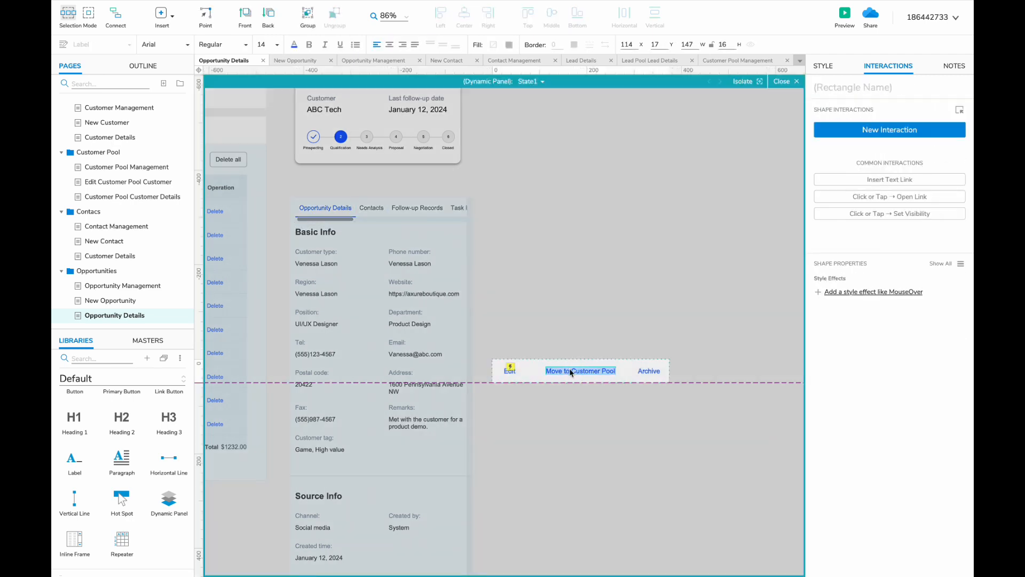
pyautogui.write('Convert to an Order')
pyautogui.click(593, 378)
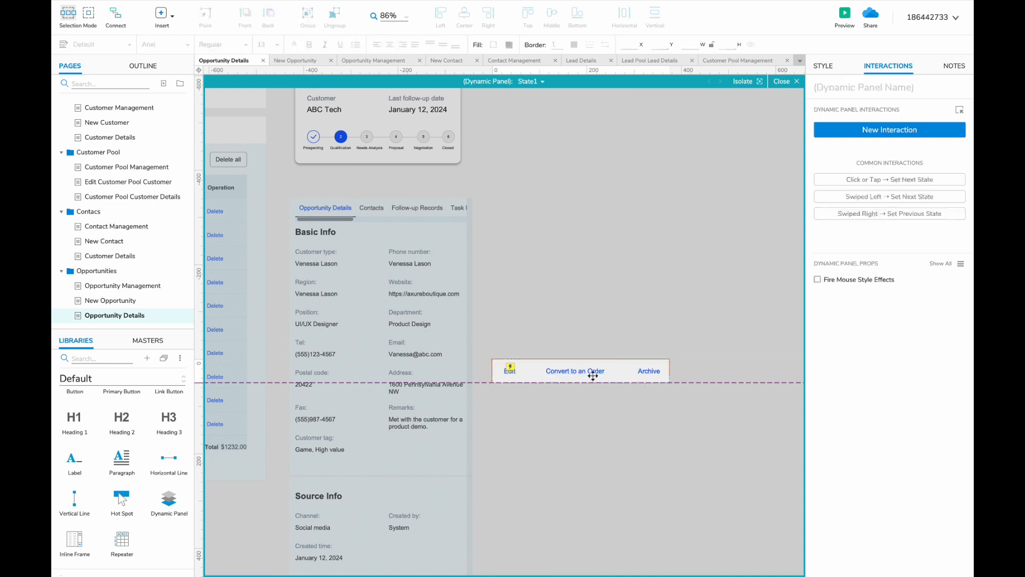
pyautogui.moveTo(592, 372); pyautogui.dragTo(597, 372)
pyautogui.doubleClick(585, 412)
# - Reposition the tab and Content panels and adjust the Content panel's layout
pyautogui.hscroll(-12, 476, 511)
pyautogui.click(296, 424)
pyautogui.hscroll(12, 296, 425)
pyautogui.scroll(-6, 296, 424)
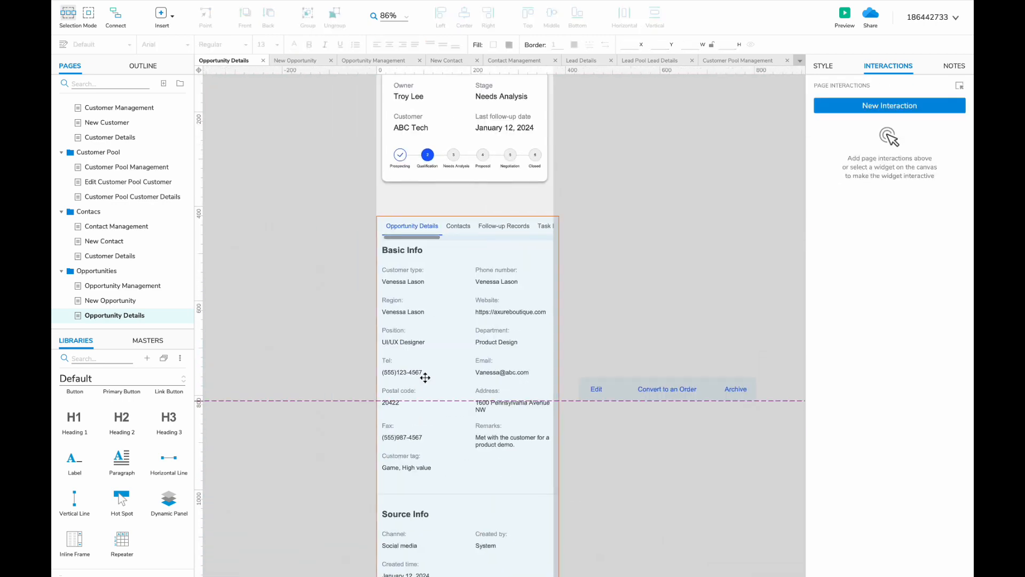
pyautogui.click(426, 377)
pyautogui.moveTo(579, 211); pyautogui.dragTo(434, 262)
pyautogui.moveTo(439, 224); pyautogui.dragTo(439, 199)
pyautogui.scroll(-7, 473, 224)
pyautogui.click(578, 235)
pyautogui.scroll(4, 578, 236)
pyautogui.doubleClick(394, 443)
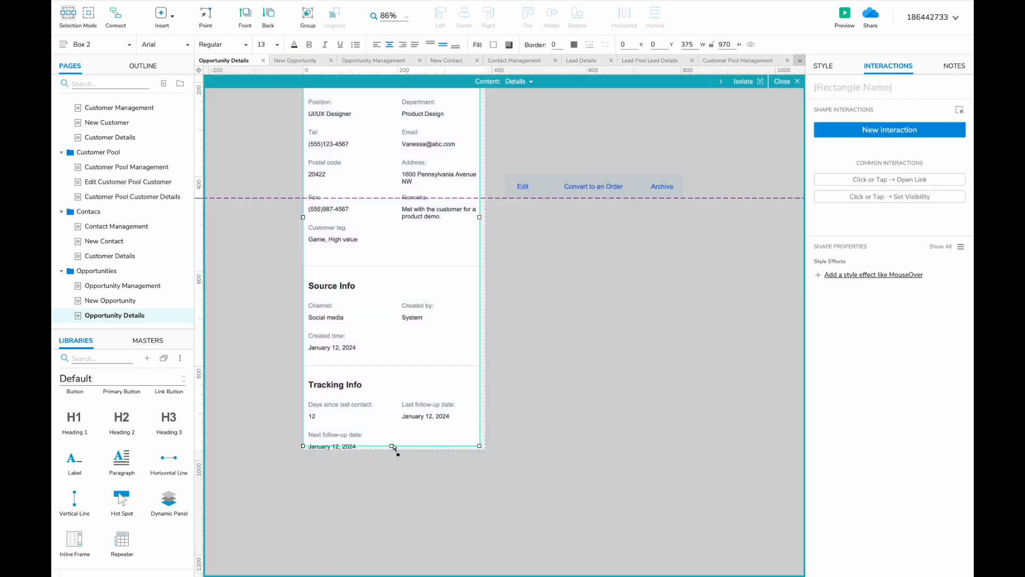
pyautogui.moveTo(393, 449); pyautogui.dragTo(393, 466)
pyautogui.doubleClick(582, 359)
pyautogui.scroll(6, 582, 359)
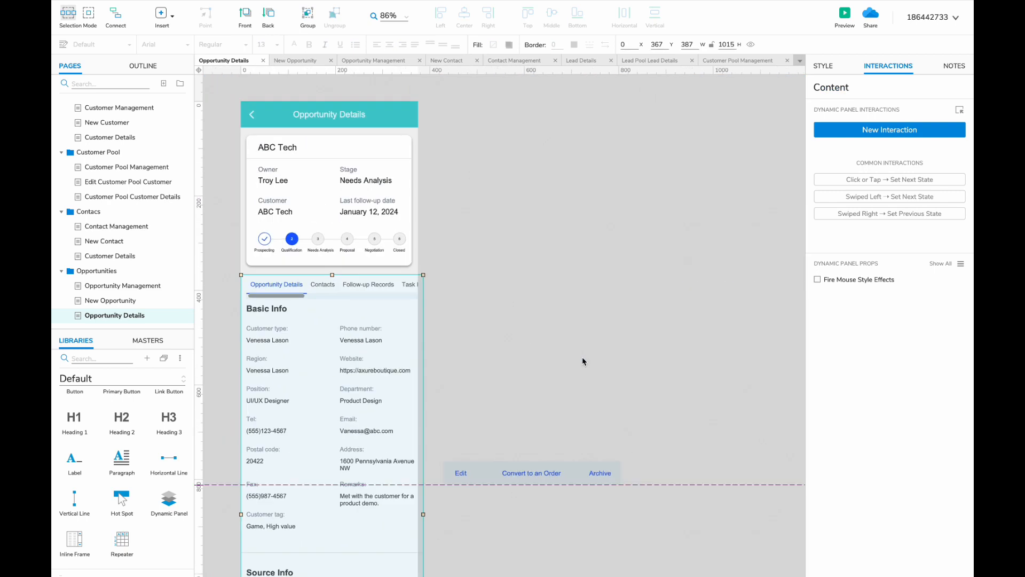
# - Duplicate the Opportunities folder as Orders and place the web Orders layout left of the mobile page
pyautogui.rightClick(140, 276)
pyautogui.click(189, 373)
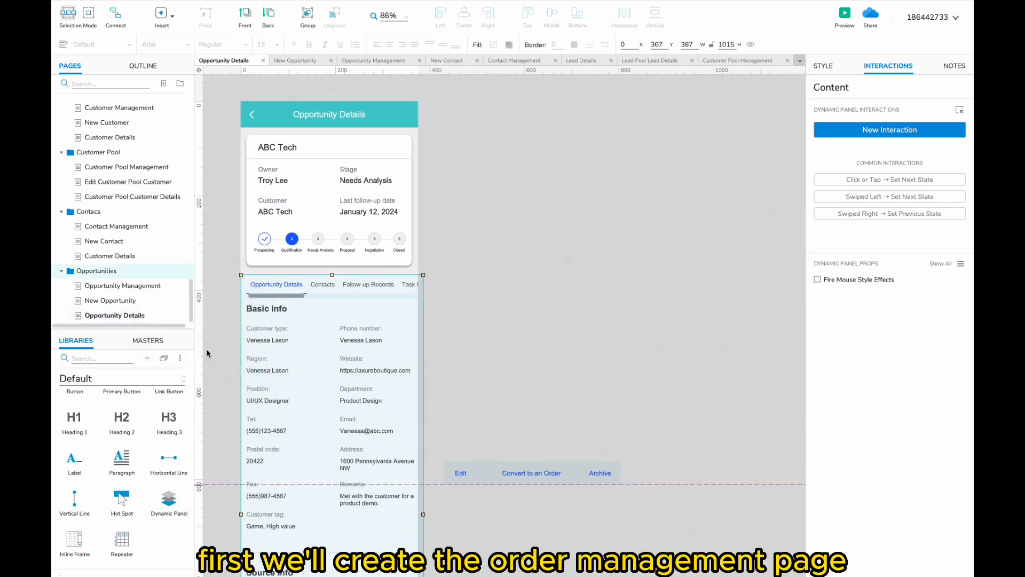
pyautogui.press('Return')
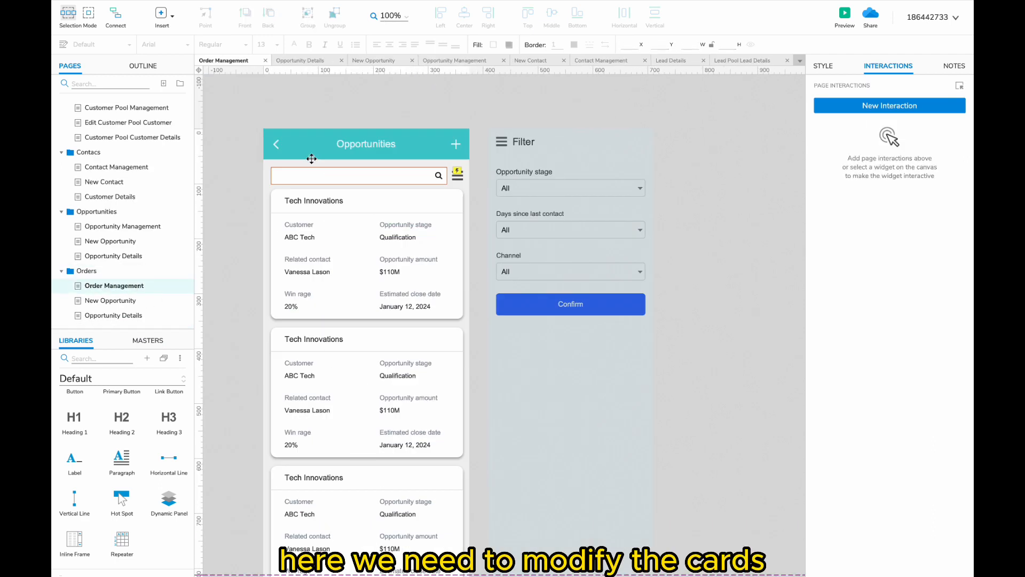
pyautogui.write('Or')
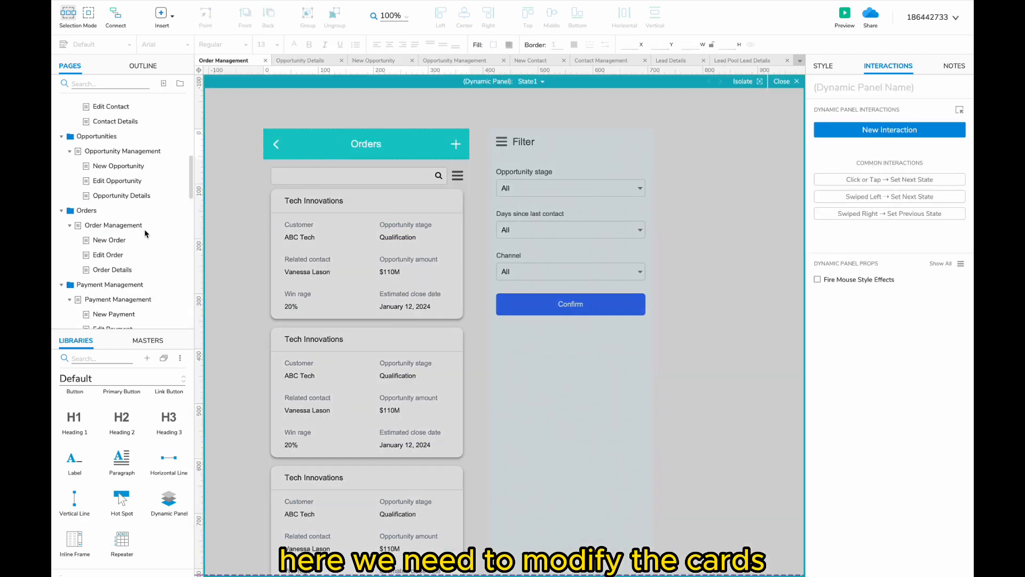
pyautogui.moveTo(459, 153); pyautogui.dragTo(222, 142)
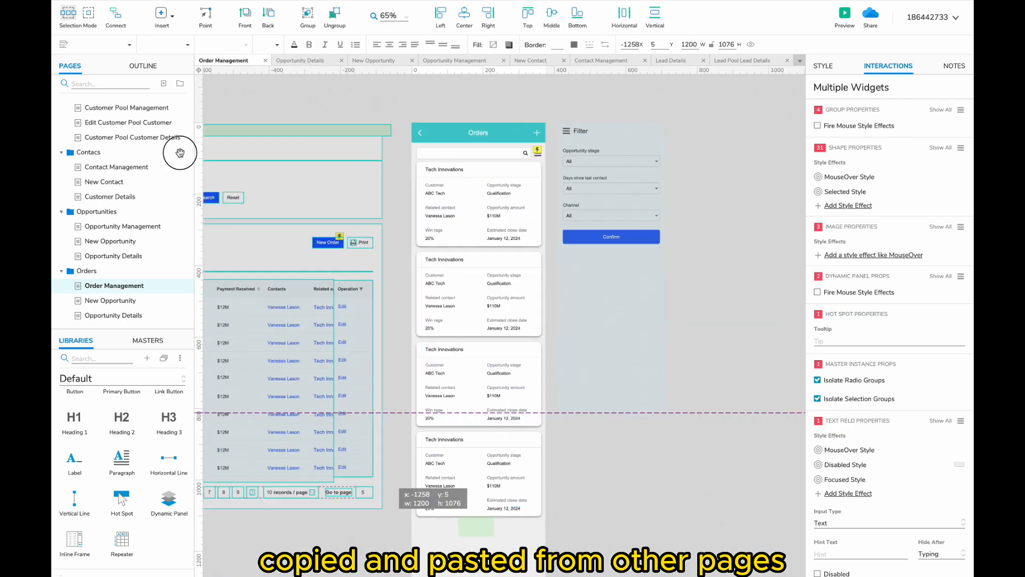
pyautogui.scroll(2, 222, 142)
pyautogui.hscroll(-3, 343, 132)
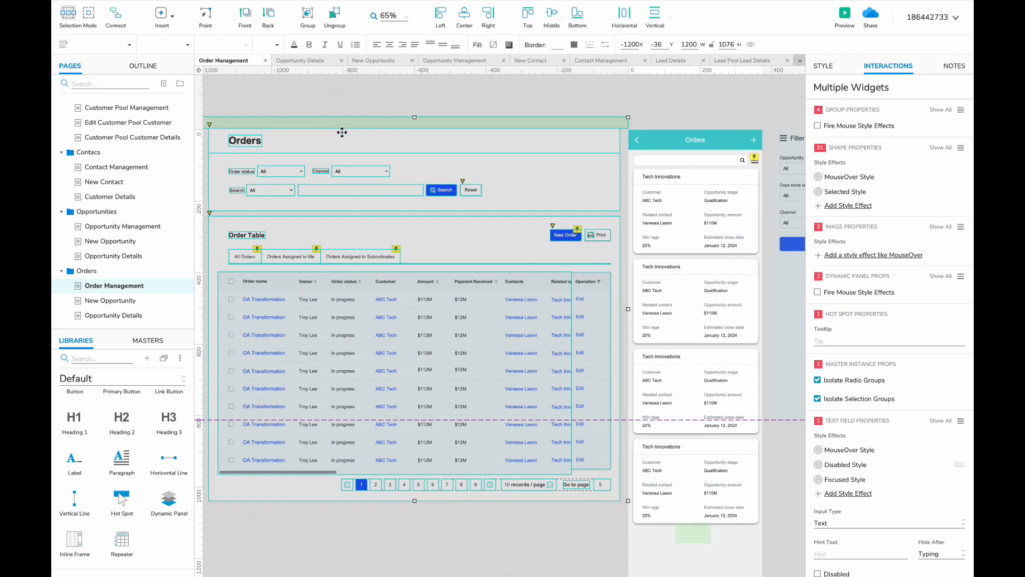
# - Move Channel and Confirm directly under Order status in the filter and show the Orders state
pyautogui.click(273, 172)
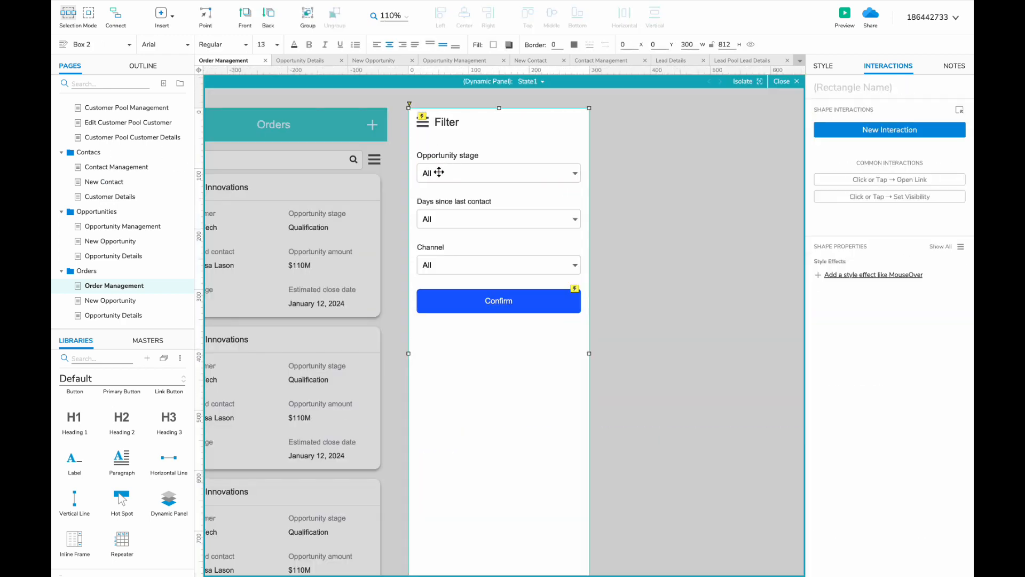
pyautogui.keyDown('shift'); pyautogui.click(443, 202); pyautogui.keyUp('shift')
pyautogui.moveTo(499, 146); pyautogui.dragTo(451, 164)
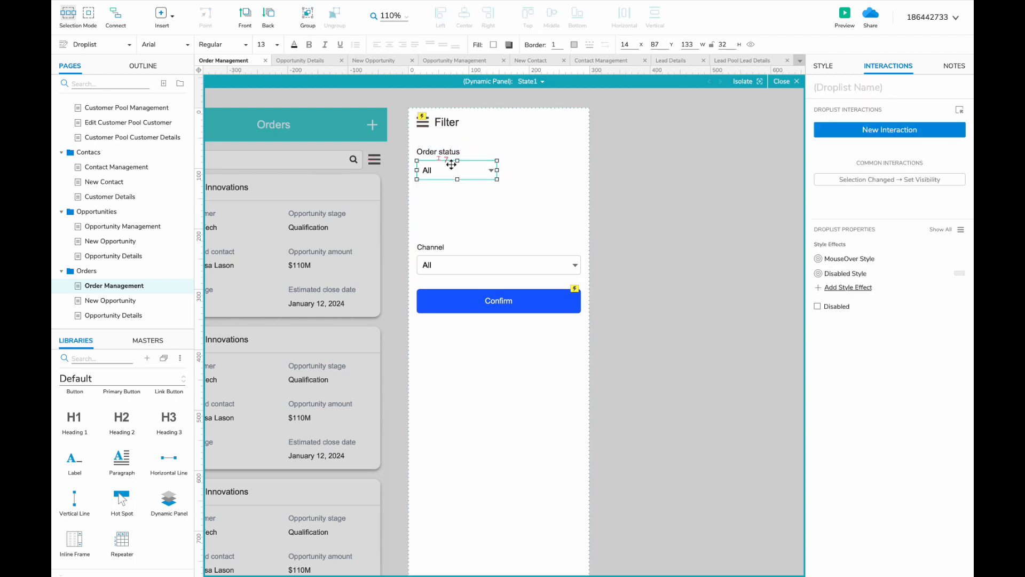
pyautogui.moveTo(619, 214); pyautogui.dragTo(445, 254)
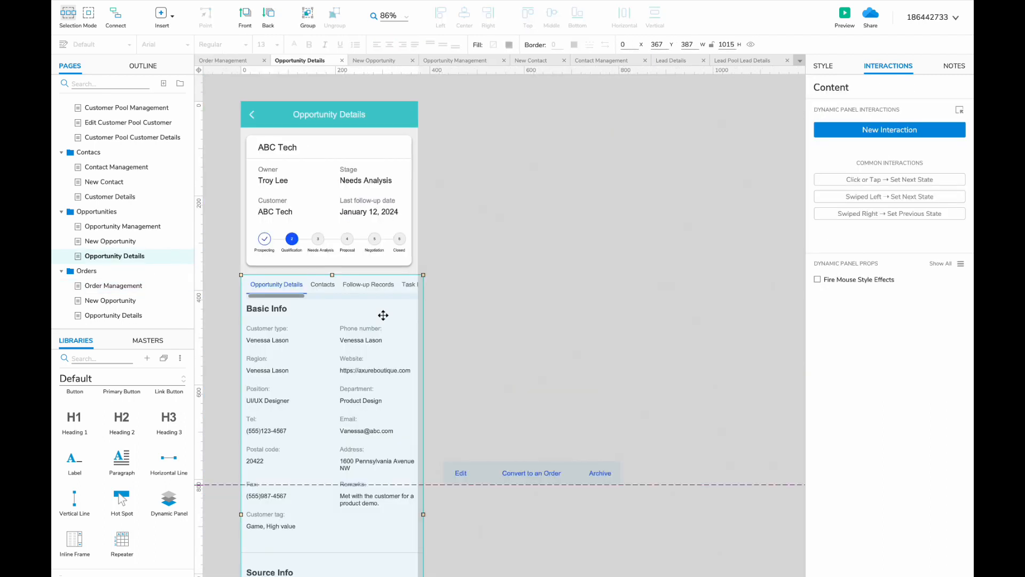
pyautogui.click(537, 242)
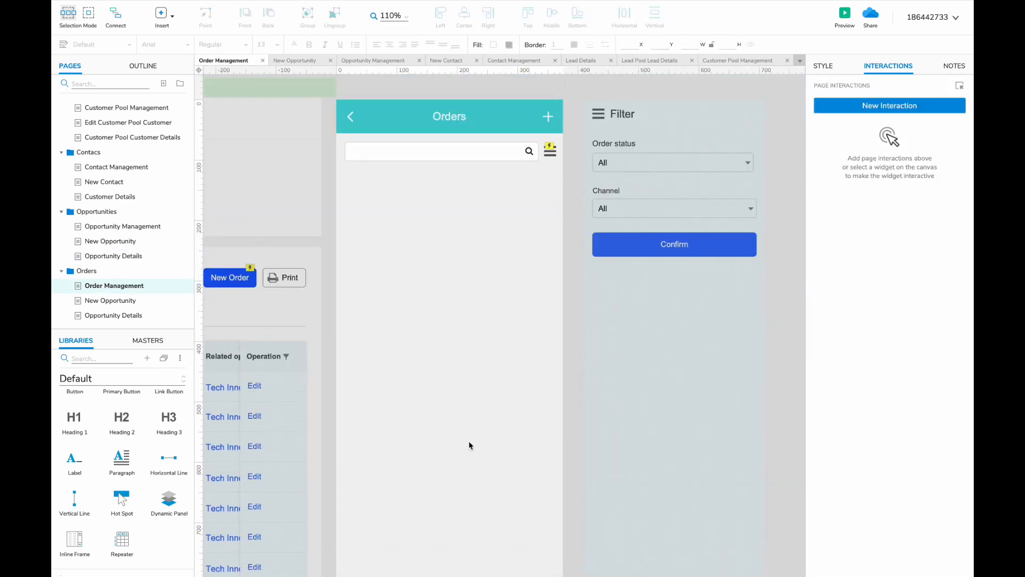
# - Place the OA Transformation card in the Orders list and stretch it taller
pyautogui.moveTo(469, 442); pyautogui.dragTo(432, 210)
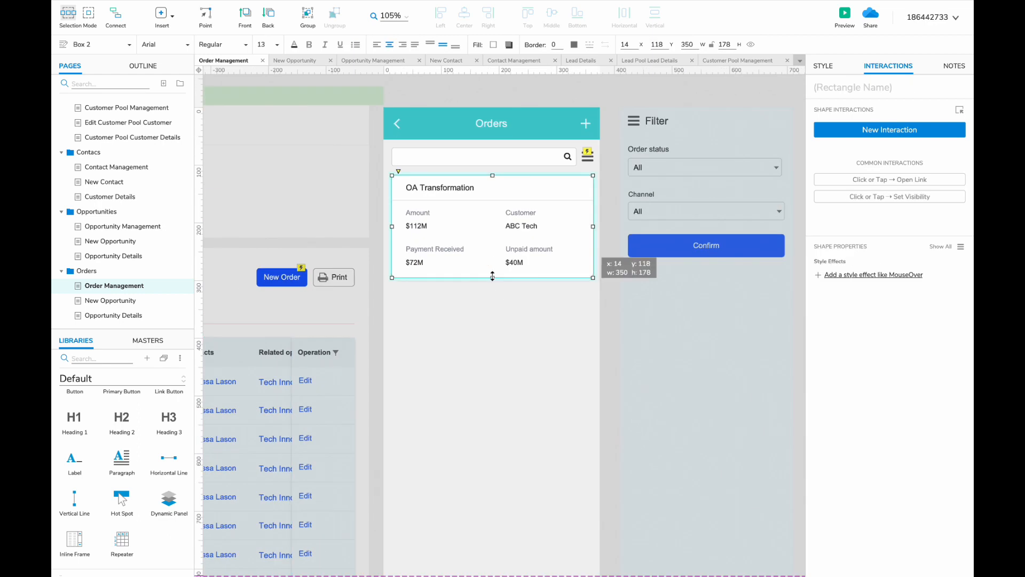
pyautogui.moveTo(492, 275); pyautogui.dragTo(492, 365)
pyautogui.click(422, 249)
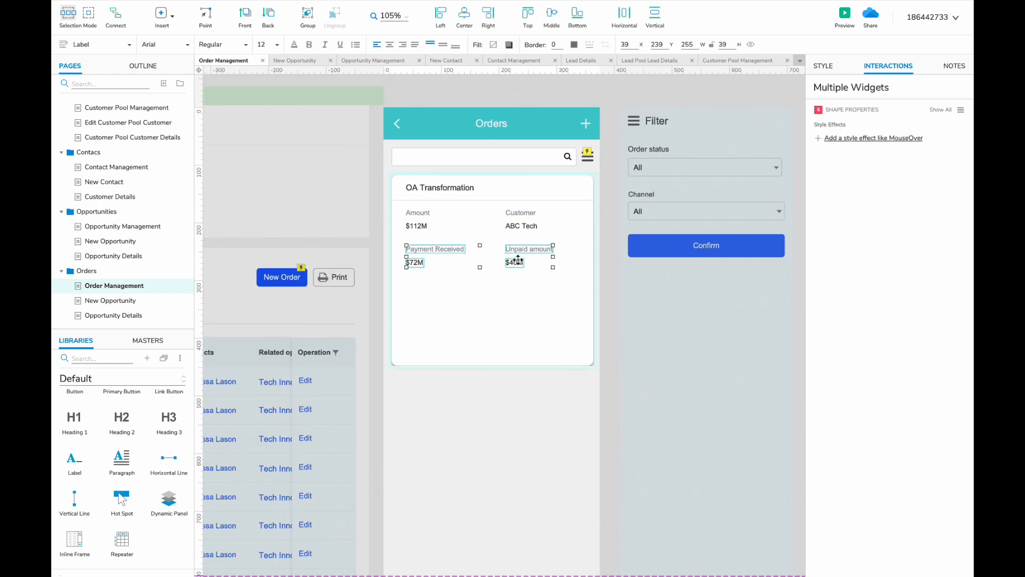
pyautogui.click(418, 217)
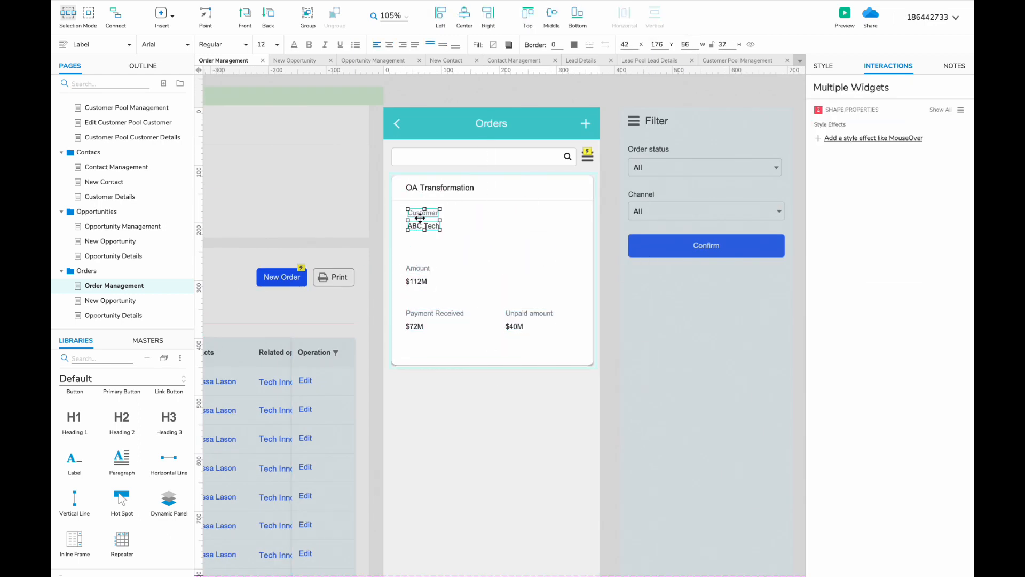
# - Copy the Amount label pair into the right column as Order status and Owner fields
pyautogui.click(423, 268)
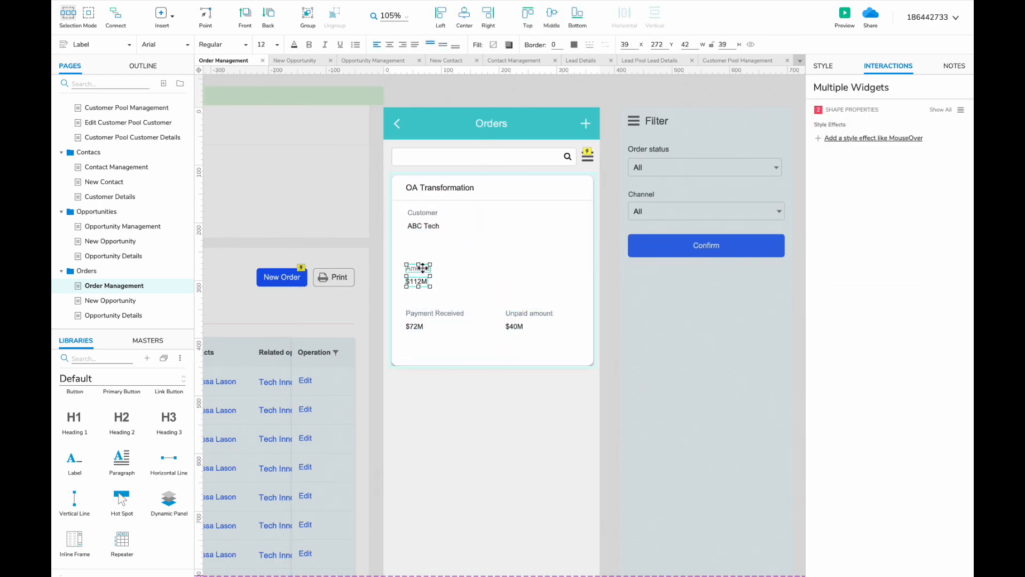
pyautogui.moveTo(519, 213); pyautogui.dragTo(523, 213)
pyautogui.doubleClick(519, 213)
pyautogui.write('Order status')
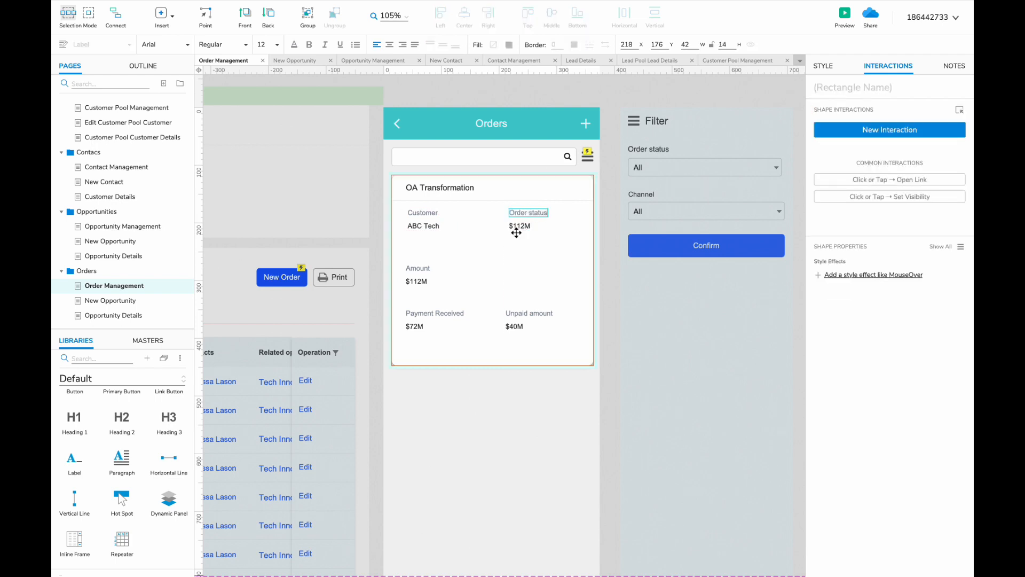
pyautogui.moveTo(419, 270); pyautogui.dragTo(522, 269)
pyautogui.doubleClick(519, 268)
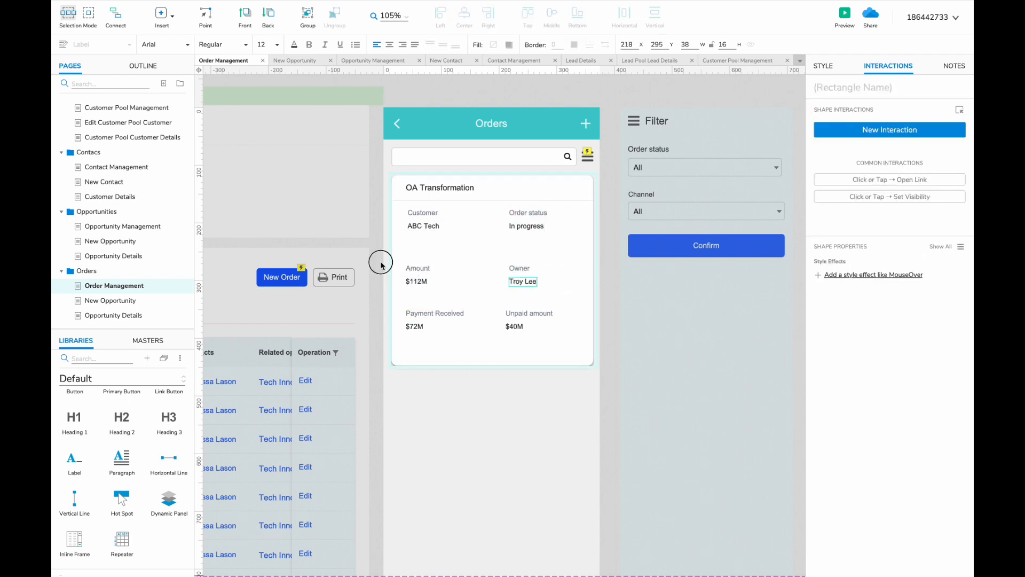
# - Tighten the card's field rows and trim the card's height to fit
pyautogui.moveTo(380, 264); pyautogui.dragTo(557, 323)
pyautogui.moveTo(516, 273); pyautogui.dragTo(515, 252)
pyautogui.moveTo(524, 287); pyautogui.dragTo(524, 290)
pyautogui.click(492, 342)
pyautogui.moveTo(491, 366); pyautogui.dragTo(492, 312)
# - Duplicate the card until the list holds four OA Transformation cards
pyautogui.click(492, 336)
pyautogui.moveTo(422, 187); pyautogui.dragTo(421, 333)
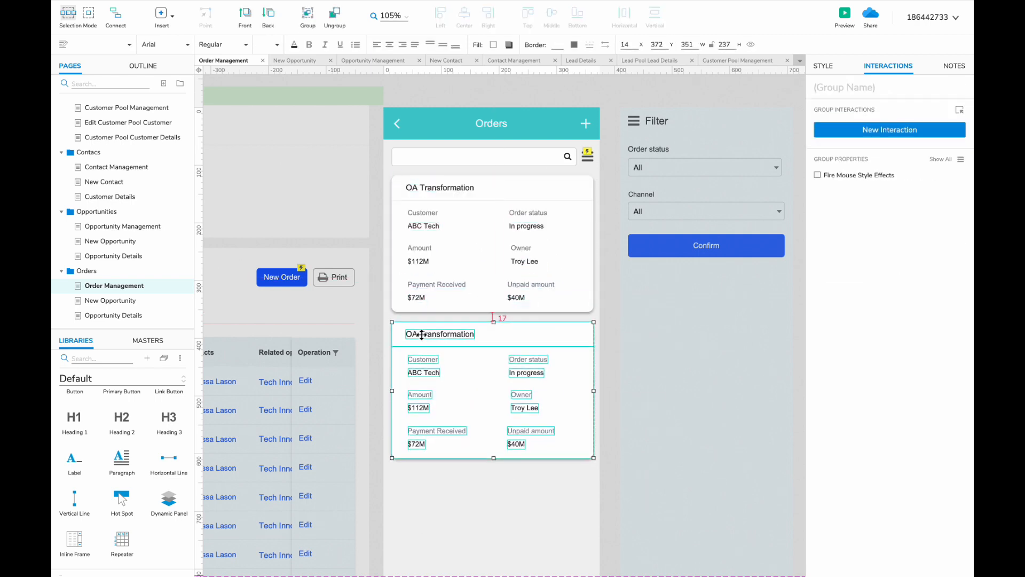
pyautogui.keyDown('shift'); pyautogui.click(437, 206); pyautogui.keyUp('shift')
pyautogui.scroll(-4, 436, 206)
pyautogui.scroll(2, 439, 122)
pyautogui.moveTo(430, 86); pyautogui.dragTo(430, 378)
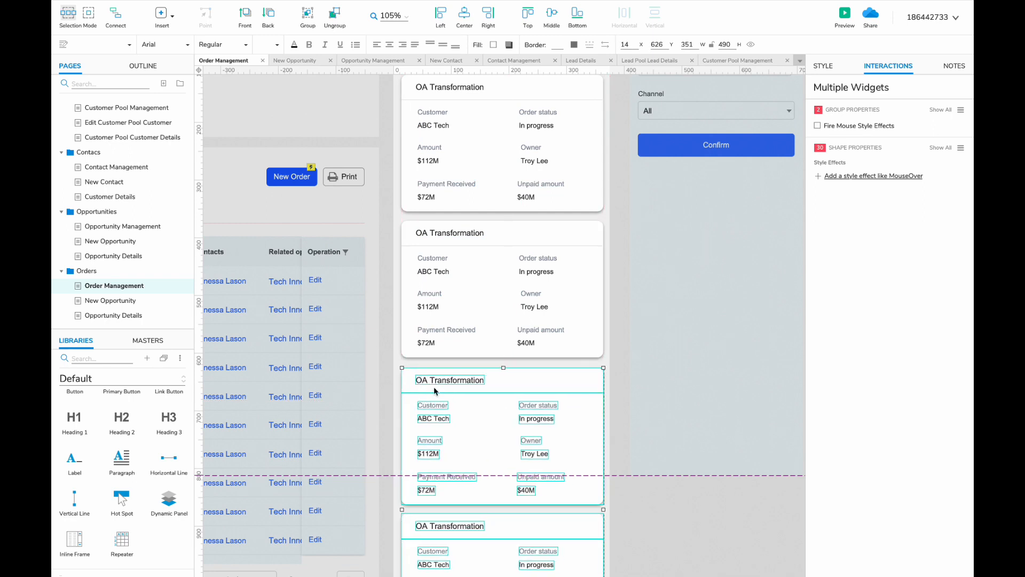
pyautogui.hscroll(3, 501, 359)
pyautogui.scroll(2, 502, 359)
pyautogui.scroll(-5, 501, 360)
pyautogui.click(427, 363)
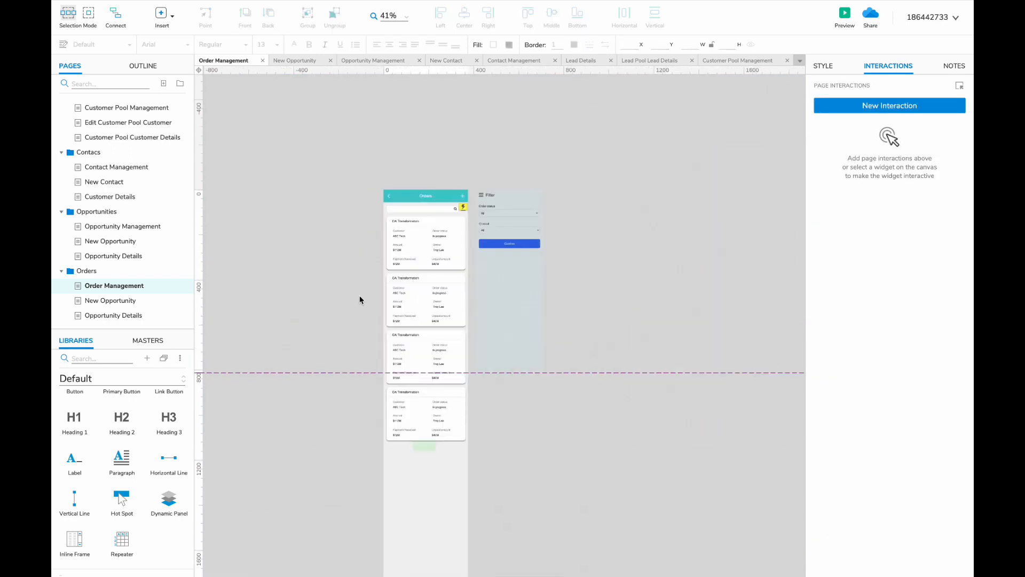
pyautogui.click(109, 300)
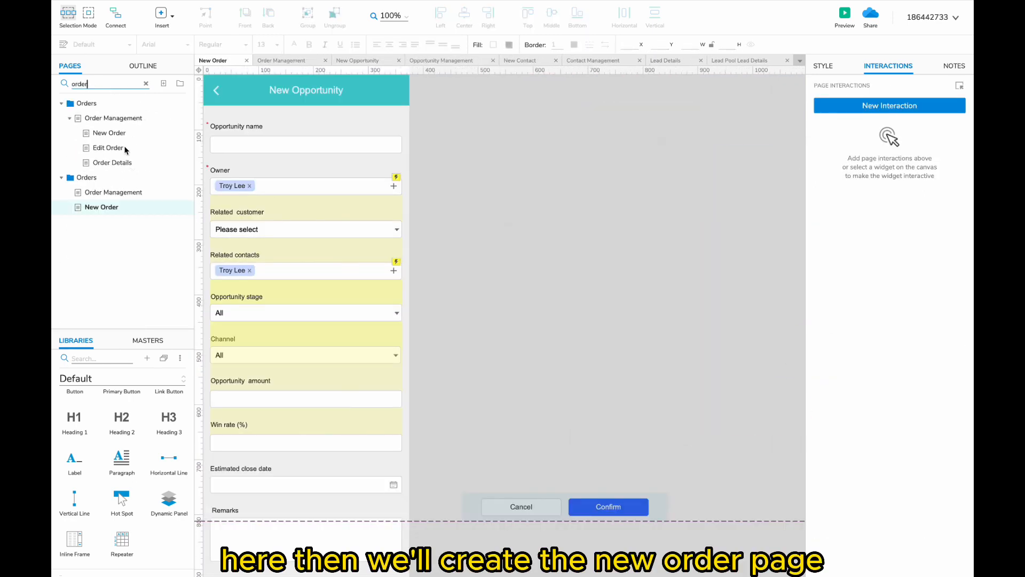
# - Go to the New Order page that holds the mobile form
pyautogui.click(114, 133)
pyautogui.scroll(-4, 288, 140)
pyautogui.moveTo(240, 106); pyautogui.dragTo(634, 572)
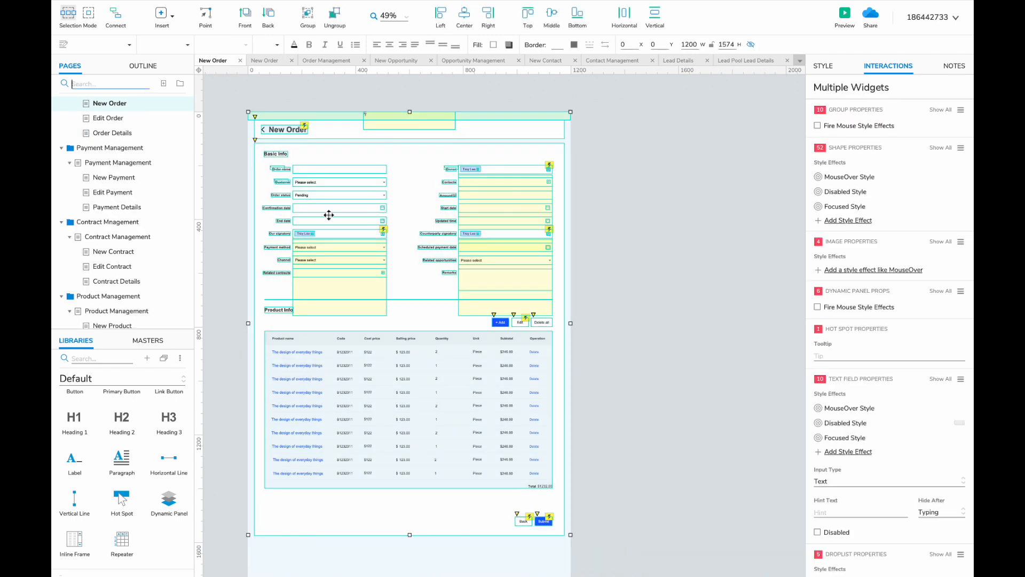
pyautogui.scroll(-5, 110, 302)
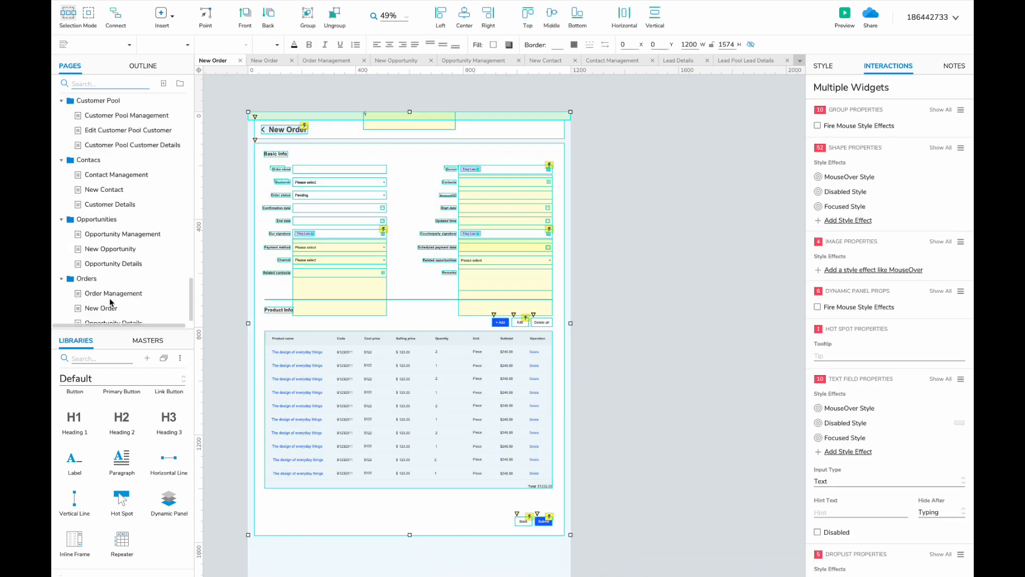
pyautogui.click(111, 303)
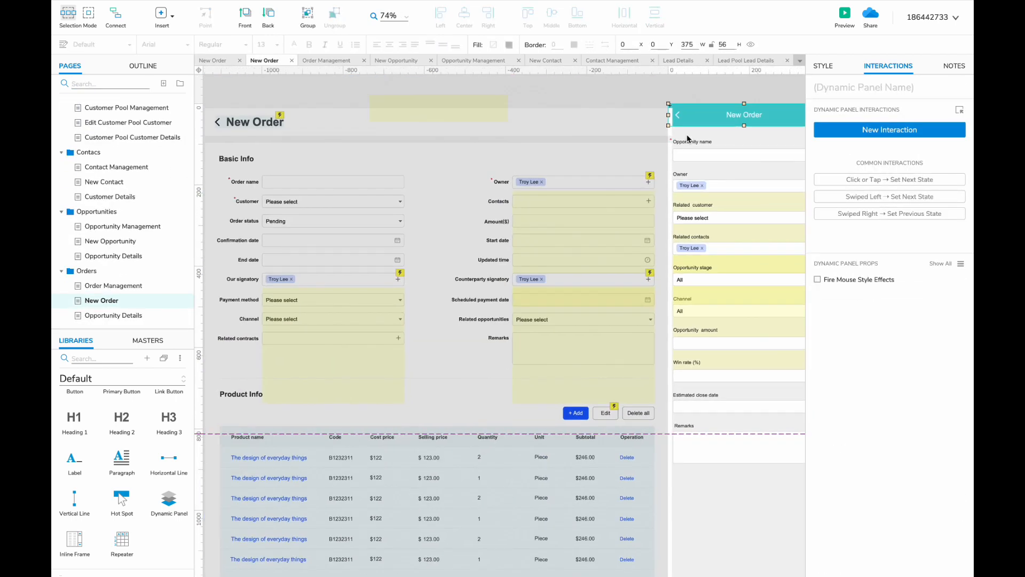
# - Rename the mobile labels 'Opportunity name' to 'Order name' and 'Related customer' to 'Customer'
pyautogui.click(689, 141)
pyautogui.write('Or')
pyautogui.write('der')
pyautogui.moveTo(657, 138); pyautogui.dragTo(634, 138)
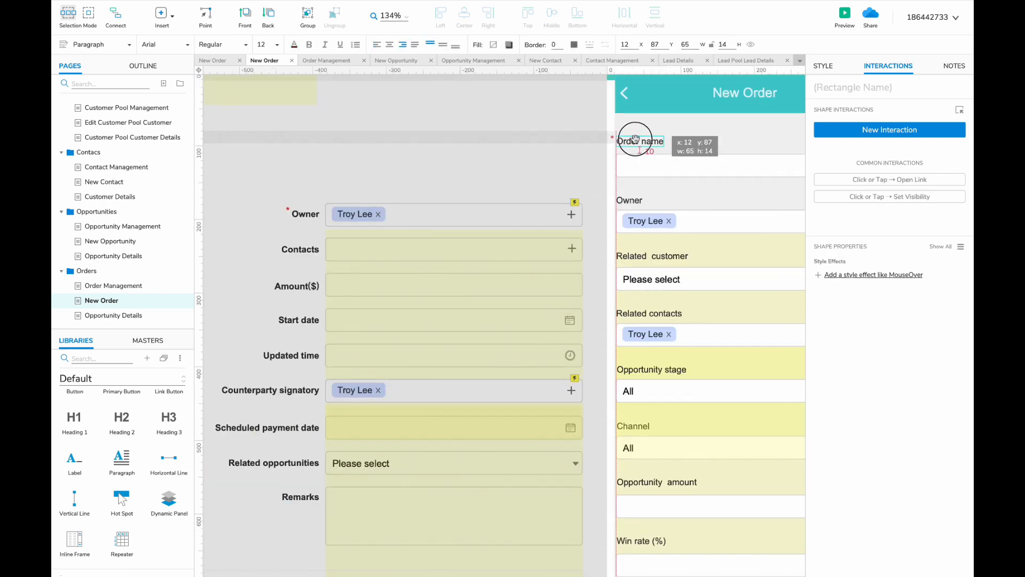
pyautogui.scroll(-2, 568, 178)
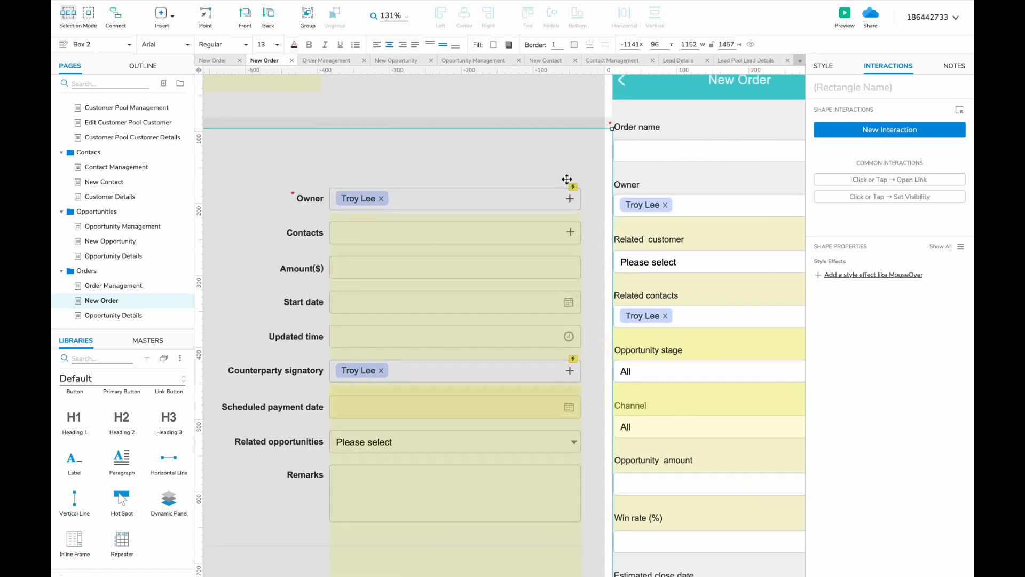
pyautogui.hscroll(3, 568, 178)
pyautogui.click(551, 190)
pyautogui.doubleClick(534, 213)
pyautogui.press('BackSpace')
pyautogui.press('Delete')
pyautogui.press('Delete')
pyautogui.write('C')
pyautogui.click(518, 215)
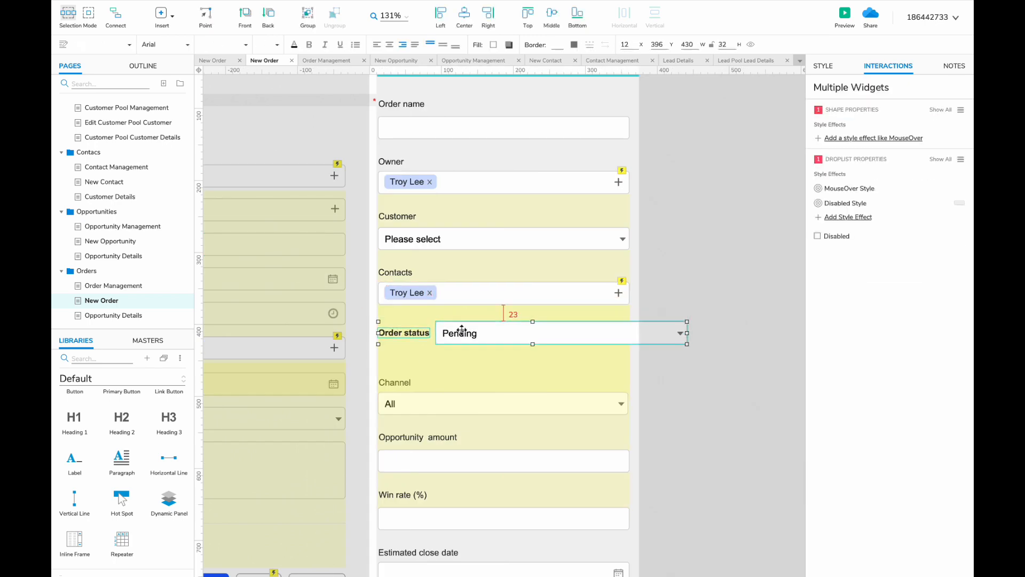
# - Select the Order status label with its Pending dropdown and the lower form widgets
pyautogui.click(405, 332)
pyautogui.keyDown('shift'); pyautogui.click(400, 357); pyautogui.keyUp('shift')
pyautogui.moveTo(401, 357); pyautogui.dragTo(401, 353)
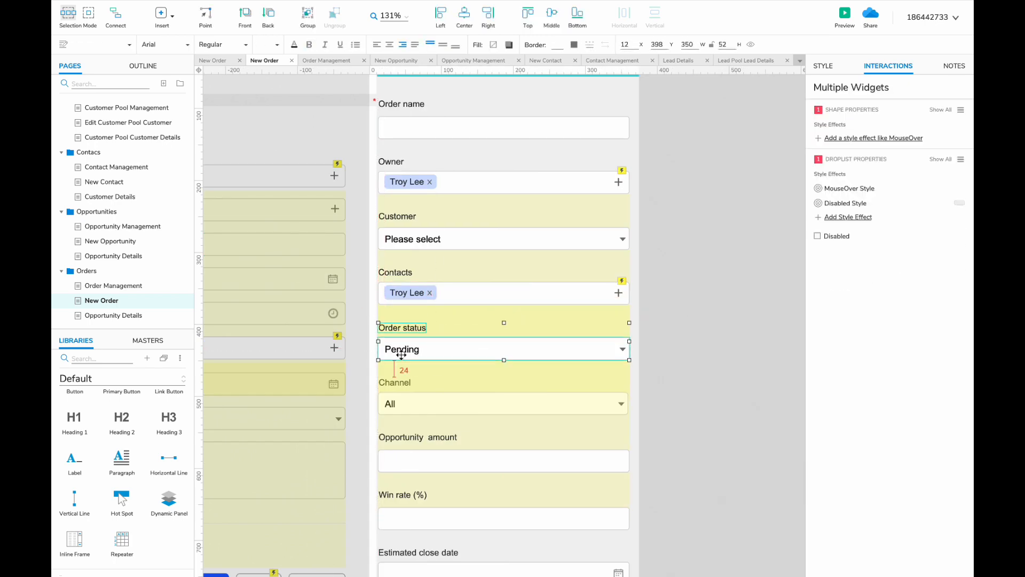
pyautogui.scroll(-2, 400, 347)
pyautogui.click(396, 321)
pyautogui.scroll(-3, 396, 322)
pyautogui.click(421, 293)
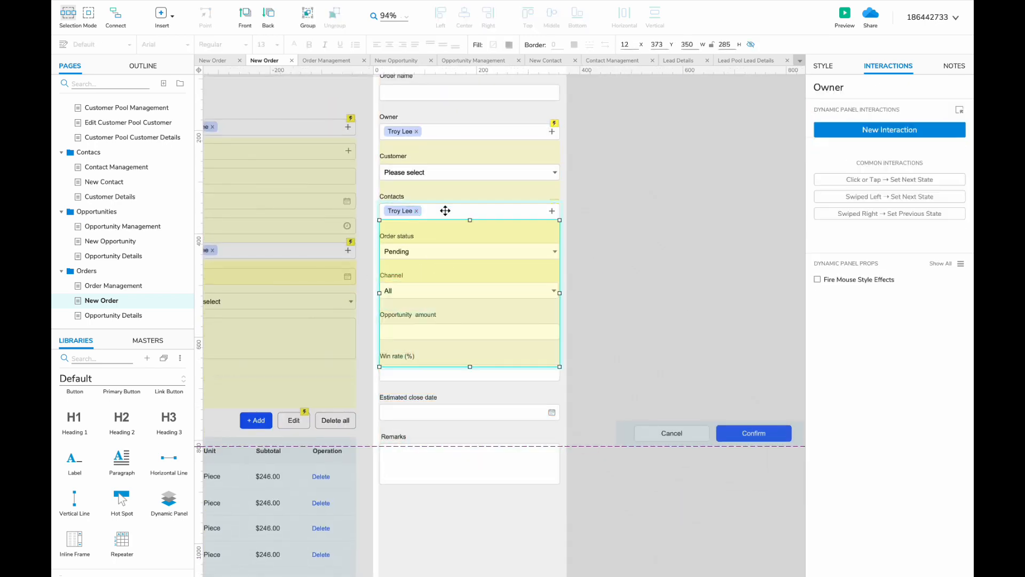
pyautogui.moveTo(581, 485); pyautogui.dragTo(405, 462)
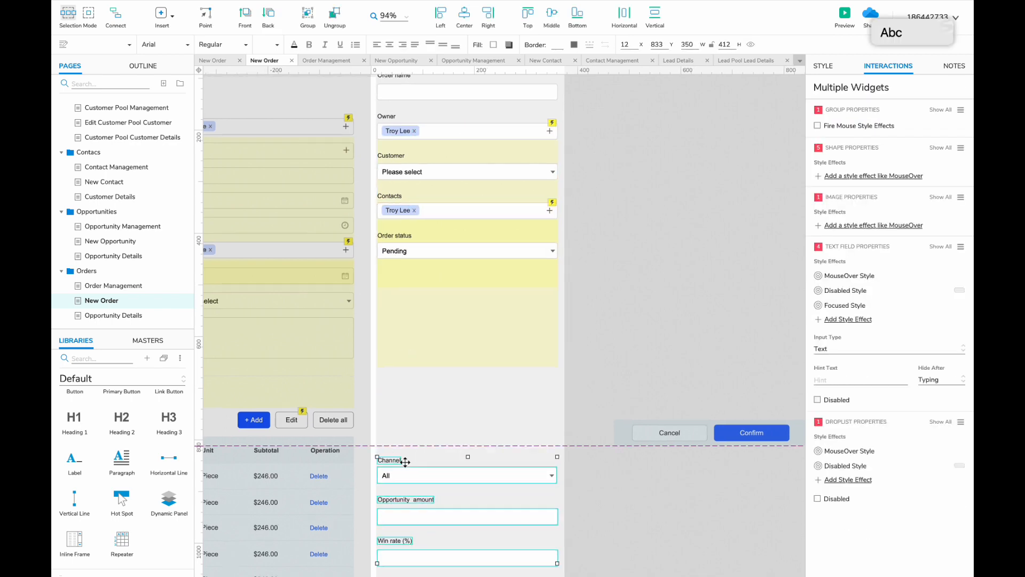
pyautogui.scroll(1, 405, 412)
pyautogui.hscroll(-5, 405, 412)
pyautogui.scroll(-3, 640, 294)
# - Add an Amount label-and-field pair, then a duplicate below it for Confirmation date
pyautogui.click(640, 275)
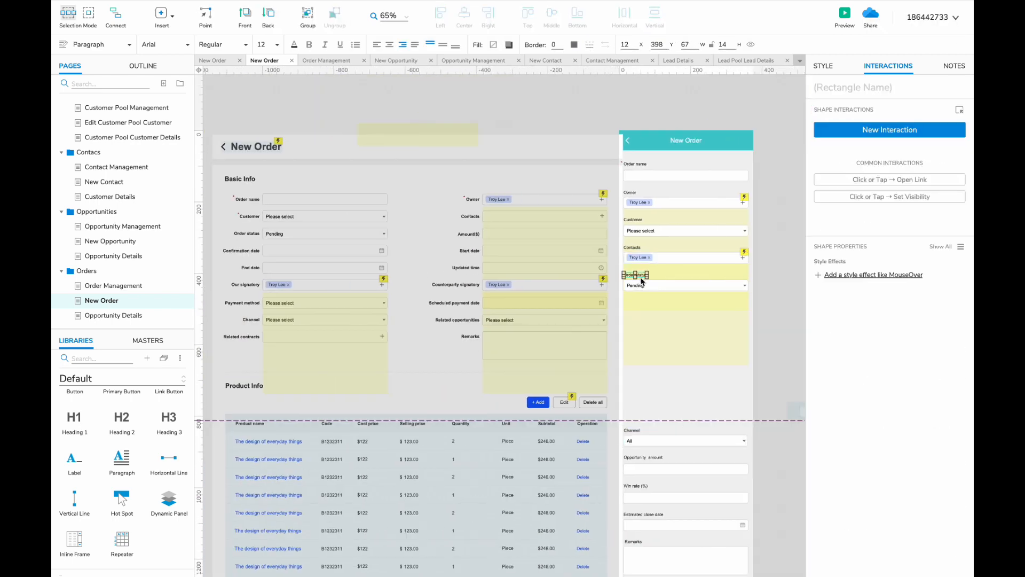
pyautogui.click(643, 175)
pyautogui.keyDown('shift'); pyautogui.click(637, 164); pyautogui.keyUp('shift')
pyautogui.doubleClick(636, 301)
pyautogui.write('Amount')
pyautogui.keyDown('shift'); pyautogui.click(635, 314); pyautogui.keyUp('shift')
pyautogui.scroll(3, 635, 315)
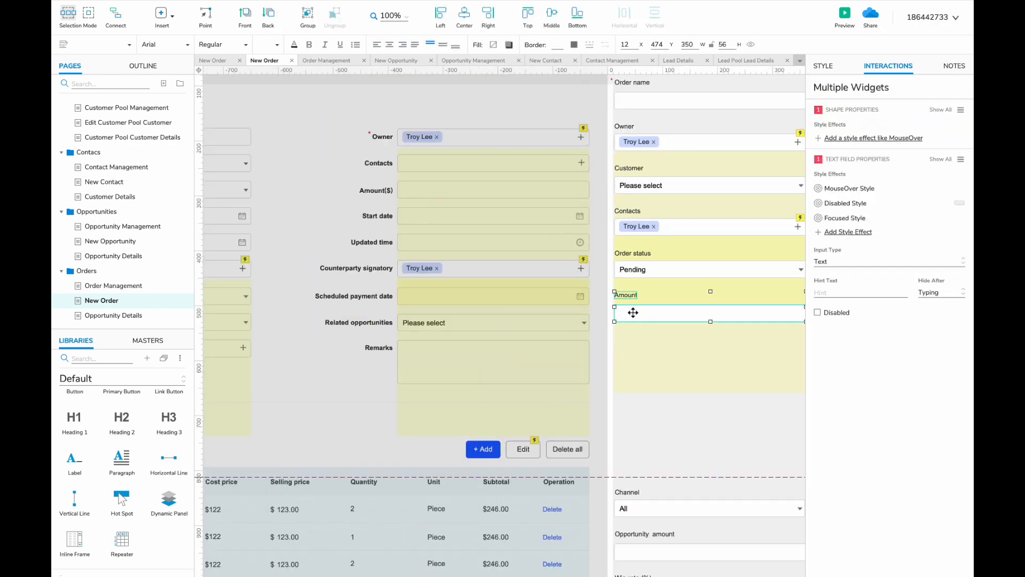
pyautogui.moveTo(614, 293); pyautogui.dragTo(649, 338)
pyautogui.hscroll(-1, 614, 336)
pyautogui.doubleClick(635, 338)
pyautogui.write('Ce')
pyautogui.hscroll(-5, 649, 338)
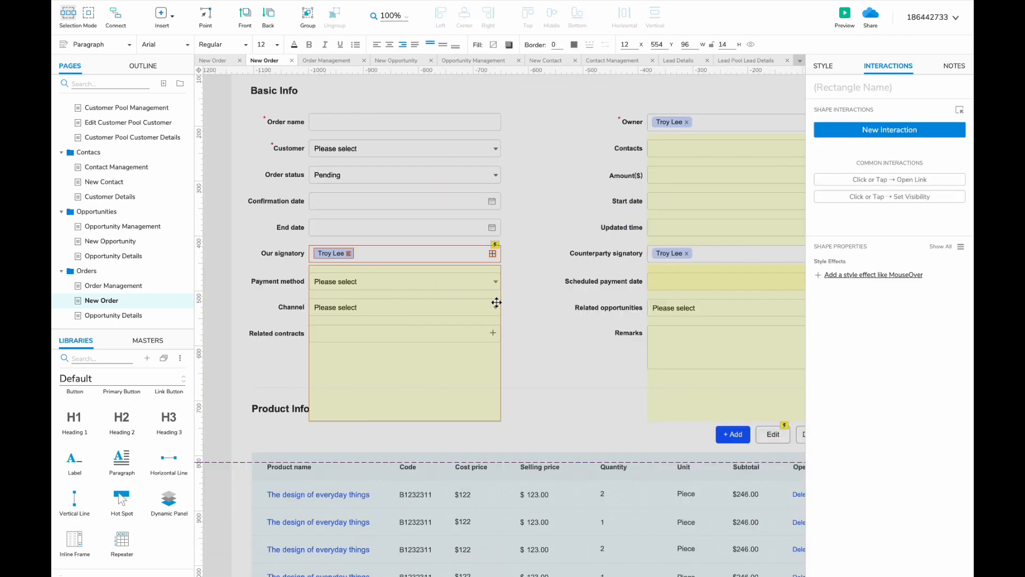
# - Add calendar fields labelled 'Start date' and 'End date' under Confirmation date
pyautogui.click(458, 201)
pyautogui.hscroll(8, 458, 224)
pyautogui.hotkey('ctrl', 'v')
pyautogui.moveTo(438, 324); pyautogui.dragTo(403, 360)
pyautogui.keyDown('shift'); pyautogui.click(413, 281); pyautogui.keyUp('shift')
pyautogui.doubleClick(417, 319)
pyautogui.write('Start date')
pyautogui.keyDown('shift'); pyautogui.click(411, 335); pyautogui.keyUp('shift')
pyautogui.doubleClick(406, 361)
pyautogui.write('End date')
# - Shift the lower fields down and add a left-aligned 'Updated time' label below End date
pyautogui.scroll(-4, 598, 293)
pyautogui.moveTo(606, 307); pyautogui.dragTo(403, 539)
pyautogui.moveTo(499, 332); pyautogui.dragTo(498, 418)
pyautogui.scroll(-1, 583, 291)
pyautogui.moveTo(584, 290); pyautogui.dragTo(411, 197)
pyautogui.moveTo(418, 207); pyautogui.dragTo(418, 250)
pyautogui.click(417, 250)
pyautogui.click(380, 46)
pyautogui.write('Updated time')
# - Copy the desktop Updated time field and line it up under its mobile label
pyautogui.hscroll(-5, 458, 270)
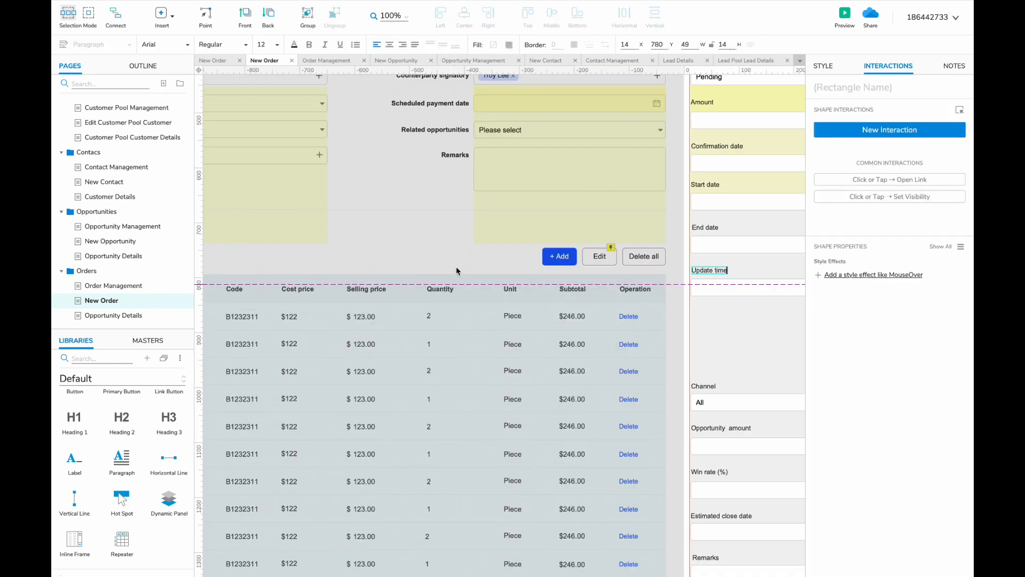
pyautogui.scroll(2, 458, 270)
pyautogui.click(521, 119)
pyautogui.hscroll(4, 522, 119)
pyautogui.moveTo(519, 323); pyautogui.dragTo(520, 322)
pyautogui.hscroll(-8, 454, 234)
# - Copy the desktop signatory fields into the mobile form below Updated time
pyautogui.moveTo(273, 147); pyautogui.dragTo(736, 167)
pyautogui.hscroll(7, 594, 290)
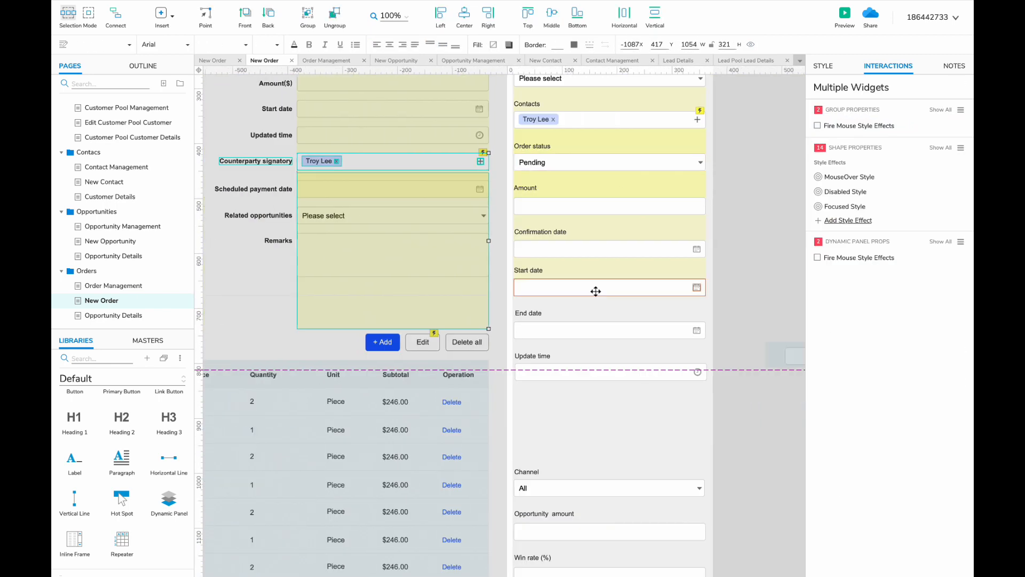
pyautogui.scroll(-3, 595, 290)
pyautogui.moveTo(672, 288); pyautogui.dragTo(480, 501)
pyautogui.moveTo(472, 297); pyautogui.dragTo(473, 360)
pyautogui.hscroll(-7, 472, 320)
pyautogui.moveTo(208, 74); pyautogui.dragTo(604, 91)
pyautogui.moveTo(290, 101); pyautogui.dragTo(491, 330)
# - Unbold the Our signatory label and stack each signatory field under its label
pyautogui.click(479, 315)
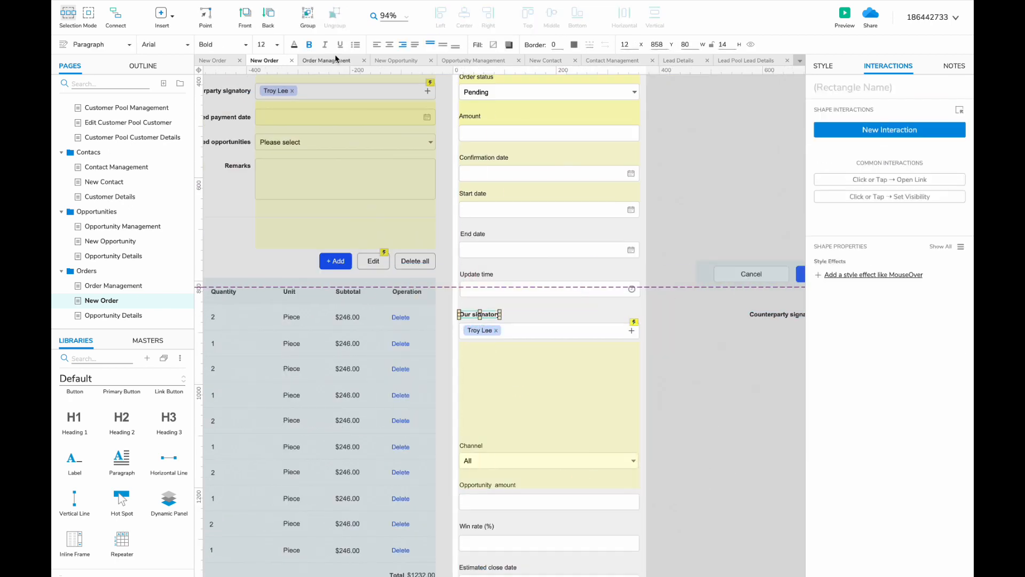
pyautogui.click(308, 44)
pyautogui.scroll(-3, 534, 320)
pyautogui.hscroll(3, 534, 320)
pyautogui.moveTo(705, 185); pyautogui.dragTo(342, 252)
pyautogui.click(346, 233)
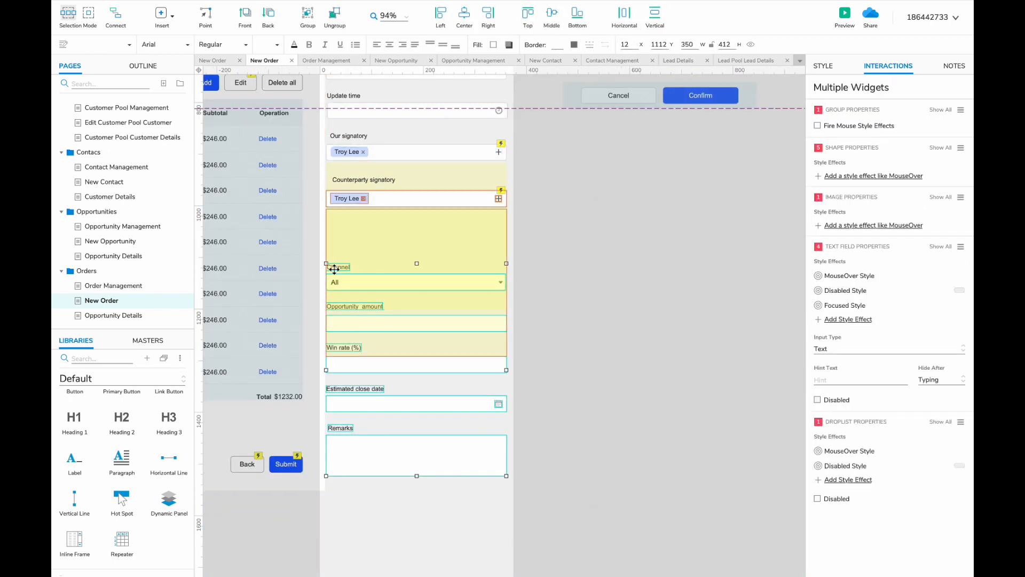
# - Paste and align the Payment method and Scheduled payment date pairs in the mobile form
pyautogui.moveTo(334, 269); pyautogui.dragTo(334, 442)
pyautogui.hotkey('ctrl', 'v')
pyautogui.moveTo(470, 323); pyautogui.dragTo(350, 222)
pyautogui.moveTo(348, 180); pyautogui.dragTo(342, 180)
pyautogui.click(340, 138)
pyautogui.hscroll(-6, 354, 225)
pyautogui.scroll(5, 355, 225)
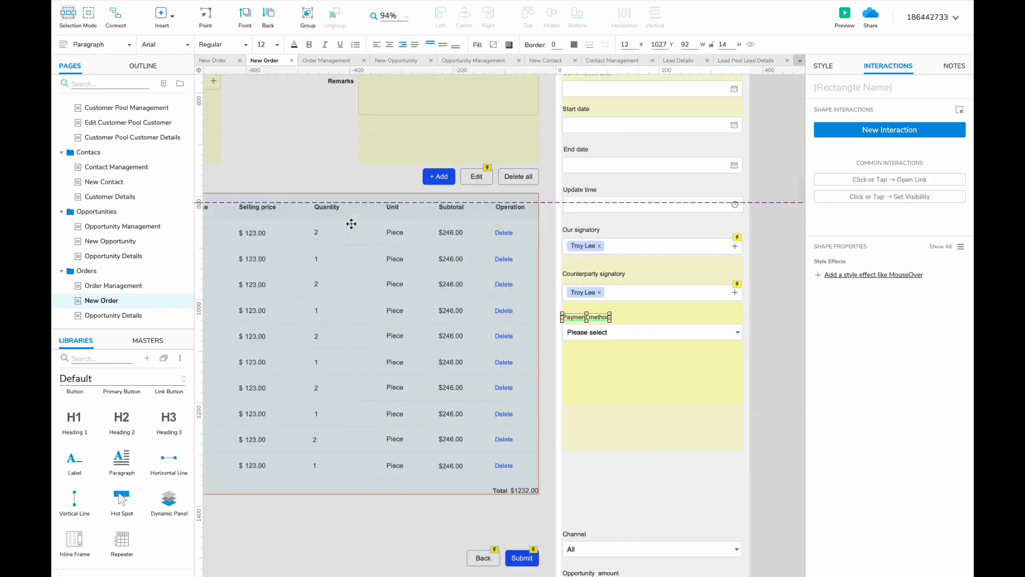
pyautogui.click(492, 217)
pyautogui.moveTo(397, 407); pyautogui.dragTo(393, 407)
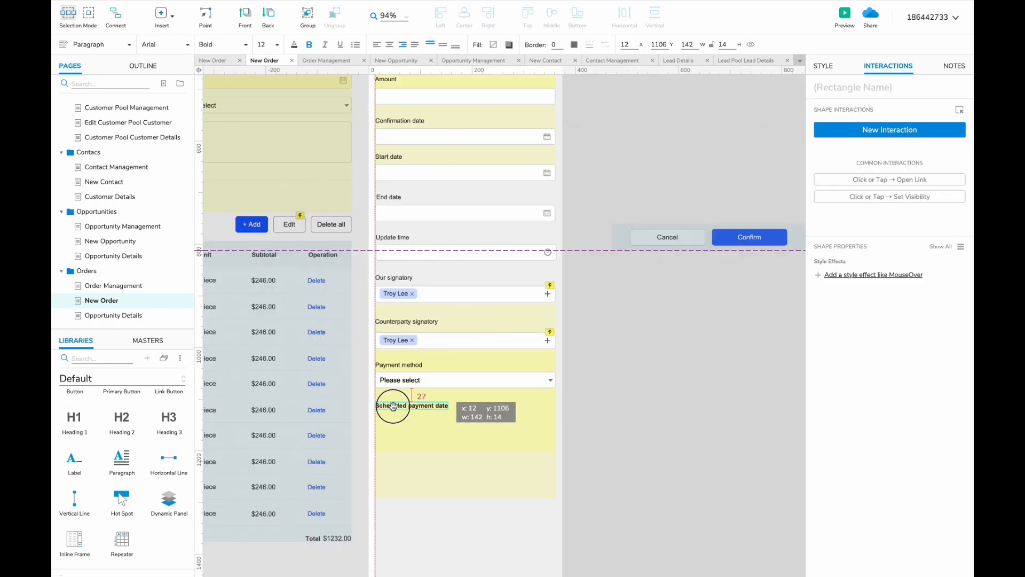
pyautogui.moveTo(395, 445); pyautogui.dragTo(398, 419)
# - Move the Channel label and dropdown up under the payment fields
pyautogui.keyDown('shift'); pyautogui.click(397, 405); pyautogui.keyUp('shift')
pyautogui.scroll(-5, 398, 418)
pyautogui.moveTo(595, 355); pyautogui.dragTo(419, 387)
pyautogui.moveTo(427, 385); pyautogui.dragTo(428, 248)
pyautogui.scroll(6, 456, 227)
pyautogui.hscroll(-8, 455, 227)
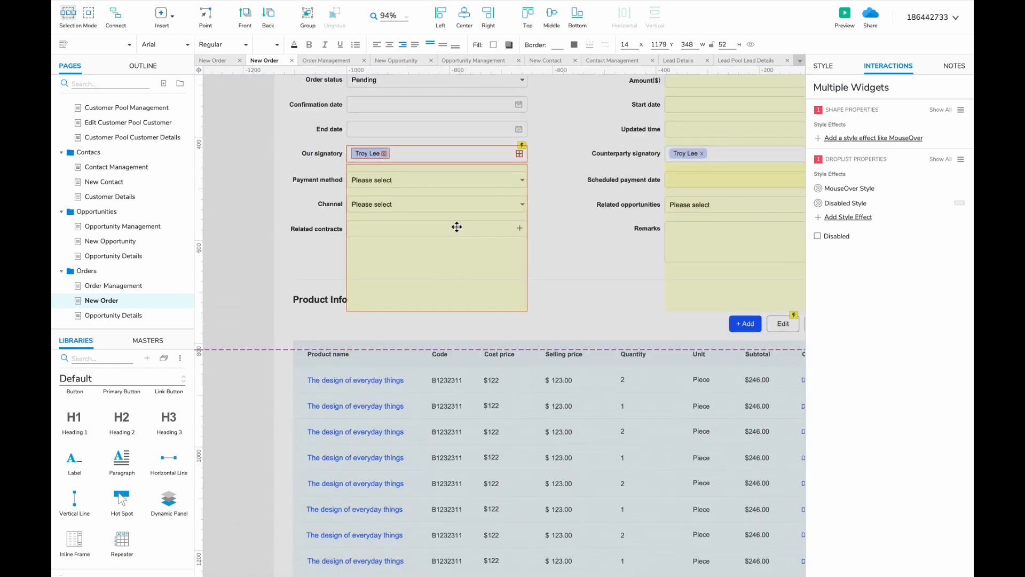
pyautogui.hscroll(2, 455, 227)
# - Copy the Related opportunities and Related contracts pairs into the mobile form below Channel
pyautogui.click(587, 210)
pyautogui.keyDown('shift'); pyautogui.click(523, 210); pyautogui.keyUp('shift')
pyautogui.scroll(-4, 628, 369)
pyautogui.hscroll(5, 628, 369)
pyautogui.moveTo(609, 211); pyautogui.dragTo(527, 374)
pyautogui.scroll(-5, 526, 373)
pyautogui.scroll(8, 527, 374)
pyautogui.hscroll(-6, 526, 373)
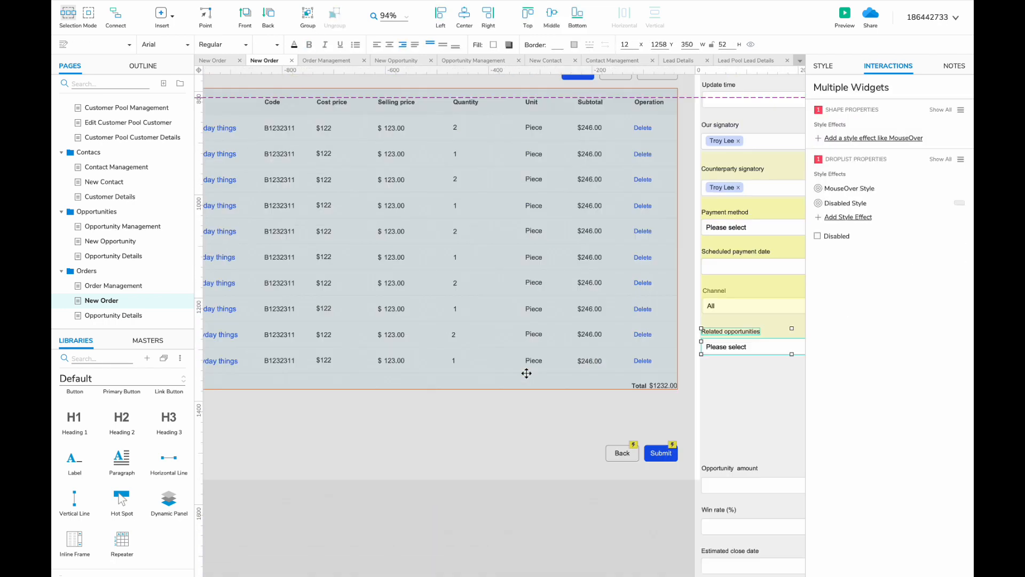
pyautogui.click(367, 325)
pyautogui.keyDown('shift'); pyautogui.click(258, 325); pyautogui.keyUp('shift')
pyautogui.scroll(-7, 366, 342)
pyautogui.hscroll(8, 367, 342)
pyautogui.moveTo(258, 325); pyautogui.dragTo(412, 384)
# - Delete the leftover opportunity fields and move Remarks up under Related contracts
pyautogui.scroll(-6, 411, 371)
pyautogui.click(410, 192)
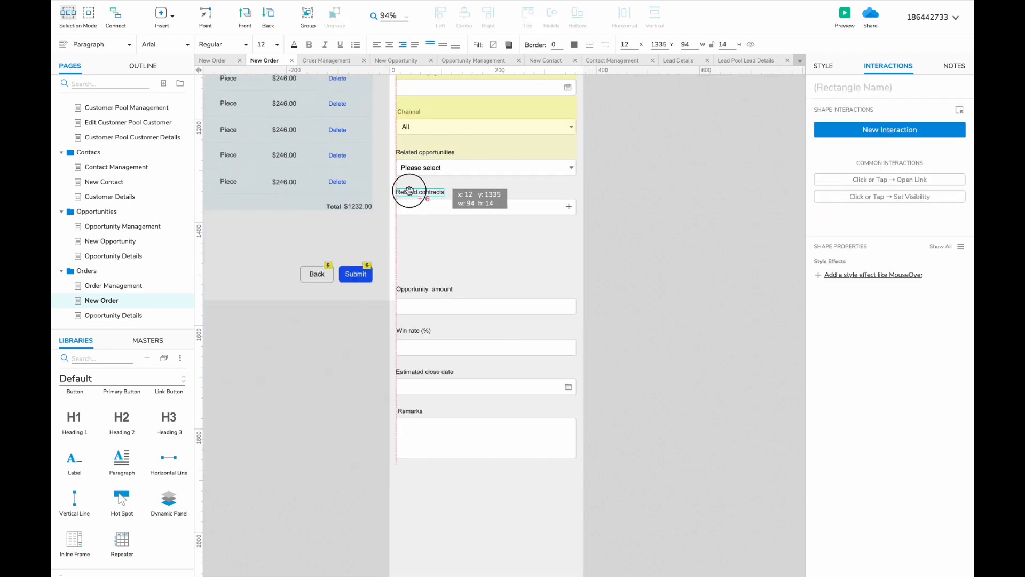
pyautogui.moveTo(385, 283); pyautogui.dragTo(533, 395)
pyautogui.press('Delete')
pyautogui.moveTo(385, 403); pyautogui.dragTo(466, 448)
pyautogui.moveTo(466, 448); pyautogui.dragTo(467, 270)
pyautogui.scroll(12, 467, 273)
pyautogui.scroll(-10, 465, 272)
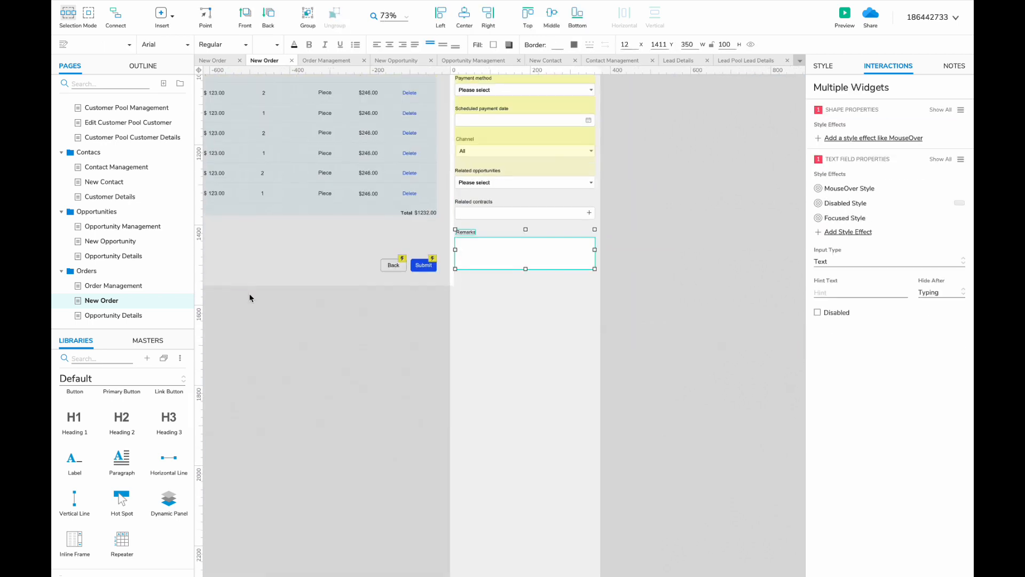
# - Show the Price Quote state of the Opportunity Details panel
pyautogui.click(114, 256)
pyautogui.doubleClick(336, 325)
pyautogui.click(520, 81)
# - Copy the Price Quote widgets from Opportunity Details and paste them into the New Order page
pyautogui.click(554, 168)
pyautogui.hscroll(-4, 367, 321)
pyautogui.scroll(-2, 366, 322)
pyautogui.click(249, 245)
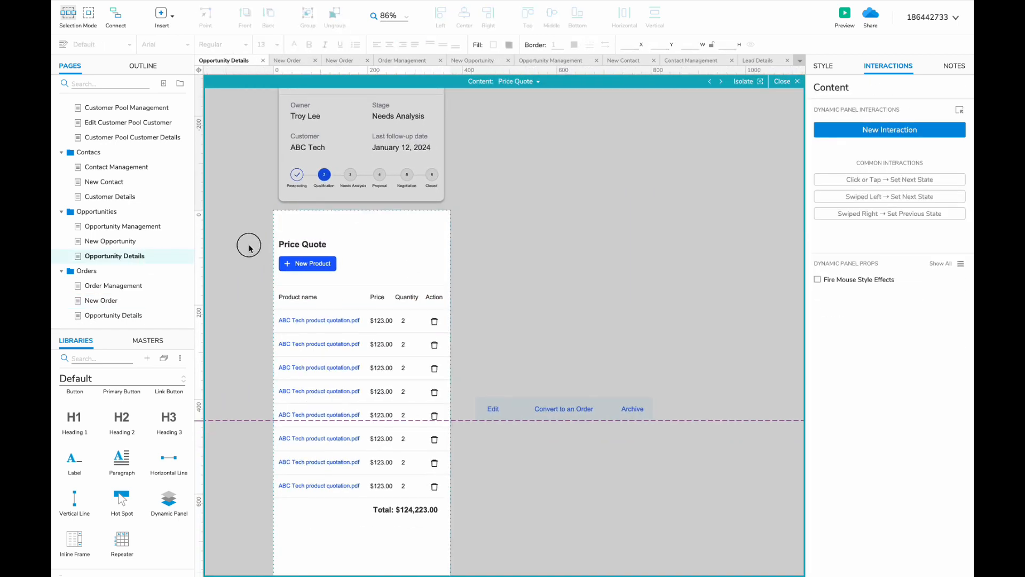
pyautogui.moveTo(249, 245); pyautogui.dragTo(431, 525)
pyautogui.hotkey('ctrl', 'c')
pyautogui.click(101, 300)
pyautogui.hotkey('ctrl', 'v')
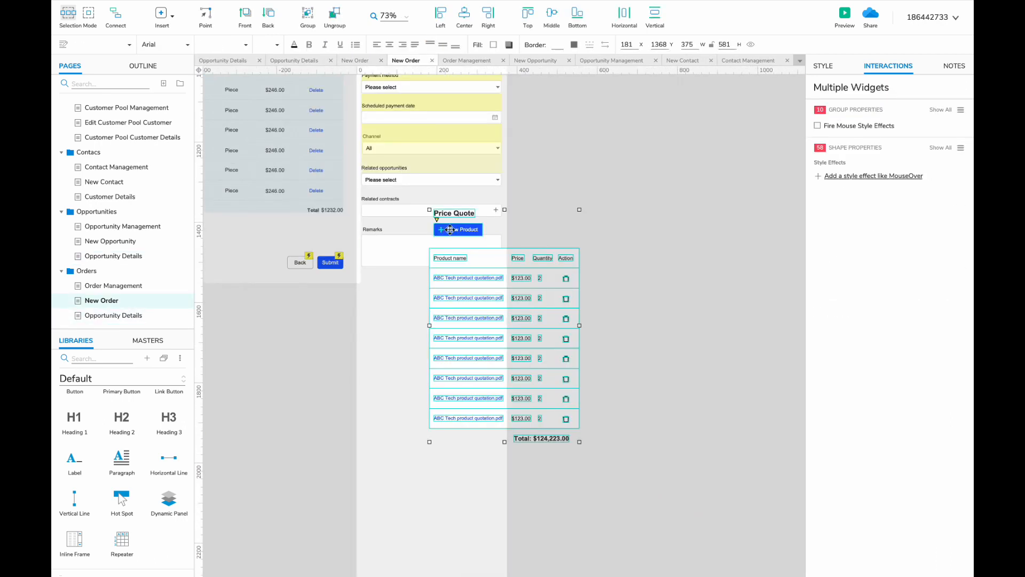
# - Move the pasted block below the order form, align it, and rename the heading to Product Info
pyautogui.moveTo(450, 229); pyautogui.dragTo(380, 311)
pyautogui.click(379, 310)
pyautogui.scroll(8, 380, 311)
pyautogui.keyDown('shift'); pyautogui.click(383, 276); pyautogui.keyUp('shift')
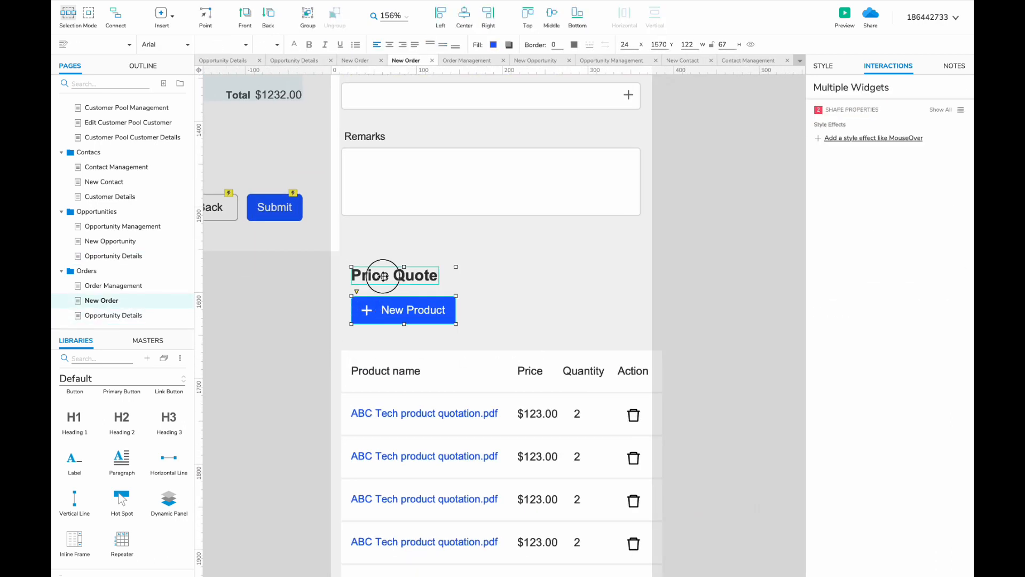
pyautogui.moveTo(382, 276); pyautogui.dragTo(373, 276)
pyautogui.doubleClick(373, 276)
pyautogui.write('Product Info')
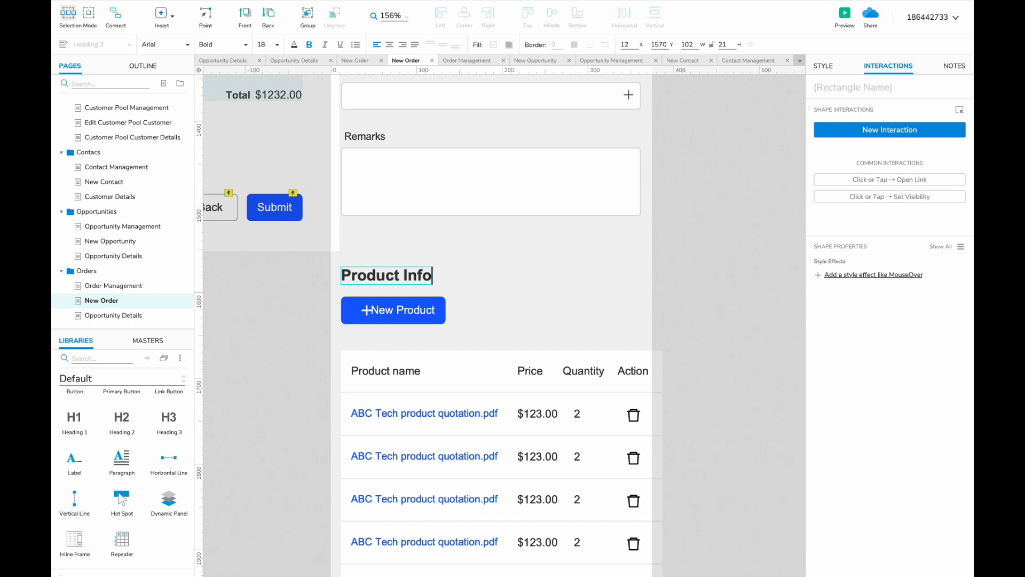
pyautogui.click(364, 310)
# - Shift the eight-row product table left onto the page and check its header row fill colour
pyautogui.scroll(-6, 392, 305)
pyautogui.moveTo(555, 281); pyautogui.dragTo(306, 544)
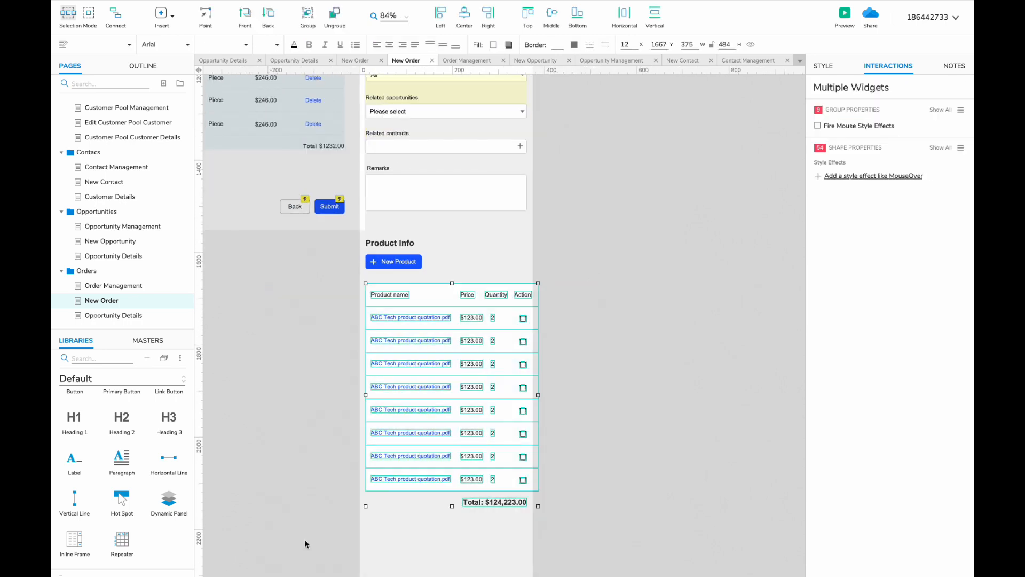
pyautogui.moveTo(463, 343); pyautogui.dragTo(458, 343)
pyautogui.click(423, 290)
pyautogui.click(508, 45)
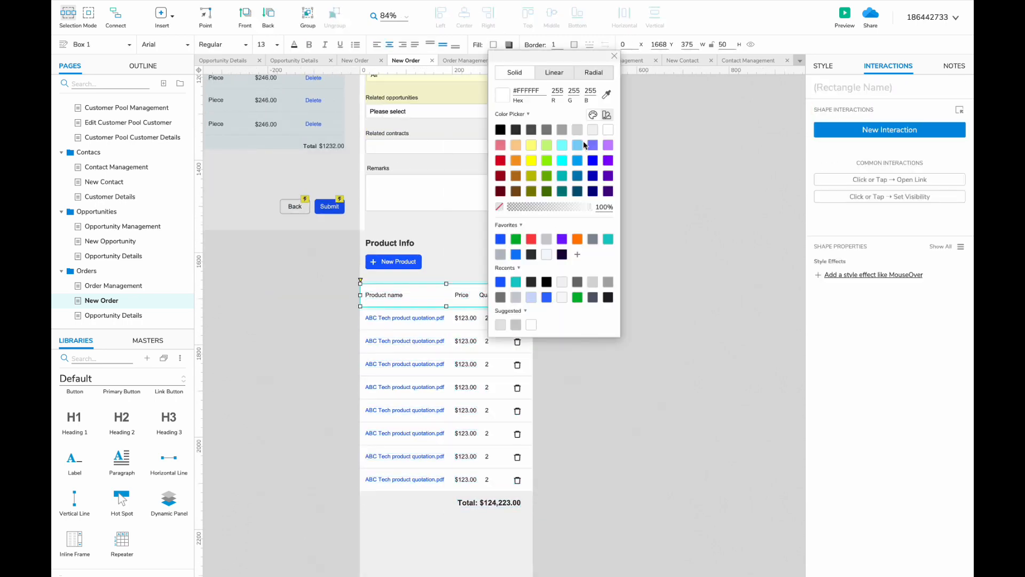
pyautogui.click(339, 339)
pyautogui.scroll(8, 338, 338)
pyautogui.scroll(4, 571, 221)
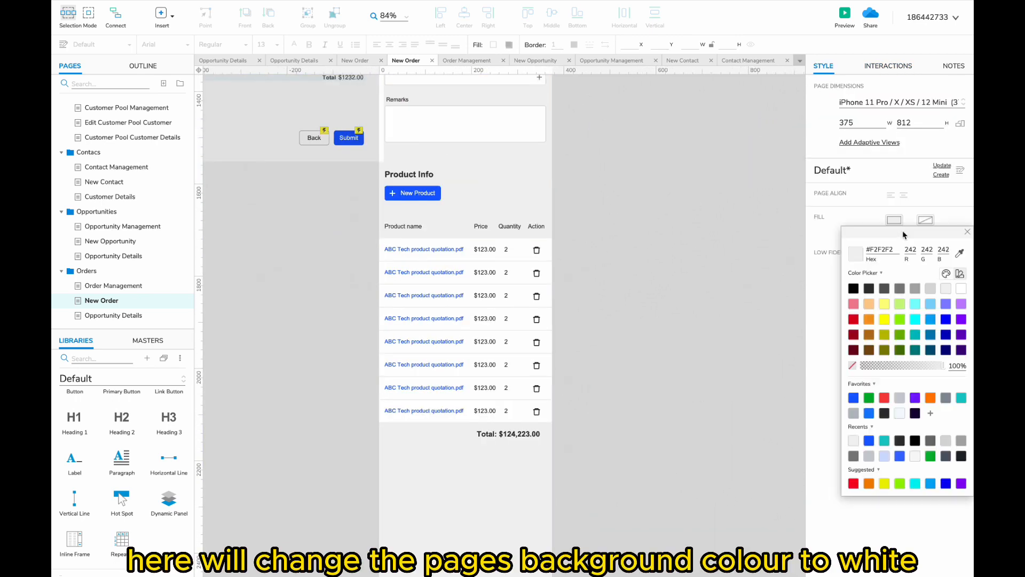
# - Set the New Order page background to white and add a divider line above Product Info
pyautogui.click(572, 275)
pyautogui.scroll(5, 571, 274)
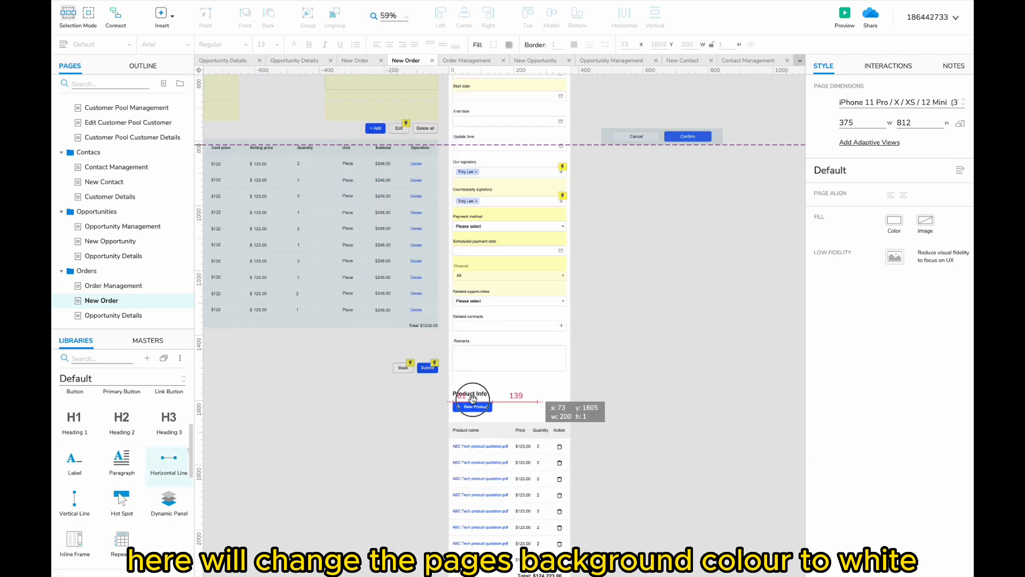
pyautogui.moveTo(451, 400); pyautogui.dragTo(514, 381)
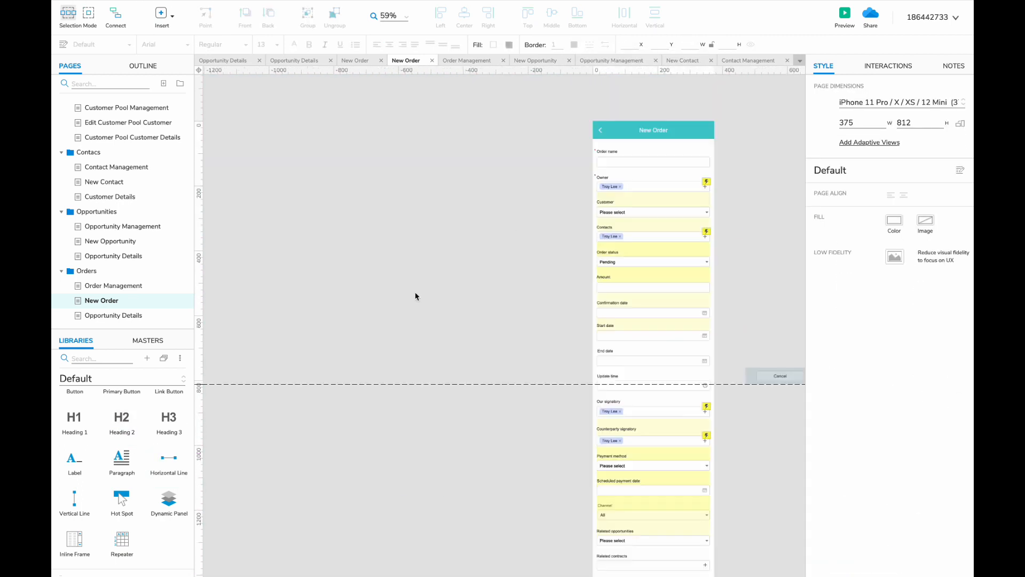
pyautogui.scroll(-5, 416, 296)
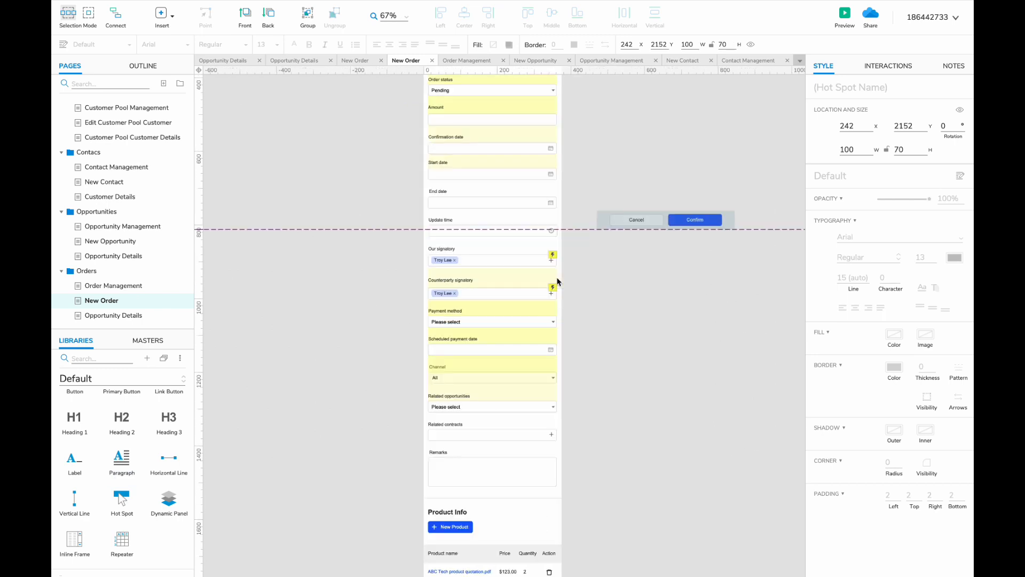
# - Give the New Opportunity, New Contact, New Customer, Edit Customer, Edit Lead and New Lead pages white backgrounds
pyautogui.click(135, 244)
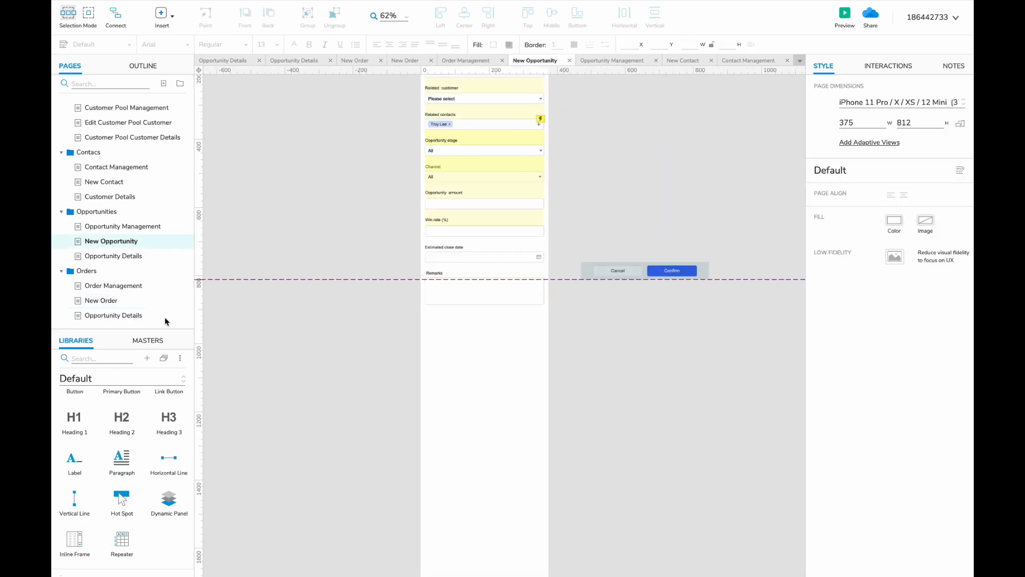
pyautogui.moveTo(451, 305); pyautogui.dragTo(452, 306)
pyautogui.click(158, 181)
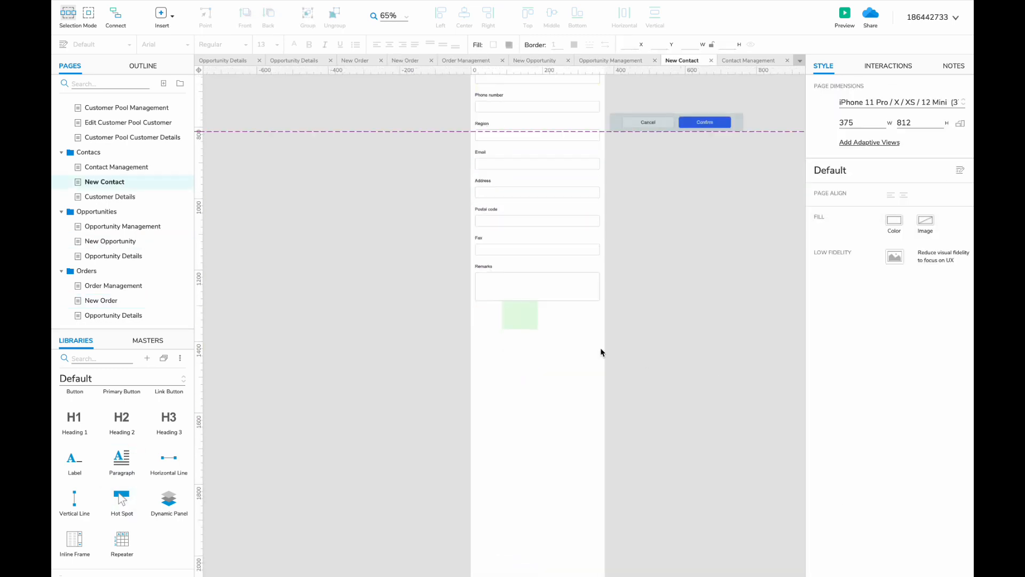
pyautogui.click(123, 122)
pyautogui.click(123, 180)
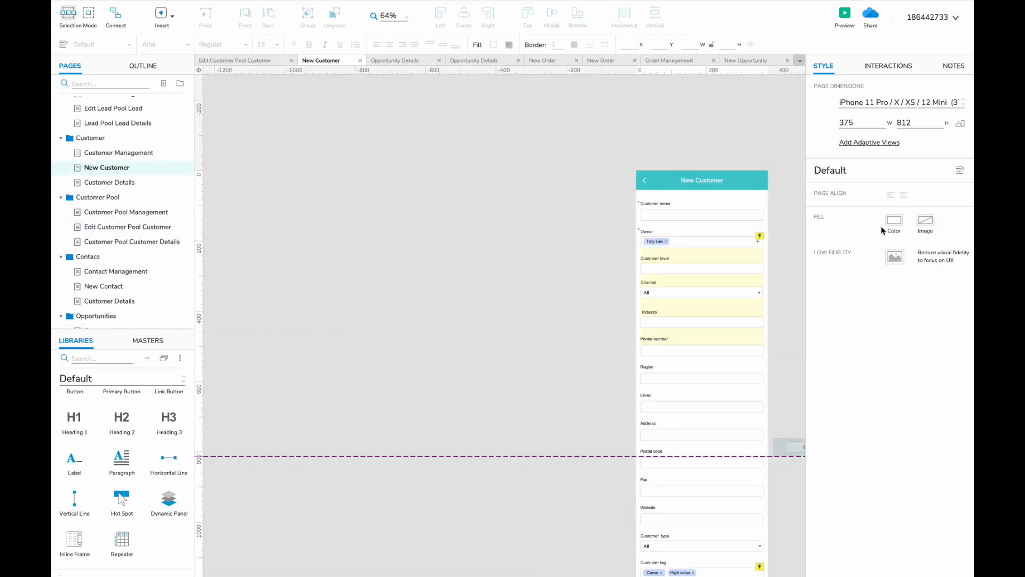
pyautogui.click(137, 133)
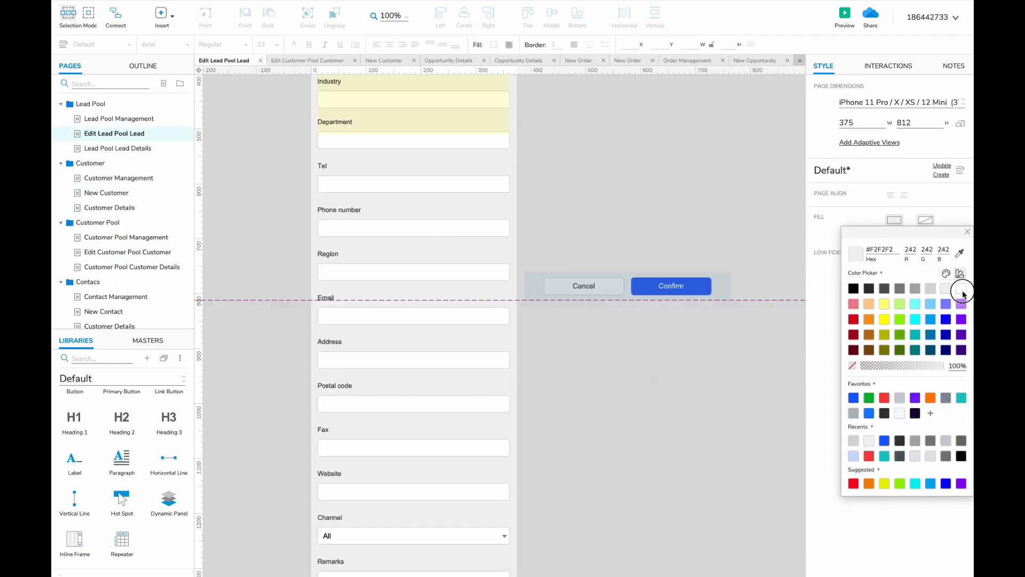
pyautogui.click(114, 154)
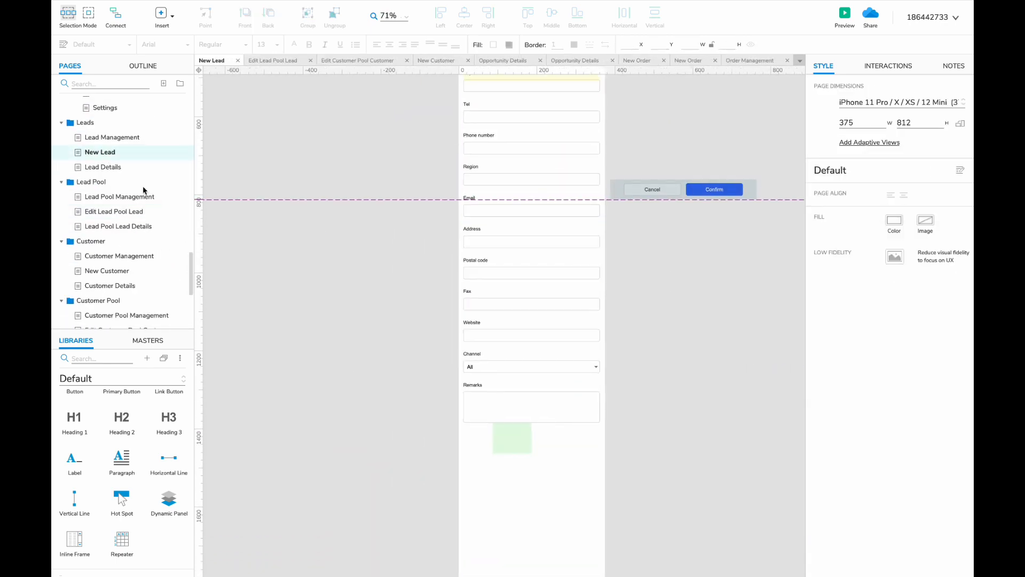
pyautogui.scroll(-5, 142, 186)
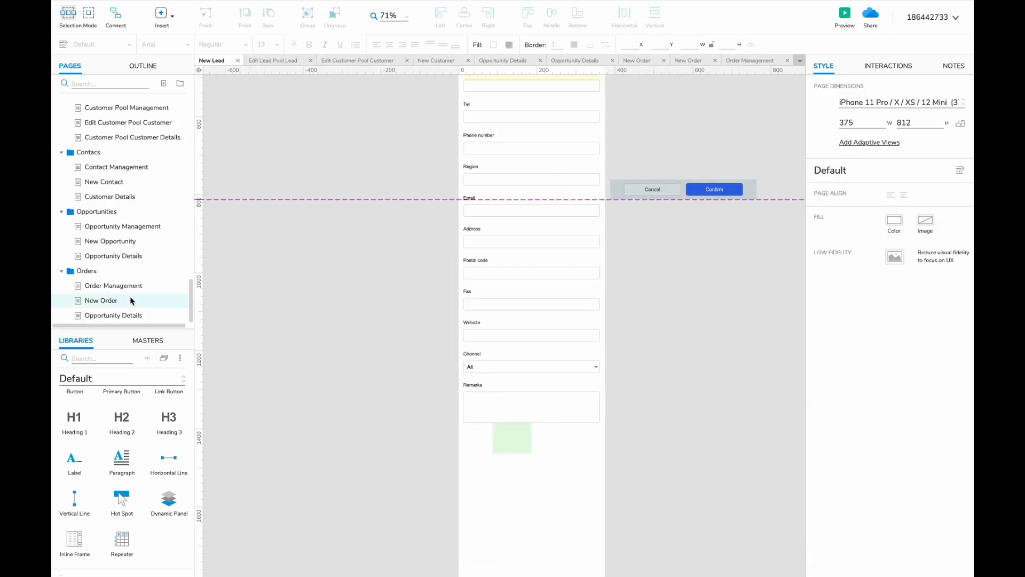
# - Recheck the New Order and New Opportunity pages, then open Opportunity Details under Orders
pyautogui.click(130, 300)
pyautogui.click(160, 241)
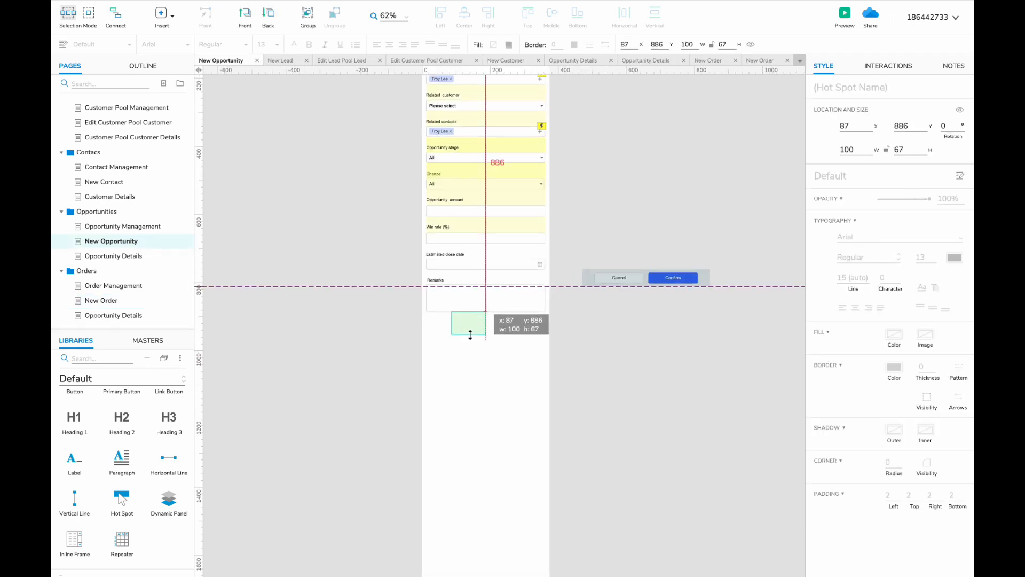
pyautogui.click(155, 301)
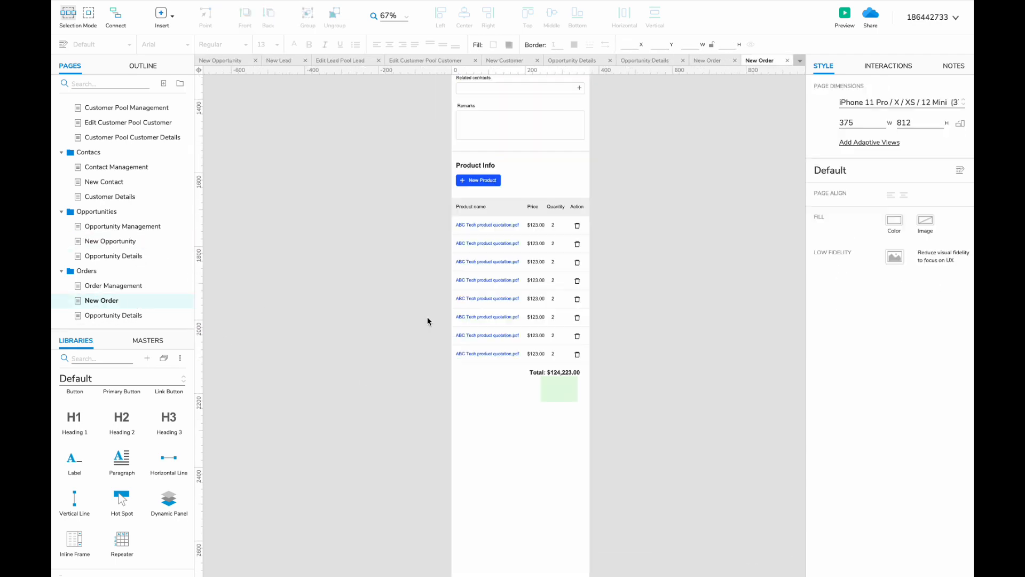
pyautogui.scroll(5, 427, 321)
pyautogui.scroll(3, 425, 316)
pyautogui.click(140, 313)
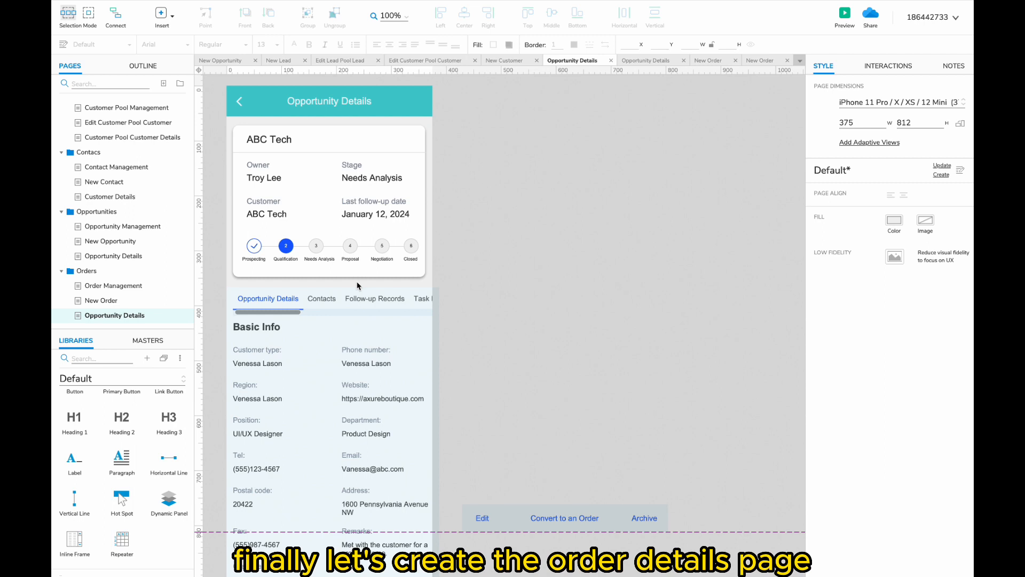
# - Retitle the page header to Order Details
pyautogui.doubleClick(317, 107)
pyautogui.write('O')
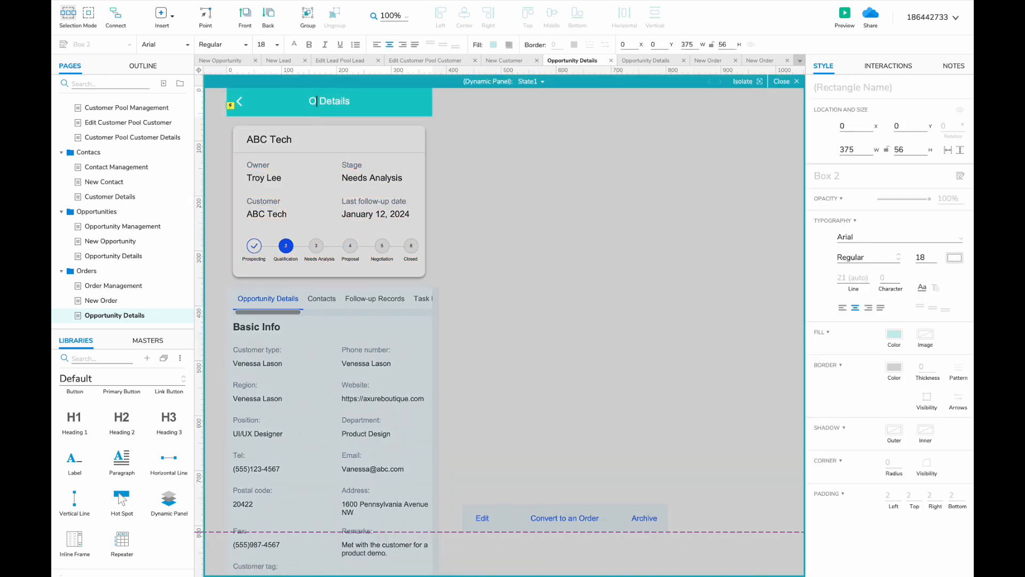
pyautogui.write('rder')
pyautogui.doubleClick(501, 215)
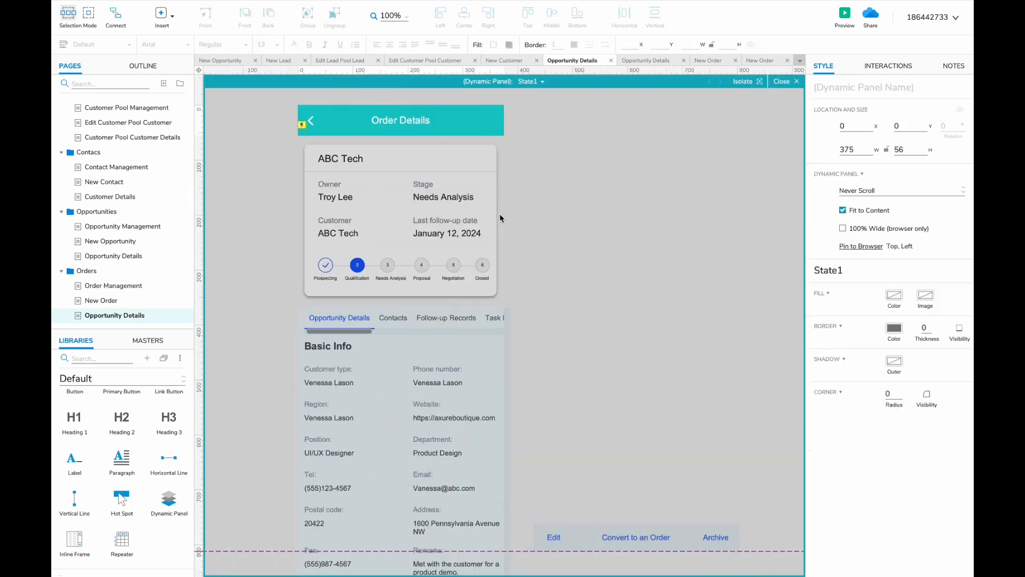
pyautogui.doubleClick(352, 162)
pyautogui.scroll(10, 158, 246)
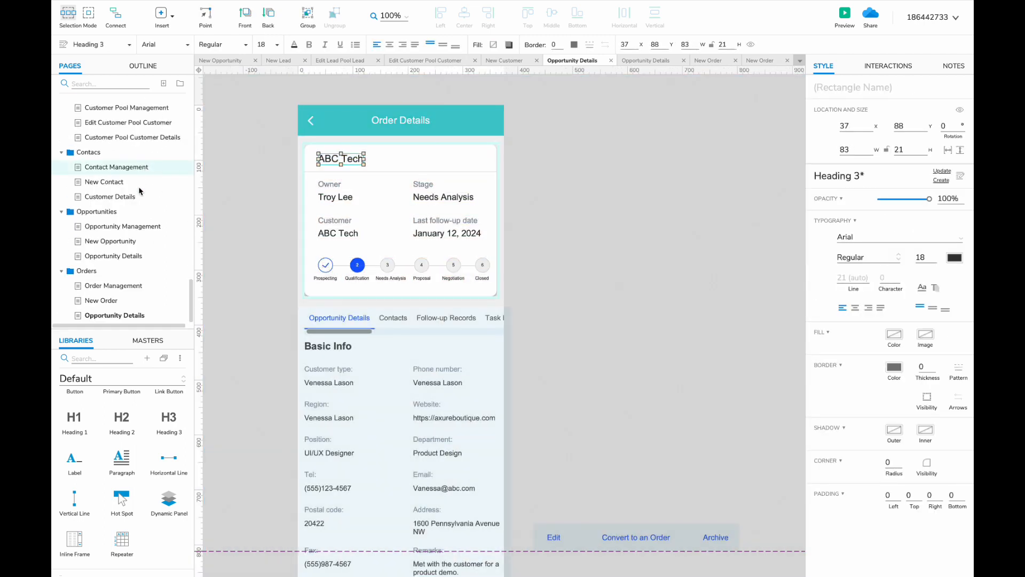
pyautogui.scroll(-5, 144, 213)
# - Paste the desktop Order Details layout beside the phone screen as a reference
pyautogui.click(113, 237)
pyautogui.press('super+a')
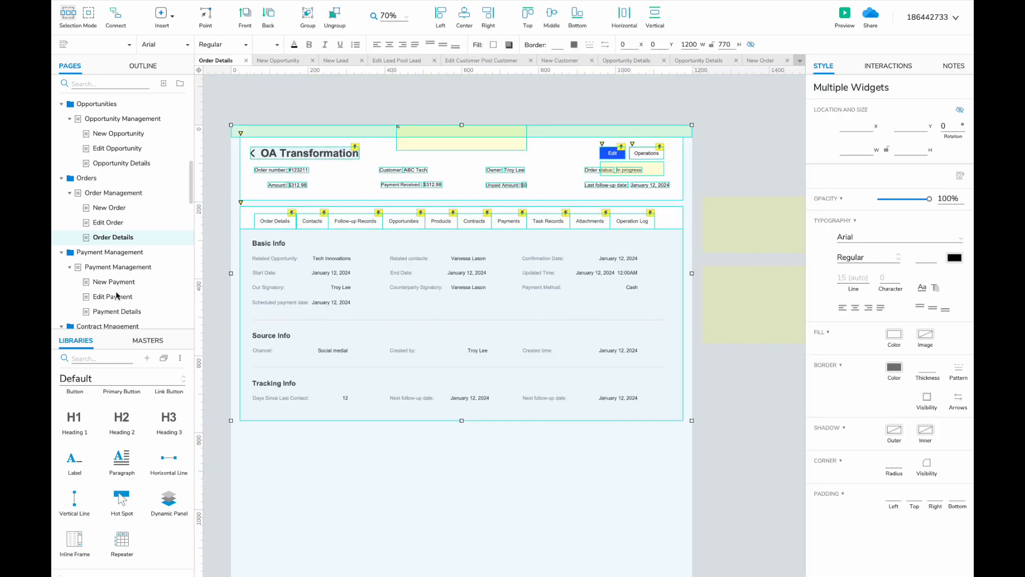
pyautogui.scroll(-10, 119, 295)
pyautogui.click(119, 315)
pyautogui.hscroll(-5, 338, 296)
pyautogui.click(309, 292)
pyautogui.press('super+v')
pyautogui.scroll(-6, 310, 292)
pyautogui.moveTo(309, 292); pyautogui.dragTo(171, 272)
pyautogui.scroll(6, 259, 267)
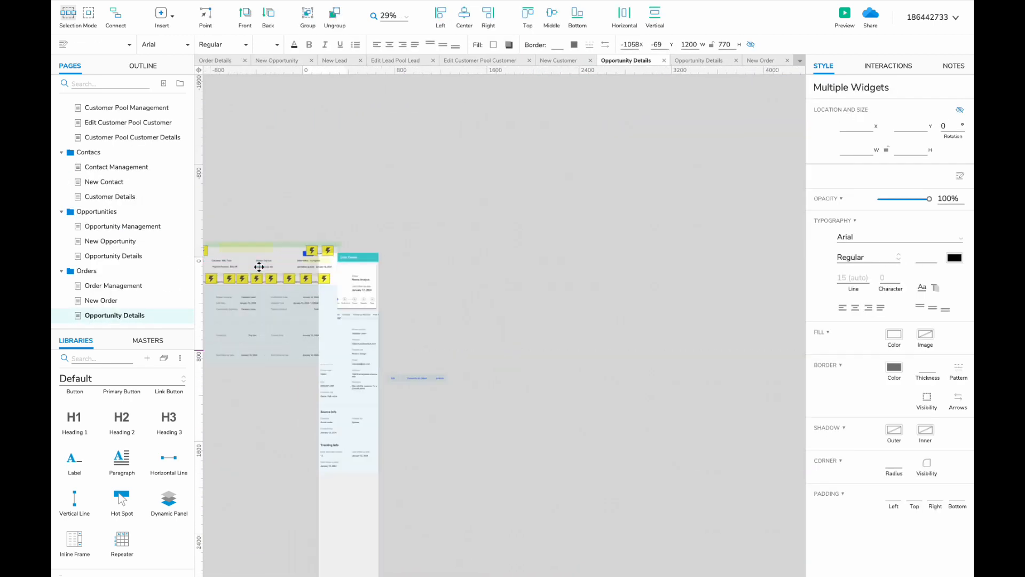
# - Copy the OA Transformation order card from Order Management and place it below the title bar
pyautogui.click(113, 285)
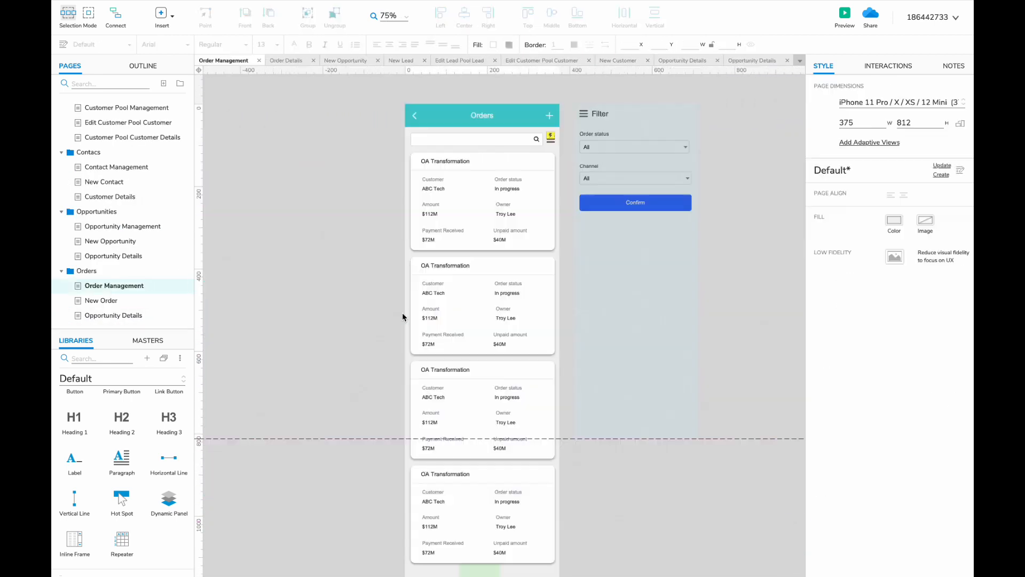
pyautogui.click(469, 202)
pyautogui.press('super+c')
pyautogui.click(681, 60)
pyautogui.hscroll(2, 580, 254)
pyautogui.press('super+v')
pyautogui.moveTo(558, 250); pyautogui.dragTo(558, 223)
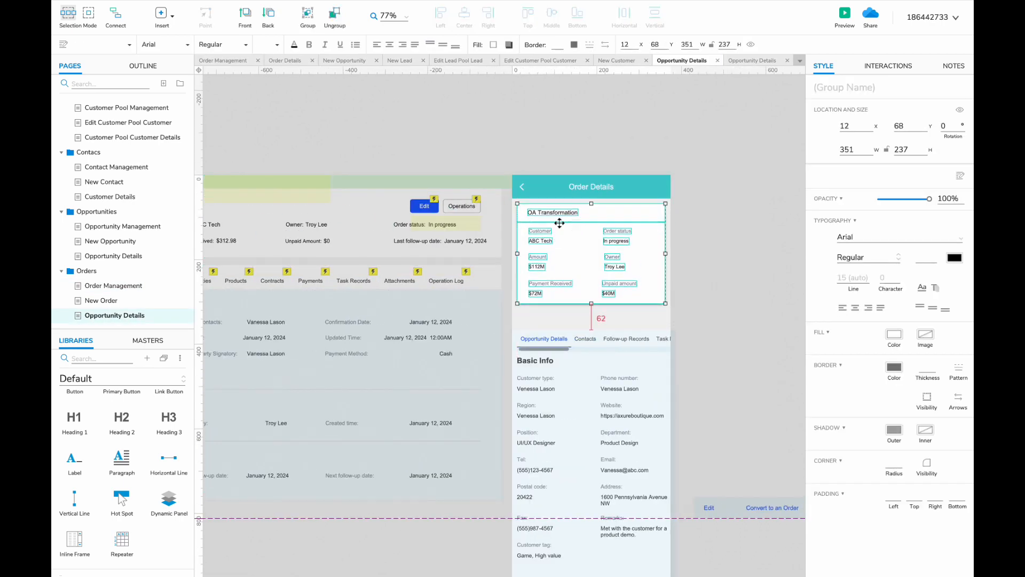
# - Make room in the tab bar and duplicate the Follow-up Records tab into the gap
pyautogui.doubleClick(535, 337)
pyautogui.doubleClick(534, 336)
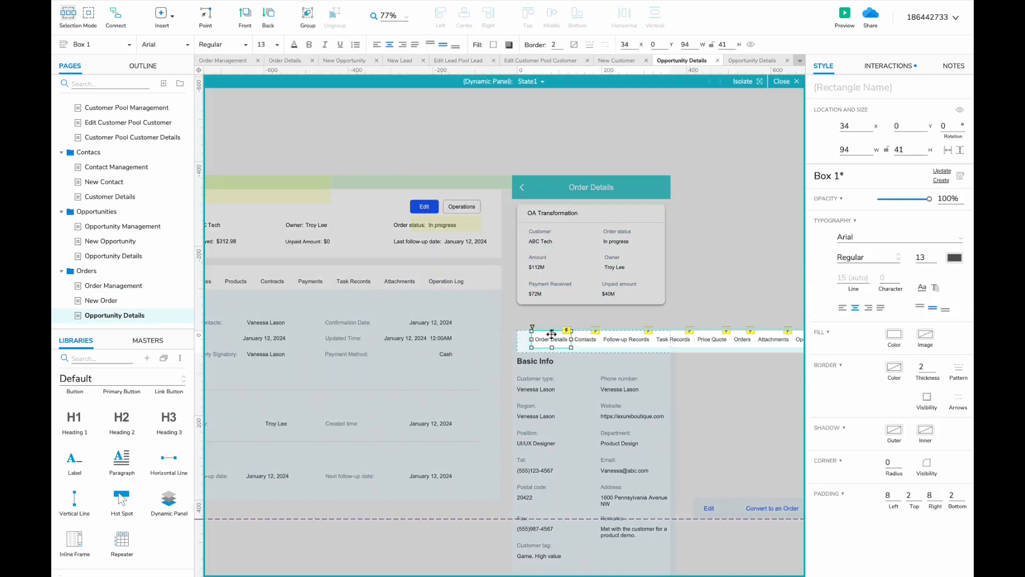
pyautogui.scroll(-1, 533, 340)
pyautogui.hscroll(-3, 529, 346)
pyautogui.hscroll(3, 529, 345)
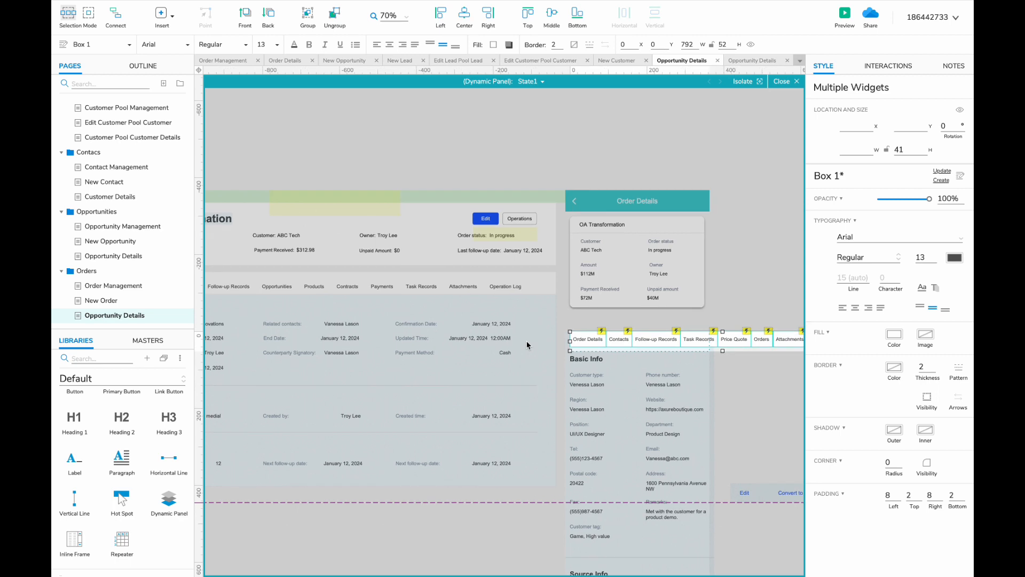
pyautogui.moveTo(651, 342); pyautogui.dragTo(631, 342)
pyautogui.moveTo(632, 346); pyautogui.dragTo(729, 346)
pyautogui.click(593, 344)
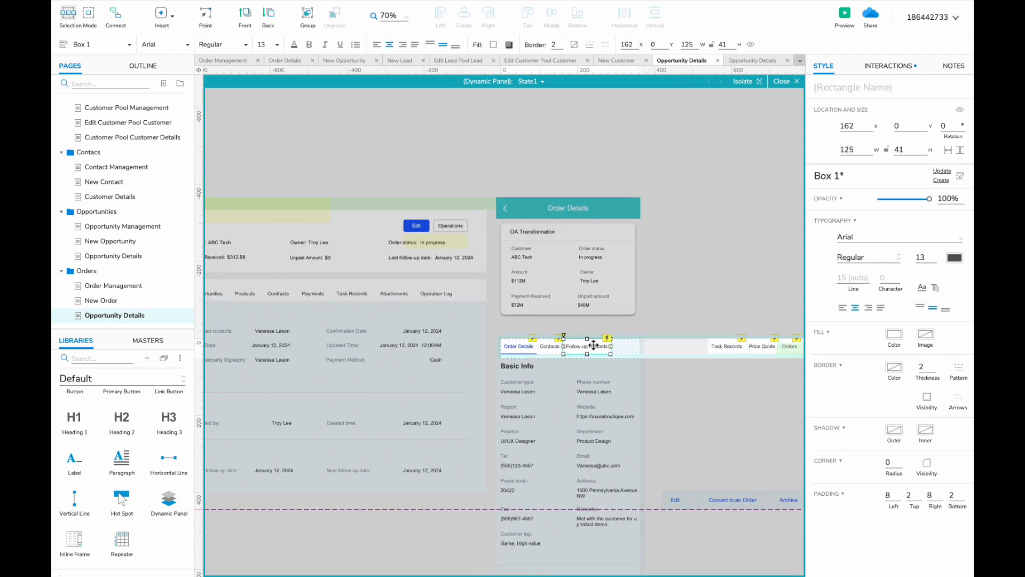
pyautogui.scroll(6, 593, 344)
pyautogui.moveTo(567, 345); pyautogui.dragTo(650, 344)
# - Label the new tab Opportunities and set its Set Panel State target to Opportunities
pyautogui.doubleClick(651, 346)
pyautogui.write('Opportunities')
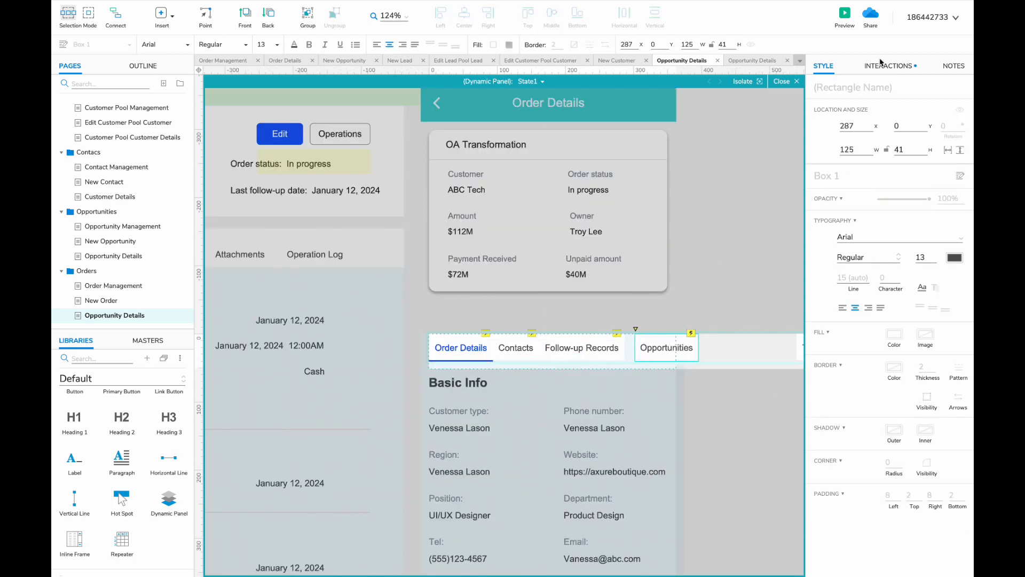
pyautogui.click(887, 66)
pyautogui.click(854, 174)
pyautogui.click(888, 228)
pyautogui.click(844, 355)
pyautogui.click(645, 343)
# - Duplicate the Opportunities tab into a Products tab and set its panel state action
pyautogui.scroll(-4, 645, 343)
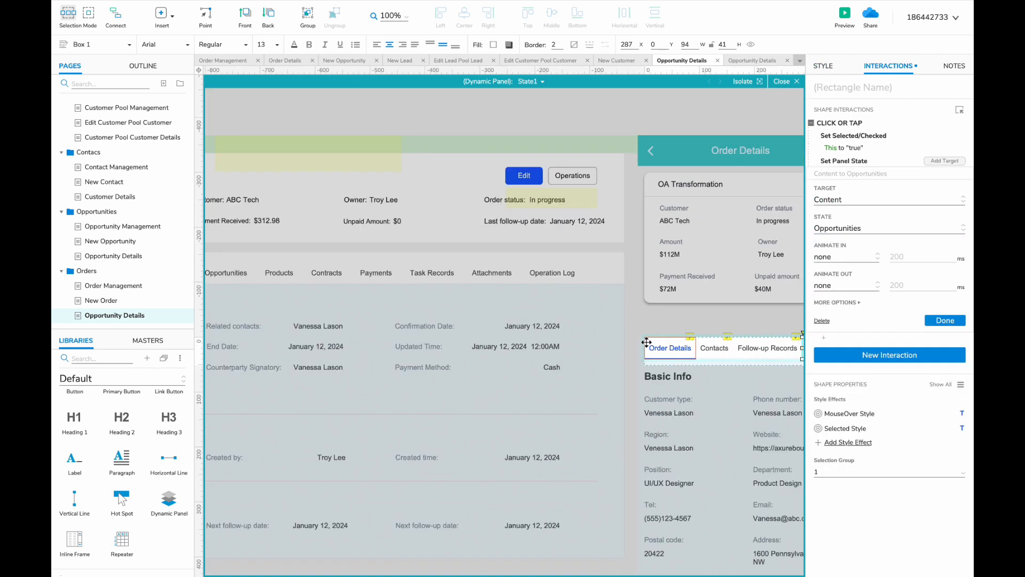
pyautogui.moveTo(646, 342); pyautogui.dragTo(551, 346)
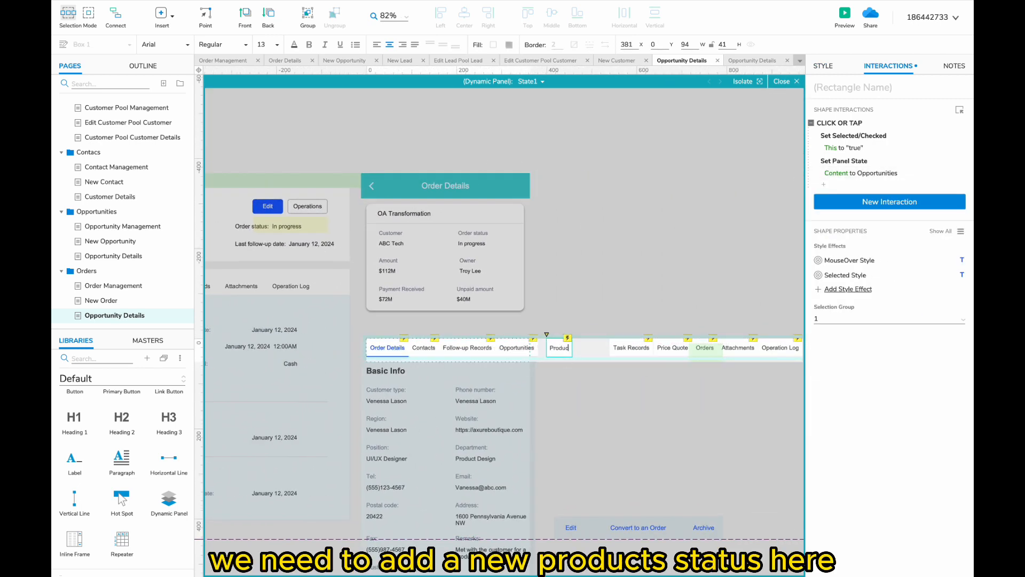
pyautogui.click(860, 173)
pyautogui.click(888, 228)
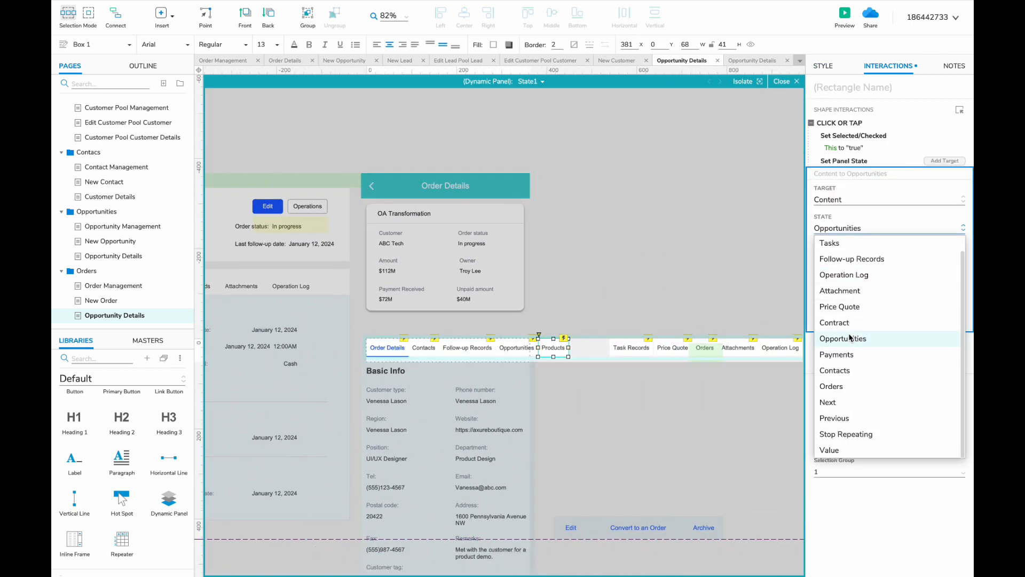
pyautogui.click(683, 322)
pyautogui.click(526, 82)
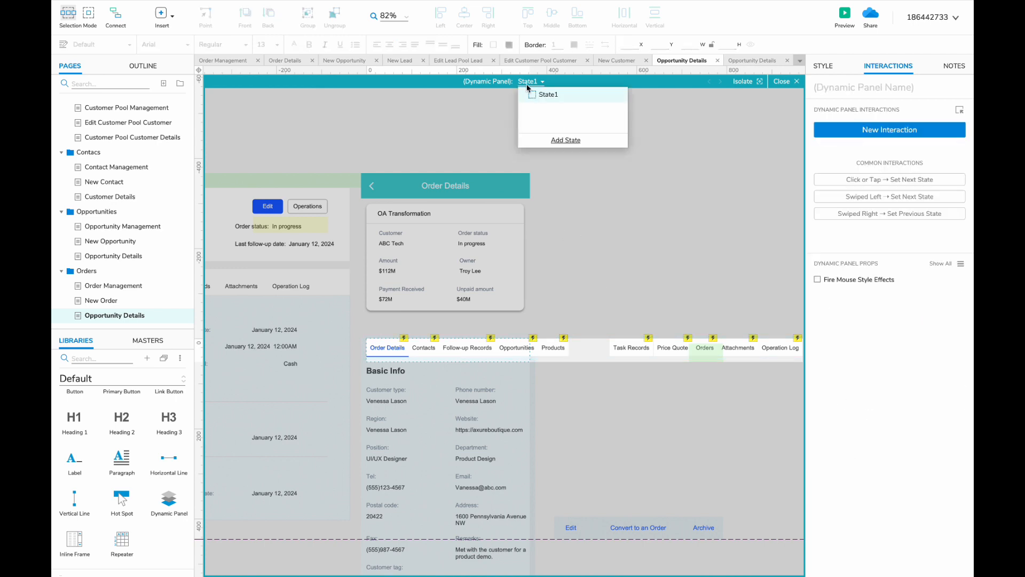
# - Rename the panel state to Products and retitle its heading to Product
pyautogui.click(526, 84)
pyautogui.doubleClick(448, 396)
pyautogui.click(522, 82)
pyautogui.click(550, 168)
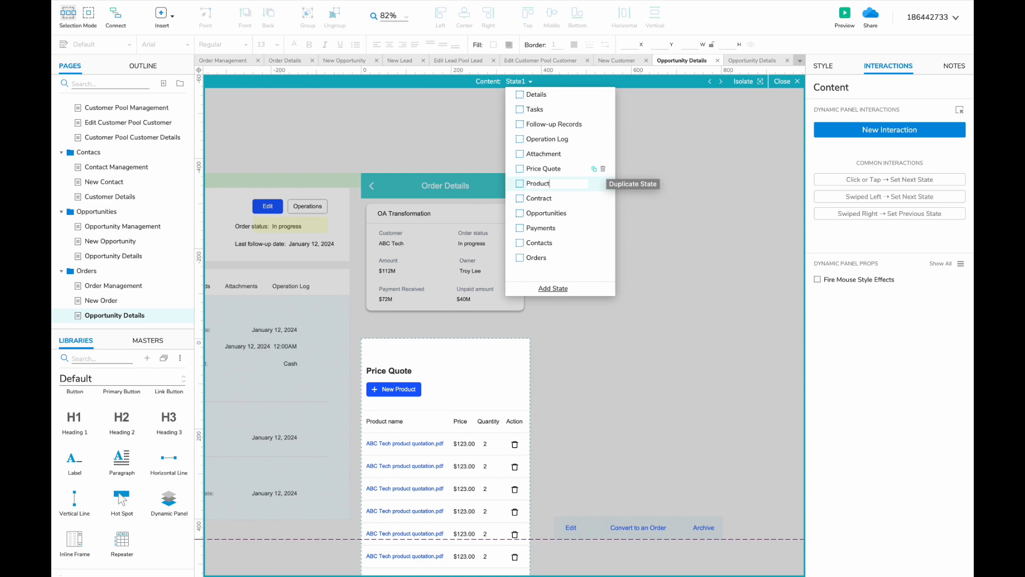
pyautogui.write('s')
pyautogui.doubleClick(396, 370)
pyautogui.write('Product')
pyautogui.scroll(4, 453, 457)
pyautogui.scroll(-3, 416, 391)
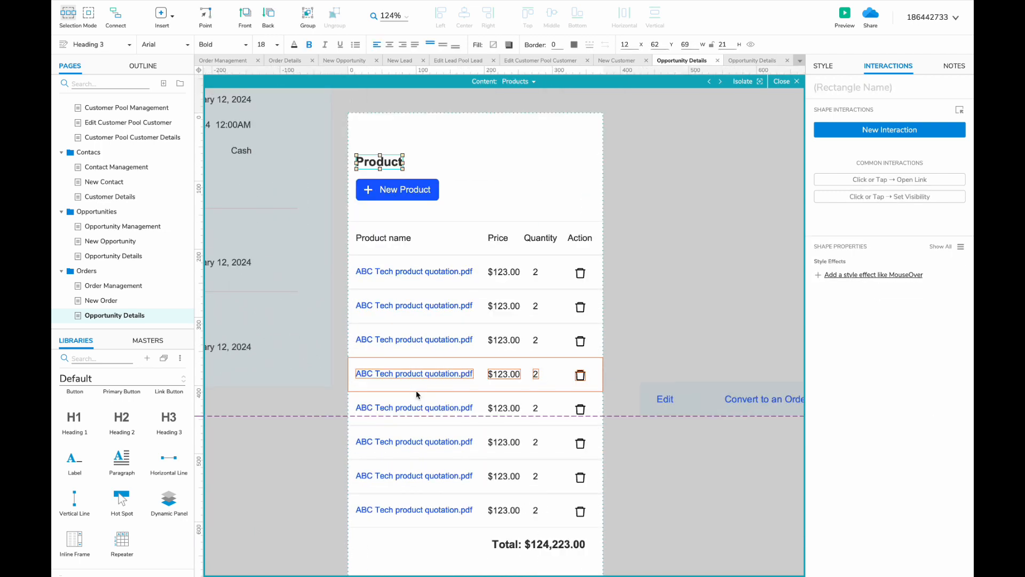
pyautogui.click(537, 239)
pyautogui.click(611, 235)
# - Delete the Action column and rename the Quantity header to Category
pyautogui.moveTo(613, 228); pyautogui.dragTo(567, 528)
pyautogui.press('Delete')
pyautogui.moveTo(613, 229); pyautogui.dragTo(550, 521)
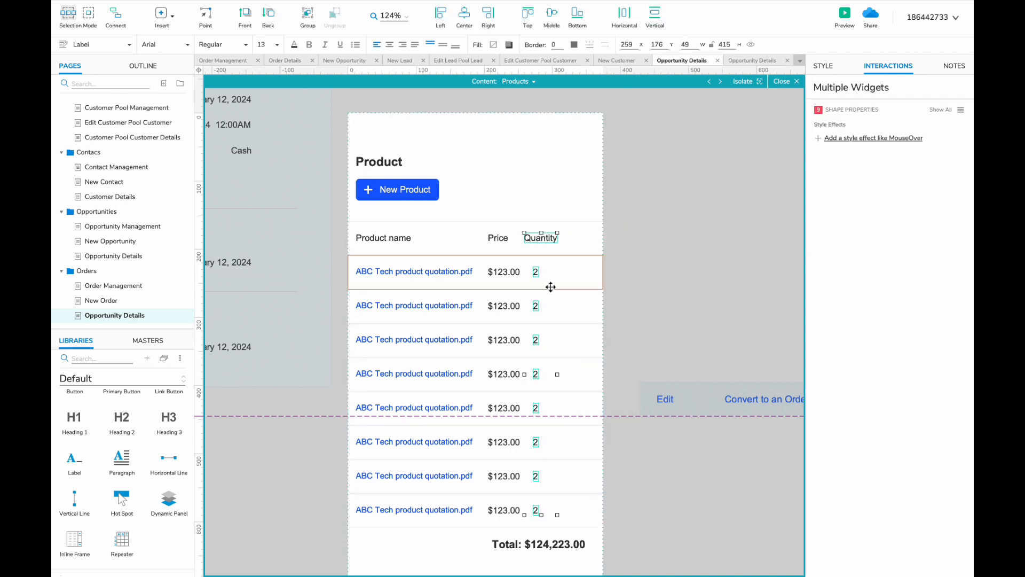
pyautogui.doubleClick(561, 240)
pyautogui.write('Category')
# - Shift the Price column right to realign it and review the product name cells
pyautogui.scroll(-1, 498, 246)
pyautogui.hscroll(1, 499, 246)
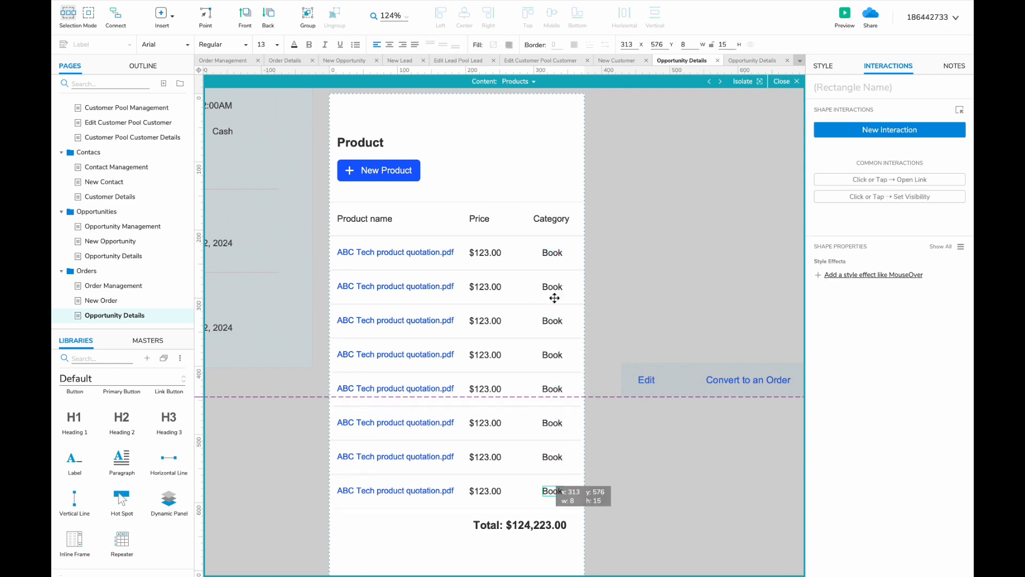
pyautogui.scroll(-1, 512, 321)
pyautogui.moveTo(488, 489); pyautogui.dragTo(489, 368)
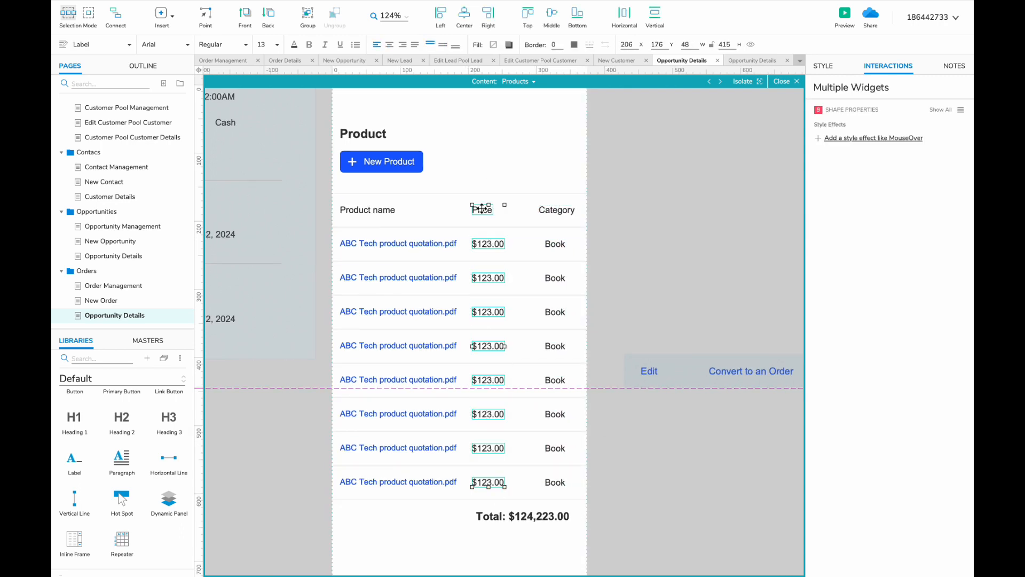
pyautogui.moveTo(481, 208); pyautogui.dragTo(490, 208)
pyautogui.moveTo(319, 491); pyautogui.dragTo(353, 206)
pyautogui.click(323, 473)
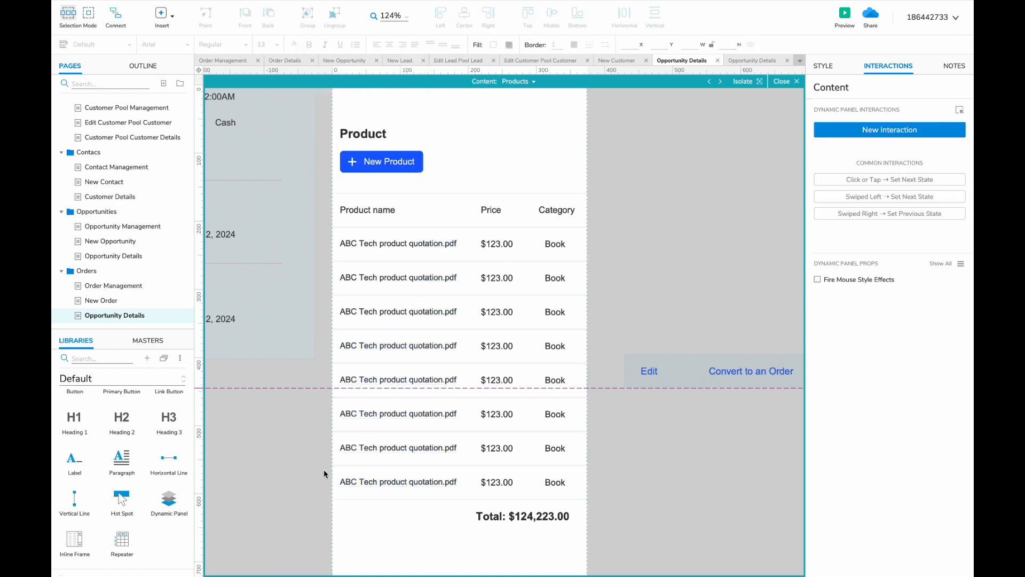
pyautogui.doubleClick(376, 243)
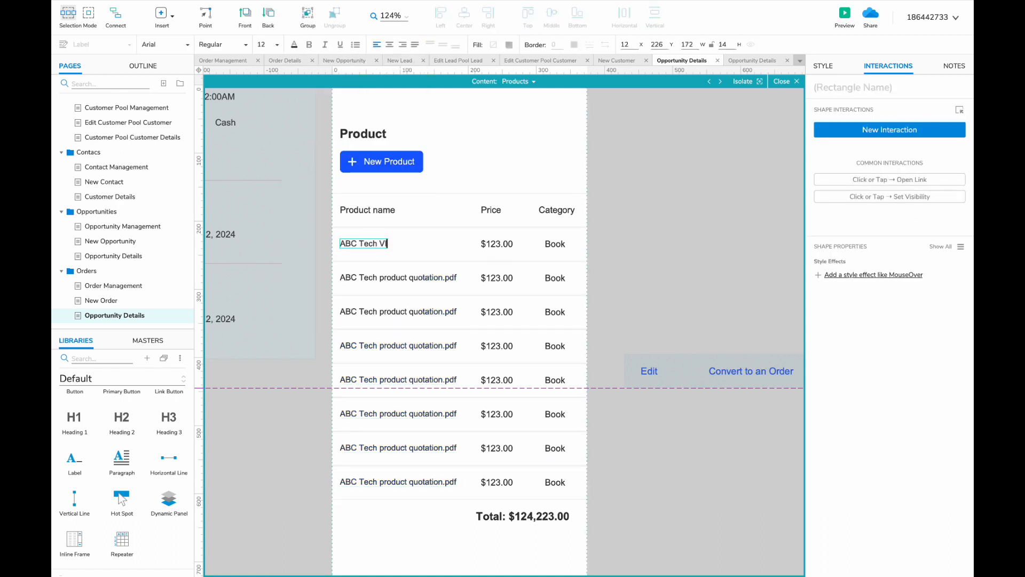
pyautogui.doubleClick(283, 453)
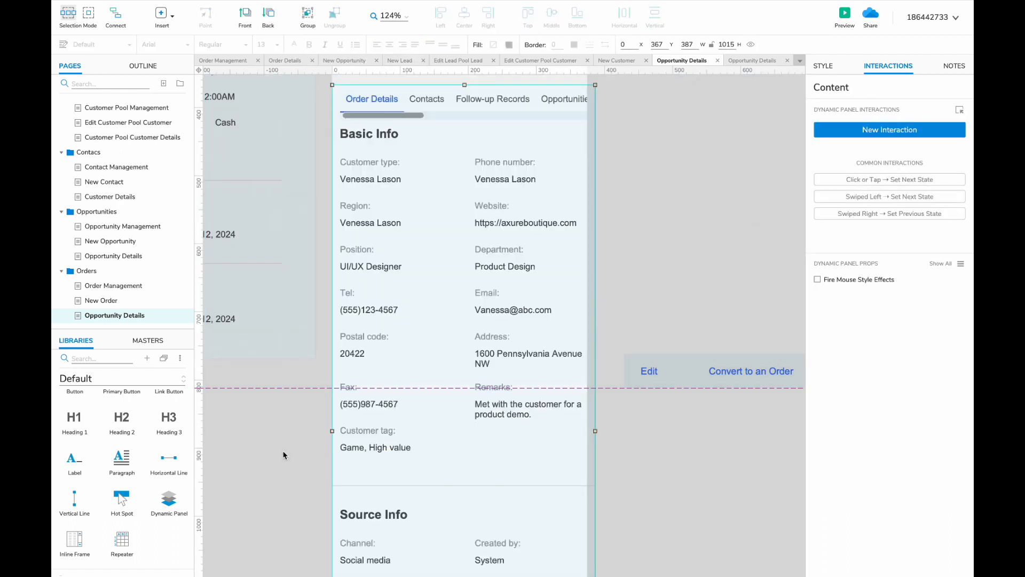
# - Set the Products tab's Set Panel State action to the Products state
pyautogui.scroll(5, 283, 454)
pyautogui.doubleClick(659, 347)
pyautogui.click(870, 173)
pyautogui.click(869, 228)
pyautogui.click(846, 306)
pyautogui.click(932, 321)
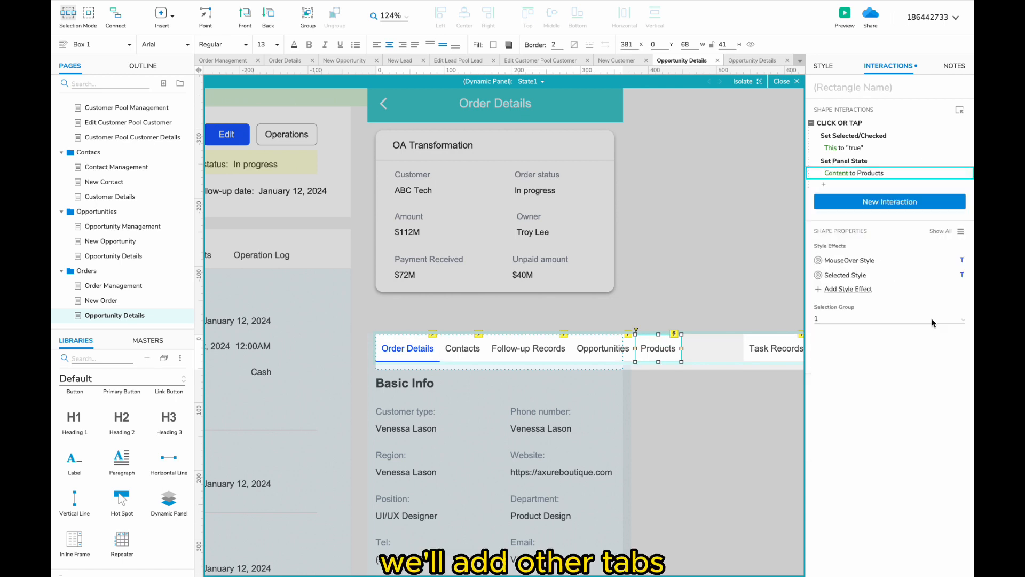
# - Add a Contracts tab that switches the panel to the Contract state
pyautogui.hscroll(-2, 727, 323)
pyautogui.hscroll(10, 722, 317)
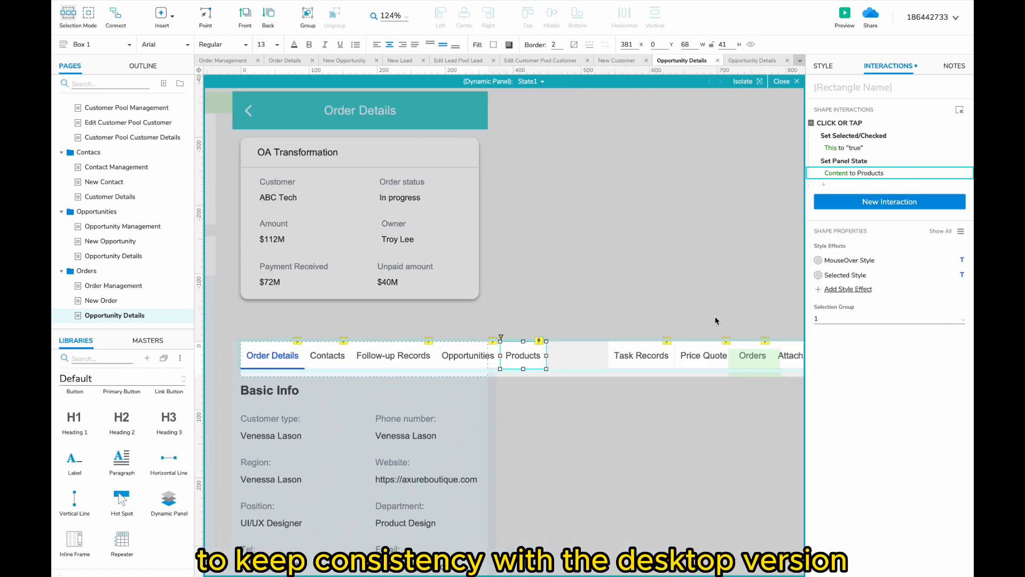
pyautogui.moveTo(372, 365); pyautogui.dragTo(408, 359)
pyautogui.write('Contracts')
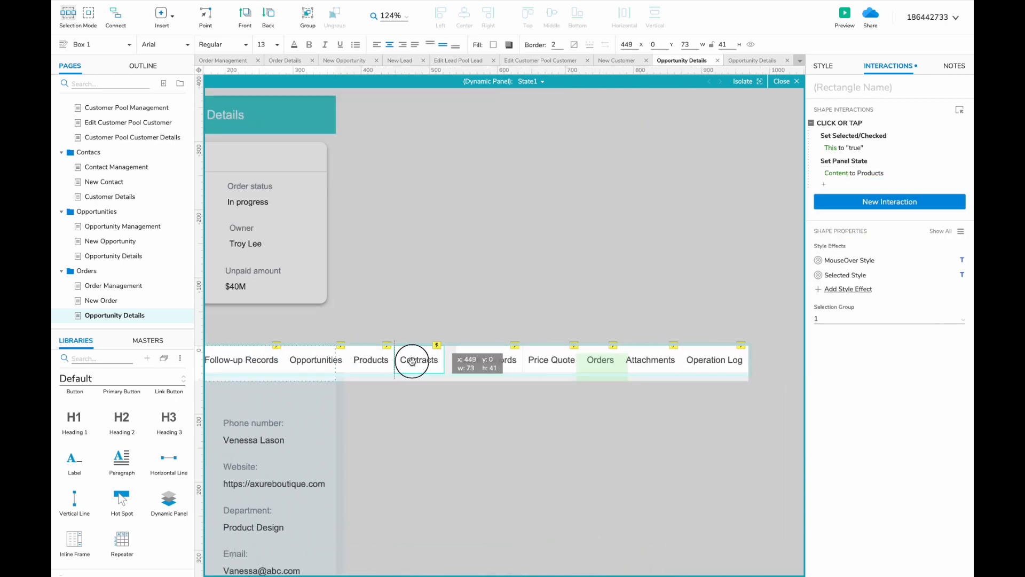
pyautogui.click(853, 173)
pyautogui.click(849, 233)
pyautogui.click(849, 323)
# - Duplicate the Contracts tab as a Payments tab targeting the Payments state
pyautogui.moveTo(754, 430); pyautogui.dragTo(470, 366)
pyautogui.moveTo(488, 362); pyautogui.dragTo(628, 361)
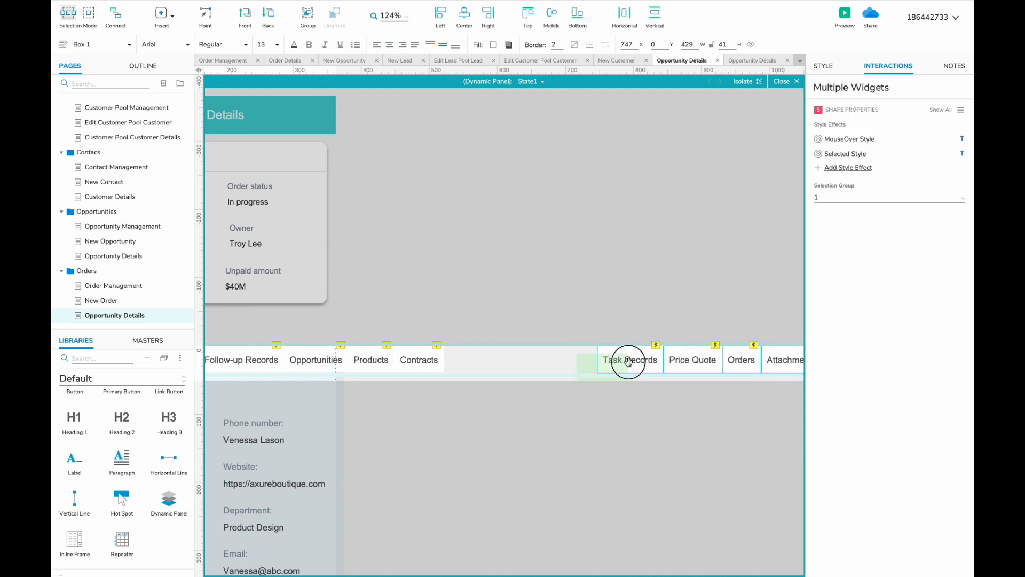
pyautogui.moveTo(417, 360); pyautogui.dragTo(455, 359)
pyautogui.click(849, 173)
pyautogui.click(839, 234)
pyautogui.click(849, 351)
pyautogui.click(943, 320)
# - Delete the Orders tab and close the gap beside Payments
pyautogui.hscroll(3, 641, 293)
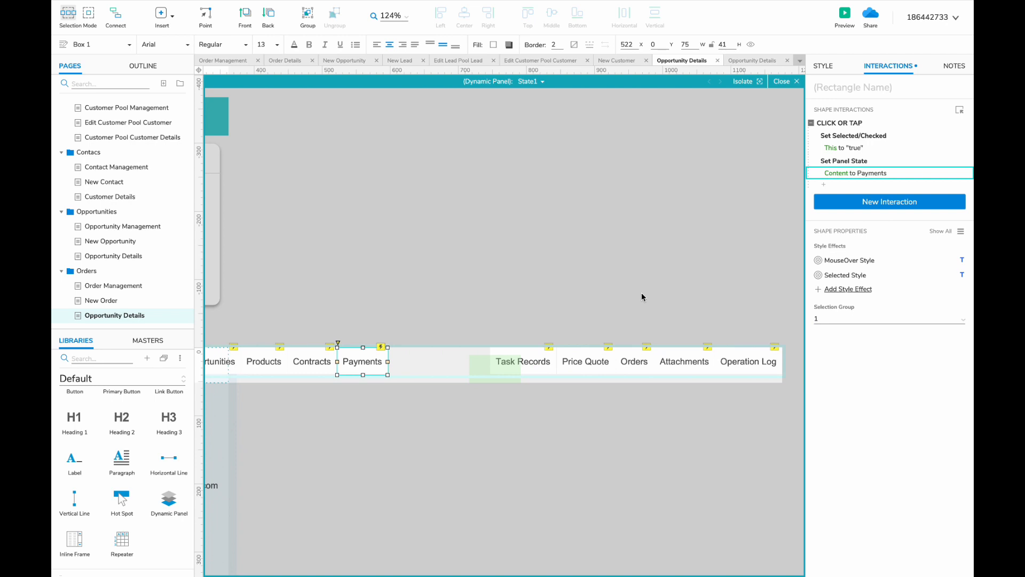
pyautogui.click(636, 361)
pyautogui.press('Delete')
pyautogui.moveTo(763, 406); pyautogui.dragTo(686, 363)
pyautogui.moveTo(685, 363); pyautogui.dragTo(647, 363)
pyautogui.moveTo(547, 364); pyautogui.dragTo(663, 369)
pyautogui.scroll(-2, 663, 369)
pyautogui.hscroll(2, 652, 368)
pyautogui.doubleClick(640, 371)
# - Remove Convert to an Order from the bottom action bar, leaving Archive
pyautogui.scroll(-1, 626, 453)
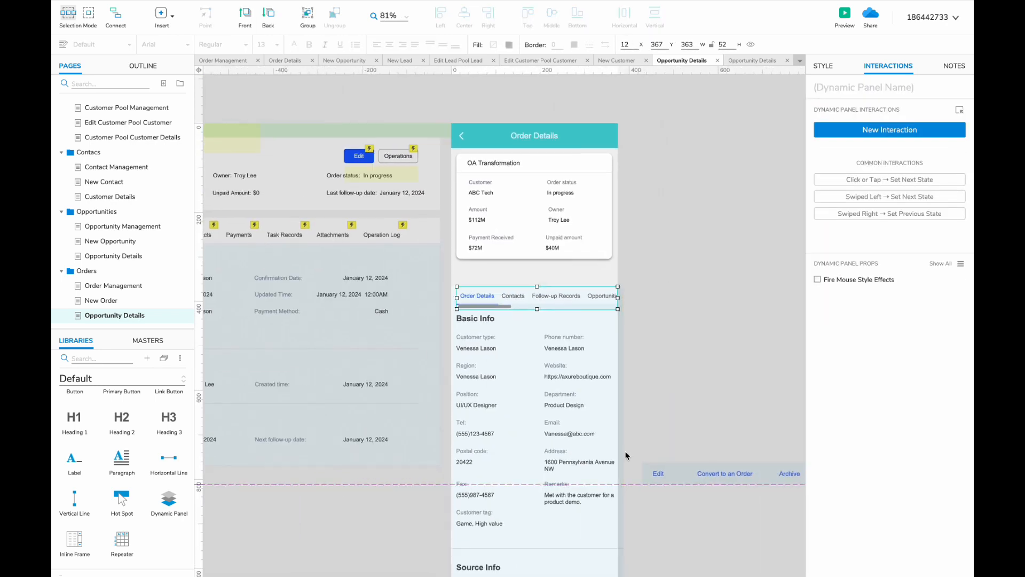
pyautogui.doubleClick(679, 474)
pyautogui.click(716, 475)
pyautogui.press('Delete')
pyautogui.click(657, 474)
pyautogui.scroll(3, 657, 474)
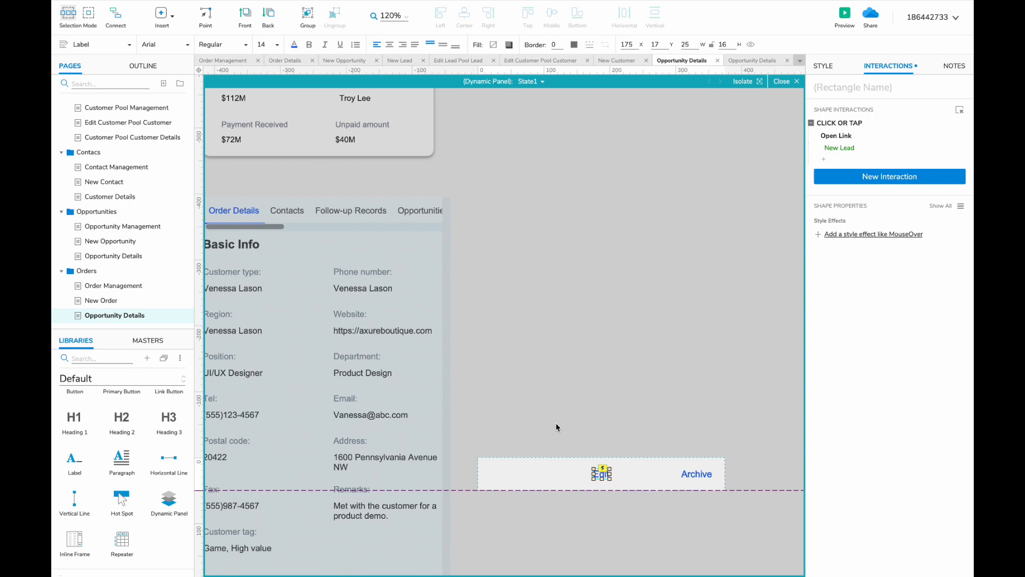
pyautogui.click(338, 291)
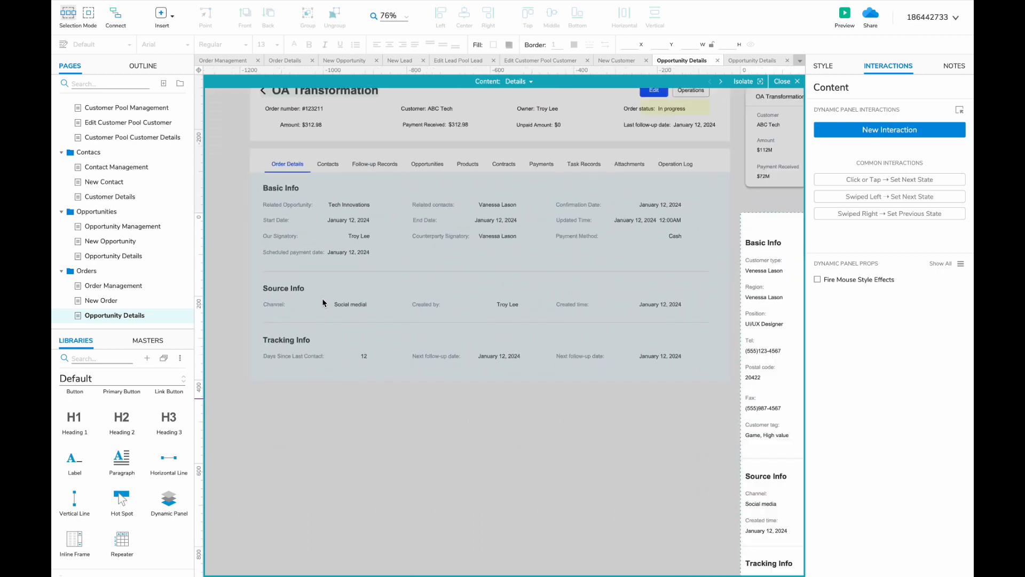
# - Replace the mobile Customer type label with the desktop Related Opportunity label
pyautogui.scroll(-2, 322, 299)
pyautogui.hscroll(1, 435, 297)
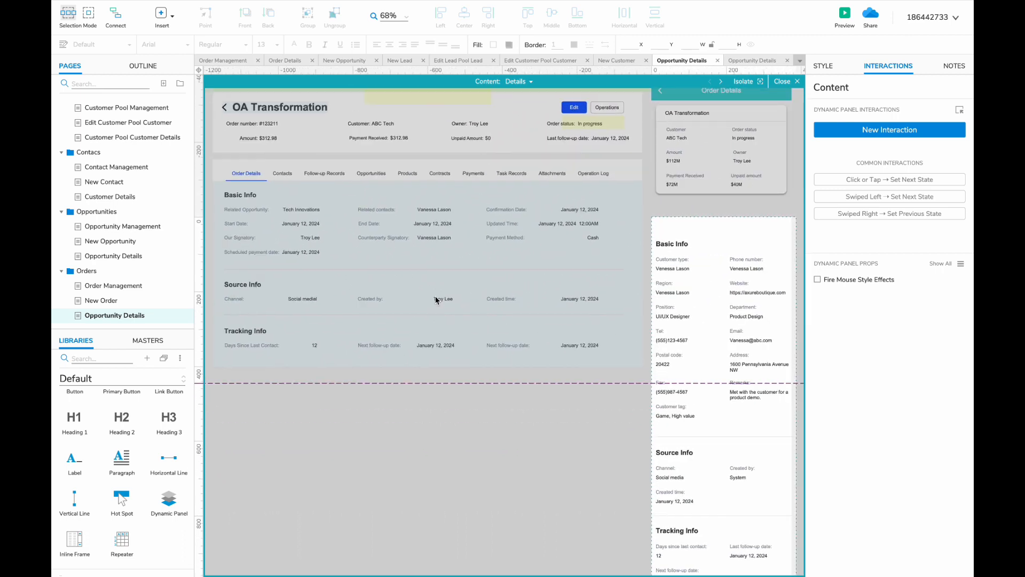
pyautogui.doubleClick(264, 209)
pyautogui.press('super+c')
pyautogui.doubleClick(668, 261)
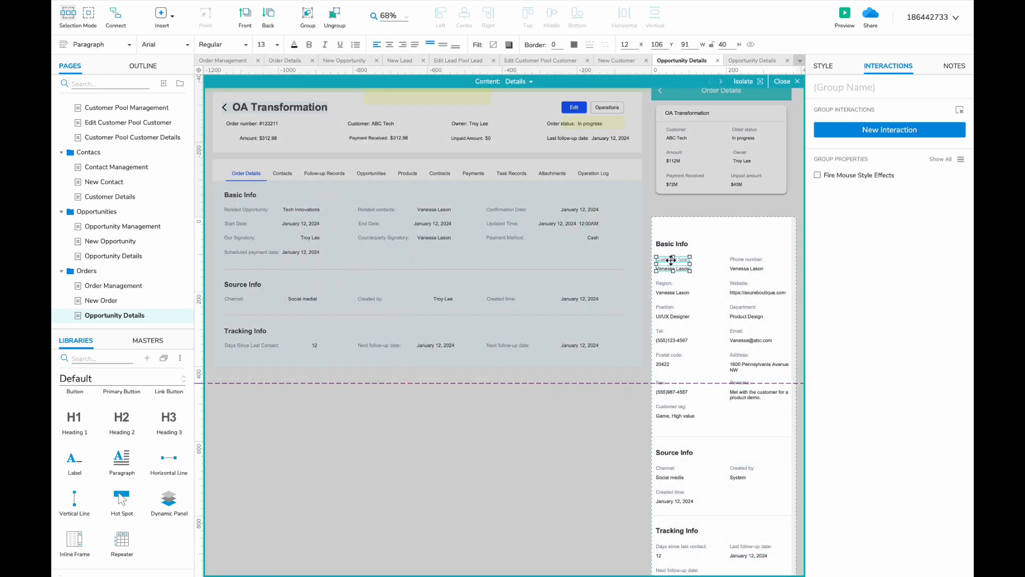
pyautogui.scroll(4, 669, 261)
pyautogui.doubleClick(668, 260)
pyautogui.rightClick(663, 259)
pyautogui.click(686, 338)
pyautogui.scroll(1, 686, 339)
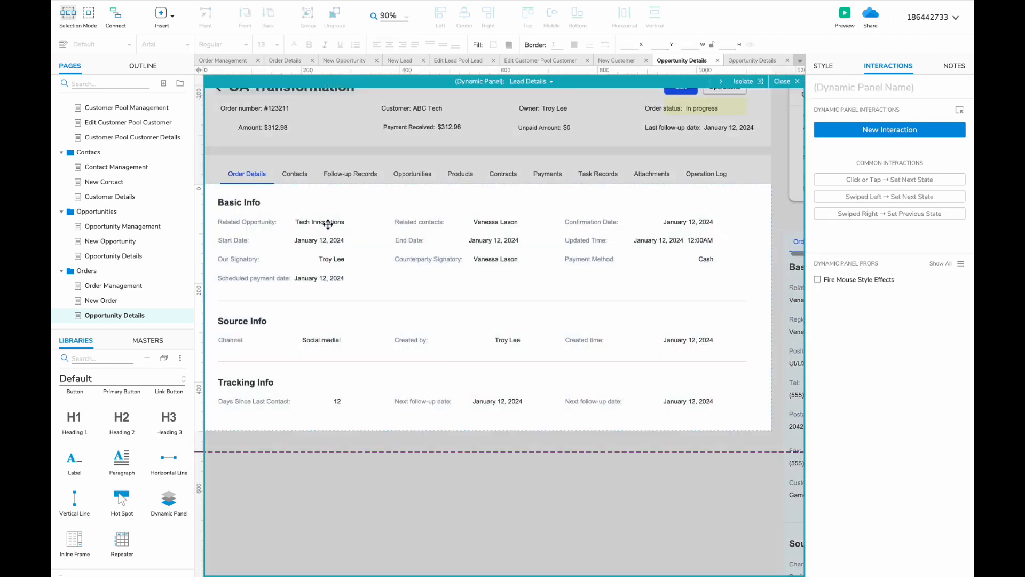
pyautogui.hscroll(-5, 480, 320)
# - Give Related Opportunity the value Tech Innovations and arrange Related contacts and Confirmation Date
pyautogui.doubleClick(398, 289)
pyautogui.click(391, 291)
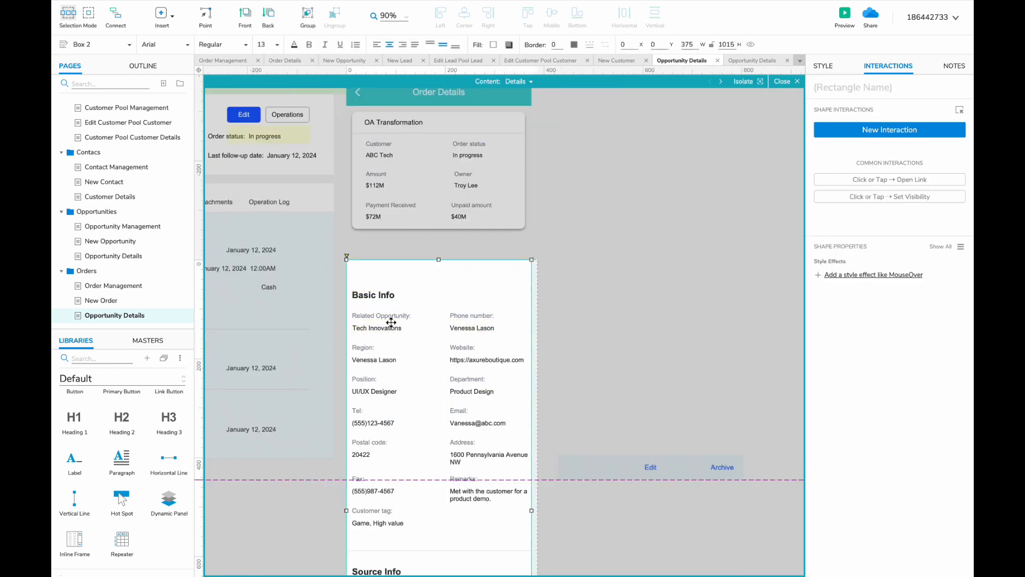
pyautogui.doubleClick(458, 315)
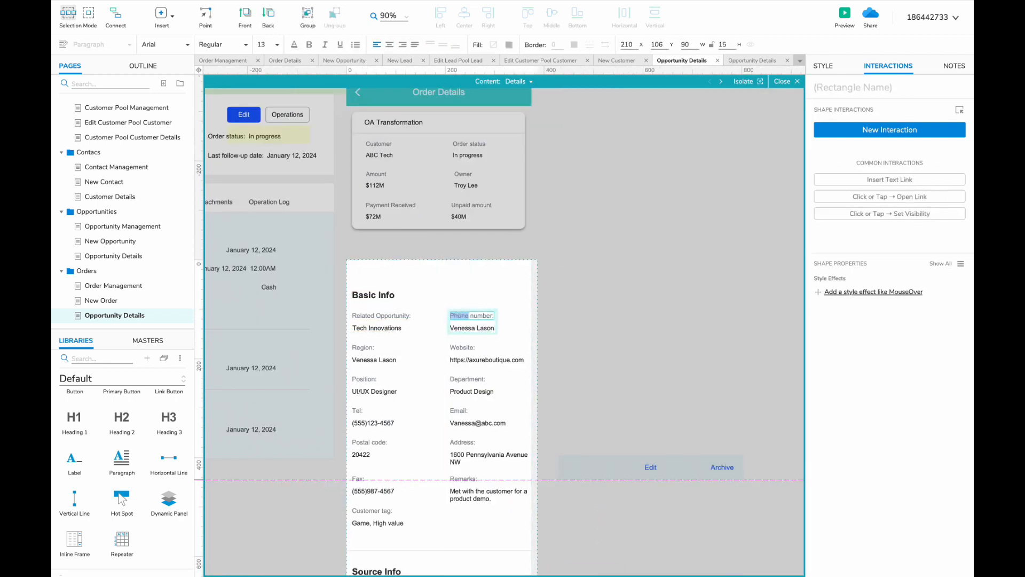
pyautogui.write('43')
pyautogui.moveTo(366, 316); pyautogui.dragTo(465, 313)
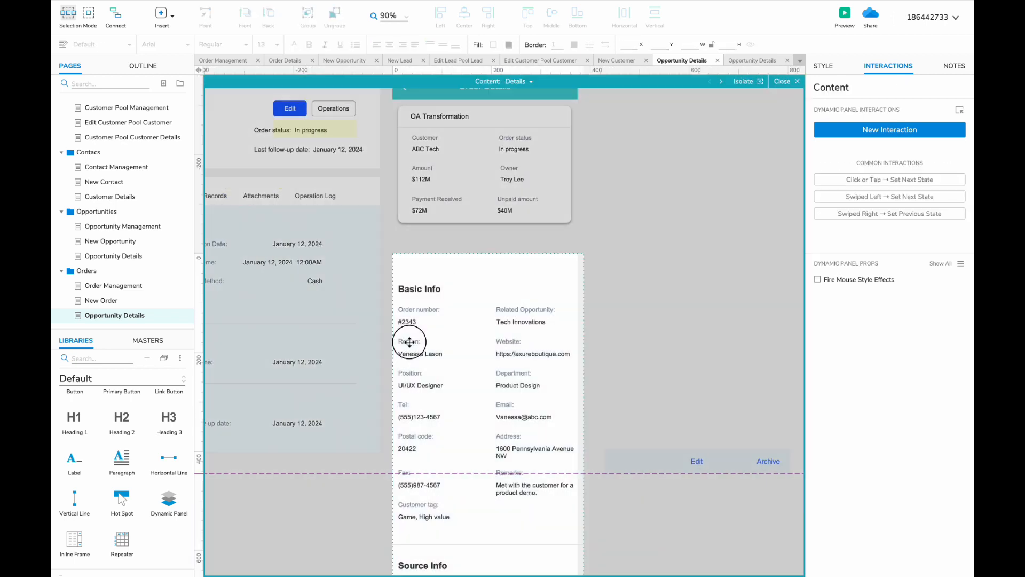
pyautogui.moveTo(411, 338)
pyautogui.mouseDown()
pyautogui.moveTo(465, 325)
pyautogui.moveTo(422, 349)
pyautogui.mouseUp()
pyautogui.click(412, 373)
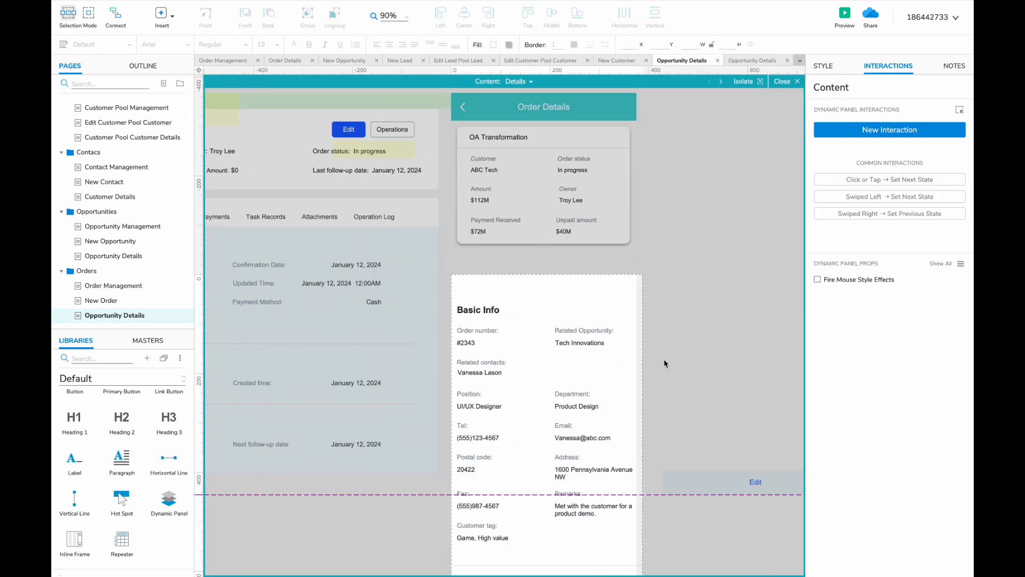
pyautogui.moveTo(664, 363); pyautogui.dragTo(562, 370)
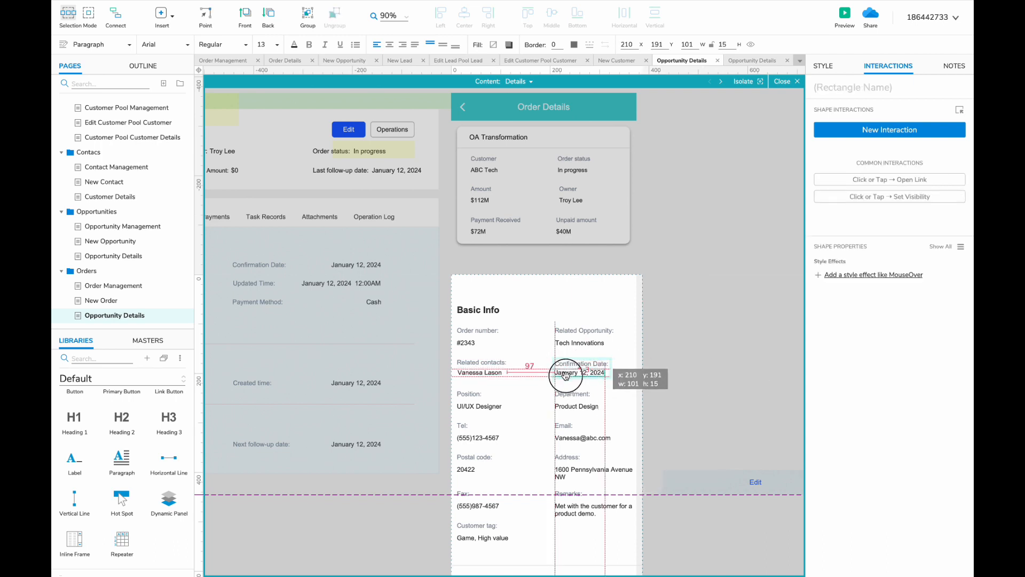
# - Delete the old customer fields from Position through Customer tag
pyautogui.hscroll(-7, 534, 414)
pyautogui.hscroll(5, 534, 414)
pyautogui.scroll(-2, 534, 414)
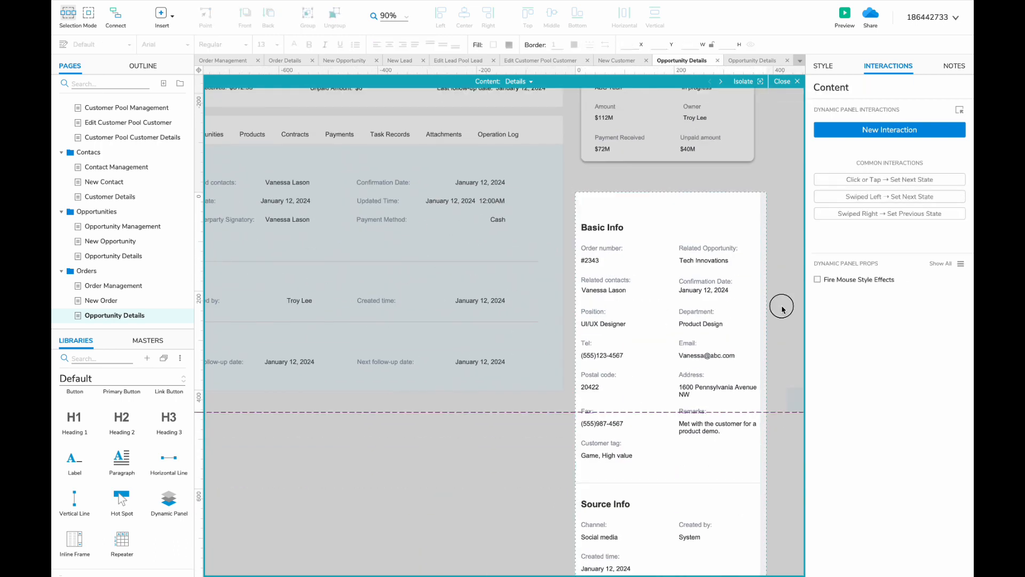
pyautogui.moveTo(780, 307); pyautogui.dragTo(587, 459)
pyautogui.press('Delete')
# - Move the Start Date pair into Basic Info and copy it rightward for End Date
pyautogui.moveTo(618, 276); pyautogui.dragTo(592, 305)
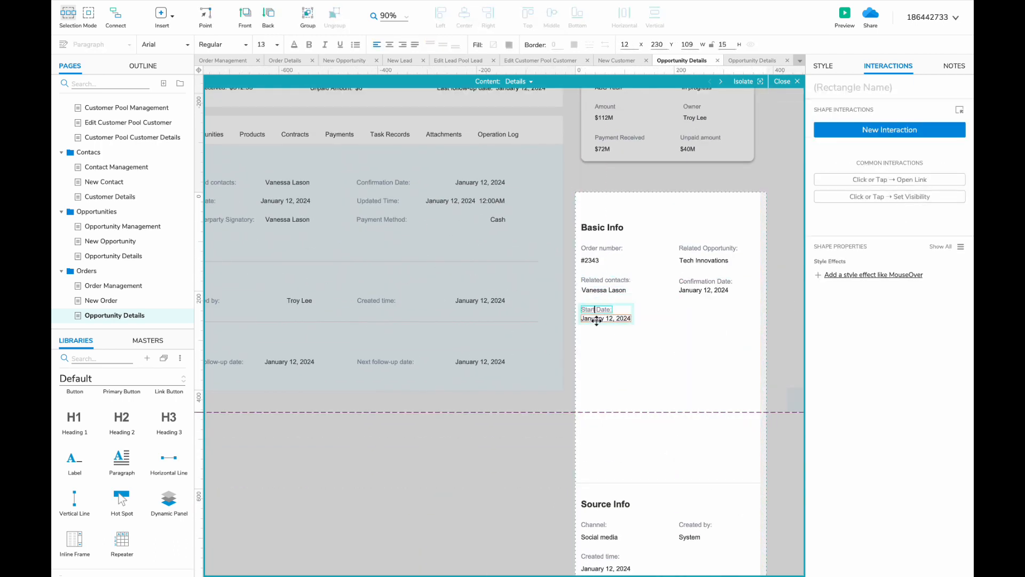
pyautogui.click(598, 314)
pyautogui.hscroll(-5, 598, 314)
pyautogui.hscroll(3, 598, 315)
pyautogui.click(652, 323)
pyautogui.moveTo(653, 323); pyautogui.dragTo(750, 324)
pyautogui.click(744, 320)
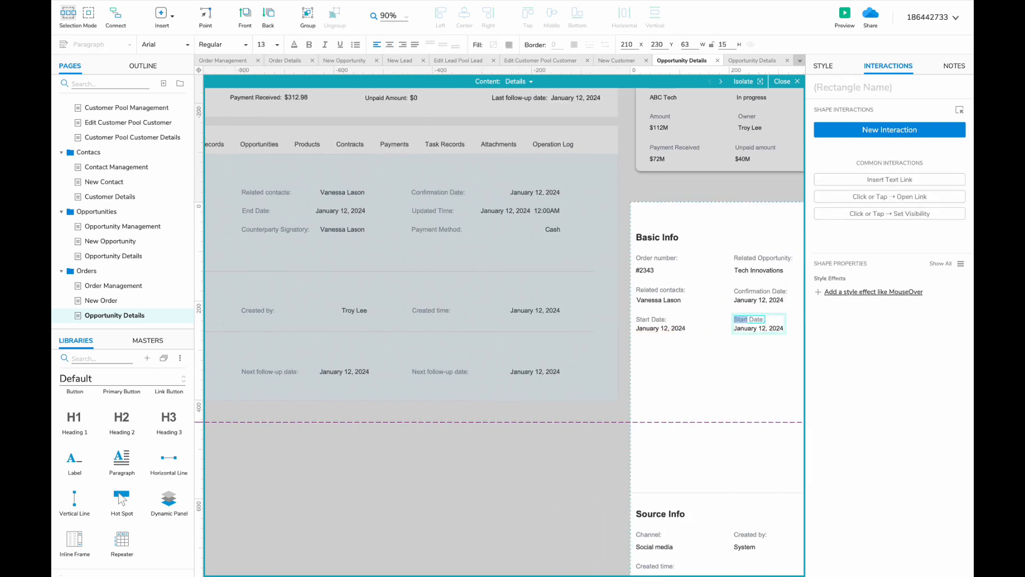
# - Copy the date pair below to create the Updated time field
pyautogui.click(655, 325)
pyautogui.hscroll(-5, 660, 329)
pyautogui.hscroll(4, 659, 330)
pyautogui.moveTo(680, 329); pyautogui.dragTo(680, 357)
pyautogui.click(680, 357)
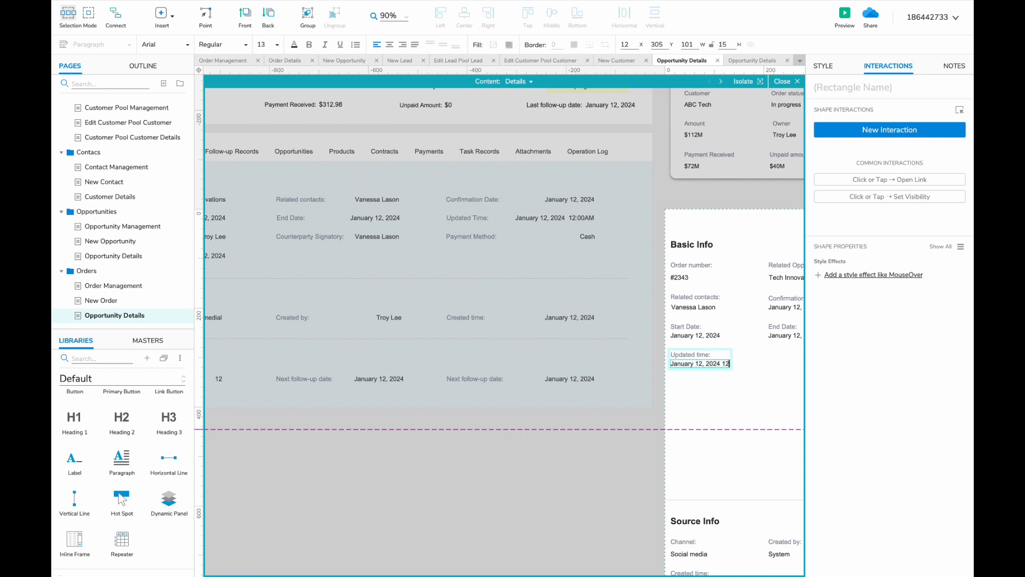
pyautogui.hscroll(3, 634, 363)
# - Paste the desktop signatory and Payment Method fields below Updated time
pyautogui.hscroll(-6, 634, 364)
pyautogui.doubleClick(351, 245)
pyautogui.keyDown('shift'); pyautogui.click(507, 246); pyautogui.keyUp('shift')
pyautogui.keyDown('shift'); pyautogui.click(688, 247); pyautogui.keyUp('shift')
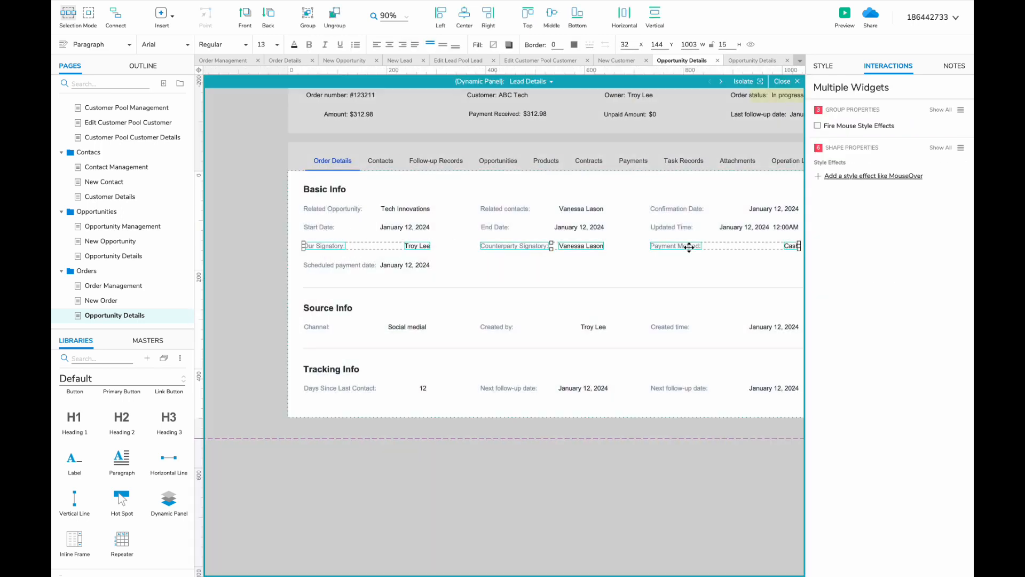
pyautogui.keyDown('shift'); pyautogui.click(363, 266); pyautogui.keyUp('shift')
pyautogui.hscroll(8, 340, 342)
pyautogui.doubleClick(393, 368)
pyautogui.hotkey('ctrl', 'v')
pyautogui.hscroll(-8, 273, 236)
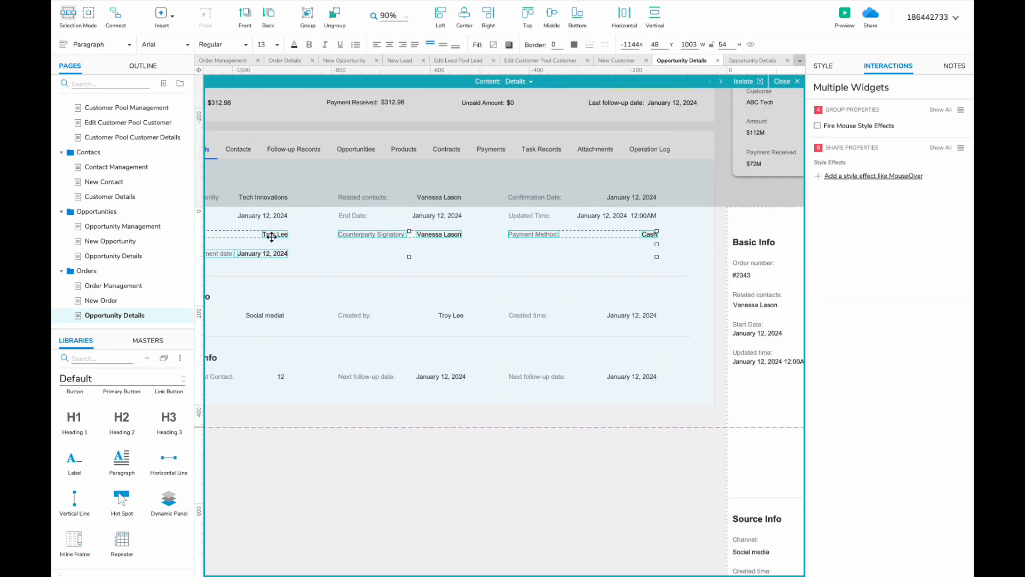
pyautogui.moveTo(272, 235); pyautogui.dragTo(594, 359)
# - Place Our Signatory's value beneath it and Counterparty Signatory below Updated time
pyautogui.hscroll(5, 595, 359)
pyautogui.hscroll(5, 689, 359)
pyautogui.click(581, 346)
pyautogui.hscroll(6, 533, 349)
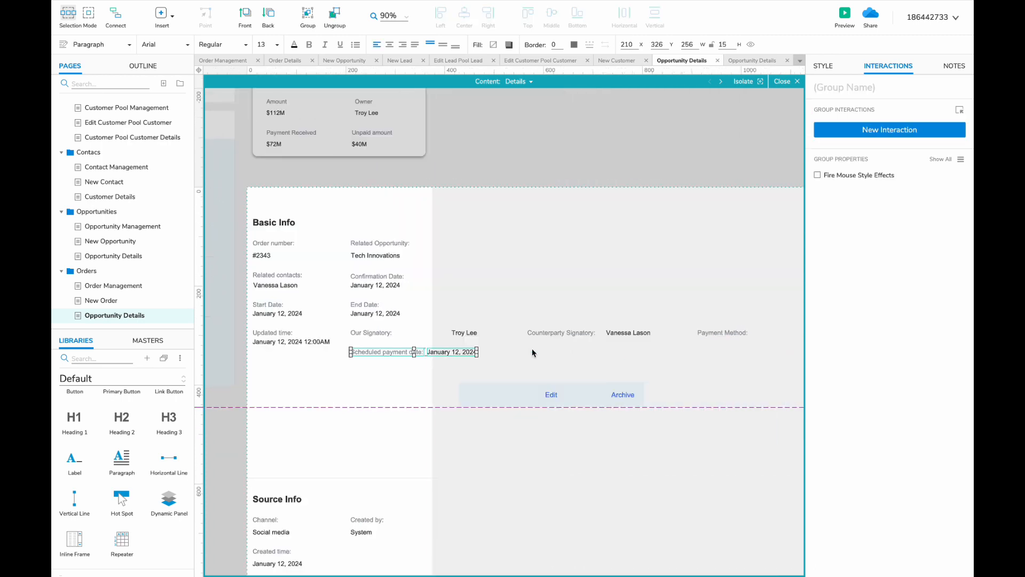
pyautogui.moveTo(457, 333); pyautogui.dragTo(362, 343)
pyautogui.moveTo(614, 332); pyautogui.dragTo(267, 375)
# - Position Payment Method with its Cash value and the scheduled payment date
pyautogui.hscroll(4, 629, 339)
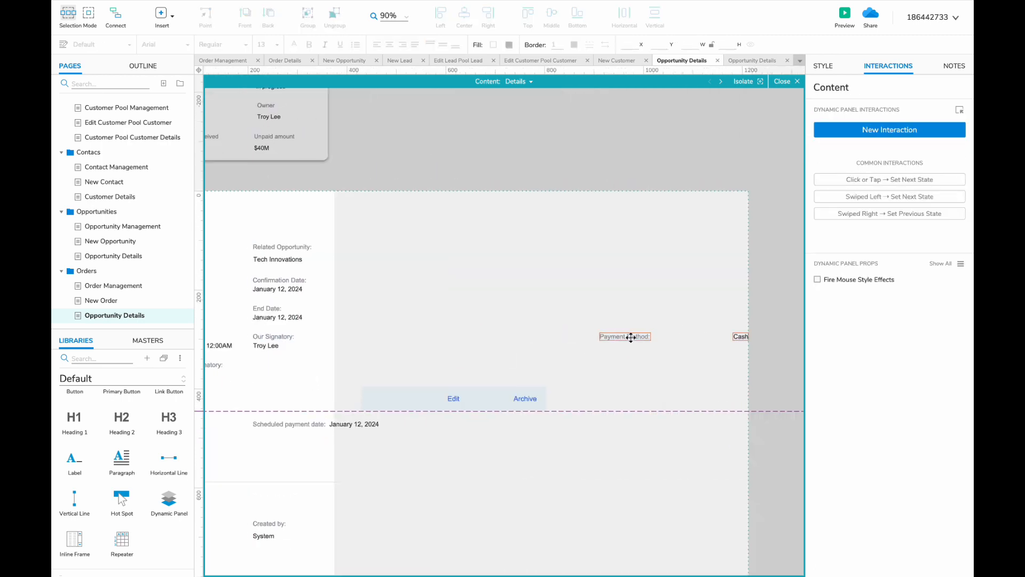
pyautogui.moveTo(630, 339); pyautogui.dragTo(368, 370)
pyautogui.click(481, 368)
pyautogui.moveTo(481, 369); pyautogui.dragTo(295, 368)
pyautogui.scroll(-1, 346, 380)
pyautogui.click(333, 368)
pyautogui.hscroll(-8, 268, 380)
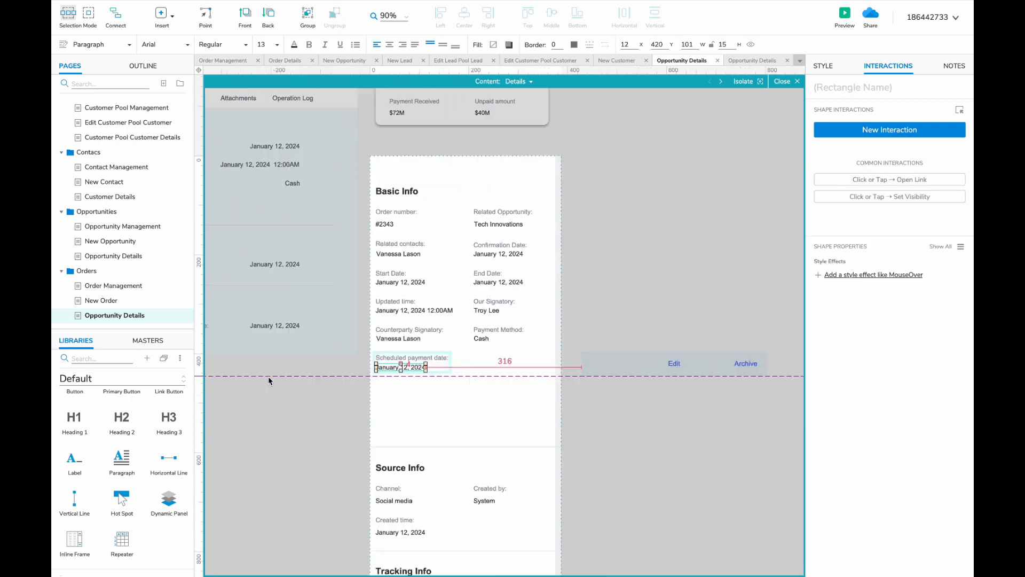
pyautogui.hscroll(6, 279, 365)
# - Add a copied field renamed Remarks reading A great chance
pyautogui.keyDown('alt'); pyautogui.moveTo(378, 419); pyautogui.dragTo(456, 407); pyautogui.keyUp('alt')
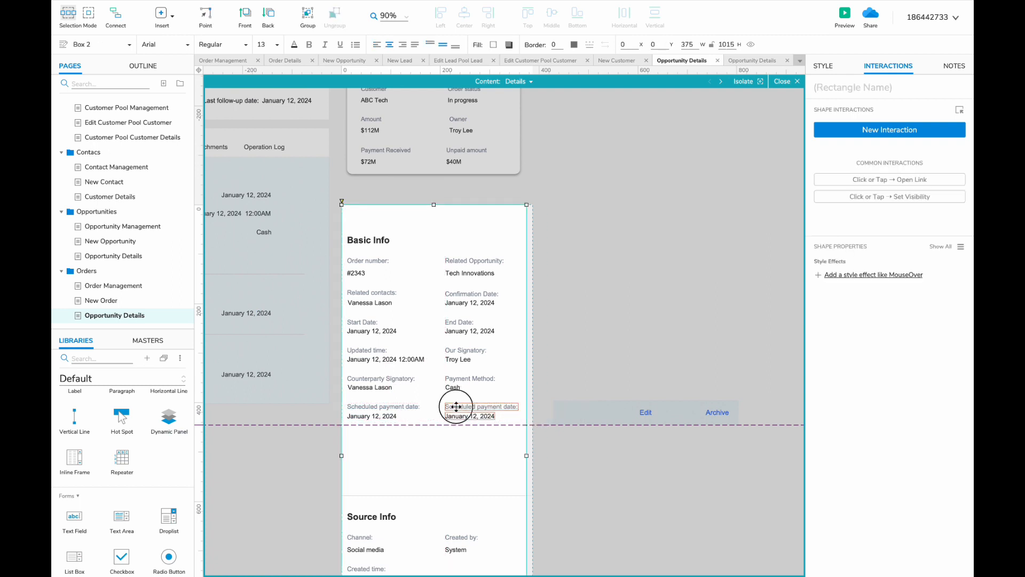
pyautogui.doubleClick(458, 407)
pyautogui.write('Remarks')
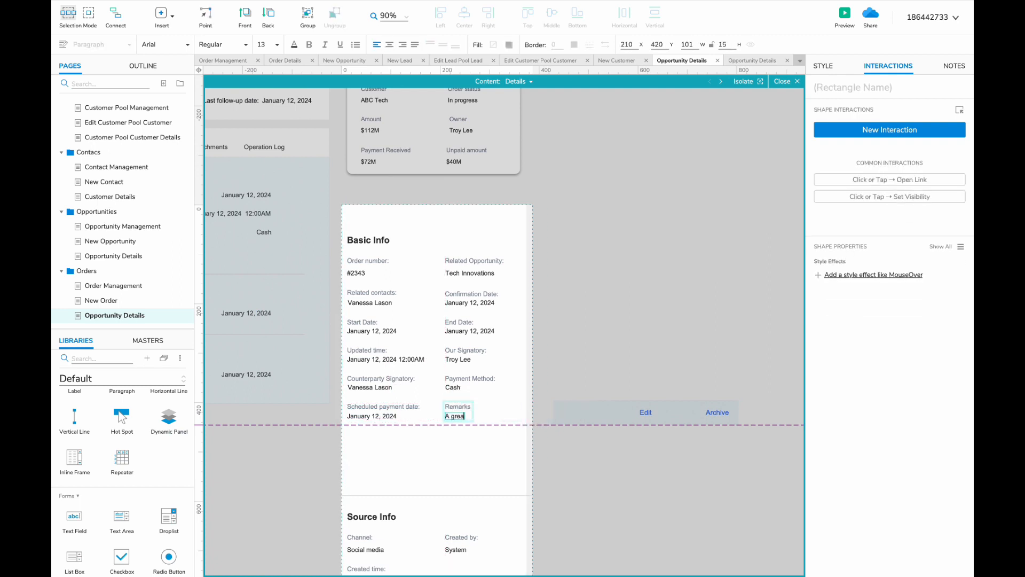
pyautogui.click(449, 466)
# - Move the Source and Tracking Info sections up beneath Basic Info
pyautogui.scroll(-3, 448, 466)
pyautogui.hscroll(-7, 449, 466)
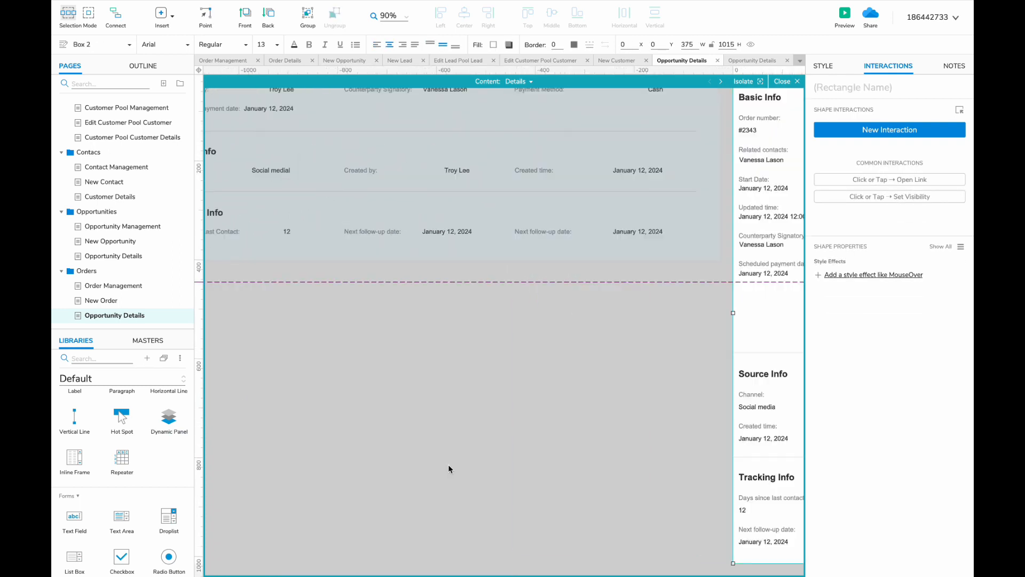
pyautogui.scroll(3, 449, 466)
pyautogui.hscroll(8, 449, 466)
pyautogui.scroll(-2, 449, 466)
pyautogui.scroll(-2, 450, 466)
pyautogui.moveTo(375, 217); pyautogui.dragTo(640, 501)
pyautogui.scroll(4, 451, 420)
pyautogui.moveTo(451, 419); pyautogui.dragTo(453, 345)
pyautogui.scroll(-3, 453, 345)
pyautogui.scroll(3, 453, 345)
# - Move the tab bar and details panel up under the summary card
pyautogui.press('Escape')
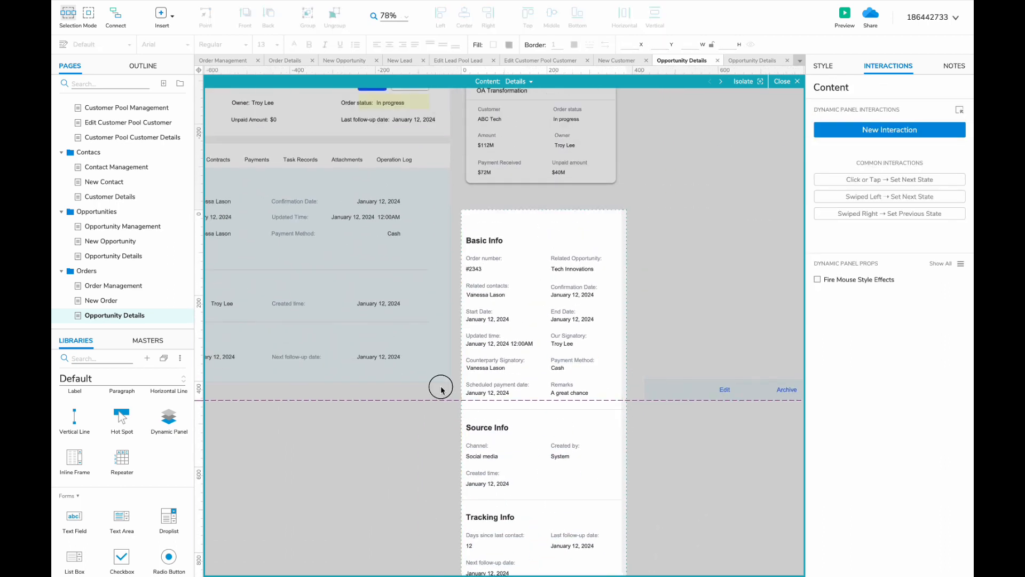
pyautogui.doubleClick(550, 456)
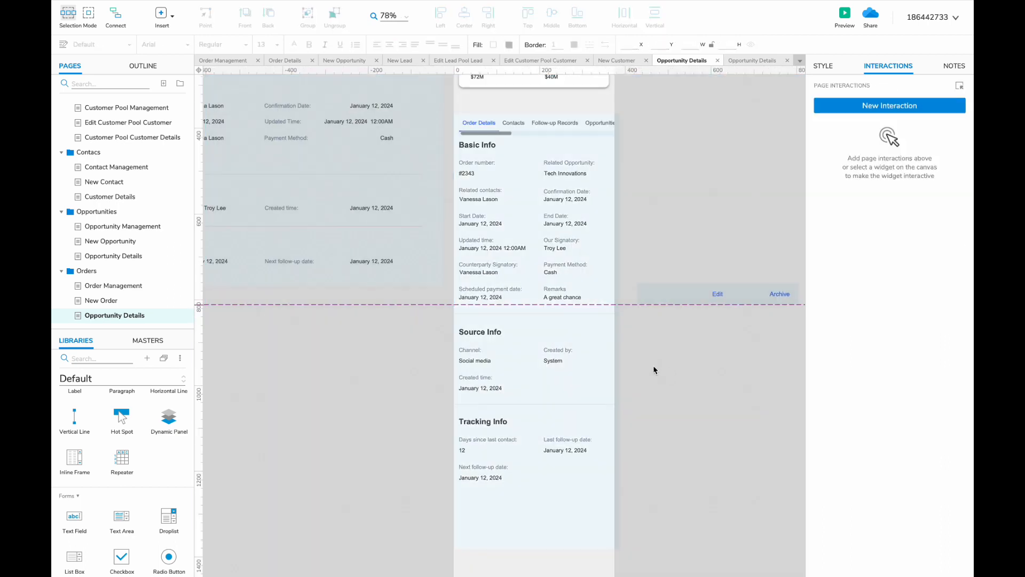
pyautogui.scroll(4, 611, 274)
pyautogui.click(602, 278)
pyautogui.press('Escape')
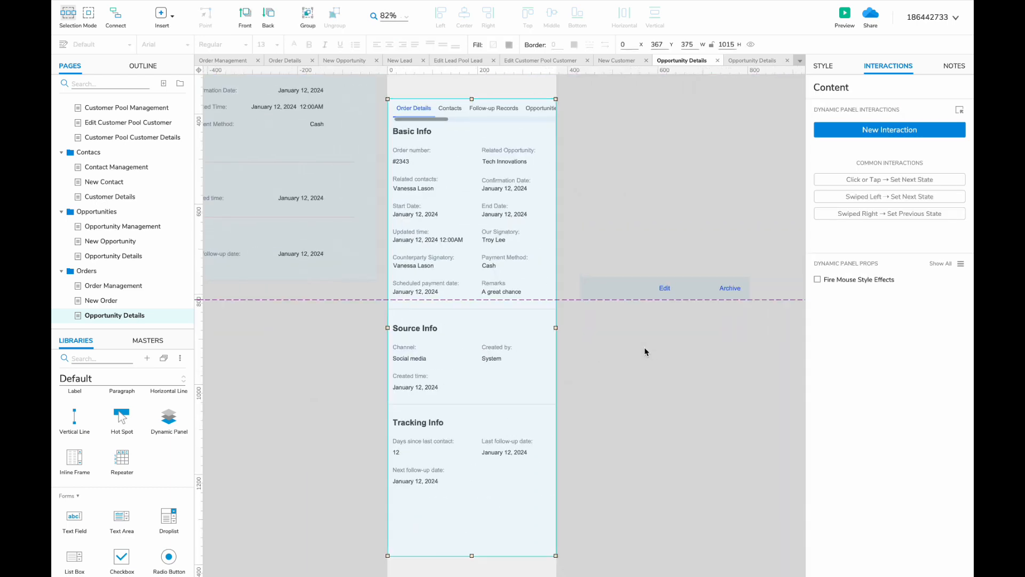
pyautogui.scroll(3, 644, 350)
pyautogui.moveTo(585, 204); pyautogui.dragTo(435, 253)
pyautogui.moveTo(441, 254); pyautogui.dragTo(442, 234)
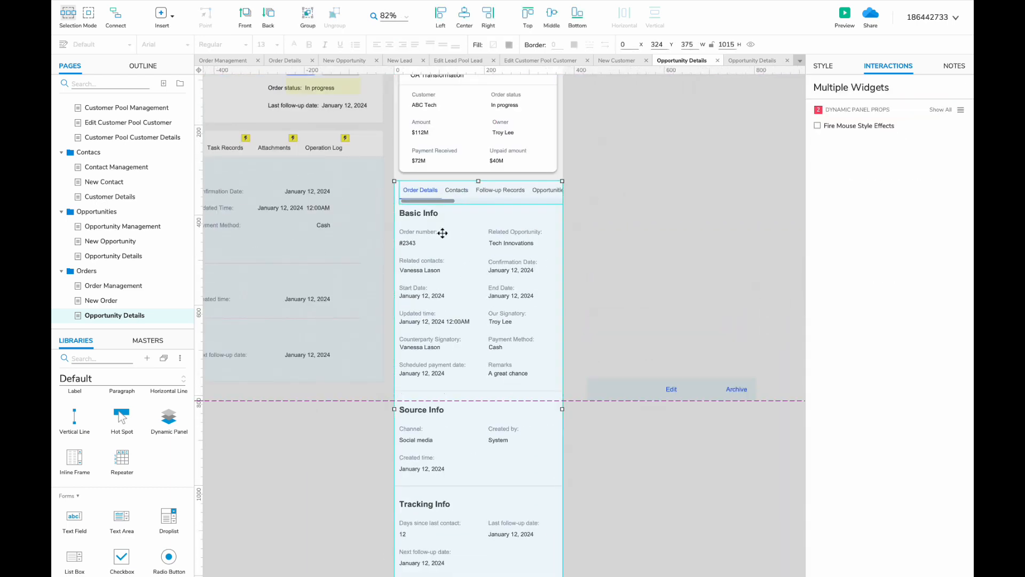
pyautogui.scroll(4, 442, 233)
pyautogui.click(643, 272)
pyautogui.hscroll(-6, 606, 280)
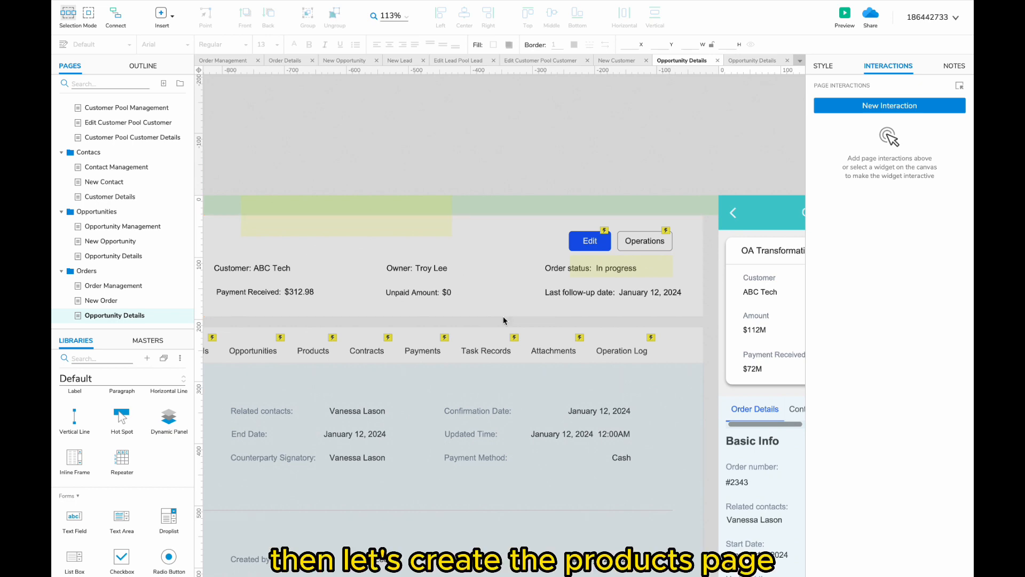
# - Duplicate the Orders folder with its pages and name the copy Products
pyautogui.click(102, 272)
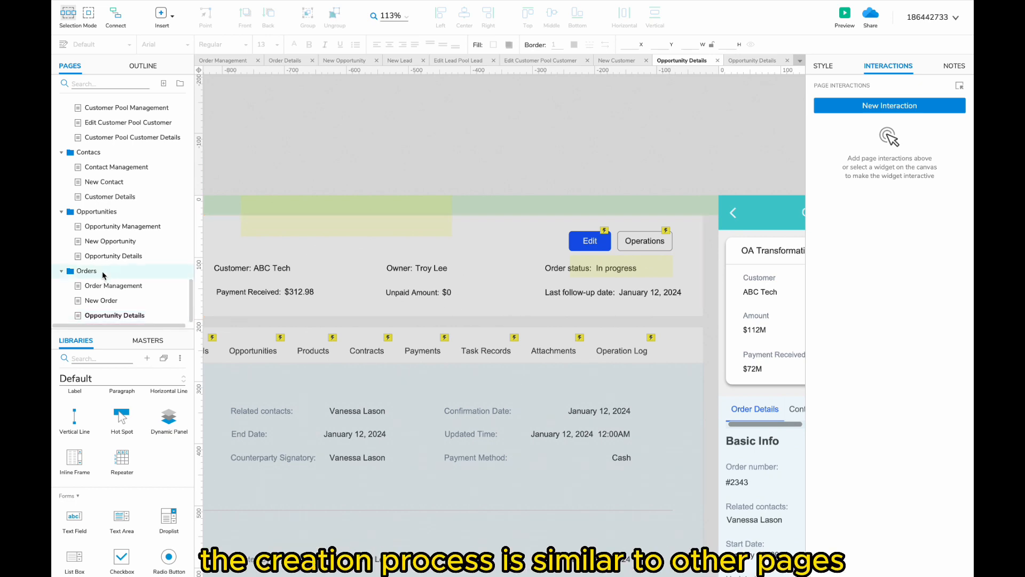
pyautogui.rightClick(104, 273)
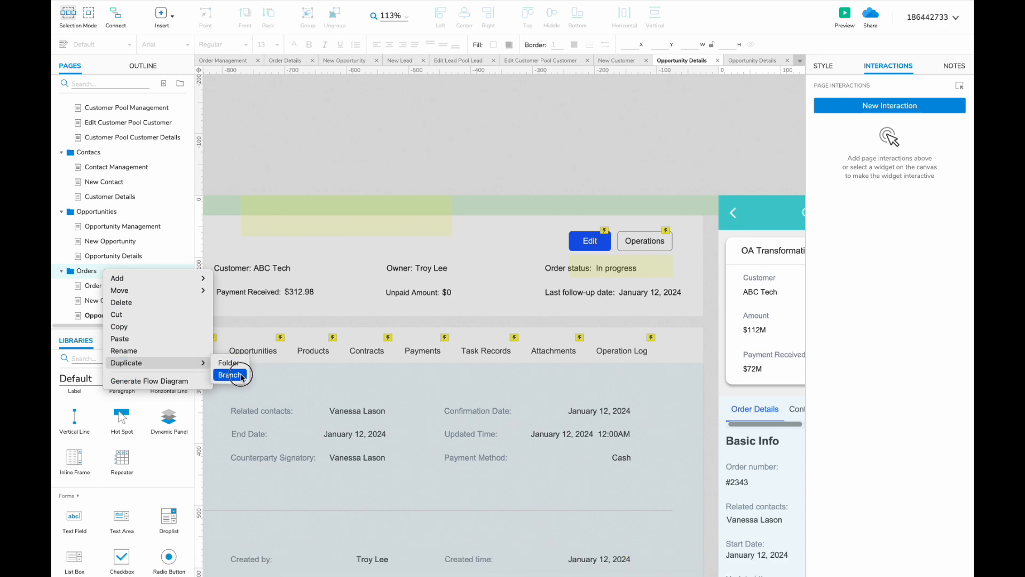
pyautogui.click(228, 363)
pyautogui.write('Products')
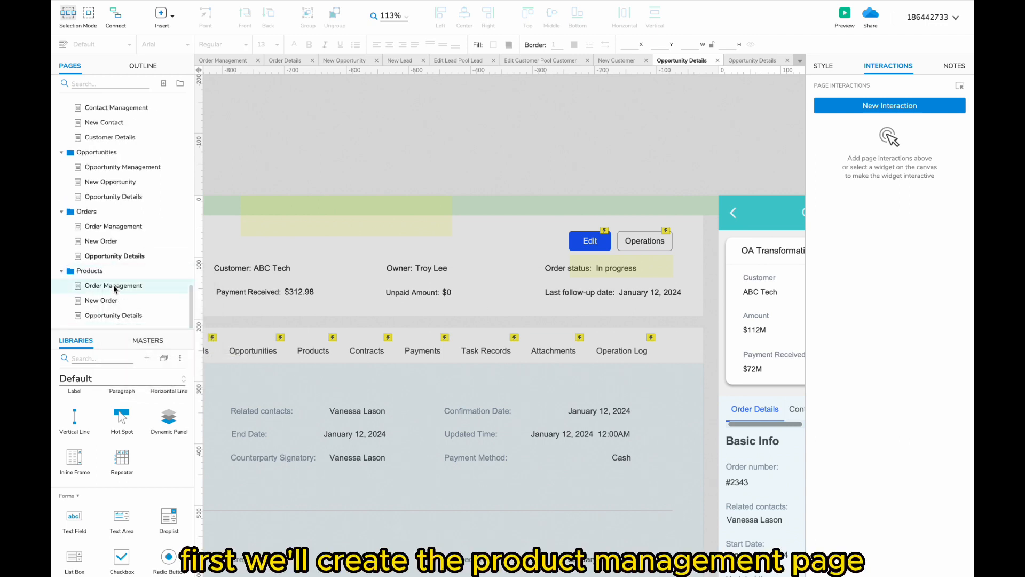
# - Switch the Opportunity Details content panel to its Products state and select the product table
pyautogui.doubleClick(114, 286)
pyautogui.doubleClick(114, 256)
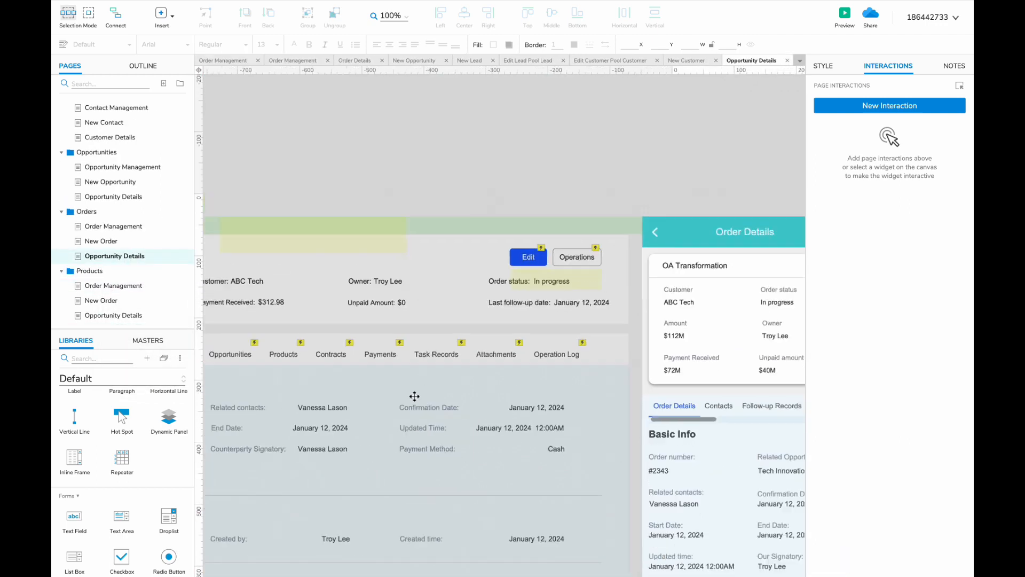
pyautogui.doubleClick(406, 263)
pyautogui.click(517, 81)
pyautogui.click(533, 183)
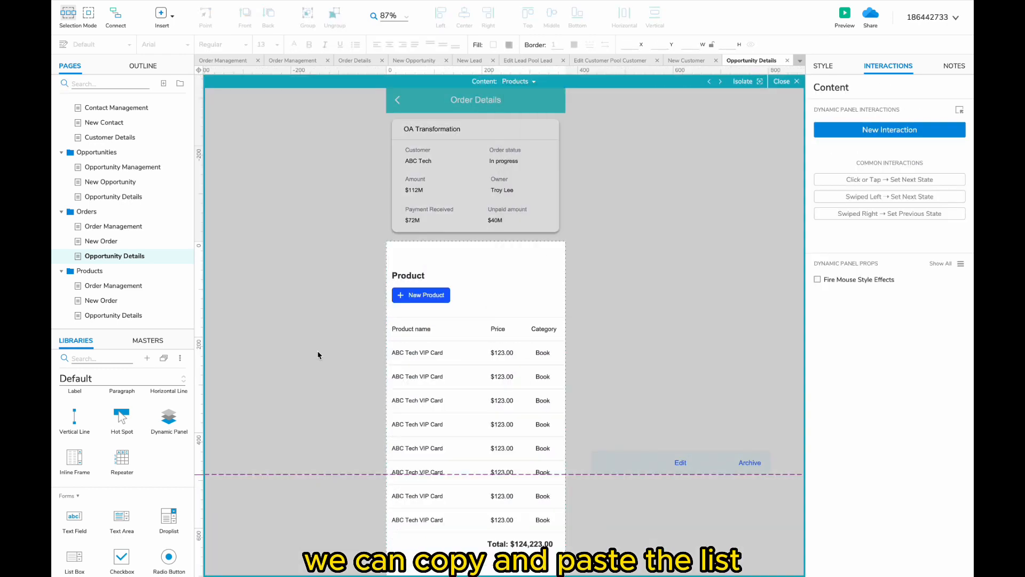
pyautogui.scroll(-2, 345, 205)
pyautogui.moveTo(345, 205); pyautogui.dragTo(576, 550)
# - On the copied Order Management page, replace the order cards with the pasted product table
pyautogui.click(144, 286)
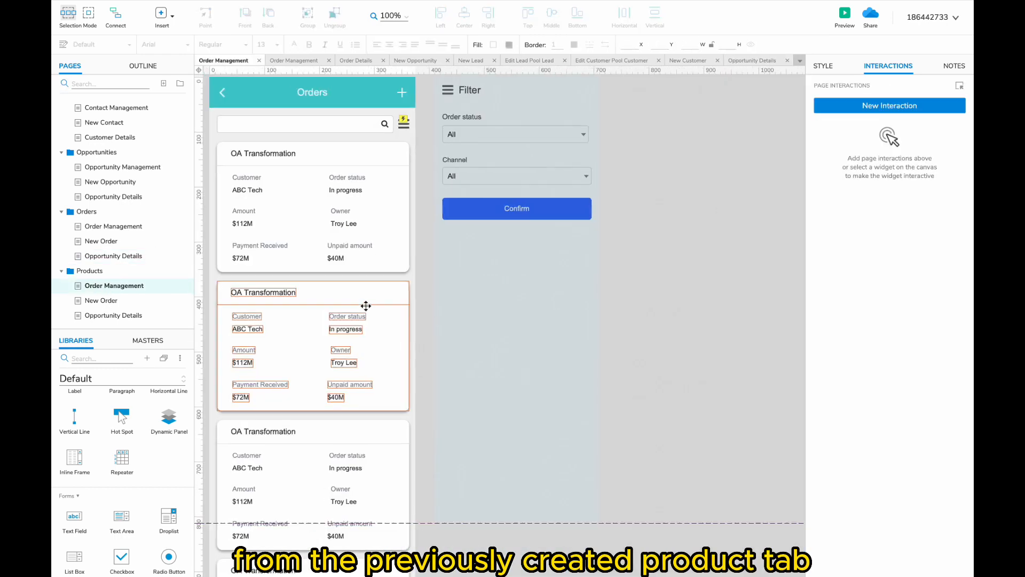
pyautogui.click(367, 305)
pyautogui.scroll(-5, 366, 304)
pyautogui.keyDown('shift'); pyautogui.click(368, 386); pyautogui.keyUp('shift')
pyautogui.press('Delete')
pyautogui.scroll(6, 391, 302)
pyautogui.press('super+v')
# - Remove the pasted Product heading and add button, and move the table beneath the search box
pyautogui.moveTo(274, 339); pyautogui.dragTo(352, 390)
pyautogui.press('Delete')
pyautogui.scroll(-4, 320, 288)
pyautogui.moveTo(268, 185); pyautogui.dragTo(506, 556)
pyautogui.scroll(3, 418, 279)
pyautogui.moveTo(380, 358); pyautogui.dragTo(381, 159)
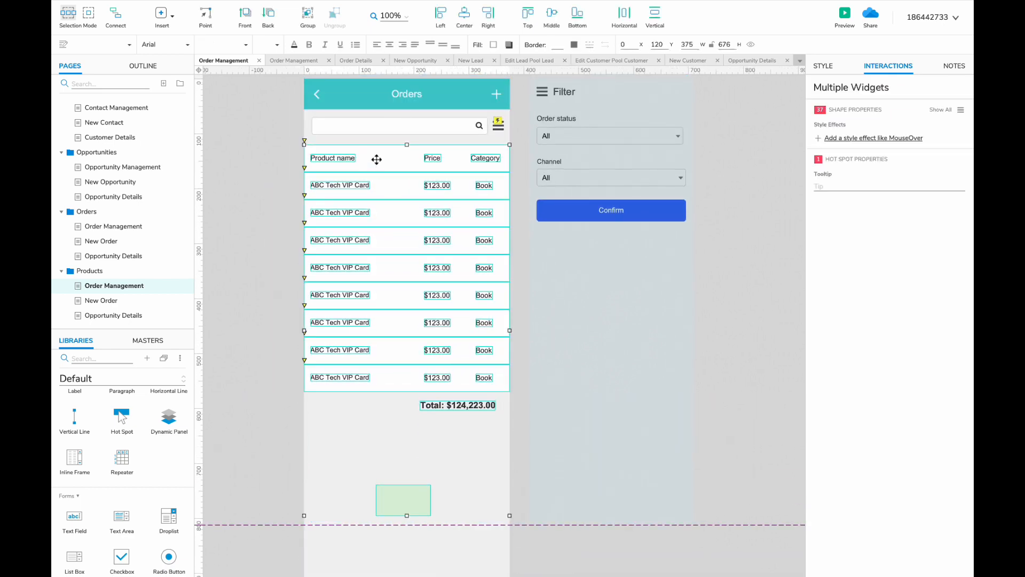
# - Fill the table header light grey and bold the Product name, Price and Category labels
pyautogui.click(347, 160)
pyautogui.click(508, 44)
pyautogui.click(593, 131)
pyautogui.click(334, 156)
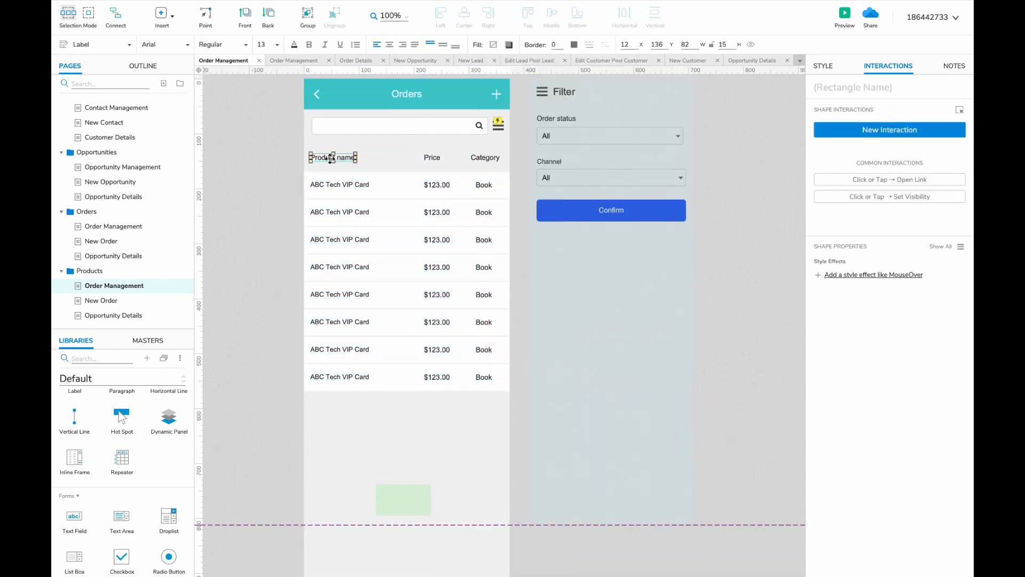
pyautogui.keyDown('shift'); pyautogui.click(432, 157); pyautogui.keyUp('shift')
pyautogui.keyDown('shift'); pyautogui.click(481, 157); pyautogui.keyUp('shift')
pyautogui.press('super+b')
# - Move the hot spot down and duplicate product rows to lengthen the list
pyautogui.scroll(-3, 341, 386)
pyautogui.moveTo(404, 441); pyautogui.dragTo(406, 544)
pyautogui.moveTo(283, 368); pyautogui.dragTo(338, 348)
pyautogui.moveTo(284, 452); pyautogui.dragTo(347, 421)
pyautogui.moveTo(351, 422); pyautogui.dragTo(350, 476)
pyautogui.click(401, 534)
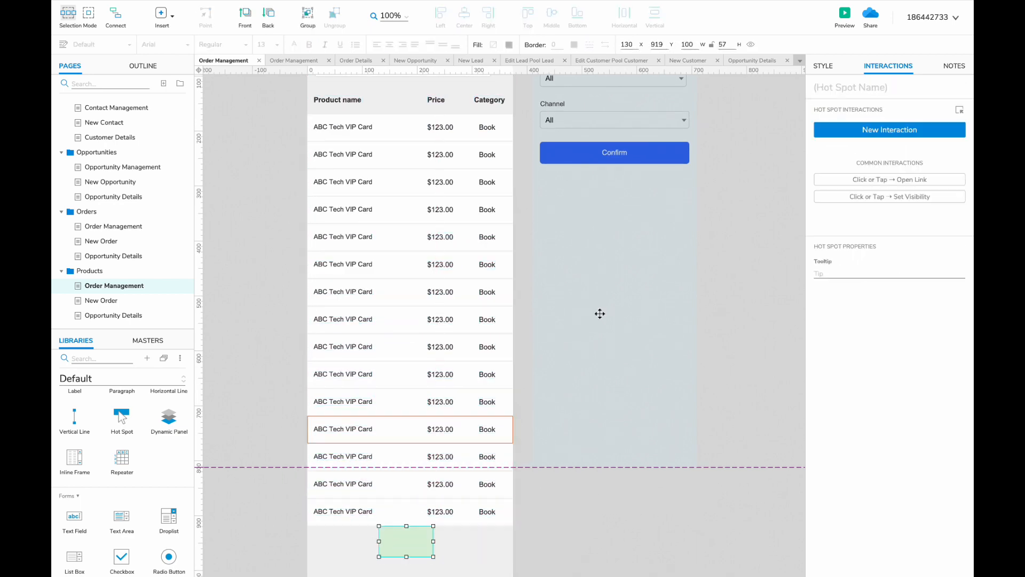
# - Shift the Price and Category columns left to make room for a new column
pyautogui.scroll(3, 609, 301)
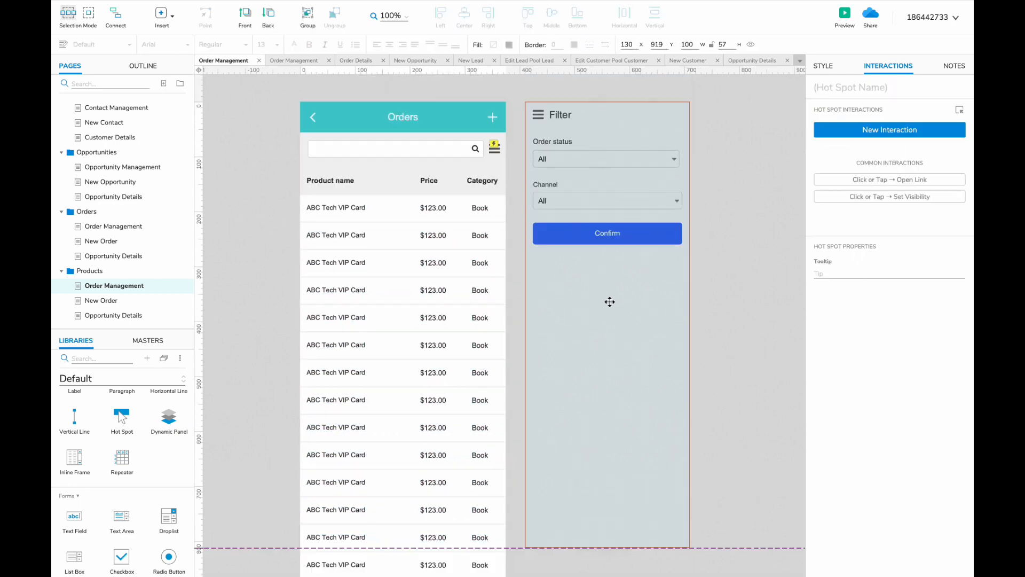
pyautogui.scroll(-2, 432, 265)
pyautogui.moveTo(514, 121); pyautogui.dragTo(430, 540)
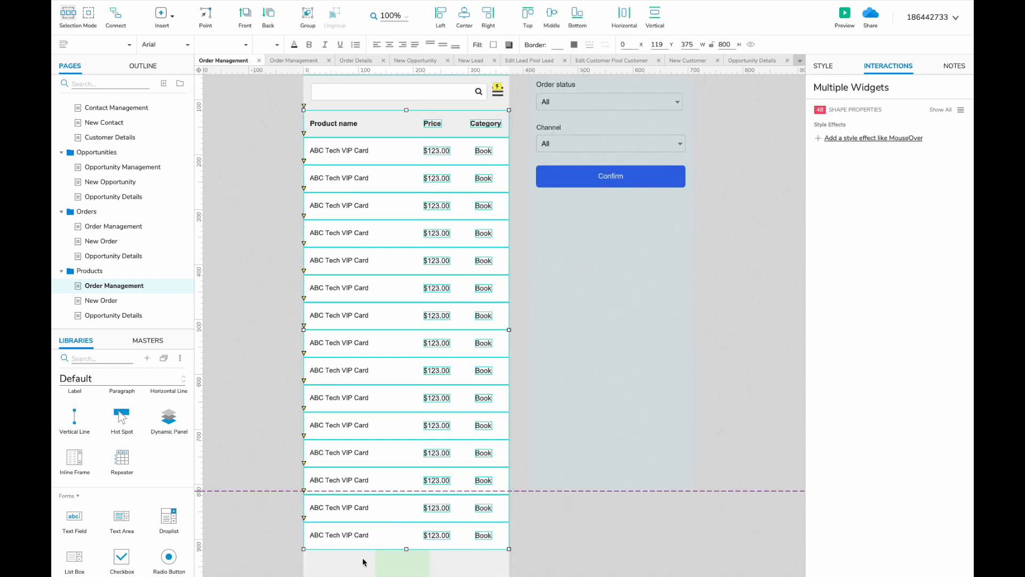
pyautogui.moveTo(402, 502); pyautogui.dragTo(406, 534)
pyautogui.hotkey('shift', 'Left')
pyautogui.hotkey('shift', 'Left')
pyautogui.hotkey('shift', 'Left')
pyautogui.hotkey('shift', 'Left')
pyautogui.hotkey('shift', 'Left')
pyautogui.hotkey('shift', 'Left')
pyautogui.hotkey('shift', 'Left')
# - Add a Listing status column whose rows alternate Listed and Unlisted
pyautogui.moveTo(441, 124); pyautogui.dragTo(481, 124)
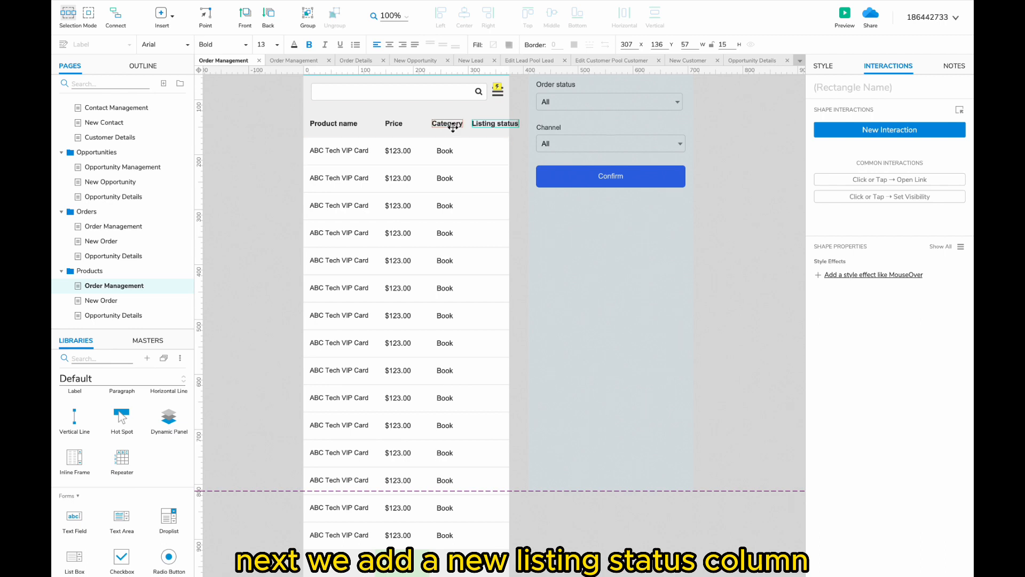
pyautogui.scroll(-1, 453, 127)
pyautogui.moveTo(469, 525); pyautogui.dragTo(476, 94)
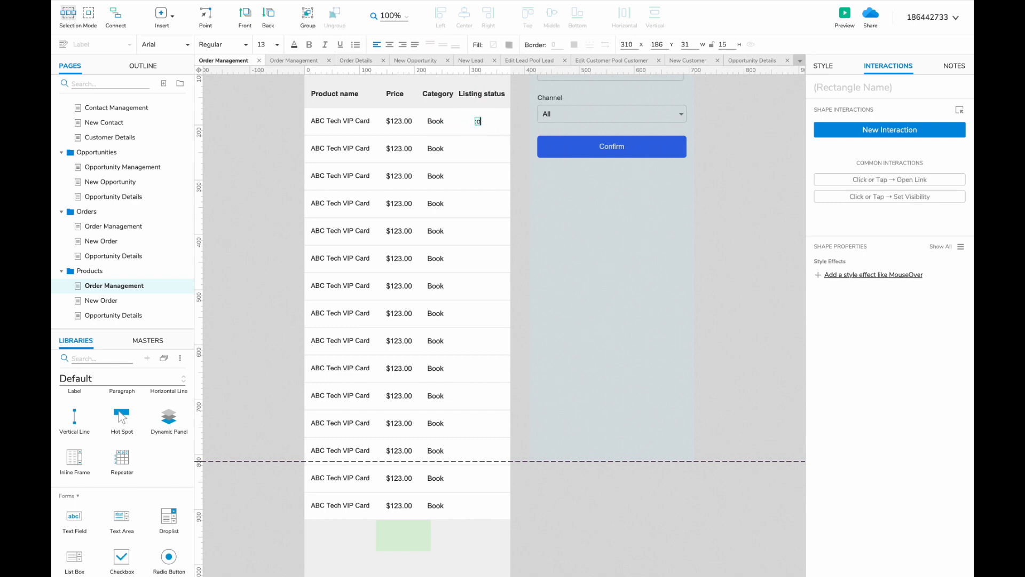
pyautogui.moveTo(477, 148); pyautogui.dragTo(477, 148)
pyautogui.write('Unlisted')
pyautogui.keyDown('shift'); pyautogui.click(483, 149); pyautogui.keyUp('shift')
pyautogui.hotkey('ctrl', 'd')
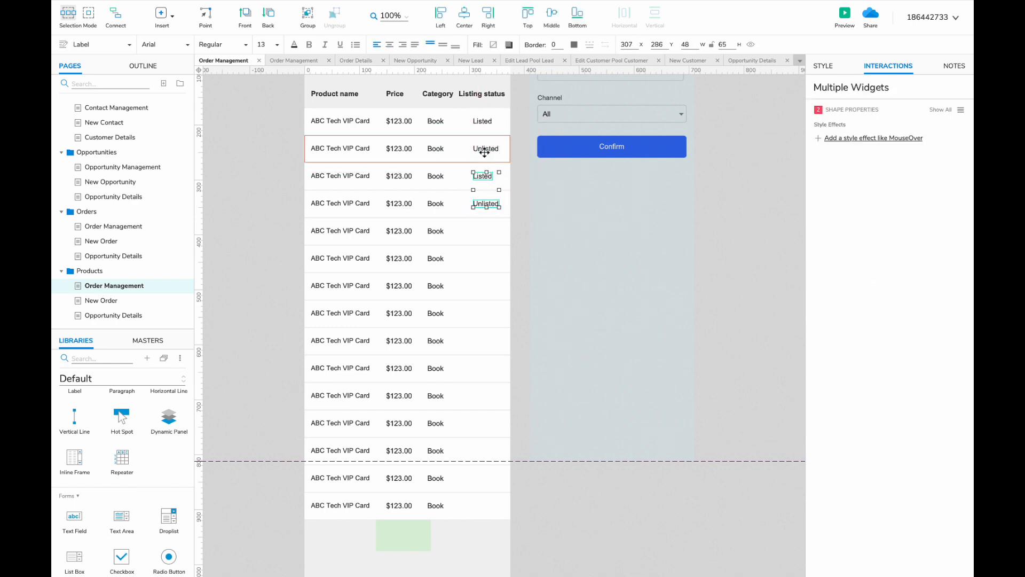
pyautogui.moveTo(485, 228); pyautogui.dragTo(479, 450)
pyautogui.click(483, 531)
pyautogui.press('Delete')
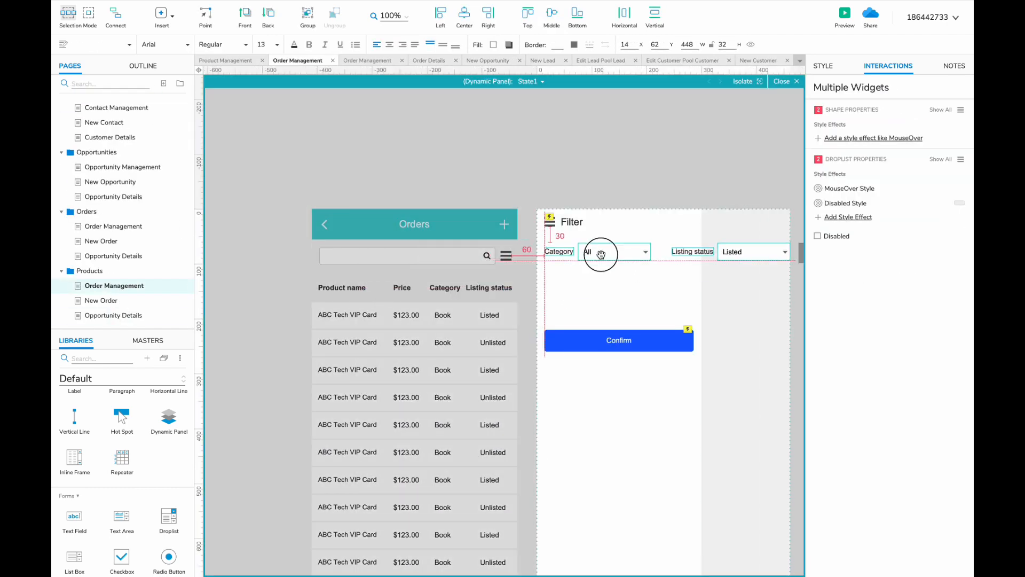
# - Place a dropdown under the Listing status filter label and move the Confirm button down
pyautogui.moveTo(600, 252); pyautogui.dragTo(564, 313)
pyautogui.moveTo(658, 311); pyautogui.dragTo(657, 308)
pyautogui.moveTo(631, 336); pyautogui.dragTo(630, 339)
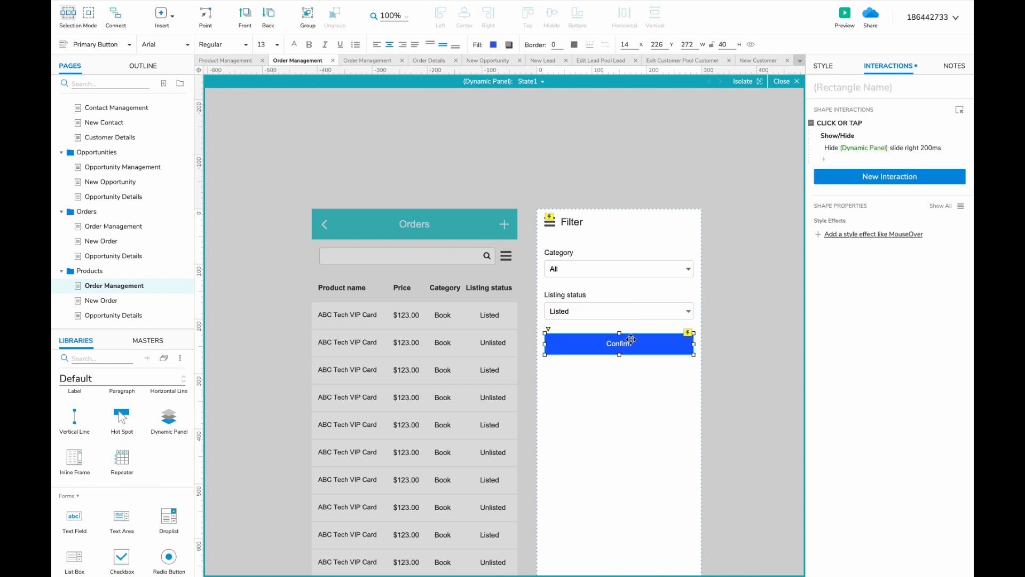
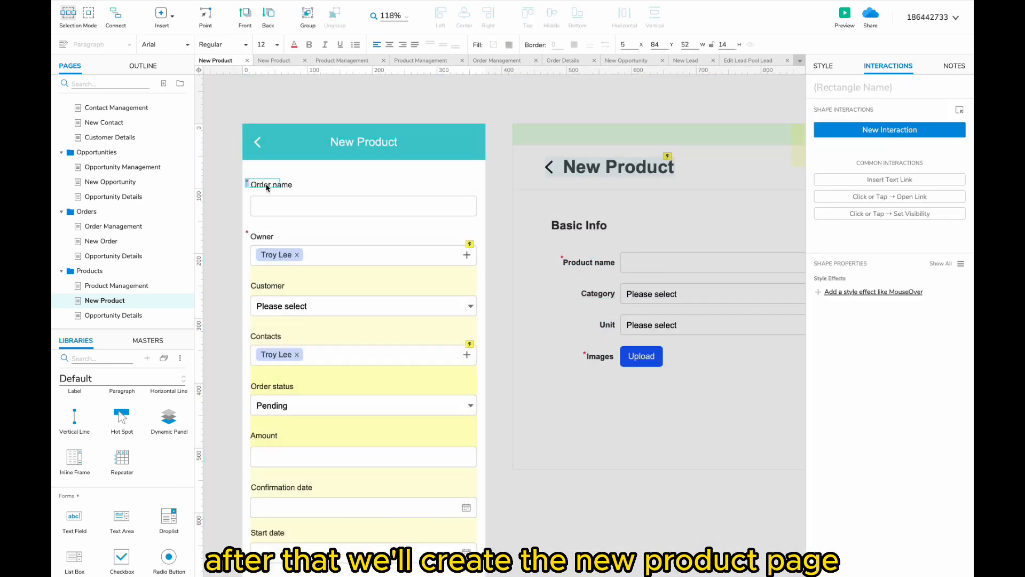
# - Relabel Order name as Product name and delete the unused order fields from the phone form
pyautogui.doubleClick(260, 183)
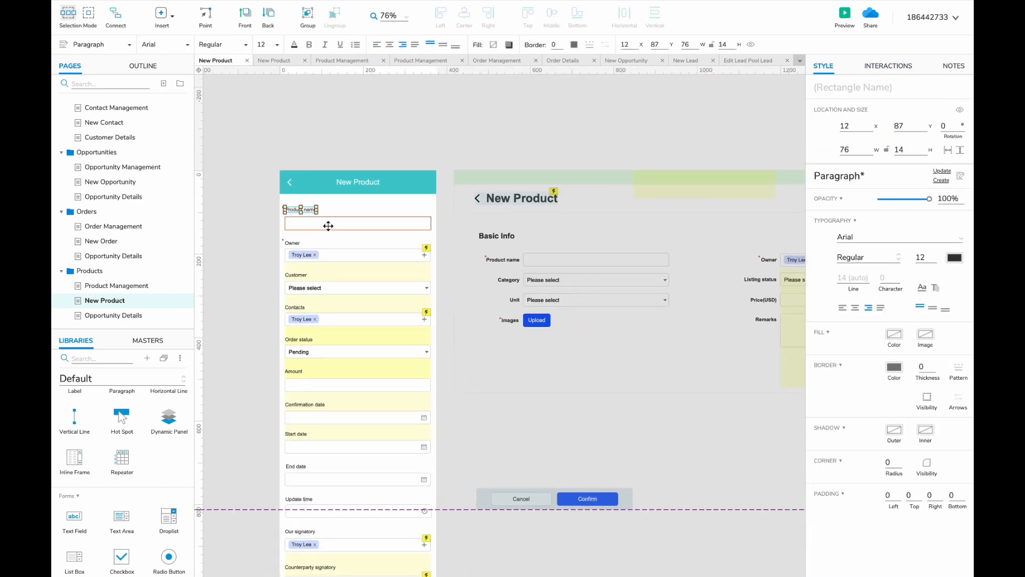
pyautogui.scroll(-2, 284, 288)
pyautogui.moveTo(291, 225); pyautogui.dragTo(315, 275)
pyautogui.press('Delete')
pyautogui.moveTo(291, 291); pyautogui.dragTo(313, 343)
pyautogui.press('Delete')
pyautogui.scroll(-5, 313, 343)
pyautogui.moveTo(304, 185); pyautogui.dragTo(453, 316)
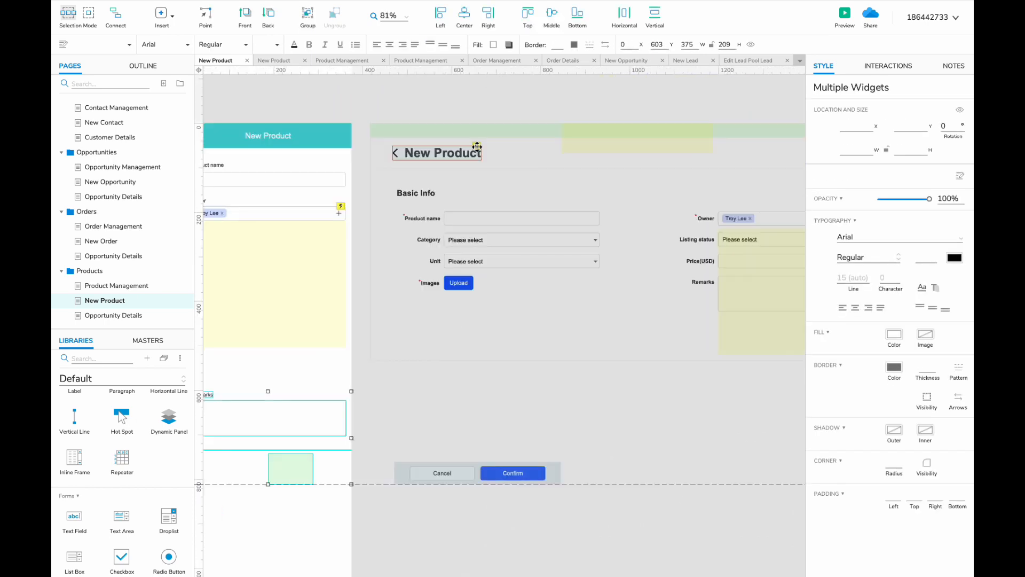
# - Bring the Category droplist from the desktop form into the mobile form
pyautogui.click(487, 235)
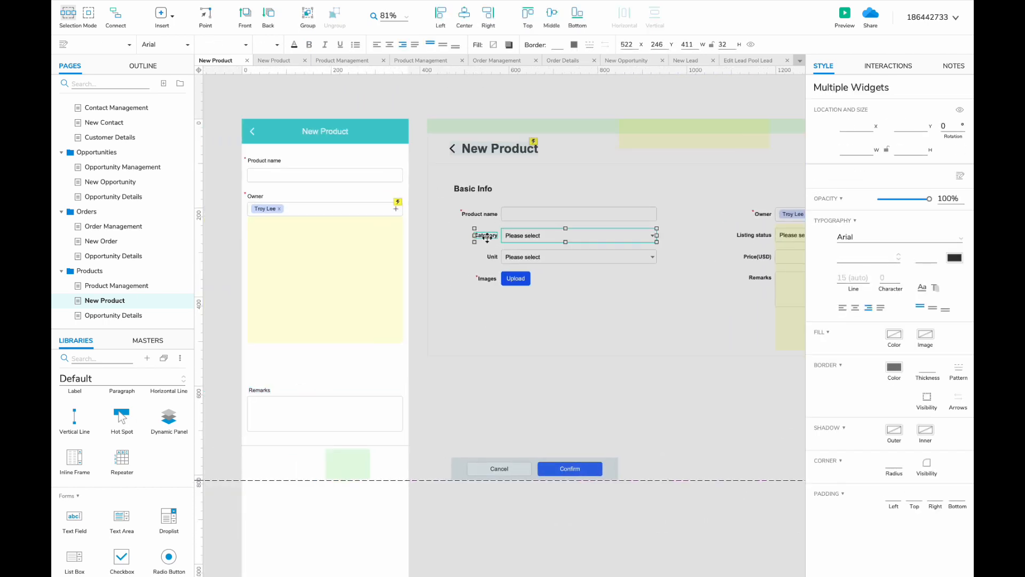
pyautogui.moveTo(487, 238); pyautogui.dragTo(259, 238)
pyautogui.moveTo(306, 237); pyautogui.dragTo(261, 229)
pyautogui.keyDown('shift'); pyautogui.click(259, 234); pyautogui.keyUp('shift')
# - Add the Listing status label and dropdown to the mobile form
pyautogui.click(261, 229)
pyautogui.hscroll(2, 469, 290)
pyautogui.click(726, 229)
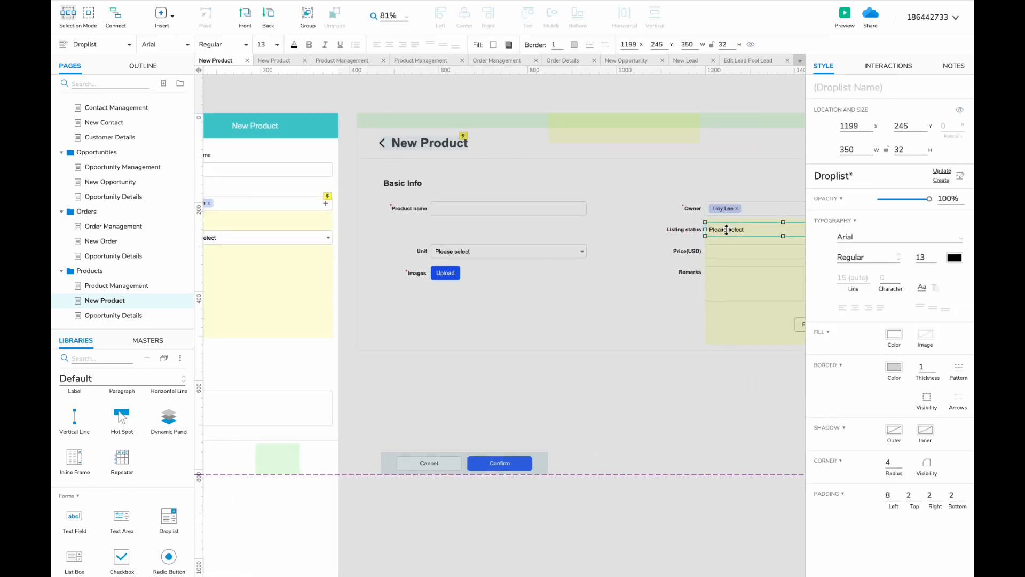
pyautogui.keyDown('shift'); pyautogui.click(683, 229); pyautogui.keyUp('shift')
pyautogui.hscroll(-2, 284, 267)
pyautogui.moveTo(680, 230); pyautogui.dragTo(291, 282)
pyautogui.click(283, 269)
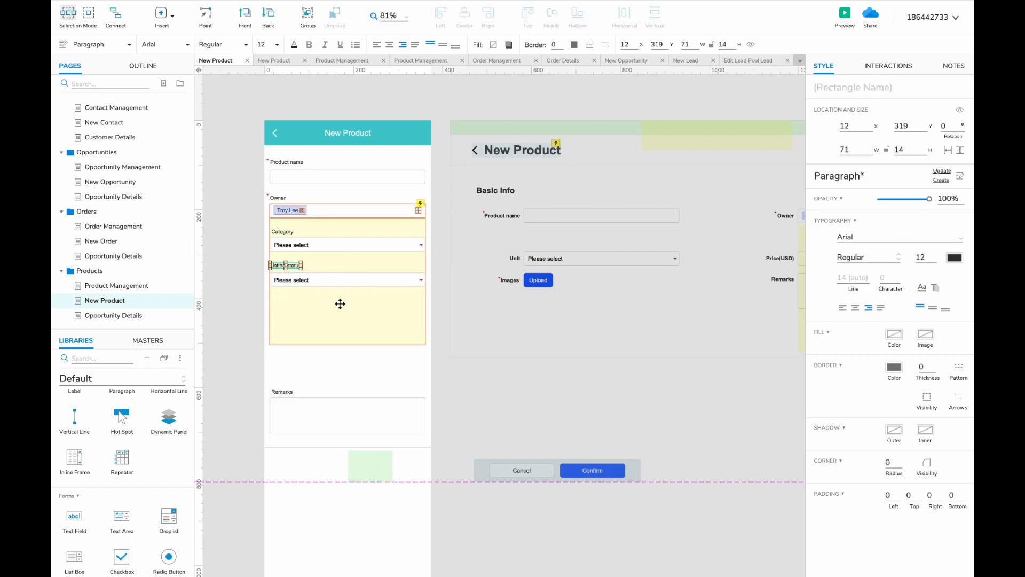
# - Place the Unit droplist in the mobile form below Listing status
pyautogui.moveTo(320, 315); pyautogui.dragTo(273, 300)
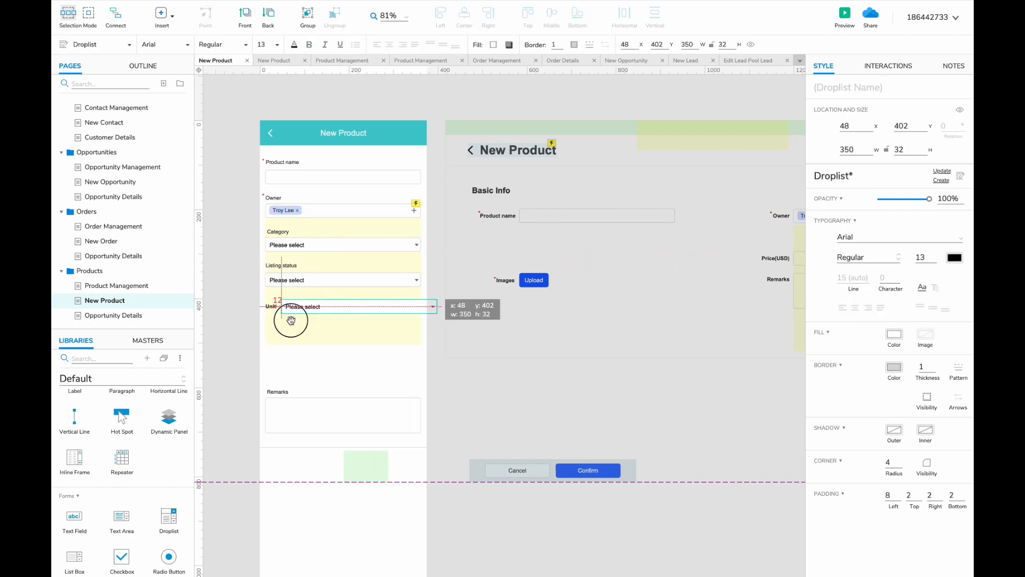
pyautogui.keyDown('shift'); pyautogui.click(273, 306); pyautogui.keyUp('shift')
pyautogui.click(273, 300)
pyautogui.scroll(3, 272, 300)
pyautogui.hscroll(4, 610, 233)
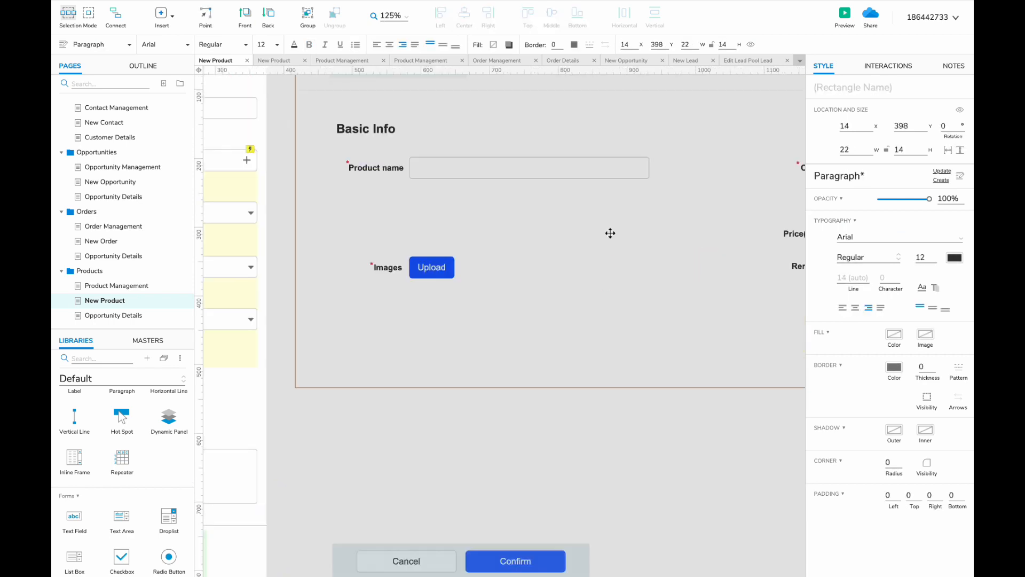
pyautogui.scroll(-3, 610, 233)
# - Add an Images label with the Uploader master beneath it
pyautogui.moveTo(530, 248); pyautogui.dragTo(274, 304)
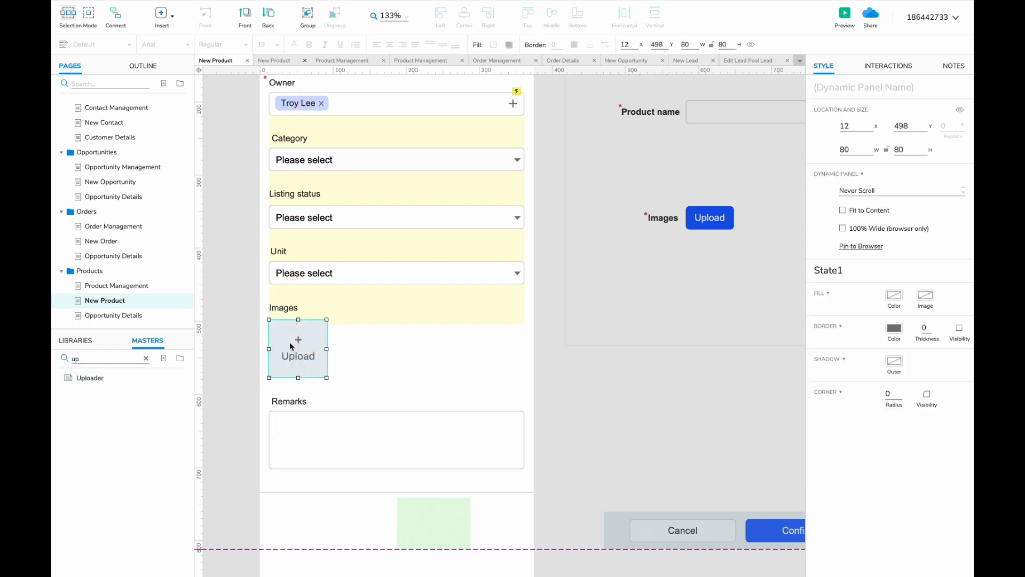
pyautogui.scroll(-2, 305, 373)
pyautogui.click(306, 373)
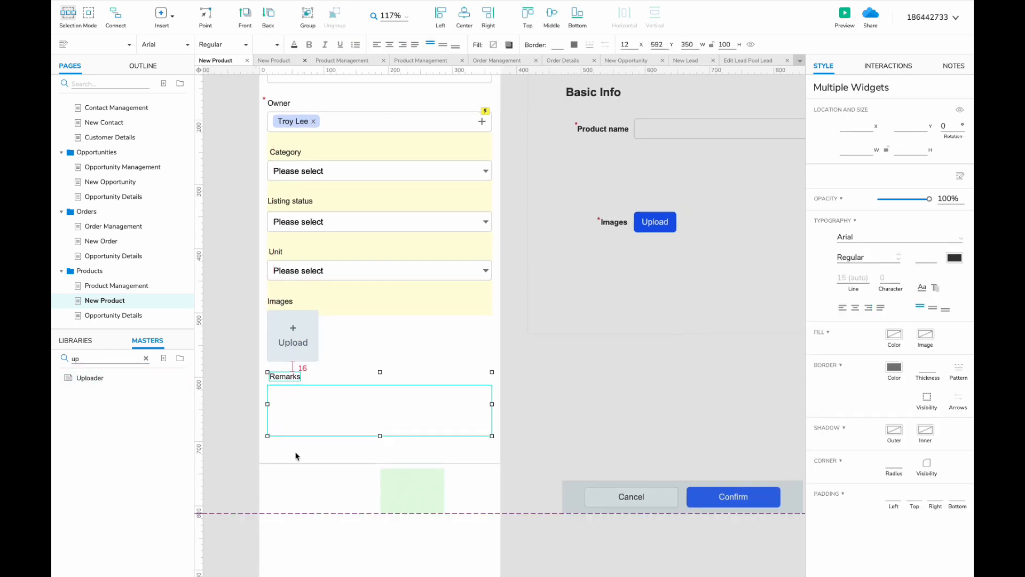
pyautogui.scroll(-3, 370, 446)
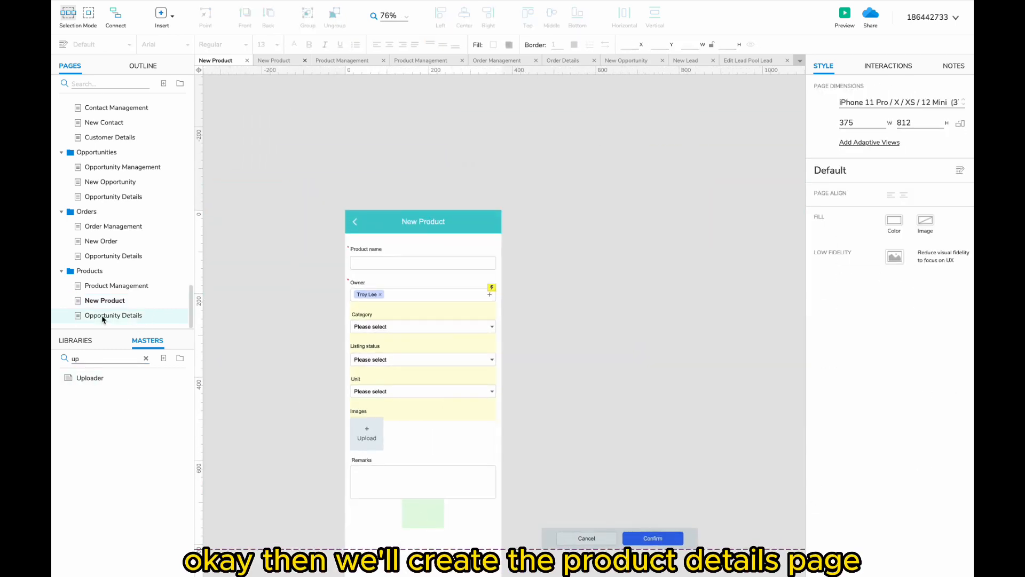
# - Rename the duplicated page to Product Details and retitle its header
pyautogui.doubleClick(101, 315)
pyautogui.write('Product')
pyautogui.press('Return')
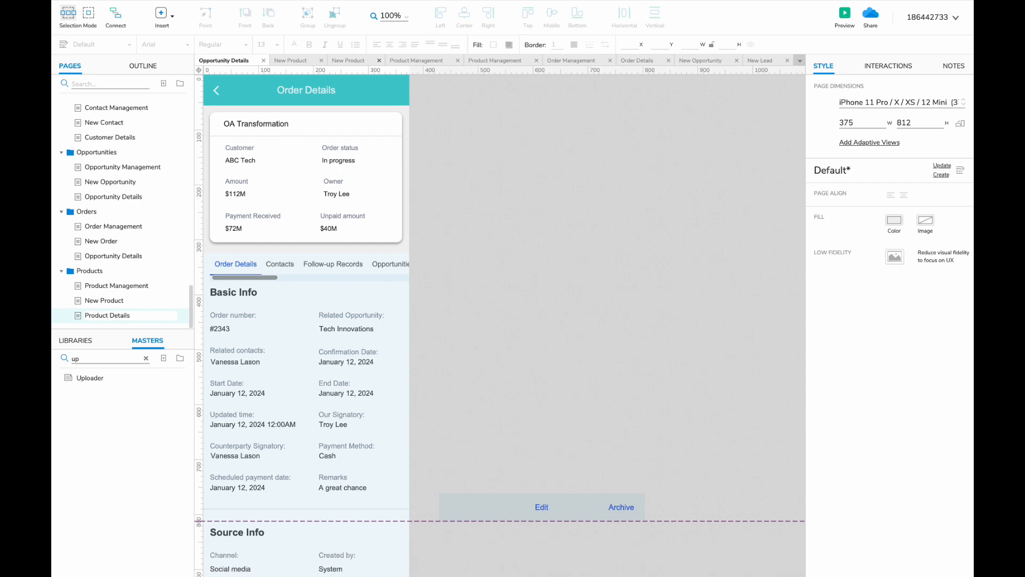
pyautogui.doubleClick(289, 92)
pyautogui.write('P')
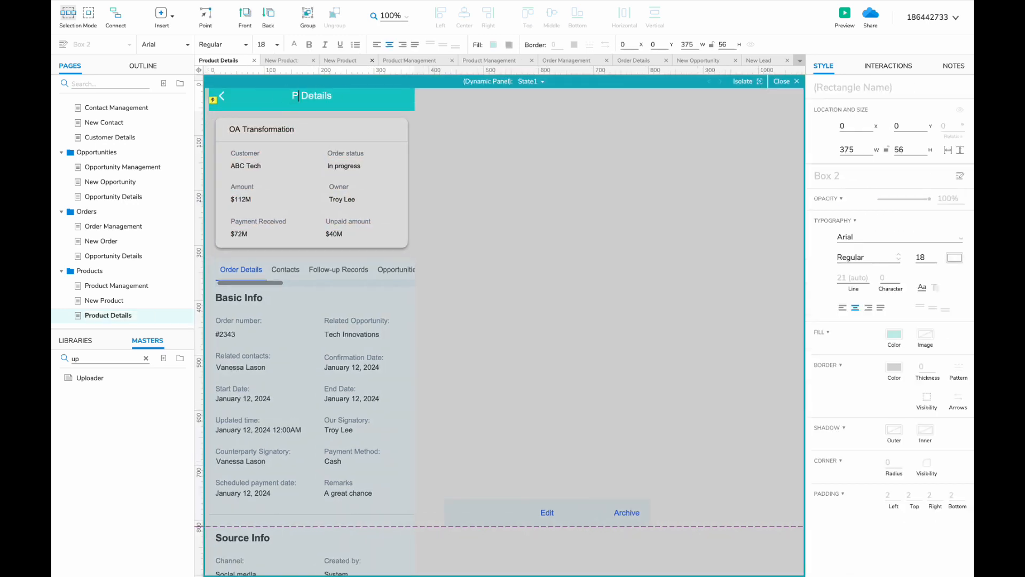
pyautogui.write('roduct')
pyautogui.doubleClick(517, 219)
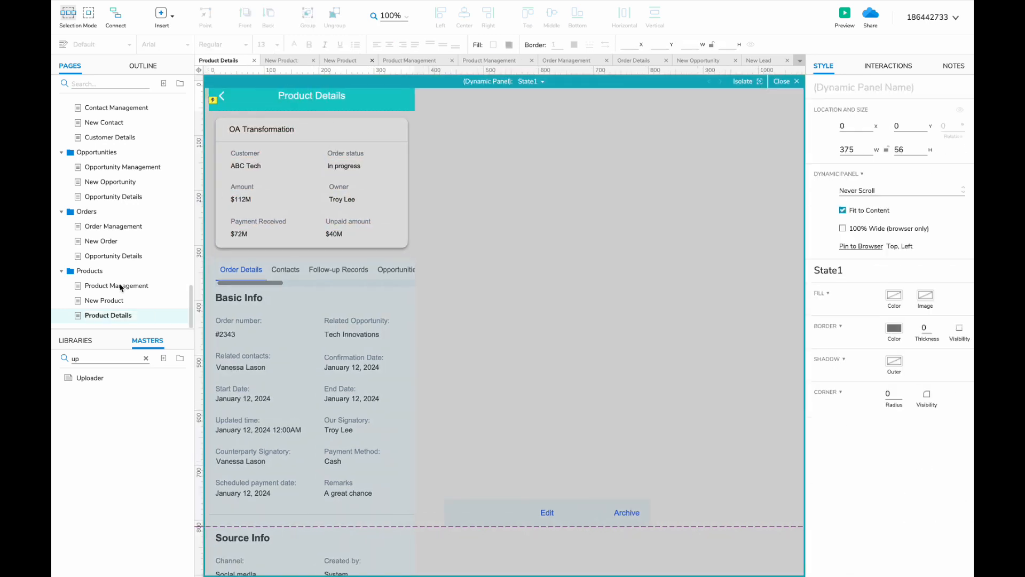
# - Copy a product row from Product Management and paste it beside the phone page
pyautogui.click(99, 289)
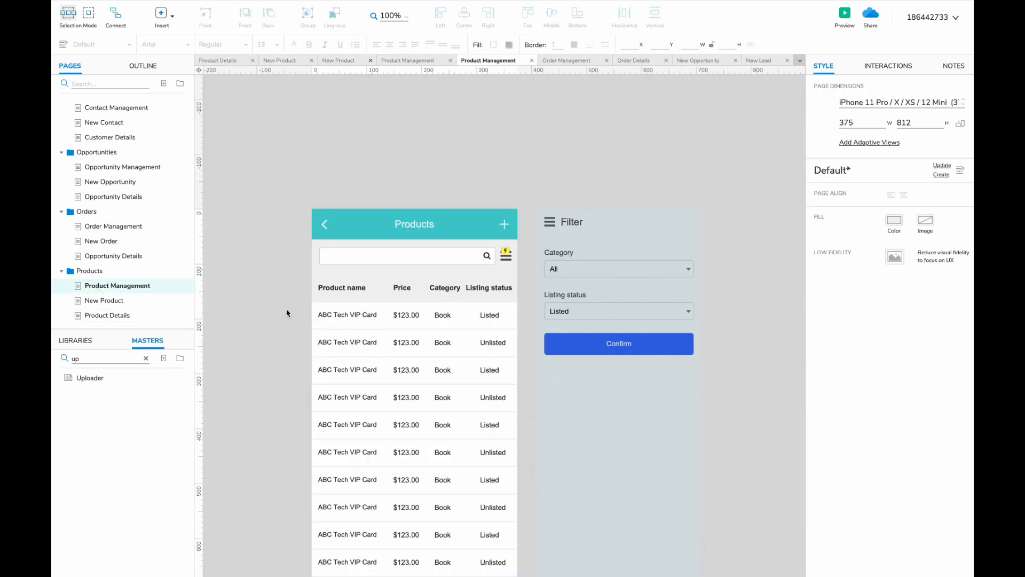
pyautogui.moveTo(286, 313); pyautogui.dragTo(471, 323)
pyautogui.press('super+c')
pyautogui.click(105, 315)
pyautogui.hscroll(3, 679, 235)
pyautogui.press('super+v')
pyautogui.moveTo(355, 241); pyautogui.dragTo(286, 221)
# - Retitle the card ABC Tech VIP Card with a $123.00 price and fix Listing status spelling
pyautogui.doubleClick(542, 213)
pyautogui.doubleClick(294, 185)
pyautogui.click(286, 211)
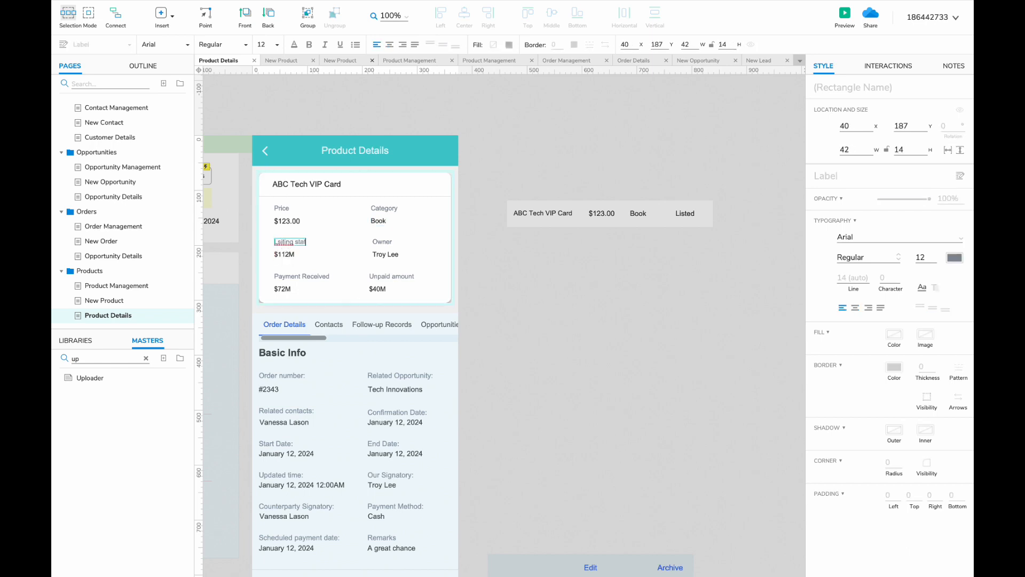
pyautogui.write('us')
pyautogui.rightClick(281, 242)
# - Delete the Payment Received and Unpaid amount fields, shrink the card, and remove the copied row
pyautogui.click(298, 249)
pyautogui.click(382, 241)
pyautogui.click(297, 278)
pyautogui.keyDown('shift'); pyautogui.click(382, 280); pyautogui.keyUp('shift')
pyautogui.press('Delete')
pyautogui.moveTo(353, 302); pyautogui.dragTo(353, 270)
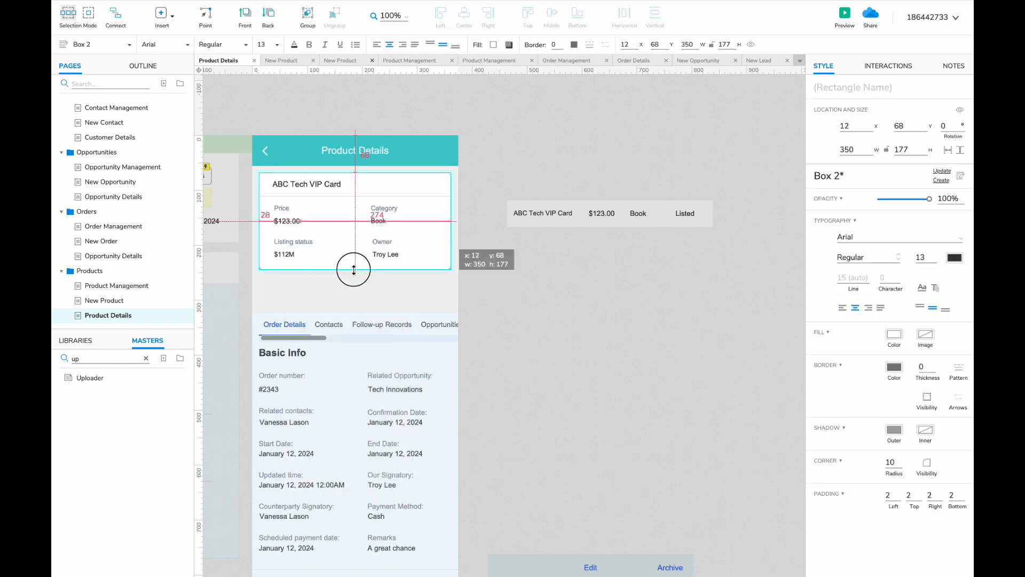
pyautogui.click(609, 213)
pyautogui.press('Delete')
# - Rename the Orders detail page to Order Details
pyautogui.hscroll(-5, 300, 317)
pyautogui.scroll(-2, 300, 318)
pyautogui.scroll(-2, 299, 317)
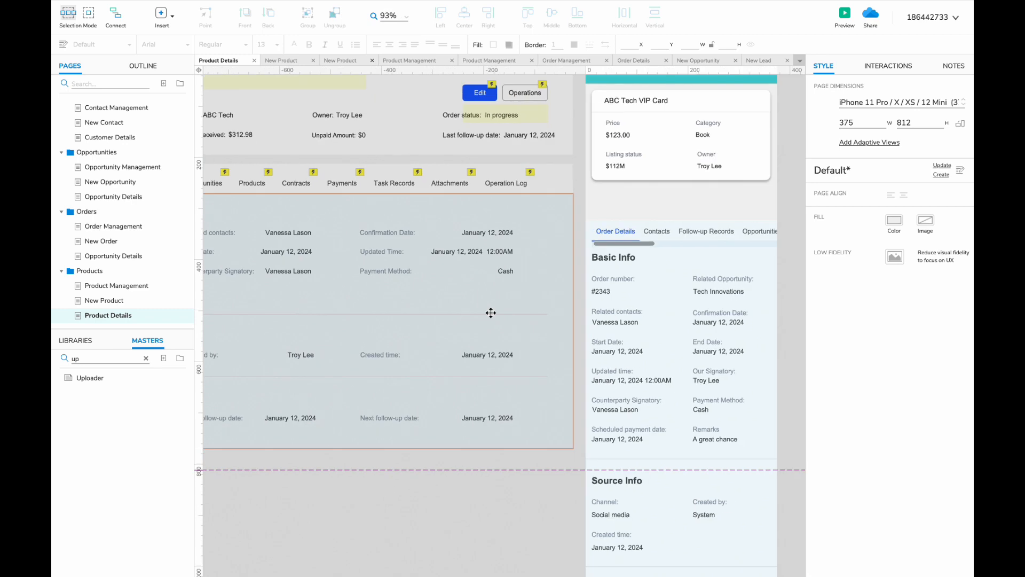
pyautogui.scroll(-3, 491, 313)
pyautogui.click(150, 257)
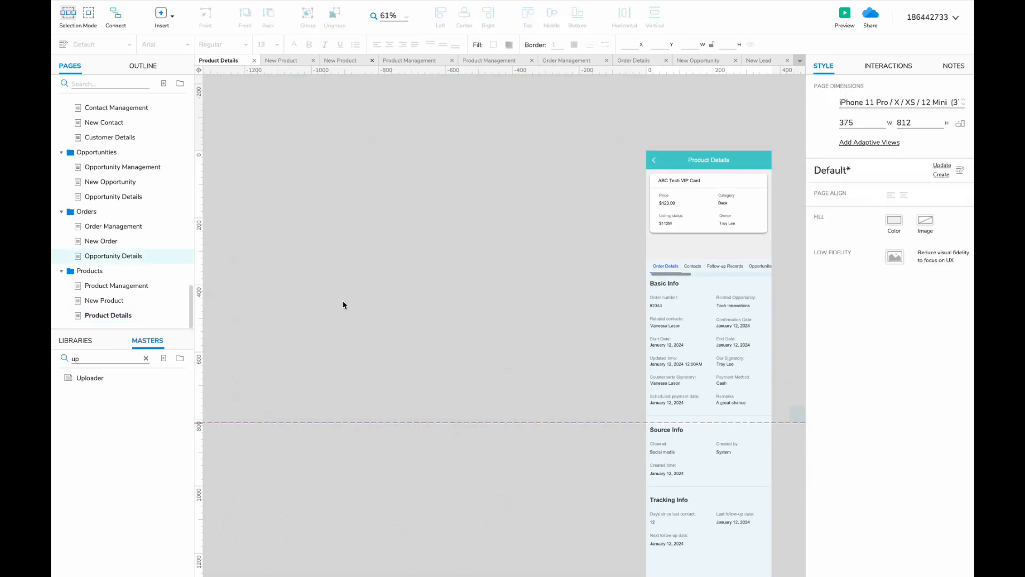
pyautogui.write('rder')
pyautogui.click(107, 240)
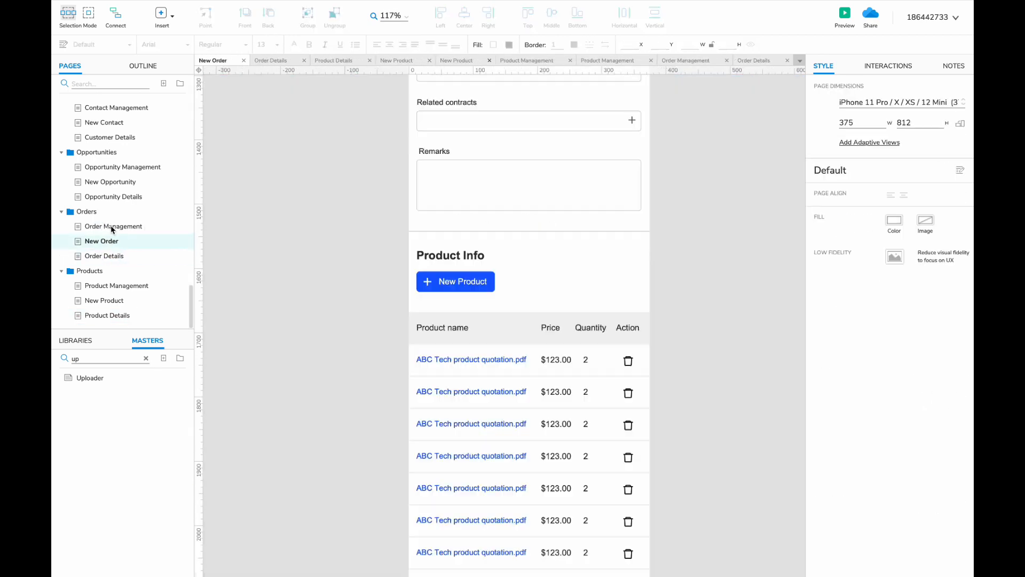
pyautogui.click(107, 256)
pyautogui.click(110, 316)
# - Select all widgets on the desktop Product Details page
pyautogui.scroll(1, 106, 213)
pyautogui.click(106, 83)
pyautogui.write('produ')
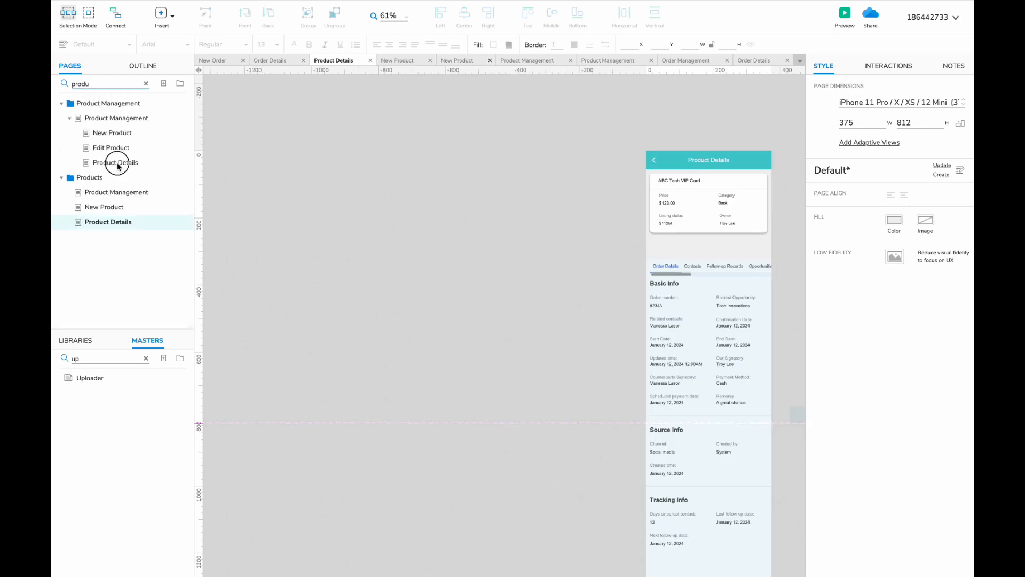
pyautogui.click(117, 166)
pyautogui.click(222, 112)
pyautogui.hotkey('ctrl', 'a')
# - Paste the desktop Product Details widgets beside the mobile Product Details phone page
pyautogui.click(145, 84)
pyautogui.click(379, 61)
pyautogui.hscroll(5, 412, 271)
pyautogui.scroll(3, 423, 270)
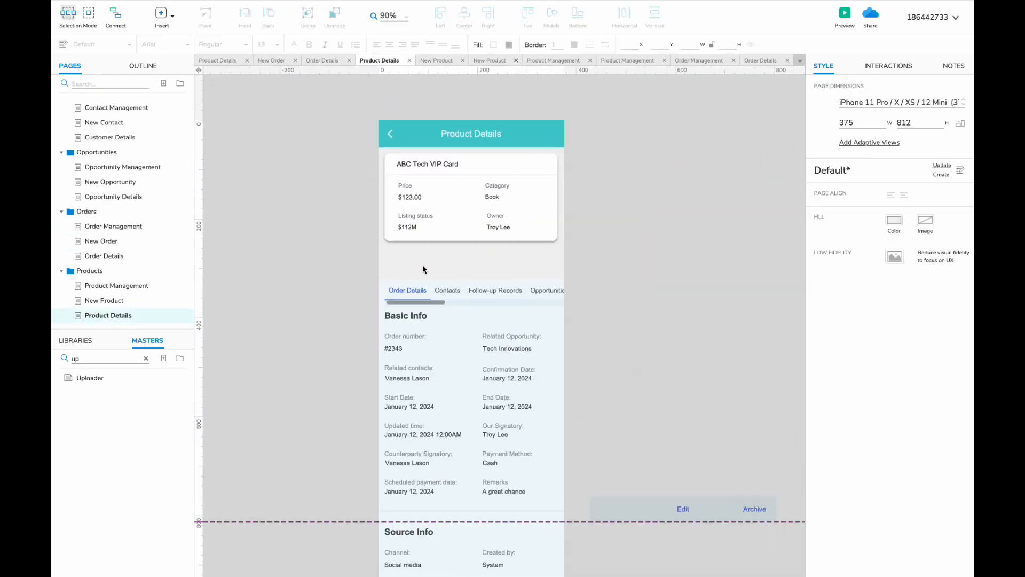
pyautogui.hotkey('ctrl', 'v')
pyautogui.scroll(-2, 437, 261)
pyautogui.moveTo(407, 155); pyautogui.dragTo(537, 154)
pyautogui.doubleClick(325, 286)
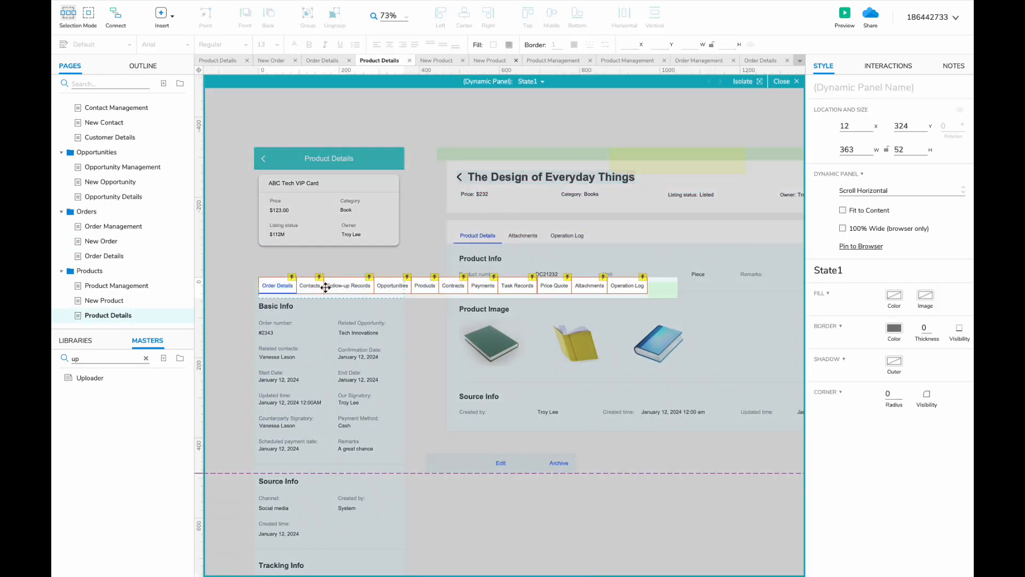
# - Select the Contacts through Contracts tabs in the tab strip and delete them
pyautogui.click(319, 286)
pyautogui.scroll(2, 352, 304)
pyautogui.keyDown('shift'); pyautogui.click(356, 279); pyautogui.keyUp('shift')
pyautogui.keyDown('shift'); pyautogui.click(407, 277); pyautogui.keyUp('shift')
pyautogui.keyDown('shift'); pyautogui.click(452, 277); pyautogui.keyUp('shift')
pyautogui.keyDown('shift'); pyautogui.click(486, 274); pyautogui.keyUp('shift')
pyautogui.press('Delete')
# - Move the Attachments and Operation Log tabs next to Order Details and tidy the tab strip
pyautogui.click(729, 277)
pyautogui.keyDown('shift'); pyautogui.click(683, 279); pyautogui.keyUp('shift')
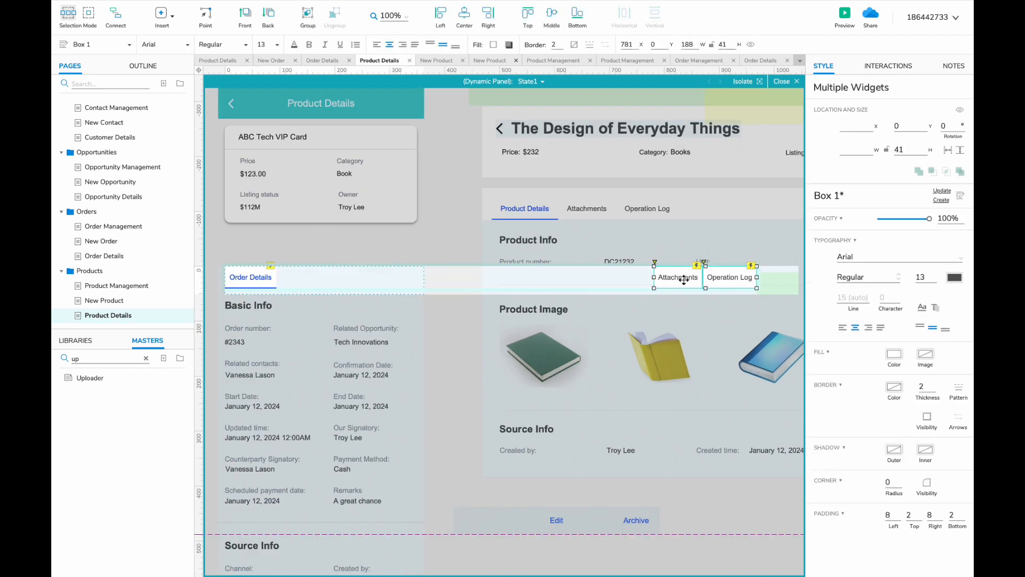
pyautogui.moveTo(684, 279); pyautogui.dragTo(306, 288)
pyautogui.moveTo(768, 279); pyautogui.dragTo(401, 276)
pyautogui.click(456, 277)
pyautogui.click(457, 277)
pyautogui.click(900, 361)
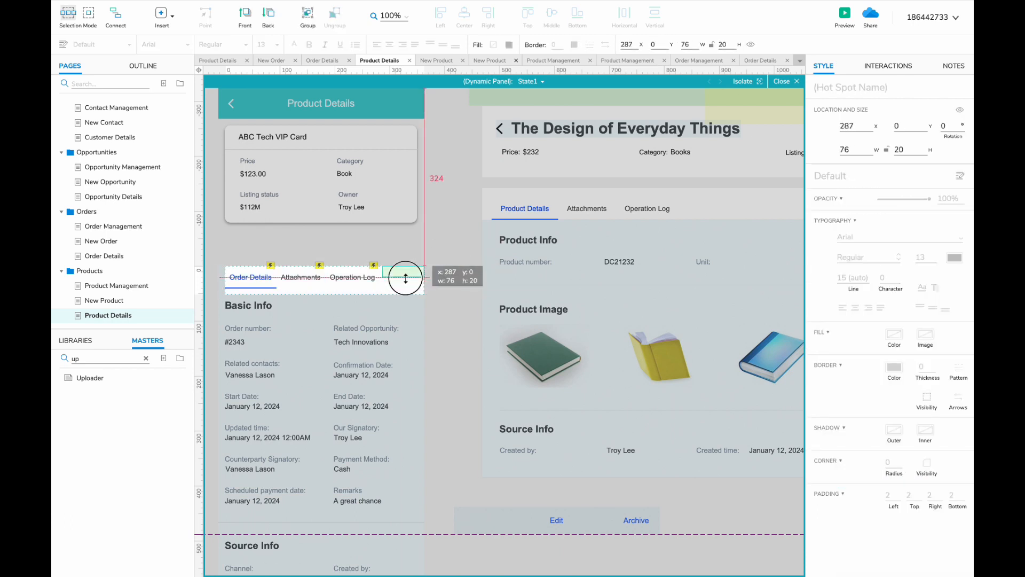
pyautogui.click(451, 305)
# - Copy the Product Info widgets from the desktop details panel
pyautogui.doubleClick(404, 326)
pyautogui.doubleClick(242, 268)
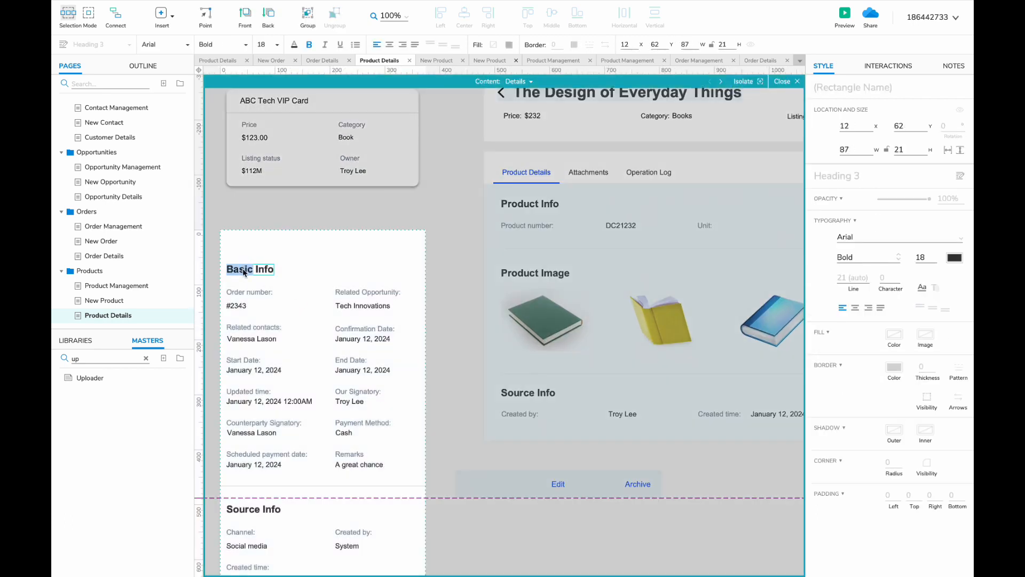
pyautogui.click(522, 234)
pyautogui.doubleClick(522, 233)
pyautogui.click(553, 225)
pyautogui.keyDown('shift'); pyautogui.click(635, 223); pyautogui.keyUp('shift')
pyautogui.hscroll(3, 635, 223)
pyautogui.keyDown('shift'); pyautogui.click(707, 224); pyautogui.keyUp('shift')
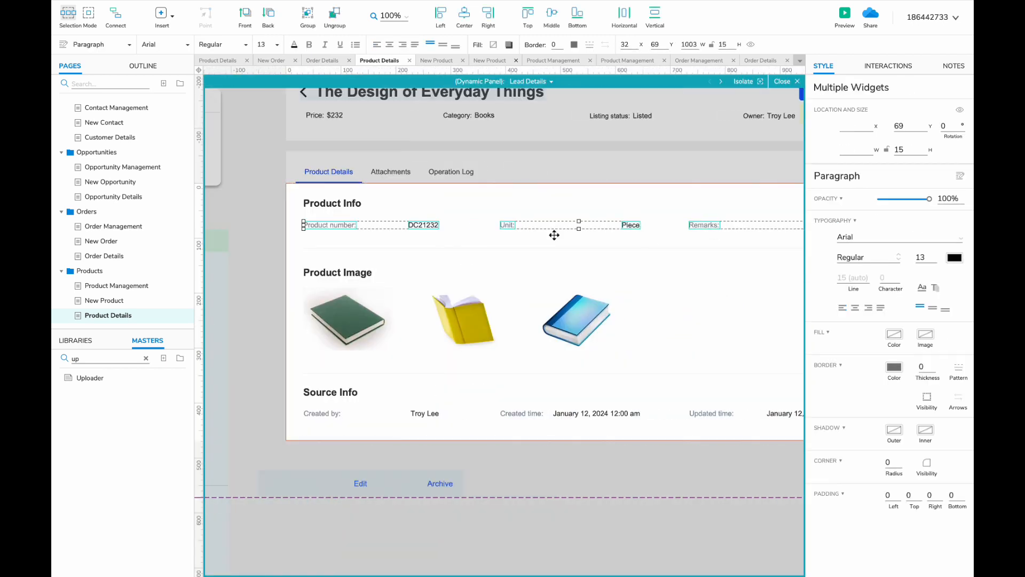
pyautogui.hscroll(-4, 554, 236)
pyautogui.hscroll(2, 596, 343)
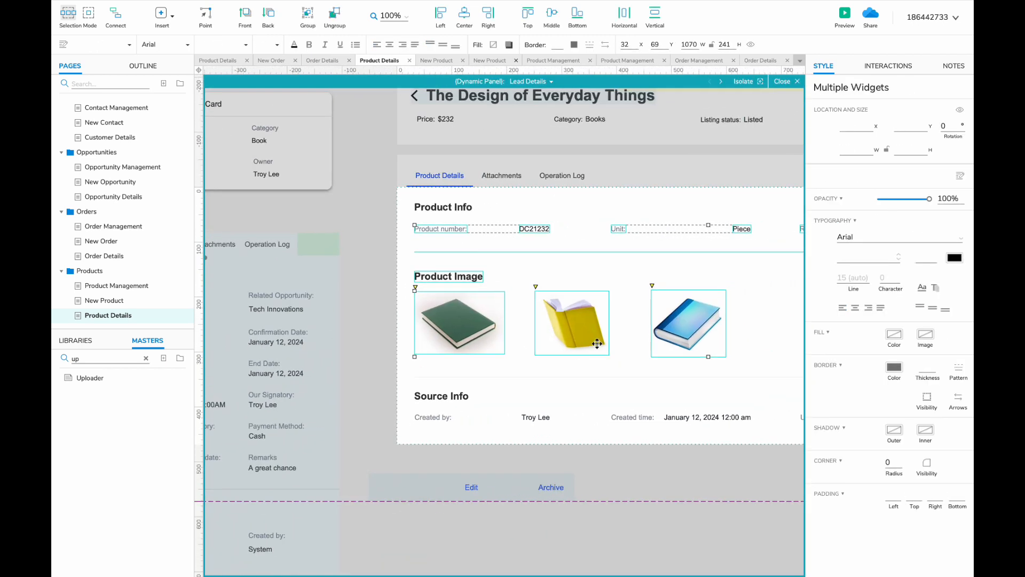
pyautogui.scroll(-3, 596, 343)
pyautogui.hotkey('ctrl', 'a')
pyautogui.hscroll(-4, 725, 329)
# - Delete the old Basic Info fields and the Tracking Info section from the mobile content panel
pyautogui.doubleClick(370, 314)
pyautogui.moveTo(274, 168); pyautogui.dragTo(478, 308)
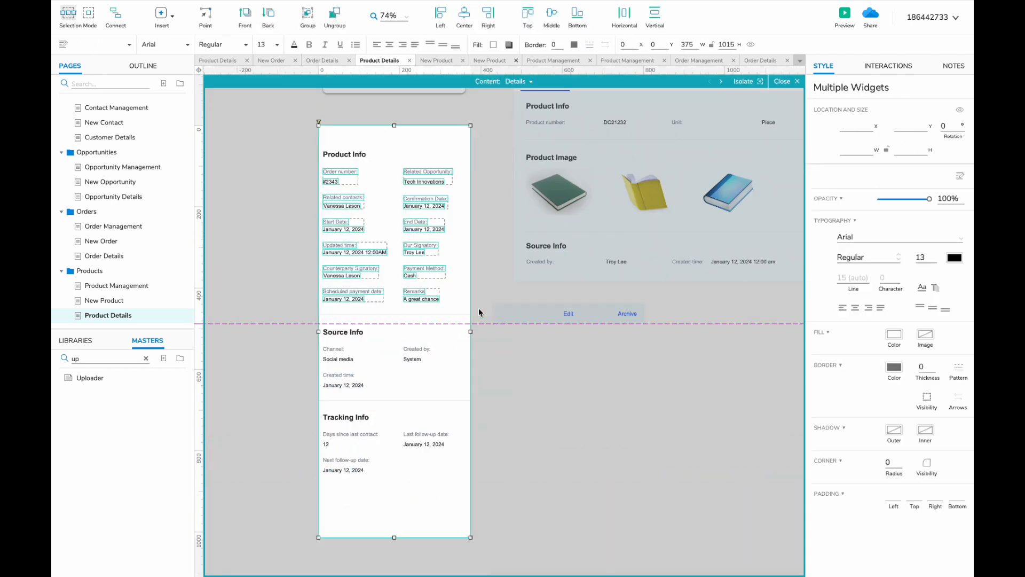
pyautogui.keyDown('shift'); pyautogui.click(461, 308); pyautogui.keyUp('shift')
pyautogui.press('Delete')
pyautogui.moveTo(377, 380); pyautogui.dragTo(378, 381)
pyautogui.moveTo(279, 410); pyautogui.dragTo(474, 515)
pyautogui.keyDown('shift'); pyautogui.click(371, 393); pyautogui.keyUp('shift')
pyautogui.press('Delete')
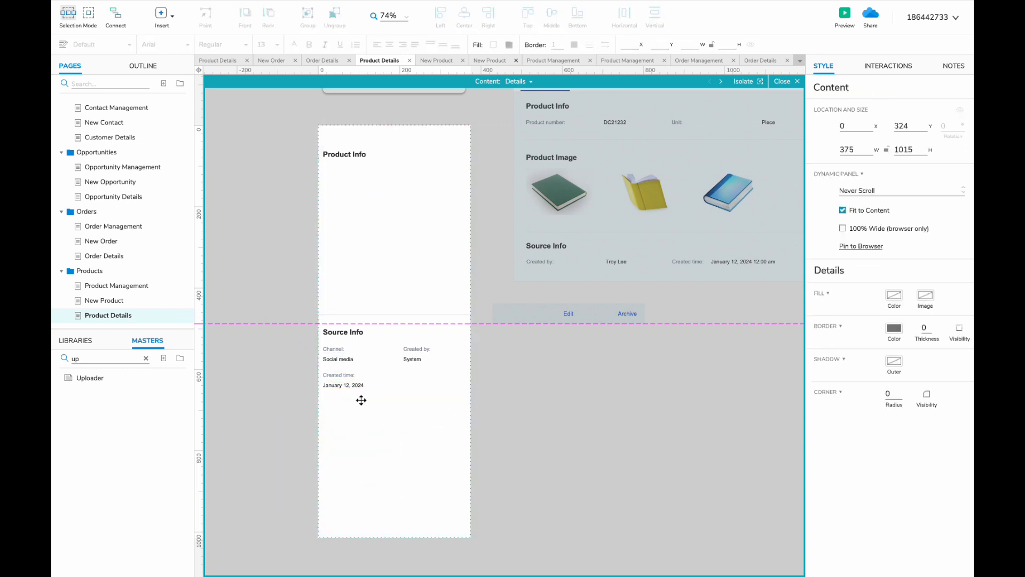
# - Move Source Info down and paste the desktop Product Info widgets into the mobile panel
pyautogui.moveTo(282, 308); pyautogui.dragTo(482, 440)
pyautogui.keyDown('shift'); pyautogui.click(392, 347); pyautogui.keyUp('shift')
pyautogui.moveTo(392, 348); pyautogui.dragTo(392, 480)
pyautogui.hotkey('ctrl', 'v')
pyautogui.moveTo(315, 288); pyautogui.dragTo(274, 241)
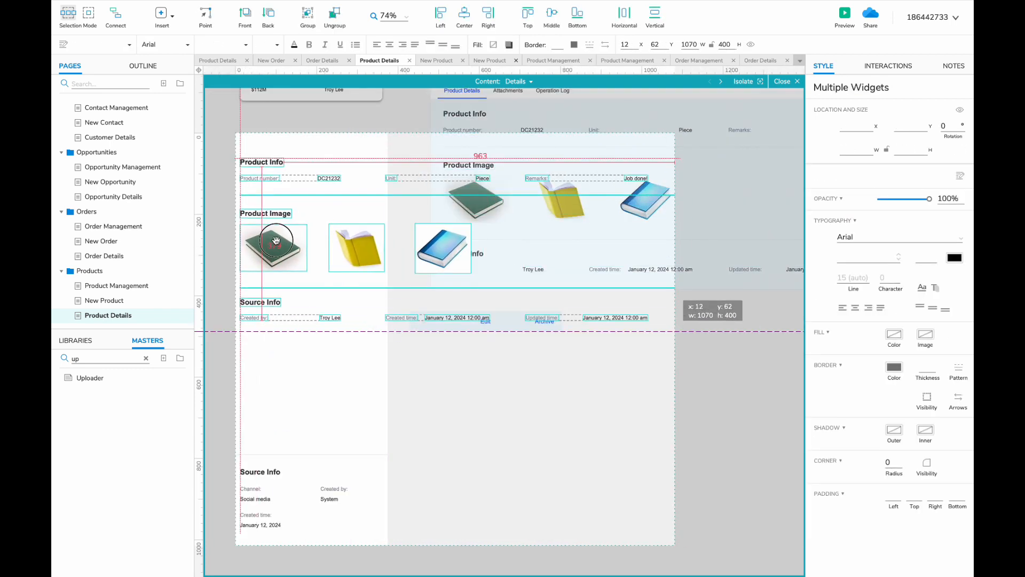
# - Delete the duplicate Source Info fields and move the blue book image below the green one
pyautogui.click(315, 219)
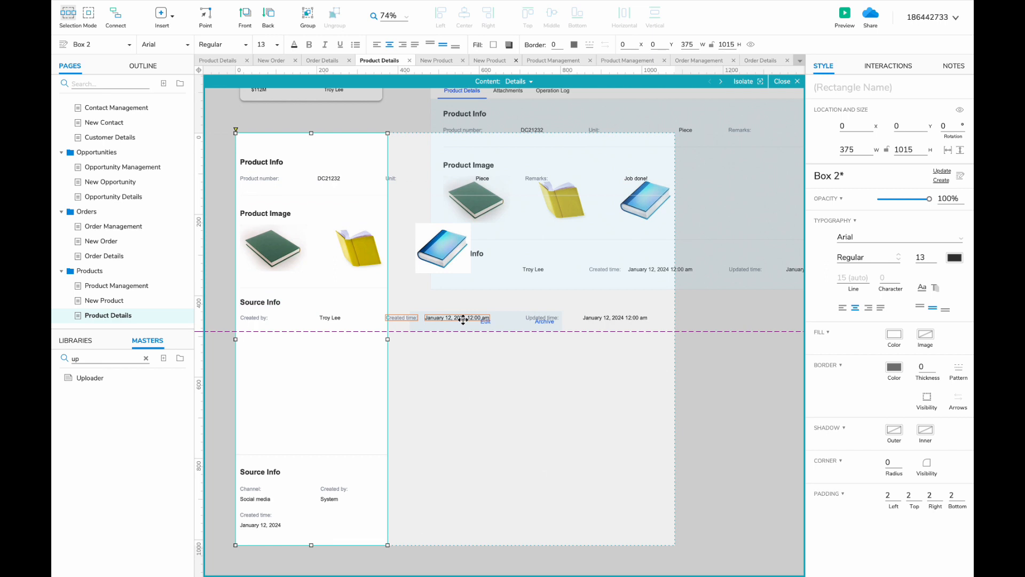
pyautogui.moveTo(218, 297); pyautogui.dragTo(598, 323)
pyautogui.keyDown('shift'); pyautogui.click(339, 350); pyautogui.keyUp('shift')
pyautogui.press('Delete')
pyautogui.moveTo(434, 244); pyautogui.dragTo(259, 313)
# - Place Unit and Piece beside the DC21232 product number, with Remarks and Job done beneath it
pyautogui.scroll(1, 259, 312)
pyautogui.click(386, 215)
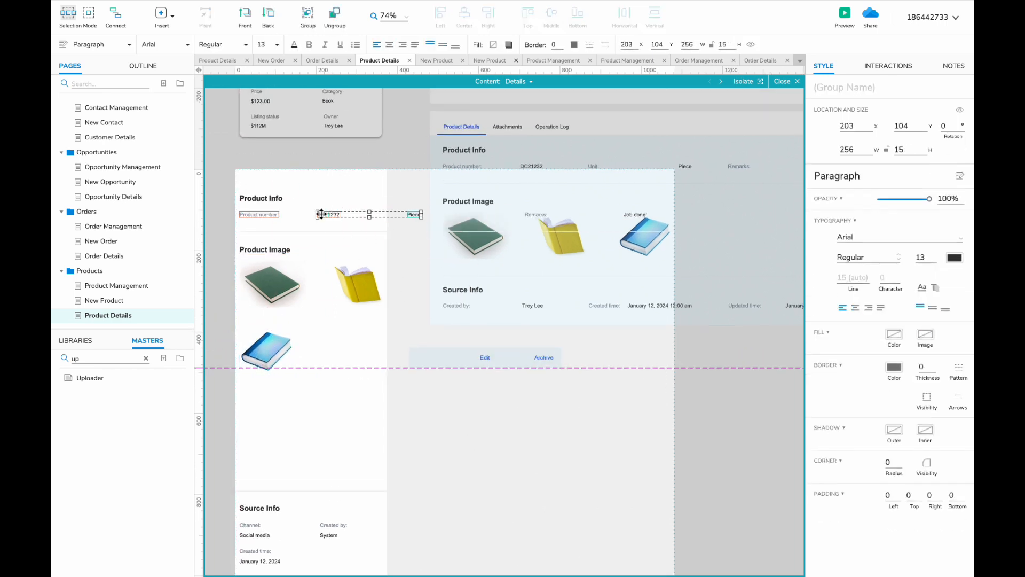
pyautogui.scroll(3, 288, 232)
pyautogui.click(239, 223)
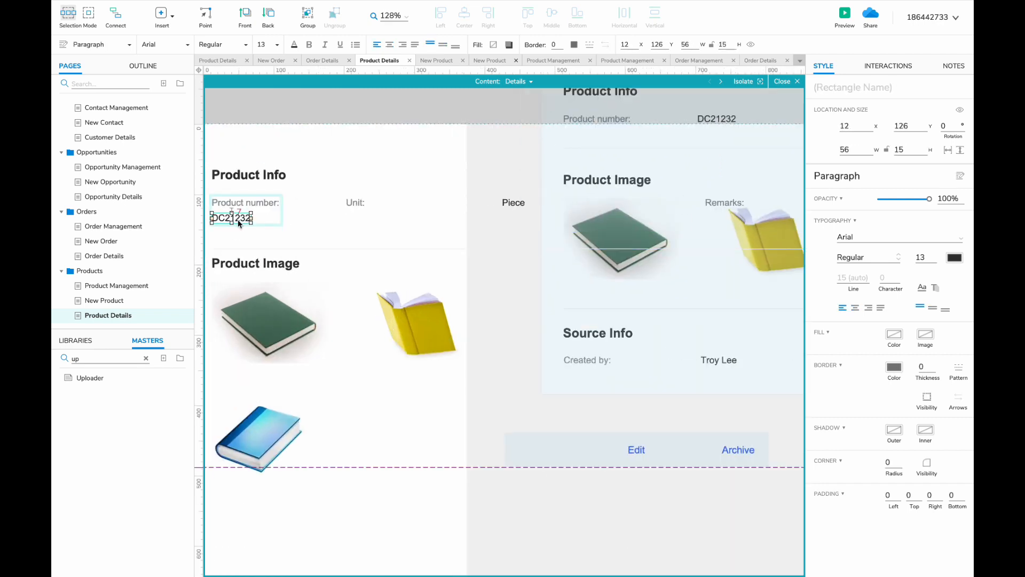
pyautogui.scroll(2, 400, 239)
pyautogui.hscroll(-2, 400, 239)
pyautogui.moveTo(426, 251); pyautogui.dragTo(412, 252)
pyautogui.scroll(-4, 463, 288)
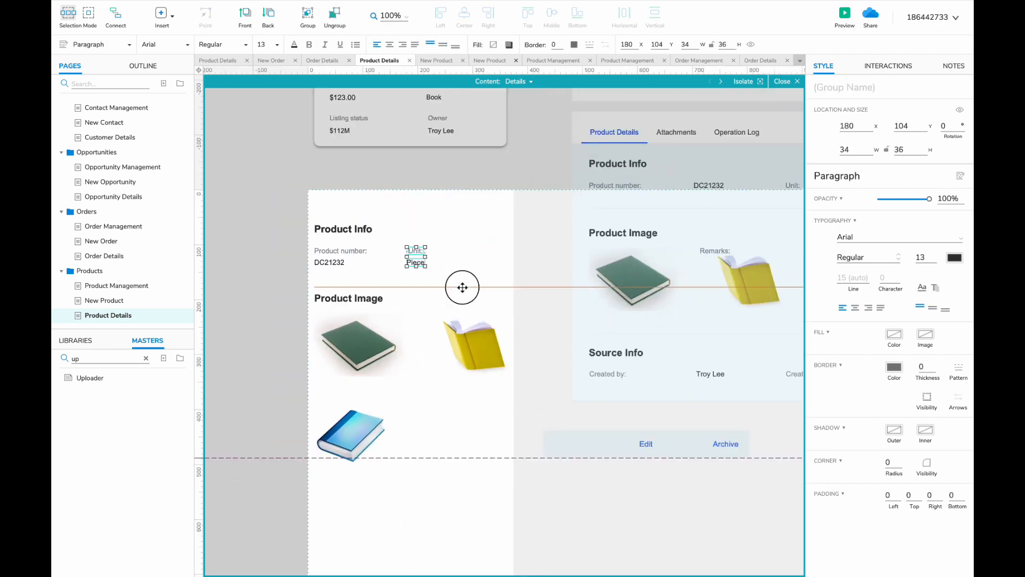
pyautogui.moveTo(710, 287); pyautogui.dragTo(491, 287)
pyautogui.click(602, 267)
pyautogui.click(390, 294)
pyautogui.moveTo(602, 267); pyautogui.dragTo(437, 452)
# - Shorten the separator line to mobile width and move the Product Image section up below it
pyautogui.scroll(4, 401, 315)
pyautogui.moveTo(534, 250); pyautogui.dragTo(420, 283)
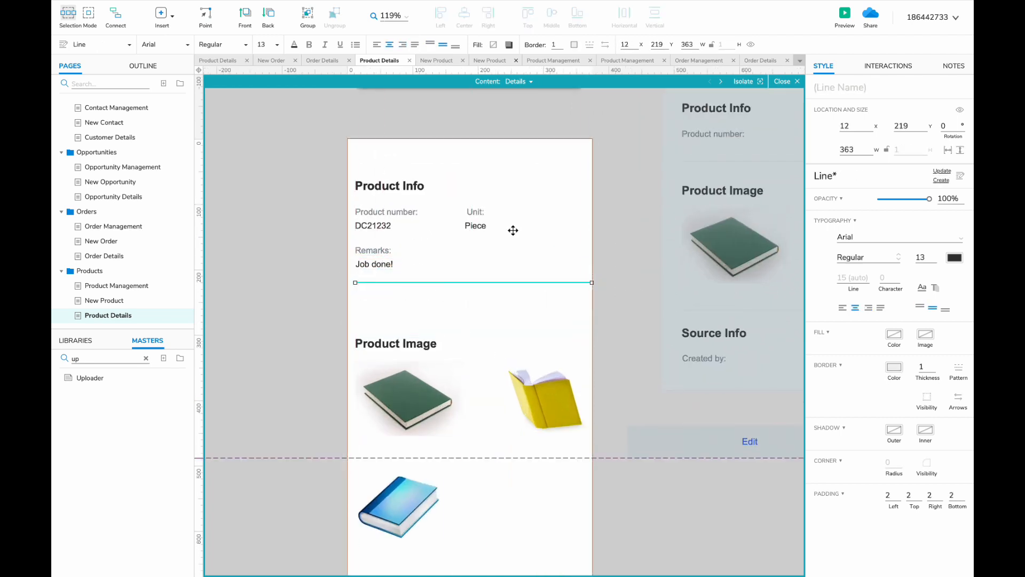
pyautogui.scroll(-3, 579, 282)
pyautogui.moveTo(582, 280); pyautogui.dragTo(334, 449)
pyautogui.moveTo(452, 362); pyautogui.dragTo(452, 336)
# - Delete the Channel group from Source Info and move Created by into its place
pyautogui.hscroll(6, 452, 336)
pyautogui.doubleClick(591, 302)
pyautogui.scroll(-2, 591, 303)
pyautogui.hscroll(-3, 505, 305)
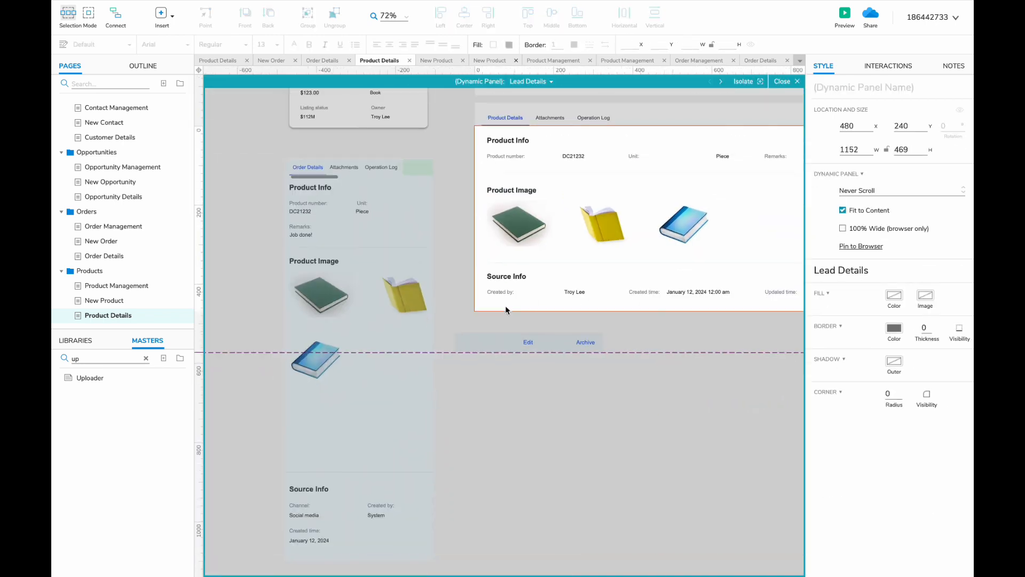
pyautogui.doubleClick(369, 368)
pyautogui.scroll(-2, 356, 407)
pyautogui.hscroll(2, 299, 438)
pyautogui.click(245, 471)
pyautogui.press('Delete')
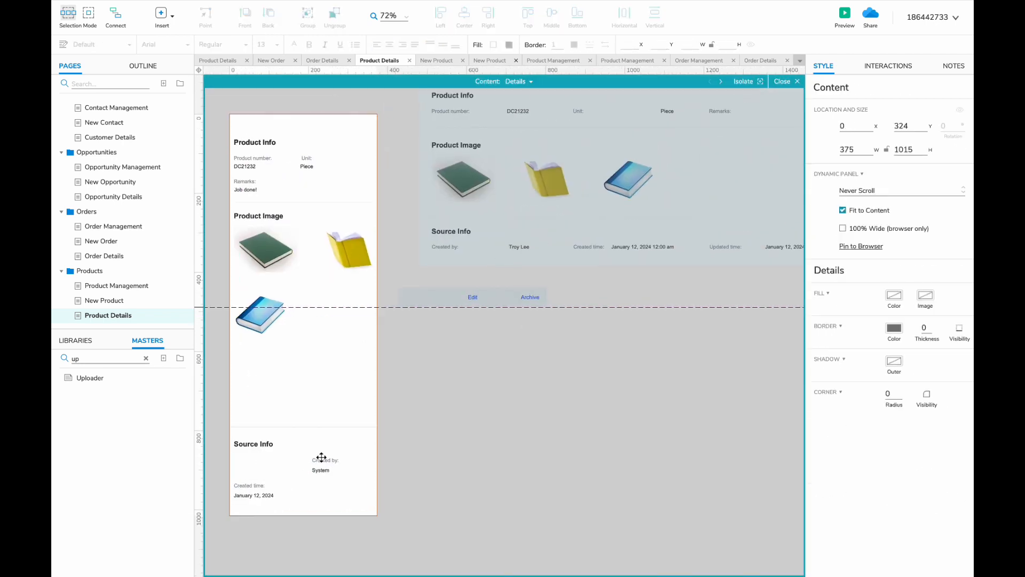
pyautogui.moveTo(322, 458); pyautogui.dragTo(356, 450)
pyautogui.scroll(2, 226, 486)
pyautogui.click(234, 475)
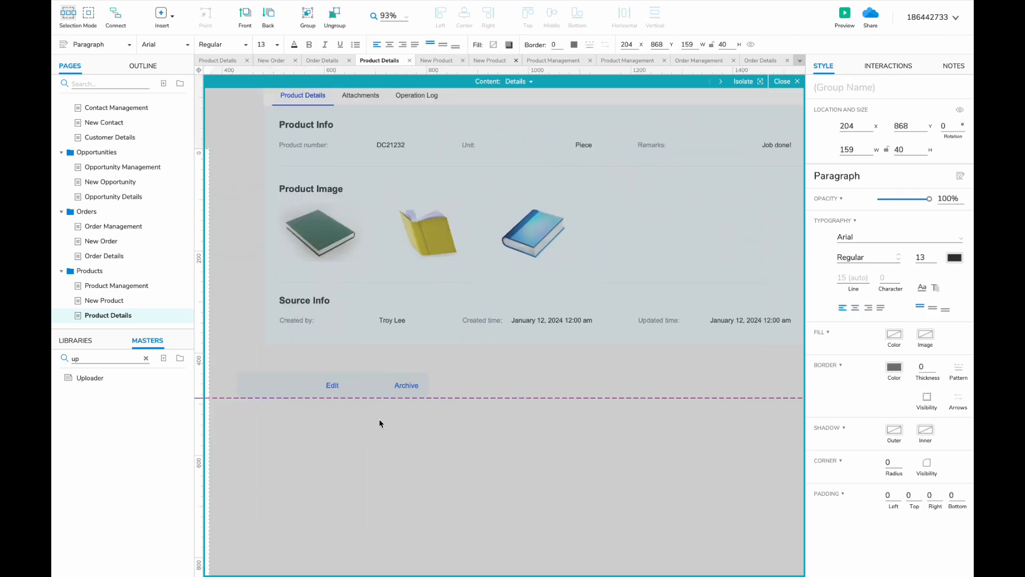
# - Paste the Update time group below the Source Info rows and move the section up
pyautogui.doubleClick(667, 320)
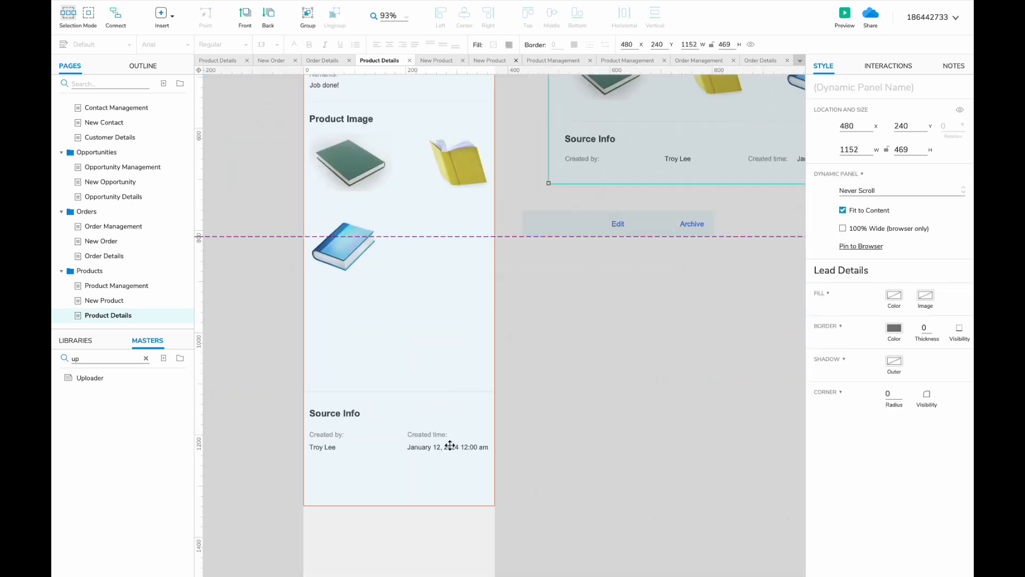
pyautogui.doubleClick(449, 445)
pyautogui.hotkey('ctrl', 'v')
pyautogui.moveTo(453, 325); pyautogui.dragTo(334, 472)
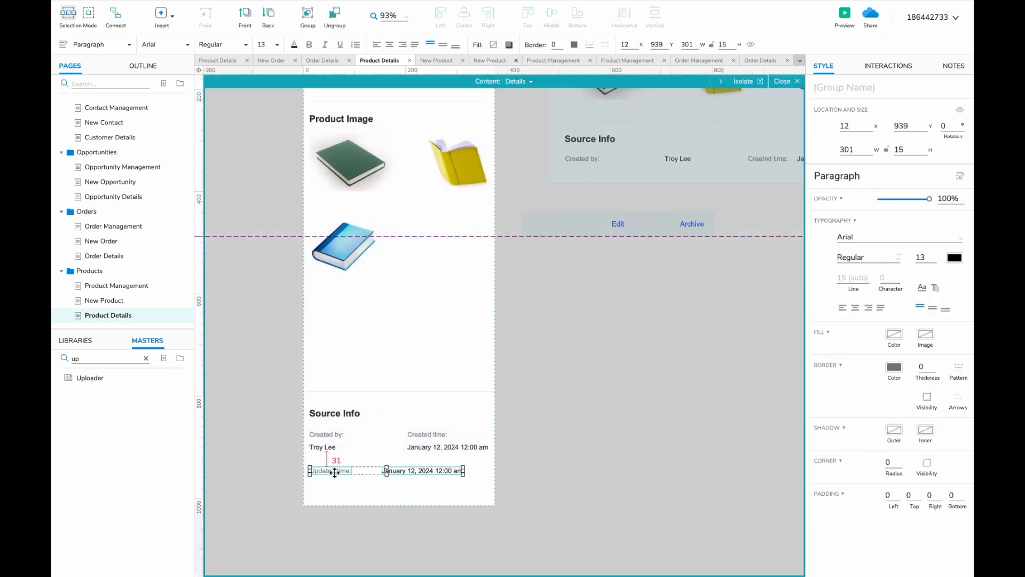
pyautogui.moveTo(267, 504); pyautogui.dragTo(540, 374)
pyautogui.keyDown('shift'); pyautogui.click(325, 408); pyautogui.keyUp('shift')
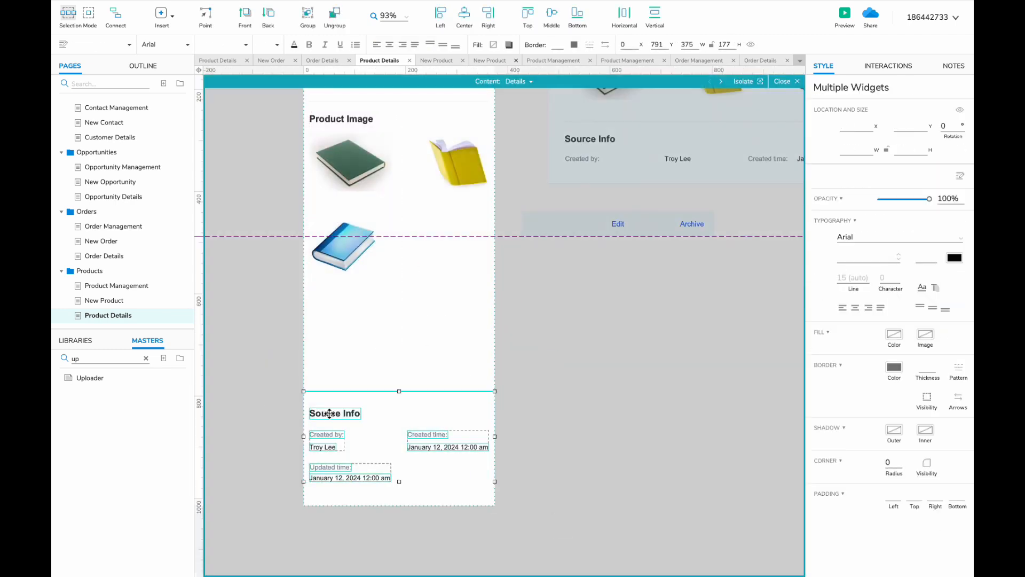
pyautogui.moveTo(329, 414); pyautogui.dragTo(326, 317)
# - Shorten the background box to fit the content and return to the Order Management page
pyautogui.click(398, 454)
pyautogui.moveTo(397, 505); pyautogui.dragTo(397, 416)
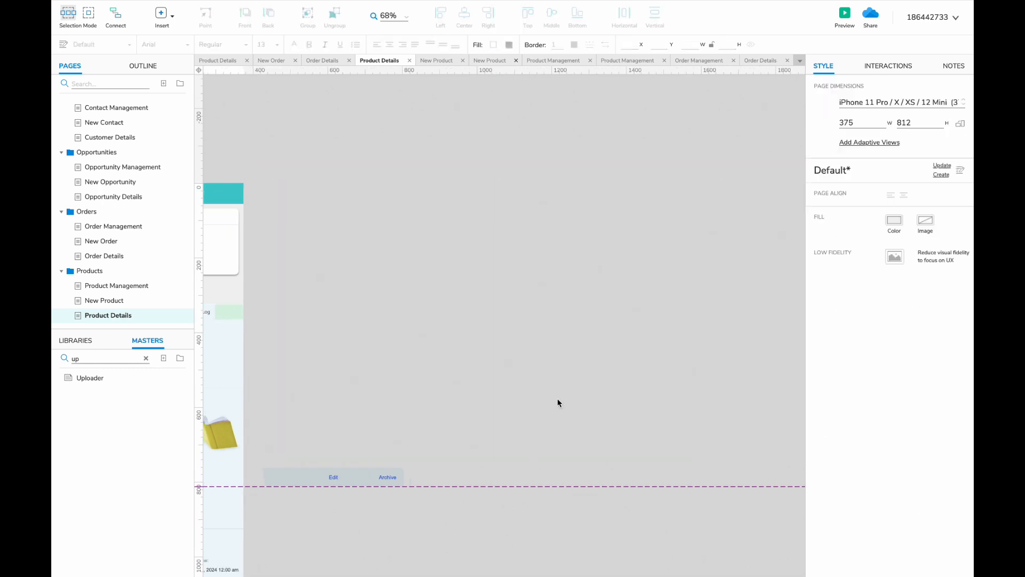
pyautogui.scroll(-3, 319, 331)
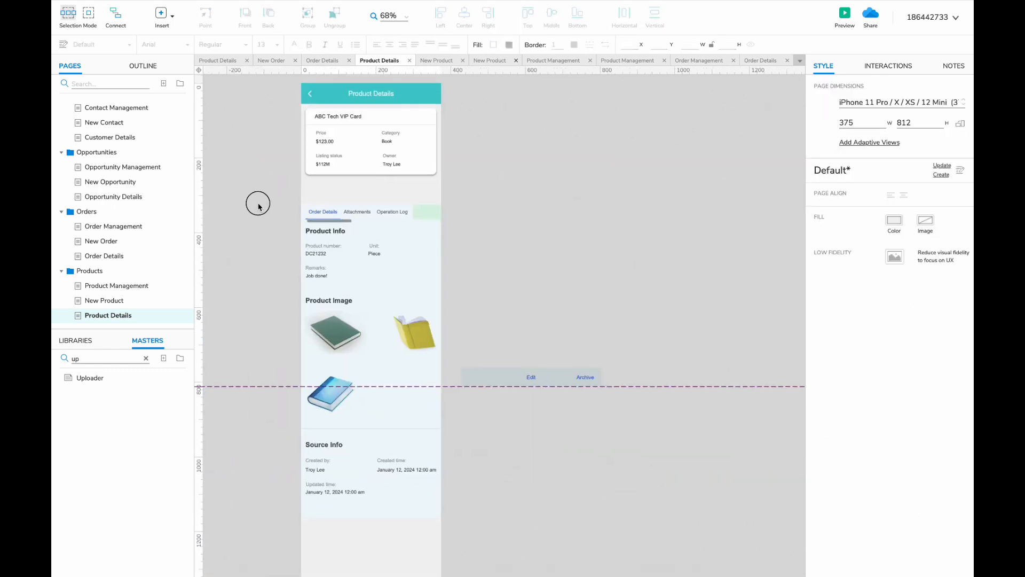
pyautogui.moveTo(259, 206); pyautogui.dragTo(481, 384)
pyautogui.moveTo(345, 240); pyautogui.dragTo(345, 216)
pyautogui.moveTo(478, 353); pyautogui.dragTo(479, 375)
pyautogui.click(362, 506)
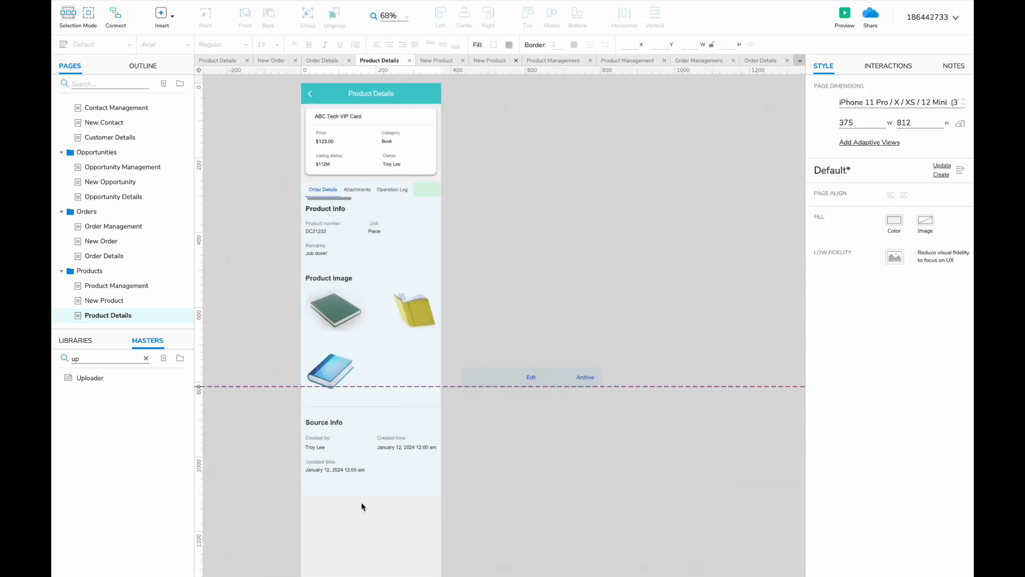
pyautogui.click(113, 226)
# - Pick a contract card from the Contract state of the Opportunity Management panel
pyautogui.scroll(2, 112, 170)
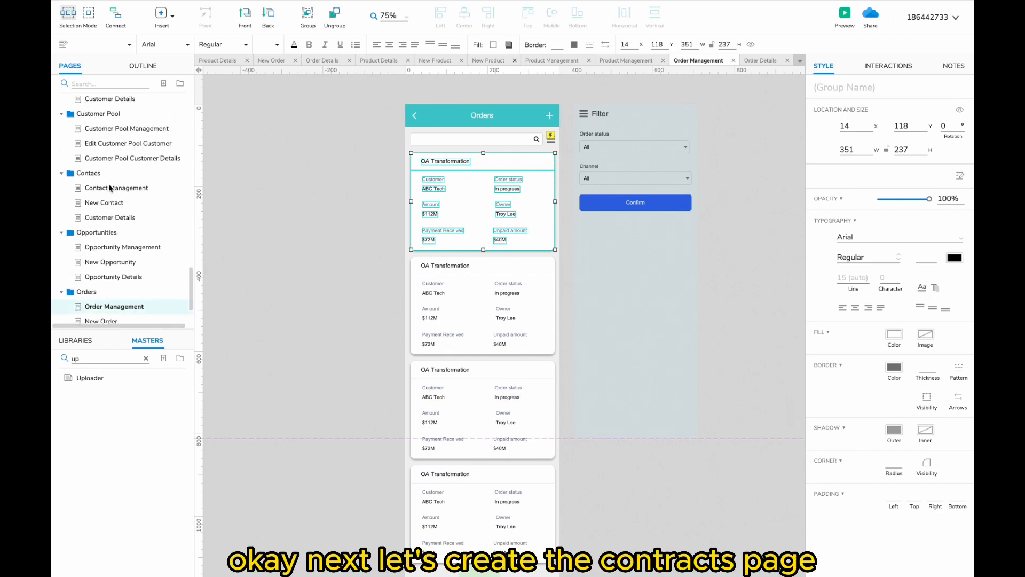
pyautogui.click(110, 247)
pyautogui.rightClick(93, 233)
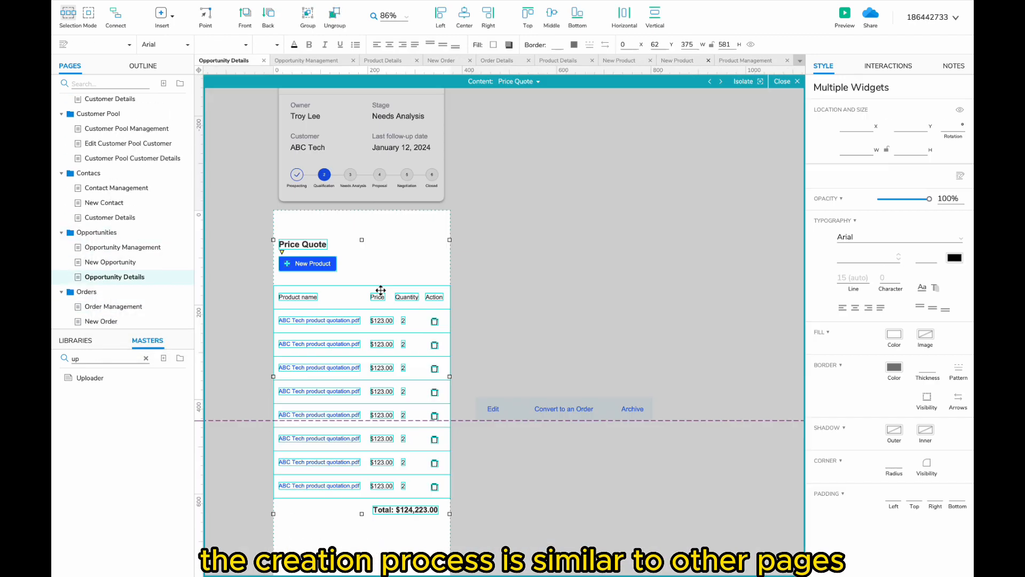
pyautogui.click(545, 81)
pyautogui.click(531, 181)
pyautogui.click(394, 288)
pyautogui.scroll(-3, 112, 240)
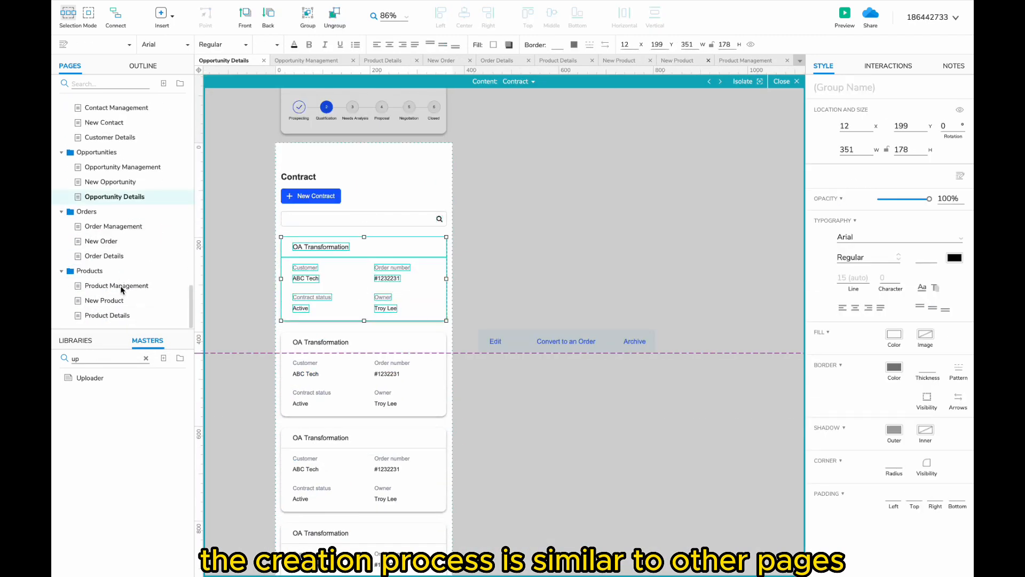
# - Duplicate the Orders folder as Contracts and open its Contract Management page
pyautogui.rightClick(88, 212)
pyautogui.click(133, 297)
pyautogui.write('Contracts')
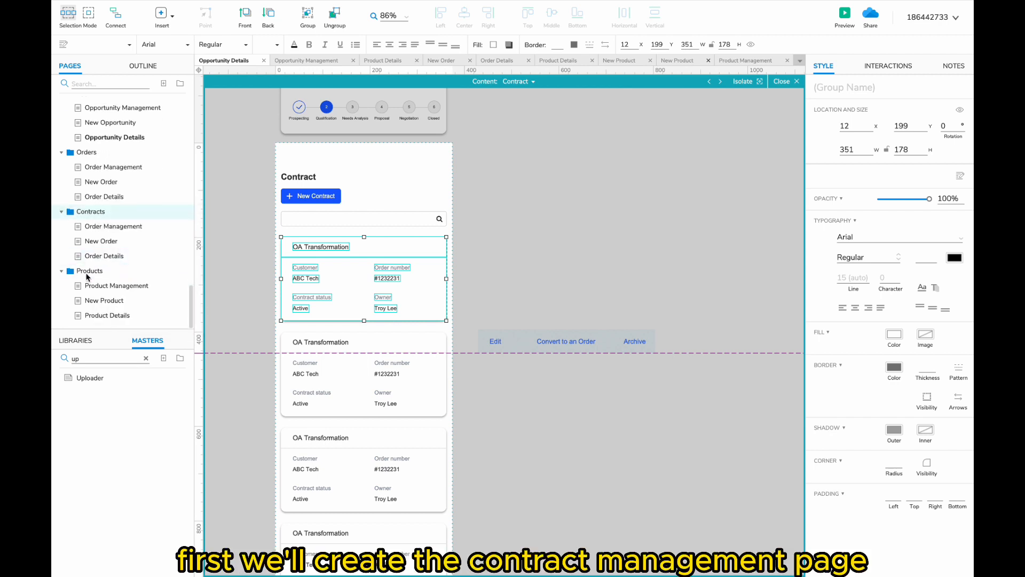
pyautogui.click(94, 285)
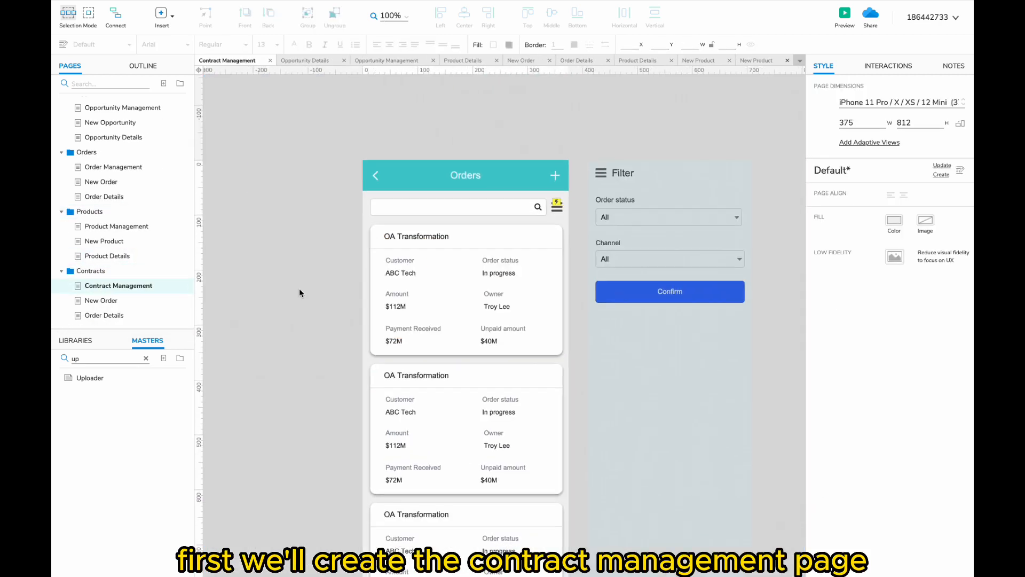
# - Paste the contract card into Contract Management in place of the old order cards
pyautogui.press('super+v')
pyautogui.moveTo(613, 271); pyautogui.dragTo(358, 234)
pyautogui.scroll(-3, 524, 373)
pyautogui.keyDown('shift'); pyautogui.click(524, 401); pyautogui.keyUp('shift')
pyautogui.press('Delete')
pyautogui.click(256, 224)
pyautogui.moveTo(256, 224); pyautogui.dragTo(531, 310)
# - Add copies of the contract card down the list and move the green widget up under them
pyautogui.scroll(-3, 531, 310)
pyautogui.keyDown('shift'); pyautogui.click(537, 97); pyautogui.keyUp('shift')
pyautogui.moveTo(537, 97); pyautogui.dragTo(538, 308)
pyautogui.scroll(-2, 567, 504)
pyautogui.moveTo(562, 558); pyautogui.dragTo(560, 433)
pyautogui.scroll(1, 158, 260)
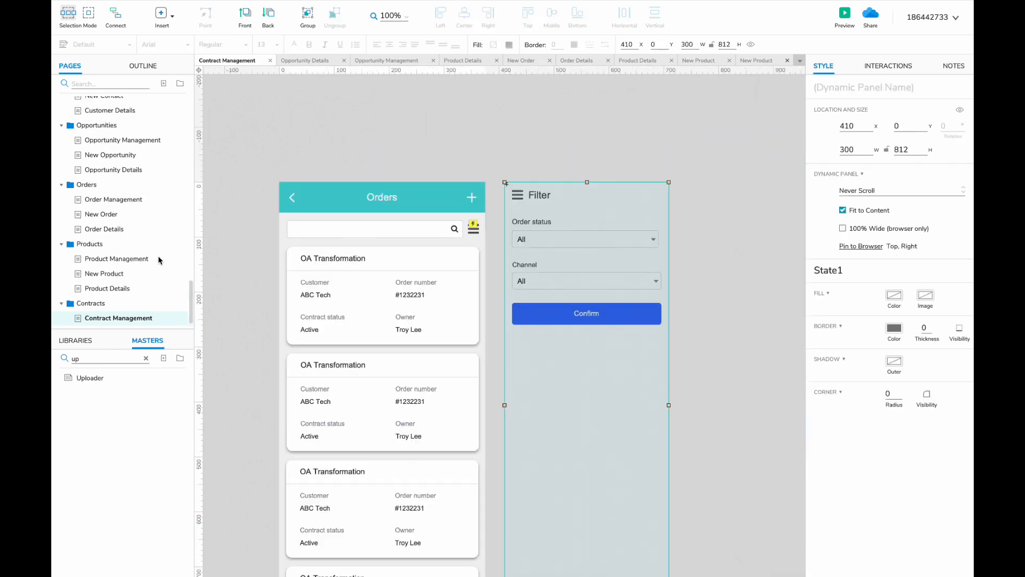
# - Copy the desktop Contract Management widgets onto the mobile page as a reference
pyautogui.click(109, 84)
pyautogui.write('contr')
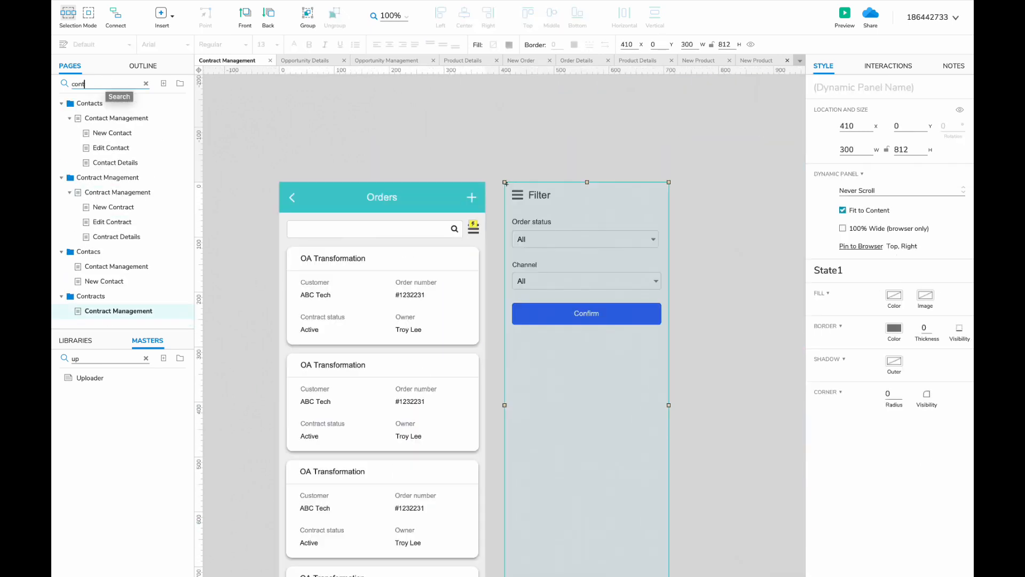
pyautogui.click(119, 118)
pyautogui.scroll(-3, 359, 187)
pyautogui.click(256, 114)
pyautogui.press('super+a')
pyautogui.click(150, 192)
pyautogui.click(146, 83)
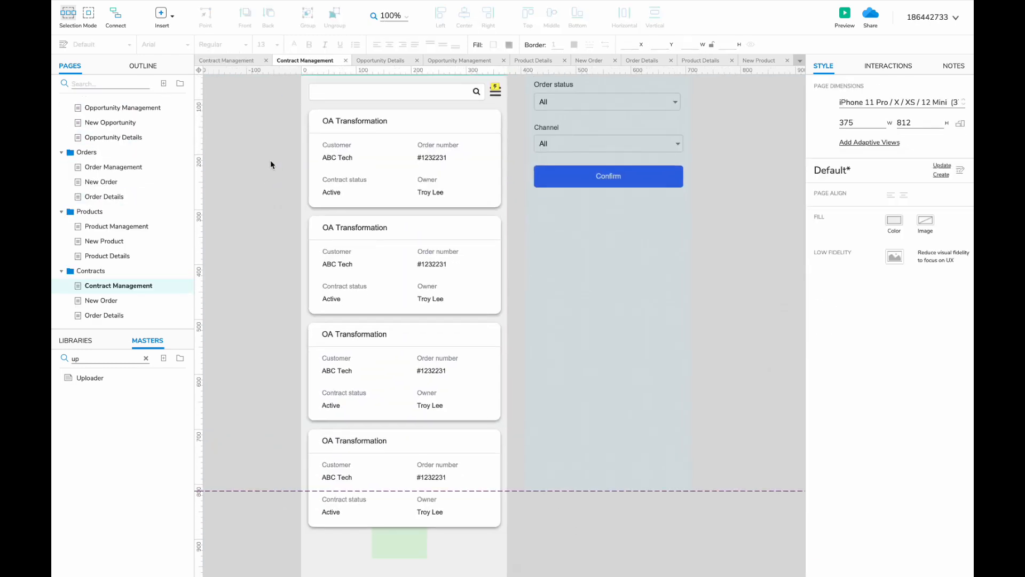
pyautogui.press('super+v')
pyautogui.scroll(-3, 270, 159)
pyautogui.moveTo(267, 103); pyautogui.dragTo(535, 102)
pyautogui.scroll(3, 536, 102)
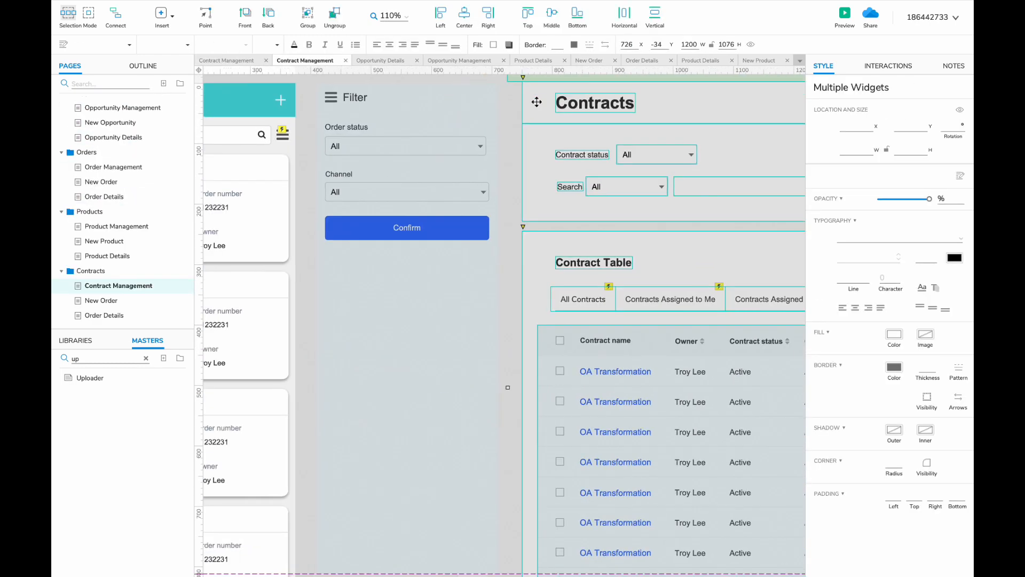
# - Reduce the Filter panel to a Contract status droplist with the Confirm button beneath it
pyautogui.doubleClick(310, 170)
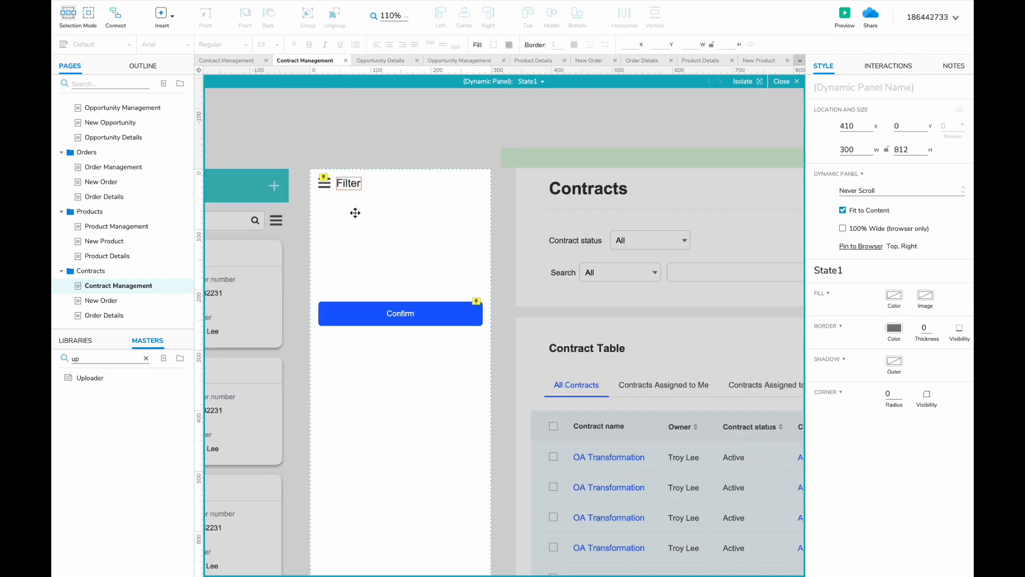
pyautogui.press('super+v')
pyautogui.moveTo(387, 229); pyautogui.dragTo(372, 230)
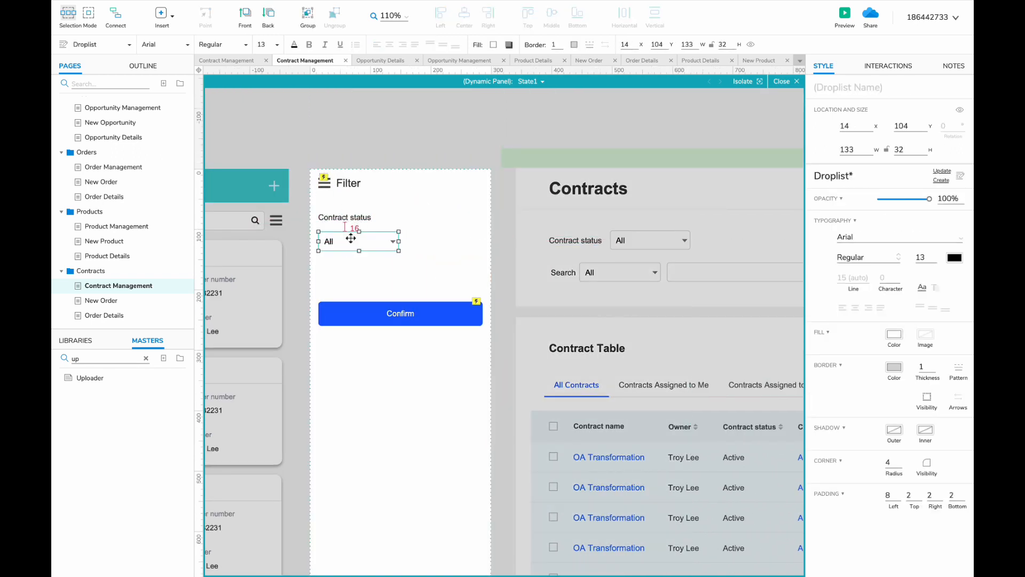
pyautogui.doubleClick(659, 120)
pyautogui.scroll(-2, 659, 120)
pyautogui.doubleClick(427, 290)
pyautogui.moveTo(428, 291); pyautogui.dragTo(423, 247)
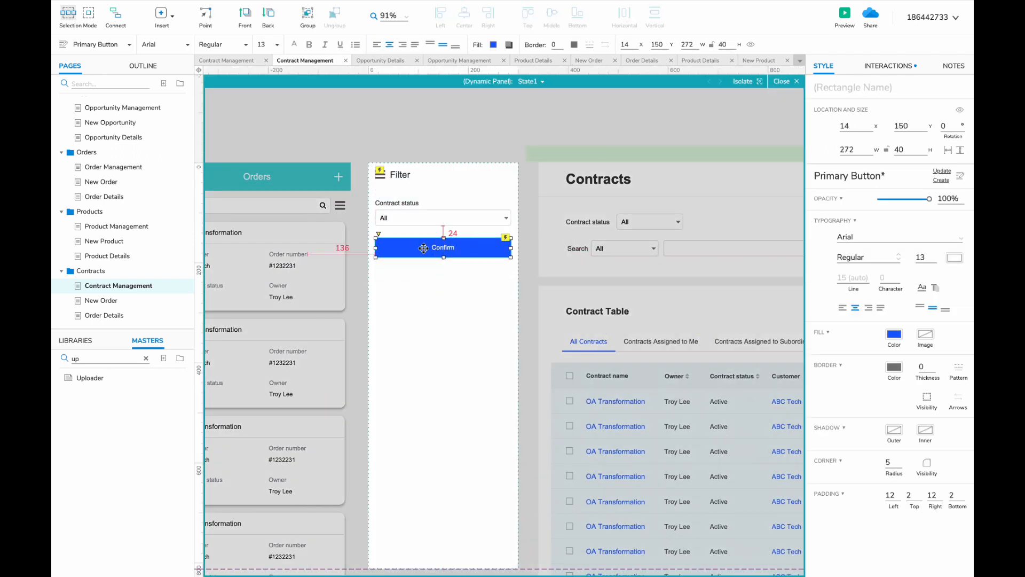
pyautogui.scroll(-5, 423, 247)
pyautogui.doubleClick(562, 171)
pyautogui.click(563, 171)
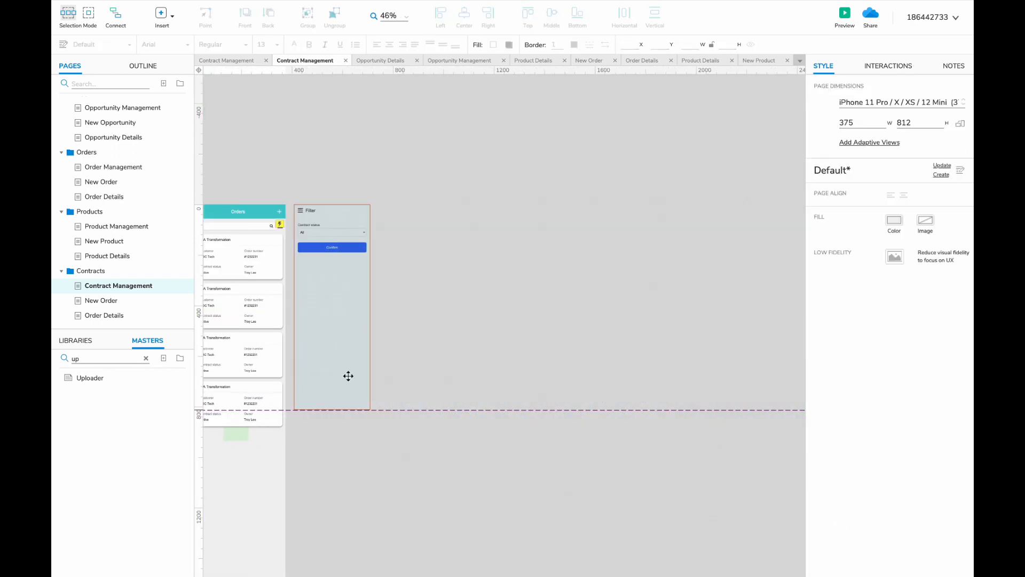
pyautogui.hscroll(-4, 348, 376)
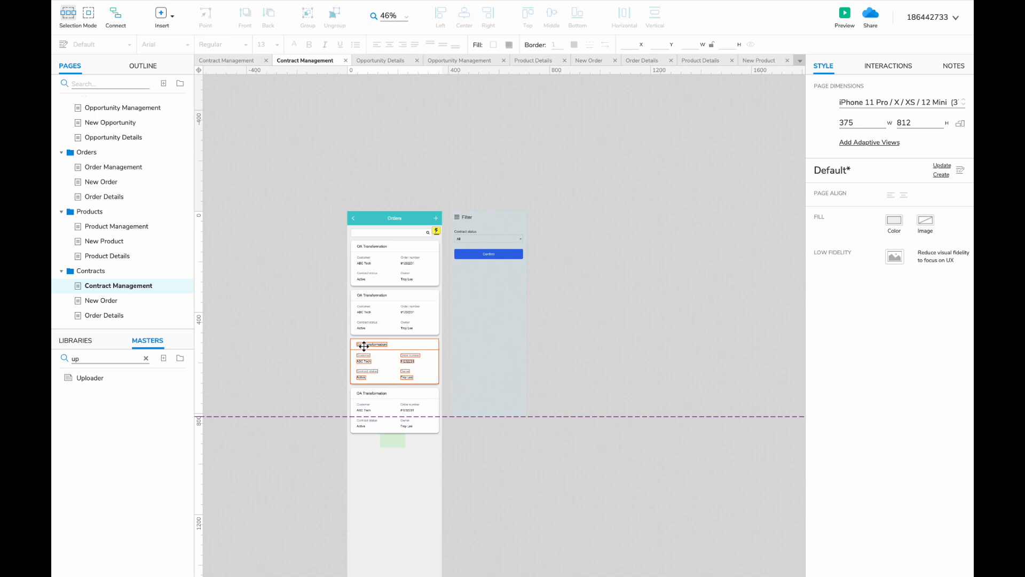
pyautogui.click(107, 84)
# - Bring up the New Contract page and copy all its widgets beside the mobile form
pyautogui.write('contr')
pyautogui.doubleClick(109, 132)
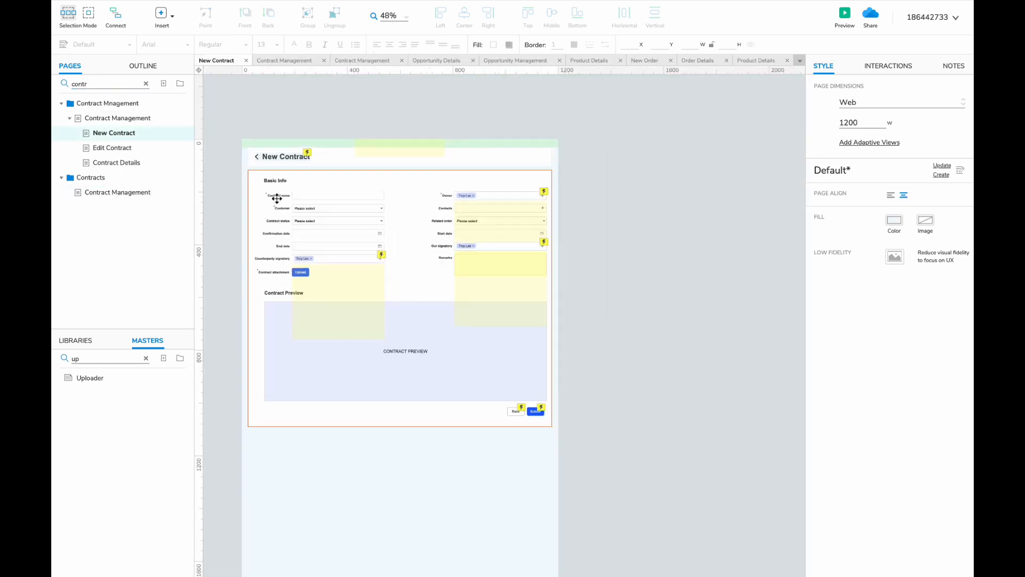
pyautogui.hotkey('ctrl', 'a')
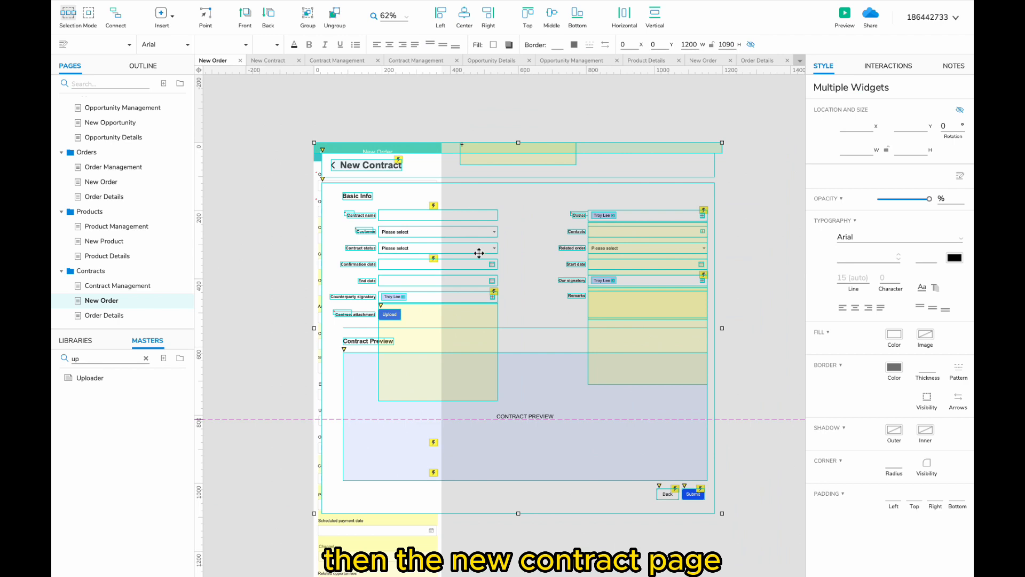
pyautogui.moveTo(479, 253); pyautogui.dragTo(340, 199)
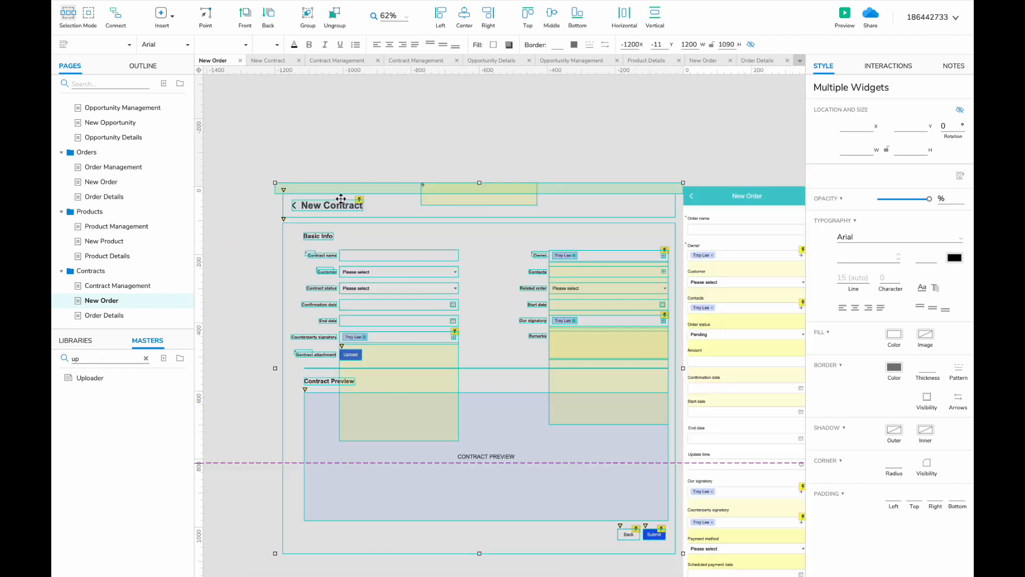
# - Change the mobile form's Order name label to Contract name
pyautogui.doubleClick(300, 273)
pyautogui.press('super+c')
pyautogui.hscroll(7, 300, 273)
pyautogui.doubleClick(460, 225)
pyautogui.rightClick(460, 224)
pyautogui.click(460, 259)
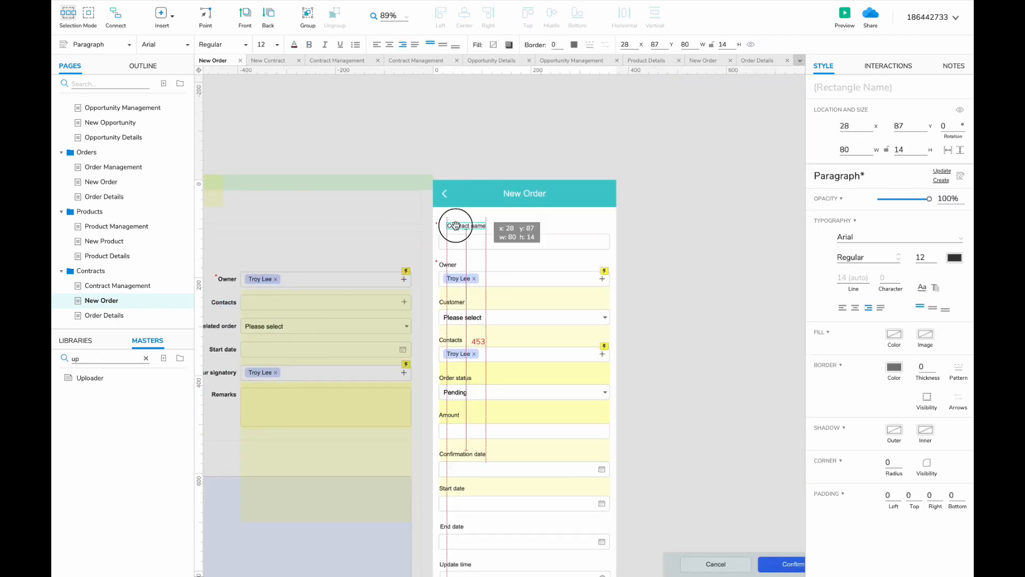
pyautogui.hscroll(-5, 527, 320)
pyautogui.scroll(-2, 528, 320)
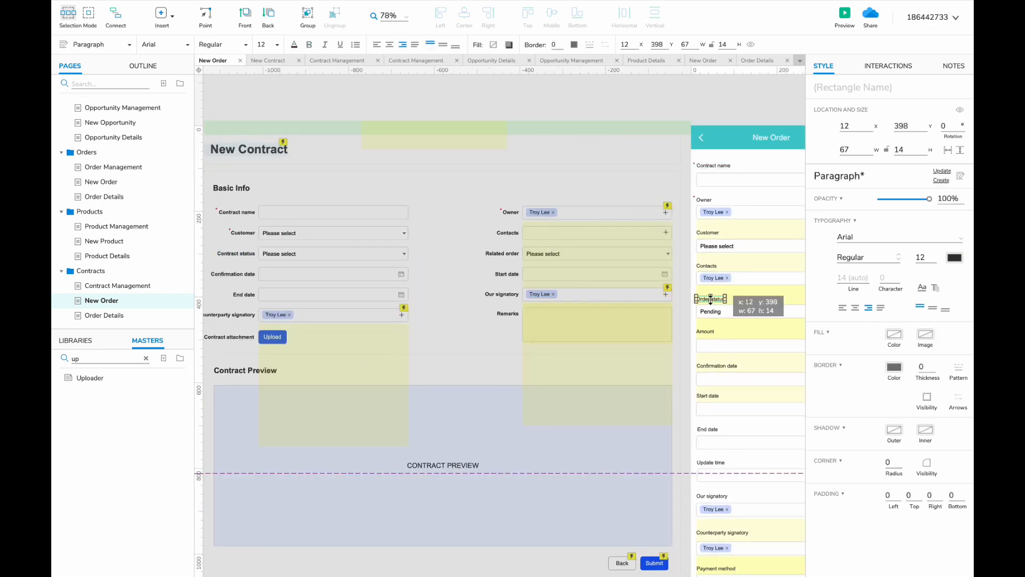
pyautogui.scroll(3, 554, 285)
pyautogui.hscroll(6, 554, 285)
# - Reset the mobile status dropdown to Please select
pyautogui.click(635, 330)
pyautogui.press('super+v')
pyautogui.scroll(-3, 543, 334)
pyautogui.hscroll(-6, 543, 334)
pyautogui.hscroll(1, 543, 335)
# - Adjust the Related order field and Confirmation date label on the mobile form
pyautogui.click(458, 268)
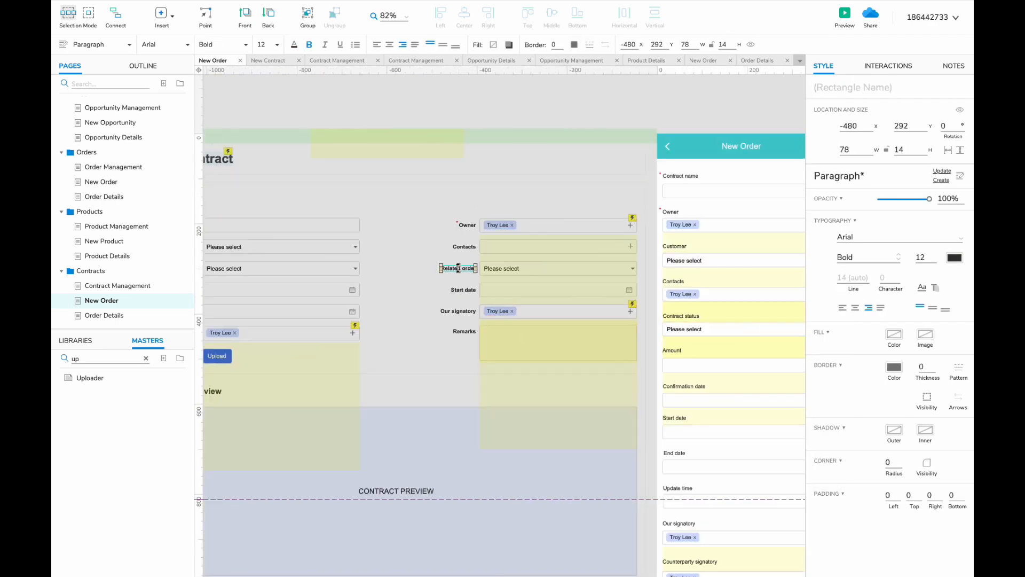
pyautogui.click(506, 269)
pyautogui.hscroll(5, 480, 331)
pyautogui.click(514, 366)
pyautogui.press('super+v')
pyautogui.hscroll(-6, 481, 332)
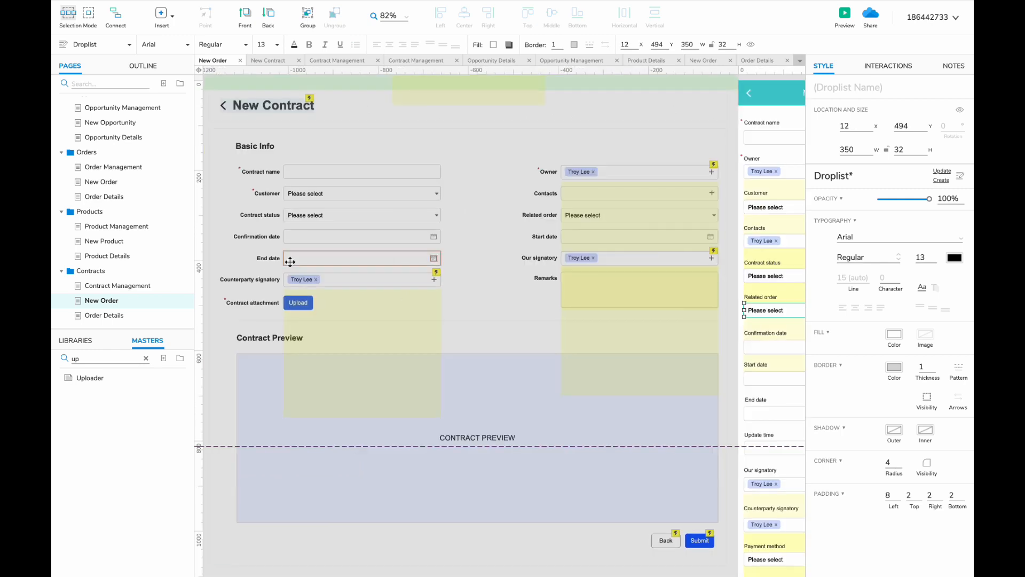
pyautogui.click(283, 236)
pyautogui.hscroll(3, 540, 361)
pyautogui.scroll(2, 145, 278)
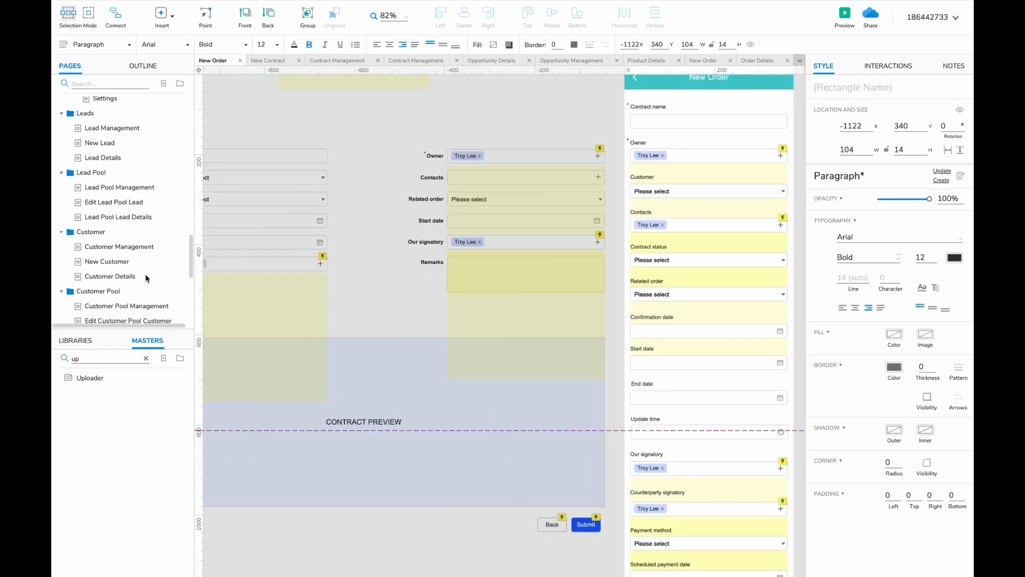
pyautogui.scroll(-5, 146, 278)
pyautogui.hscroll(-3, 421, 315)
pyautogui.scroll(-2, 421, 316)
# - Delete the Update time, Payment method, Scheduled payment date and Channel fields
pyautogui.moveTo(686, 347); pyautogui.dragTo(630, 215)
pyautogui.press('Delete')
pyautogui.scroll(-2, 706, 362)
pyautogui.scroll(-1, 706, 364)
pyautogui.click(698, 403)
pyautogui.press('Delete')
pyautogui.click(693, 433)
pyautogui.press('Delete')
pyautogui.scroll(-4, 693, 435)
pyautogui.hscroll(3, 693, 434)
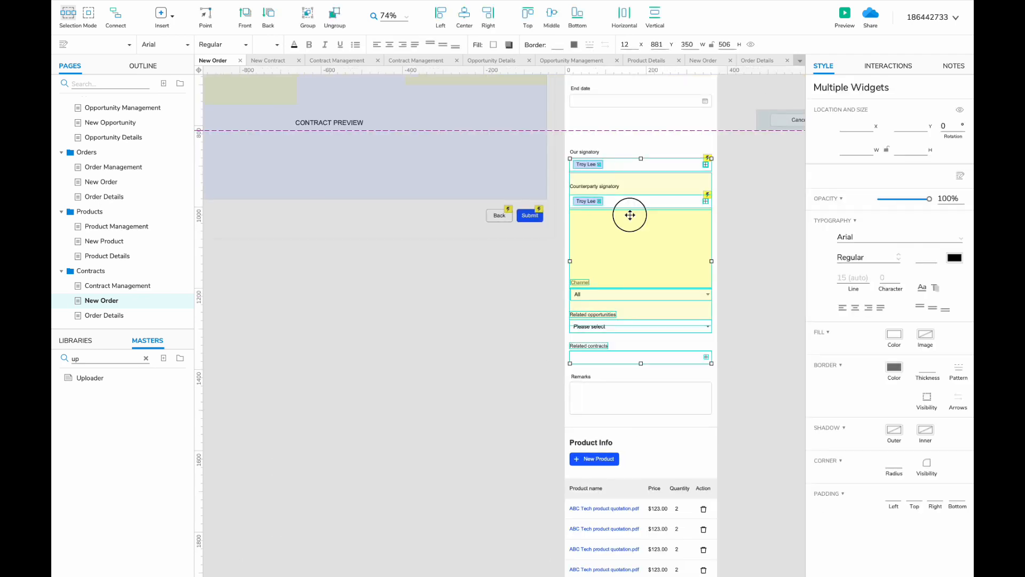
pyautogui.keyDown('shift'); pyautogui.click(630, 214); pyautogui.keyUp('shift')
pyautogui.press('Delete')
pyautogui.scroll(5, 755, 297)
# - Move the signatories and Remarks fields up to close the gaps
pyautogui.moveTo(755, 297); pyautogui.dragTo(629, 387)
pyautogui.moveTo(630, 386); pyautogui.dragTo(630, 355)
pyautogui.hscroll(-3, 635, 374)
pyautogui.scroll(1, 635, 374)
pyautogui.click(638, 421)
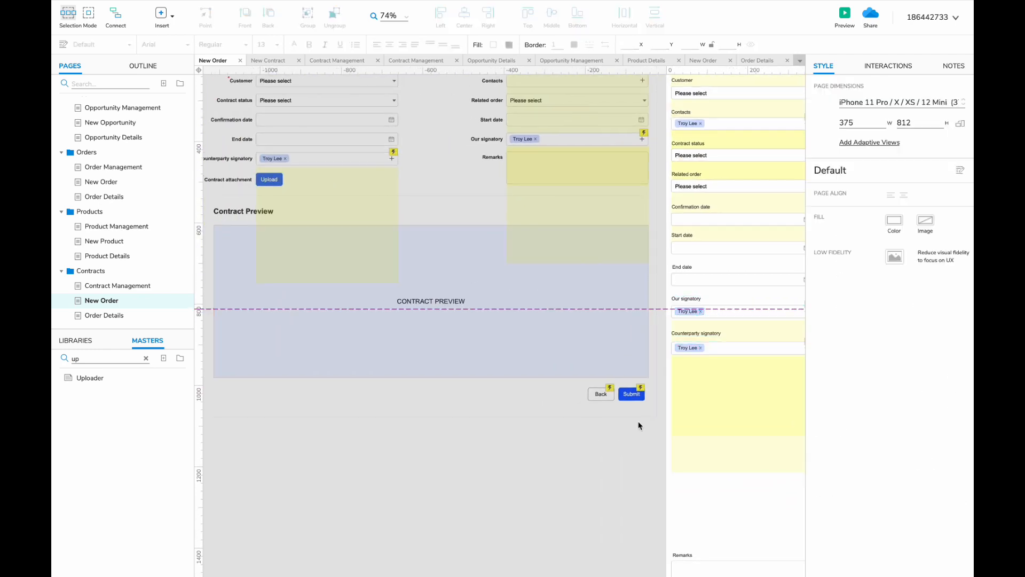
pyautogui.scroll(-3, 638, 421)
pyautogui.moveTo(764, 502); pyautogui.dragTo(641, 448)
# - Paste the Contract attachment label and Upload button below Remarks, with the divider beneath
pyautogui.moveTo(680, 468); pyautogui.dragTo(680, 281)
pyautogui.hscroll(-8, 679, 281)
pyautogui.click(482, 163)
pyautogui.keyDown('shift'); pyautogui.click(441, 162); pyautogui.keyUp('shift')
pyautogui.press('super+v')
pyautogui.moveTo(484, 323); pyautogui.dragTo(519, 420)
pyautogui.moveTo(582, 421); pyautogui.dragTo(496, 436)
pyautogui.keyDown('shift'); pyautogui.click(477, 412); pyautogui.keyUp('shift')
pyautogui.keyDown('shift'); pyautogui.click(497, 439); pyautogui.keyUp('shift')
pyautogui.scroll(-6, 496, 446)
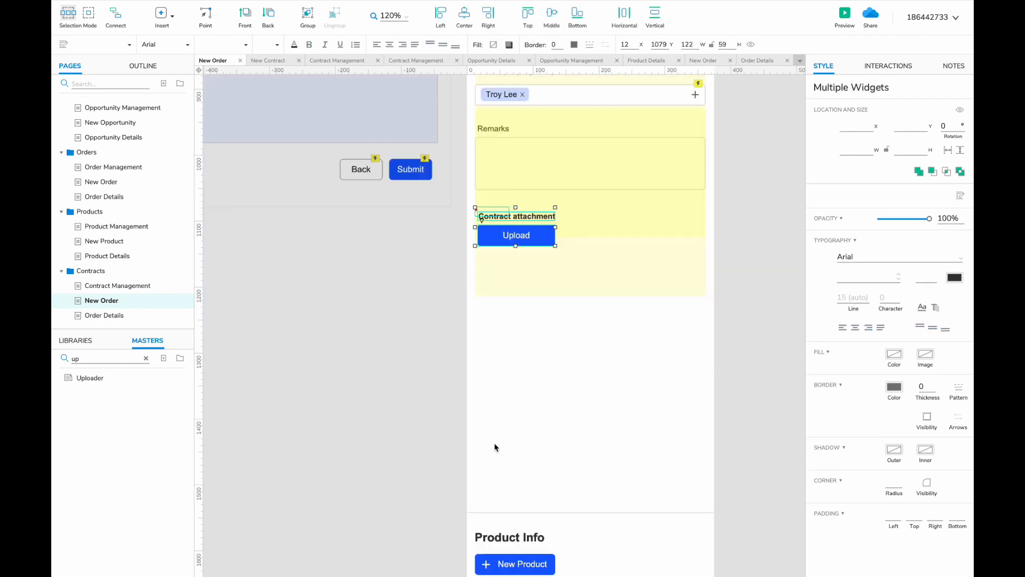
pyautogui.moveTo(526, 382); pyautogui.dragTo(526, 143)
# - Duplicate the Contract Preview section into the phone layout
pyautogui.scroll(-2, 417, 252)
pyautogui.scroll(3, 417, 252)
pyautogui.scroll(-3, 416, 252)
pyautogui.press('super+d')
pyautogui.moveTo(371, 197); pyautogui.dragTo(801, 234)
# - Delete the Product Info section and its product list
pyautogui.moveTo(426, 267); pyautogui.dragTo(644, 517)
pyautogui.press('Delete')
pyautogui.moveTo(631, 304); pyautogui.dragTo(485, 315)
pyautogui.click(391, 332)
# - Fit the contract preview box to the phone width, close the gap, and rename the page New Contract
pyautogui.scroll(-1, 587, 374)
pyautogui.click(694, 395)
pyautogui.moveTo(785, 402); pyautogui.dragTo(492, 402)
pyautogui.scroll(-4, 492, 403)
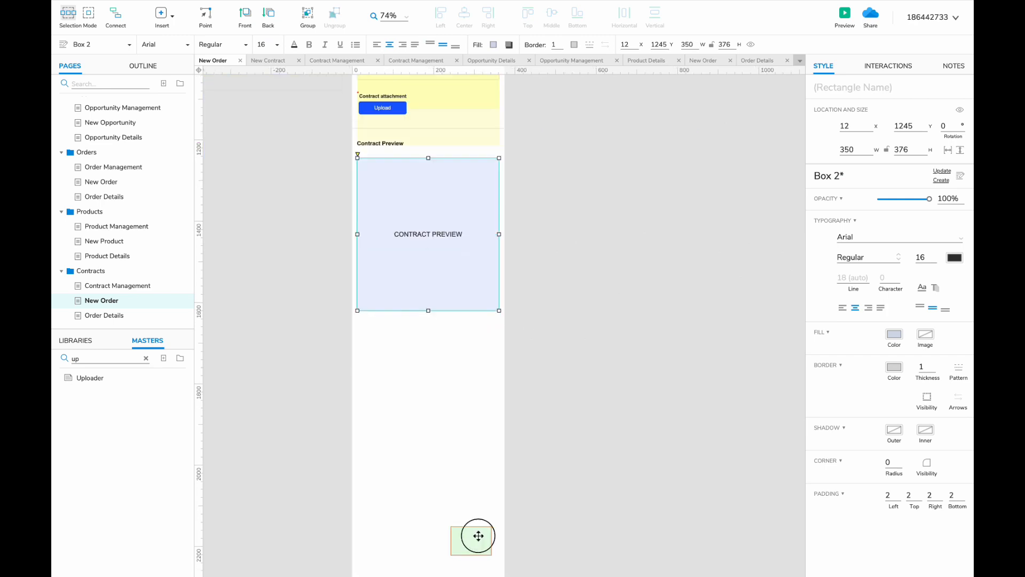
pyautogui.moveTo(478, 535); pyautogui.dragTo(426, 324)
pyautogui.scroll(10, 425, 324)
pyautogui.click(434, 245)
pyautogui.hscroll(8, 434, 245)
pyautogui.doubleClick(109, 300)
# - Rename the Order Details page and its header title to Contract Details
pyautogui.write('Contract')
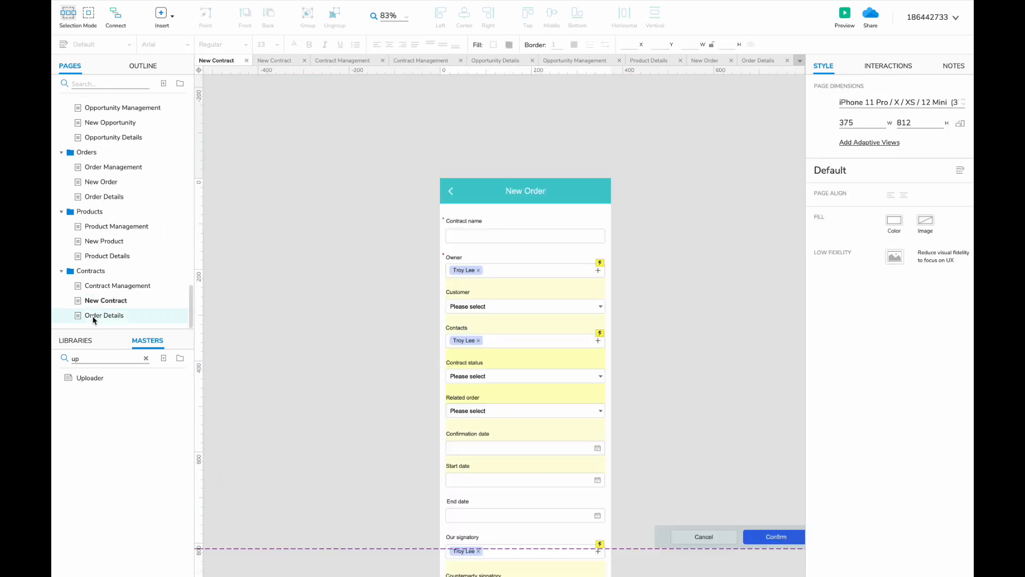
pyautogui.doubleClick(93, 319)
pyautogui.write('Contract')
pyautogui.click(321, 267)
pyautogui.scroll(3, 352, 199)
pyautogui.doubleClick(360, 187)
pyautogui.doubleClick(360, 187)
pyautogui.write('Contract')
pyautogui.doubleClick(582, 299)
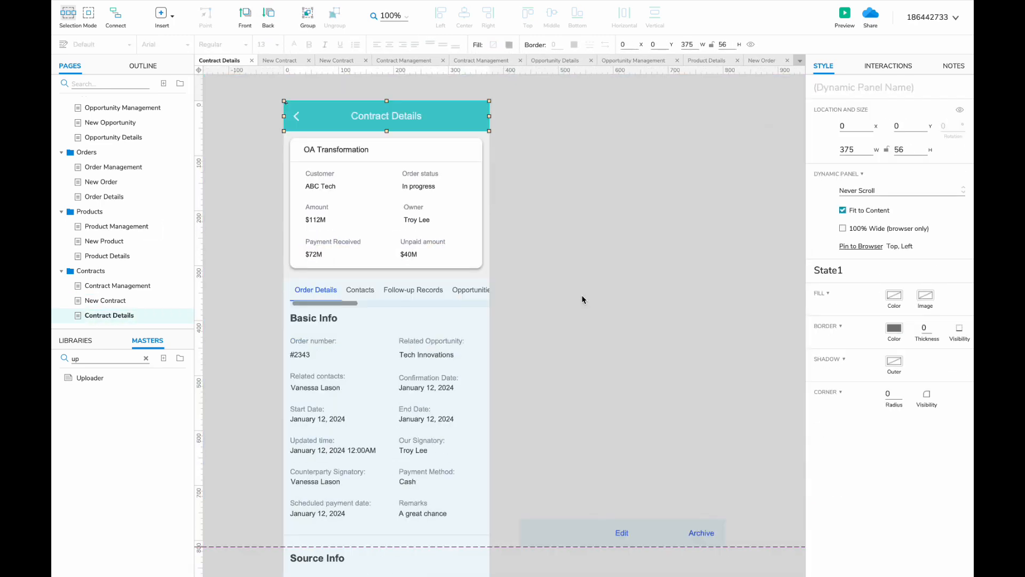
# - Replace the old order card with the contract card copied from Contract Management
pyautogui.click(128, 287)
pyautogui.hotkey('ctrl', 'c')
pyautogui.click(112, 315)
pyautogui.click(401, 193)
pyautogui.press('Delete')
pyautogui.hotkey('ctrl', 'v')
pyautogui.moveTo(402, 216); pyautogui.dragTo(403, 192)
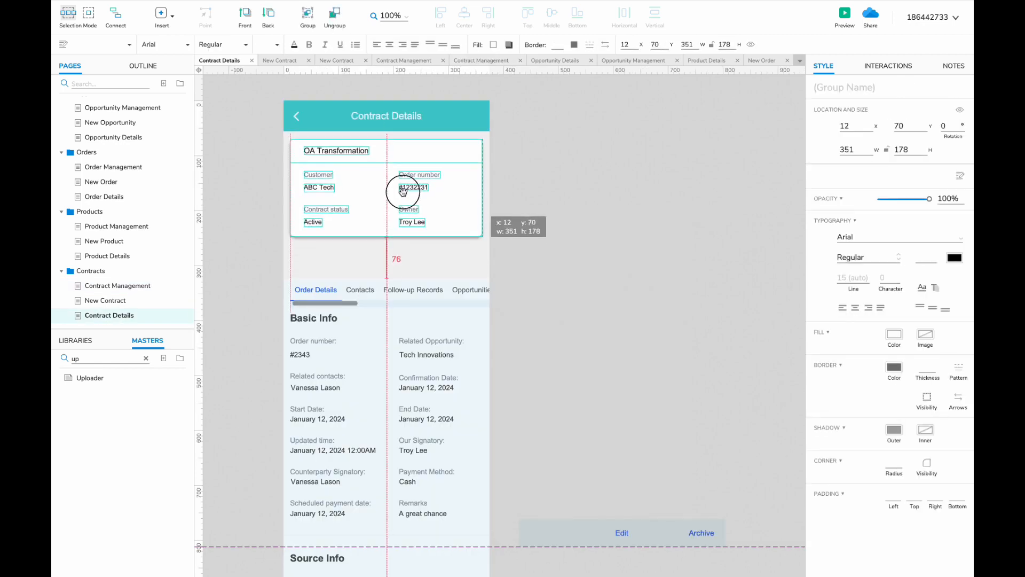
# - Select all widgets on the web Contract Details page
pyautogui.click(117, 162)
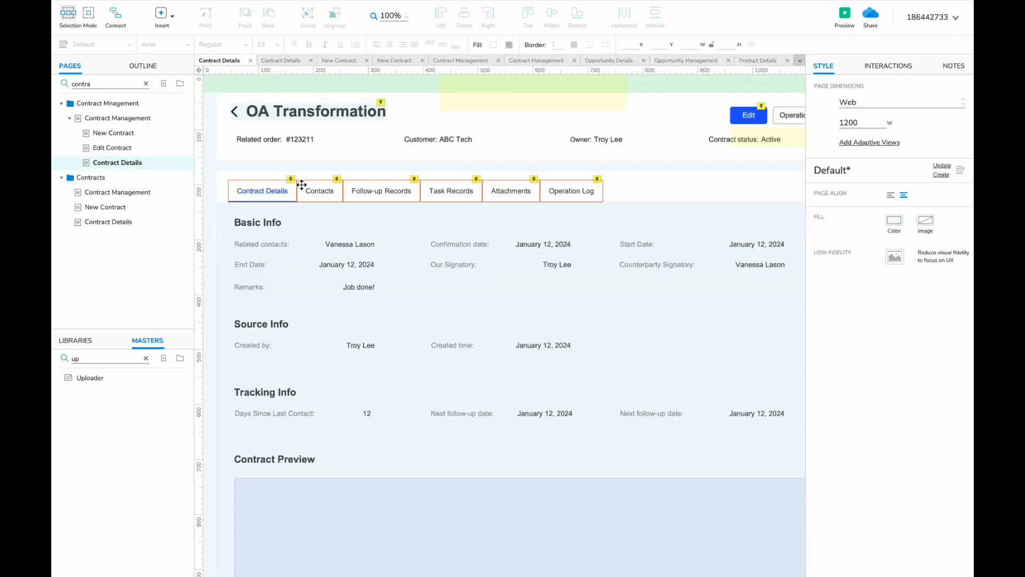
pyautogui.scroll(-4, 300, 185)
pyautogui.moveTo(226, 92); pyautogui.dragTo(628, 495)
pyautogui.click(109, 221)
# - Paste the web Contract Details layout to the left of the phone for reference
pyautogui.click(145, 84)
pyautogui.scroll(-2, 344, 268)
pyautogui.hscroll(-2, 344, 267)
pyautogui.hscroll(-2, 344, 267)
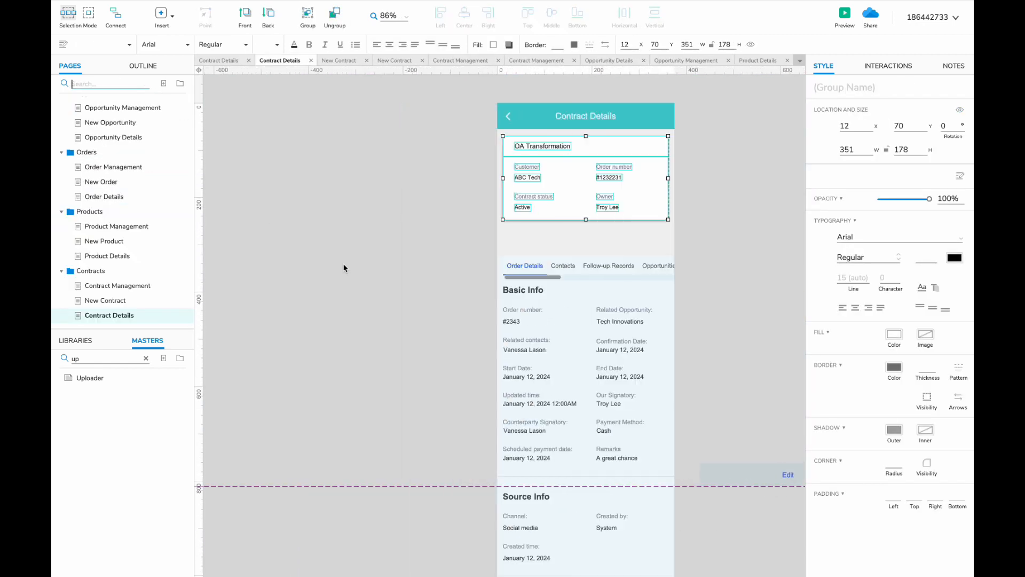
pyautogui.hscroll(2, 368, 288)
pyautogui.scroll(-3, 368, 289)
pyautogui.click(334, 275)
pyautogui.hotkey('ctrl', 'v')
pyautogui.moveTo(587, 184); pyautogui.dragTo(274, 181)
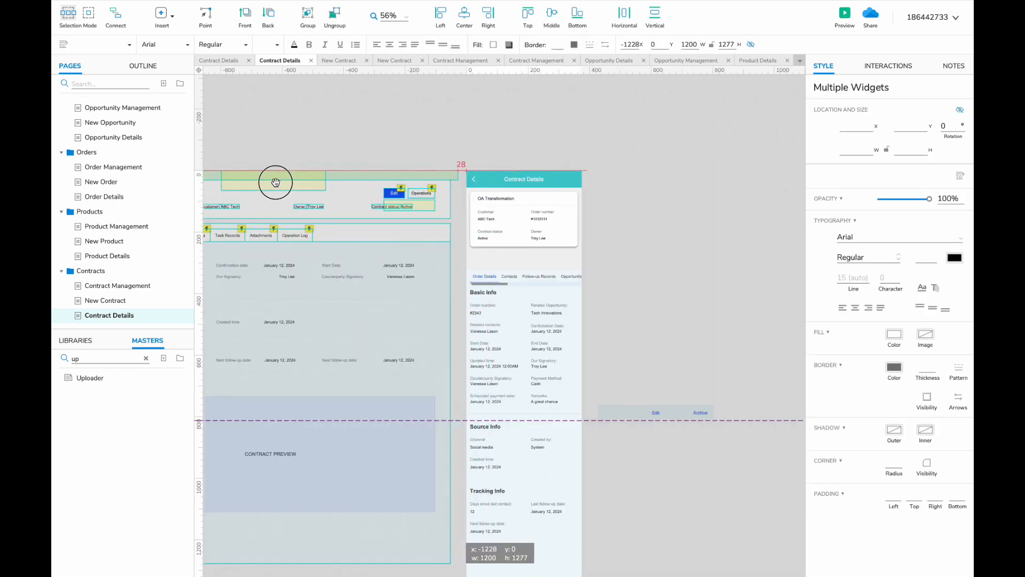
# - Move the mobile tabs and content panels up under the contract card
pyautogui.hscroll(-3, 274, 181)
pyautogui.scroll(-1, 274, 181)
pyautogui.click(641, 261)
pyautogui.moveTo(641, 261); pyautogui.dragTo(641, 242)
pyautogui.hotkey('ctrl', 'z')
pyautogui.moveTo(785, 226); pyautogui.dragTo(592, 270)
pyautogui.moveTo(619, 236); pyautogui.dragTo(621, 217)
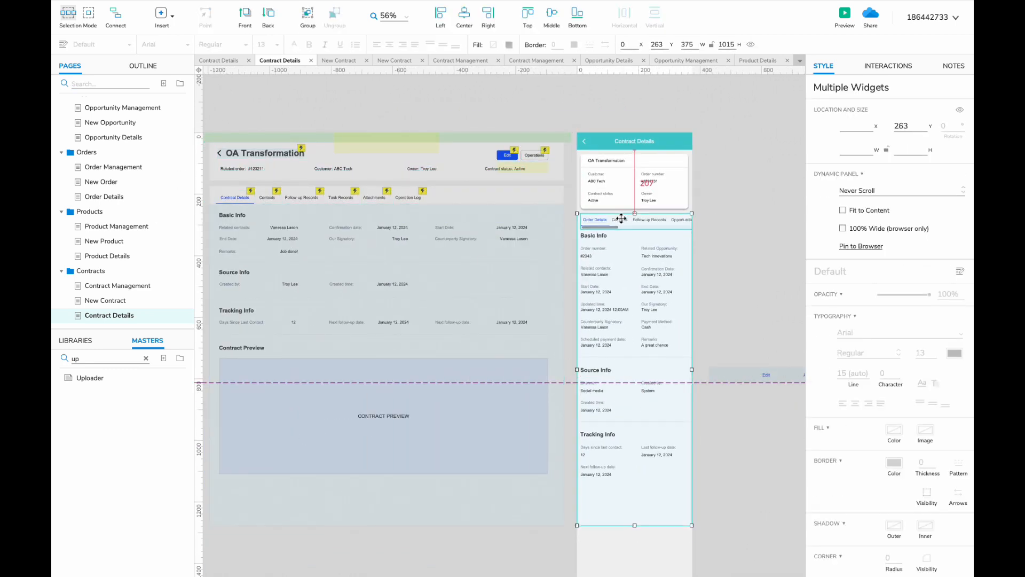
# - Edit the tab bar panel, entering 'Contract' and selecting its tabs
pyautogui.doubleClick(609, 226)
pyautogui.write('Contract')
pyautogui.click(712, 216)
pyautogui.hscroll(3, 748, 219)
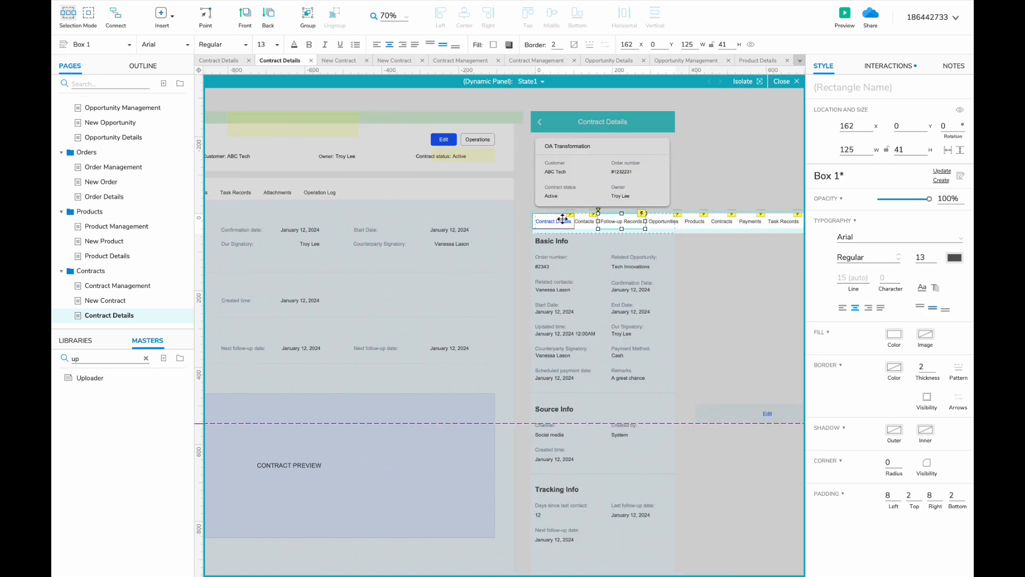
pyautogui.hotkey('ctrl', 'a')
pyautogui.hscroll(-3, 549, 221)
# - In the Details panel, delete Order number and related opportunity, and relabel Related Contacts
pyautogui.doubleClick(705, 247)
pyautogui.hscroll(-1, 705, 247)
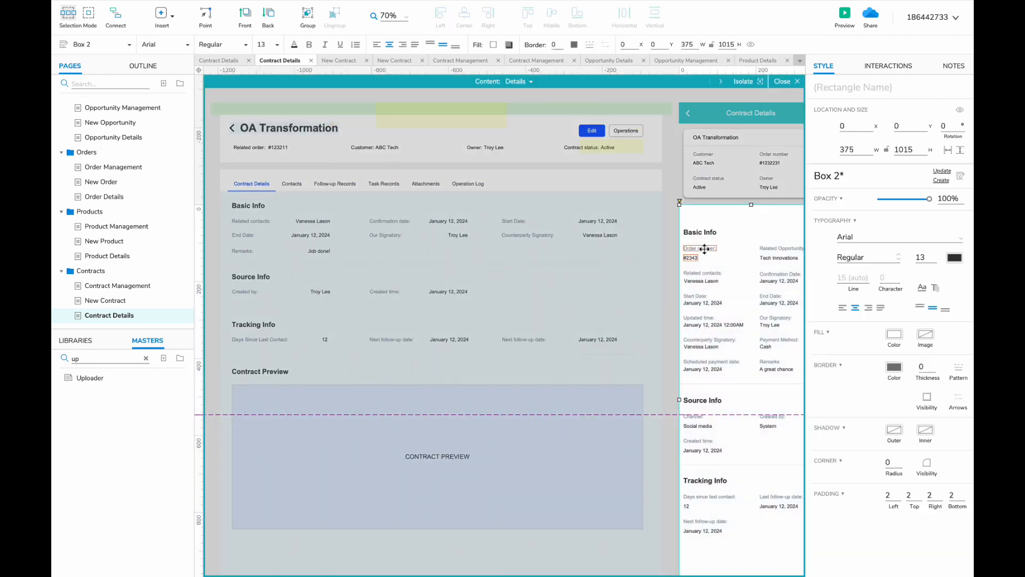
pyautogui.click(696, 248)
pyautogui.press('Delete')
pyautogui.moveTo(758, 250); pyautogui.dragTo(682, 249)
pyautogui.click(297, 226)
pyautogui.doubleClick(297, 226)
pyautogui.doubleClick(702, 248)
pyautogui.doubleClick(702, 248)
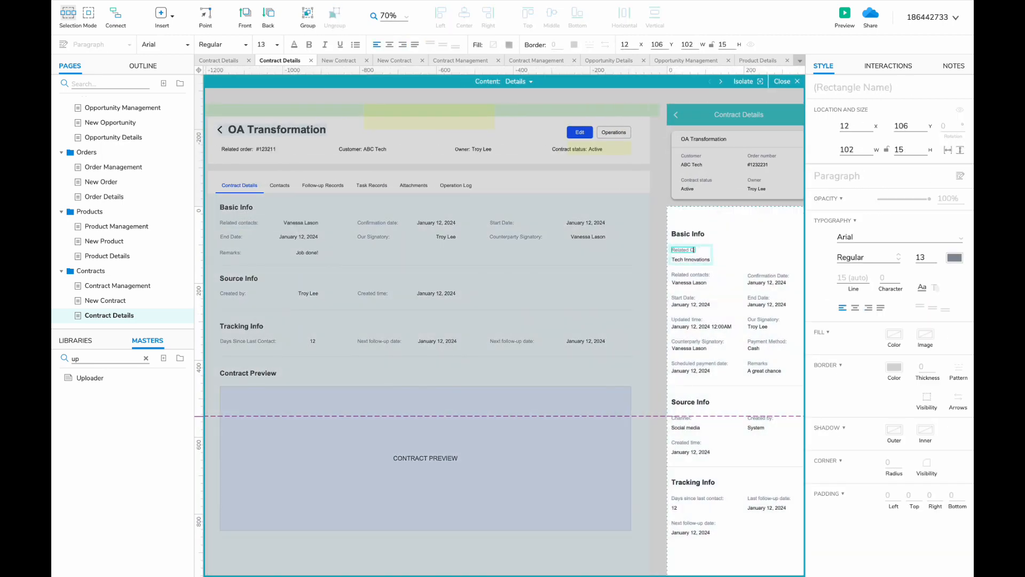
pyautogui.click(692, 255)
pyautogui.press('Delete')
# - Delete Updated time and payment rows, moving Remarks left and Created time right
pyautogui.scroll(-2, 691, 253)
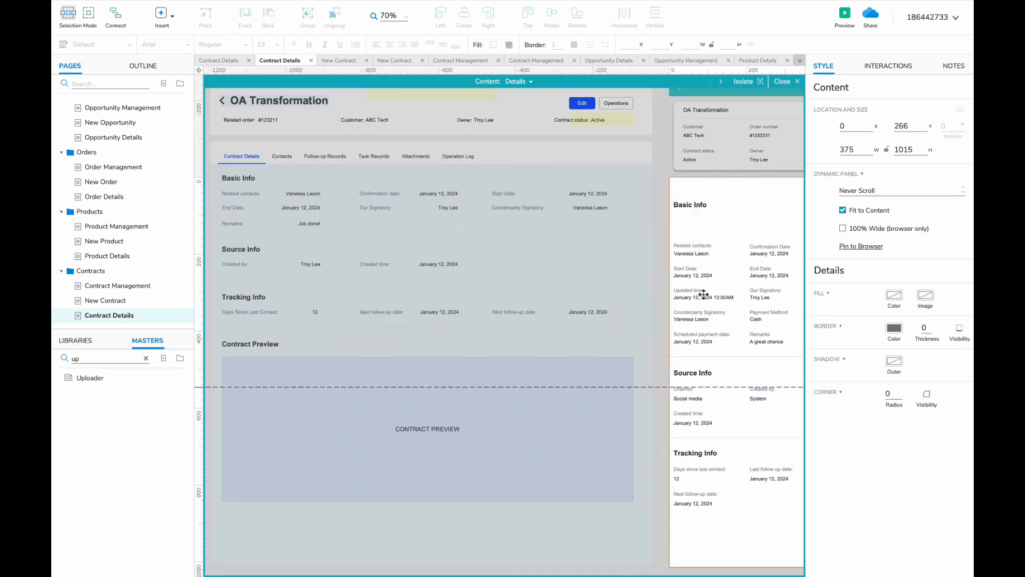
pyautogui.click(704, 295)
pyautogui.press('Delete')
pyautogui.moveTo(761, 294)
pyautogui.mouseDown()
pyautogui.moveTo(684, 293)
pyautogui.moveTo(758, 291)
pyautogui.mouseUp()
pyautogui.press('Delete')
pyautogui.click(696, 336)
pyautogui.press('Delete')
pyautogui.moveTo(756, 337); pyautogui.dragTo(678, 314)
pyautogui.moveTo(652, 347); pyautogui.dragTo(805, 508)
pyautogui.moveTo(694, 356); pyautogui.dragTo(747, 343)
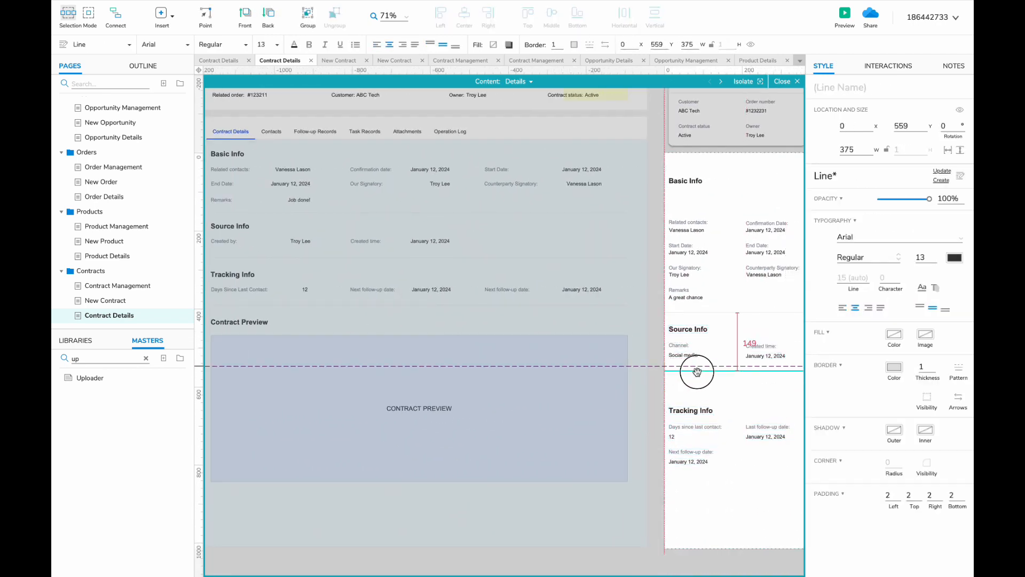
# - Move Tracking Info up beneath the divider and make the content background taller
pyautogui.hscroll(-1, 684, 385)
pyautogui.moveTo(697, 372); pyautogui.dragTo(804, 475)
pyautogui.moveTo(673, 403); pyautogui.dragTo(672, 378)
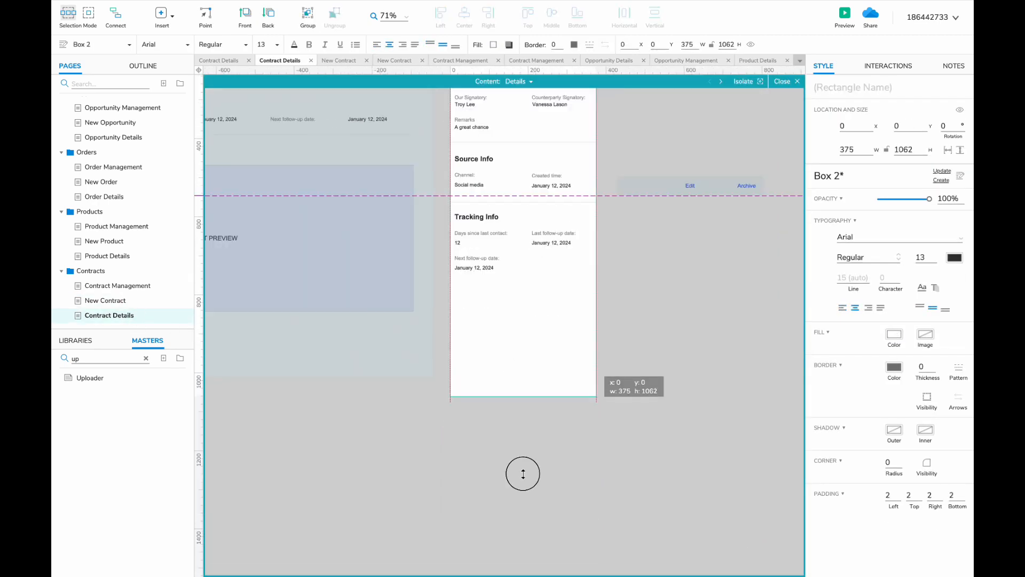
pyautogui.moveTo(523, 474); pyautogui.dragTo(522, 495)
# - Paste the Contract Preview section below Tracking Info
pyautogui.click(649, 360)
pyautogui.press('super+v')
pyautogui.moveTo(499, 352); pyautogui.dragTo(499, 287)
pyautogui.scroll(2, 498, 316)
pyautogui.hscroll(-2, 498, 316)
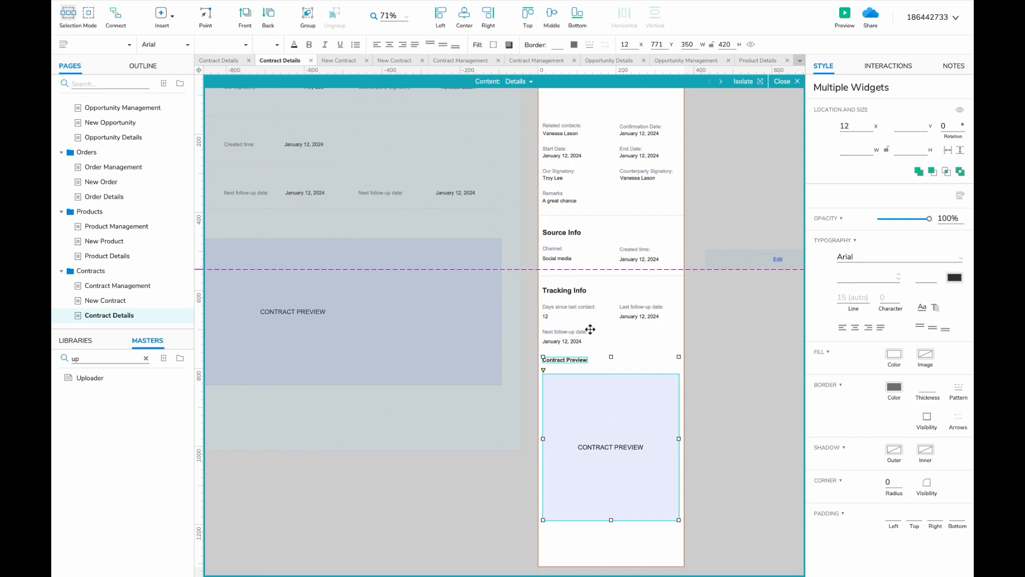
# - Add a duplicated divider line above the Contract Preview heading
pyautogui.click(578, 277)
pyautogui.click(579, 275)
pyautogui.press('super+d')
pyautogui.hscroll(-2, 580, 280)
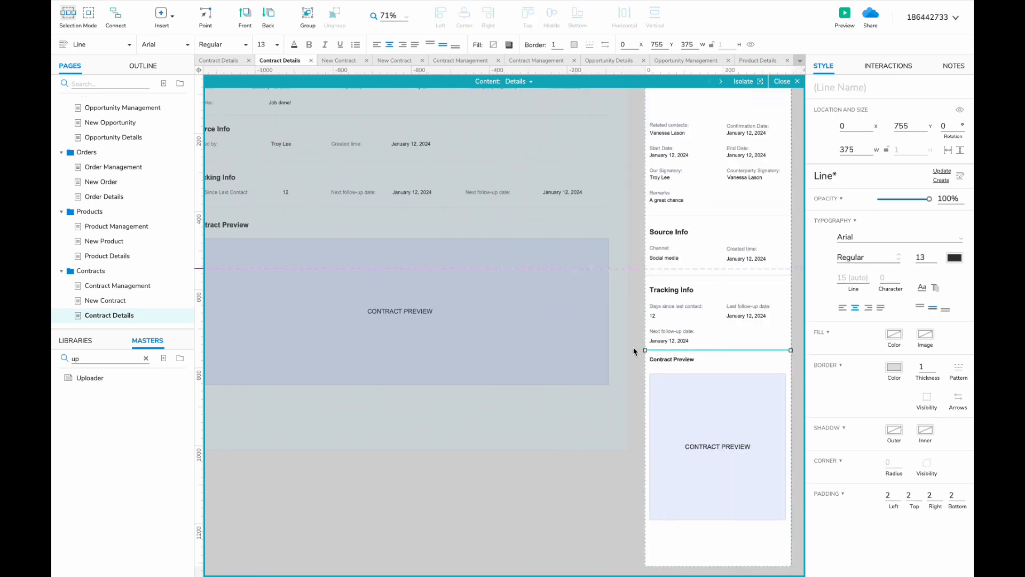
pyautogui.moveTo(633, 351); pyautogui.dragTo(720, 407)
pyautogui.moveTo(664, 364); pyautogui.dragTo(664, 366)
pyautogui.hscroll(4, 653, 392)
pyautogui.scroll(2, 653, 392)
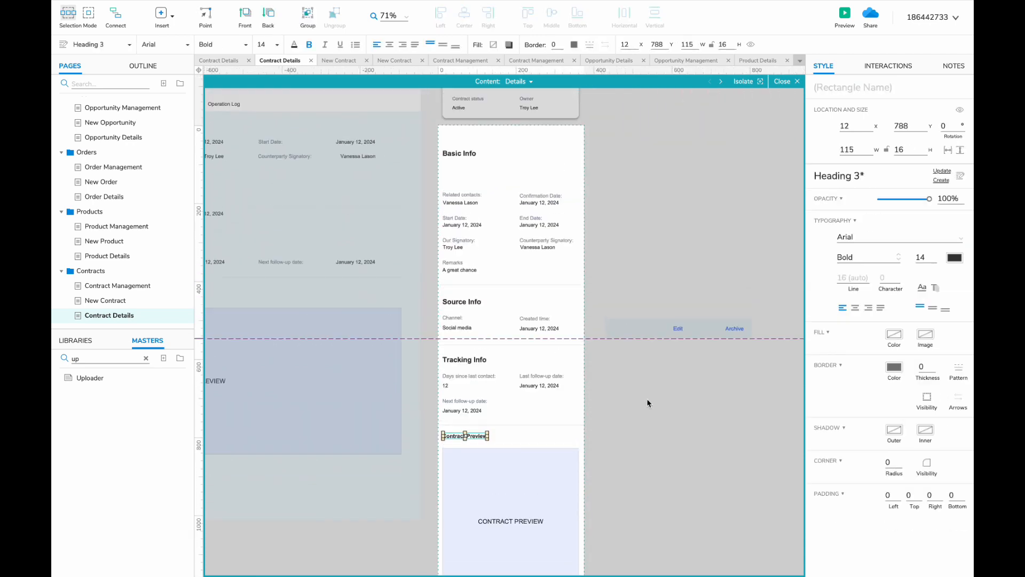
pyautogui.doubleClick(654, 272)
# - Delete the Opportunities through Payments tabs from the tab bar
pyautogui.hscroll(-3, 654, 272)
pyautogui.scroll(1, 654, 273)
pyautogui.doubleClick(678, 251)
pyautogui.hscroll(3, 677, 251)
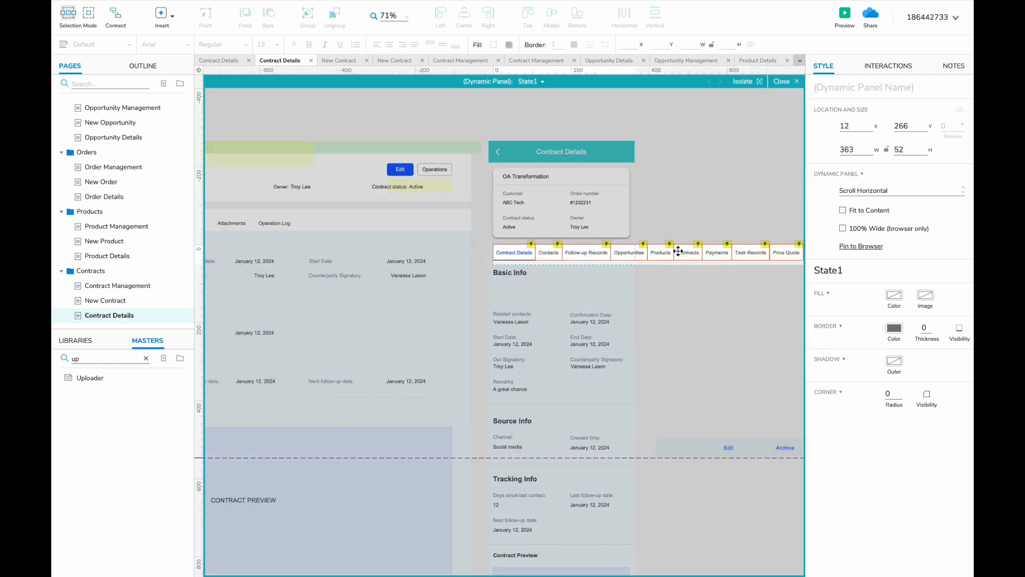
pyautogui.hscroll(-3, 579, 252)
pyautogui.hscroll(3, 581, 254)
pyautogui.click(589, 259)
pyautogui.scroll(-3, 589, 259)
pyautogui.scroll(2, 589, 258)
pyautogui.keyDown('shift'); pyautogui.click(654, 266); pyautogui.keyUp('shift')
pyautogui.keyDown('shift'); pyautogui.click(680, 266); pyautogui.keyUp('shift')
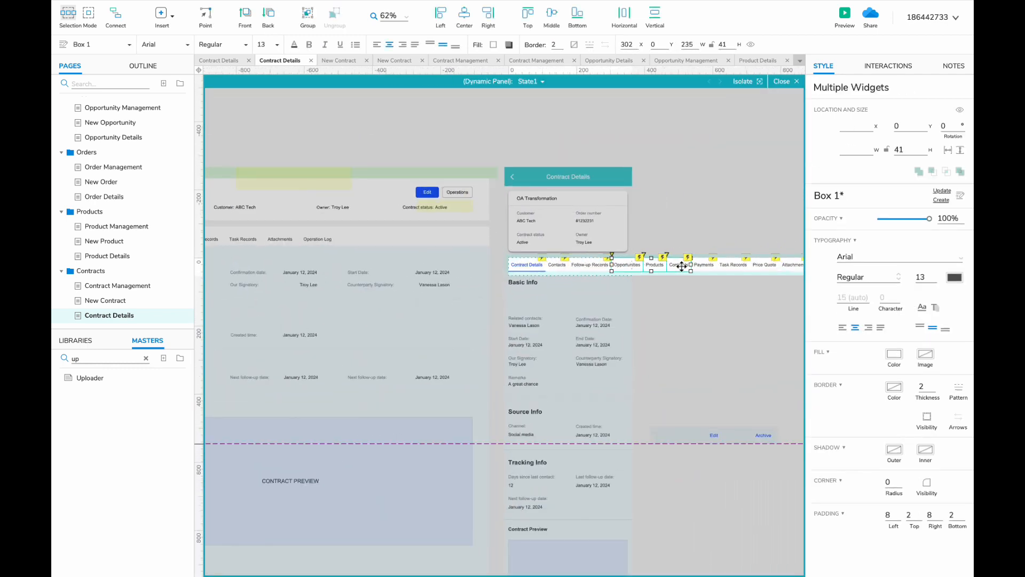
pyautogui.keyDown('shift'); pyautogui.click(699, 266); pyautogui.keyUp('shift')
pyautogui.press('Delete')
# - Shift the Attachments and Operation Log tabs and hot spot left beside Task Records
pyautogui.hscroll(-2, 696, 266)
pyautogui.hscroll(4, 696, 265)
pyautogui.click(664, 267)
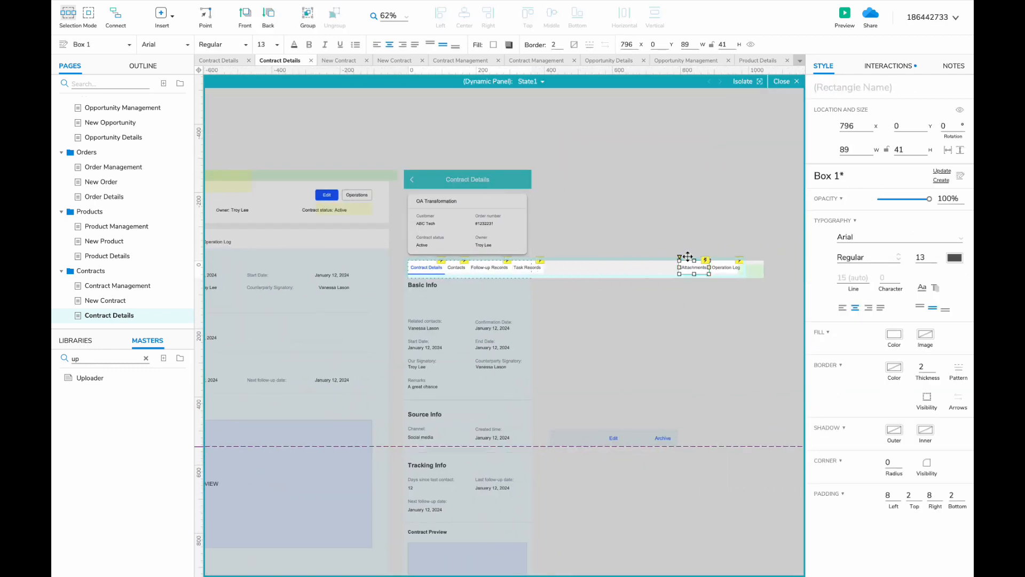
pyautogui.click(663, 270)
pyautogui.hotkey('ctrl', 'a')
pyautogui.click(693, 267)
pyautogui.keyDown('shift'); pyautogui.click(726, 267); pyautogui.keyUp('shift')
pyautogui.moveTo(703, 266); pyautogui.dragTo(566, 265)
pyautogui.moveTo(750, 270); pyautogui.dragTo(614, 270)
pyautogui.doubleClick(656, 310)
# - Duplicate the Contracts folder and name the copy Payments
pyautogui.hscroll(-3, 656, 309)
pyautogui.scroll(2, 656, 309)
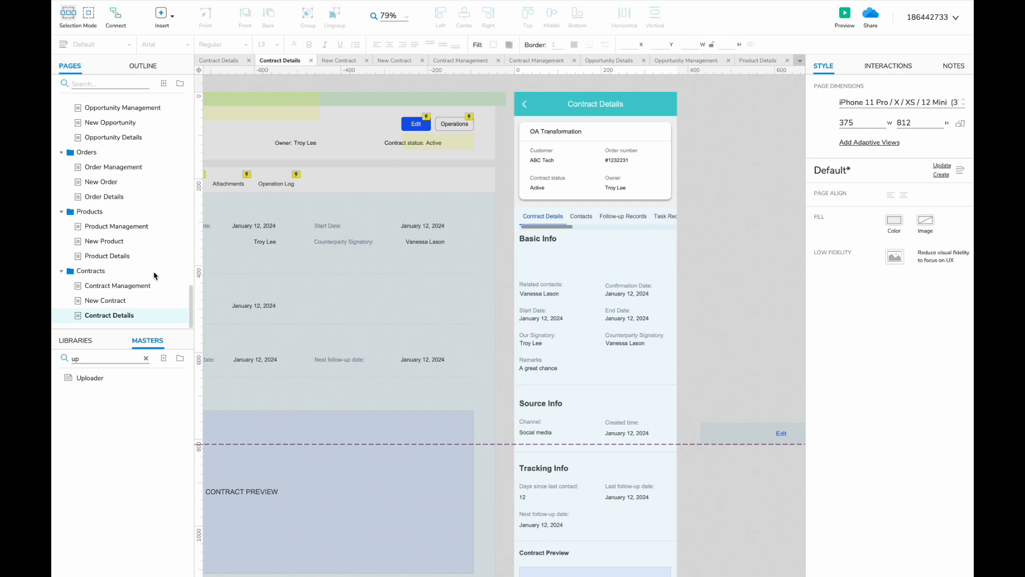
pyautogui.rightClick(122, 274)
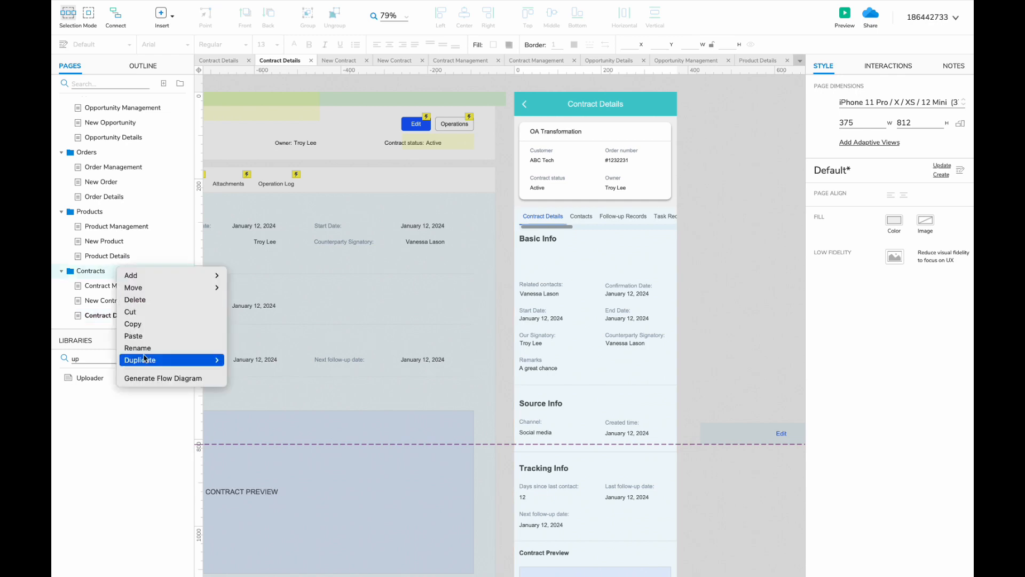
pyautogui.click(245, 370)
pyautogui.write('Payments')
pyautogui.press('Return')
# - Check the Payment Management page, then select leftover web widgets on Contract Details
pyautogui.scroll(-1, 107, 241)
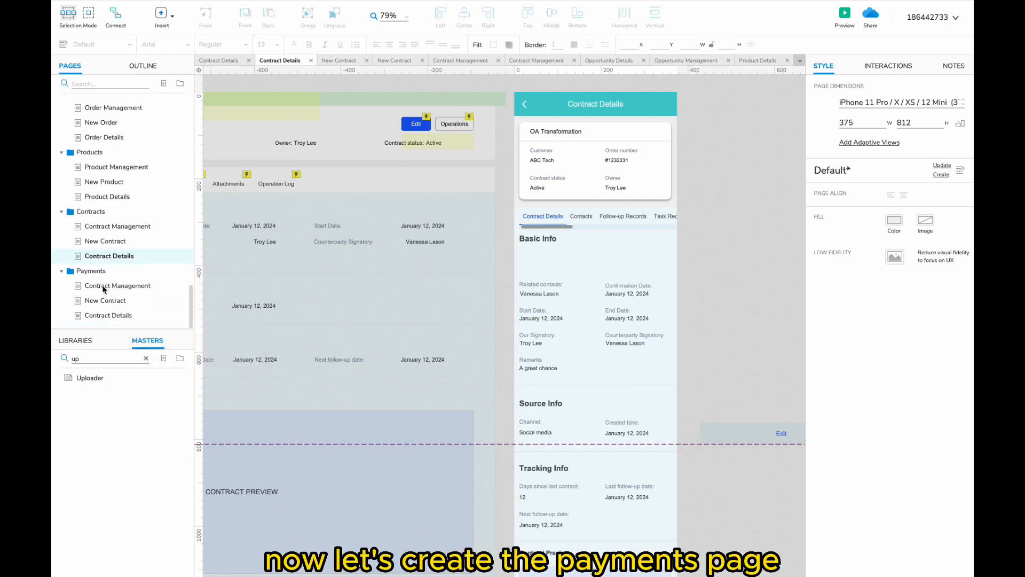
pyautogui.doubleClick(95, 284)
pyautogui.click(139, 271)
pyautogui.click(155, 286)
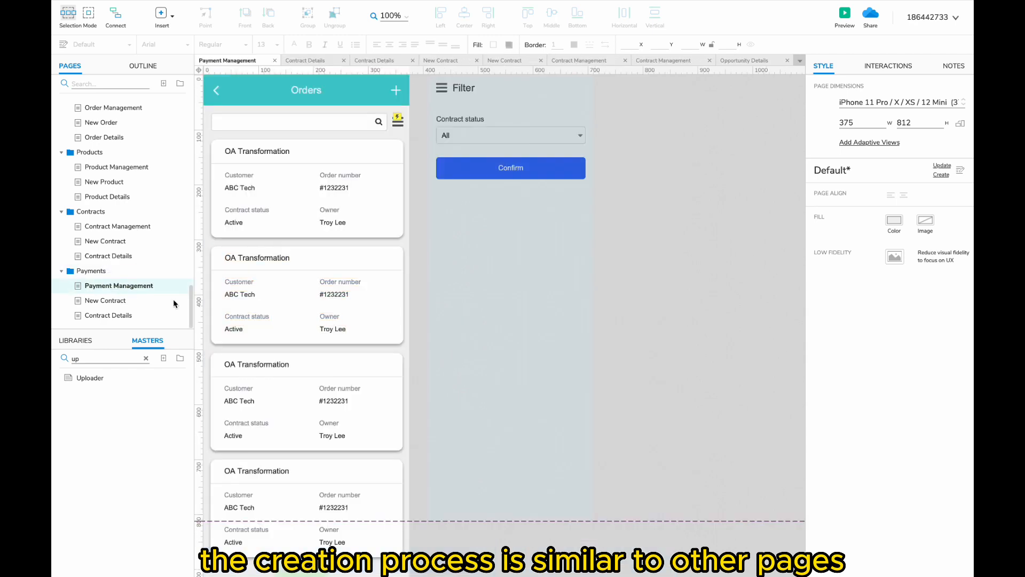
pyautogui.click(272, 60)
pyautogui.moveTo(507, 83); pyautogui.dragTo(348, 503)
# - Delete the leftover web widgets and select the payment card in Contract Details' Payments state
pyautogui.press('Delete')
pyautogui.scroll(-6, 349, 373)
pyautogui.click(111, 286)
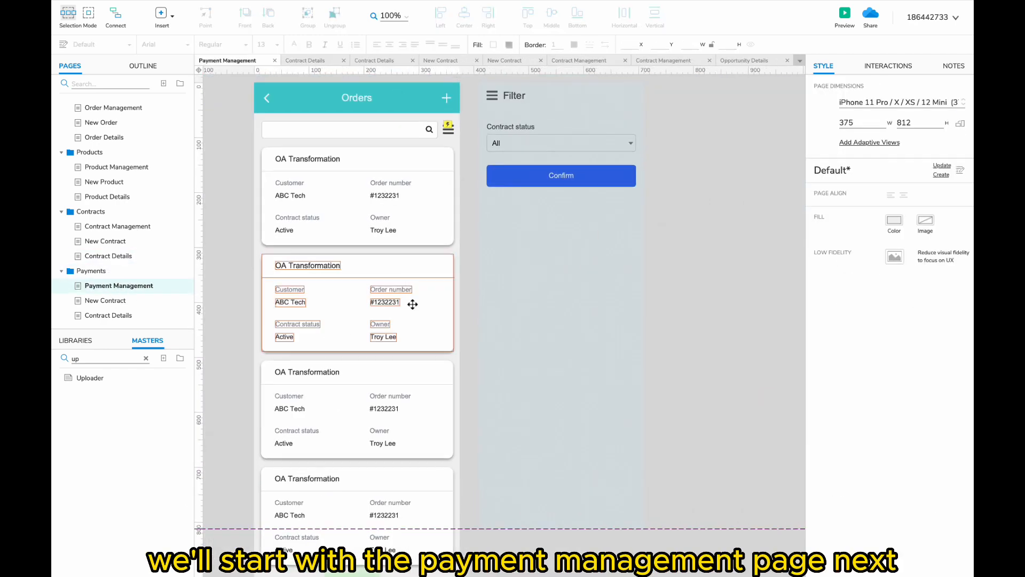
pyautogui.click(111, 257)
pyautogui.click(519, 83)
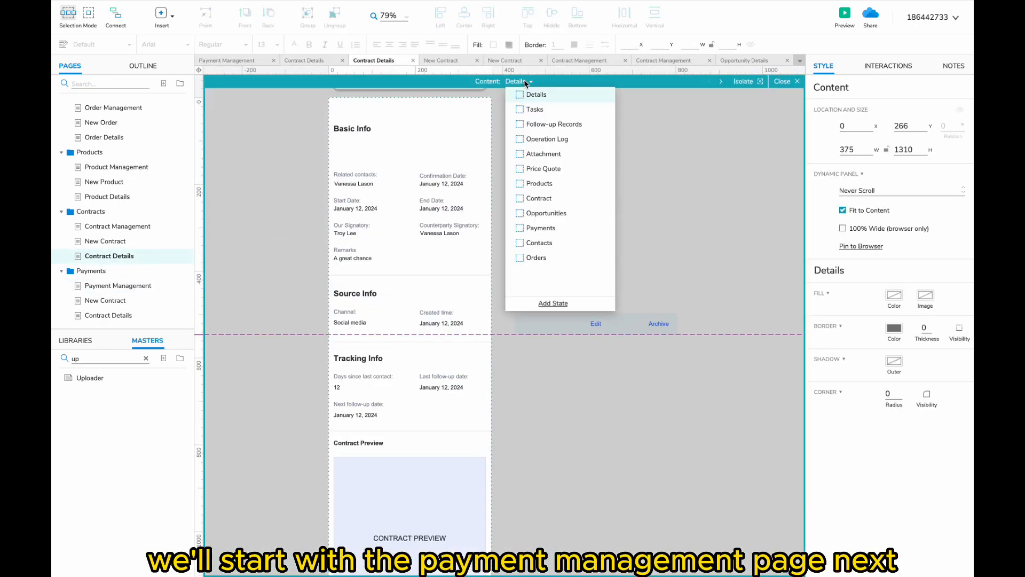
pyautogui.click(540, 227)
pyautogui.click(409, 222)
# - Replace the old order cards on mobile Payment Management with the payment card below the search bar
pyautogui.click(118, 285)
pyautogui.scroll(-4, 344, 279)
pyautogui.moveTo(318, 85); pyautogui.dragTo(481, 376)
pyautogui.press('Delete')
pyautogui.press('super+v')
pyautogui.scroll(5, 502, 349)
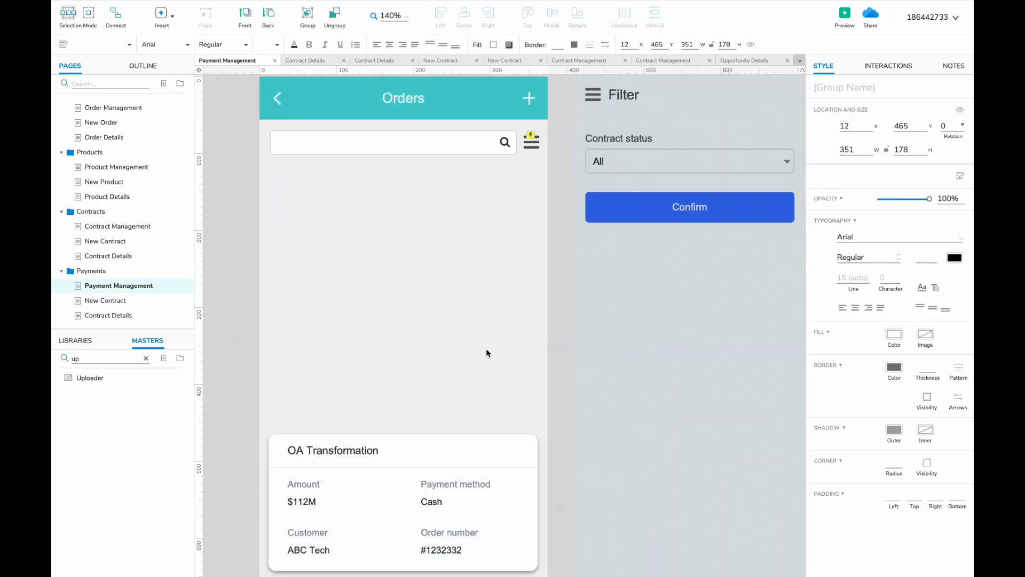
pyautogui.scroll(-4, 485, 350)
pyautogui.moveTo(434, 419); pyautogui.dragTo(412, 311)
# - Duplicate the payment card so the list shows four payment cards
pyautogui.scroll(-1, 435, 239)
pyautogui.keyDown('shift'); pyautogui.click(436, 238); pyautogui.keyUp('shift')
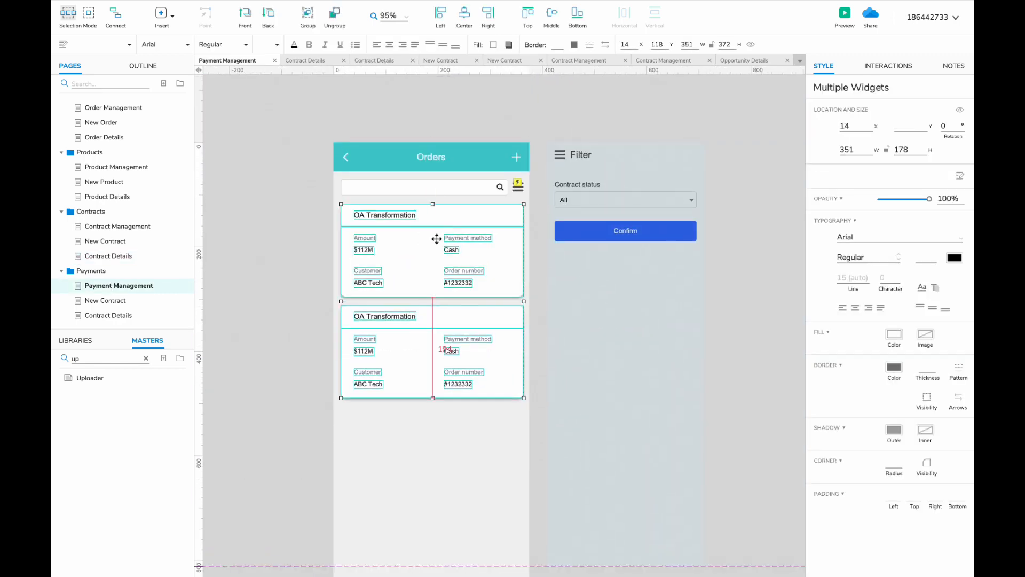
pyautogui.scroll(-3, 437, 238)
pyautogui.moveTo(412, 146); pyautogui.dragTo(411, 350)
pyautogui.moveTo(429, 546); pyautogui.dragTo(428, 546)
# - Paste the desktop Payment Management layout beside the phone as a reference
pyautogui.write('pay')
pyautogui.click(118, 118)
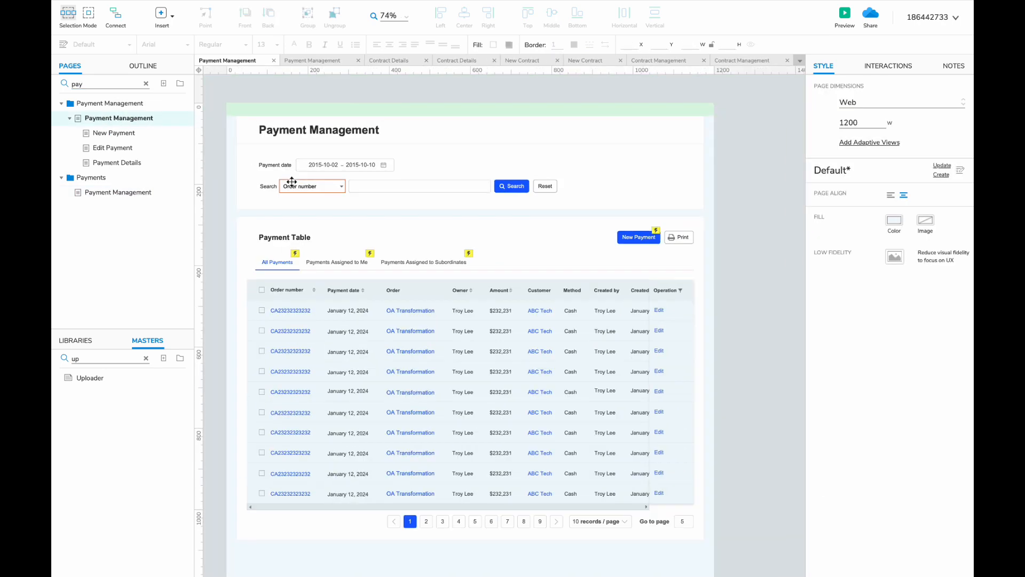
pyautogui.scroll(-2, 291, 181)
pyautogui.press('super+a')
pyautogui.click(130, 192)
pyautogui.click(145, 83)
pyautogui.scroll(-4, 283, 225)
pyautogui.scroll(-2, 283, 225)
pyautogui.press('super+v')
pyautogui.moveTo(585, 208); pyautogui.dragTo(274, 206)
pyautogui.hscroll(-4, 259, 223)
pyautogui.scroll(4, 258, 223)
# - Delete the Contract status dropdown from the Filter panel and move Confirm lower
pyautogui.click(287, 221)
pyautogui.hscroll(-3, 280, 218)
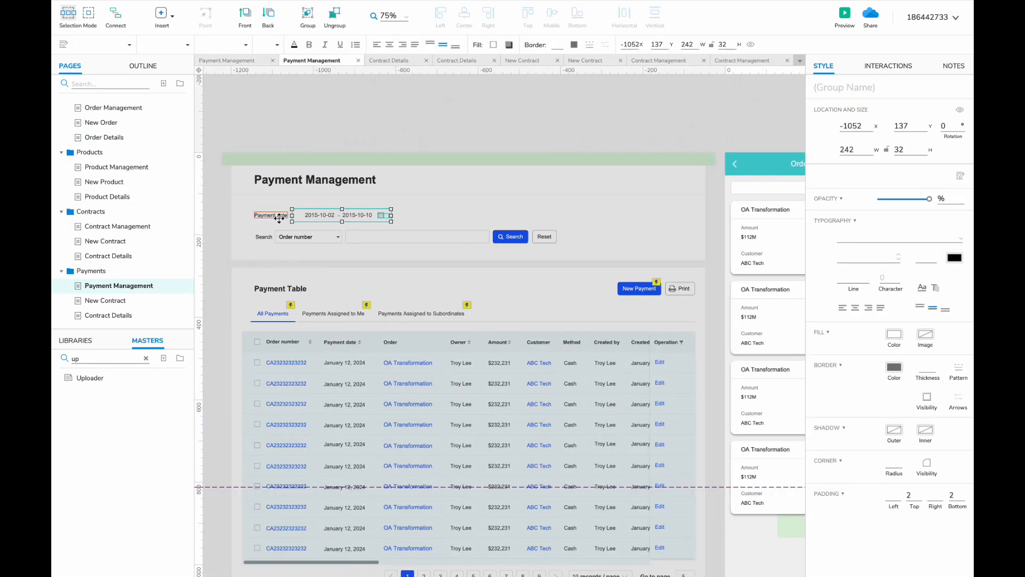
pyautogui.hscroll(6, 274, 215)
pyautogui.doubleClick(677, 224)
pyautogui.click(659, 201)
pyautogui.press('Delete')
pyautogui.moveTo(667, 227); pyautogui.dragTo(667, 258)
# - Paste the Payment date range label and field into the Filter panel above Confirm
pyautogui.hscroll(3, 763, 249)
pyautogui.scroll(2, 763, 249)
pyautogui.press('super+v')
pyautogui.moveTo(507, 245); pyautogui.dragTo(462, 243)
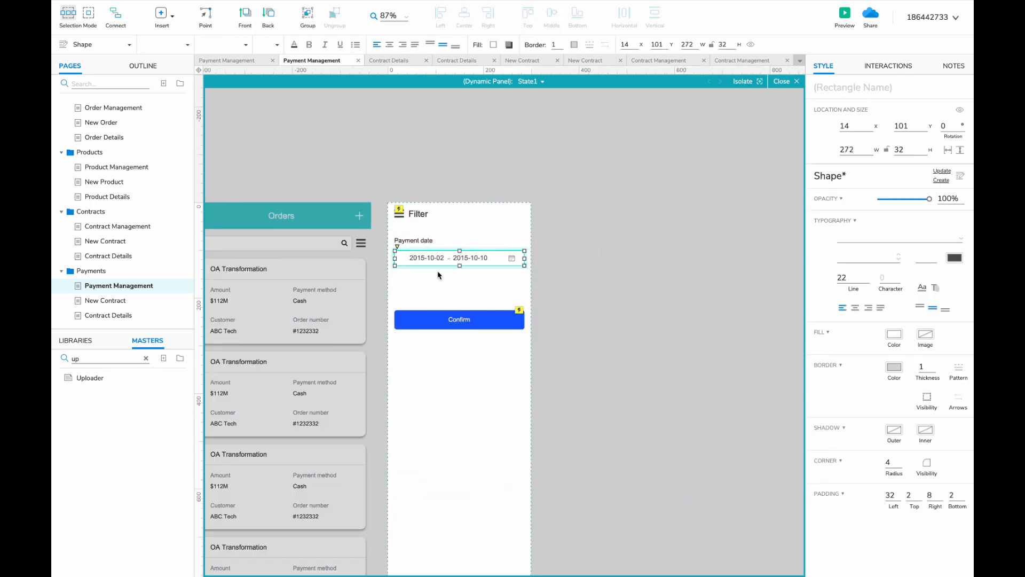
pyautogui.click(507, 258)
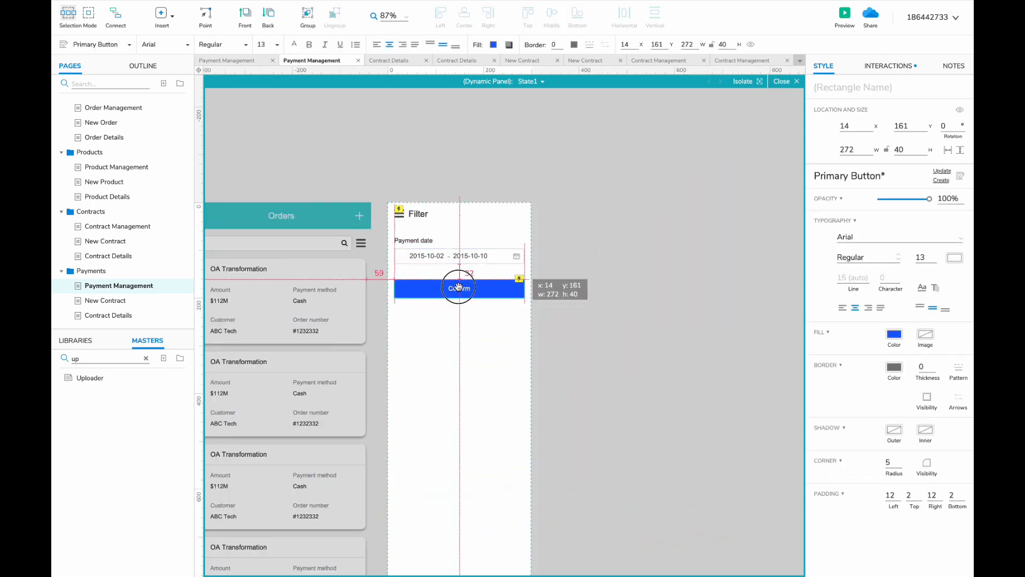
pyautogui.hscroll(-3, 458, 287)
pyautogui.click(480, 299)
pyautogui.doubleClick(523, 292)
# - Delete the leftover desktop reference layout from the mobile page
pyautogui.scroll(-4, 523, 293)
pyautogui.moveTo(494, 238); pyautogui.dragTo(147, 570)
pyautogui.press('Delete')
pyautogui.click(106, 303)
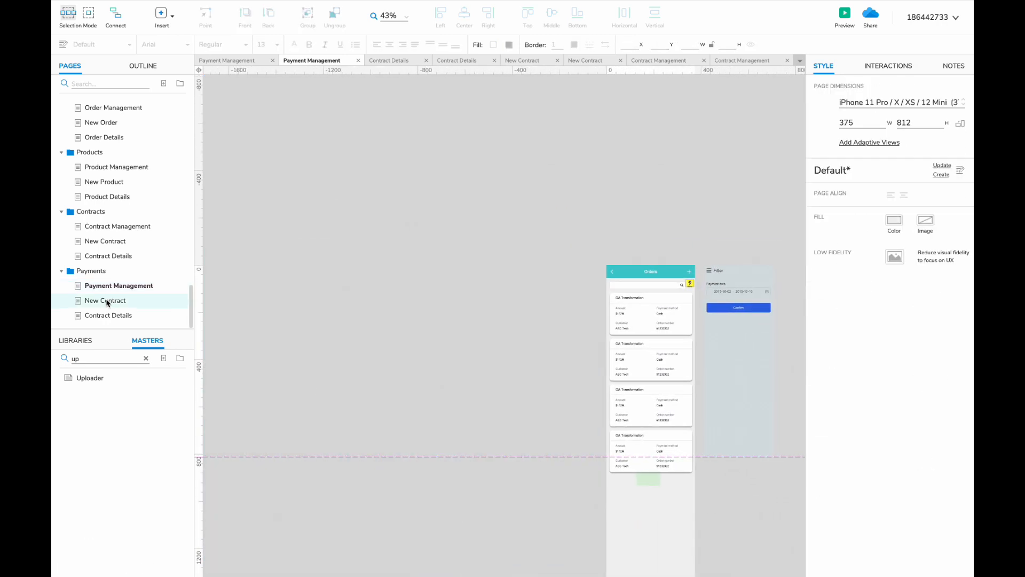
# - Rename the New Contract page to New Payment and delete the duplicate Customer label
pyautogui.doubleClick(111, 301)
pyautogui.write('Payment')
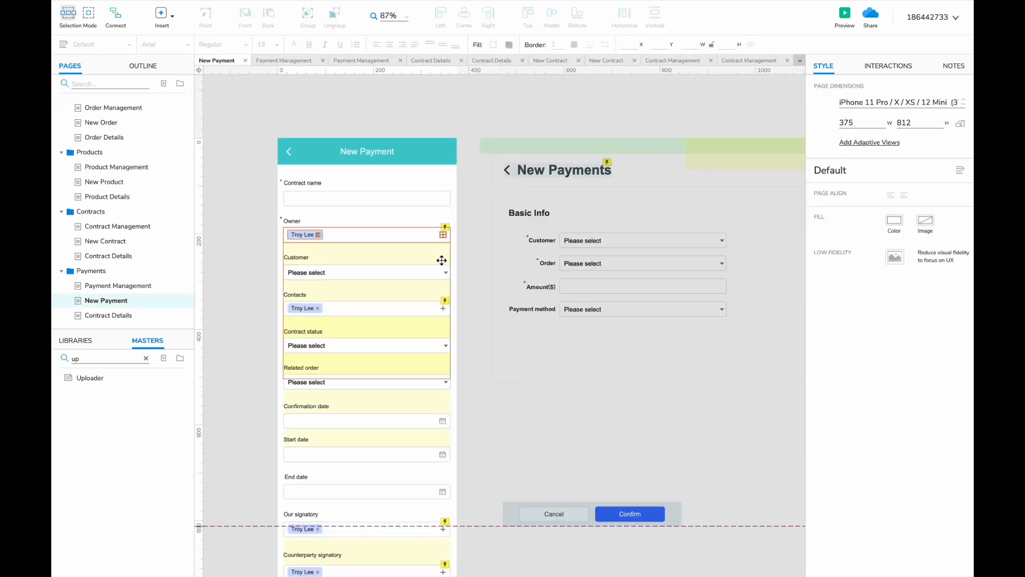
pyautogui.hscroll(-1, 441, 260)
pyautogui.click(340, 182)
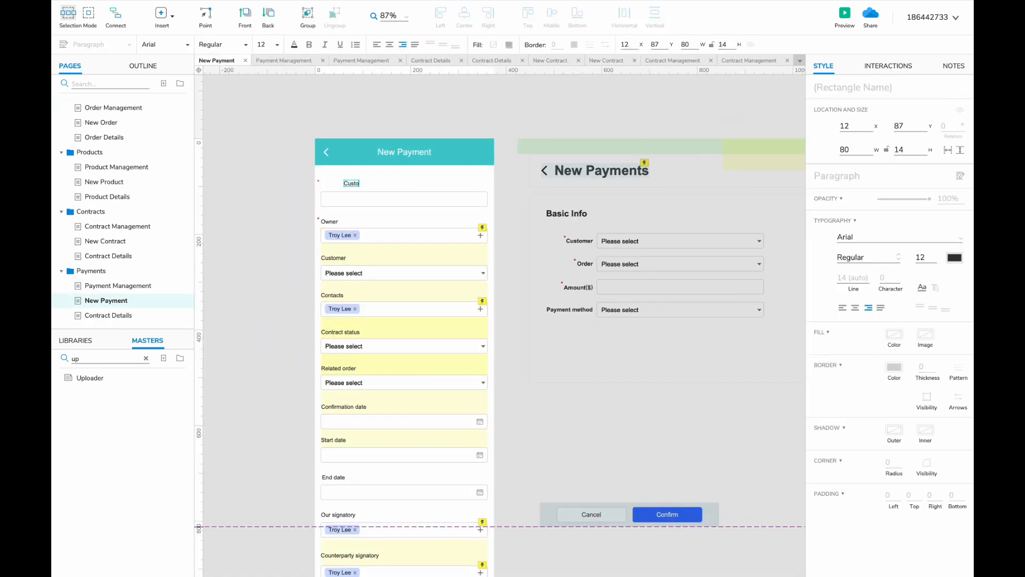
pyautogui.click(334, 257)
pyautogui.press('Delete')
# - Delete the remaining contract-specific fields from the form
pyautogui.hscroll(1, 316, 279)
pyautogui.scroll(-2, 299, 285)
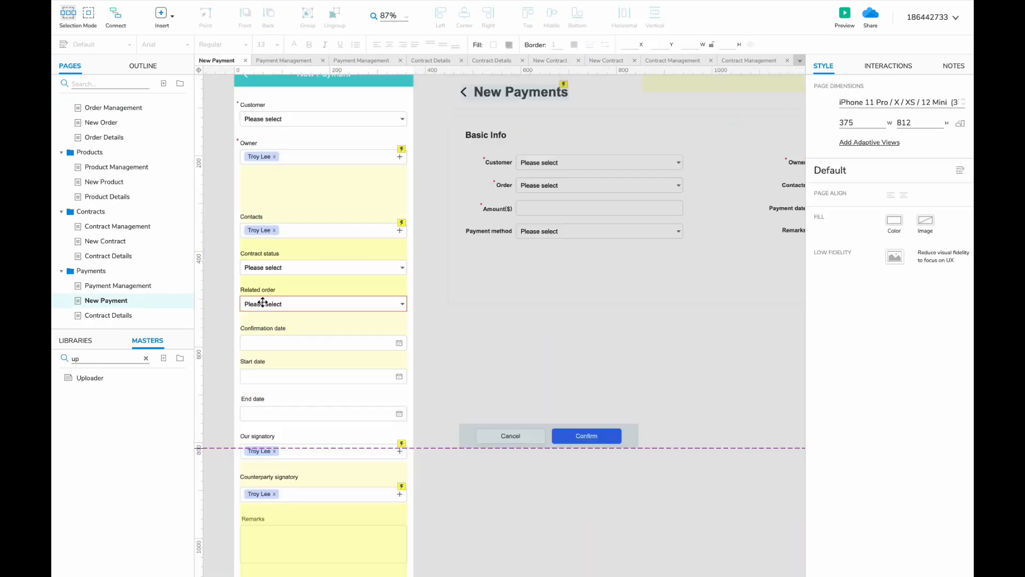
pyautogui.hscroll(-2, 261, 300)
pyautogui.moveTo(260, 246); pyautogui.dragTo(452, 420)
pyautogui.moveTo(469, 501); pyautogui.dragTo(470, 501)
pyautogui.press('Delete')
# - Duplicate the Customer label and dropdown as a new Order field
pyautogui.scroll(2, 348, 224)
pyautogui.click(287, 170)
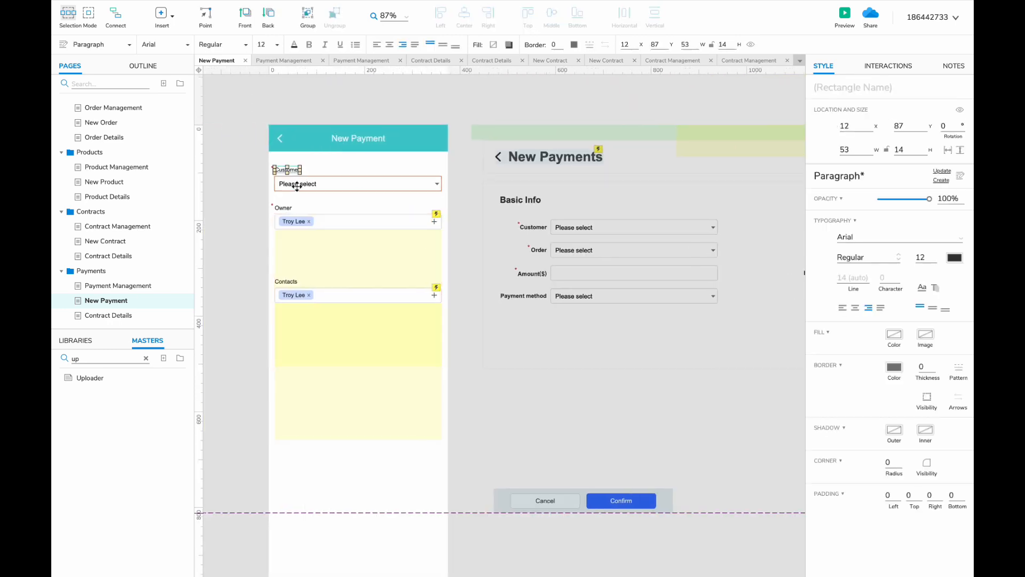
pyautogui.keyDown('shift'); pyautogui.click(293, 186); pyautogui.keyUp('shift')
pyautogui.scroll(3, 270, 166)
pyautogui.keyDown('shift'); pyautogui.click(271, 167); pyautogui.keyUp('shift')
pyautogui.moveTo(300, 188); pyautogui.dragTo(305, 320)
pyautogui.press('BackSpace')
pyautogui.press('BackSpace')
pyautogui.write('Order')
pyautogui.press('Escape')
# - Move the desktop Amount($) label, asterisk and input into the mobile form below Order
pyautogui.scroll(-3, 286, 304)
pyautogui.hscroll(3, 286, 304)
pyautogui.hscroll(-3, 550, 267)
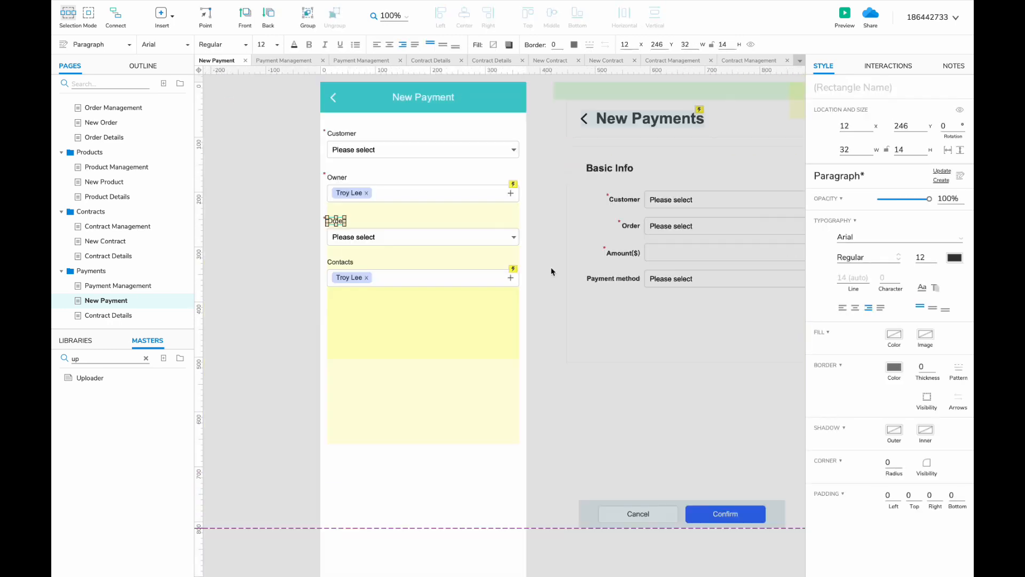
pyautogui.click(632, 253)
pyautogui.keyDown('shift'); pyautogui.click(617, 251); pyautogui.keyUp('shift')
pyautogui.keyDown('shift'); pyautogui.click(660, 253); pyautogui.keyUp('shift')
pyautogui.hscroll(1, 660, 252)
pyautogui.moveTo(660, 252); pyautogui.dragTo(293, 309)
pyautogui.scroll(2, 314, 304)
pyautogui.click(331, 347)
pyautogui.scroll(-3, 293, 309)
# - Move the desktop Payment date label, field and date picker into the mobile form
pyautogui.hscroll(4, 293, 309)
pyautogui.click(546, 238)
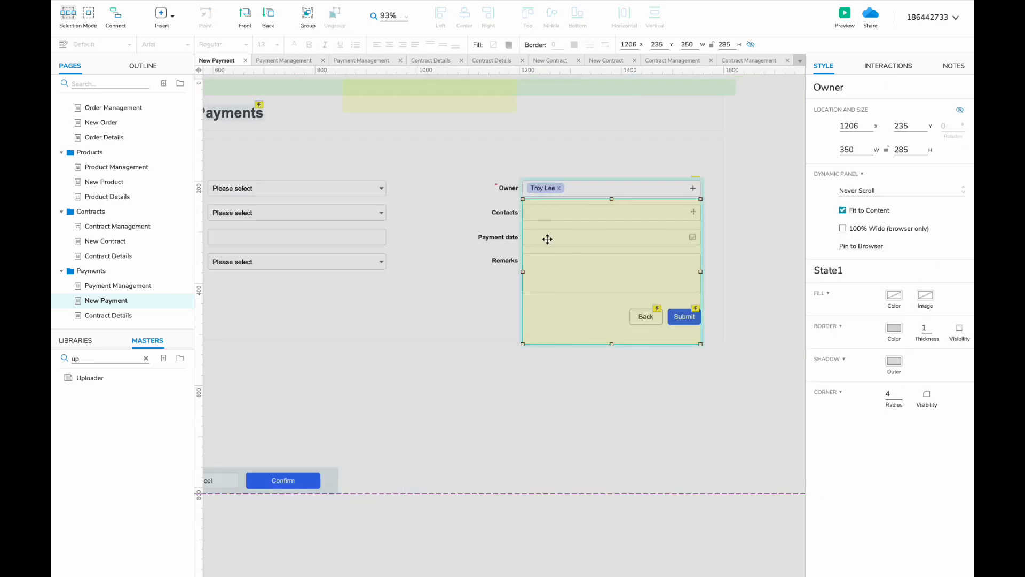
pyautogui.click(496, 238)
pyautogui.keyDown('shift'); pyautogui.click(547, 238); pyautogui.keyUp('shift')
pyautogui.hscroll(-4, 362, 265)
pyautogui.moveTo(546, 238); pyautogui.dragTo(412, 339)
# - Add the Payment method label and dropdown, and move Remarks up beneath it
pyautogui.hscroll(3, 348, 288)
pyautogui.scroll(1, 348, 289)
pyautogui.click(475, 233)
pyautogui.keyDown('shift'); pyautogui.click(530, 235); pyautogui.keyUp('shift')
pyautogui.hscroll(-4, 412, 338)
pyautogui.hscroll(4, 336, 312)
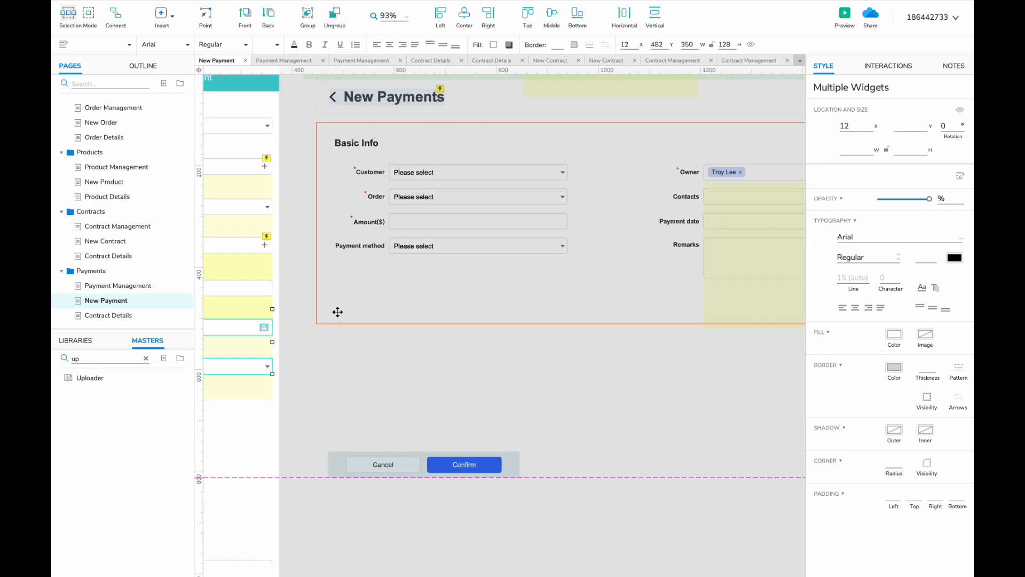
pyautogui.hscroll(-7, 336, 311)
pyautogui.moveTo(620, 453); pyautogui.dragTo(619, 219)
# - Delete the leftover desktop reference form widgets
pyautogui.scroll(-3, 632, 430)
pyautogui.hscroll(6, 619, 219)
pyautogui.moveTo(619, 213); pyautogui.dragTo(310, 511)
pyautogui.press('Delete')
pyautogui.click(107, 315)
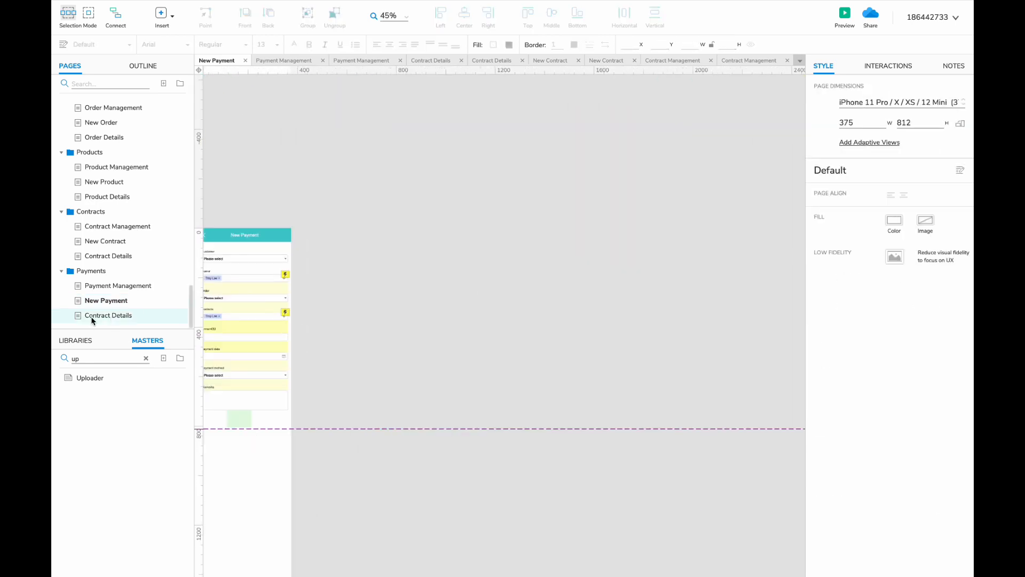
pyautogui.doubleClick(94, 315)
# - Paste the payment summary card onto the Payment Details page and move it to the top
pyautogui.click(117, 286)
pyautogui.hscroll(5, 328, 280)
pyautogui.click(373, 312)
pyautogui.click(109, 315)
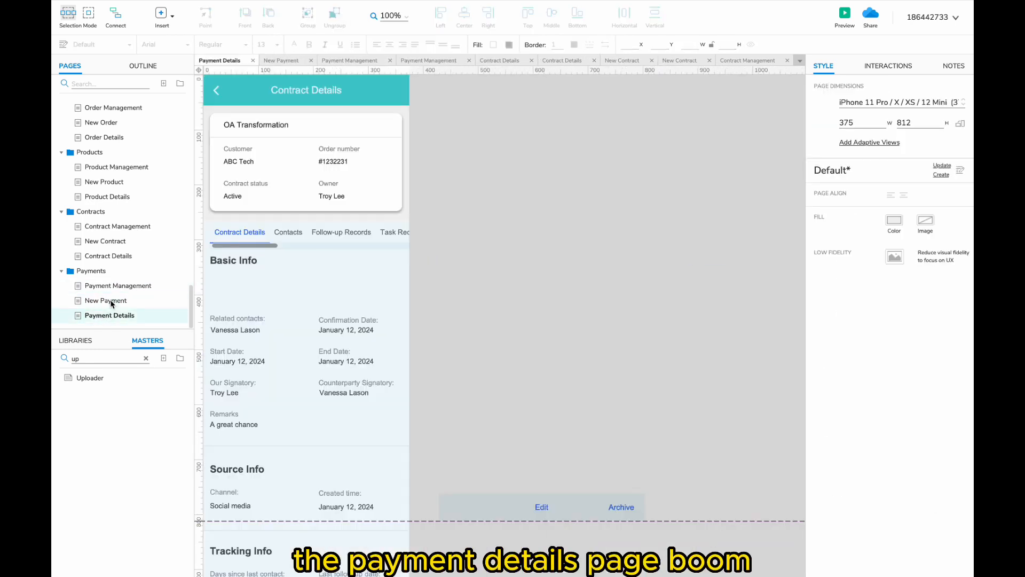
pyautogui.click(112, 300)
pyautogui.click(110, 315)
pyautogui.hotkey('ctrl', 'v')
pyautogui.hscroll(-5, 405, 213)
pyautogui.moveTo(498, 204); pyautogui.dragTo(499, 180)
# - Delete the desktop reference widgets from the Payment Details page
pyautogui.scroll(-4, 499, 180)
pyautogui.hscroll(-4, 382, 191)
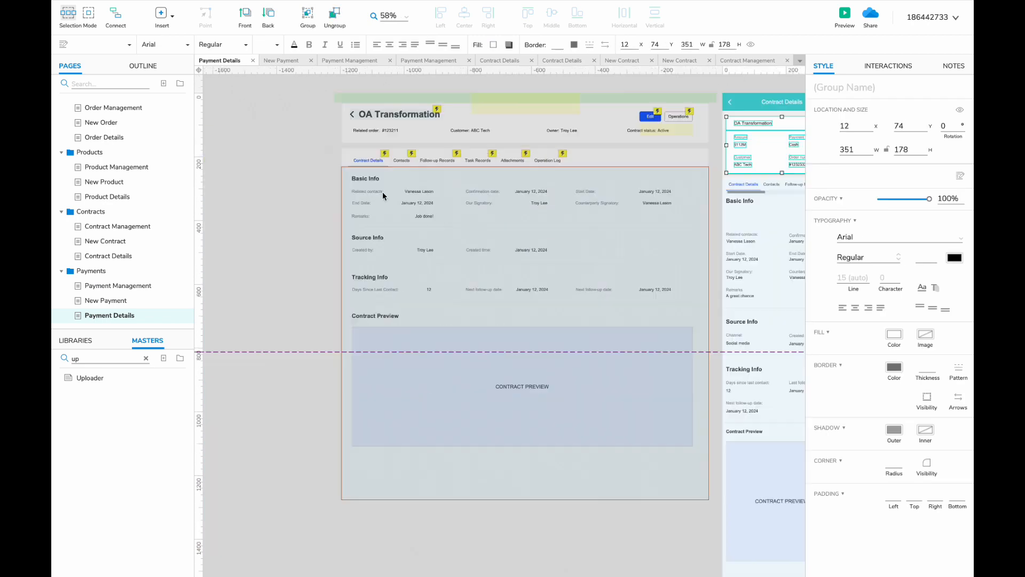
pyautogui.moveTo(340, 120); pyautogui.dragTo(720, 517)
pyautogui.press('Delete')
# - Change the header panel title from Contract Details to 'Payment Details'
pyautogui.click(109, 255)
pyautogui.doubleClick(270, 324)
pyautogui.click(130, 319)
pyautogui.hscroll(5, 458, 298)
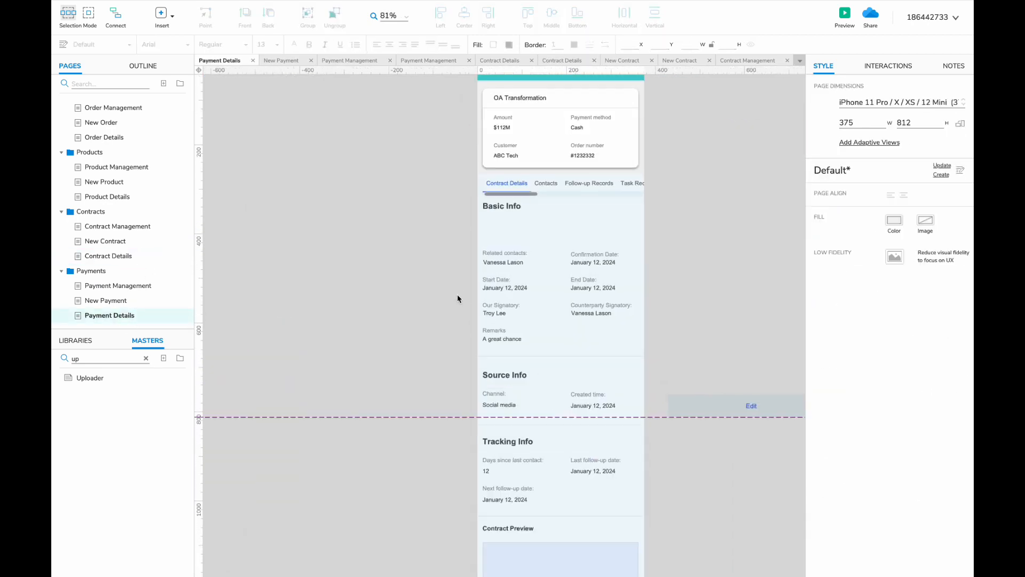
pyautogui.doubleClick(471, 91)
pyautogui.doubleClick(470, 92)
pyautogui.write('Payment')
pyautogui.click(305, 185)
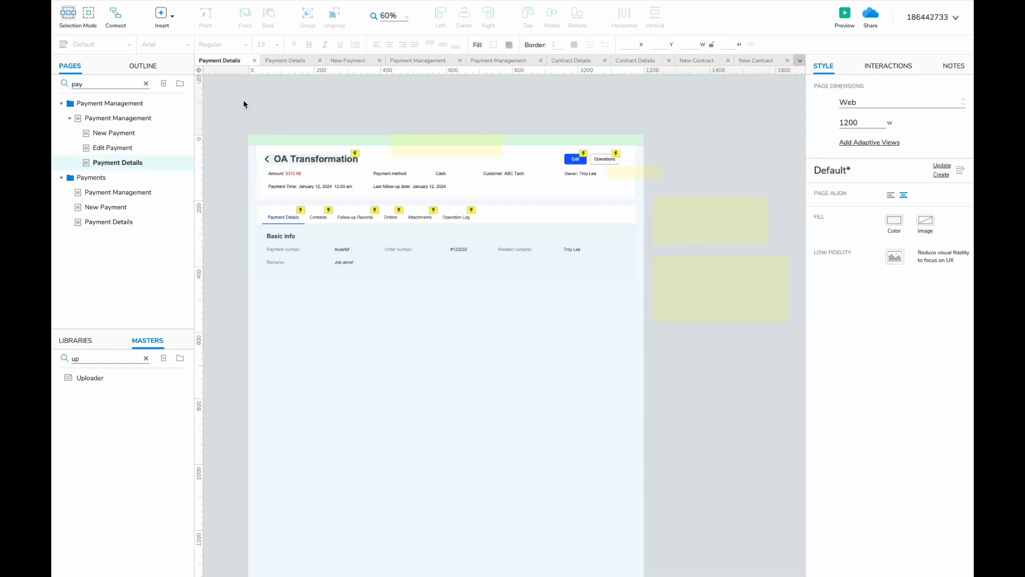
# - Paste the desktop header and detail widgets beside the phone as a reference
pyautogui.moveTo(242, 100); pyautogui.dragTo(645, 357)
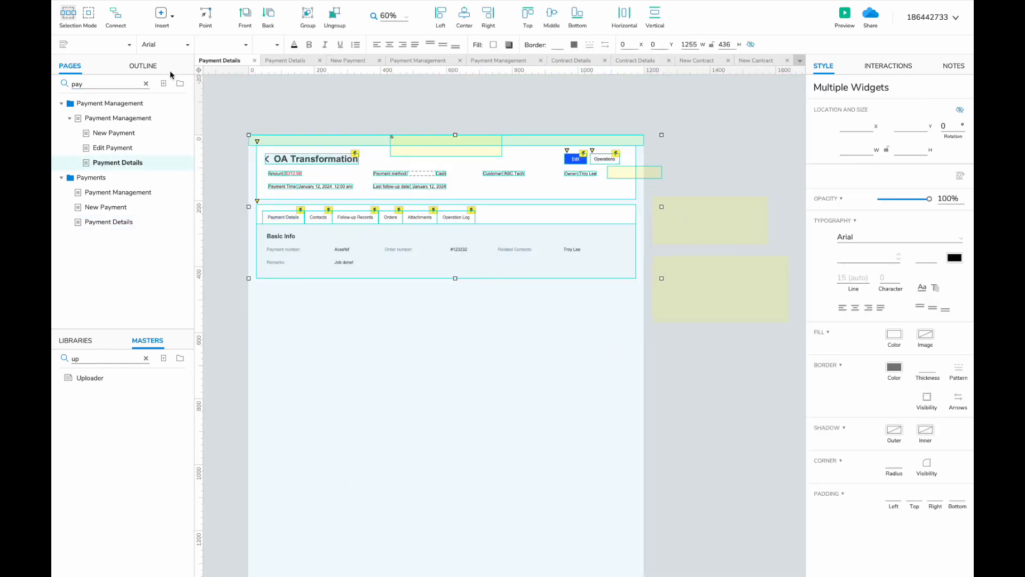
pyautogui.click(137, 315)
pyautogui.doubleClick(350, 261)
pyautogui.hotkey('ctrl', 'v')
pyautogui.moveTo(354, 148); pyautogui.dragTo(494, 176)
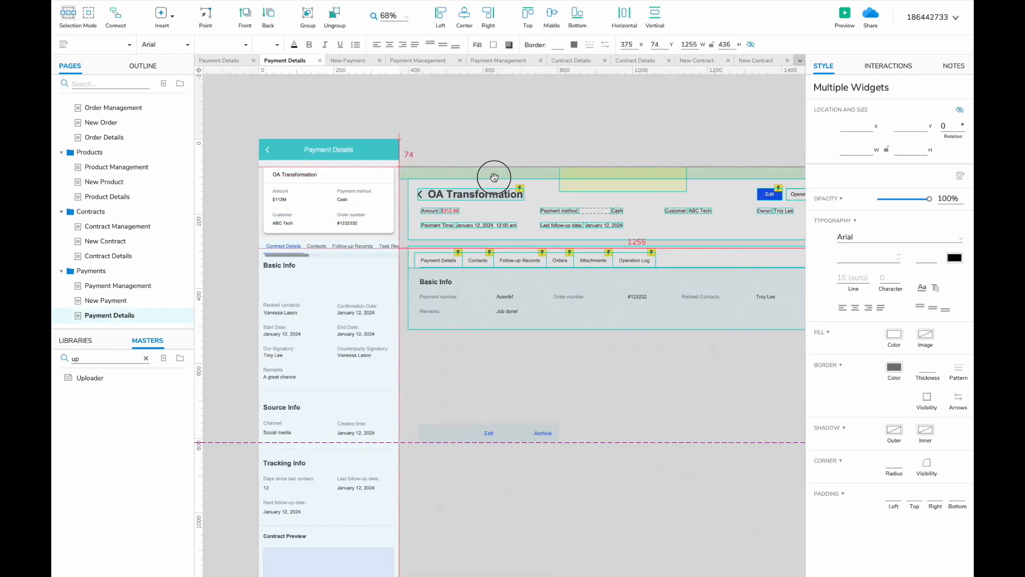
pyautogui.scroll(4, 444, 205)
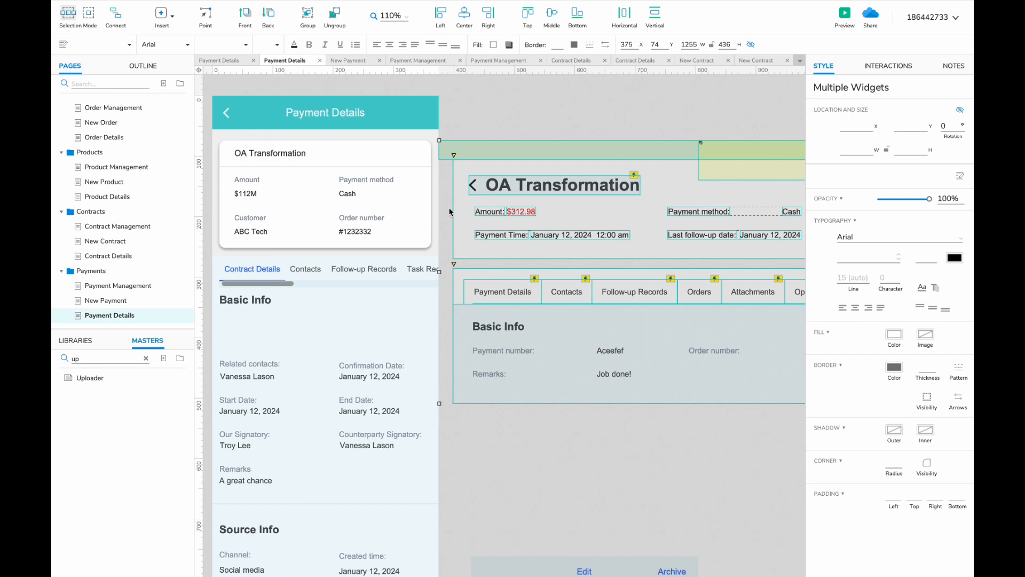
# - Move the lower detail widgets upward in the Contract Details content panel
pyautogui.click(405, 266)
pyautogui.click(120, 257)
pyautogui.doubleClick(416, 326)
pyautogui.moveTo(376, 272); pyautogui.dragTo(511, 527)
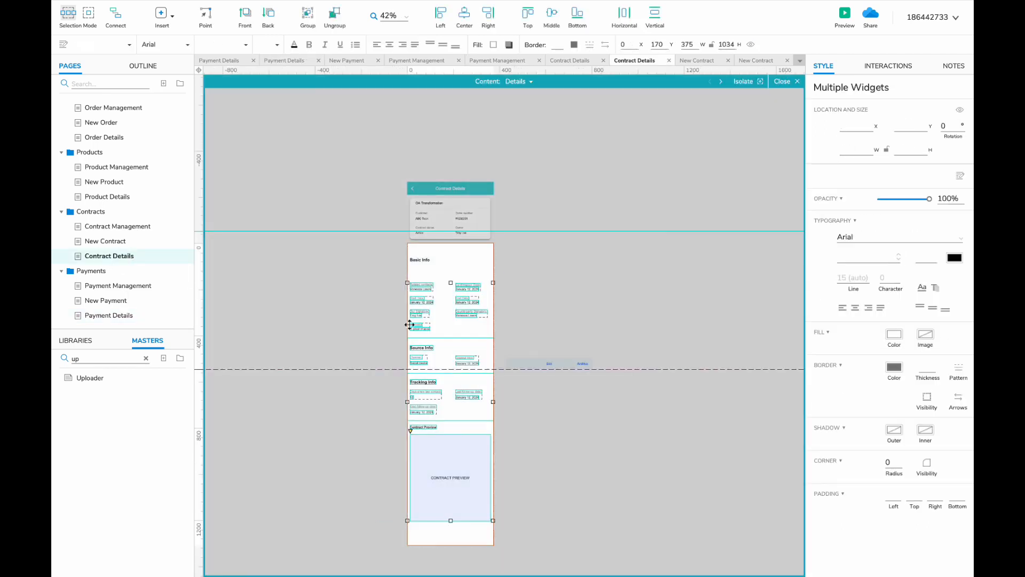
pyautogui.scroll(4, 410, 325)
pyautogui.moveTo(425, 264); pyautogui.dragTo(425, 236)
# - Delete the Contract Preview, Source Info and Tracking Info sections from the Payment Details content panel
pyautogui.click(137, 315)
pyautogui.doubleClick(373, 327)
pyautogui.scroll(-3, 372, 327)
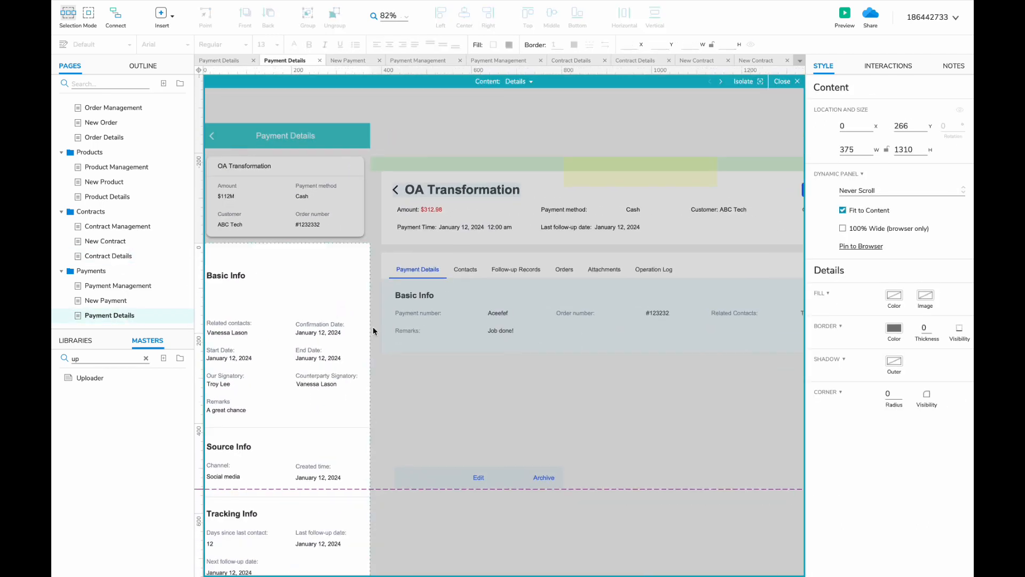
pyautogui.scroll(-3, 372, 327)
pyautogui.hscroll(-3, 373, 327)
pyautogui.scroll(-5, 265, 235)
pyautogui.moveTo(261, 272); pyautogui.dragTo(445, 486)
pyautogui.press('Delete')
pyautogui.scroll(4, 364, 473)
pyautogui.hscroll(-2, 363, 473)
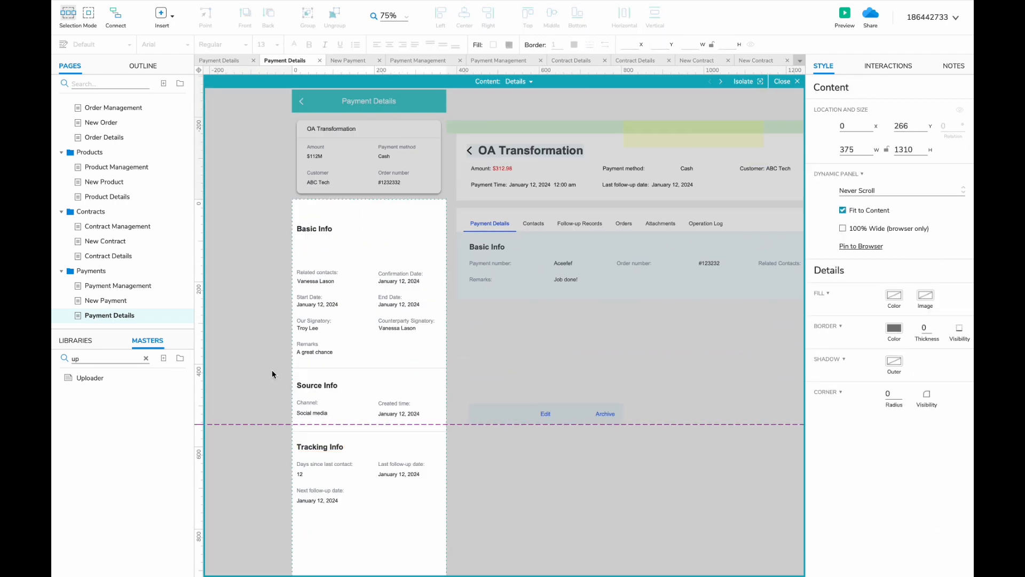
pyautogui.moveTo(271, 368); pyautogui.dragTo(365, 516)
pyautogui.press('Delete')
pyautogui.scroll(4, 316, 267)
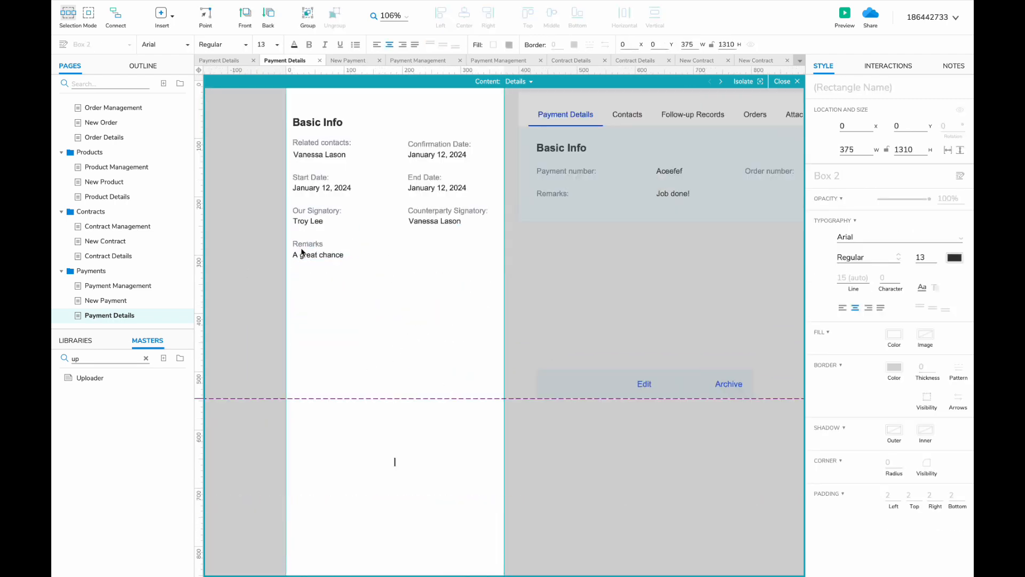
# - Relabel the fields to 'Payment number' and 'Order number', with order value #124232
pyautogui.click(342, 228)
pyautogui.write('Payment number')
pyautogui.hscroll(1, 296, 246)
pyautogui.scroll(1, 296, 246)
pyautogui.click(296, 246)
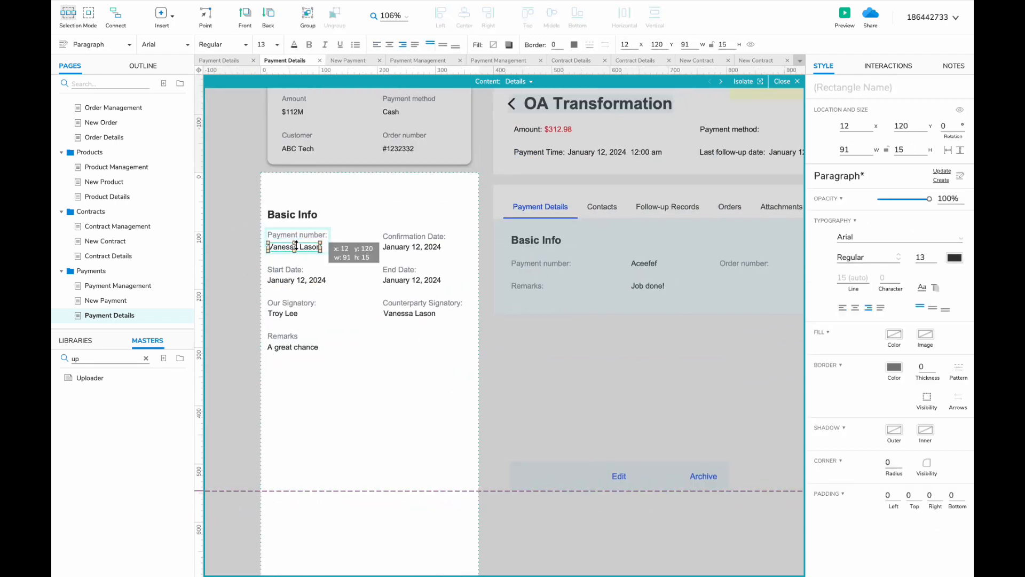
pyautogui.scroll(-2, 277, 247)
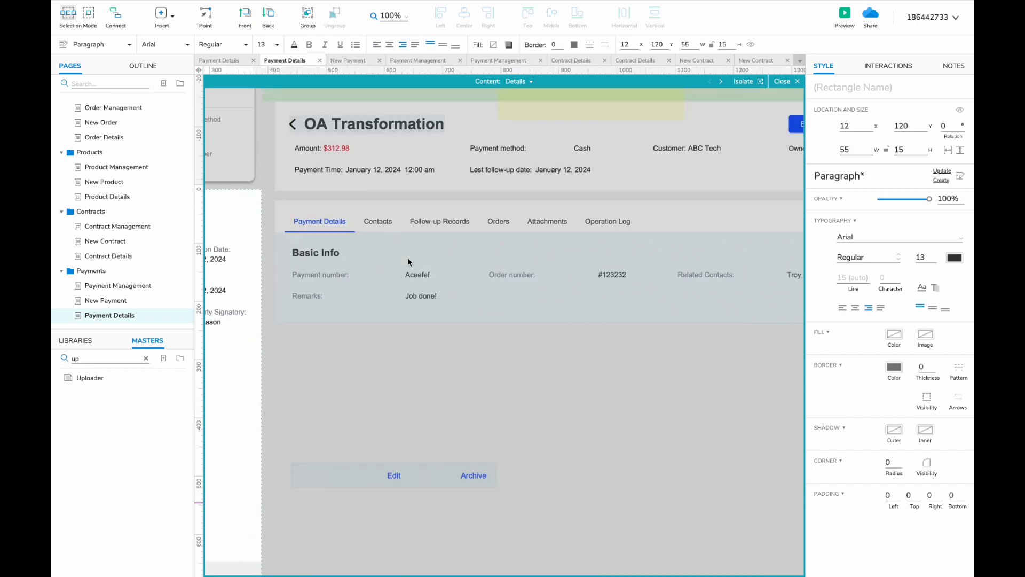
pyautogui.click(427, 240)
pyautogui.write('Order number')
pyautogui.scroll(1, 428, 241)
pyautogui.doubleClick(357, 251)
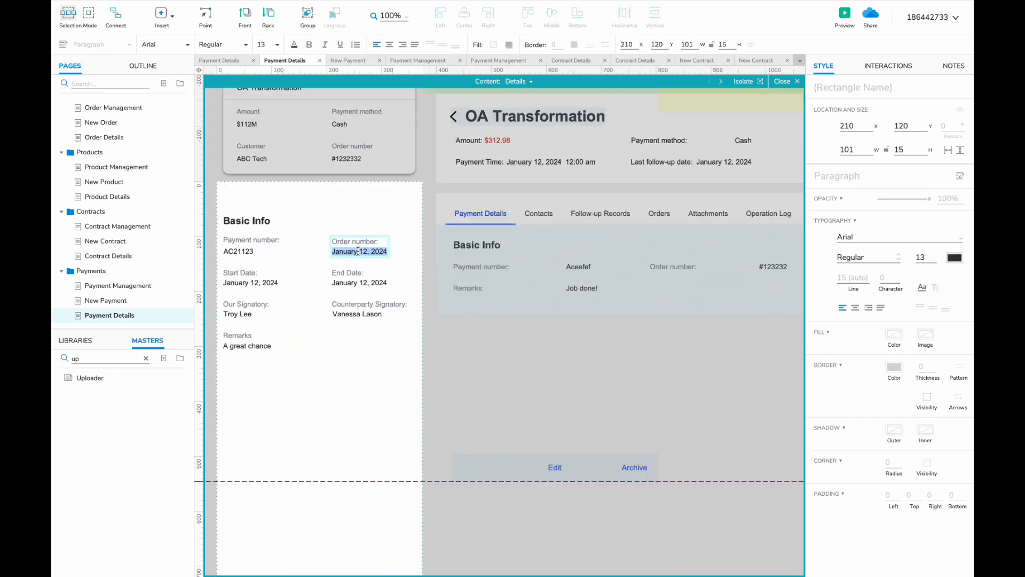
pyautogui.write('#124232')
# - Delete the Start Date, End Date and Counterparty Signatory fields
pyautogui.hscroll(3, 358, 251)
pyautogui.hscroll(-5, 357, 251)
pyautogui.click(426, 261)
pyautogui.hscroll(-3, 429, 273)
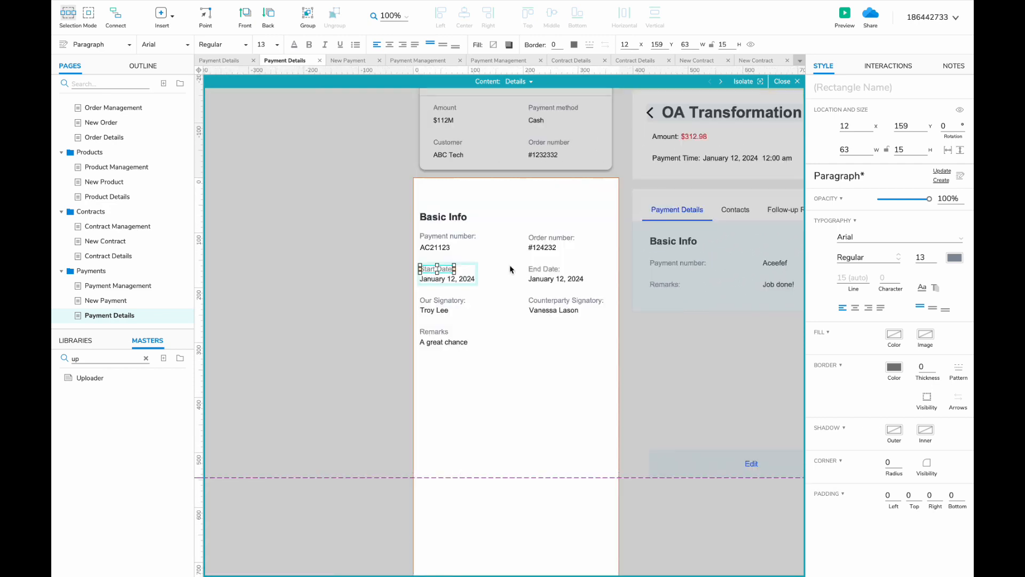
pyautogui.press('Delete')
pyautogui.hscroll(2, 442, 291)
pyautogui.scroll(-1, 441, 290)
pyautogui.hscroll(5, 423, 304)
pyautogui.hscroll(-5, 423, 304)
pyautogui.click(465, 310)
pyautogui.press('Delete')
# - Change the remark text to 'Job Done!'
pyautogui.doubleClick(379, 307)
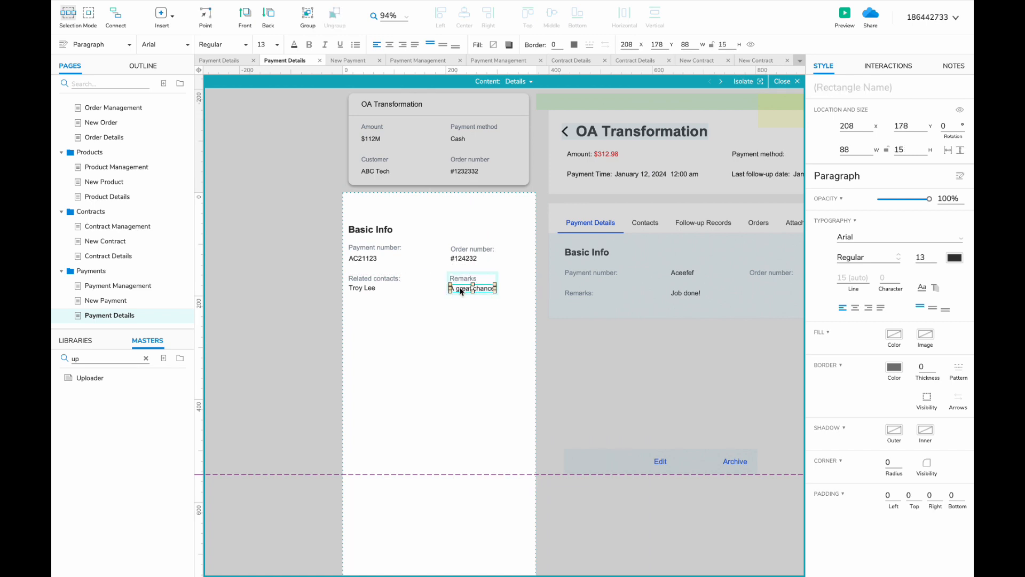
pyautogui.write('!')
pyautogui.click(643, 372)
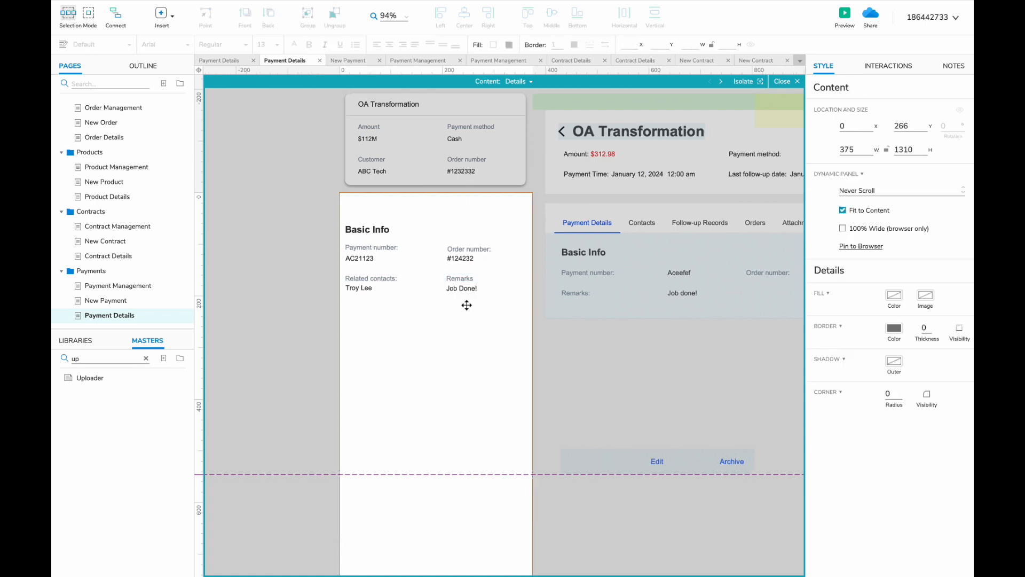
pyautogui.scroll(-5, 597, 283)
pyautogui.scroll(4, 597, 283)
# - Copy the Source Info widgets from Contract Details and place them below Basic Info
pyautogui.click(126, 256)
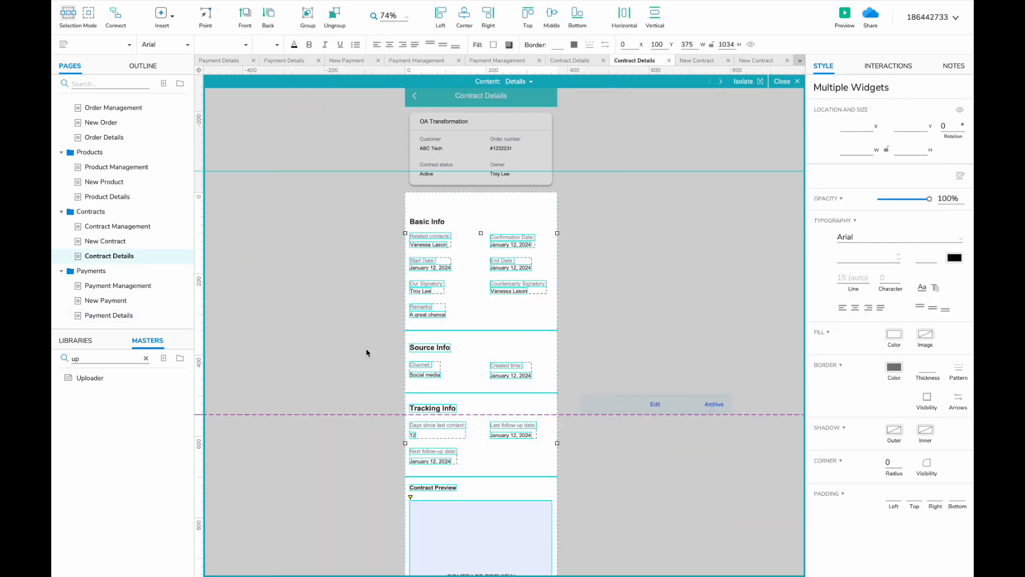
pyautogui.click(366, 349)
pyautogui.scroll(-2, 368, 351)
pyautogui.moveTo(377, 339); pyautogui.dragTo(482, 287)
pyautogui.scroll(1, 362, 323)
pyautogui.click(128, 315)
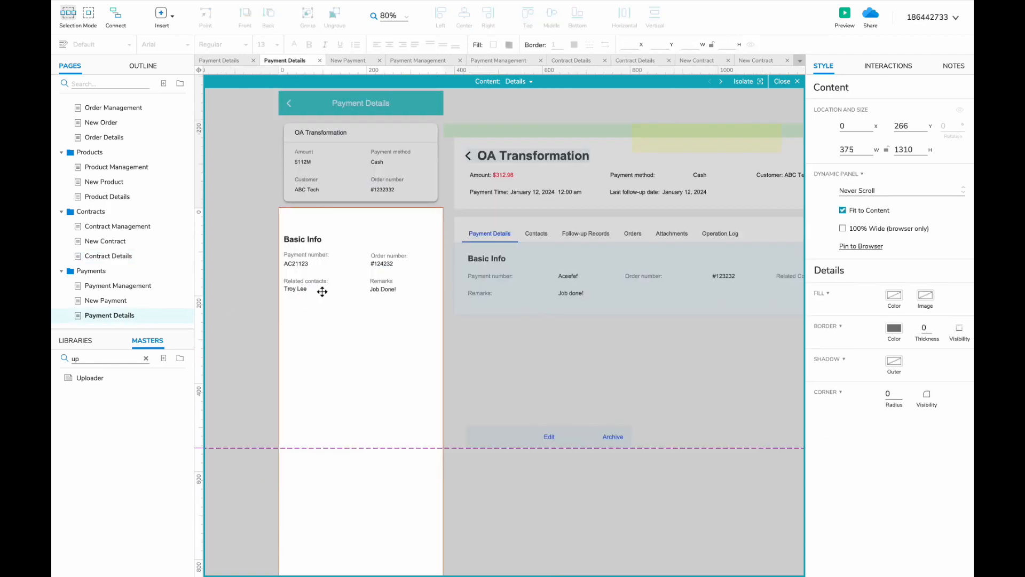
pyautogui.hotkey('ctrl', 'v')
pyautogui.moveTo(322, 291); pyautogui.dragTo(306, 306)
# - Edit the Source Info creator name and correct the Created time date
pyautogui.scroll(2, 314, 328)
pyautogui.click(320, 351)
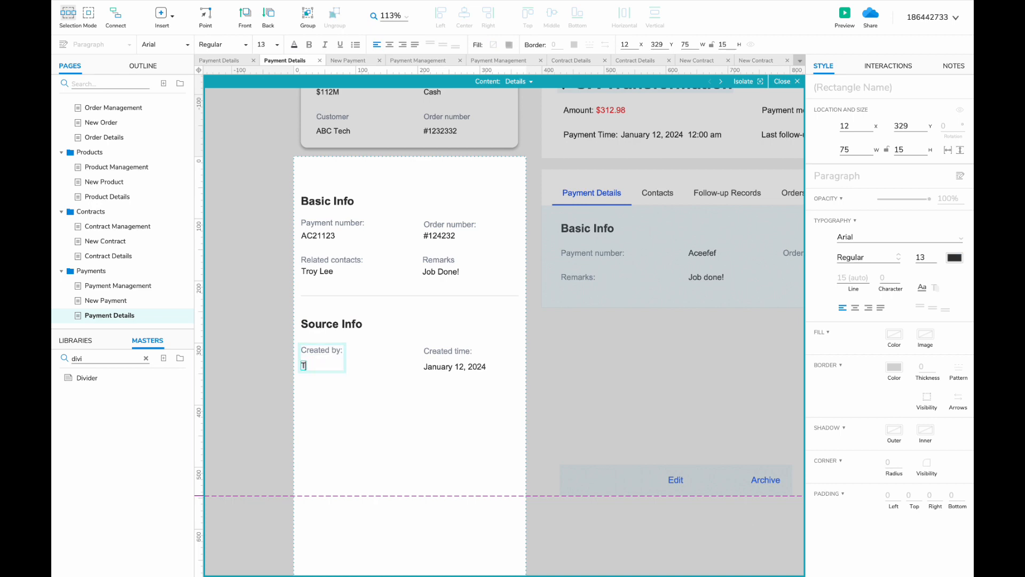
pyautogui.write('ee')
pyautogui.click(540, 422)
pyautogui.doubleClick(460, 369)
pyautogui.write('12:00am')
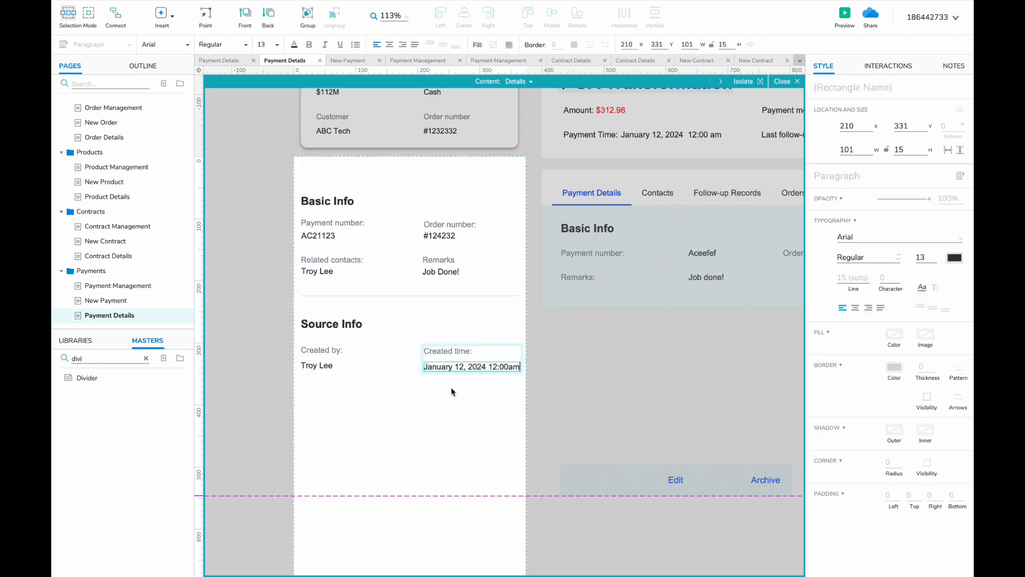
pyautogui.click(508, 367)
# - Shorten the white background box in the Details panel to fit the content
pyautogui.doubleClick(488, 338)
pyautogui.scroll(-5, 488, 337)
pyautogui.moveTo(686, 222); pyautogui.dragTo(337, 380)
pyautogui.press('Delete')
pyautogui.scroll(-8, 341, 320)
pyautogui.doubleClick(369, 251)
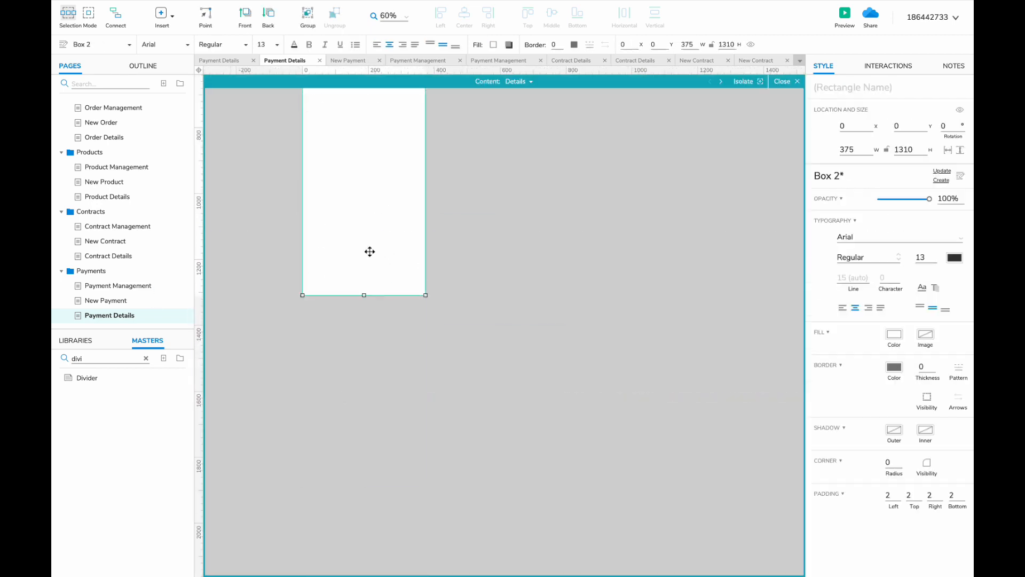
pyautogui.scroll(5, 369, 251)
pyautogui.moveTo(365, 475); pyautogui.dragTo(368, 230)
pyautogui.scroll(5, 368, 231)
pyautogui.scroll(2, 416, 299)
pyautogui.doubleClick(482, 330)
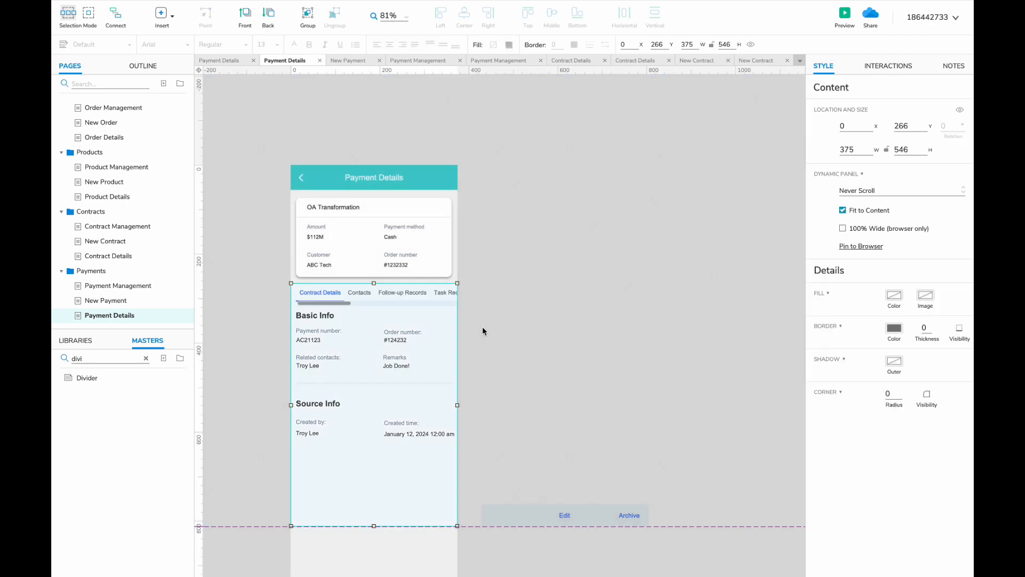
# - Duplicate a page folder, rename it 'Tasks' below Payments, with a Task Management page
pyautogui.rightClick(108, 214)
pyautogui.moveTo(203, 305)
pyautogui.click(234, 317)
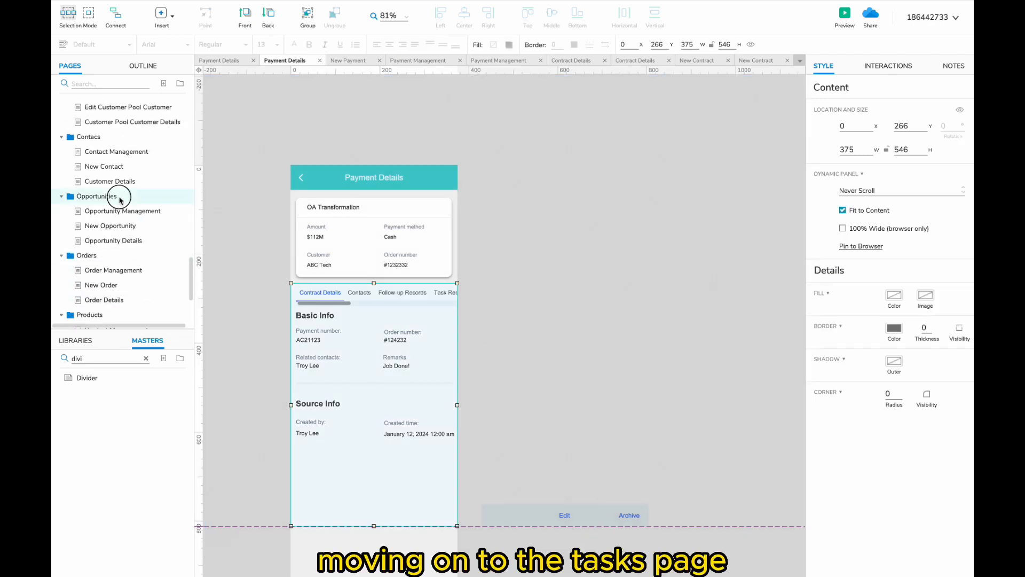
pyautogui.rightClick(119, 198)
pyautogui.moveTo(144, 286)
pyautogui.click(248, 299)
pyautogui.write('Tasks')
pyautogui.moveTo(75, 259); pyautogui.dragTo(62, 303)
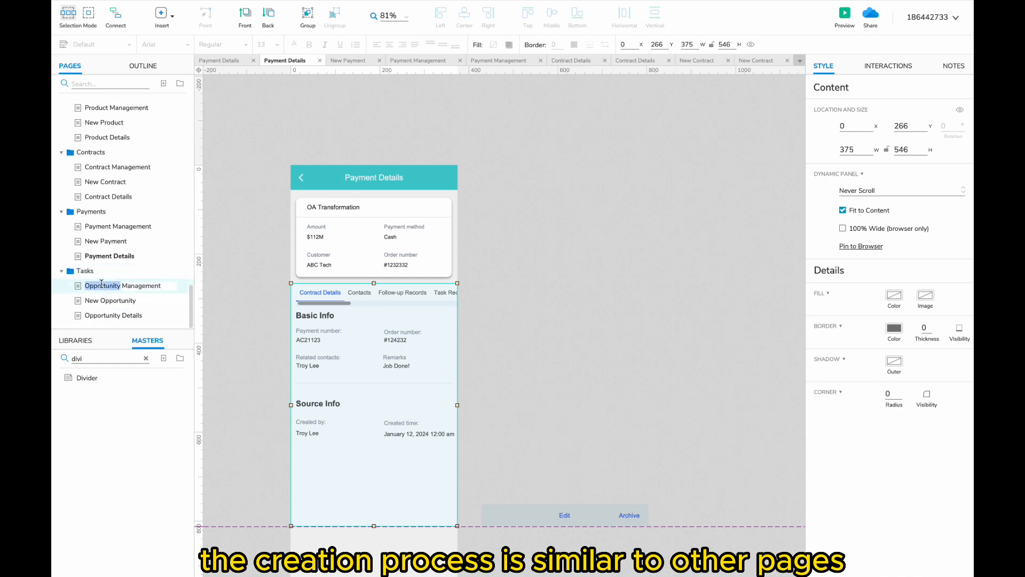
pyautogui.write('Task')
pyautogui.press('Return')
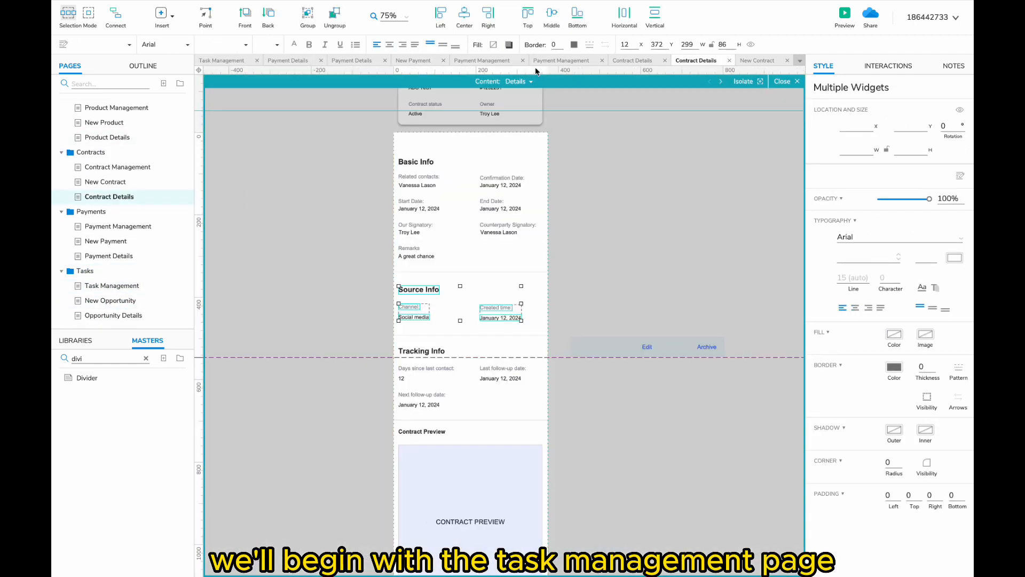
# - Paste the desktop Task Management widgets to the left of the phone as a reference
pyautogui.click(520, 81)
pyautogui.click(530, 107)
pyautogui.click(451, 238)
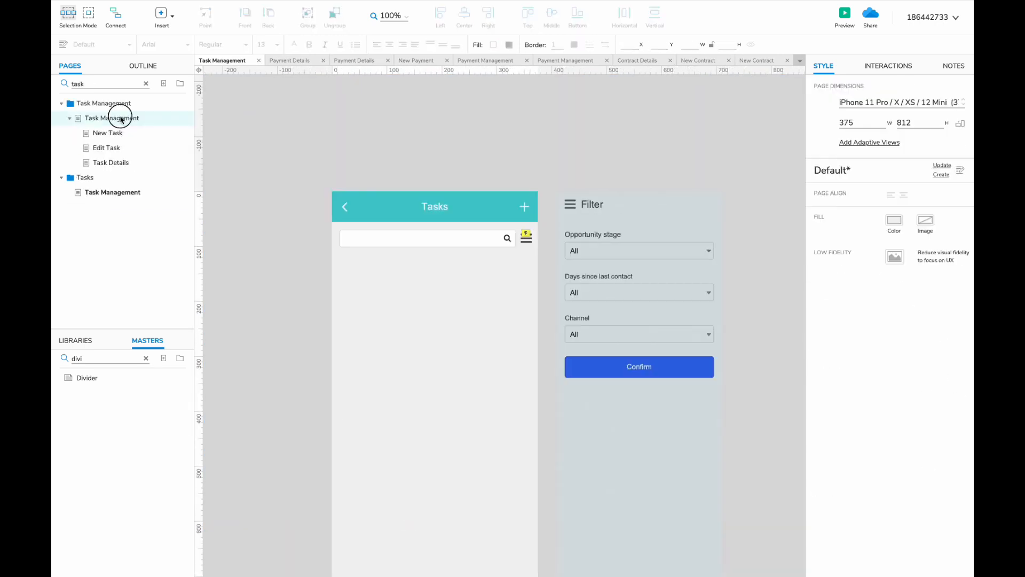
pyautogui.click(121, 119)
pyautogui.scroll(-3, 332, 300)
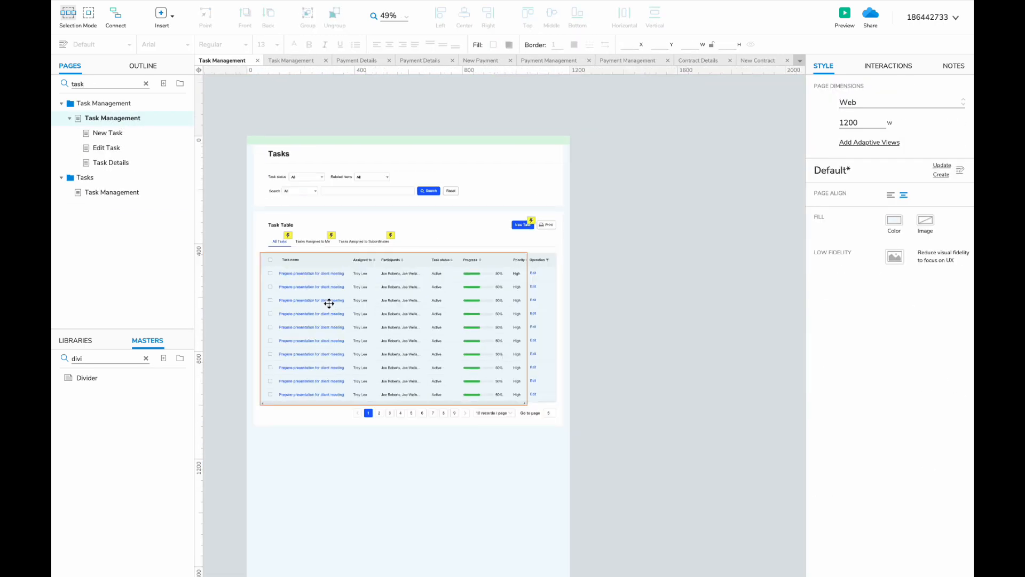
pyautogui.hotkey('ctrl', 'a')
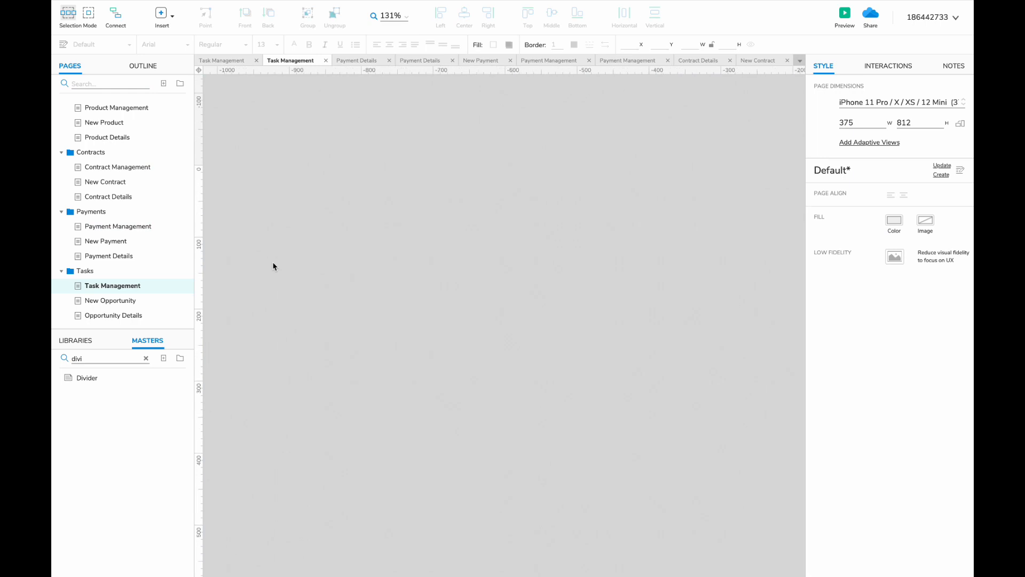
pyautogui.scroll(-4, 273, 266)
pyautogui.hotkey('ctrl', 'v')
pyautogui.moveTo(450, 277); pyautogui.dragTo(298, 165)
# - Delete the unwanted green strip from the pasted desktop widgets
pyautogui.click(361, 175)
pyautogui.click(362, 170)
pyautogui.press('Delete')
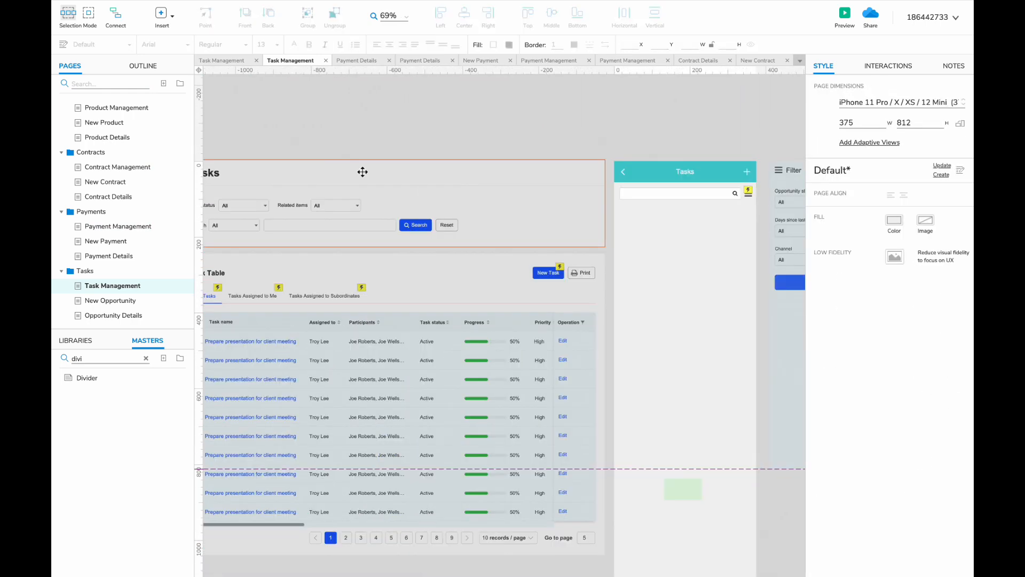
pyautogui.click(146, 358)
pyautogui.hscroll(-2, 571, 325)
pyautogui.hscroll(2, 571, 325)
pyautogui.scroll(1, 572, 325)
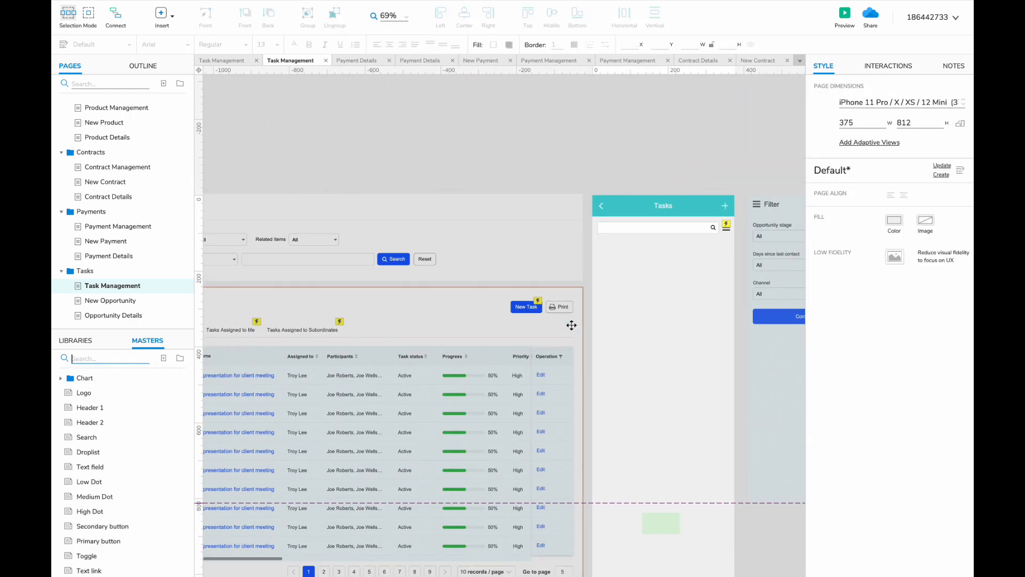
pyautogui.hscroll(-3, 571, 325)
# - Replace the Filter panel fields with Task status and Related items dropdowns above Confirm
pyautogui.moveTo(320, 233); pyautogui.dragTo(331, 347)
pyautogui.hscroll(6, 492, 257)
pyautogui.doubleClick(469, 261)
pyautogui.scroll(4, 469, 262)
pyautogui.press('Delete')
pyautogui.hotkey('ctrl', 'v')
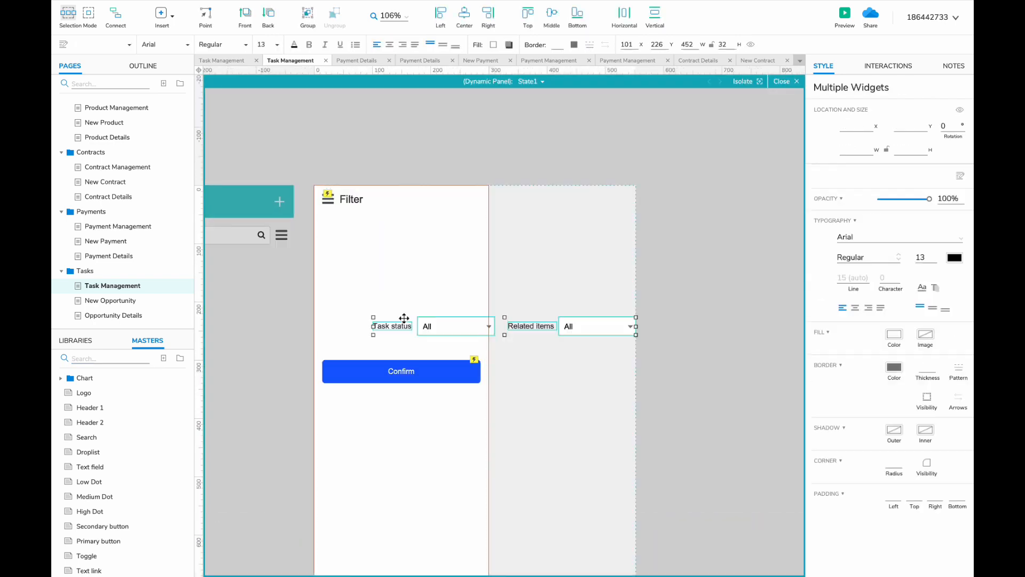
pyautogui.moveTo(404, 318); pyautogui.dragTo(377, 235)
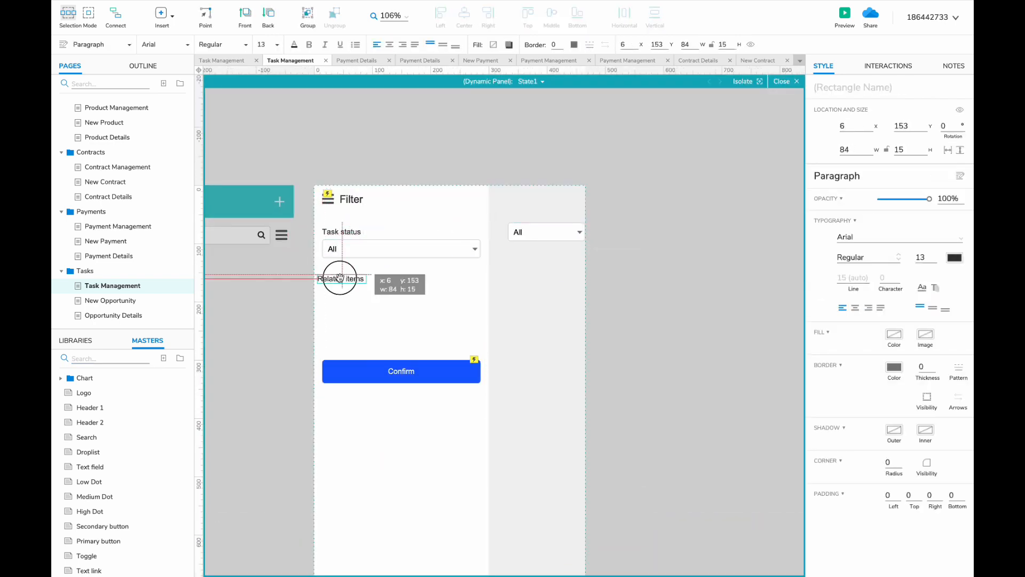
pyautogui.moveTo(540, 231); pyautogui.dragTo(355, 292)
pyautogui.moveTo(374, 371); pyautogui.dragTo(373, 325)
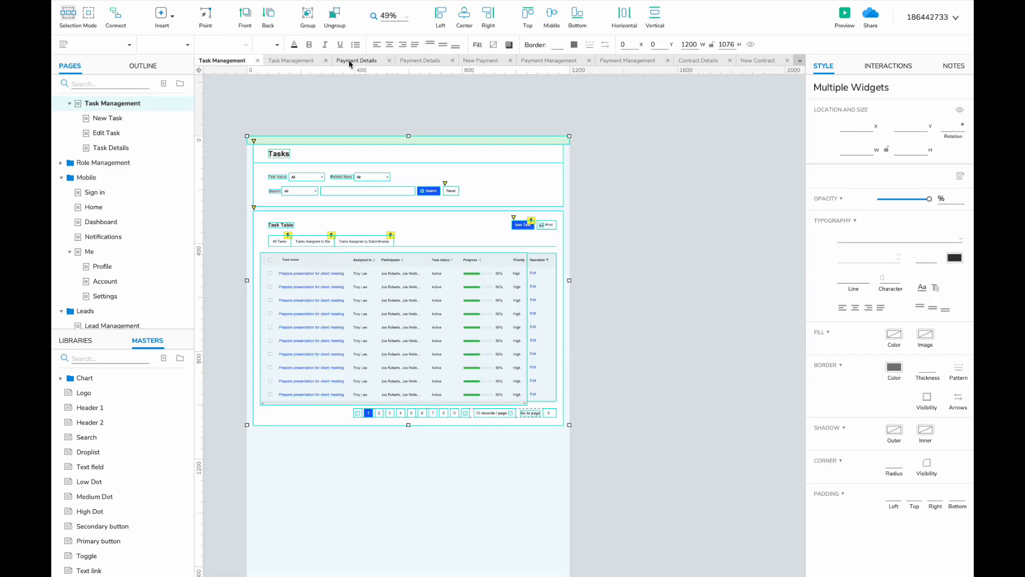
pyautogui.click(349, 60)
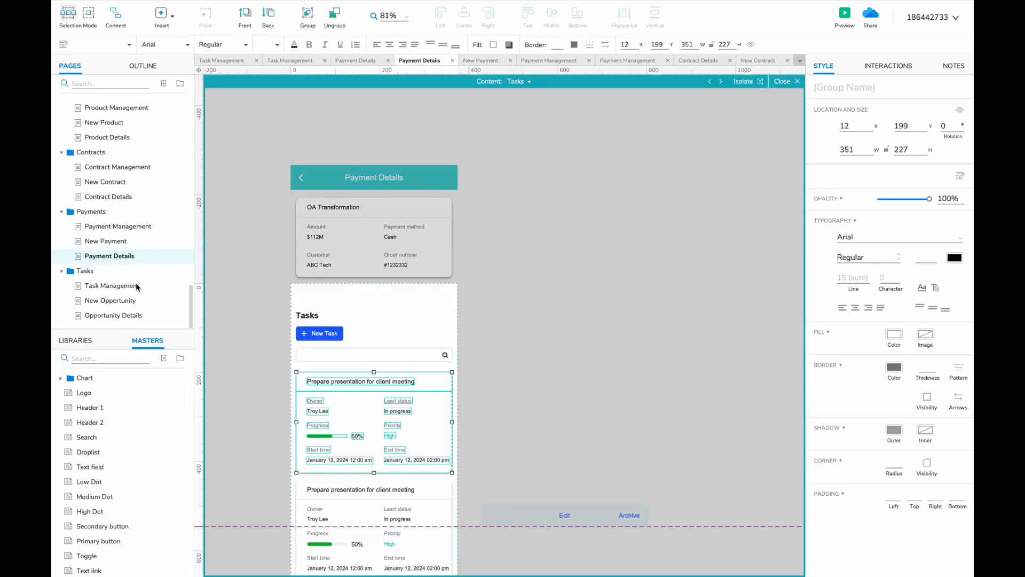
# - On the Task Management page, paste the copied task card below the search bar
pyautogui.click(136, 287)
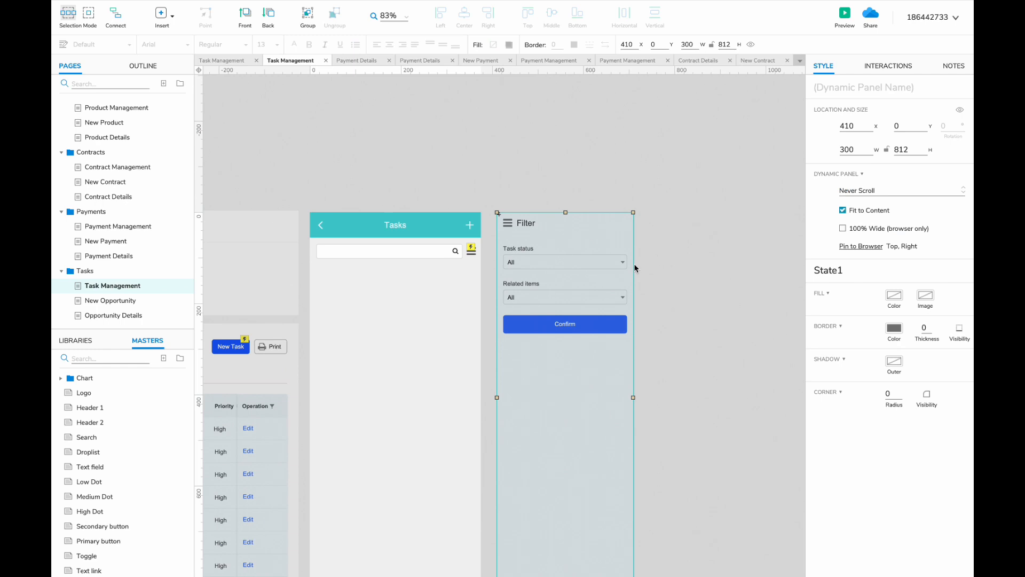
pyautogui.hotkey('ctrl', 'v')
pyautogui.moveTo(361, 423); pyautogui.dragTo(361, 268)
pyautogui.scroll(3, 361, 268)
pyautogui.click(273, 340)
pyautogui.hscroll(-5, 271, 340)
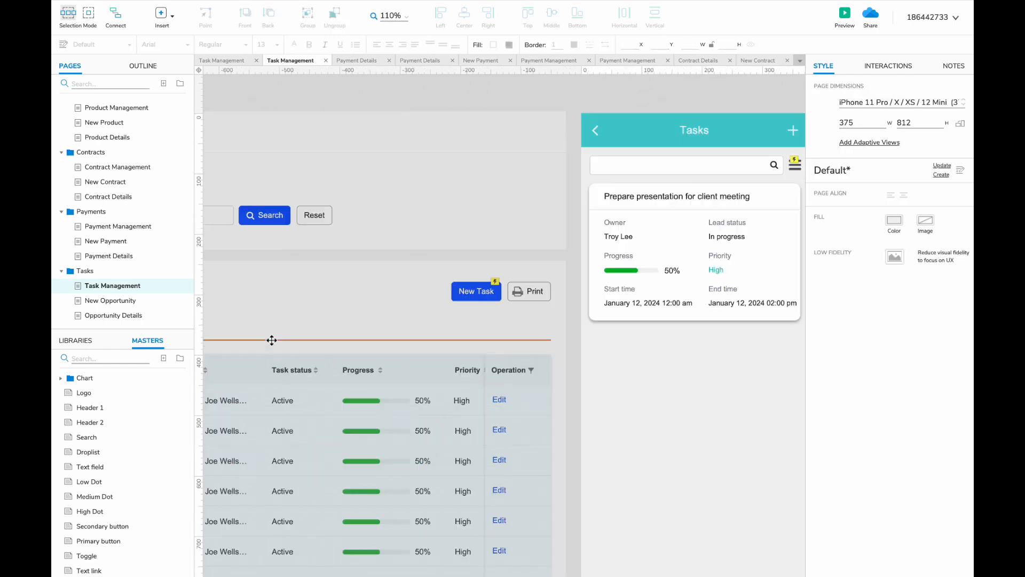
pyautogui.hscroll(5, 272, 340)
# - Rename the card's Lead status label to Task status and set its value to Active
pyautogui.doubleClick(498, 230)
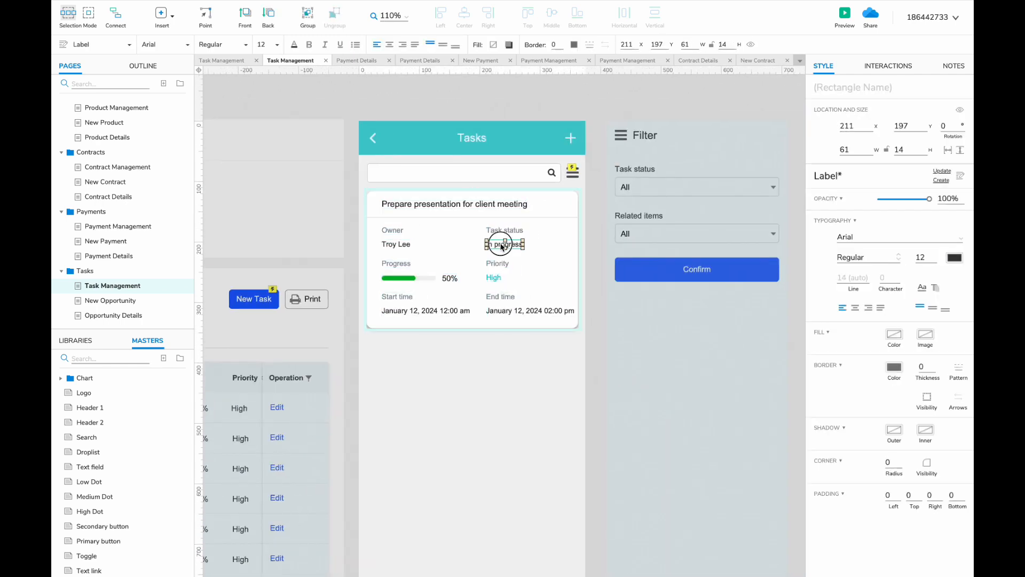
pyautogui.doubleClick(501, 245)
pyautogui.hscroll(-6, 501, 245)
pyautogui.hscroll(5, 501, 245)
pyautogui.write('Active')
pyautogui.click(477, 283)
pyautogui.hscroll(-9, 532, 258)
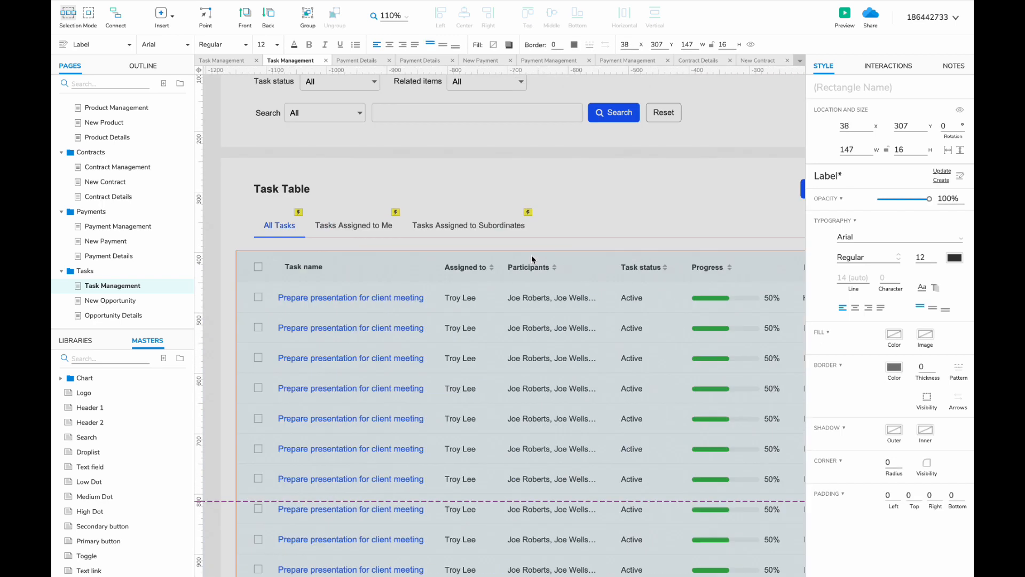
pyautogui.hscroll(3, 531, 259)
# - Replace the card's Priority label with Related Item
pyautogui.doubleClick(533, 305)
pyautogui.hscroll(-2, 505, 261)
pyautogui.doubleClick(506, 261)
pyautogui.hscroll(9, 506, 261)
pyautogui.hscroll(-9, 507, 259)
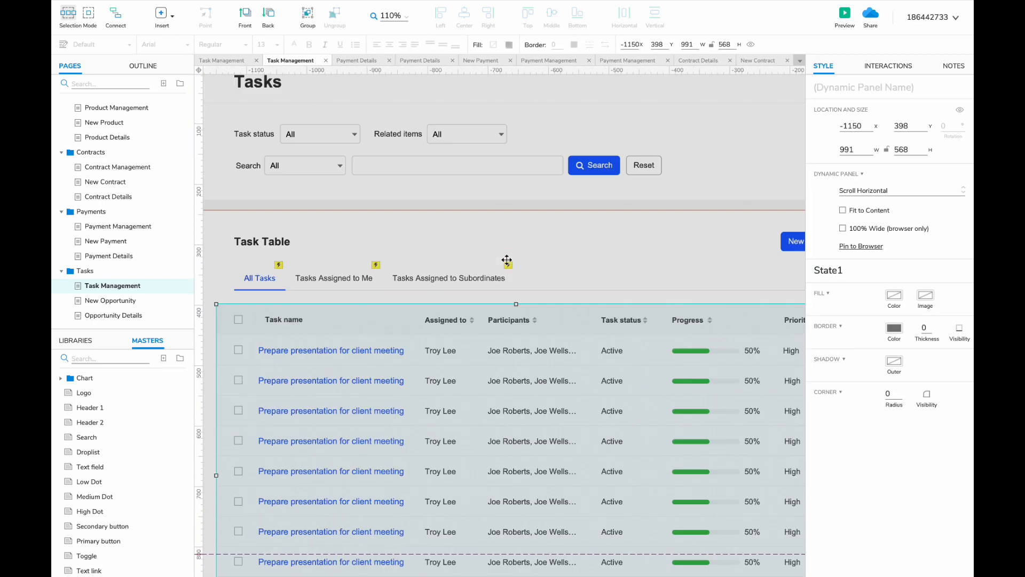
pyautogui.hscroll(9, 507, 259)
pyautogui.click(466, 300)
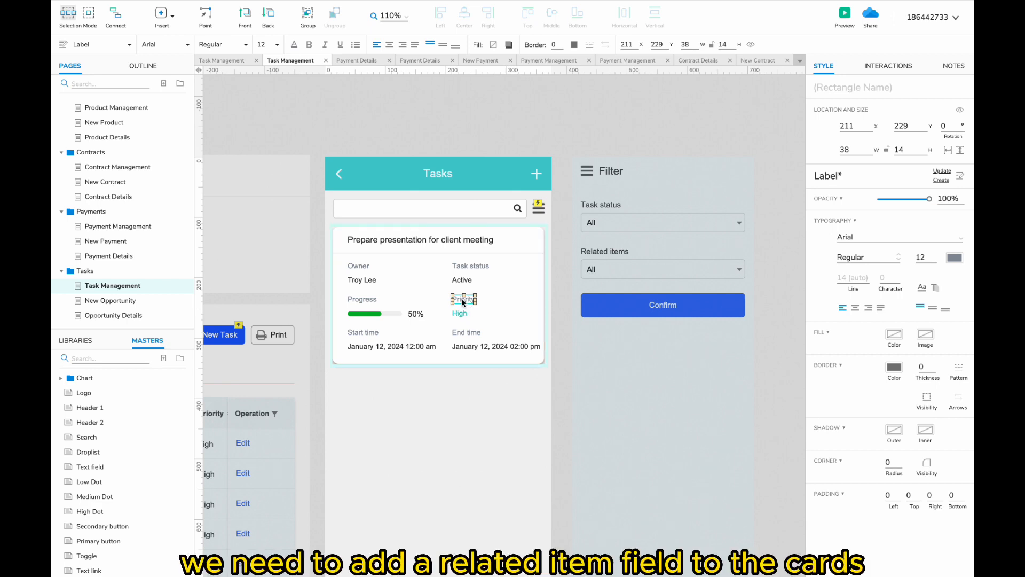
pyautogui.write('Related ')
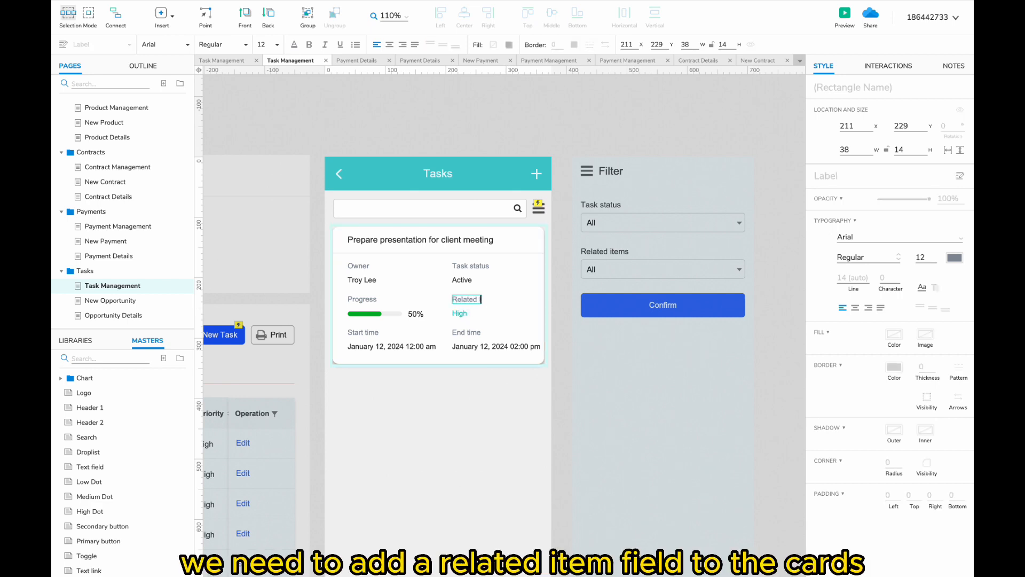
pyautogui.write('Item')
# - Add an 'order: #' value under the Related Item label
pyautogui.click(366, 350)
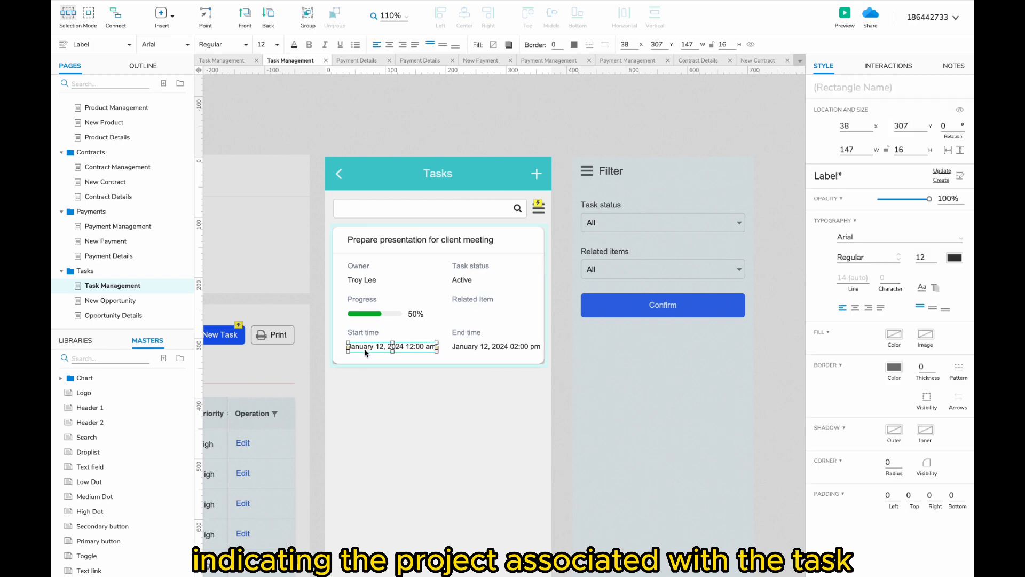
pyautogui.moveTo(464, 311); pyautogui.dragTo(463, 312)
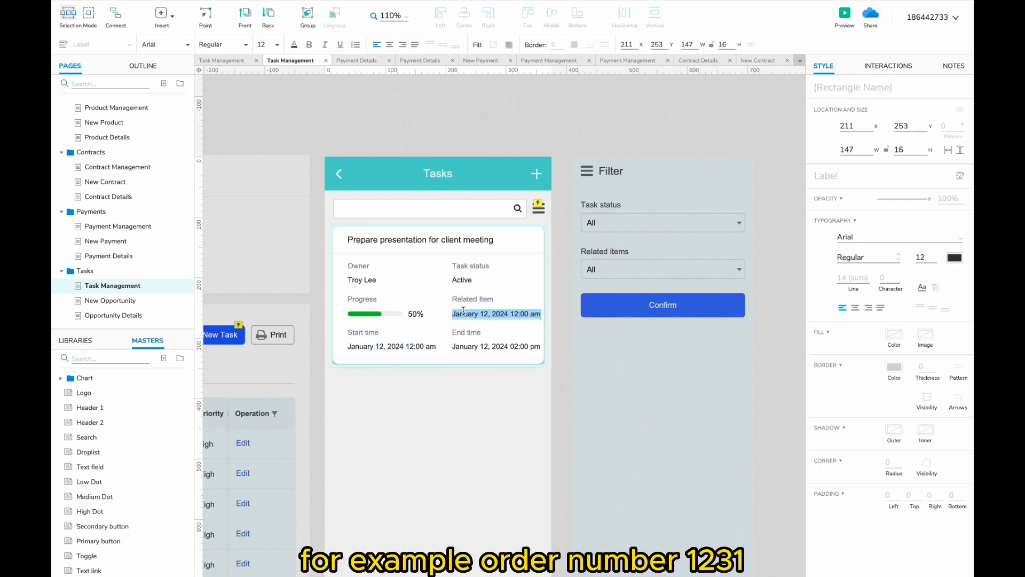
pyautogui.write('order')
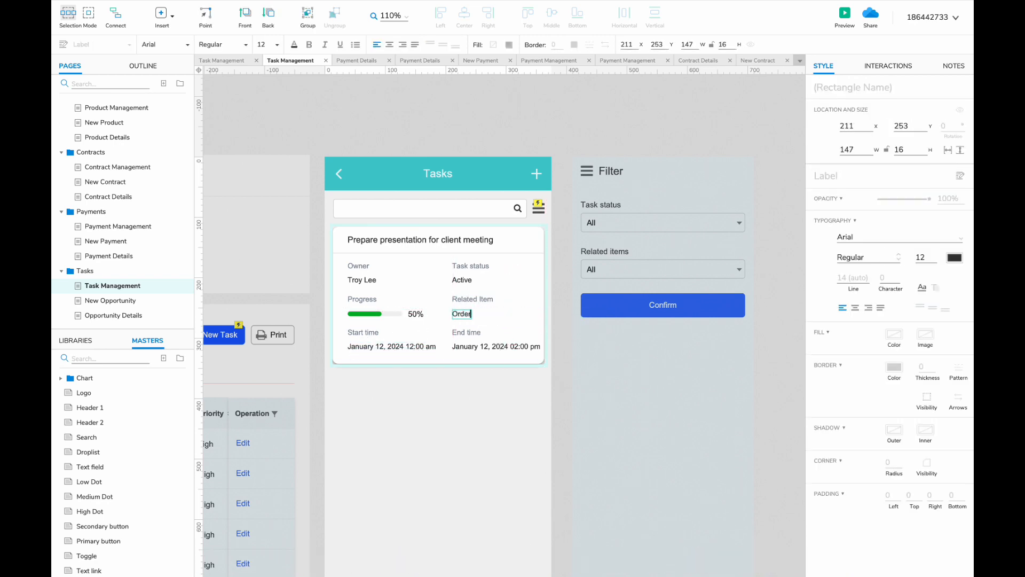
pyautogui.write(': #1231')
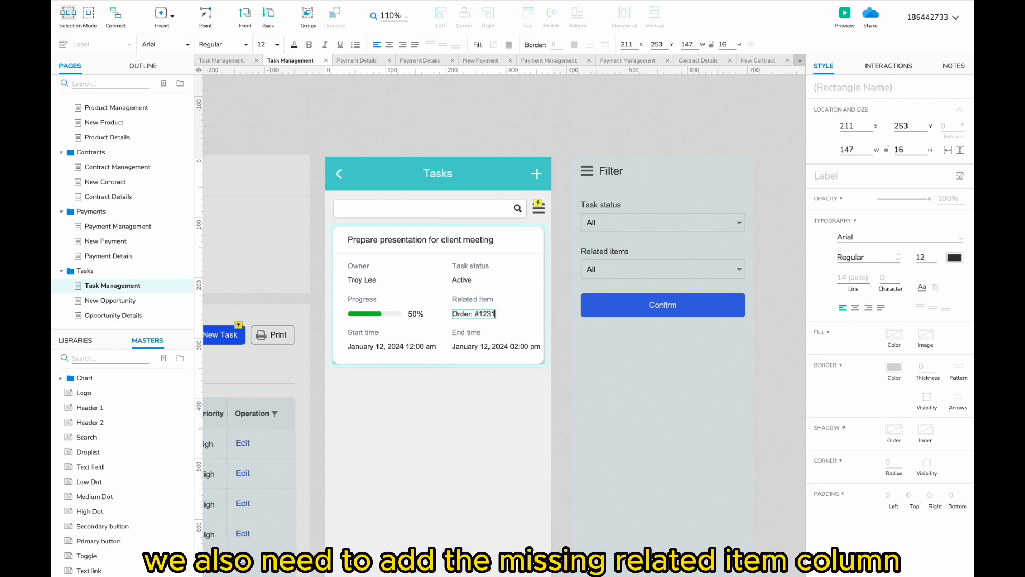
pyautogui.click(440, 403)
pyautogui.click(127, 84)
# - Find the task table page and shift the columns right of Task name to make room
pyautogui.write('task')
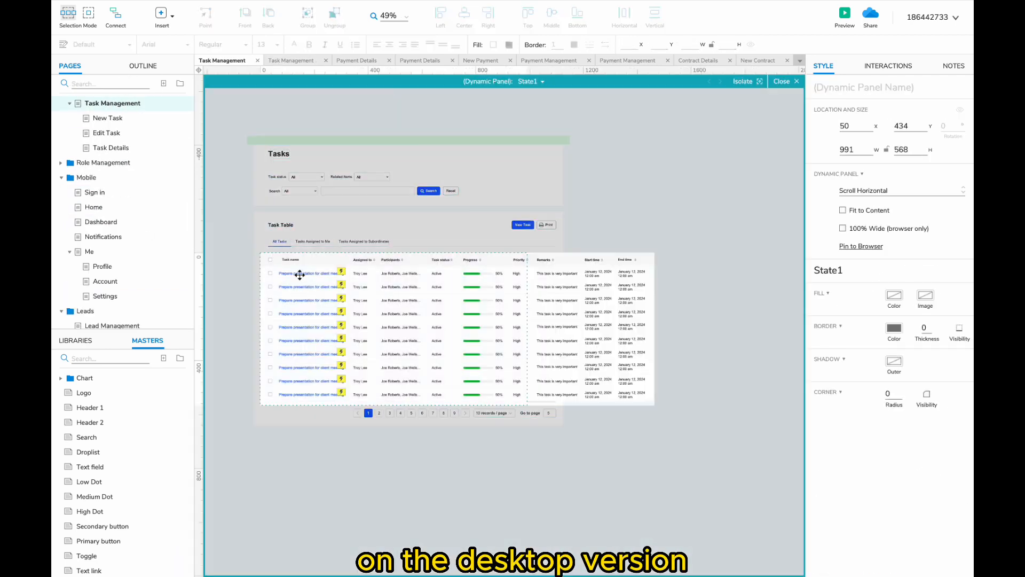
pyautogui.scroll(3, 301, 274)
pyautogui.scroll(-2, 316, 272)
pyautogui.moveTo(772, 251); pyautogui.dragTo(380, 433)
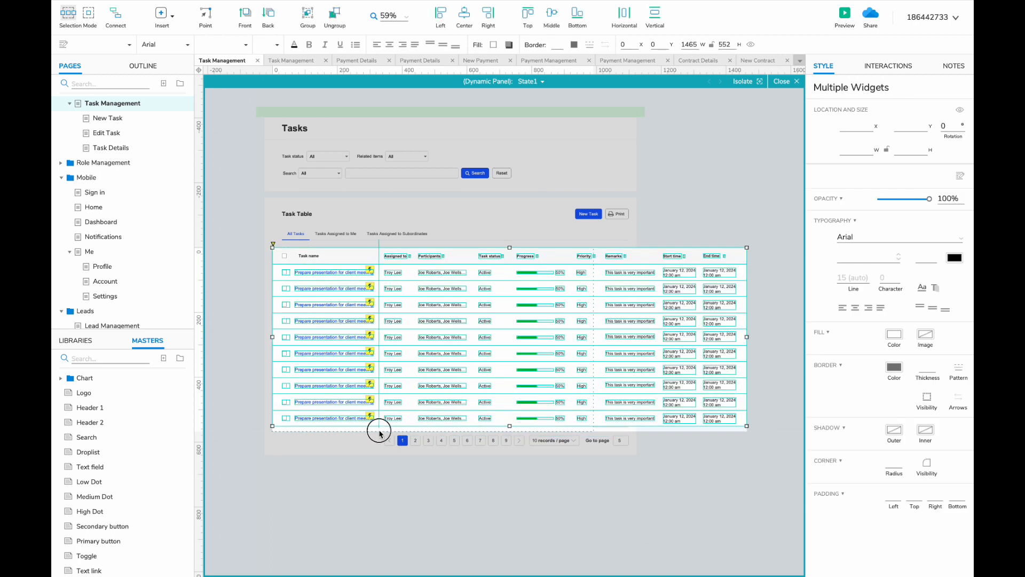
pyautogui.moveTo(778, 223); pyautogui.dragTo(604, 345)
pyautogui.moveTo(395, 256); pyautogui.dragTo(359, 257)
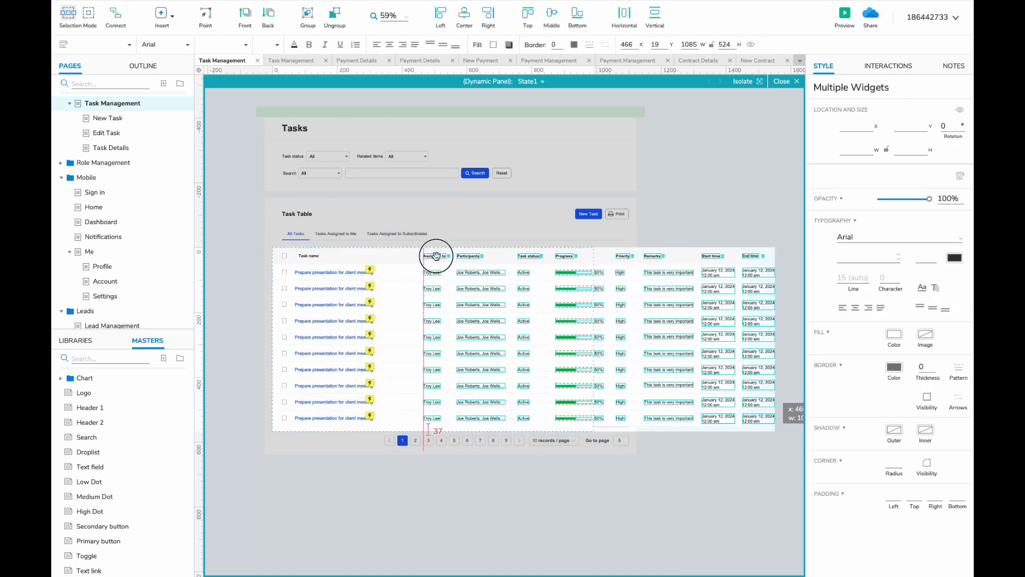
# - Duplicate the Assigned to header into the gap and rename it Related Item
pyautogui.scroll(2, 434, 256)
pyautogui.click(440, 257)
pyautogui.scroll(1, 440, 257)
pyautogui.keyDown('shift'); pyautogui.click(458, 257); pyautogui.keyUp('shift')
pyautogui.click(376, 257)
pyautogui.keyDown('shift'); pyautogui.click(392, 257); pyautogui.keyUp('shift')
pyautogui.doubleClick(385, 257)
pyautogui.write('Related Item')
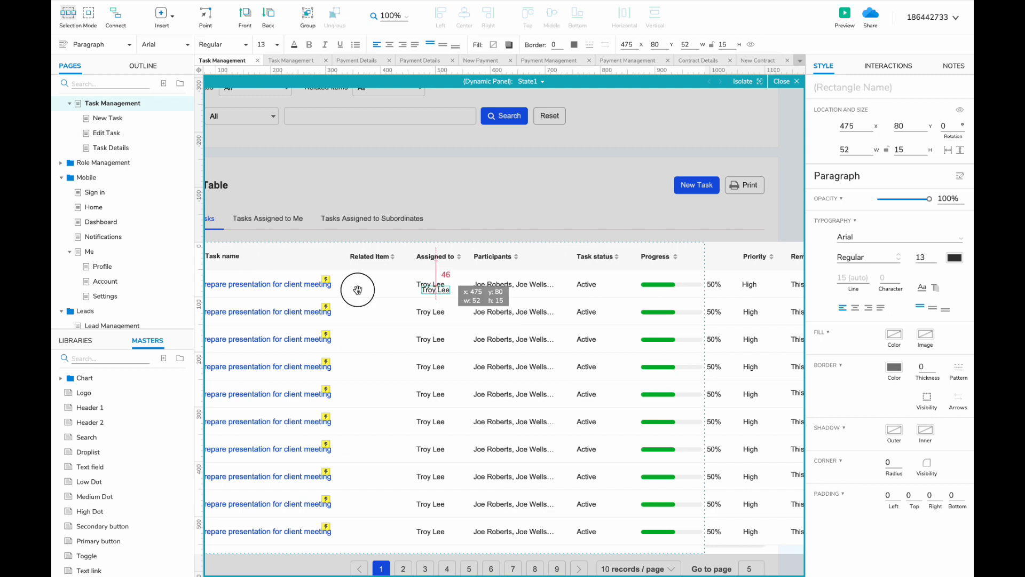
# - Fill the Related Item column with Order: #12323 labels in every row
pyautogui.moveTo(358, 290); pyautogui.dragTo(358, 284)
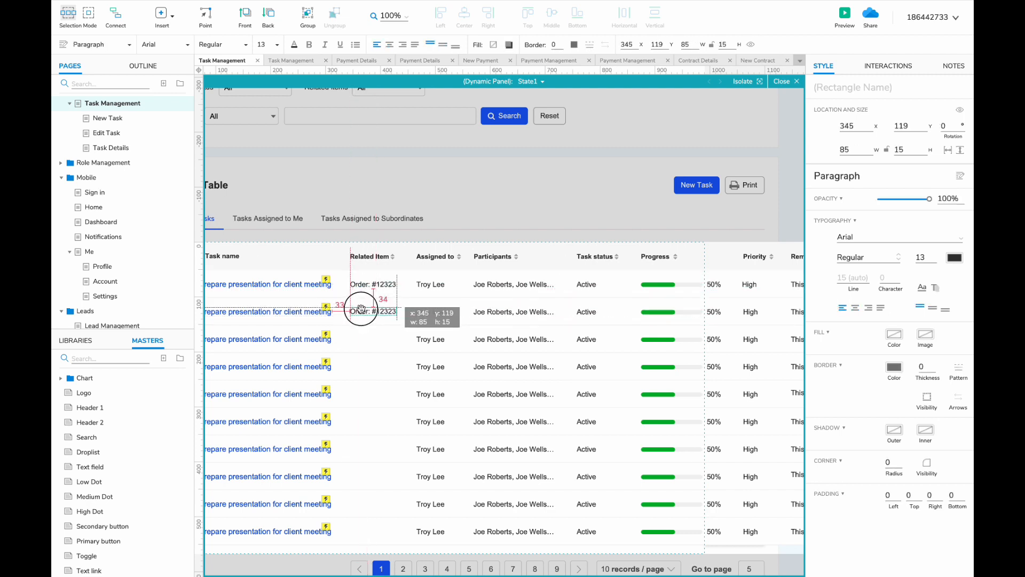
pyautogui.keyDown('shift'); pyautogui.click(365, 287); pyautogui.keyUp('shift')
pyautogui.press('super+d')
pyautogui.moveTo(360, 308); pyautogui.dragTo(360, 507)
pyautogui.scroll(-3, 366, 515)
# - Widen the row boxes to span the new column and group each row's widgets
pyautogui.moveTo(684, 353); pyautogui.dragTo(684, 537)
pyautogui.moveTo(693, 445); pyautogui.dragTo(727, 445)
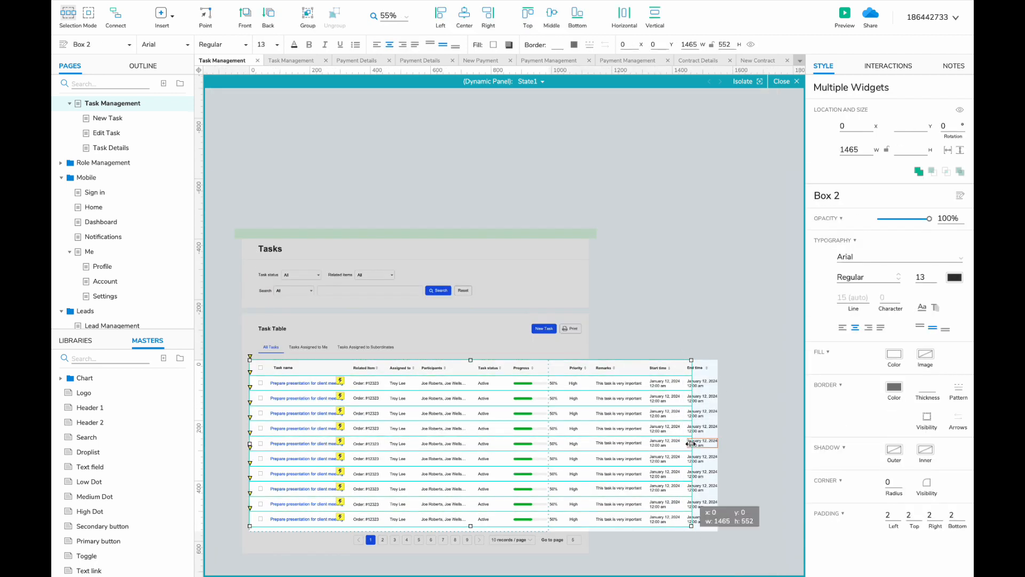
pyautogui.moveTo(742, 385); pyautogui.dragTo(256, 398)
pyautogui.press('super+g')
pyautogui.press('super+g')
pyautogui.press('super+g')
pyautogui.moveTo(744, 414); pyautogui.dragTo(256, 429)
pyautogui.press('super+g')
pyautogui.moveTo(742, 439); pyautogui.dragTo(247, 462)
pyautogui.press('super+g')
pyautogui.moveTo(741, 469); pyautogui.dragTo(256, 492)
pyautogui.press('super+g')
pyautogui.press('super+g')
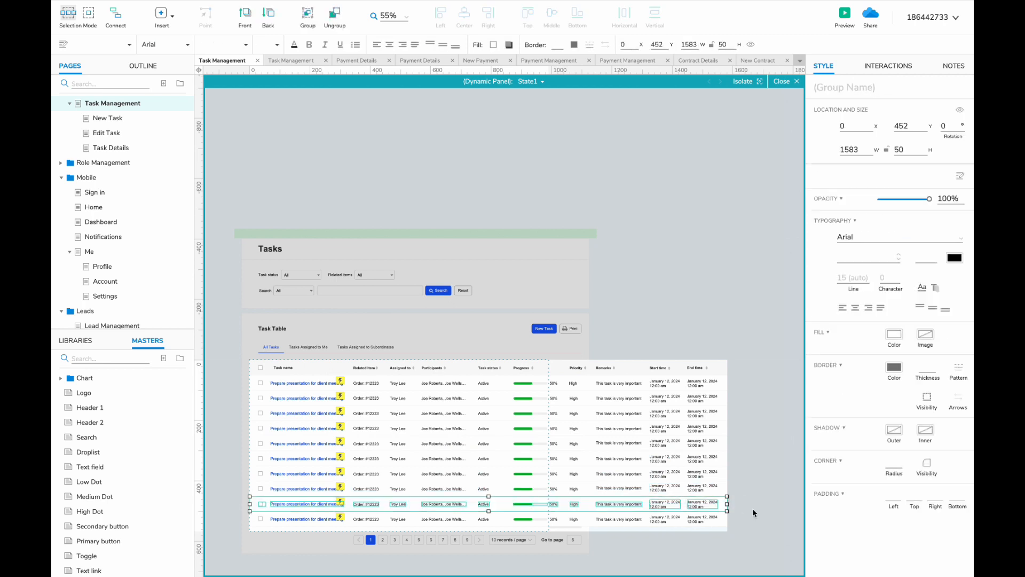
pyautogui.moveTo(741, 500); pyautogui.dragTo(256, 507)
pyautogui.press('super+g')
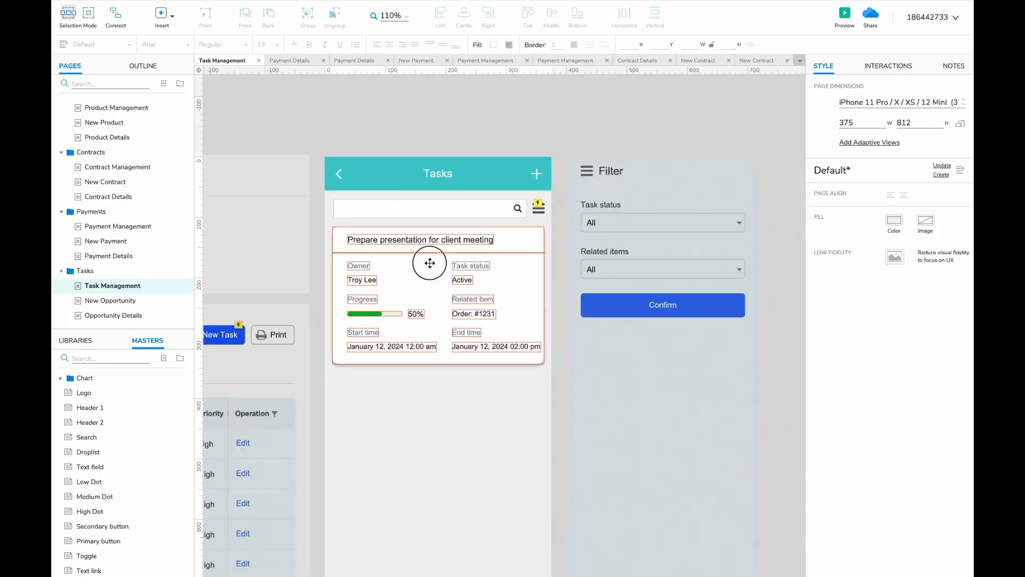
# - Stack copies of the task card further down the mobile task list
pyautogui.scroll(-3, 424, 258)
pyautogui.moveTo(423, 259); pyautogui.dragTo(381, 366)
pyautogui.moveTo(448, 513); pyautogui.dragTo(450, 508)
pyautogui.scroll(3, 450, 509)
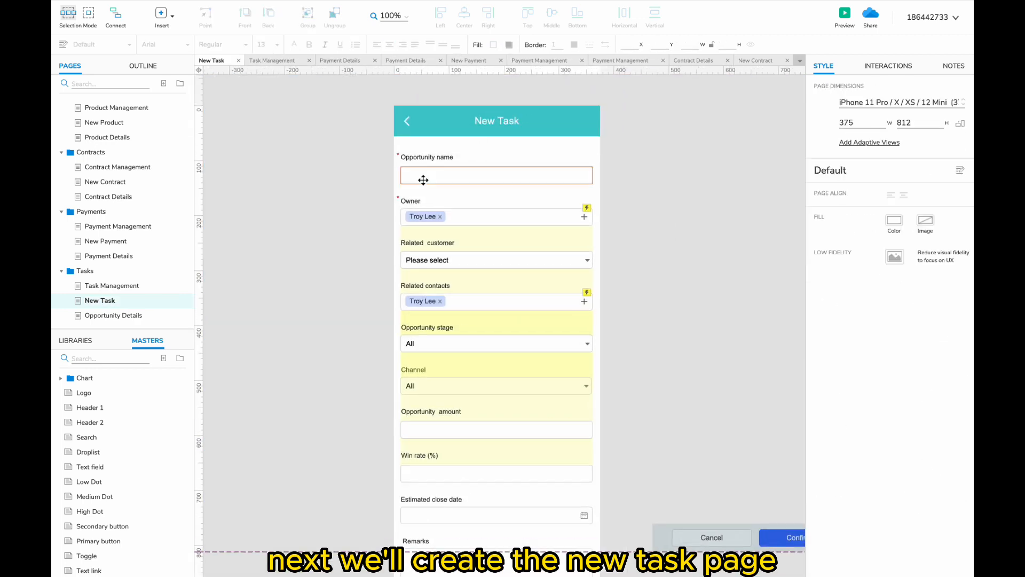
# - Open the New Task page and select the desktop form's Opportunity name and Task name labels
pyautogui.click(106, 84)
pyautogui.write('new tas')
pyautogui.click(104, 137)
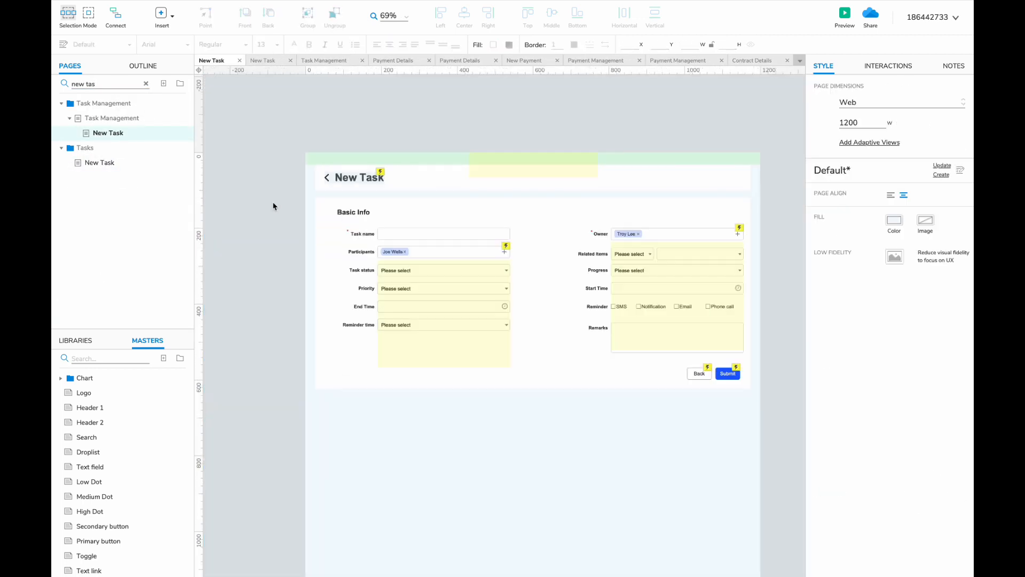
pyautogui.hotkey('ctrl', 'a')
pyautogui.click(341, 174)
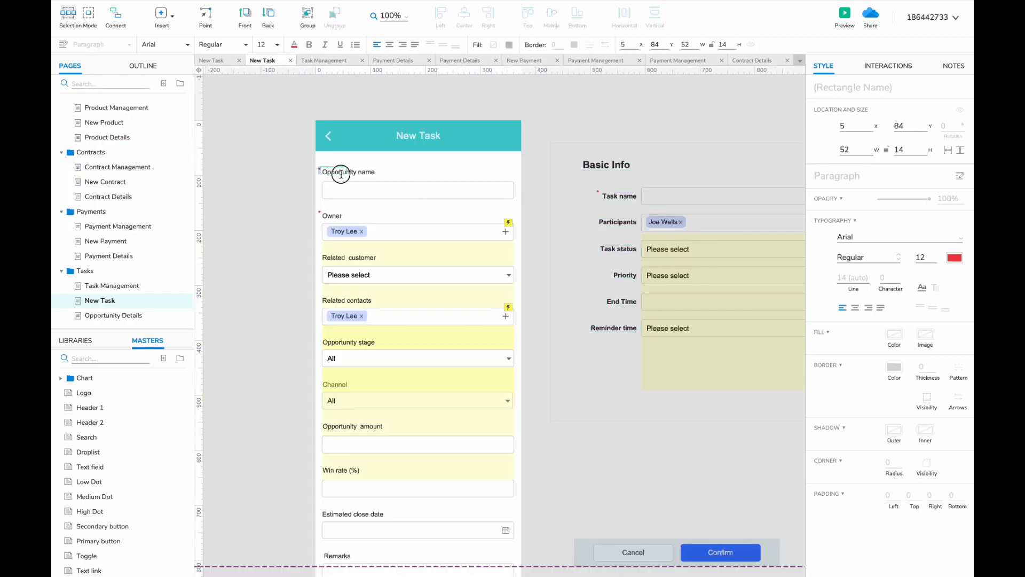
pyautogui.click(363, 173)
# - Relabel the copied Owner field in the phone form as Participants
pyautogui.scroll(-2, 511, 164)
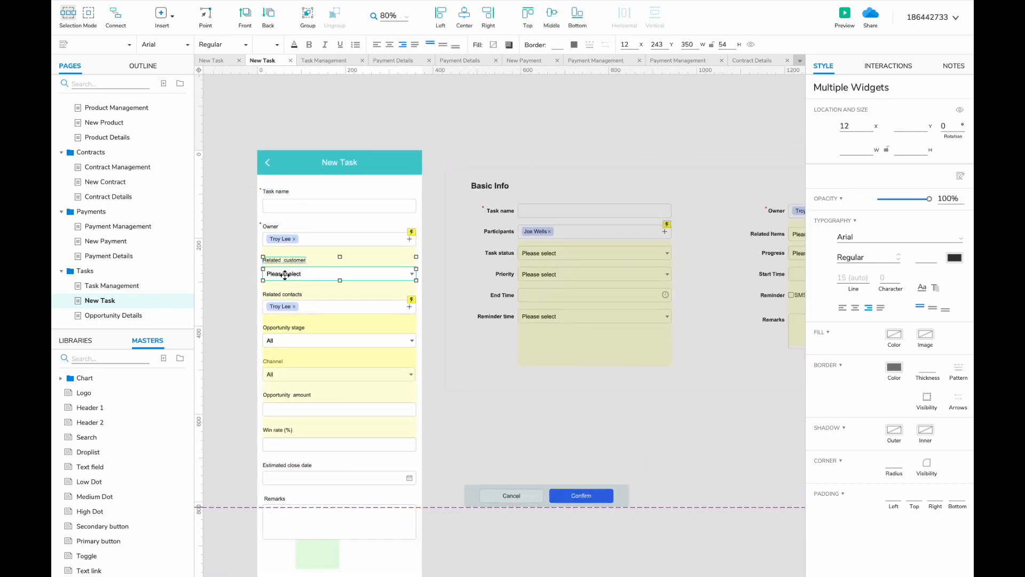
pyautogui.moveTo(285, 244); pyautogui.dragTo(280, 271)
pyautogui.scroll(1, 283, 263)
pyautogui.click(271, 256)
pyautogui.doubleClick(270, 256)
pyautogui.rightClick(265, 256)
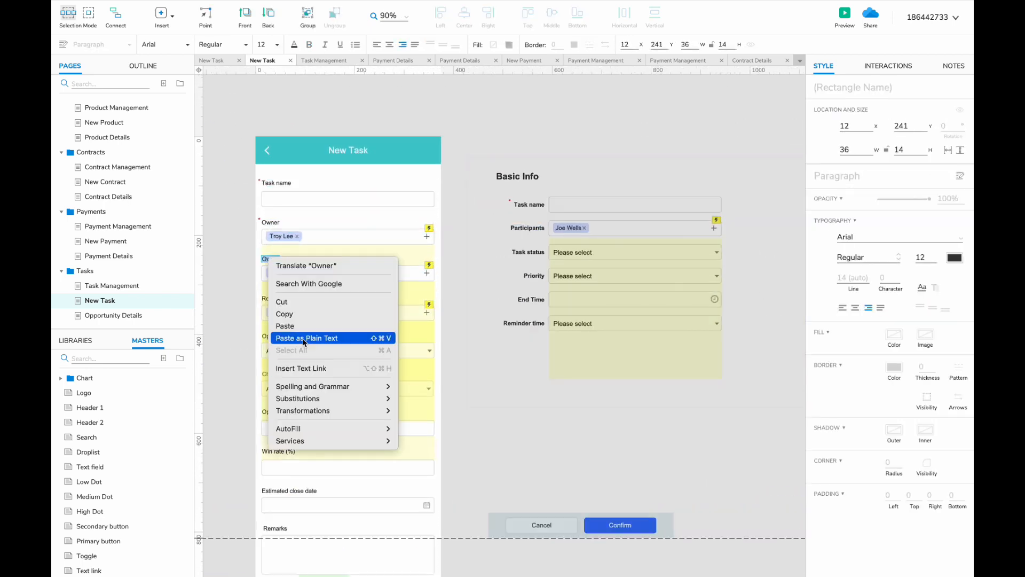
pyautogui.click(323, 338)
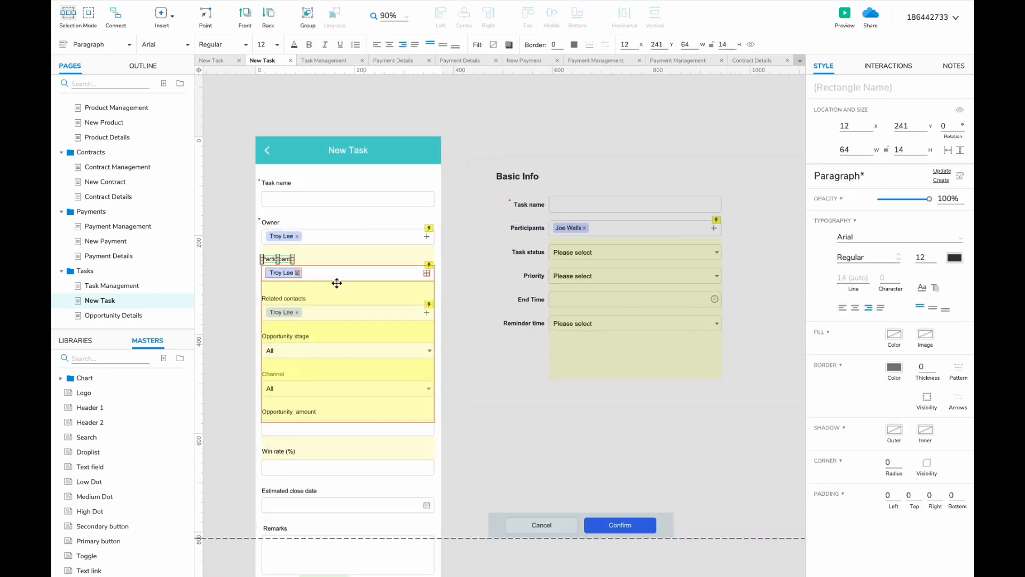
# - Clear the old opportunity fields and bring the Related Items label and droplists into the phone form
pyautogui.hscroll(4, 337, 283)
pyautogui.moveTo(672, 242); pyautogui.dragTo(462, 259)
pyautogui.hotkey('ctrl', 'c')
pyautogui.hscroll(-8, 363, 321)
pyautogui.moveTo(350, 301); pyautogui.dragTo(545, 466)
pyautogui.press('Delete')
pyautogui.hotkey('ctrl', 'v')
pyautogui.moveTo(476, 331); pyautogui.dragTo(360, 382)
# - Copy the Task status label and droplist into the phone form
pyautogui.hscroll(3, 320, 316)
pyautogui.click(563, 275)
pyautogui.keyDown('shift'); pyautogui.click(600, 276); pyautogui.keyUp('shift')
pyautogui.hotkey('ctrl', 'c')
pyautogui.hscroll(-6, 570, 277)
pyautogui.hotkey('ctrl', 'v')
# - Add the Progress label and droplist to the phone form, aligned under each other
pyautogui.keyDown('shift'); pyautogui.click(356, 384); pyautogui.keyUp('shift')
pyautogui.hscroll(5, 359, 382)
pyautogui.click(620, 306)
pyautogui.hscroll(-5, 620, 306)
pyautogui.hotkey('ctrl', 'v')
pyautogui.moveTo(398, 416); pyautogui.dragTo(377, 435)
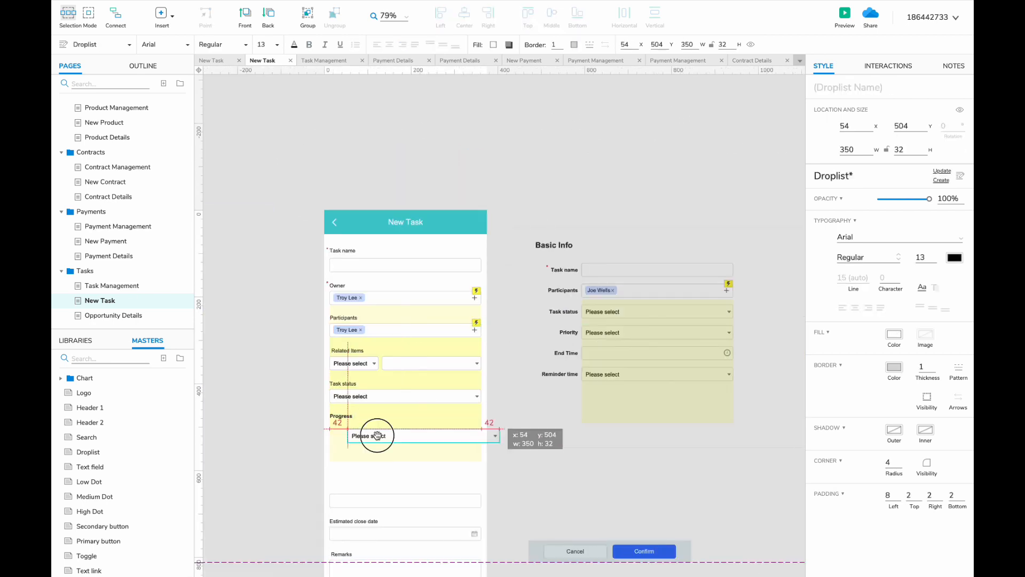
pyautogui.press('Left')
pyautogui.press('Left')
pyautogui.press('Left')
pyautogui.press('Left')
# - Copy the Priority label and droplist into the phone form
pyautogui.hscroll(4, 398, 430)
pyautogui.click(508, 293)
pyautogui.keyDown('shift'); pyautogui.click(474, 294); pyautogui.keyUp('shift')
pyautogui.hotkey('ctrl', 'c')
pyautogui.hotkey('ctrl', 'v')
pyautogui.moveTo(286, 409); pyautogui.dragTo(257, 421)
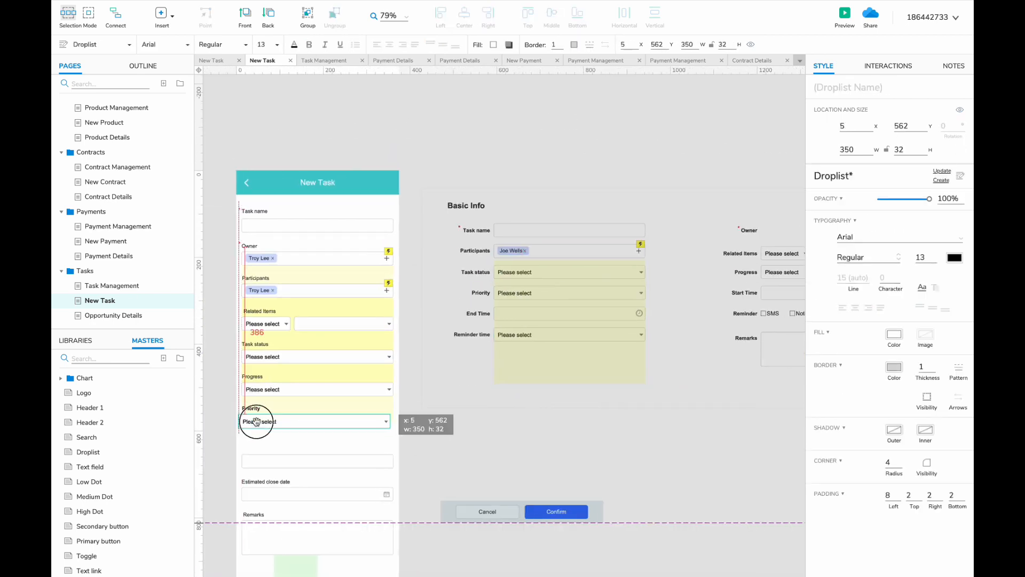
pyautogui.keyDown('shift'); pyautogui.click(252, 408); pyautogui.keyUp('shift')
# - Add the Start Time and End Time label/field pairs below Priority
pyautogui.hscroll(4, 252, 423)
pyautogui.click(580, 297)
pyautogui.keyDown('shift'); pyautogui.click(623, 295); pyautogui.keyUp('shift')
pyautogui.hotkey('ctrl', 'c')
pyautogui.hscroll(-6, 623, 295)
pyautogui.hotkey('ctrl', 'v')
pyautogui.moveTo(478, 322); pyautogui.dragTo(477, 396)
pyautogui.moveTo(485, 404); pyautogui.dragTo(455, 418)
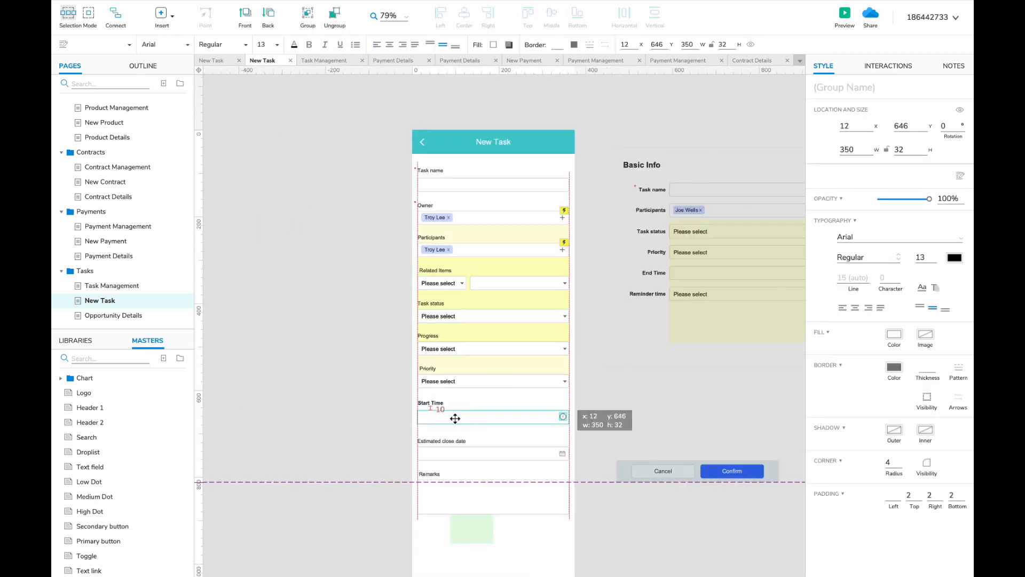
pyautogui.scroll(-2, 445, 415)
pyautogui.hscroll(4, 445, 414)
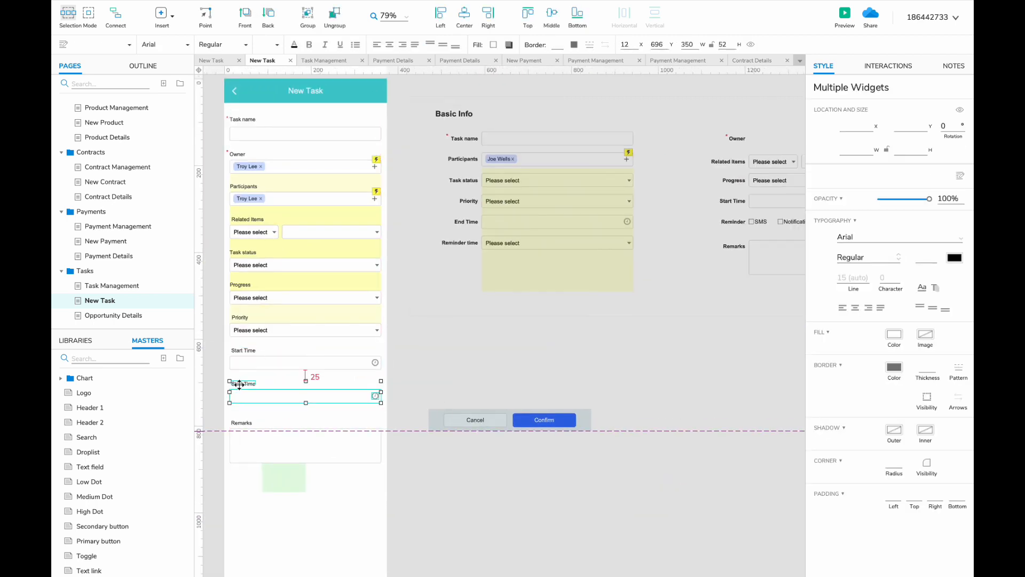
pyautogui.moveTo(228, 381); pyautogui.dragTo(225, 414)
# - Add Box widgets labelled SMS and Notification under the Reminder label
pyautogui.scroll(3, 279, 394)
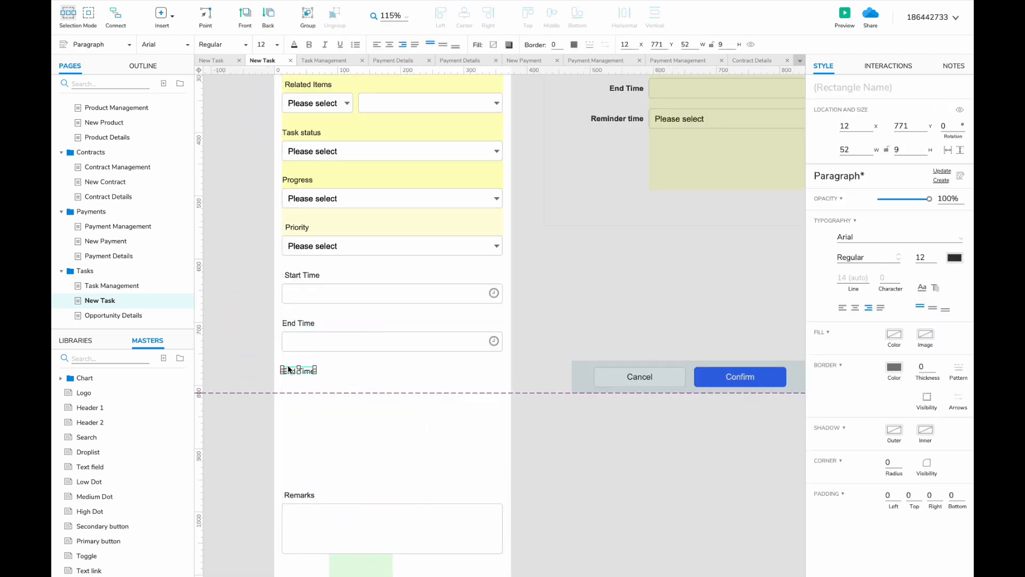
pyautogui.click(76, 340)
pyautogui.moveTo(121, 419); pyautogui.dragTo(282, 380)
pyautogui.scroll(-3, 419, 409)
pyautogui.write('SMS')
pyautogui.moveTo(468, 474); pyautogui.dragTo(431, 398)
pyautogui.scroll(4, 335, 397)
pyautogui.write('Notification')
pyautogui.press('Escape')
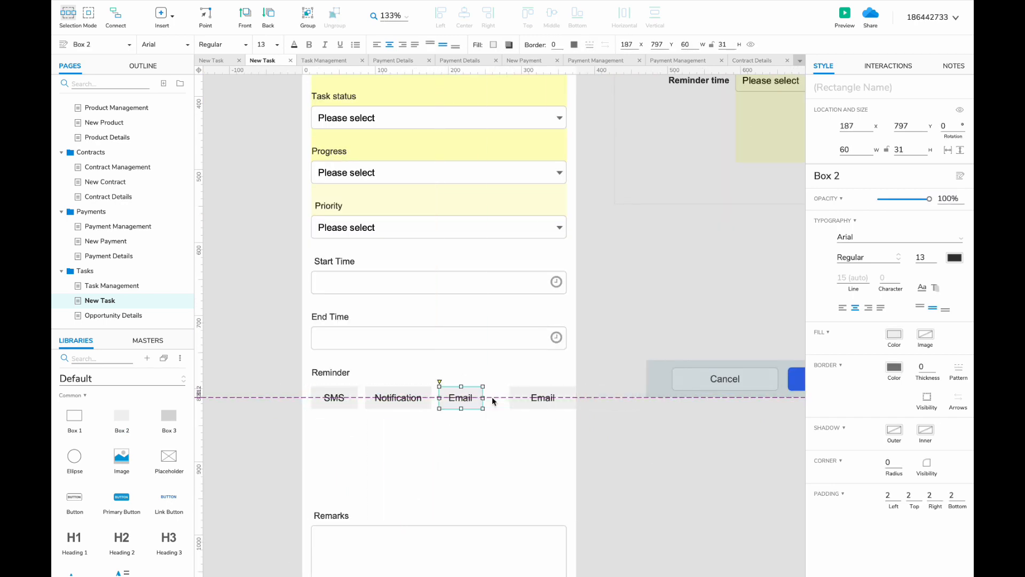
pyautogui.press('Escape')
# - Line up the SMS, Notification, Email and Phone call boxes and distribute them horizontally
pyautogui.moveTo(542, 397); pyautogui.dragTo(529, 397)
pyautogui.keyDown('shift'); pyautogui.click(460, 397); pyautogui.keyUp('shift')
pyautogui.keyDown('shift'); pyautogui.click(398, 397); pyautogui.keyUp('shift')
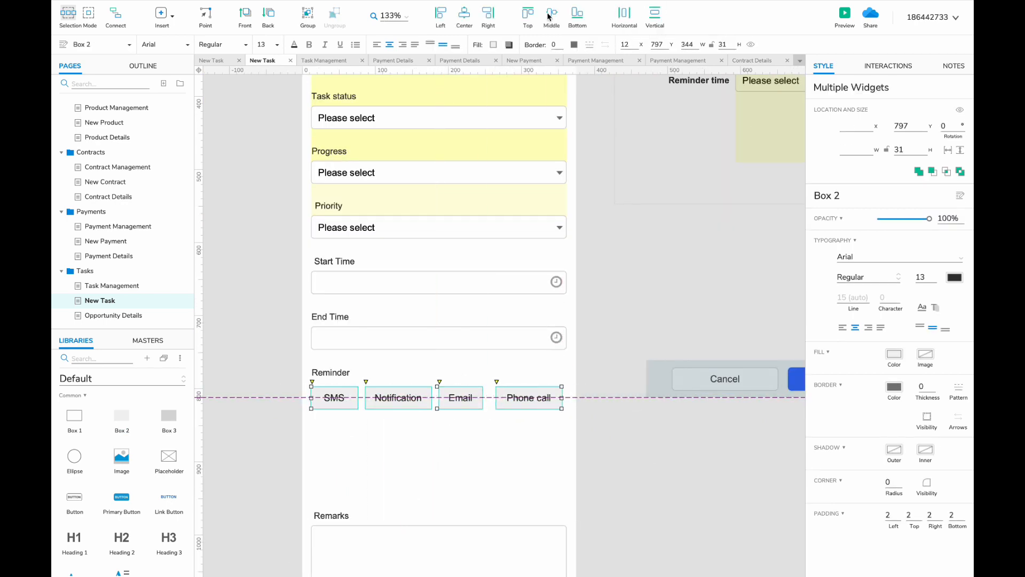
pyautogui.click(624, 17)
# - Move the Reminder time label and droplist into the phone form, aligned with the fields
pyautogui.click(464, 402)
pyautogui.click(450, 421)
pyautogui.keyDown('ctrl'); pyautogui.scroll(-2, 451, 421); pyautogui.keyUp('ctrl')
pyautogui.moveTo(694, 170); pyautogui.dragTo(601, 192)
pyautogui.scroll(-3, 602, 192)
pyautogui.moveTo(673, 97); pyautogui.dragTo(262, 385)
pyautogui.moveTo(334, 384); pyautogui.dragTo(276, 404)
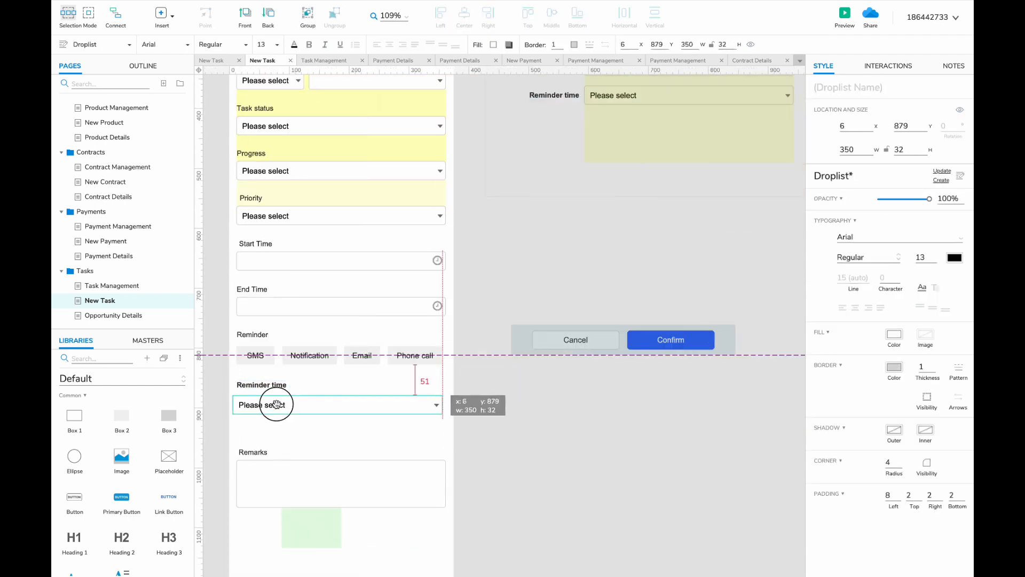
# - Move Remarks up under Reminder time and delete the leftover desktop form
pyautogui.moveTo(228, 431); pyautogui.dragTo(327, 471)
pyautogui.moveTo(327, 472); pyautogui.dragTo(327, 439)
pyautogui.keyDown('ctrl'); pyautogui.scroll(-5, 327, 440); pyautogui.keyUp('ctrl')
pyautogui.moveTo(769, 144); pyautogui.dragTo(406, 315)
pyautogui.press('Delete')
pyautogui.scroll(-2, 482, 348)
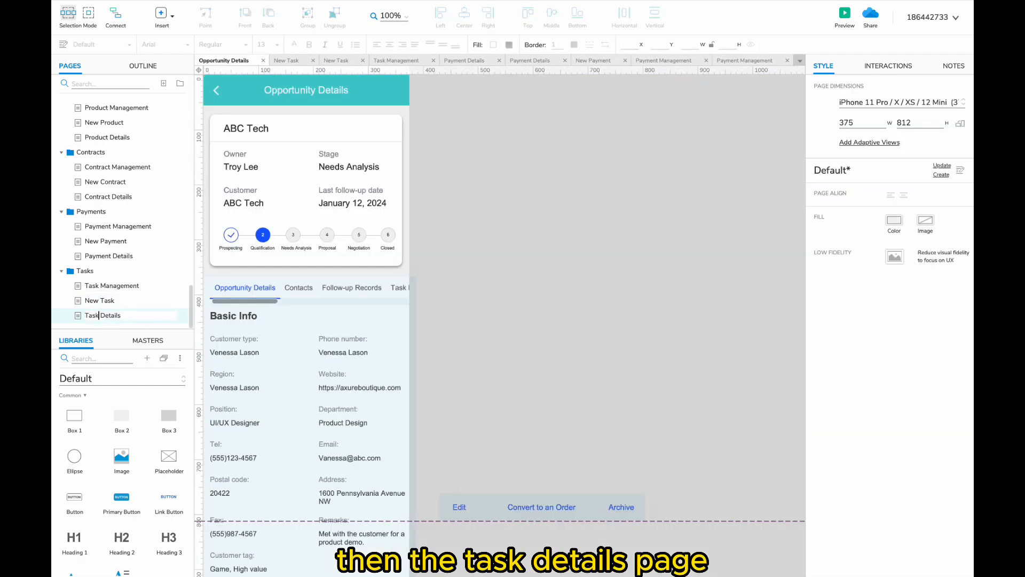
# - On the mobile Task Details page, move the tab bar and content panel up under the card
pyautogui.click(110, 285)
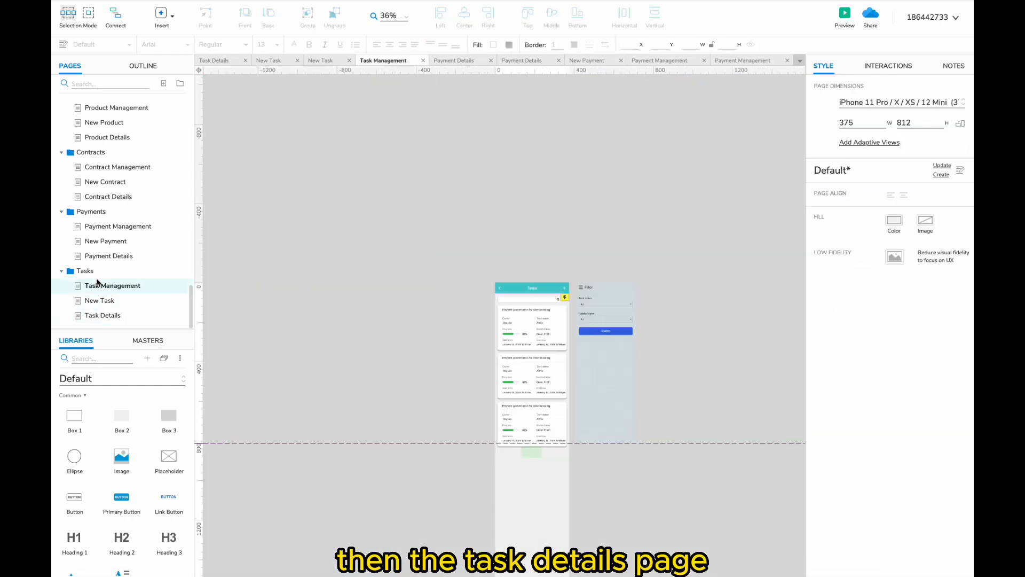
pyautogui.click(103, 315)
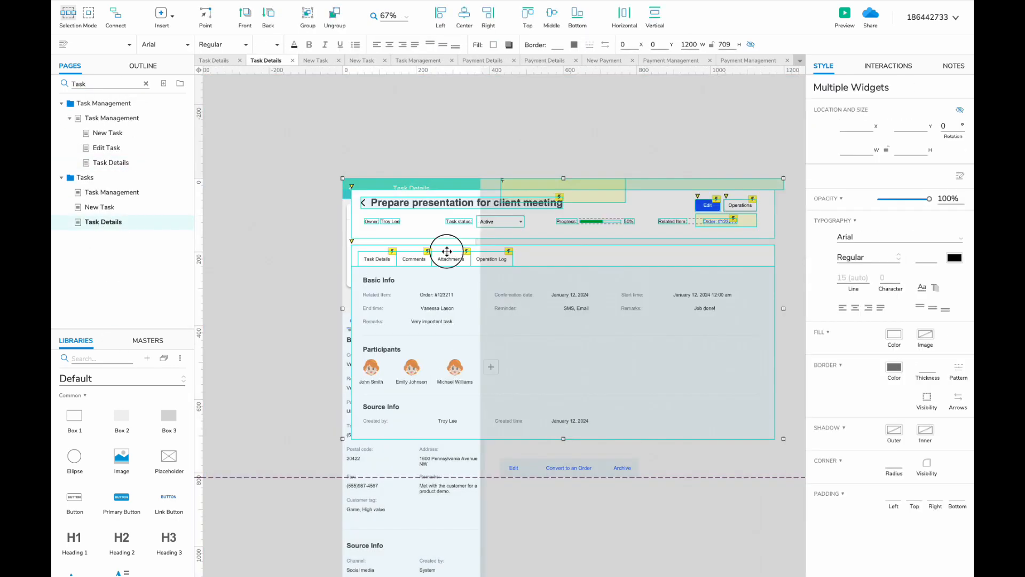
pyautogui.moveTo(447, 251); pyautogui.dragTo(601, 248)
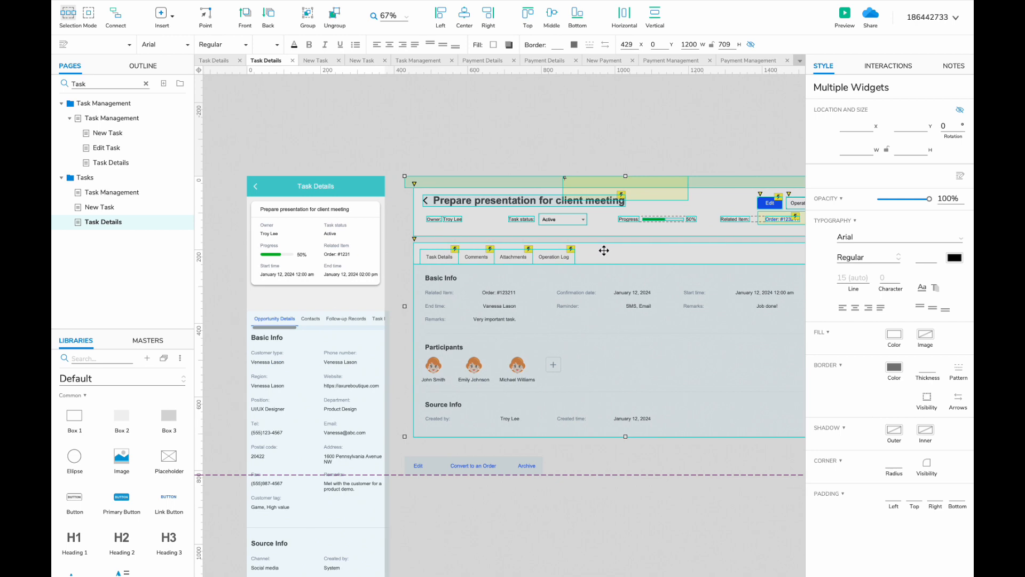
pyautogui.click(313, 345)
pyautogui.keyDown('shift'); pyautogui.click(297, 320); pyautogui.keyUp('shift')
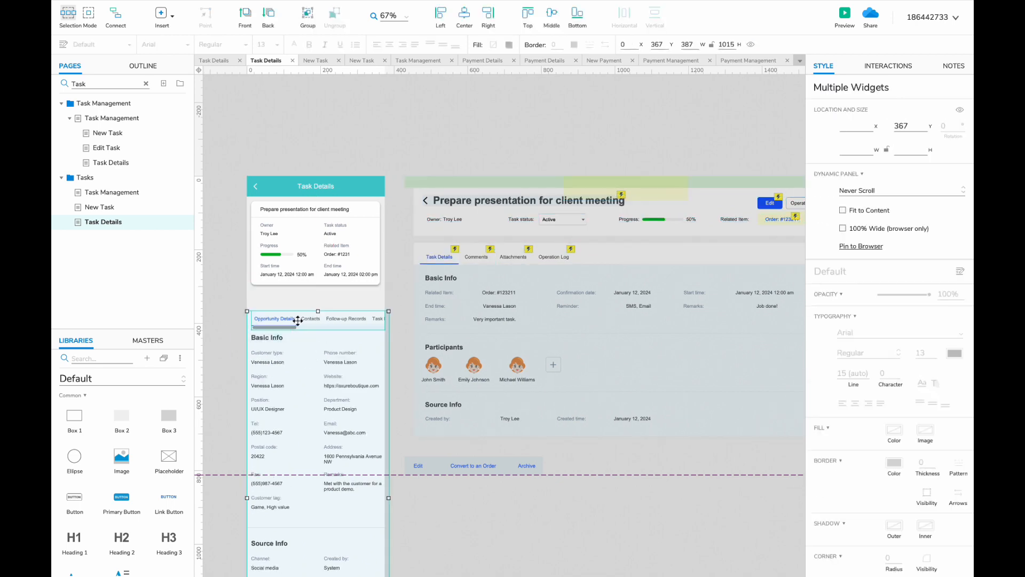
pyautogui.moveTo(297, 320); pyautogui.dragTo(260, 297)
pyautogui.scroll(2, 297, 300)
# - Rename the first tab to Task Details and pull the tab bar's end marker against the tabs
pyautogui.doubleClick(286, 301)
pyautogui.doubleClick(252, 300)
pyautogui.hotkey('ctrl', 'a')
pyautogui.moveTo(648, 299); pyautogui.dragTo(626, 293)
pyautogui.doubleClick(249, 357)
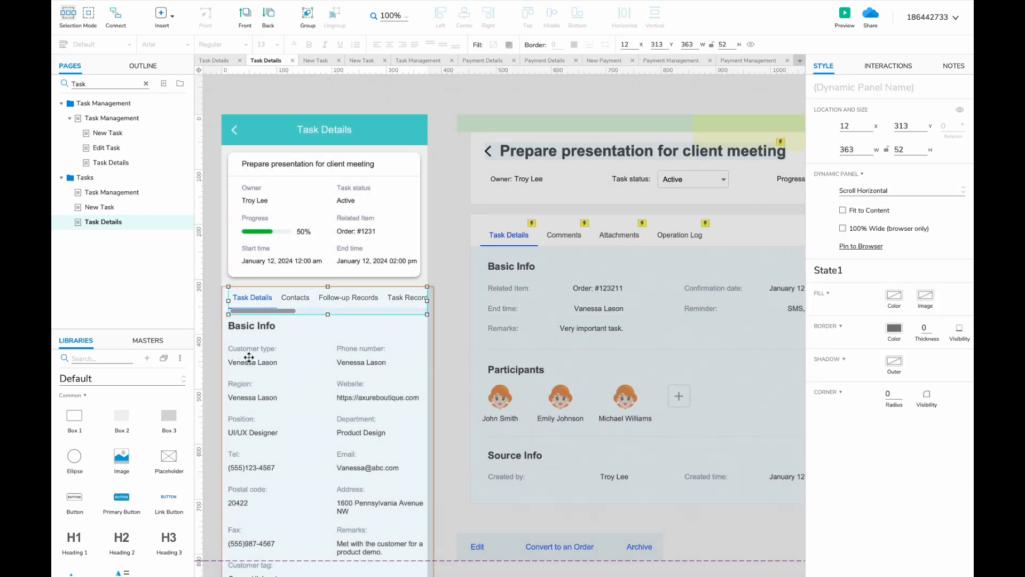
# - In the mobile Details state, replace the old customer fields with Confirmation date under Basic Info
pyautogui.scroll(-3, 248, 358)
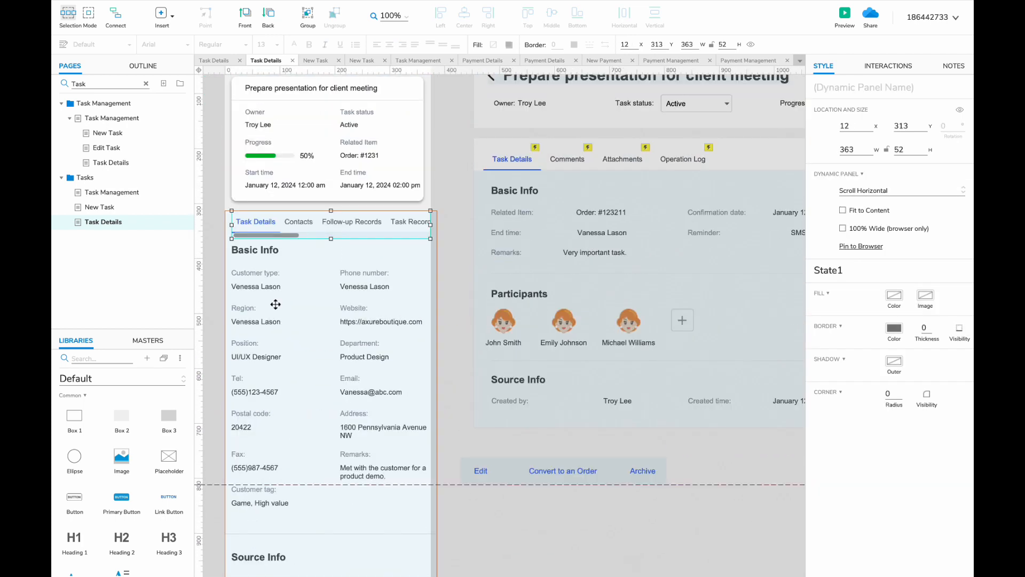
pyautogui.hscroll(4, 315, 288)
pyautogui.doubleClick(507, 235)
pyautogui.hscroll(-4, 595, 232)
pyautogui.doubleClick(367, 289)
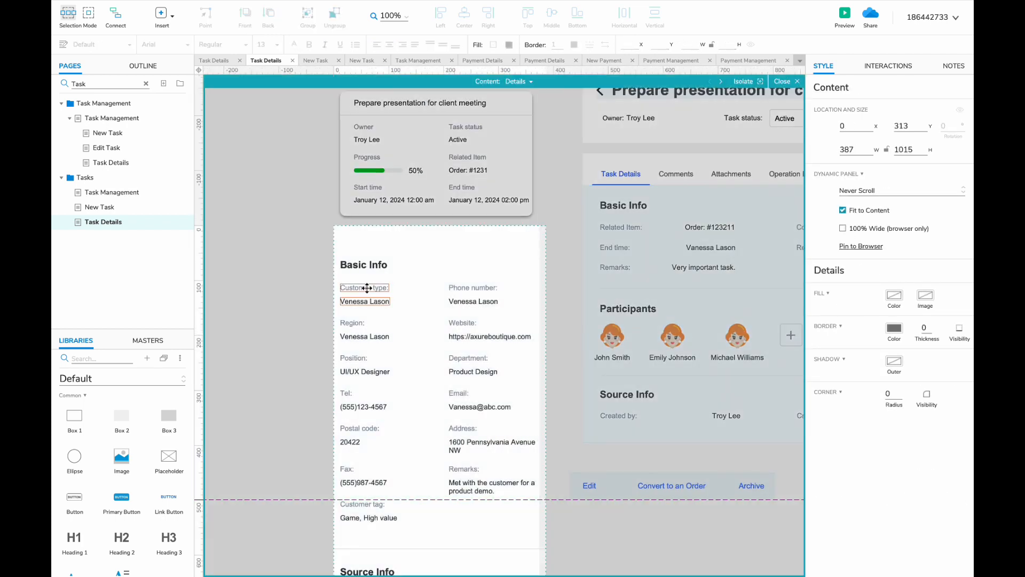
pyautogui.moveTo(277, 218); pyautogui.dragTo(410, 514)
pyautogui.press('Delete')
pyautogui.hotkey('ctrl', 'v')
pyautogui.hscroll(2, 721, 231)
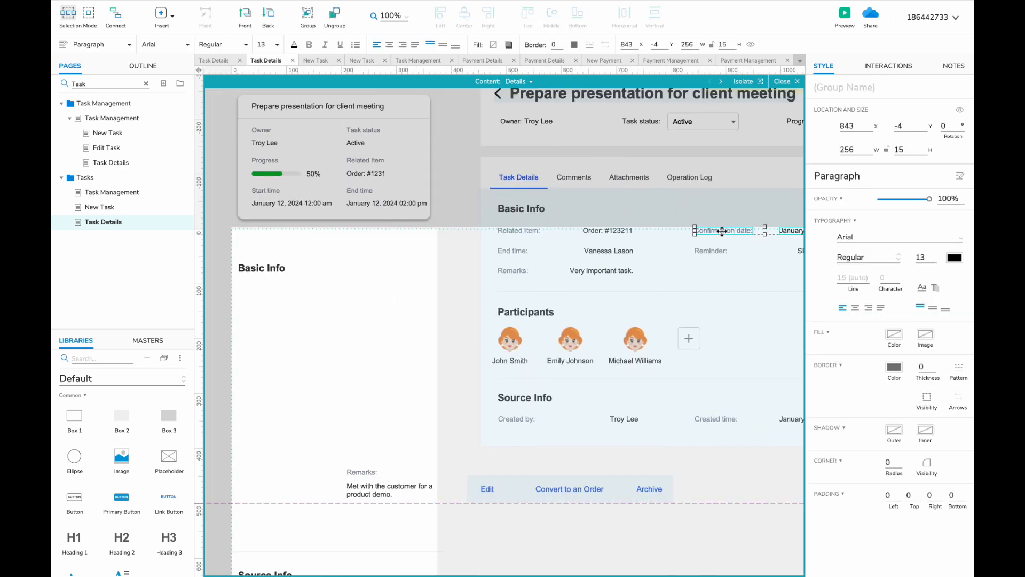
pyautogui.moveTo(720, 231); pyautogui.dragTo(264, 287)
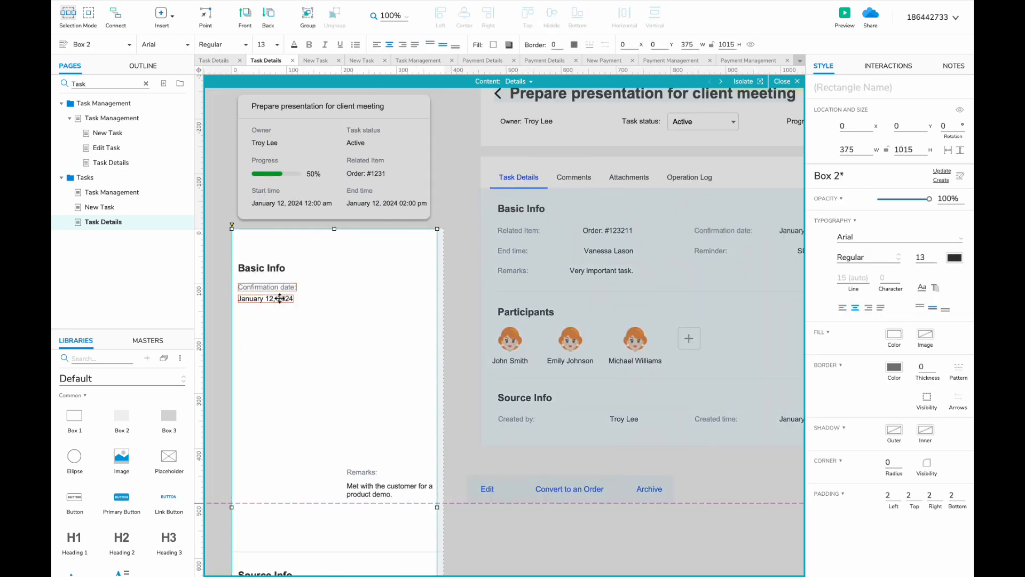
# - Copy the End time and Reminder task fields from the desktop panel and paste them under Basic Info
pyautogui.click(280, 298)
pyautogui.hscroll(5, 274, 289)
pyautogui.doubleClick(583, 226)
pyautogui.hscroll(1, 586, 226)
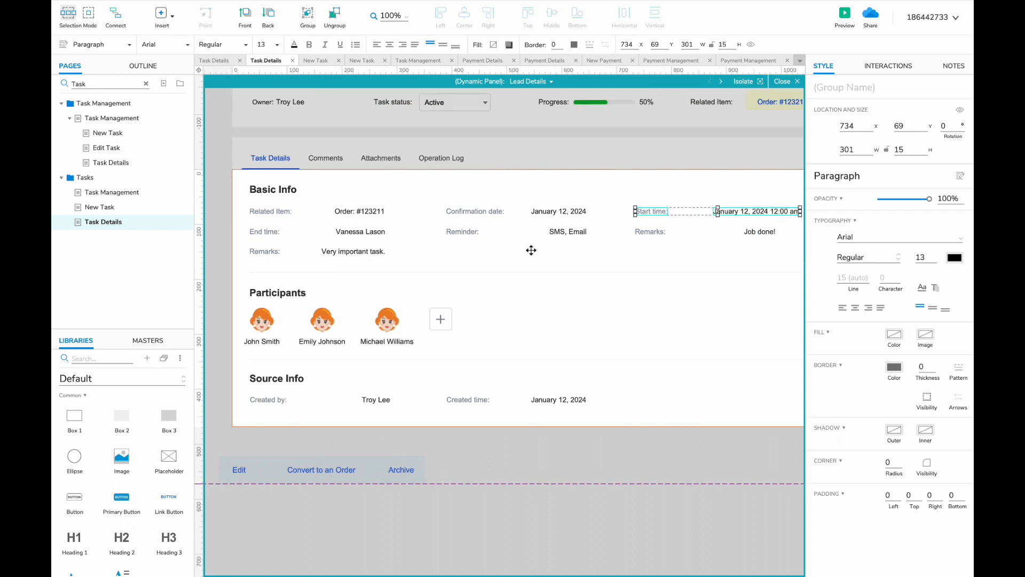
pyautogui.hscroll(-3, 531, 251)
pyautogui.keyDown('shift'); pyautogui.click(412, 229); pyautogui.keyUp('shift')
pyautogui.keyDown('shift'); pyautogui.click(734, 226); pyautogui.keyUp('shift')
pyautogui.hscroll(-5, 739, 226)
pyautogui.doubleClick(485, 300)
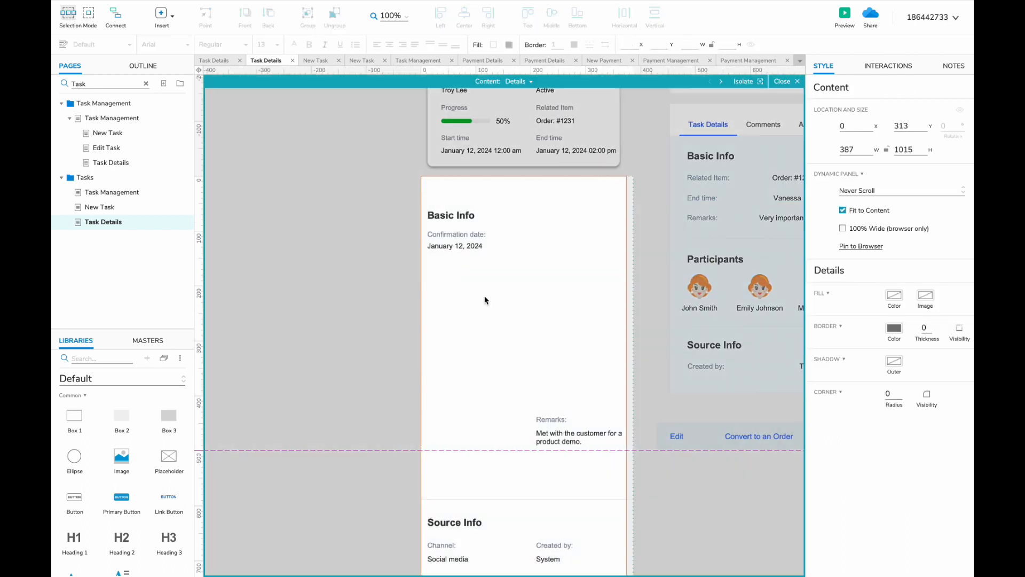
pyautogui.hotkey('ctrl', 'v')
pyautogui.moveTo(494, 210); pyautogui.dragTo(234, 293)
# - Arrange Start time, End time, Reminder, SMS/Email and Remarks into two Basic Info columns
pyautogui.moveTo(627, 272); pyautogui.dragTo(348, 244)
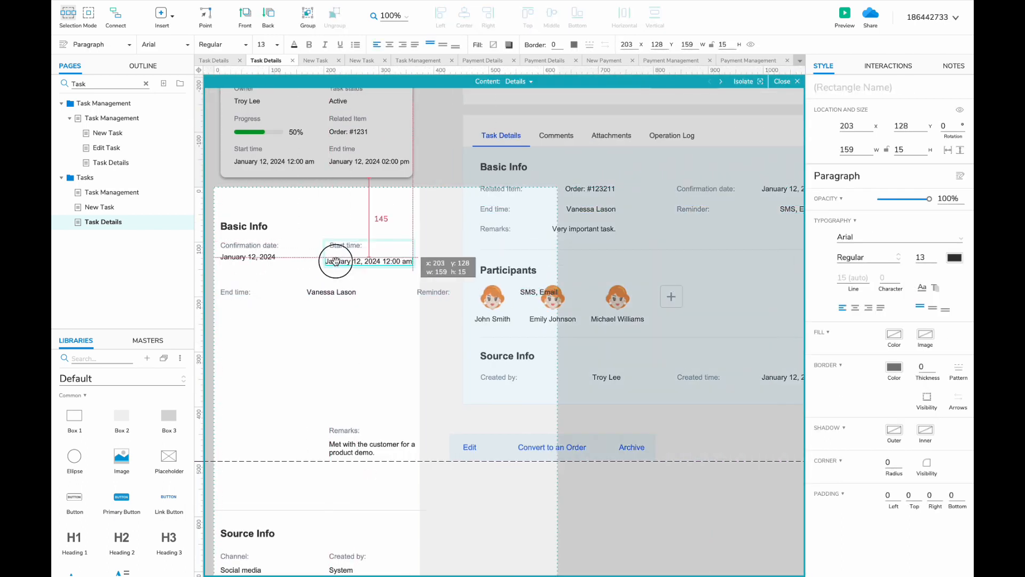
pyautogui.click(313, 282)
pyautogui.moveTo(312, 282); pyautogui.dragTo(226, 292)
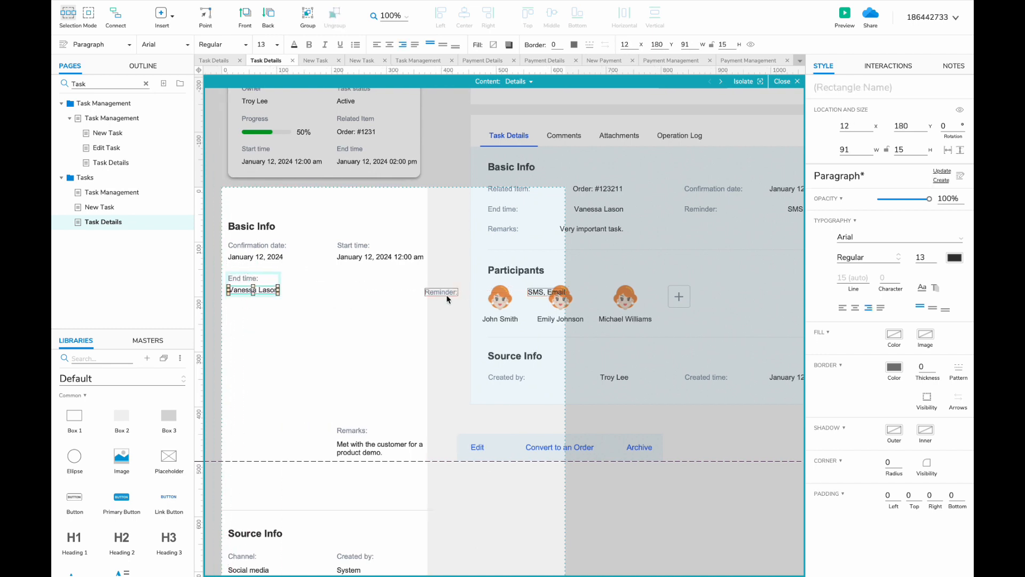
pyautogui.moveTo(446, 293); pyautogui.dragTo(353, 277)
pyautogui.click(470, 278)
pyautogui.moveTo(469, 277); pyautogui.dragTo(355, 293)
pyautogui.moveTo(354, 430); pyautogui.dragTo(254, 335)
pyautogui.click(262, 332)
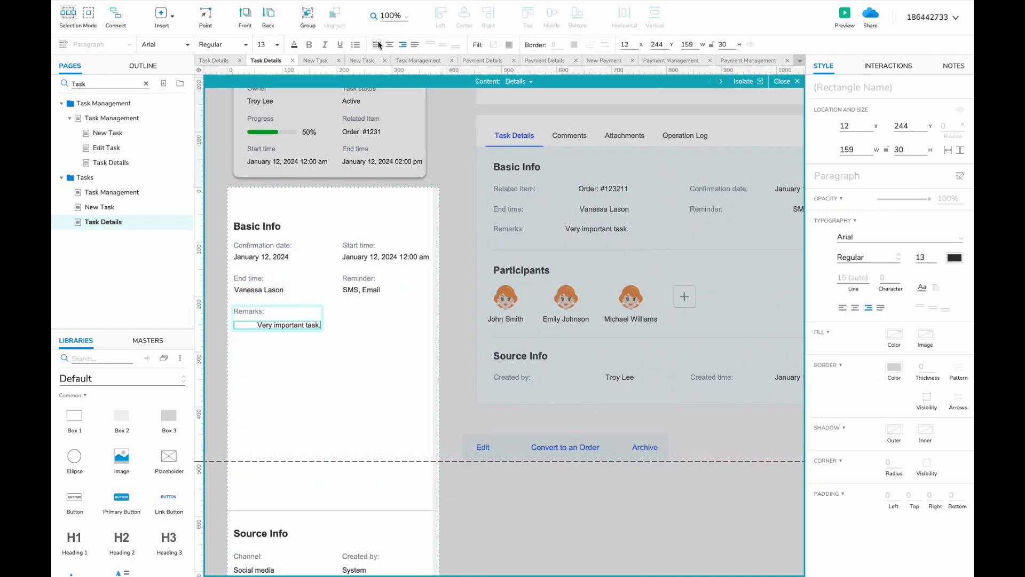
# - Copy the Participants heading, avatars and names from Lead Details and paste them below Basic Info
pyautogui.doubleClick(515, 249)
pyautogui.keyDown('shift'); pyautogui.click(514, 249); pyautogui.keyUp('shift')
pyautogui.keyDown('shift'); pyautogui.click(521, 270); pyautogui.keyUp('shift')
pyautogui.keyDown('shift'); pyautogui.click(506, 297); pyautogui.keyUp('shift')
pyautogui.keyDown('shift'); pyautogui.click(506, 318); pyautogui.keyUp('shift')
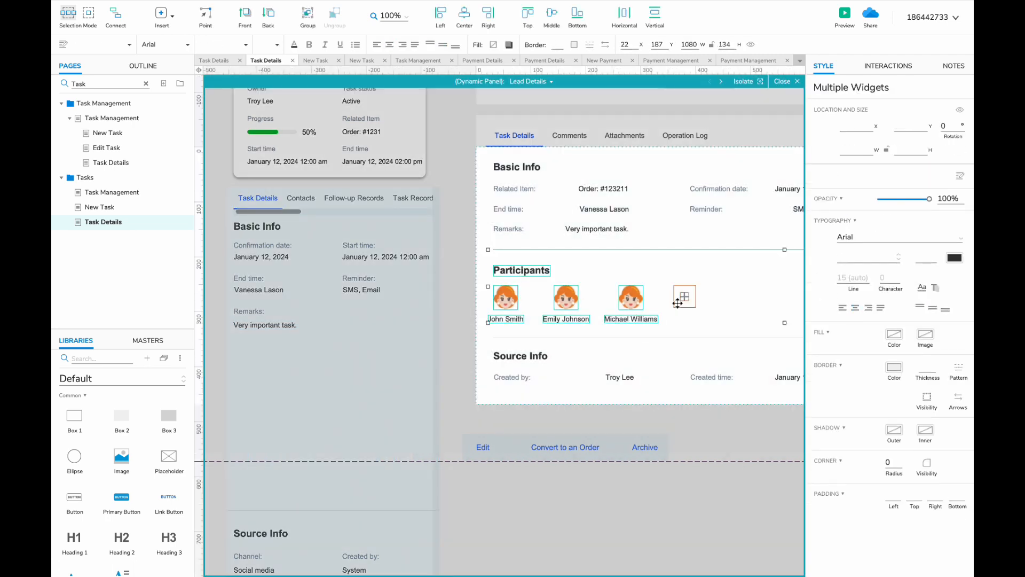
pyautogui.keyDown('shift'); pyautogui.click(677, 304); pyautogui.keyUp('shift')
pyautogui.hotkey('ctrl', 'c')
pyautogui.doubleClick(344, 383)
pyautogui.scroll(-2, 279, 340)
pyautogui.hscroll(-2, 279, 340)
pyautogui.hotkey('ctrl', 'v')
pyautogui.hscroll(-3, 384, 315)
pyautogui.moveTo(391, 304); pyautogui.dragTo(378, 299)
pyautogui.click(358, 319)
pyautogui.click(538, 319)
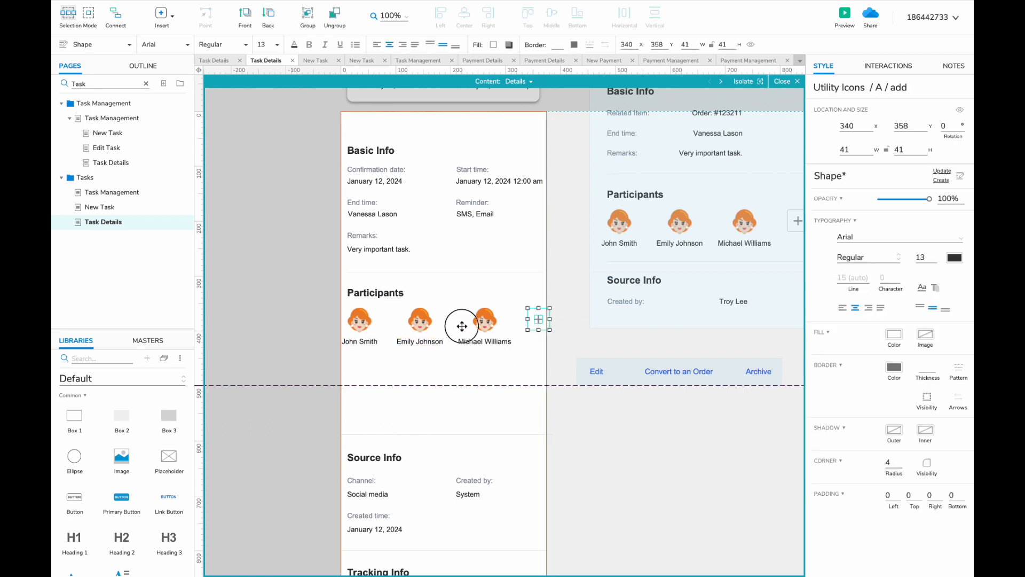
pyautogui.moveTo(462, 325); pyautogui.dragTo(407, 343)
pyautogui.moveTo(422, 325); pyautogui.dragTo(366, 322)
pyautogui.click(360, 319)
pyautogui.keyDown('shift'); pyautogui.click(359, 341); pyautogui.keyUp('shift')
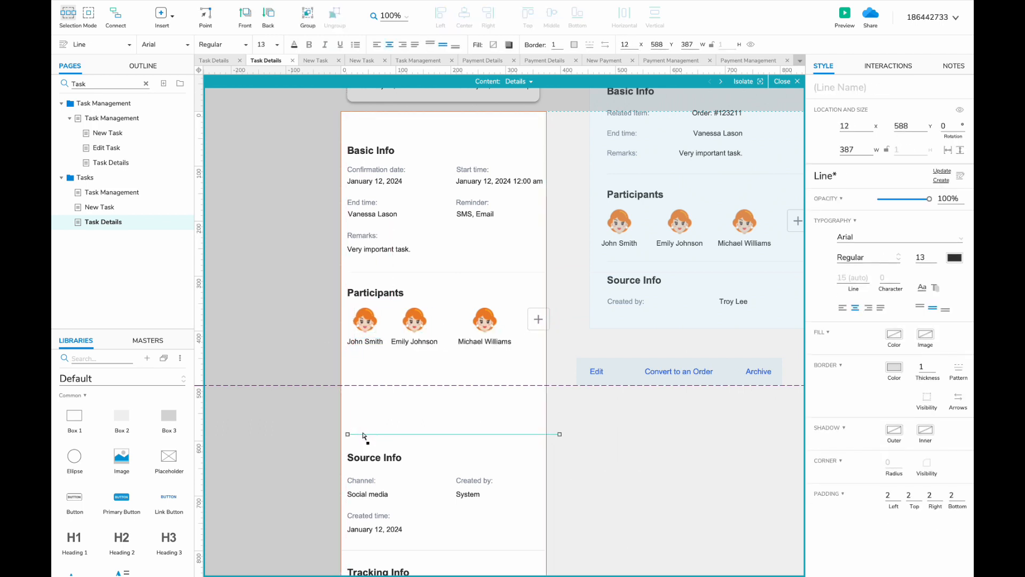
pyautogui.click(484, 325)
pyautogui.keyDown('shift'); pyautogui.click(485, 340); pyautogui.keyUp('shift')
pyautogui.moveTo(485, 338); pyautogui.dragTo(470, 338)
pyautogui.click(415, 324)
pyautogui.keyDown('shift'); pyautogui.click(415, 341); pyautogui.keyUp('shift')
pyautogui.press('Right')
pyautogui.press('Right')
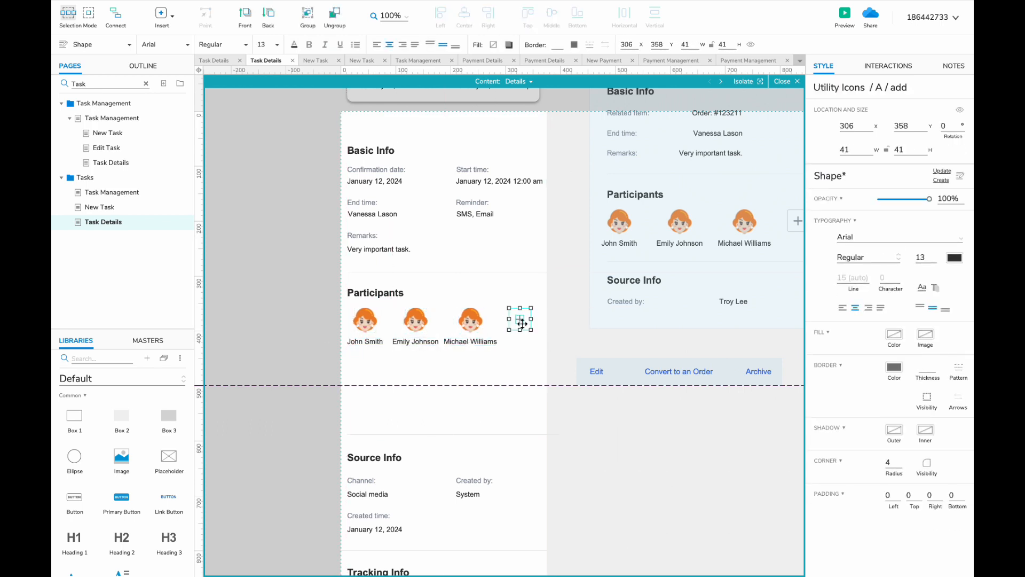
# - Move the Source Info block up and delete its Channel field
pyautogui.scroll(-1, 390, 461)
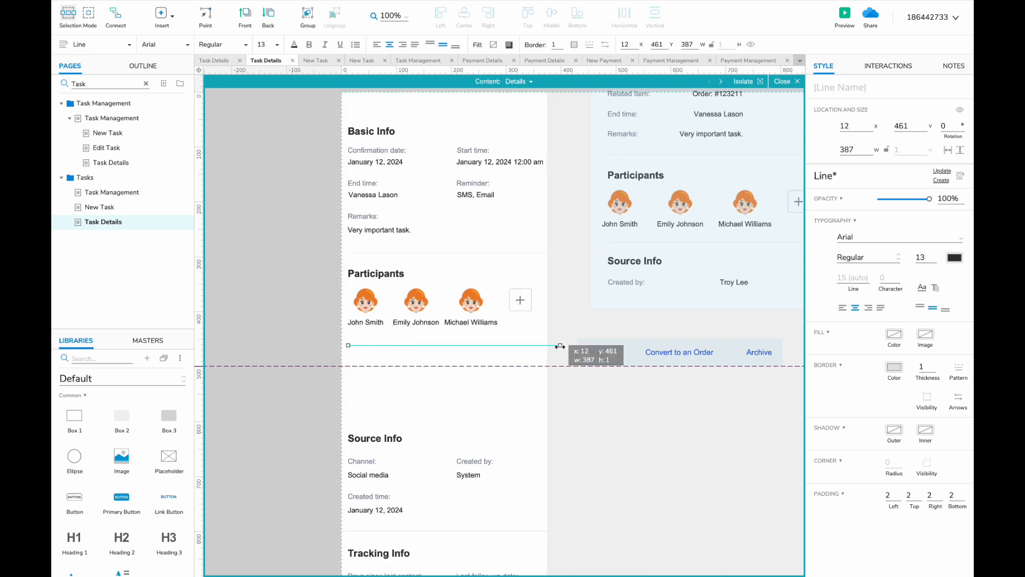
pyautogui.scroll(-3, 543, 346)
pyautogui.scroll(-3, 544, 346)
pyautogui.click(423, 338)
pyautogui.moveTo(377, 324); pyautogui.dragTo(512, 378)
pyautogui.scroll(3, 433, 346)
pyautogui.moveTo(421, 346); pyautogui.dragTo(412, 268)
pyautogui.click(413, 293)
pyautogui.press('Delete')
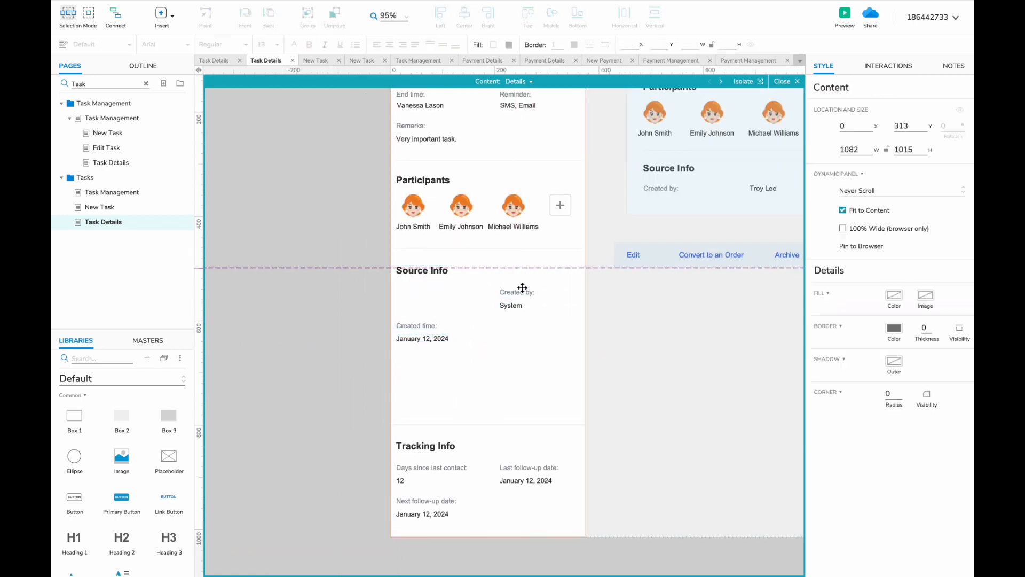
# - Place Created by and Created time side by side and delete the Tracking Info section
pyautogui.moveTo(522, 289); pyautogui.dragTo(418, 290)
pyautogui.moveTo(525, 295); pyautogui.dragTo(532, 295)
pyautogui.keyDown('shift'); pyautogui.click(422, 293); pyautogui.keyUp('shift')
pyautogui.moveTo(422, 293); pyautogui.dragTo(422, 289)
pyautogui.moveTo(352, 412); pyautogui.dragTo(565, 540)
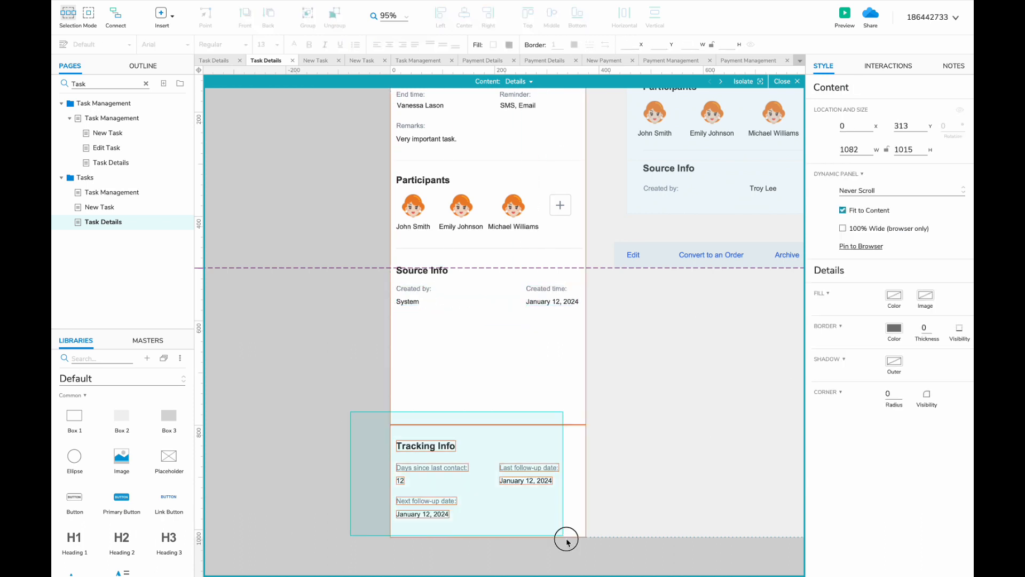
pyautogui.press('Delete')
# - Shorten the card box to fit its content and trim both dividers to the card width
pyautogui.scroll(3, 510, 485)
pyautogui.scroll(-3, 510, 484)
pyautogui.moveTo(488, 523); pyautogui.dragTo(487, 334)
pyautogui.scroll(3, 488, 334)
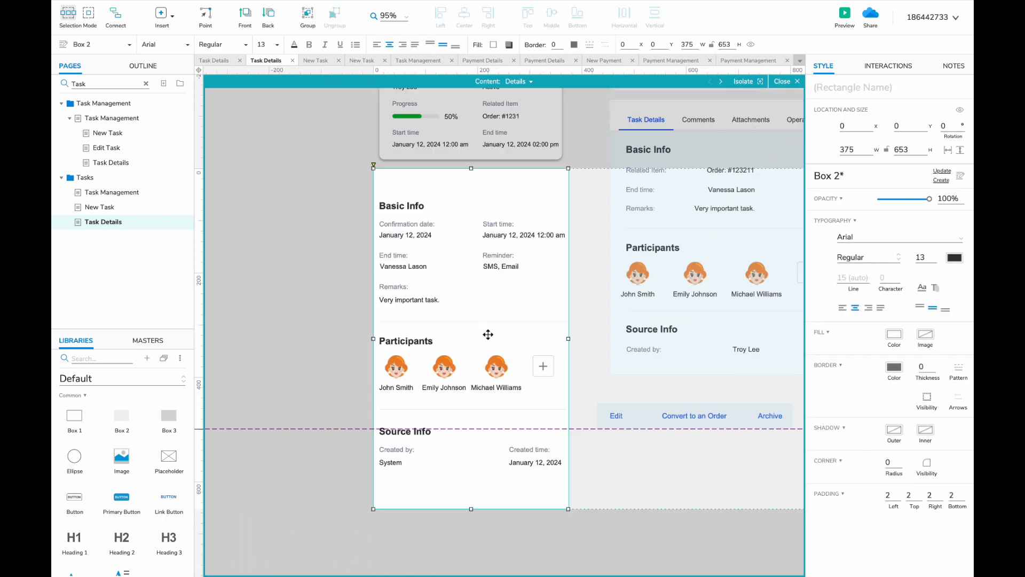
pyautogui.scroll(-5, 554, 328)
pyautogui.click(441, 194)
pyautogui.click(589, 306)
pyautogui.moveTo(599, 307); pyautogui.dragTo(418, 307)
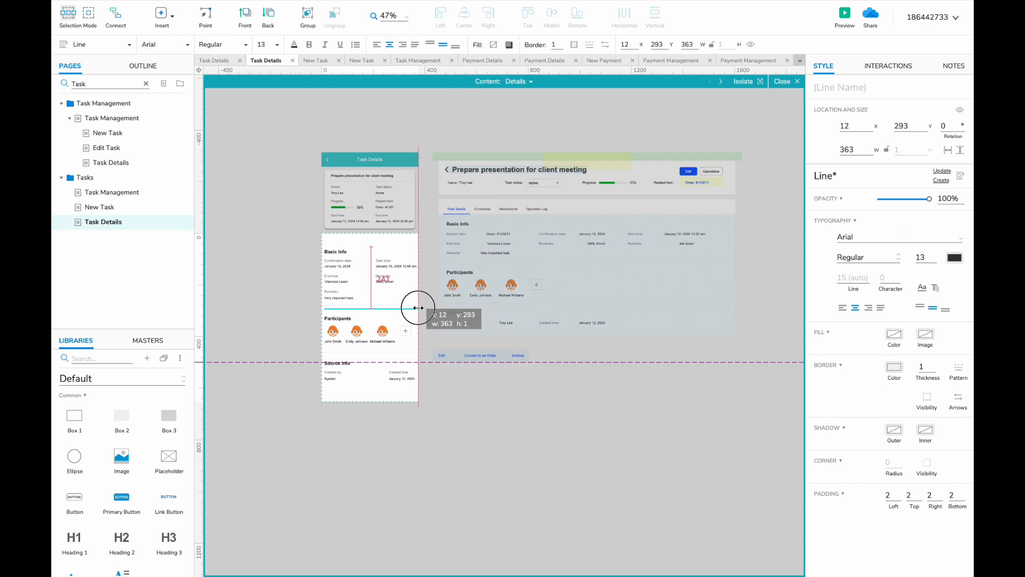
pyautogui.scroll(5, 427, 329)
pyautogui.keyDown('shift'); pyautogui.click(393, 363); pyautogui.keyUp('shift')
pyautogui.moveTo(405, 363); pyautogui.dragTo(402, 360)
# - In the mobile tab strip, rename the Follow-up Records tab to Comments
pyautogui.doubleClick(427, 352)
pyautogui.scroll(-3, 427, 353)
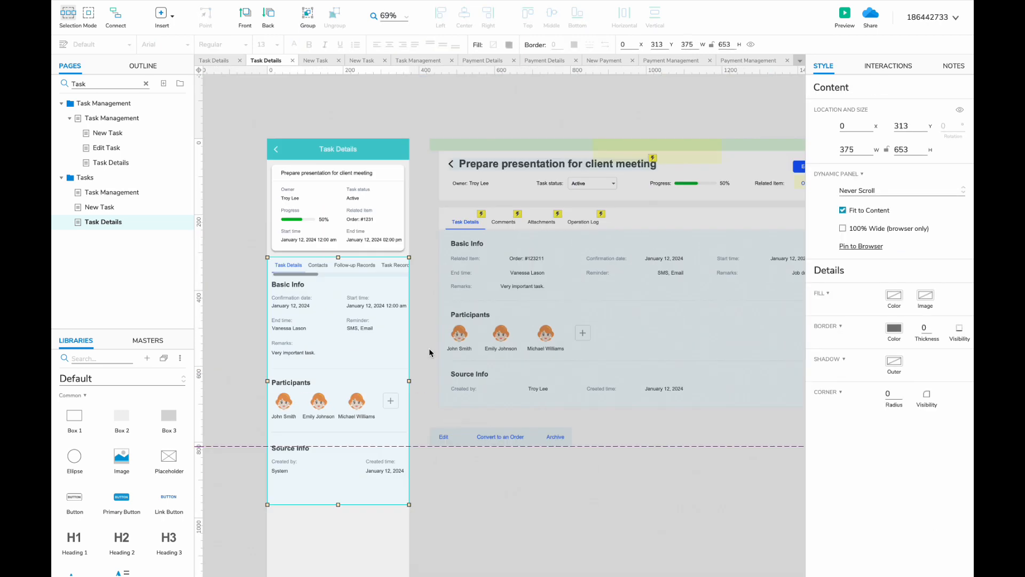
pyautogui.doubleClick(375, 263)
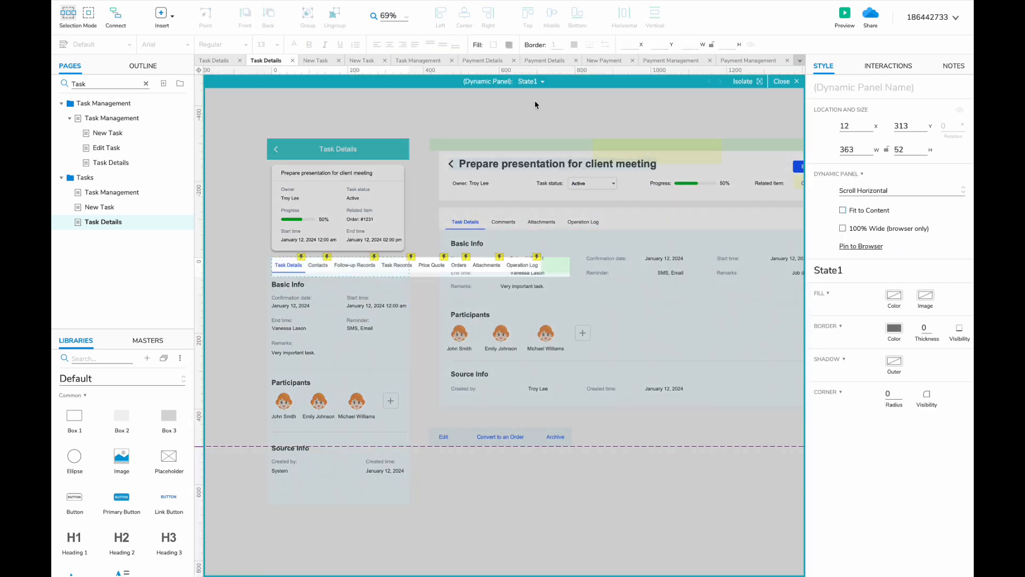
pyautogui.click(458, 266)
pyautogui.click(422, 266)
pyautogui.keyDown('shift'); pyautogui.click(396, 266); pyautogui.keyUp('shift')
pyautogui.click(353, 265)
pyautogui.scroll(2, 354, 265)
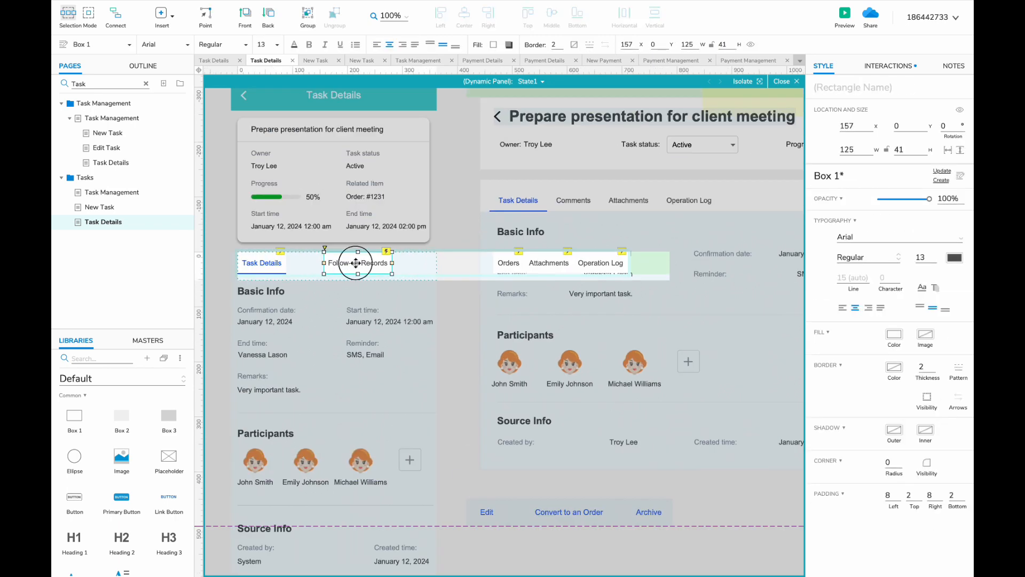
pyautogui.write('ts')
# - Delete the Orders tab and line up Comments, Attachments and Operation Log beside Task Details
pyautogui.moveTo(313, 266); pyautogui.dragTo(298, 266)
pyautogui.moveTo(643, 273); pyautogui.dragTo(347, 265)
pyautogui.click(351, 265)
pyautogui.press('Delete')
pyautogui.click(441, 265)
pyautogui.keyDown('shift'); pyautogui.click(383, 266); pyautogui.keyUp('shift')
pyautogui.moveTo(649, 263); pyautogui.dragTo(455, 263)
# - Move the Comments state to first position in the desktop content panel
pyautogui.doubleClick(511, 262)
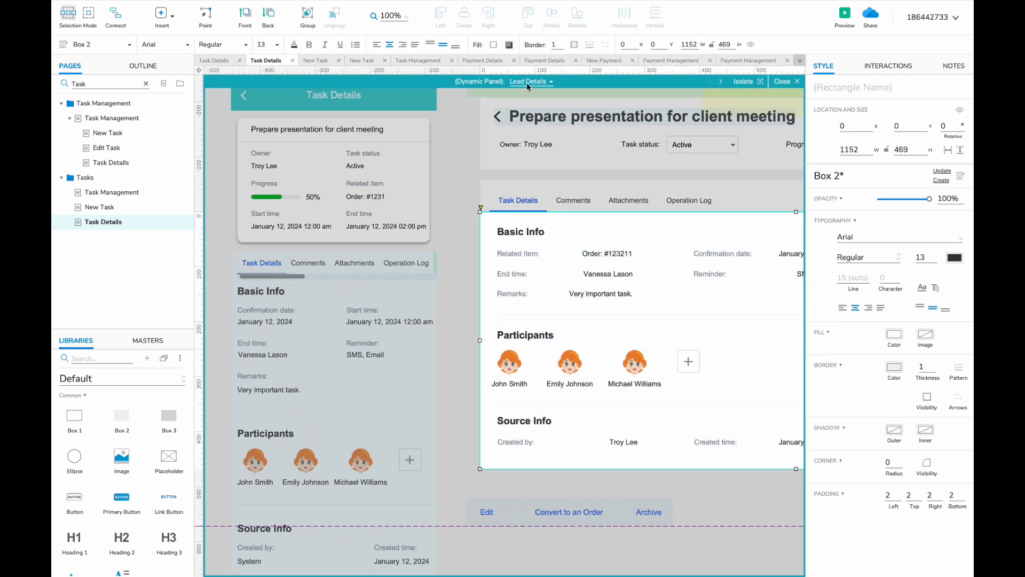
pyautogui.click(530, 81)
pyautogui.moveTo(550, 109); pyautogui.dragTo(559, 92)
pyautogui.doubleClick(464, 291)
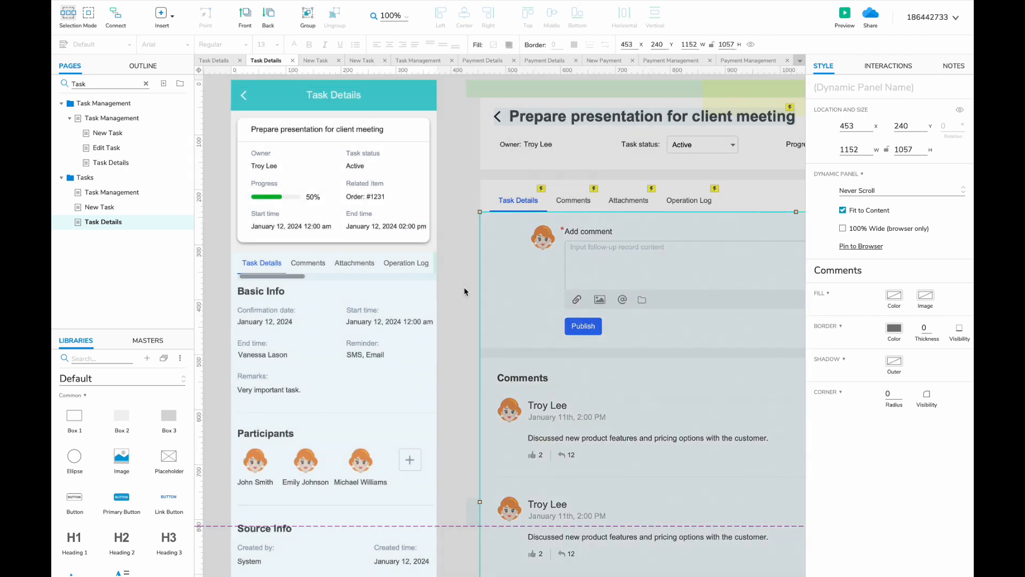
pyautogui.doubleClick(363, 312)
# - In the Follow-up Records state, retitle the heading Comments and delete the follow-up record labels
pyautogui.click(555, 124)
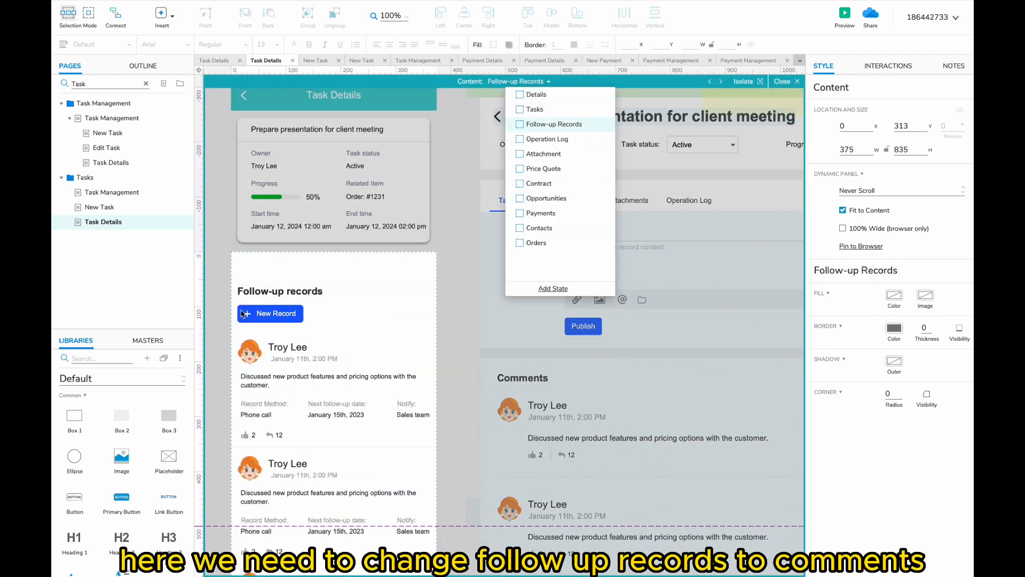
pyautogui.doubleClick(267, 291)
pyautogui.write('Comment')
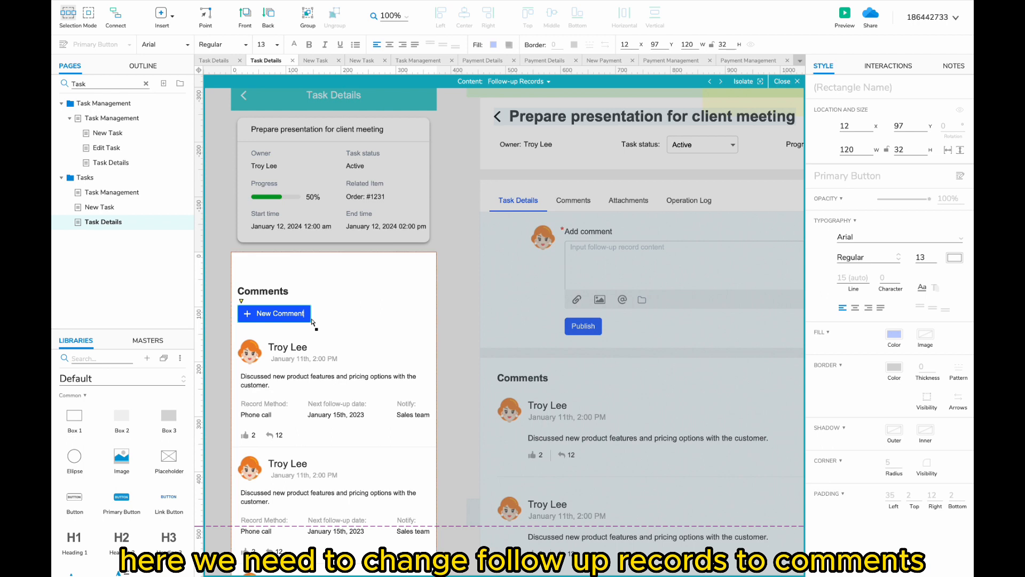
pyautogui.moveTo(237, 395); pyautogui.dragTo(405, 412)
pyautogui.press('Delete')
# - Delete the lower two comments and duplicate the first comment to place a fourth below the third
pyautogui.scroll(-3, 347, 401)
pyautogui.moveTo(358, 315); pyautogui.dragTo(258, 316)
pyautogui.scroll(-2, 257, 316)
pyautogui.moveTo(238, 279); pyautogui.dragTo(374, 443)
pyautogui.press('Delete')
pyautogui.moveTo(241, 207); pyautogui.dragTo(251, 475)
pyautogui.scroll(2, 307, 274)
pyautogui.click(342, 561)
# - Review the Comments tab's interactions, then return to the Follow-up Records panel state
pyautogui.click(353, 537)
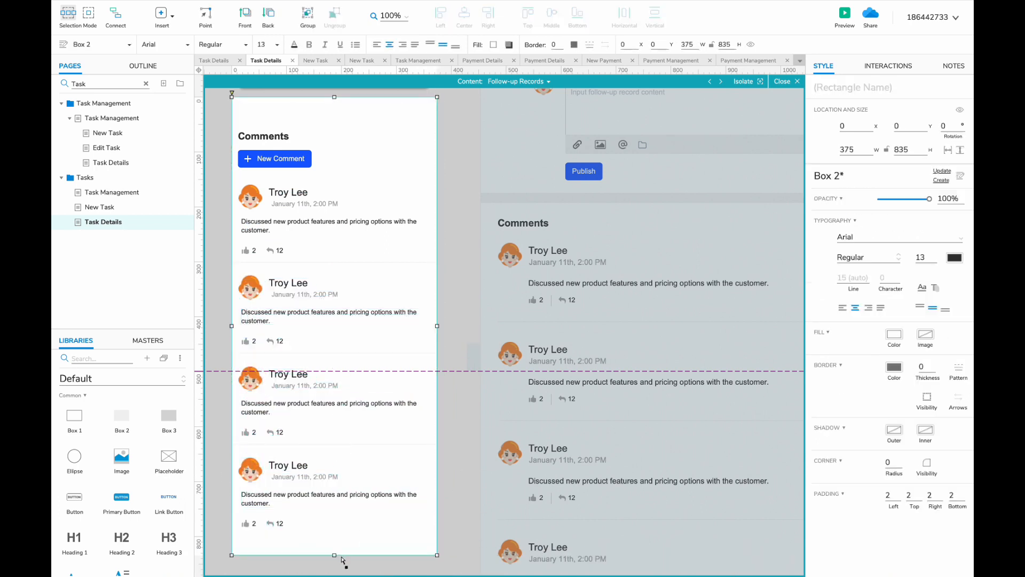
pyautogui.doubleClick(482, 148)
pyautogui.scroll(2, 482, 147)
pyautogui.doubleClick(309, 181)
pyautogui.click(309, 181)
pyautogui.click(887, 66)
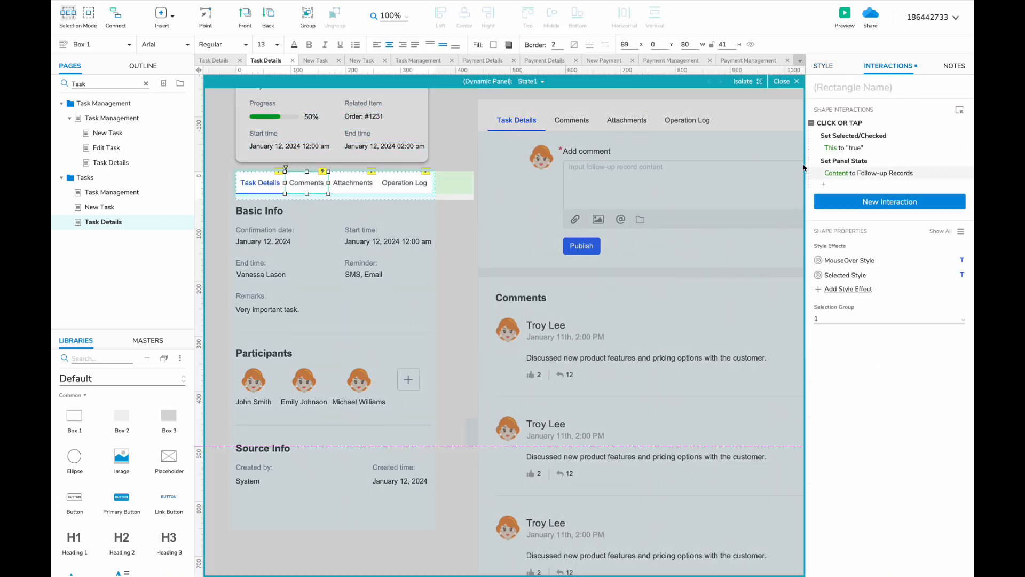
pyautogui.doubleClick(362, 240)
pyautogui.click(526, 81)
pyautogui.click(539, 126)
pyautogui.doubleClick(463, 174)
pyautogui.doubleClick(462, 174)
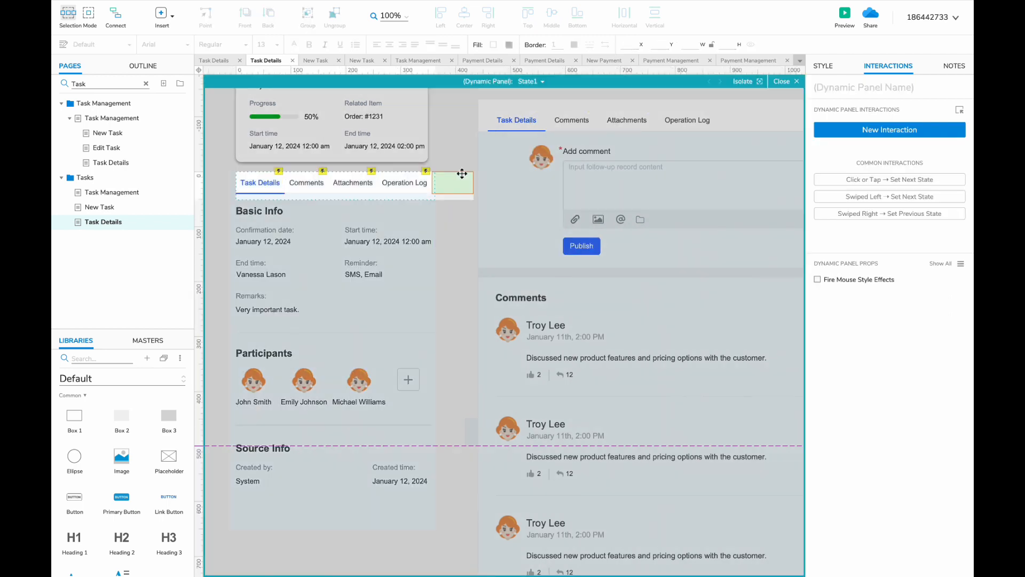
# - Delete the desktop reference layout widgets from the Task Details page
pyautogui.doubleClick(473, 338)
pyautogui.scroll(-4, 473, 338)
pyautogui.hscroll(3, 473, 338)
pyautogui.moveTo(710, 80); pyautogui.dragTo(319, 539)
pyautogui.press('Delete')
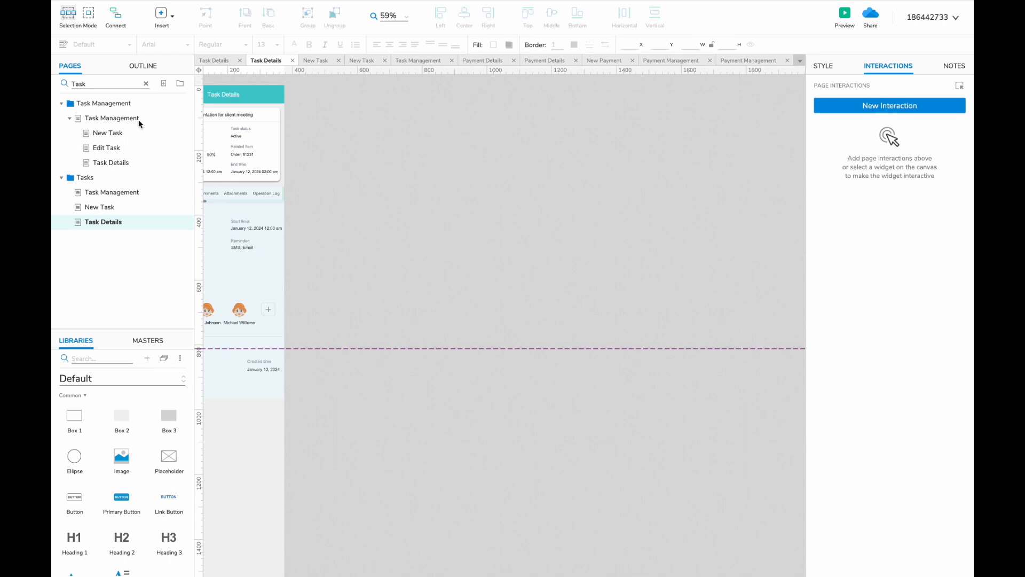
# - Duplicate the Products folder and name the copy Roles
pyautogui.click(145, 83)
pyautogui.scroll(3, 106, 213)
pyautogui.click(117, 222)
pyautogui.click(209, 223)
pyautogui.rightClick(99, 206)
pyautogui.moveTo(128, 297)
pyautogui.click(228, 298)
pyautogui.write('Rol')
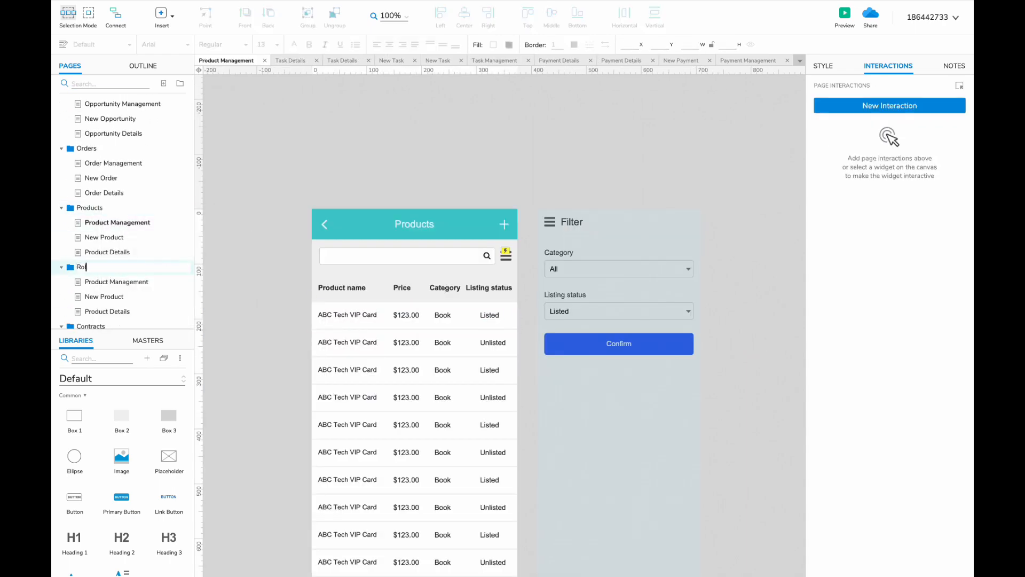
pyautogui.write('es')
pyautogui.press('Return')
# - Rename the copied page to Role Management
pyautogui.scroll(-5, 107, 214)
pyautogui.click(100, 292)
pyautogui.write('Role Management')
pyautogui.press('Return')
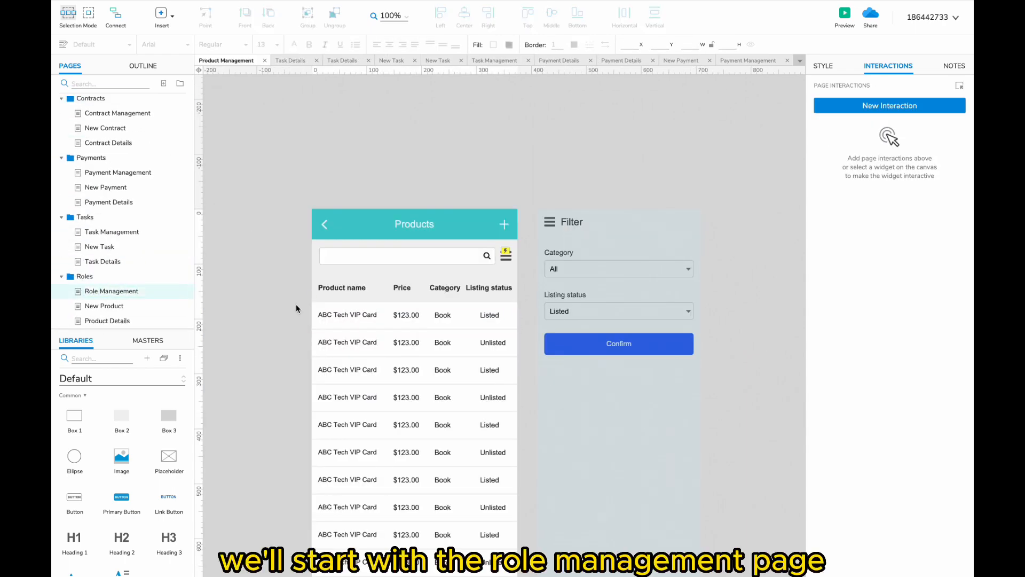
pyautogui.doubleClick(414, 224)
pyautogui.doubleClick(414, 224)
pyautogui.write('Ro')
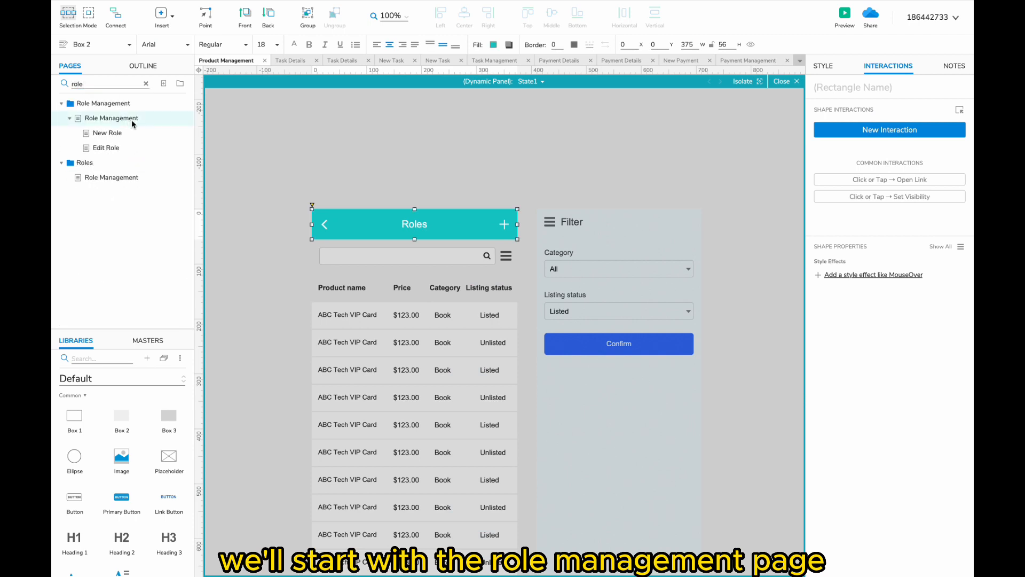
# - Copy the widgets from the existing Role Management page onto the new one, placed left of the Products mockup
pyautogui.click(112, 118)
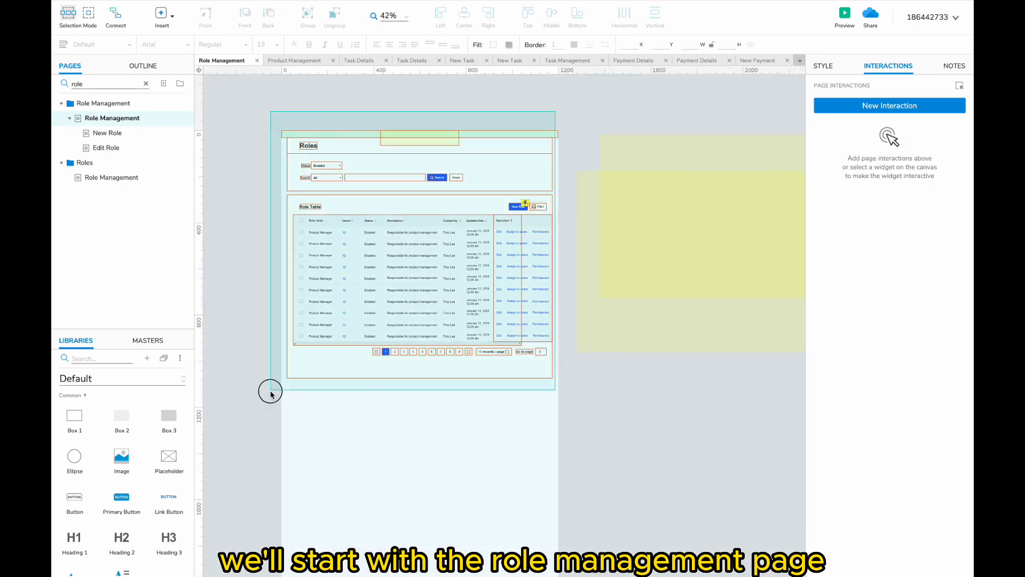
pyautogui.hotkey('ctrl', 'a')
pyautogui.click(112, 177)
pyautogui.hotkey('ctrl', 'v')
pyautogui.scroll(-5, 326, 205)
pyautogui.moveTo(535, 147); pyautogui.dragTo(247, 152)
# - In the Filter panel, delete the Listing status filter and move Confirm up under the Status droplist
pyautogui.hscroll(-2, 250, 152)
pyautogui.scroll(5, 250, 153)
pyautogui.hscroll(-4, 249, 153)
pyautogui.moveTo(265, 219); pyautogui.dragTo(324, 234)
pyautogui.hscroll(8, 325, 234)
pyautogui.doubleClick(463, 247)
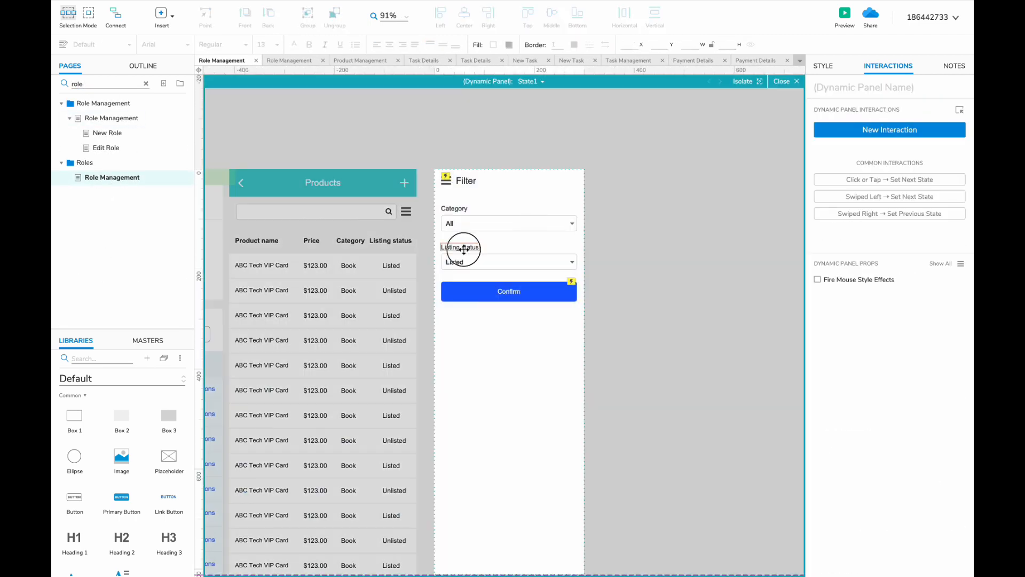
pyautogui.moveTo(480, 272); pyautogui.dragTo(463, 247)
pyautogui.press('Delete')
pyautogui.moveTo(481, 240); pyautogui.dragTo(451, 228)
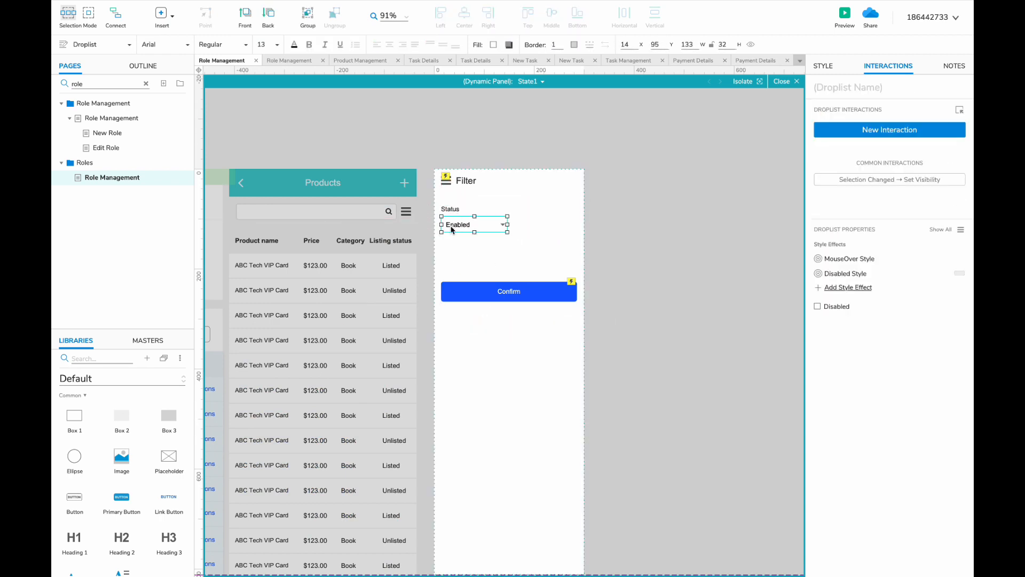
pyautogui.moveTo(492, 295); pyautogui.dragTo(489, 254)
pyautogui.hscroll(-6, 492, 254)
pyautogui.press('Escape')
# - Change the Products header title to Roles
pyautogui.scroll(-3, 496, 254)
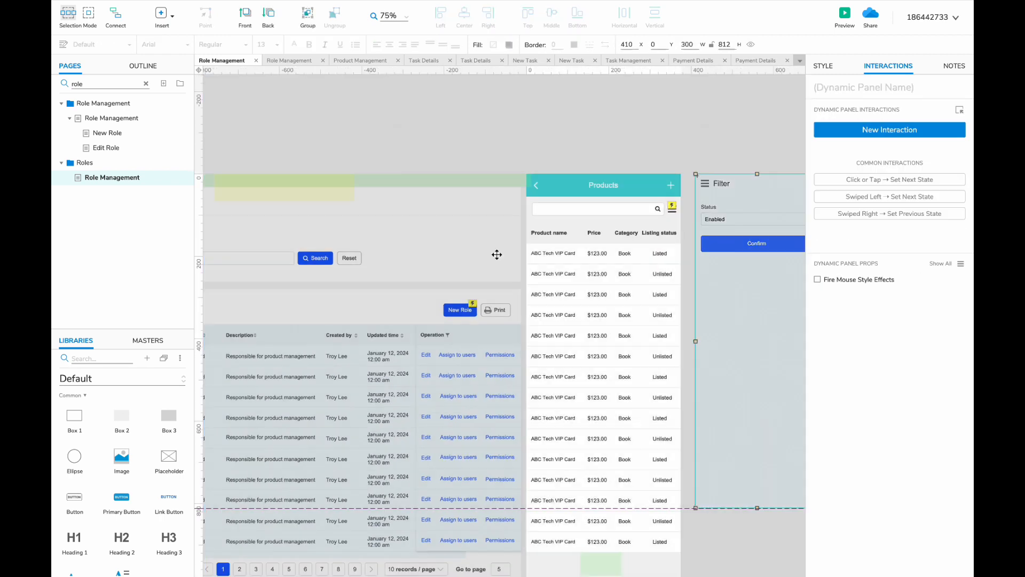
pyautogui.doubleClick(569, 197)
pyautogui.doubleClick(569, 197)
pyautogui.write('Rplesles')
pyautogui.press('Escape')
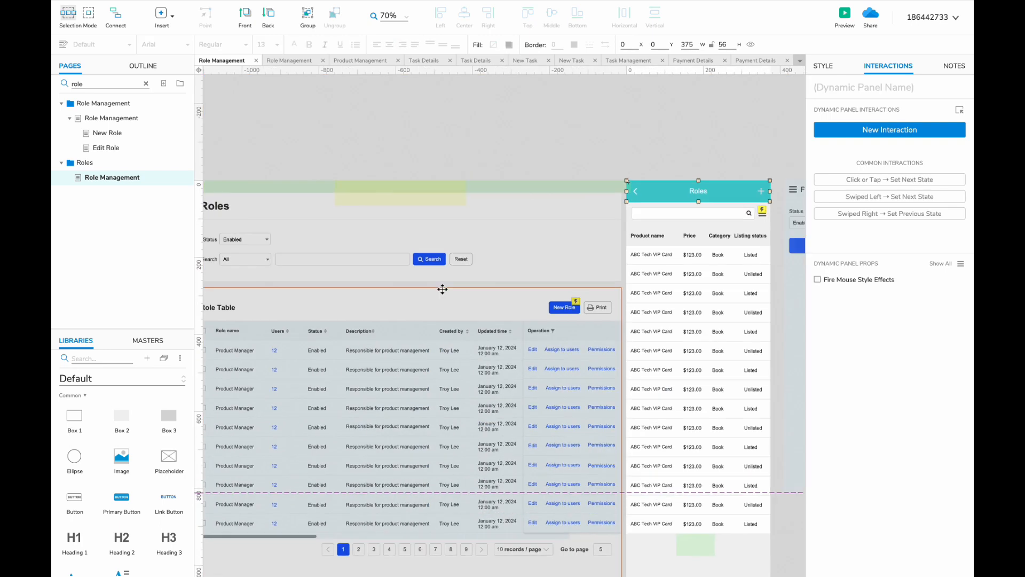
# - Rename the first column header to Role name
pyautogui.hscroll(1, 690, 221)
pyautogui.doubleClick(652, 229)
pyautogui.write('Role name')
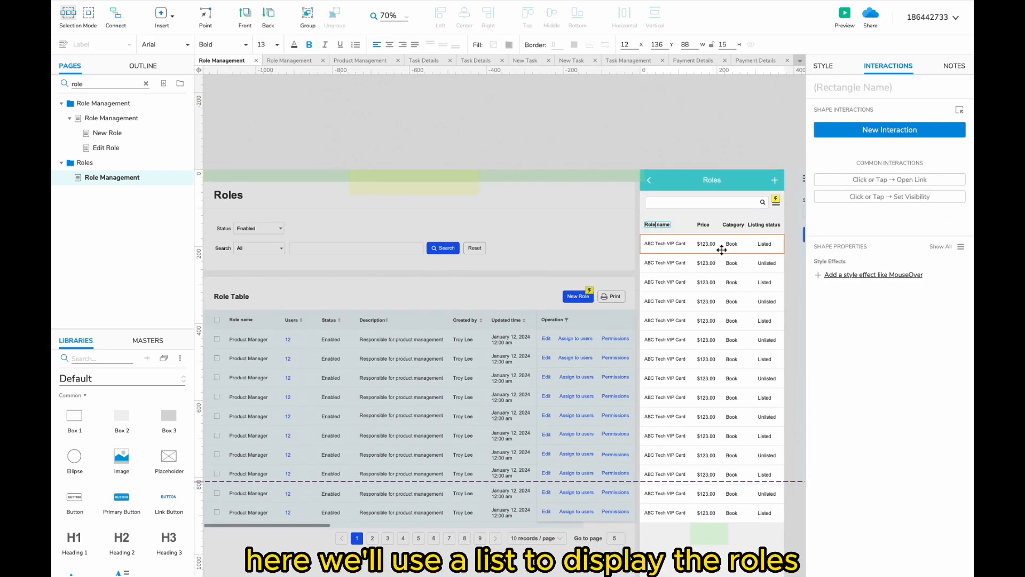
pyautogui.hscroll(2, 721, 249)
pyautogui.click(671, 233)
# - Delete the Price column and the Category header
pyautogui.scroll(-3, 637, 231)
pyautogui.moveTo(643, 453); pyautogui.dragTo(598, 453)
pyautogui.moveTo(641, 457); pyautogui.dragTo(656, 153)
pyautogui.press('Delete')
pyautogui.click(690, 147)
pyautogui.scroll(4, 690, 147)
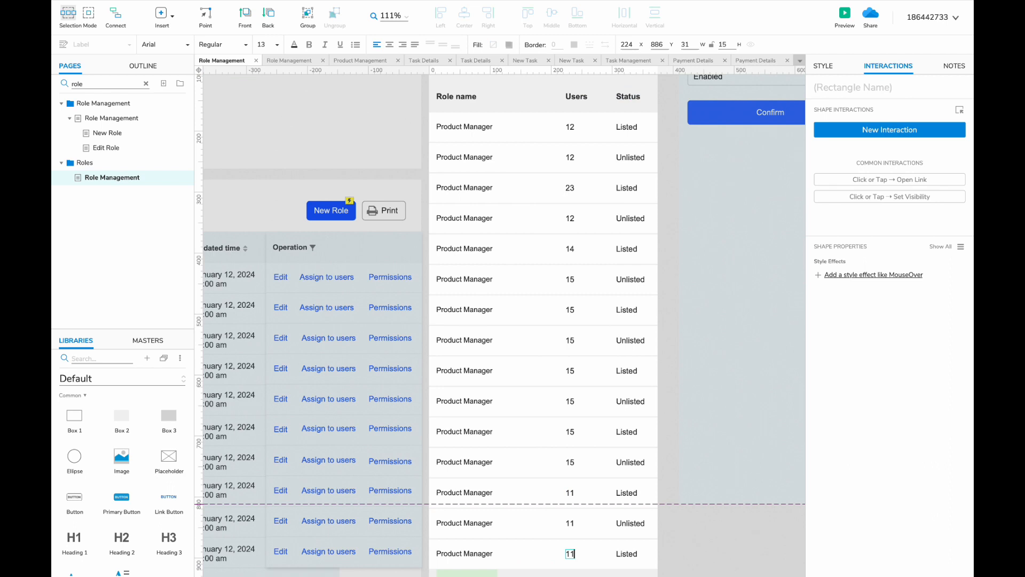
# - Move the Users column left into the gap and set the first Status value to Enabled
pyautogui.scroll(-2, 594, 211)
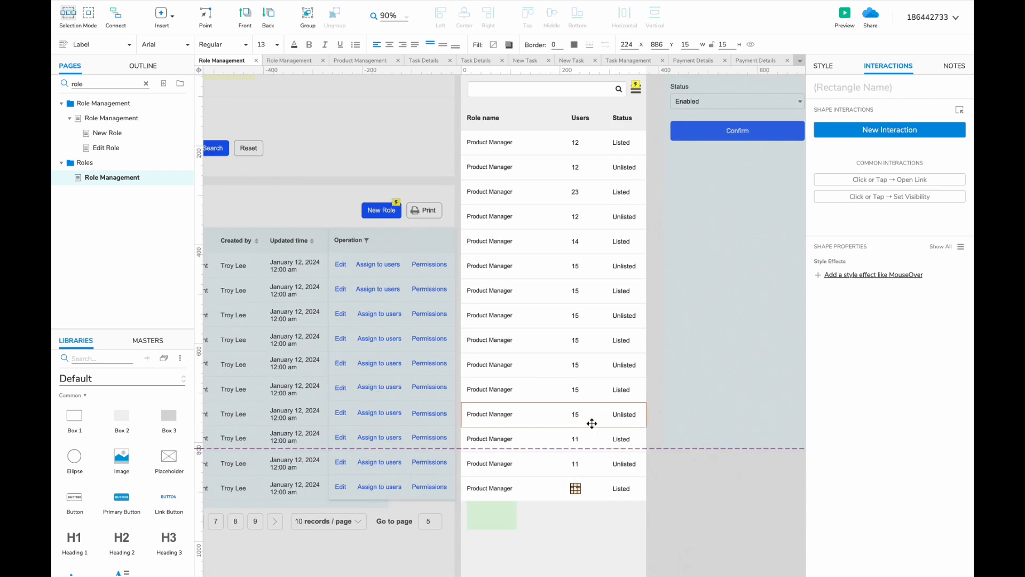
pyautogui.moveTo(556, 525); pyautogui.dragTo(548, 115)
pyautogui.moveTo(574, 114); pyautogui.dragTo(560, 114)
pyautogui.doubleClick(624, 118)
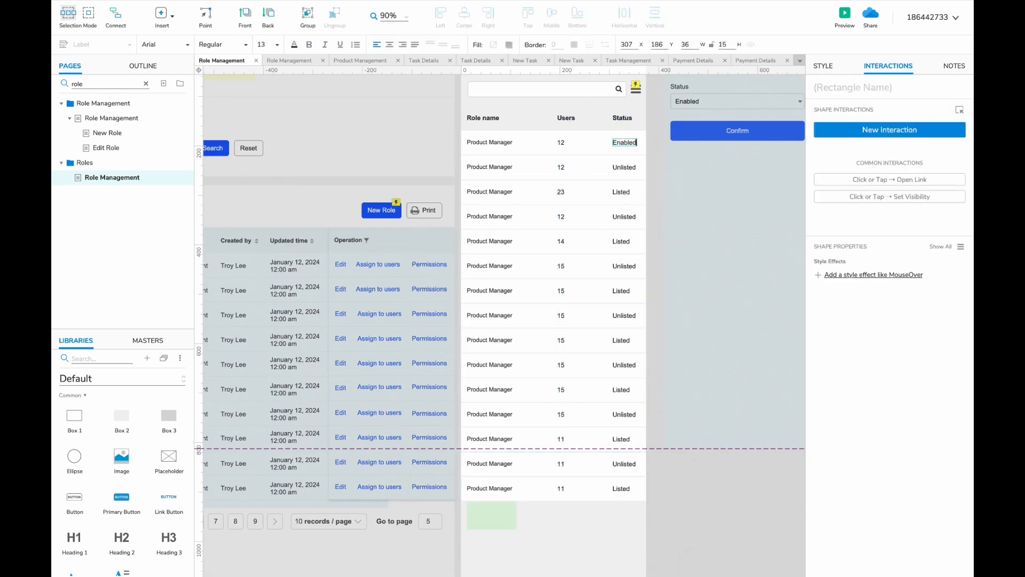
pyautogui.click(621, 191)
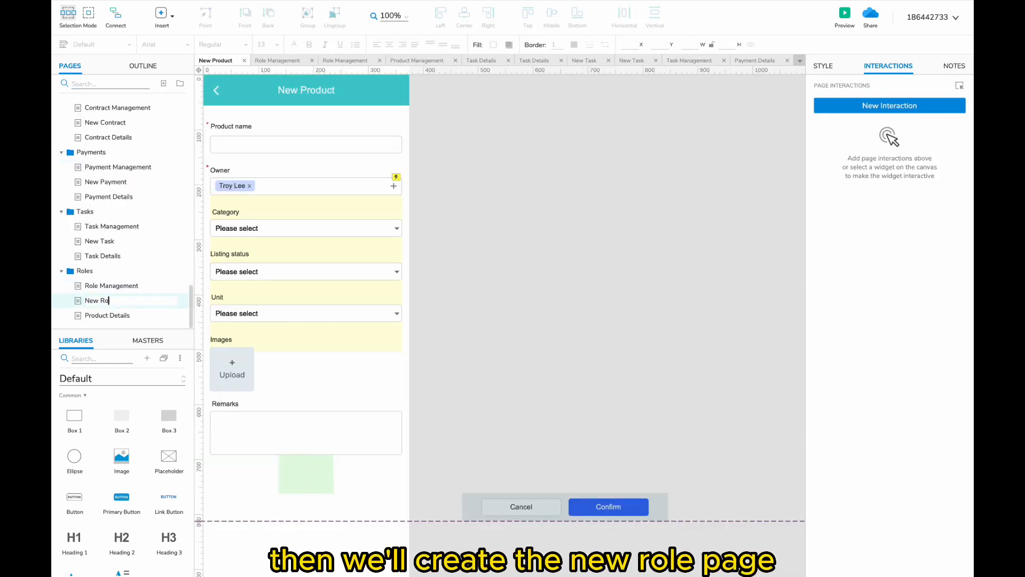
# - On the New Role page, select the Owner through Images form fields for removal
pyautogui.click(321, 97)
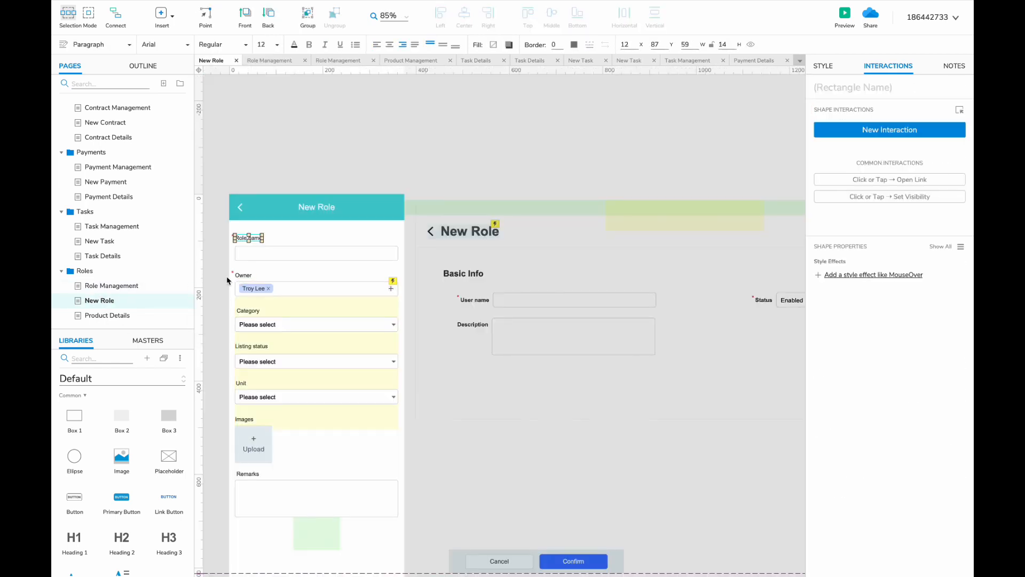
pyautogui.moveTo(227, 280); pyautogui.dragTo(368, 444)
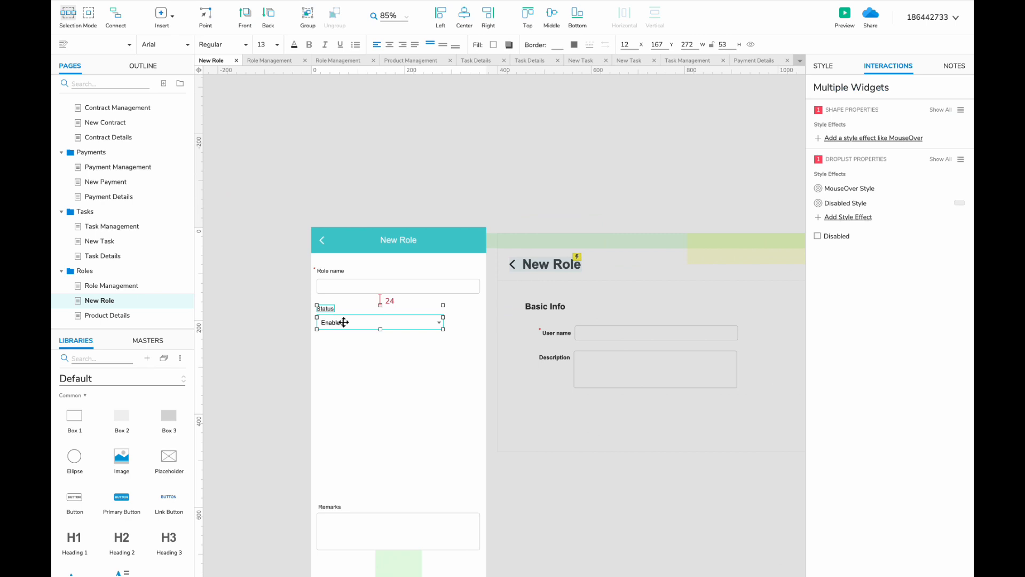
pyautogui.click(315, 269)
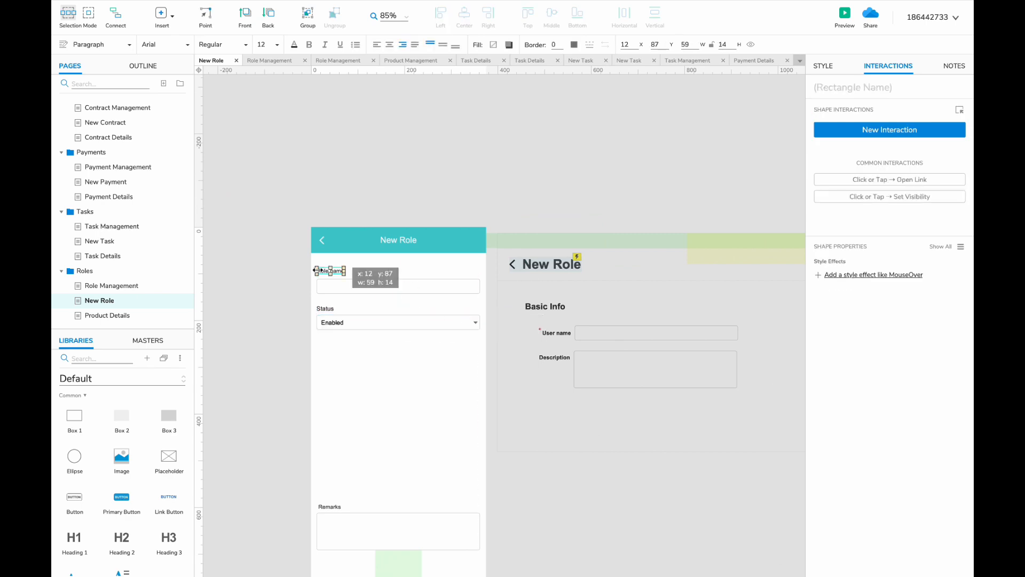
# - Rename the Remarks label to Description
pyautogui.scroll(4, 315, 269)
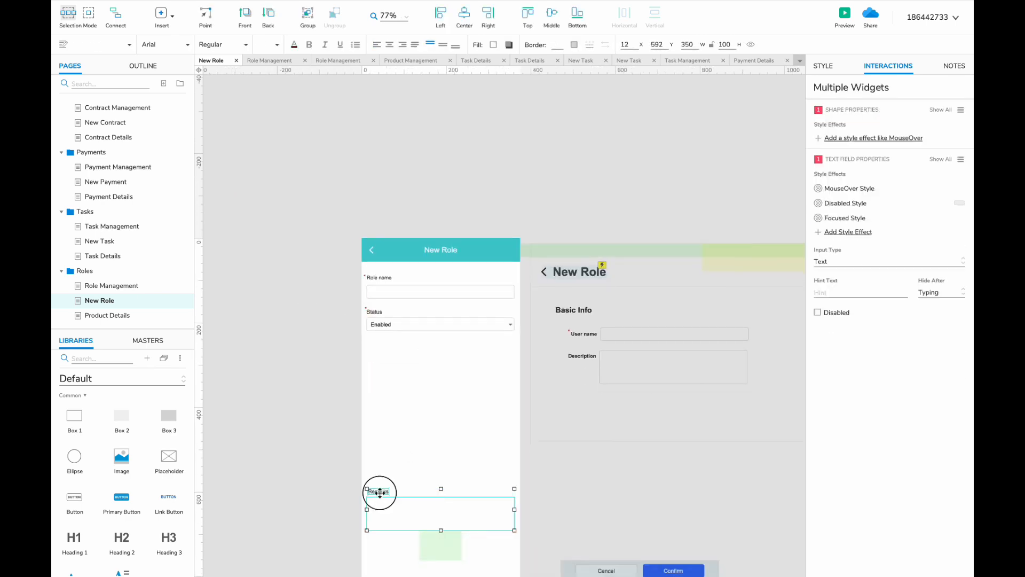
pyautogui.scroll(3, 377, 491)
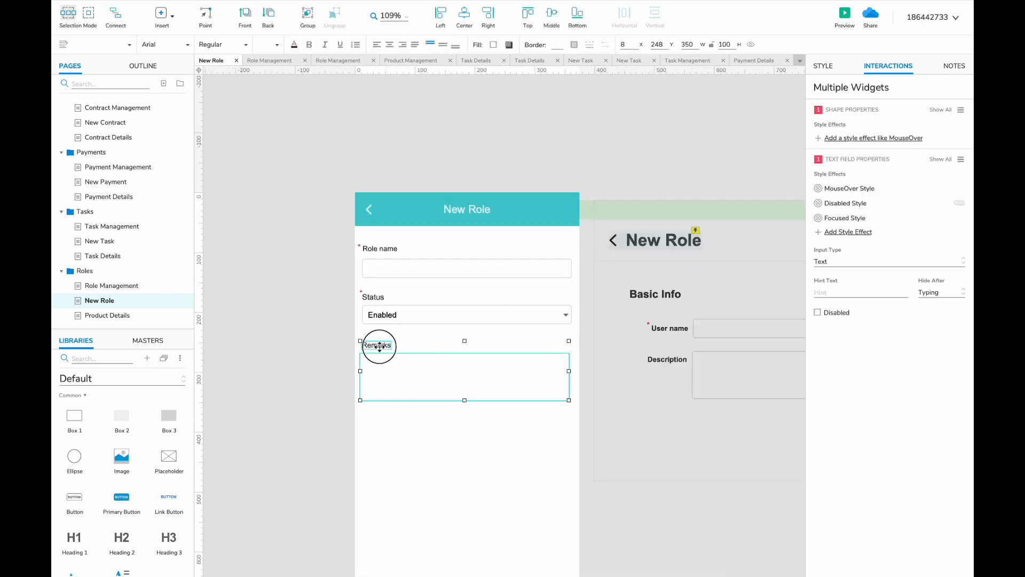
pyautogui.doubleClick(378, 342)
pyautogui.write('Description')
pyautogui.scroll(-3, 373, 459)
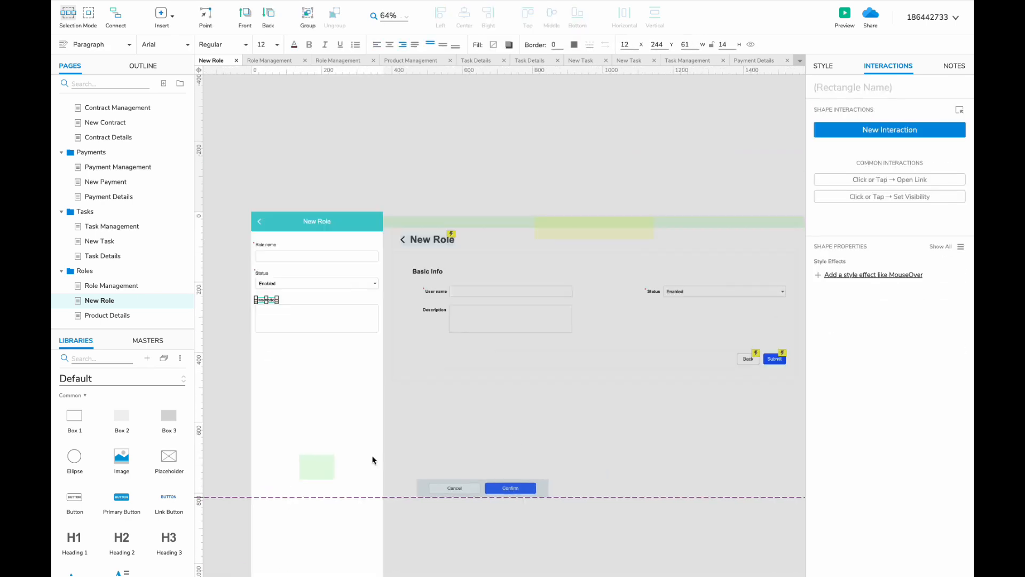
pyautogui.moveTo(297, 222); pyautogui.dragTo(736, 435)
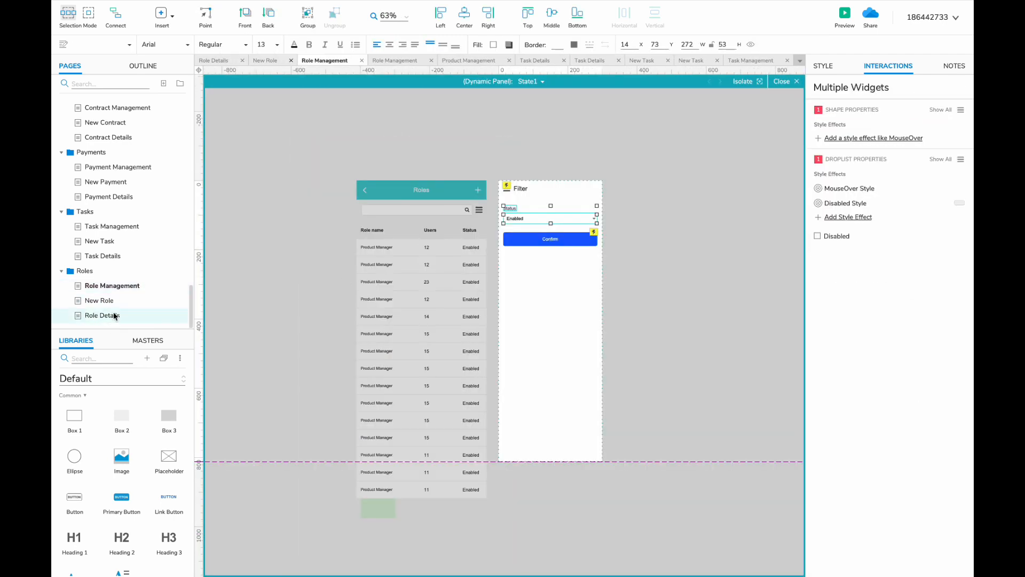
# - Name the new page Permission and delete the VIP card, content panel and tab strip
pyautogui.write('mission')
pyautogui.press('Return')
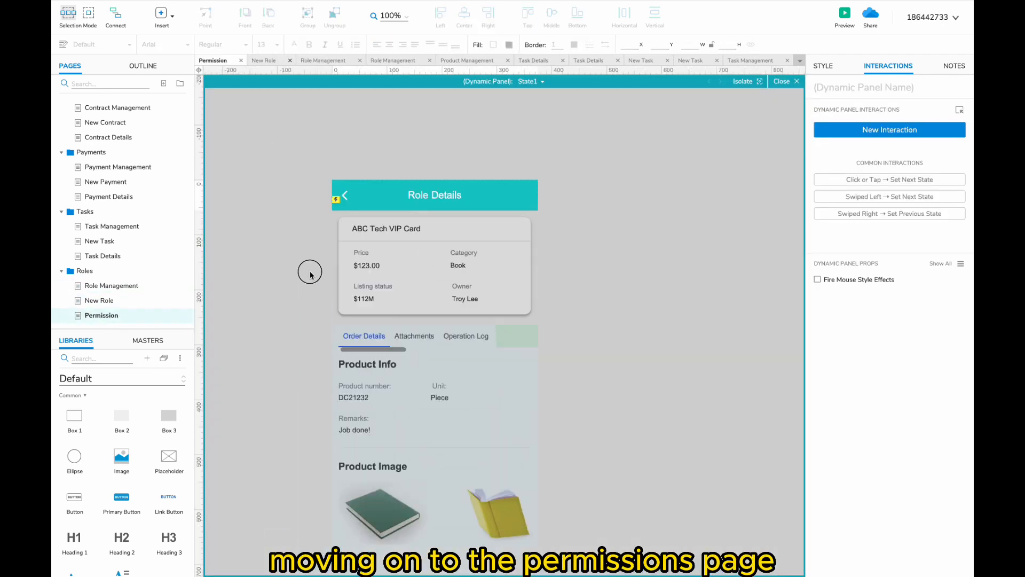
pyautogui.click(401, 277)
pyautogui.scroll(-5, 401, 277)
pyautogui.press('Delete')
pyautogui.click(421, 271)
pyautogui.press('Delete')
pyautogui.click(466, 159)
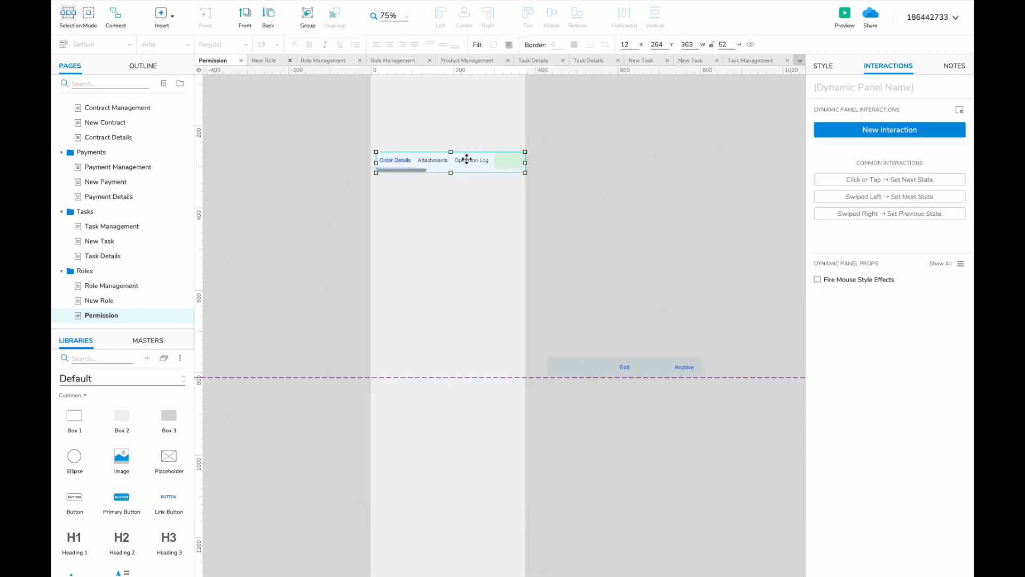
pyautogui.press('Delete')
pyautogui.scroll(3, 470, 195)
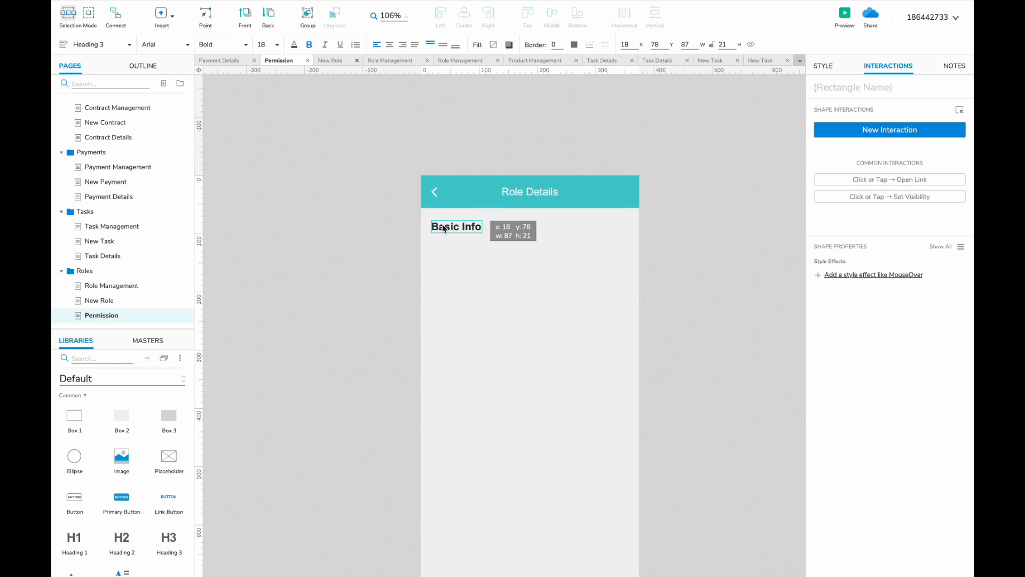
# - Retitle the heading Page Permissions and place the Tick master beside it as a 72 by 29 button
pyautogui.doubleClick(444, 228)
pyautogui.write('Page')
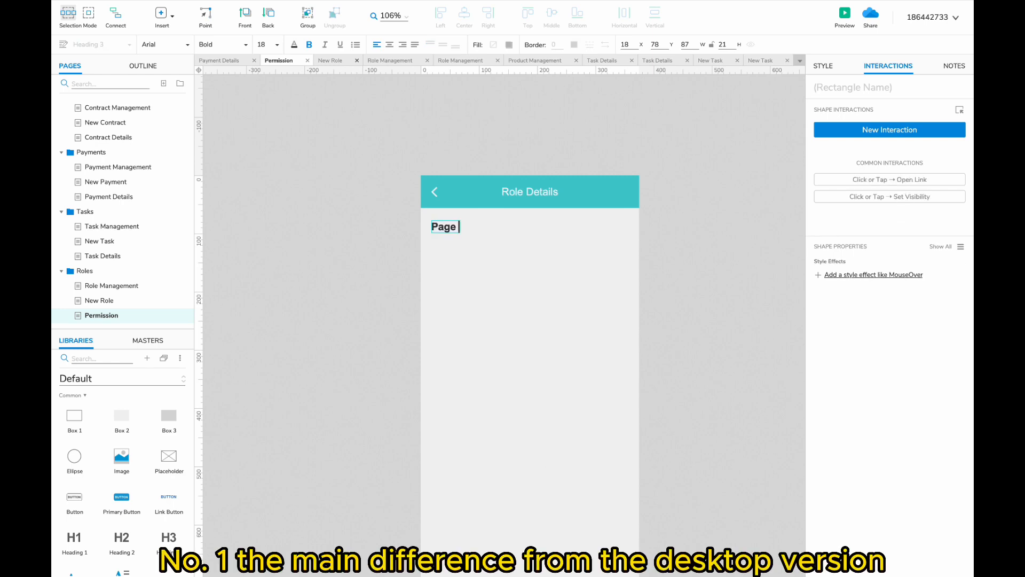
pyautogui.write(' Permissions')
pyautogui.click(495, 278)
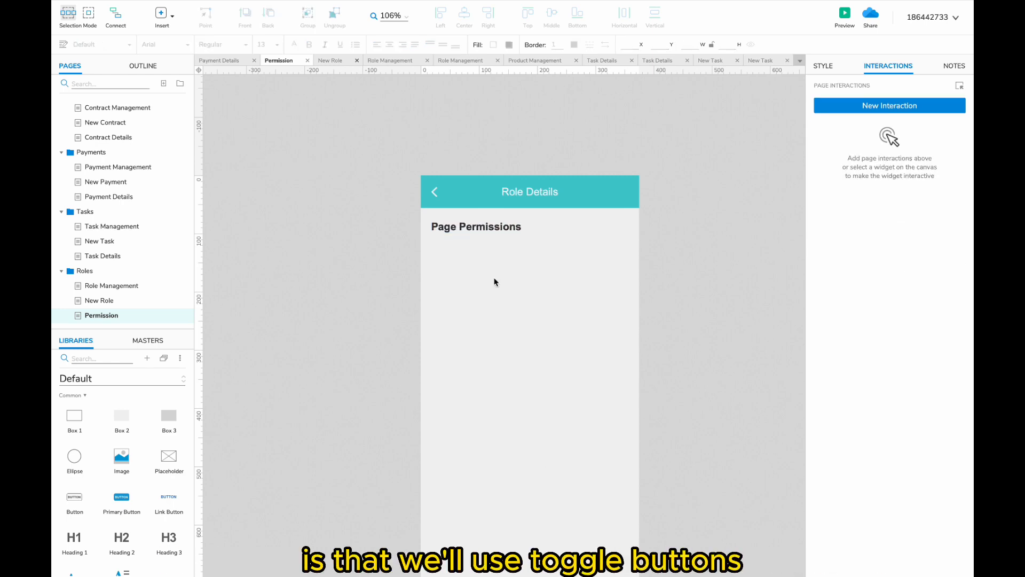
pyautogui.click(148, 340)
pyautogui.moveTo(609, 260); pyautogui.dragTo(614, 202)
pyautogui.click(76, 340)
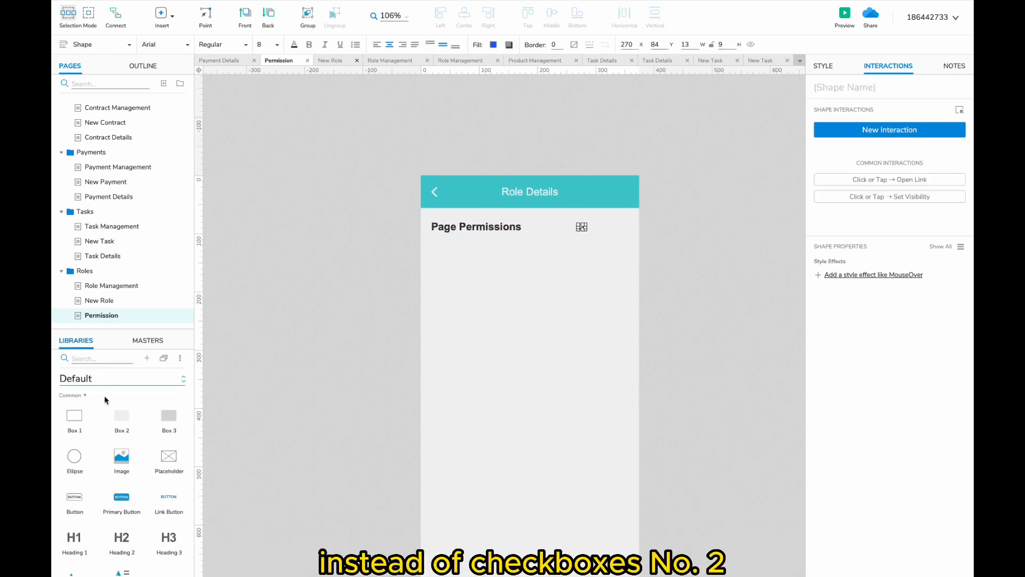
pyautogui.moveTo(749, 324); pyautogui.dragTo(612, 237)
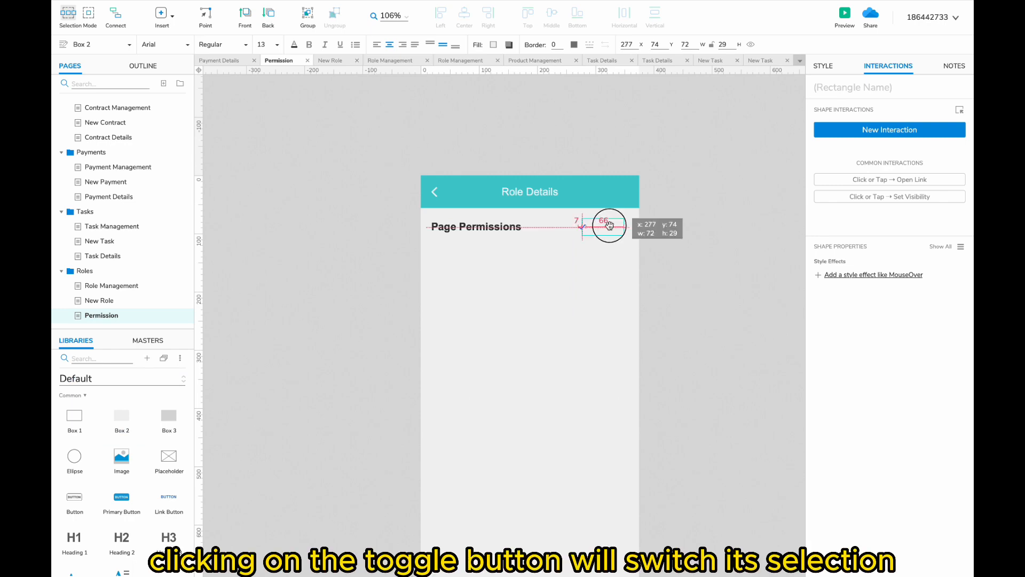
# - Label the checkbox Check All and convert the box and checkbox into a dynamic panel
pyautogui.click(591, 223)
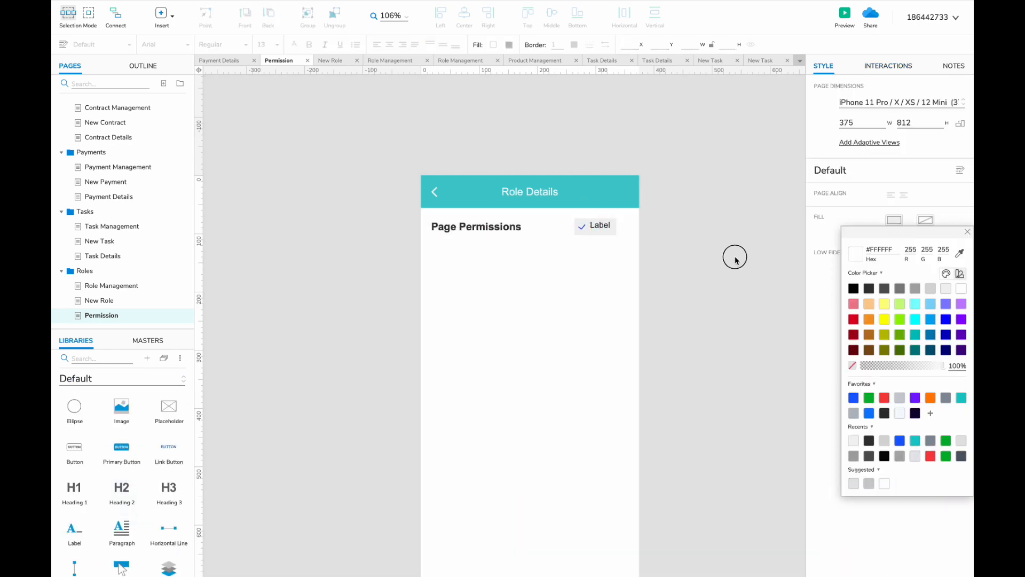
pyautogui.click(602, 228)
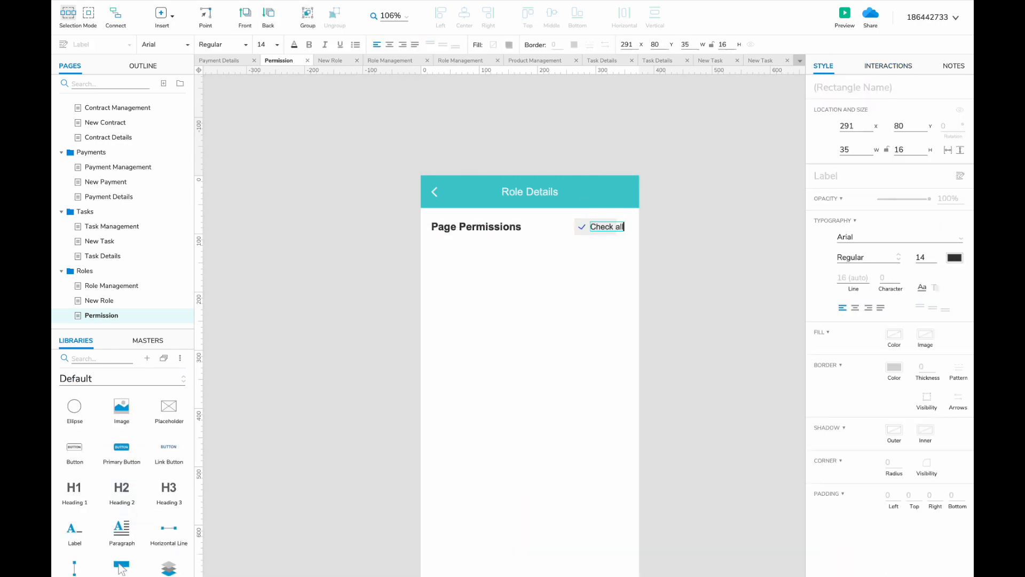
pyautogui.write('Check All')
pyautogui.click(539, 262)
pyautogui.scroll(3, 540, 261)
pyautogui.click(540, 261)
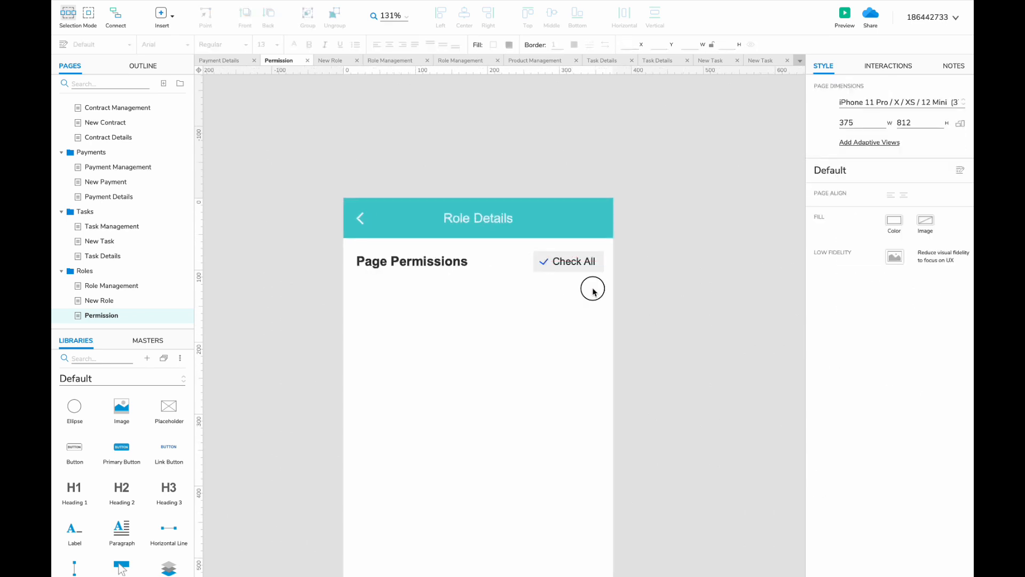
pyautogui.moveTo(593, 289); pyautogui.dragTo(524, 247)
pyautogui.rightClick(565, 263)
pyautogui.click(547, 332)
# - Duplicate State1 as State2 and edit its check mark and button label
pyautogui.doubleClick(555, 261)
pyautogui.click(528, 82)
pyautogui.click(606, 95)
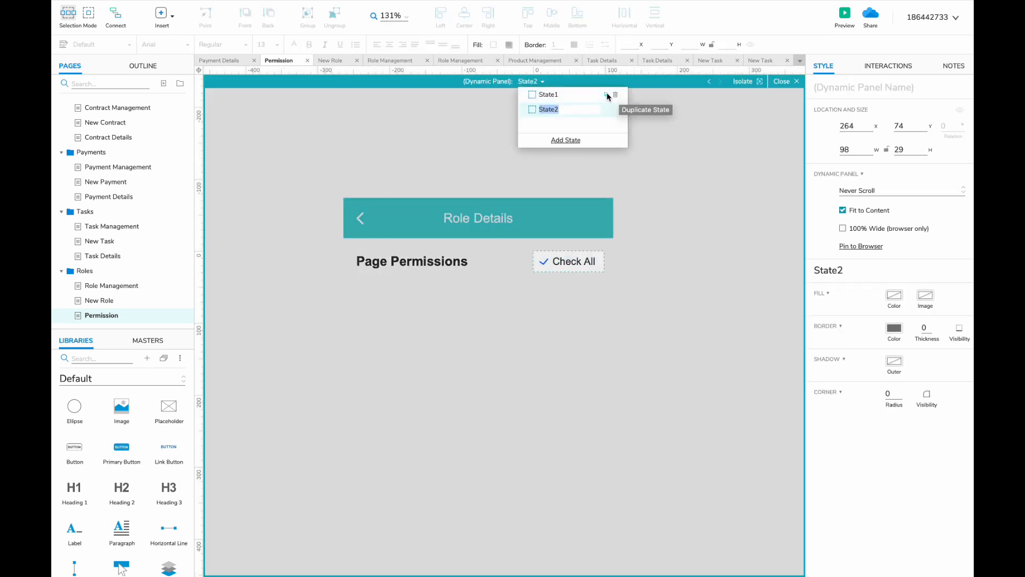
pyautogui.click(544, 261)
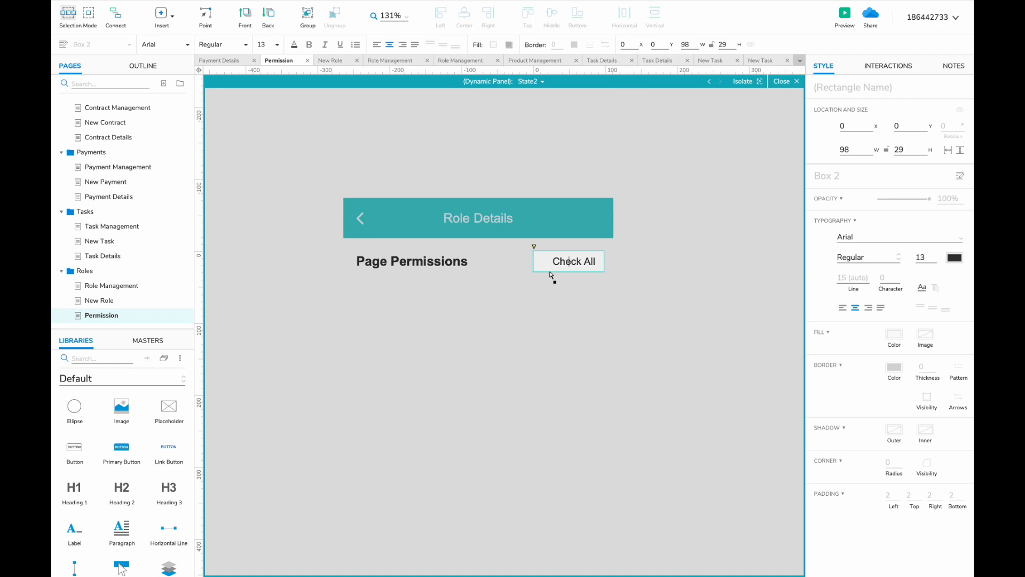
pyautogui.doubleClick(555, 262)
pyautogui.write('Unc')
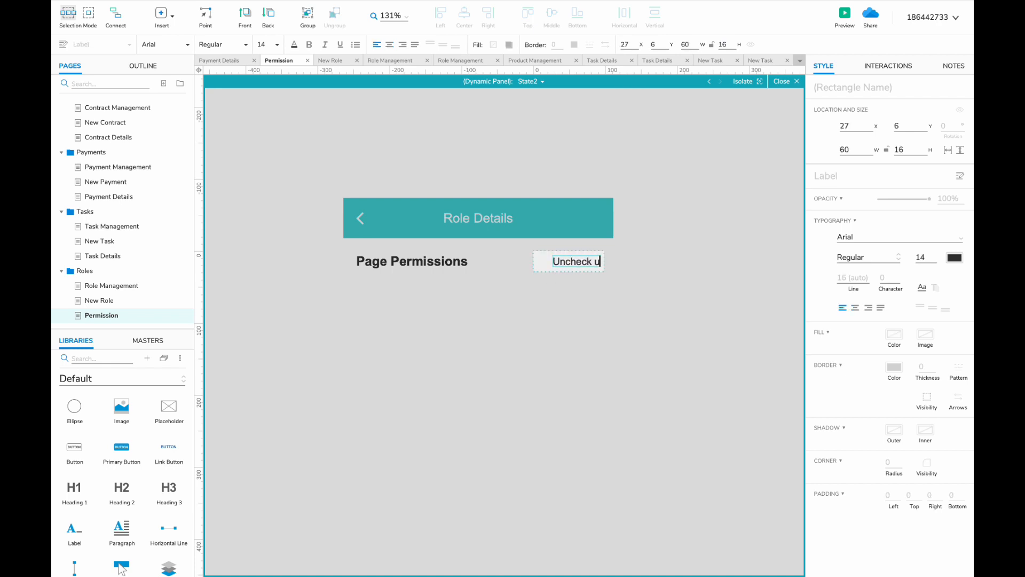
pyautogui.click(781, 81)
# - Add a Click or Tap interaction that sets the panel to its next state on each tap
pyautogui.click(887, 66)
pyautogui.click(889, 135)
pyautogui.click(860, 165)
pyautogui.click(845, 265)
pyautogui.click(846, 188)
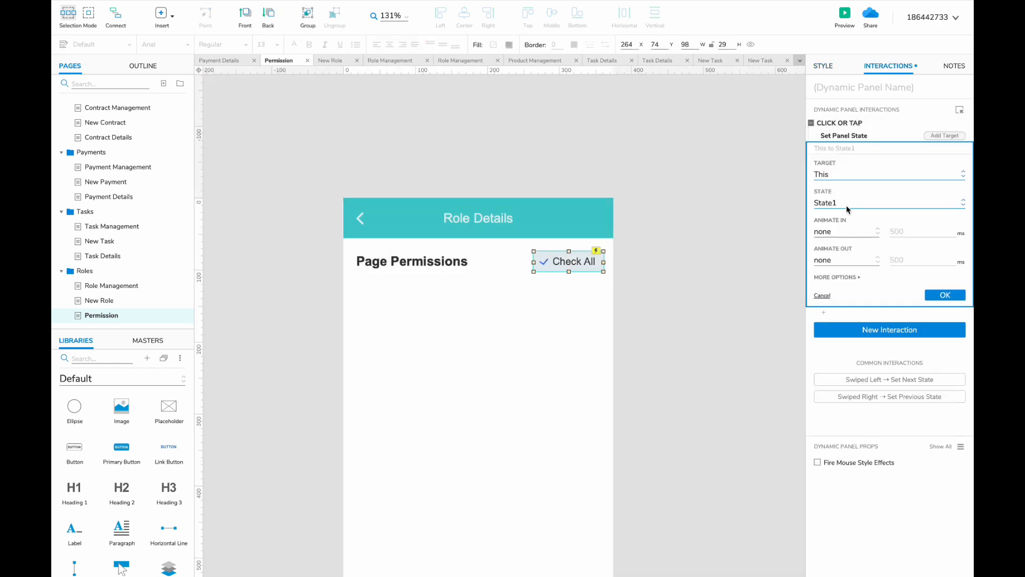
pyautogui.click(847, 203)
pyautogui.click(838, 237)
pyautogui.click(940, 308)
pyautogui.click(585, 327)
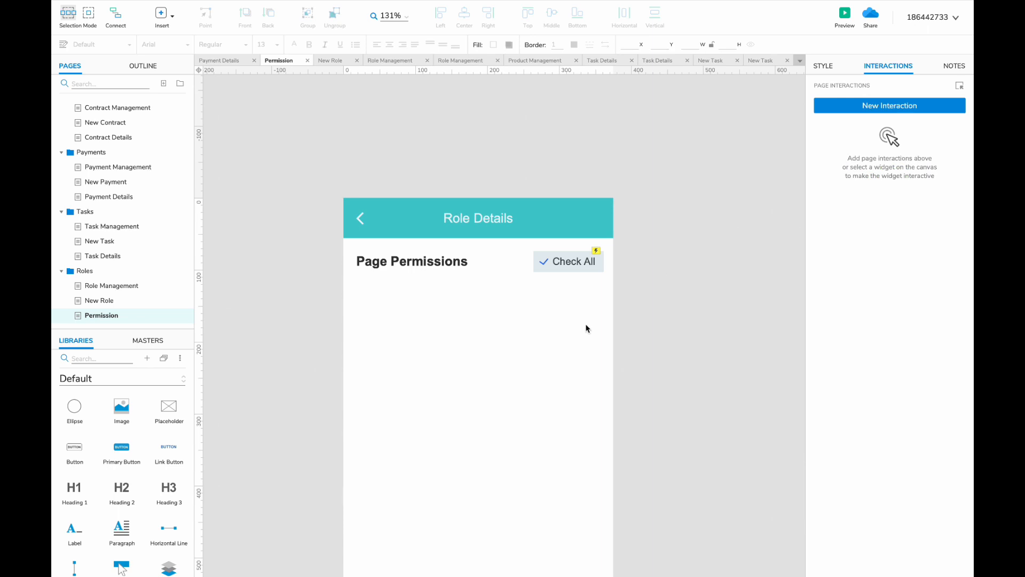
pyautogui.click(150, 286)
pyautogui.moveTo(329, 247); pyautogui.dragTo(475, 250)
# - Paste a copied row below Page Permissions and delete its 12 and Enabled values
pyautogui.press('super+c')
pyautogui.click(102, 315)
pyautogui.press('super+v')
pyautogui.moveTo(400, 325); pyautogui.dragTo(400, 293)
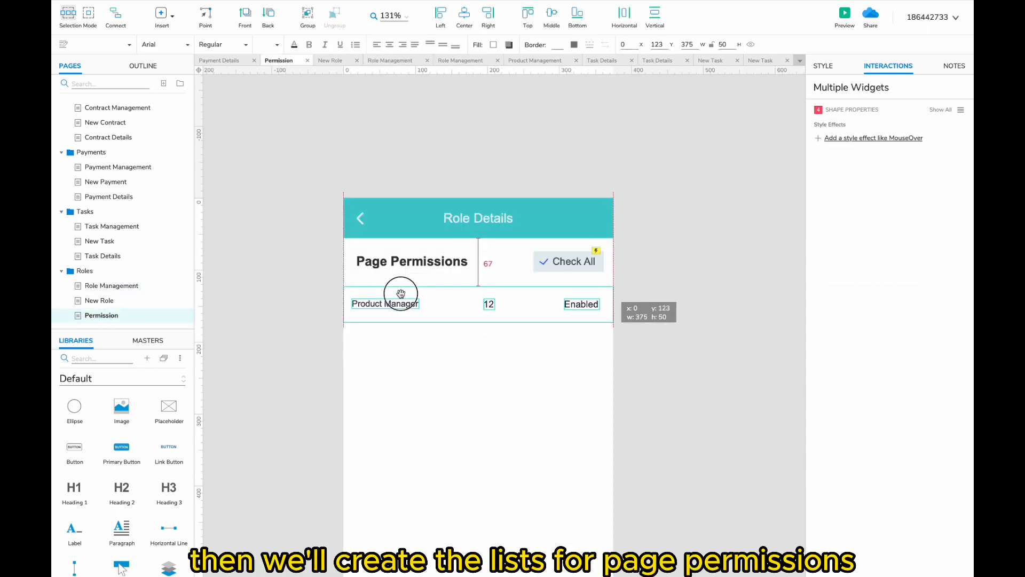
pyautogui.doubleClick(388, 303)
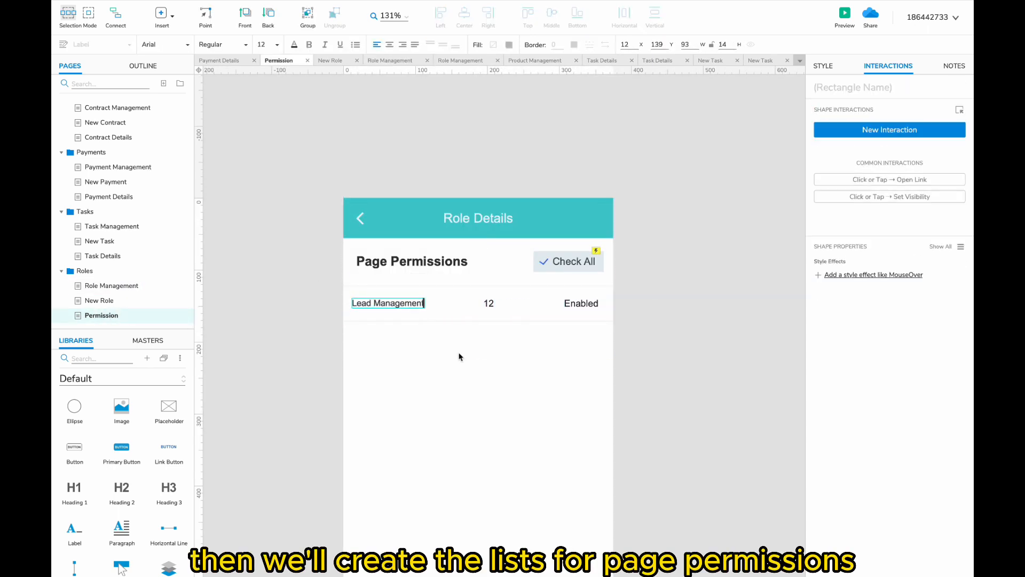
pyautogui.click(490, 302)
pyautogui.keyDown('shift'); pyautogui.click(581, 302); pyautogui.keyUp('shift')
pyautogui.press('Delete')
# - Duplicate the Lead Management row, then go to the Role Management page
pyautogui.moveTo(604, 355); pyautogui.dragTo(384, 299)
pyautogui.moveTo(380, 302); pyautogui.dragTo(379, 332)
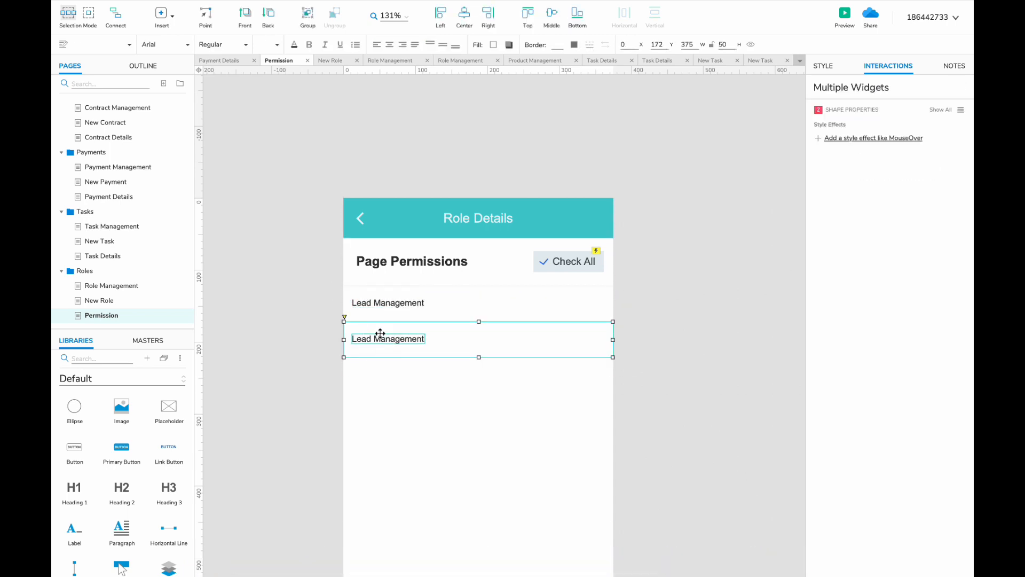
pyautogui.moveTo(380, 332); pyautogui.dragTo(146, 288)
pyautogui.click(140, 288)
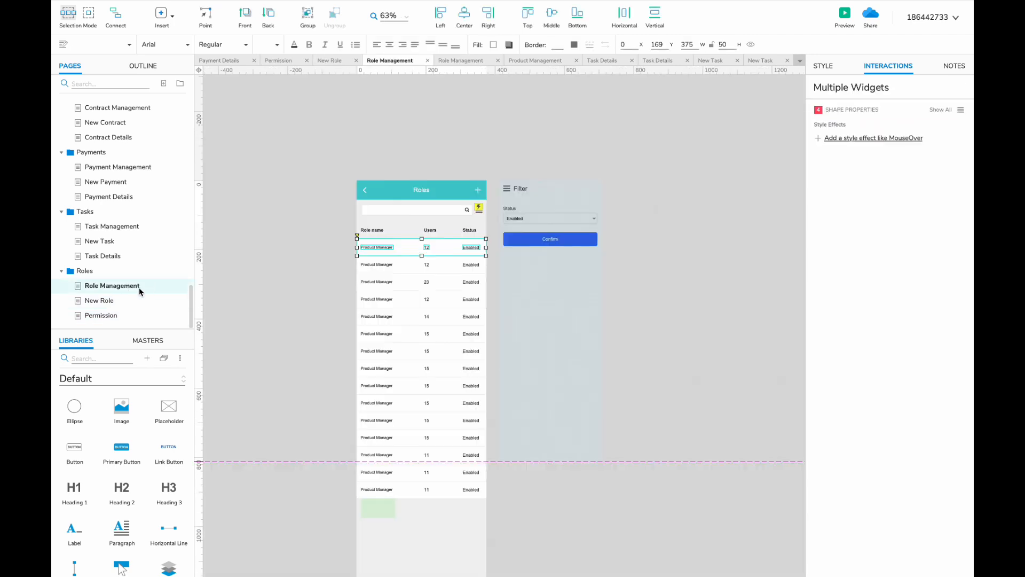
# - Try a white fill on the Role Management table header, then undo it
pyautogui.click(415, 226)
pyautogui.scroll(1, 416, 226)
pyautogui.click(492, 44)
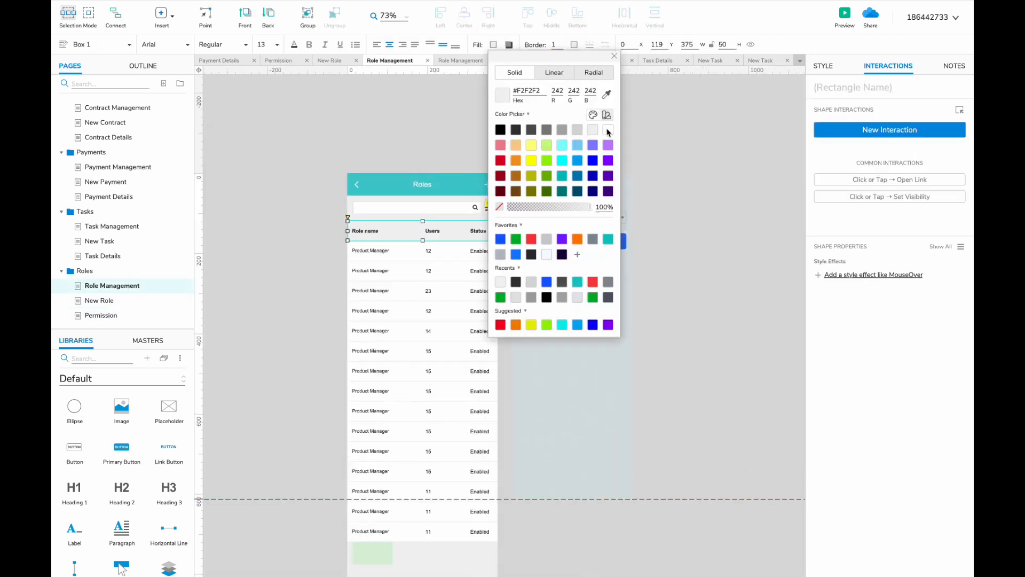
pyautogui.click(608, 132)
pyautogui.click(534, 160)
pyautogui.click(373, 232)
pyautogui.hotkey('ctrl', 'z')
pyautogui.click(302, 251)
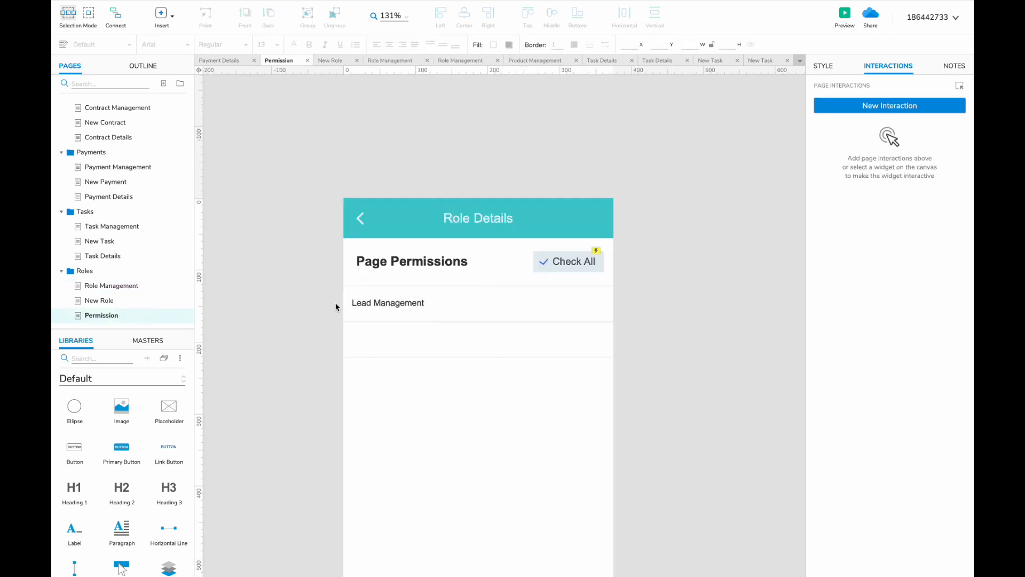
# - Place the permission buttons under Lead Management and copy the whole row below
pyautogui.doubleClick(563, 257)
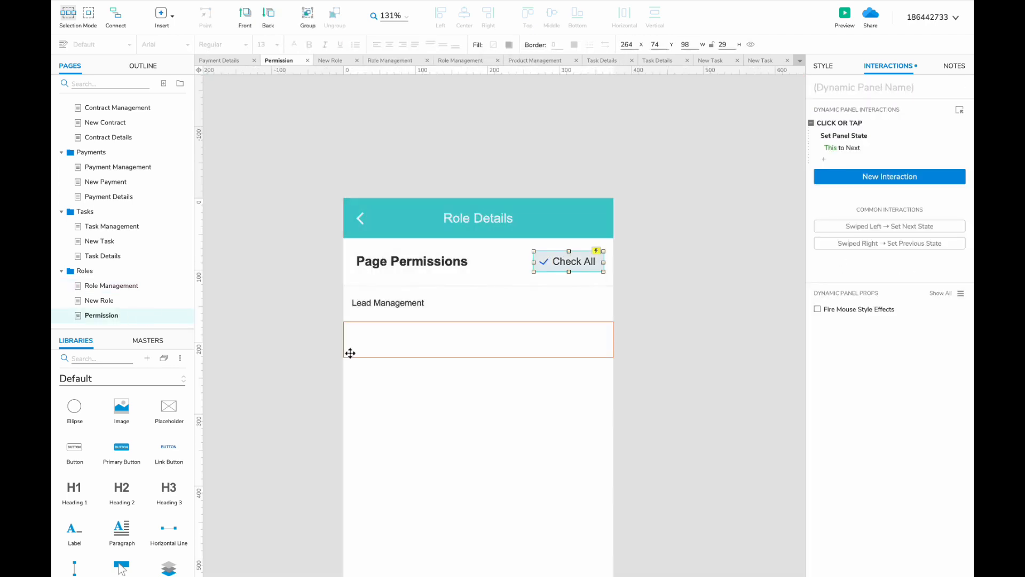
pyautogui.moveTo(347, 350); pyautogui.dragTo(392, 342)
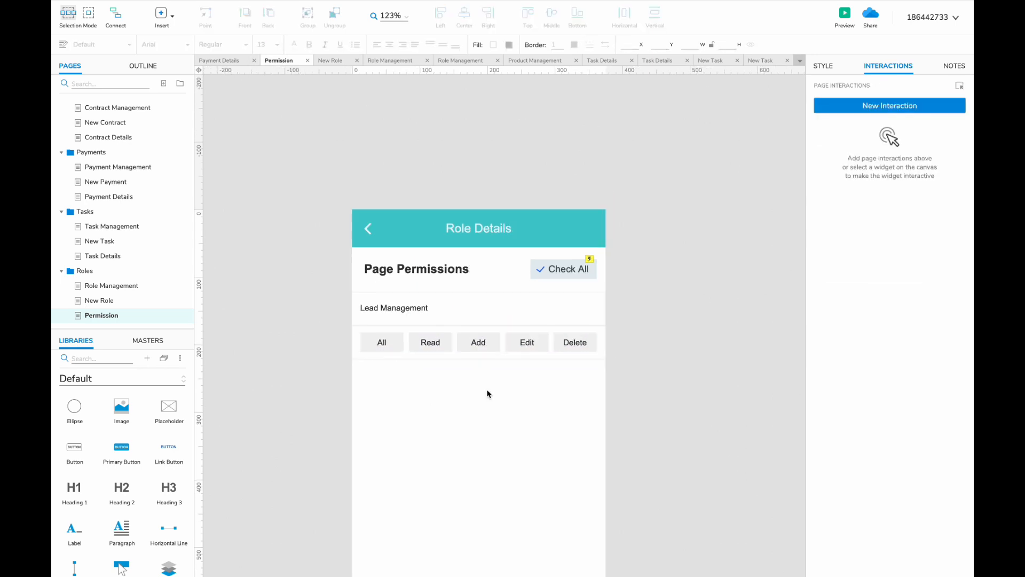
pyautogui.scroll(-1, 488, 393)
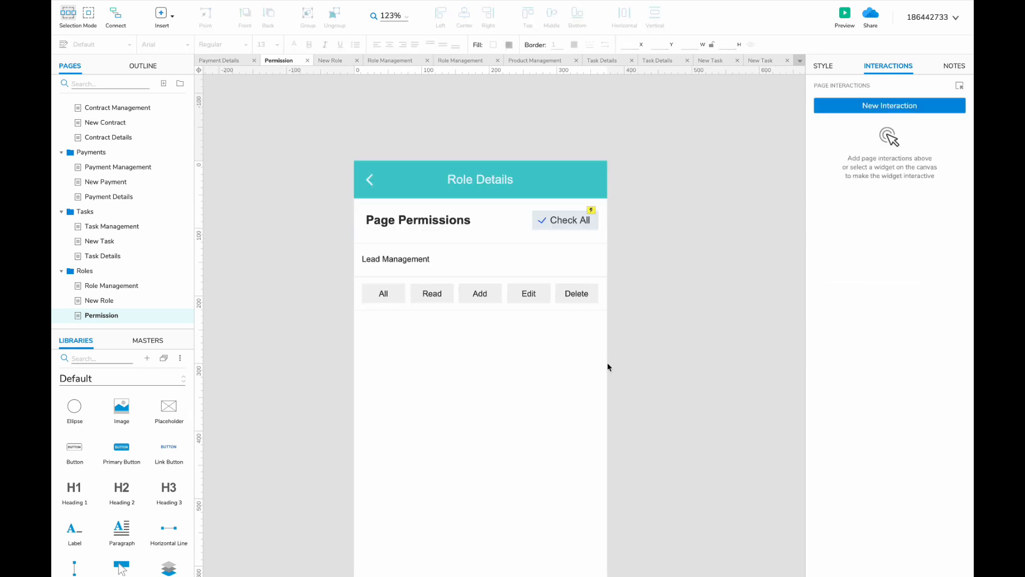
pyautogui.click(482, 311)
pyautogui.moveTo(643, 335); pyautogui.dragTo(358, 251)
pyautogui.keyDown('ctrl'); pyautogui.moveTo(373, 281); pyautogui.dragTo(373, 347); pyautogui.keyUp('ctrl')
# - Rename the copied row to Lead Pool Management and duplicate it
pyautogui.doubleClick(383, 327)
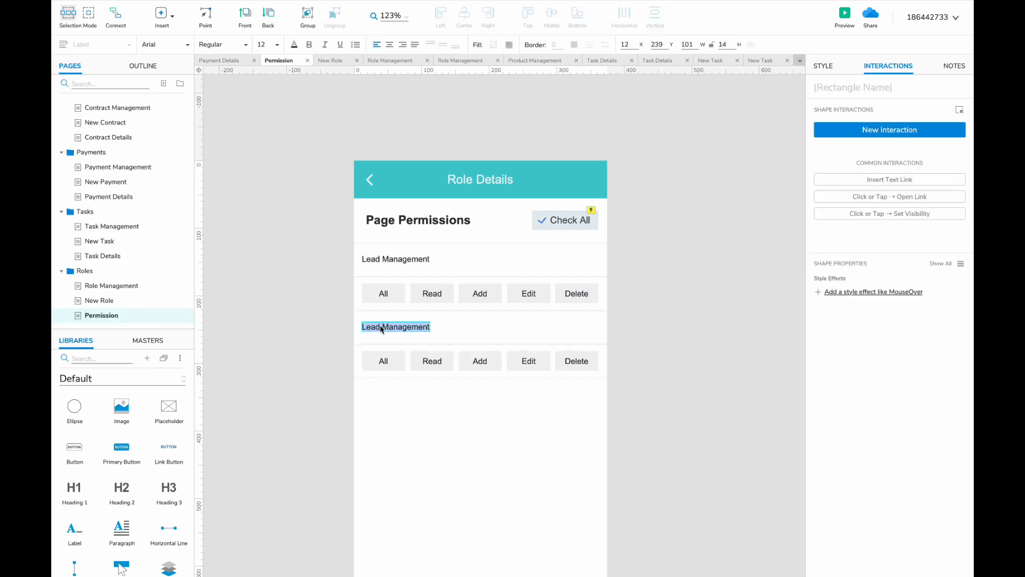
pyautogui.click(382, 327)
pyautogui.write('Pool')
pyautogui.moveTo(641, 320); pyautogui.dragTo(362, 409)
pyautogui.click(386, 394)
# - Make another copy of the row and rename it Customer Pool Management
pyautogui.write('er')
pyautogui.scroll(-4, 479, 321)
pyautogui.moveTo(640, 171); pyautogui.dragTo(362, 222)
pyautogui.keyDown('ctrl'); pyautogui.moveTo(382, 182); pyautogui.dragTo(382, 249); pyautogui.keyUp('ctrl')
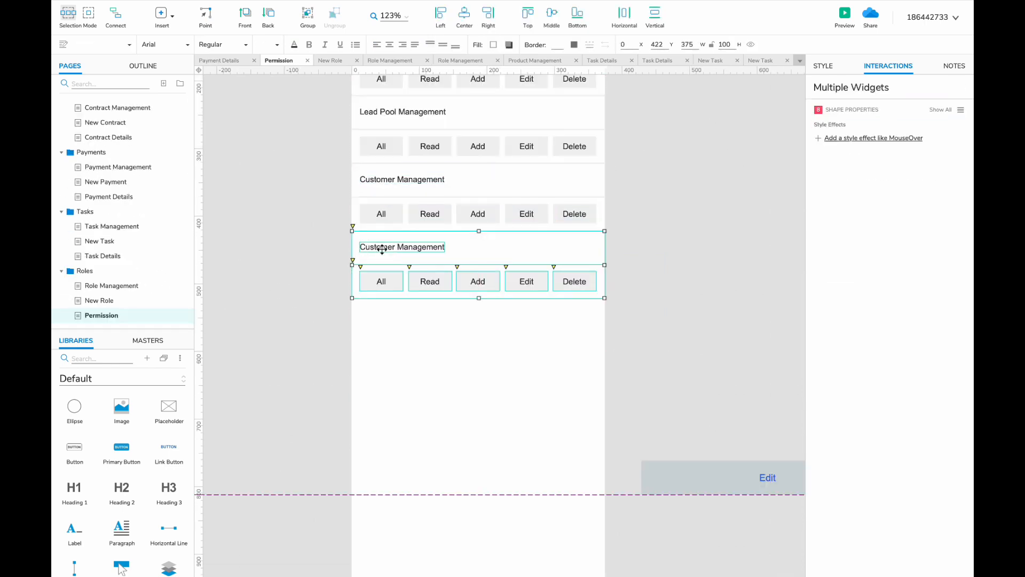
pyautogui.doubleClick(382, 248)
pyautogui.click(396, 247)
pyautogui.write('Pool')
pyautogui.scroll(15, 153, 229)
pyautogui.scroll(-8, 154, 229)
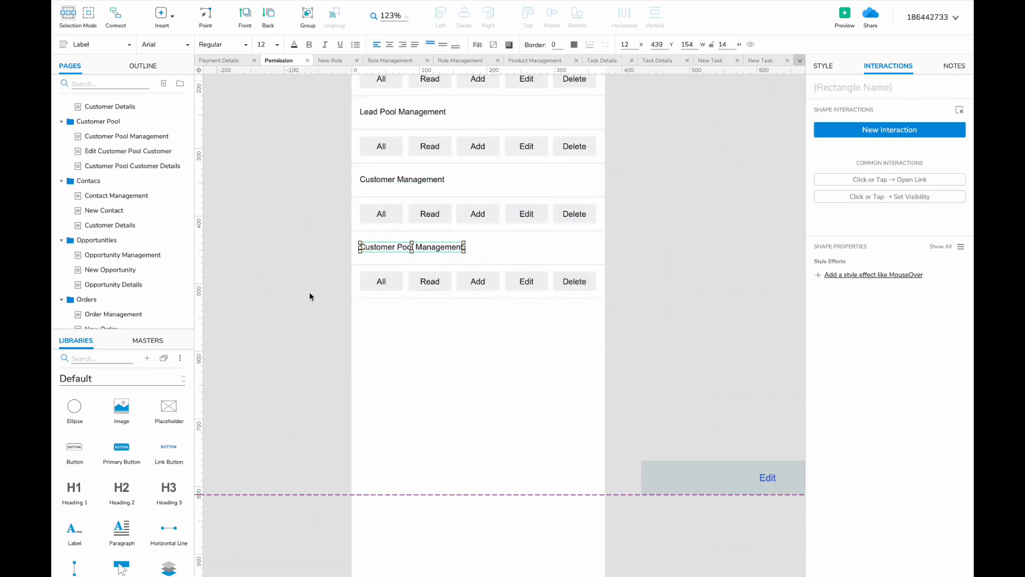
# - Add Contact Management and Opportunity Management rows as copies of the previous row
pyautogui.moveTo(311, 305); pyautogui.dragTo(601, 234)
pyautogui.keyDown('ctrl'); pyautogui.moveTo(389, 247); pyautogui.dragTo(360, 314); pyautogui.keyUp('ctrl')
pyautogui.doubleClick(390, 314)
pyautogui.write('Contact Management')
pyautogui.moveTo(319, 390); pyautogui.dragTo(604, 298)
pyautogui.keyDown('ctrl'); pyautogui.moveTo(388, 306); pyautogui.dragTo(388, 373); pyautogui.keyUp('ctrl')
pyautogui.doubleClick(374, 382)
pyautogui.write('Opportunity')
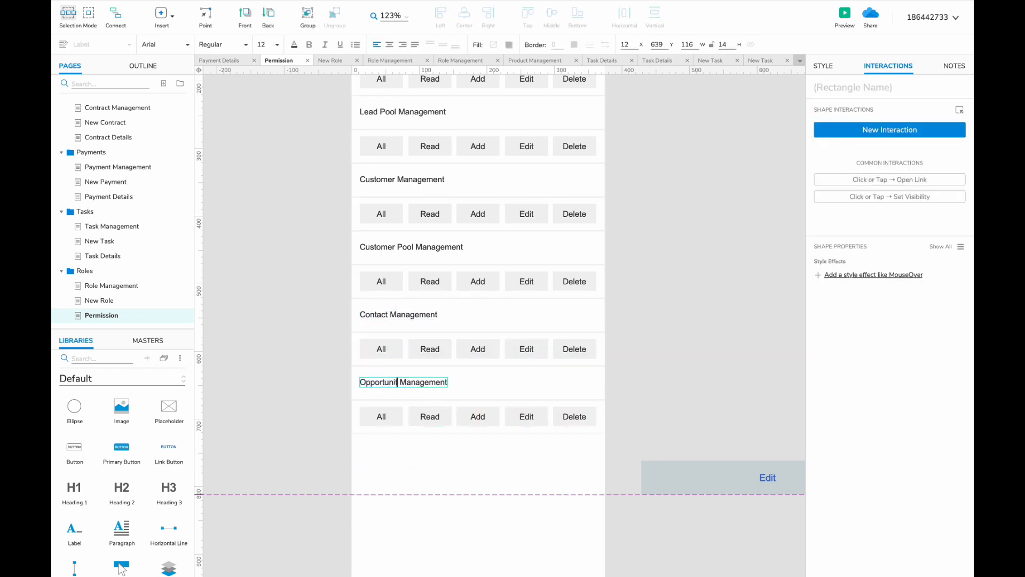
# - Add Order, Payment, Contract and Task Management rows from copied rows
pyautogui.scroll(-3, 478, 374)
pyautogui.keyDown('ctrl'); pyautogui.moveTo(361, 314); pyautogui.dragTo(362, 383); pyautogui.keyUp('ctrl')
pyautogui.write('Order')
pyautogui.scroll(-4, 385, 459)
pyautogui.moveTo(315, 176); pyautogui.dragTo(596, 120)
pyautogui.keyDown('ctrl'); pyautogui.moveTo(362, 146); pyautogui.dragTo(355, 207); pyautogui.keyUp('ctrl')
pyautogui.write('Payment Management')
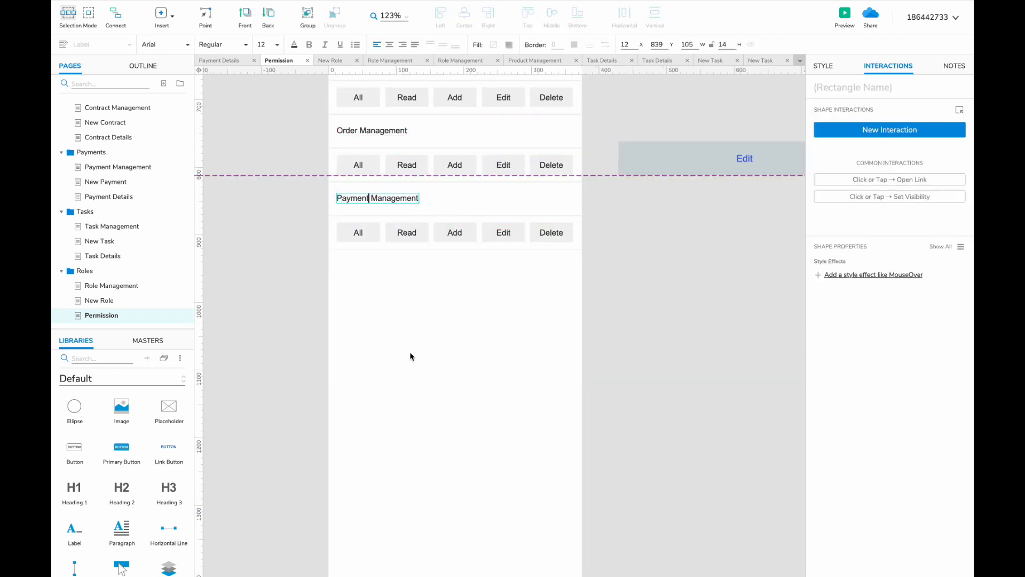
pyautogui.moveTo(315, 248); pyautogui.dragTo(595, 123)
pyautogui.keyDown('ctrl'); pyautogui.moveTo(361, 135); pyautogui.dragTo(361, 270); pyautogui.keyUp('ctrl')
pyautogui.write('Contract')
pyautogui.doubleClick(354, 334)
pyautogui.write('Task')
# - Add Product and Customer module rows to the list
pyautogui.moveTo(587, 426); pyautogui.dragTo(364, 401)
pyautogui.doubleClick(364, 400)
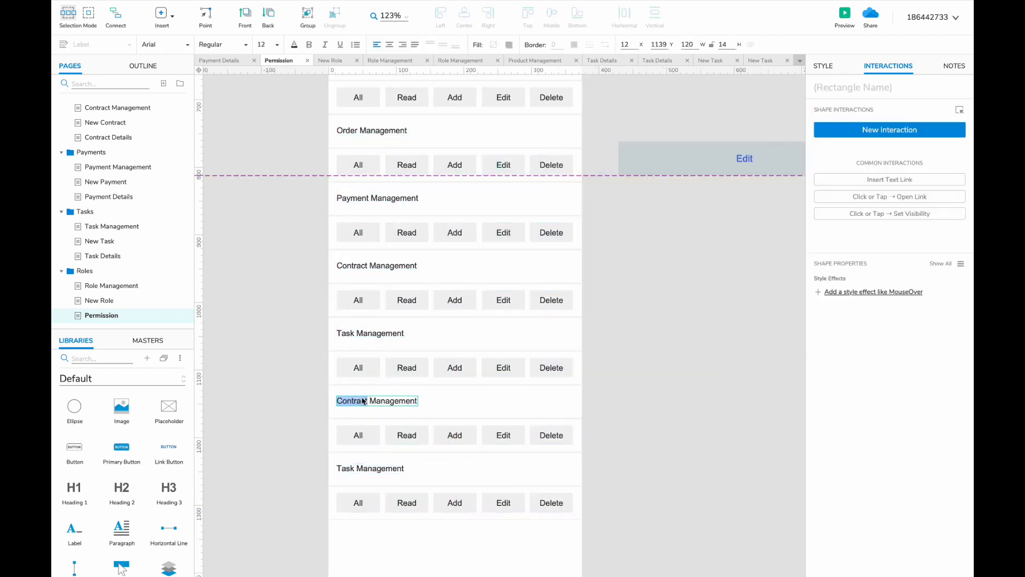
pyautogui.write('Product')
pyautogui.scroll(-2, 363, 400)
pyautogui.write('Customer')
pyautogui.moveTo(590, 472); pyautogui.dragTo(384, 473)
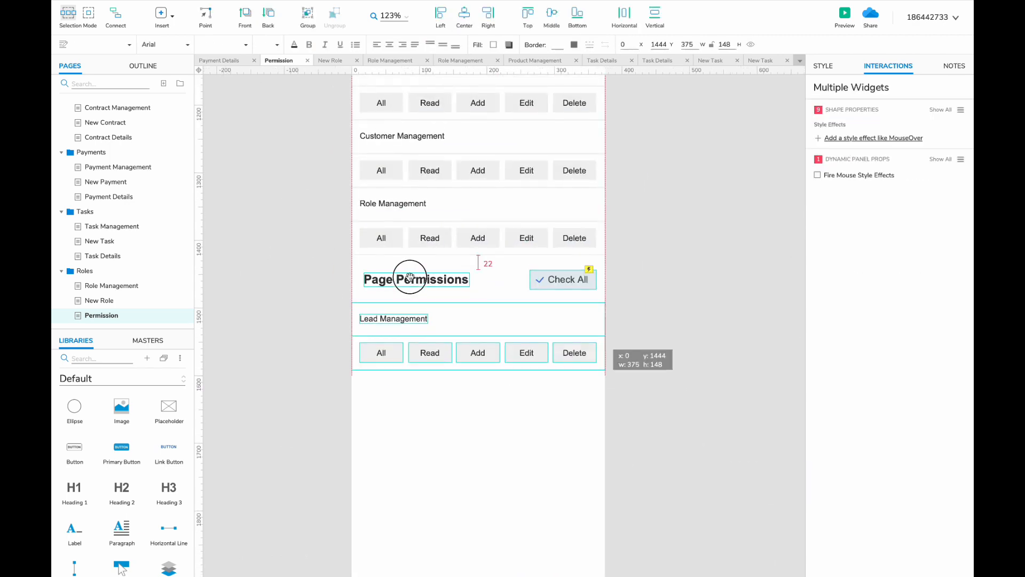
# - Rename the copied heading to Data Permissions and add a Sales Analysis row below Data Analysis
pyautogui.doubleClick(377, 277)
pyautogui.write('Data Analysis')
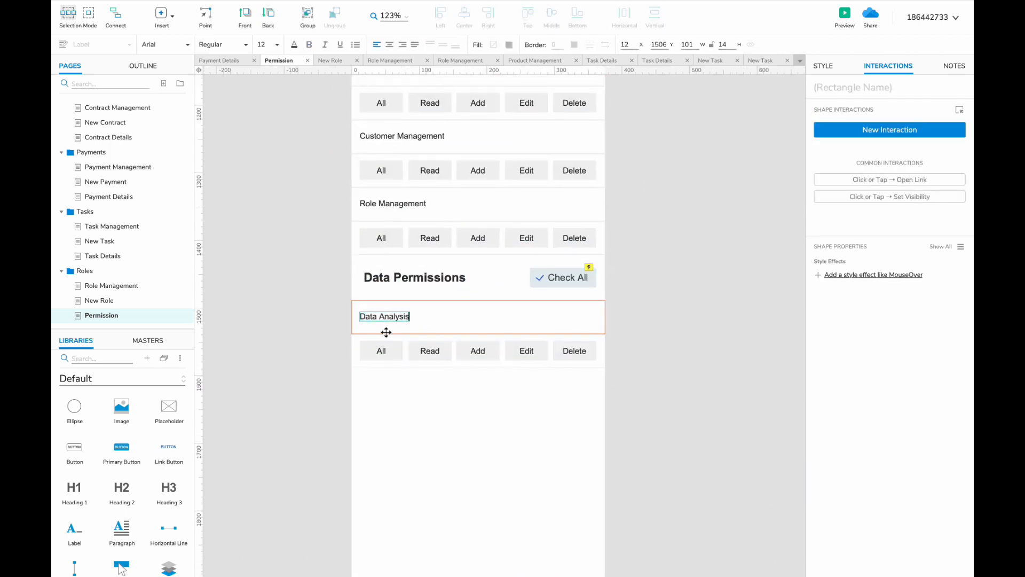
pyautogui.moveTo(624, 390); pyautogui.dragTo(321, 300)
pyautogui.keyDown('ctrl'); pyautogui.moveTo(377, 317); pyautogui.dragTo(378, 384); pyautogui.keyUp('ctrl')
pyautogui.doubleClick(372, 384)
pyautogui.write('Sales Analysis')
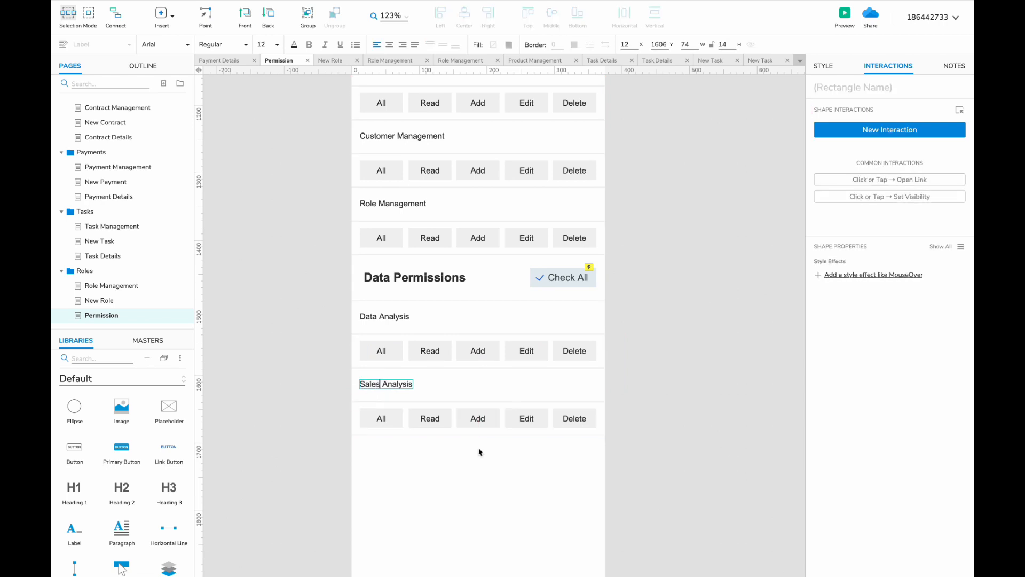
# - Add Customer Analysis and Marketing Analysis rows by copying and renaming
pyautogui.moveTo(609, 443); pyautogui.dragTo(341, 374)
pyautogui.keyDown('ctrl'); pyautogui.moveTo(371, 383); pyautogui.dragTo(371, 450); pyautogui.keyUp('ctrl')
pyautogui.doubleClick(371, 450)
pyautogui.write('Customer')
pyautogui.scroll(-3, 501, 493)
pyautogui.keyDown('ctrl'); pyautogui.moveTo(370, 308); pyautogui.dragTo(370, 375); pyautogui.keyUp('ctrl')
pyautogui.doubleClick(370, 375)
pyautogui.write('Marketing Analysis')
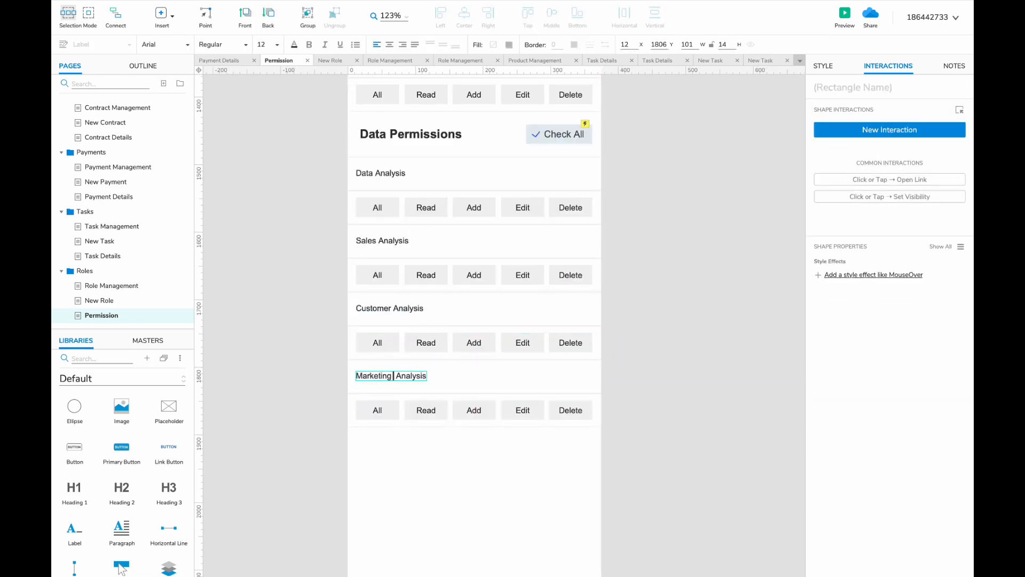
# - Add a final analysis row labelled 'Forerend' and adjust the bottom rows' placement
pyautogui.scroll(-3, 476, 325)
pyautogui.moveTo(614, 342); pyautogui.dragTo(341, 272)
pyautogui.keyDown('ctrl'); pyautogui.moveTo(391, 285); pyautogui.dragTo(357, 348); pyautogui.keyUp('ctrl')
pyautogui.doubleClick(373, 348)
pyautogui.write('Fore Analysis')
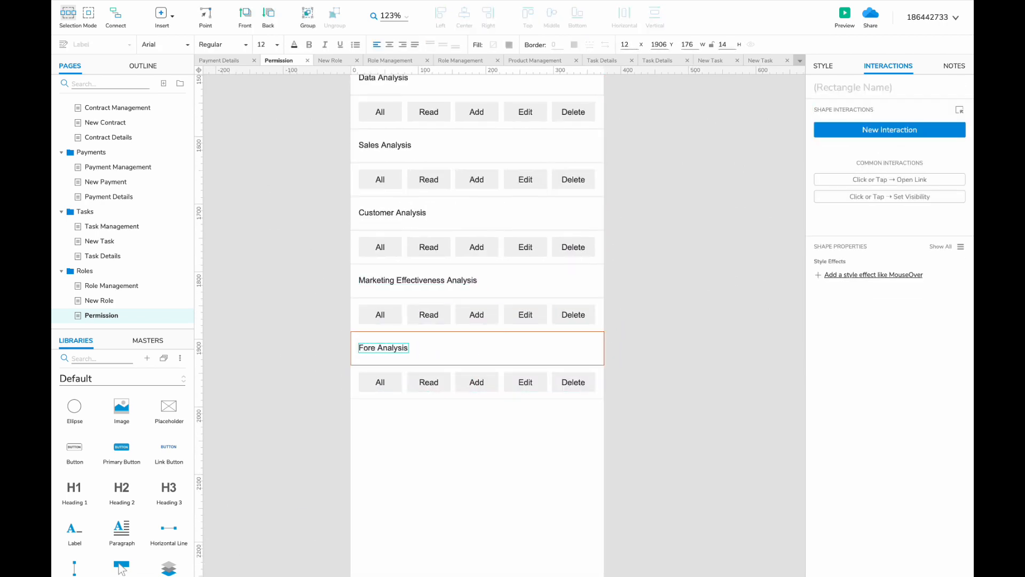
pyautogui.write('rend')
pyautogui.scroll(-3, 442, 147)
pyautogui.moveTo(122, 538); pyautogui.dragTo(421, 314)
pyautogui.moveTo(444, 360); pyautogui.dragTo(444, 336)
pyautogui.scroll(10, 586, 373)
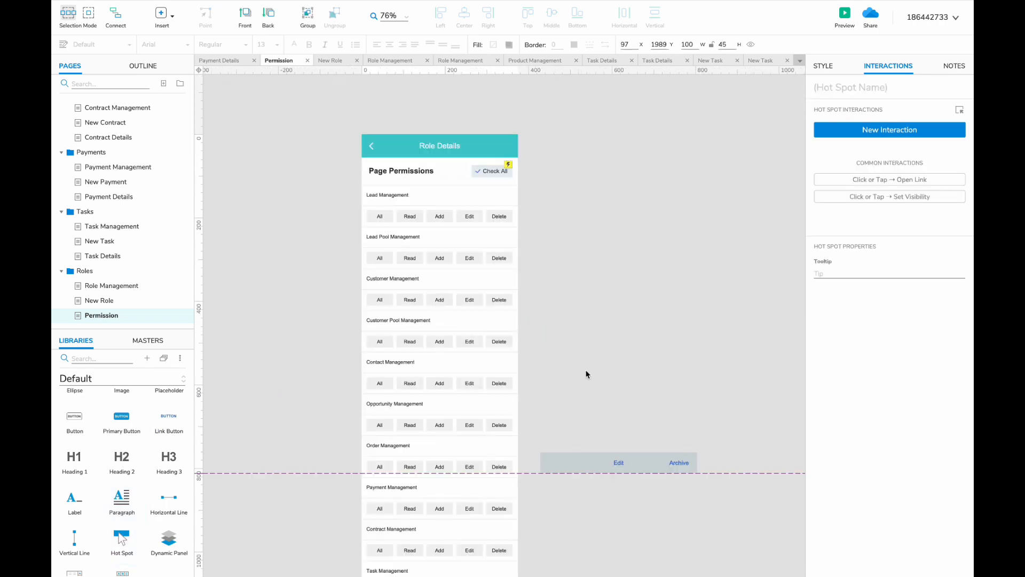
# - On Role Management, group each of the first three role rows with Ctrl+G
pyautogui.press('Delete')
pyautogui.scroll(-5, 322, 282)
pyautogui.click(111, 286)
pyautogui.moveTo(505, 246); pyautogui.dragTo(309, 258)
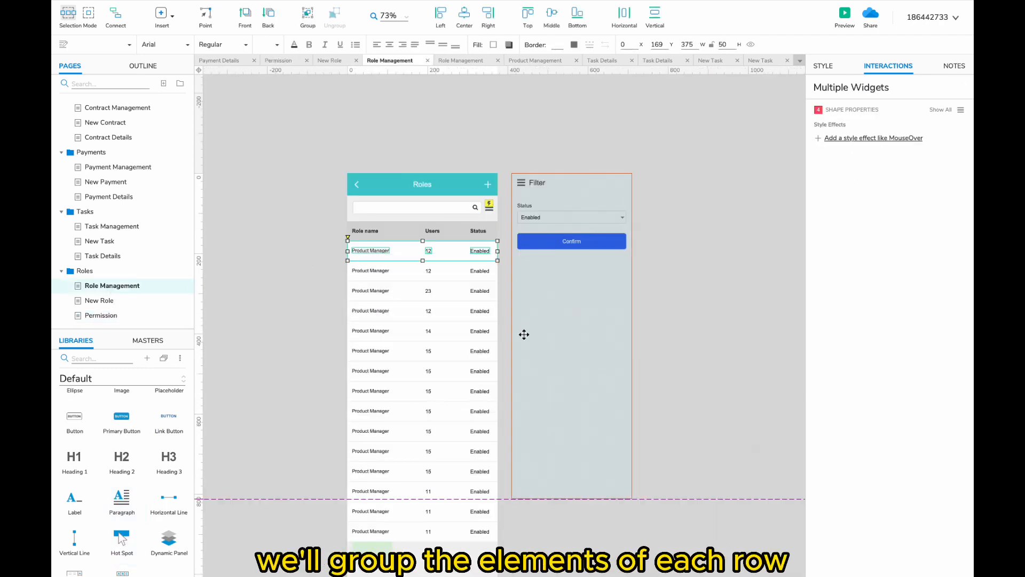
pyautogui.hotkey('ctrl', 'g')
pyautogui.moveTo(504, 266); pyautogui.dragTo(329, 274)
pyautogui.hotkey('ctrl', 'g')
pyautogui.moveTo(500, 289); pyautogui.dragTo(315, 296)
pyautogui.hotkey('ctrl', 'g')
# - Group the remaining role rows down to the last one
pyautogui.scroll(2, 457, 328)
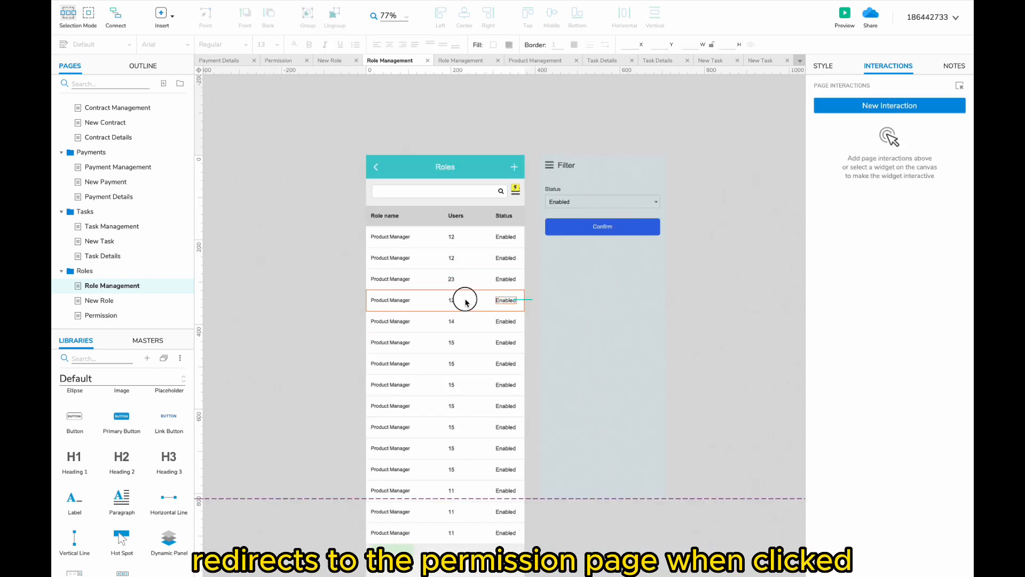
pyautogui.moveTo(464, 308); pyautogui.dragTo(522, 368)
pyautogui.hotkey('ctrl', 'g')
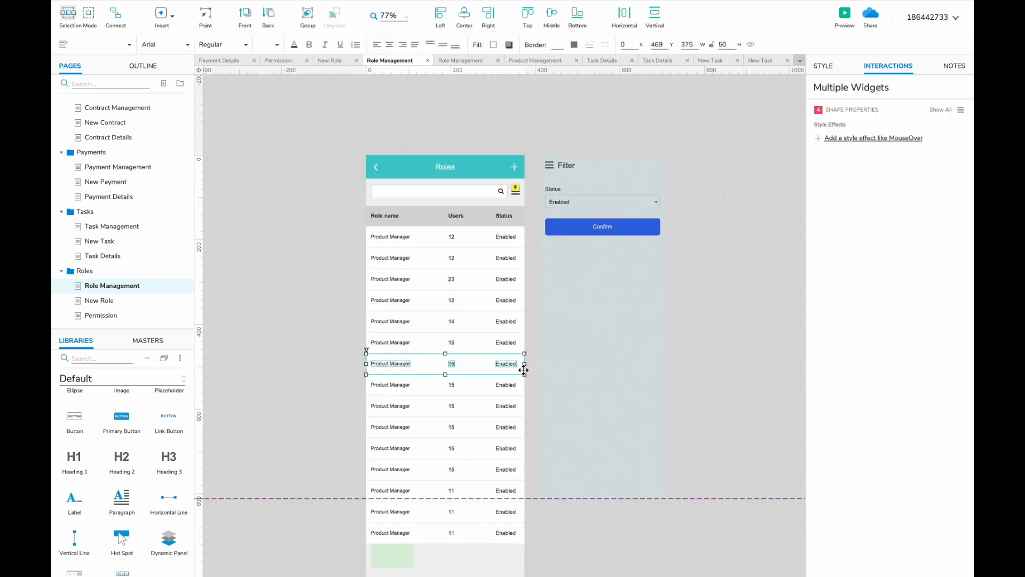
pyautogui.moveTo(331, 382); pyautogui.dragTo(503, 407)
pyautogui.hotkey('ctrl', 'g')
pyautogui.moveTo(337, 425); pyautogui.dragTo(504, 429)
pyautogui.hotkey('ctrl', 'g')
pyautogui.moveTo(341, 447); pyautogui.dragTo(507, 450)
pyautogui.moveTo(342, 468); pyautogui.dragTo(517, 471)
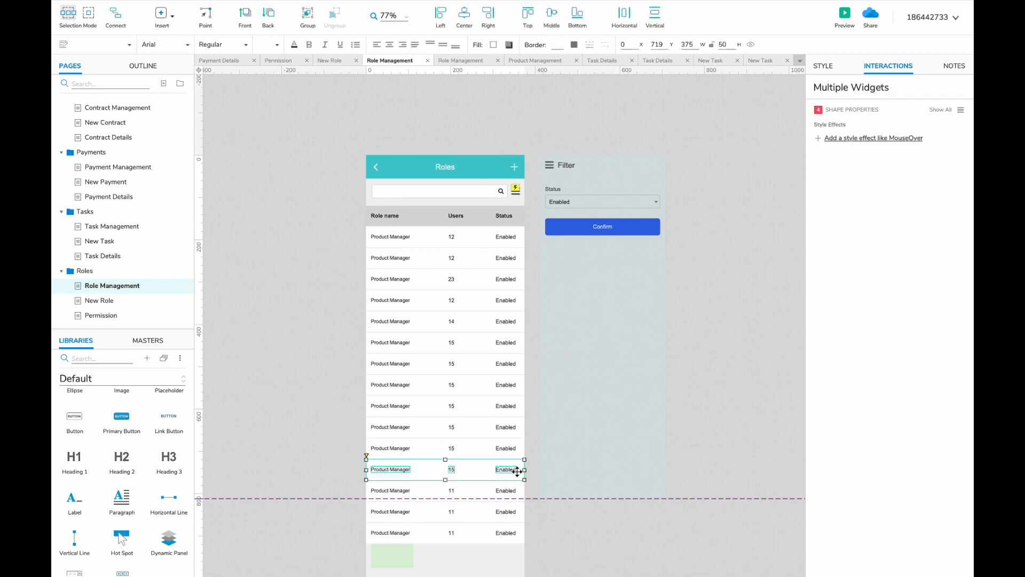
pyautogui.moveTo(351, 509); pyautogui.dragTo(525, 511)
pyautogui.moveTo(345, 530); pyautogui.dragTo(507, 533)
pyautogui.hotkey('ctrl', 'g')
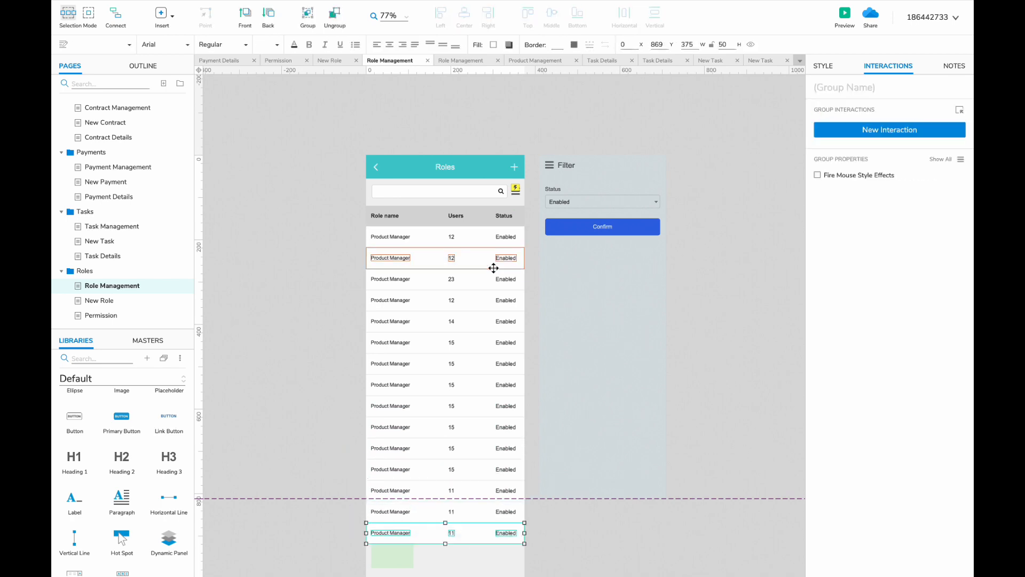
# - Give the first row group a Click or Tap → Open Link → Permission interaction and copy it
pyautogui.hotkey('ctrl', '0')
pyautogui.click(444, 141)
pyautogui.scroll(1, 438, 168)
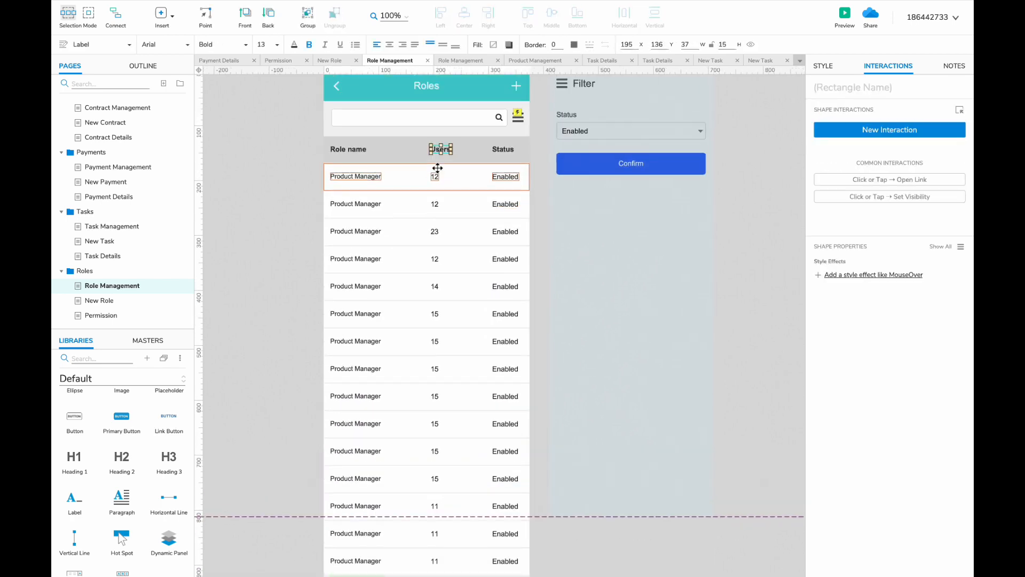
pyautogui.click(470, 176)
pyautogui.click(889, 130)
pyautogui.click(842, 167)
pyautogui.click(842, 167)
# - Paste the Permission-link tap interaction onto the other role rows
pyautogui.click(854, 163)
pyautogui.scroll(-5, 865, 270)
pyautogui.click(865, 288)
pyautogui.click(939, 208)
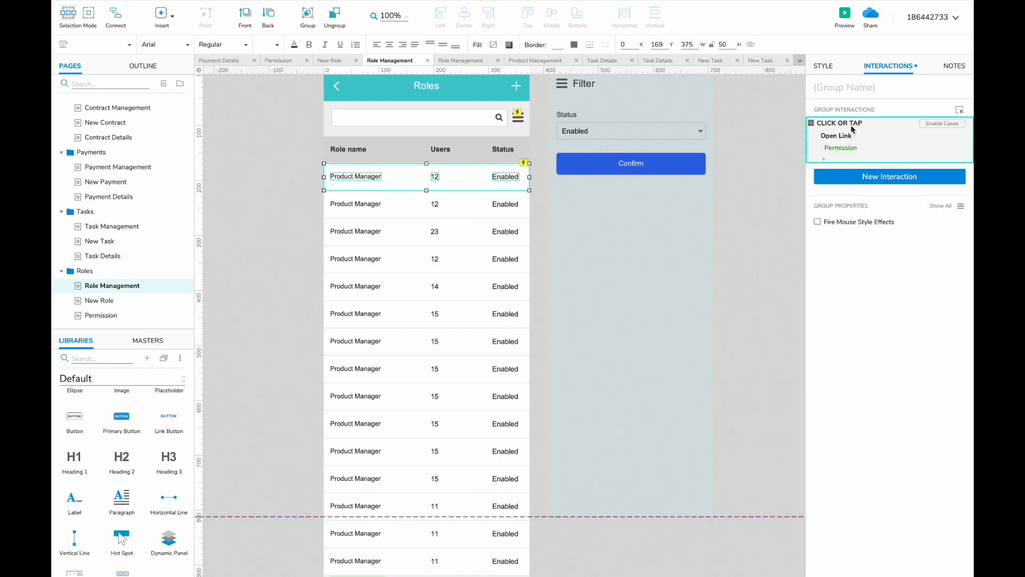
pyautogui.click(393, 317)
pyautogui.hotkey('ctrl', 'v')
pyautogui.click(389, 423)
pyautogui.hotkey('ctrl', 'v')
pyautogui.scroll(-3, 390, 449)
pyautogui.click(397, 383)
pyautogui.hotkey('ctrl', 'v')
pyautogui.click(555, 468)
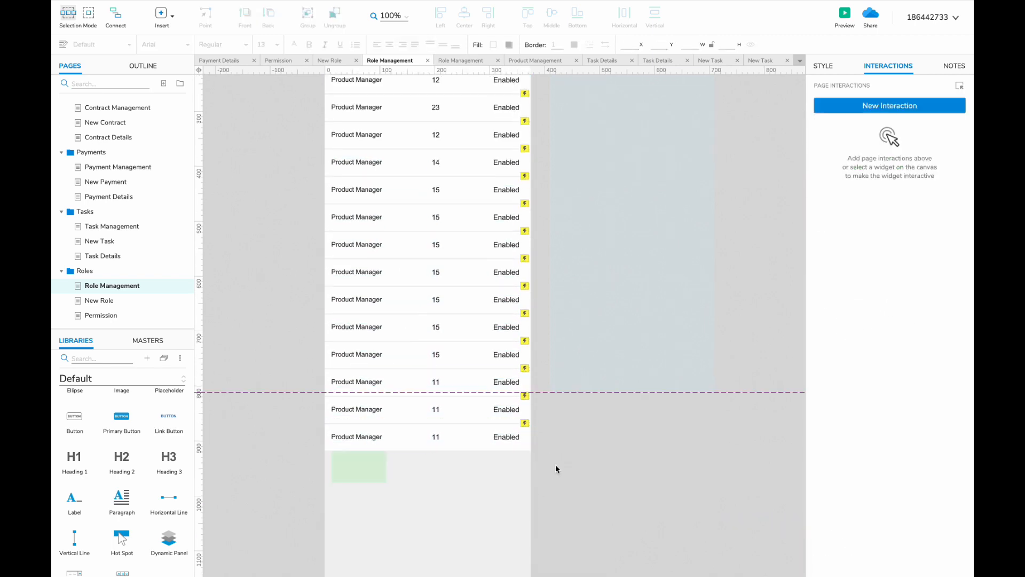